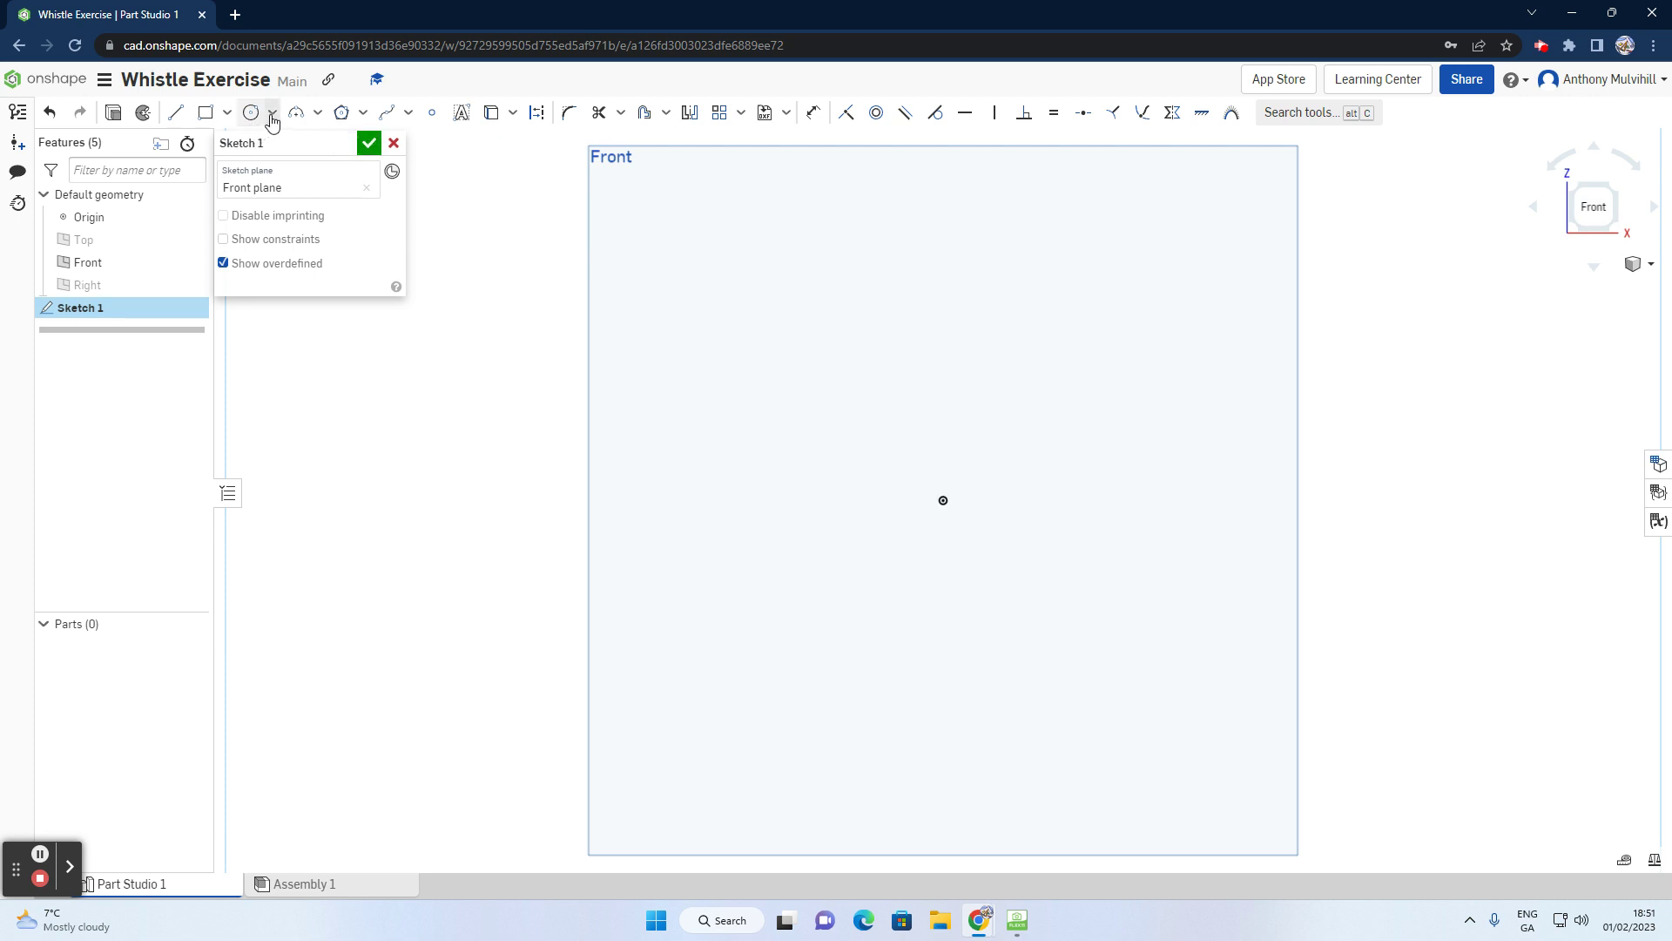
# Step: Sketch a center point circle about 33.4 mm in diameter on the Front plane, centred on the origin
pyautogui.click(271, 116)
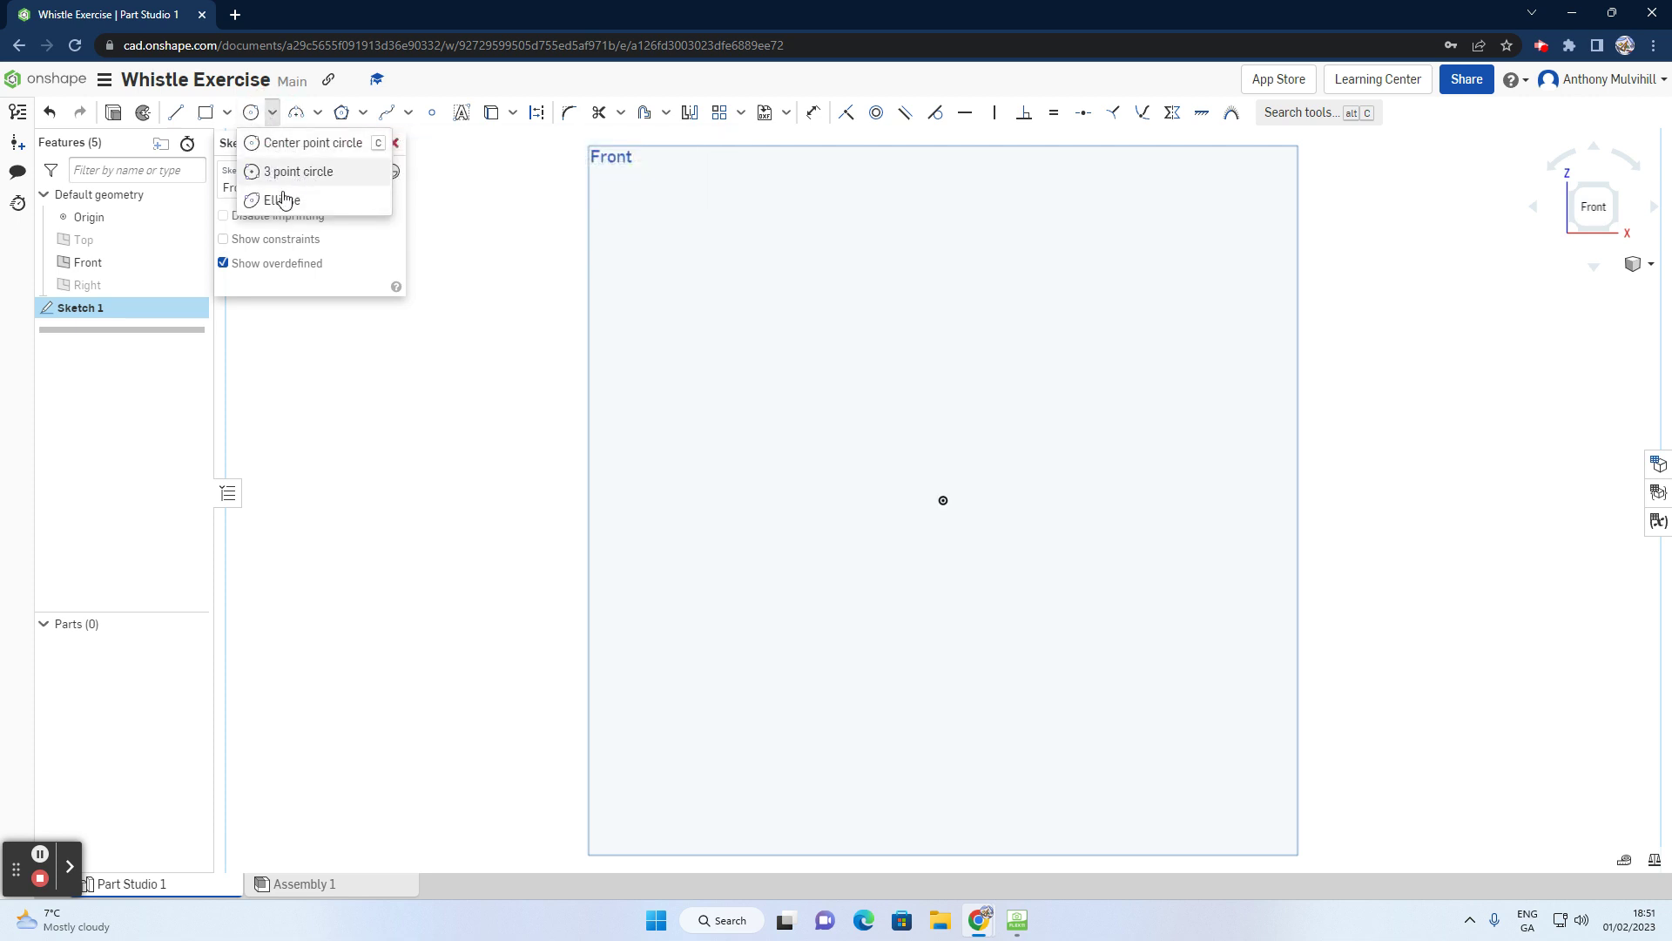
pyautogui.click(283, 144)
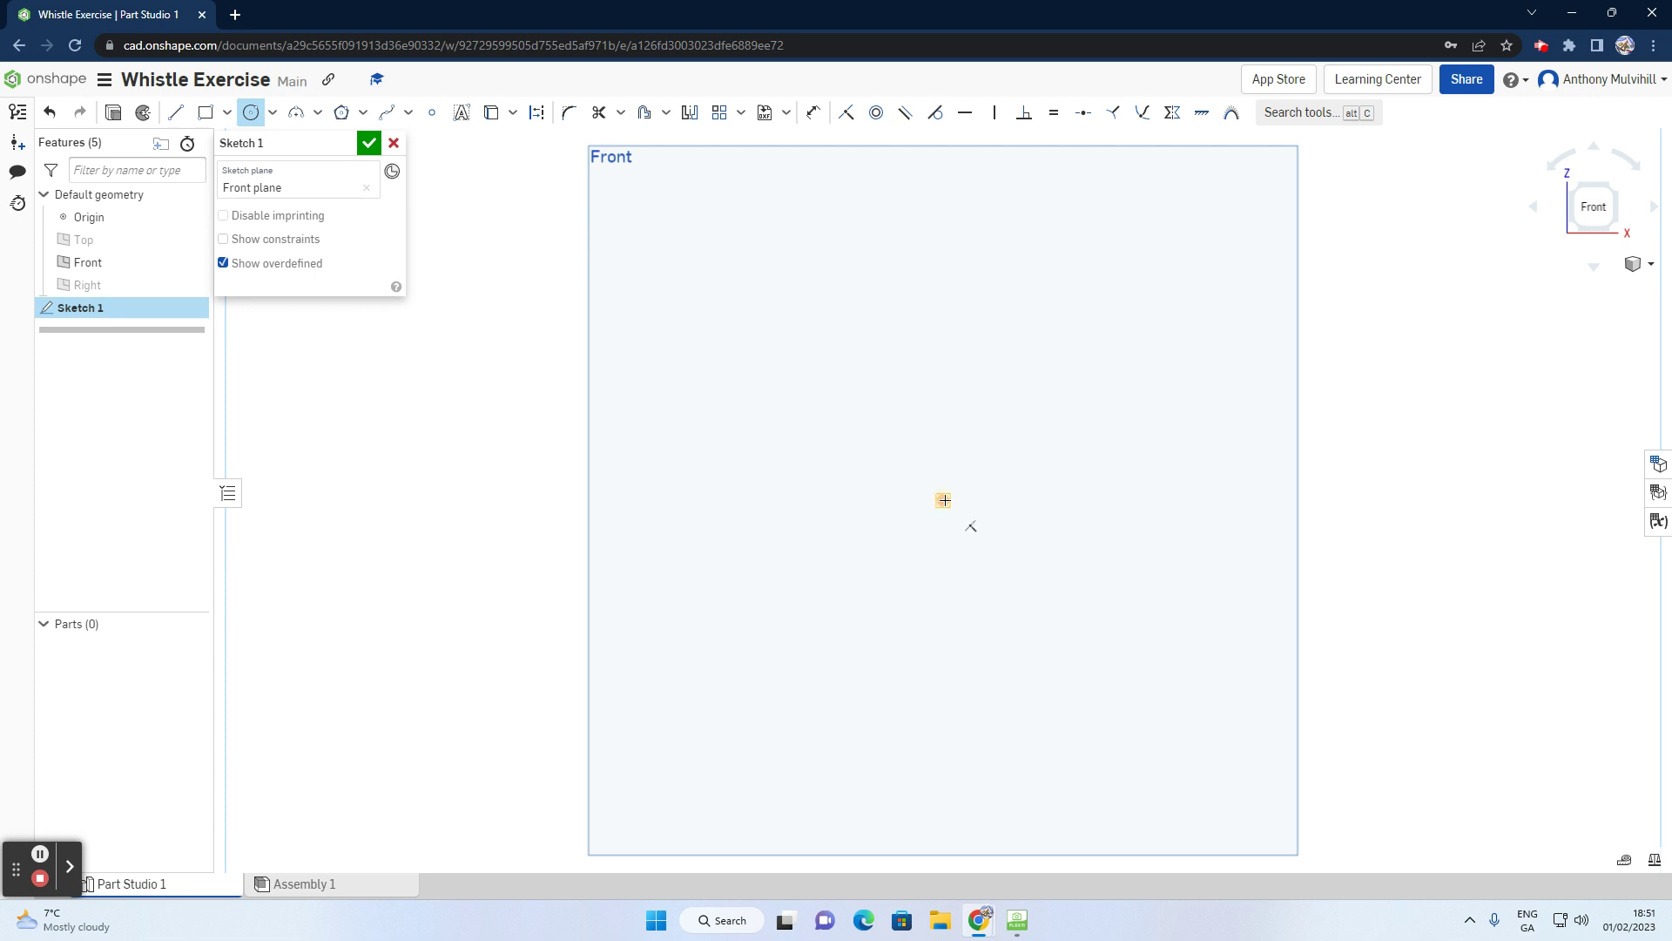
pyautogui.click(944, 500)
pyautogui.click(776, 498)
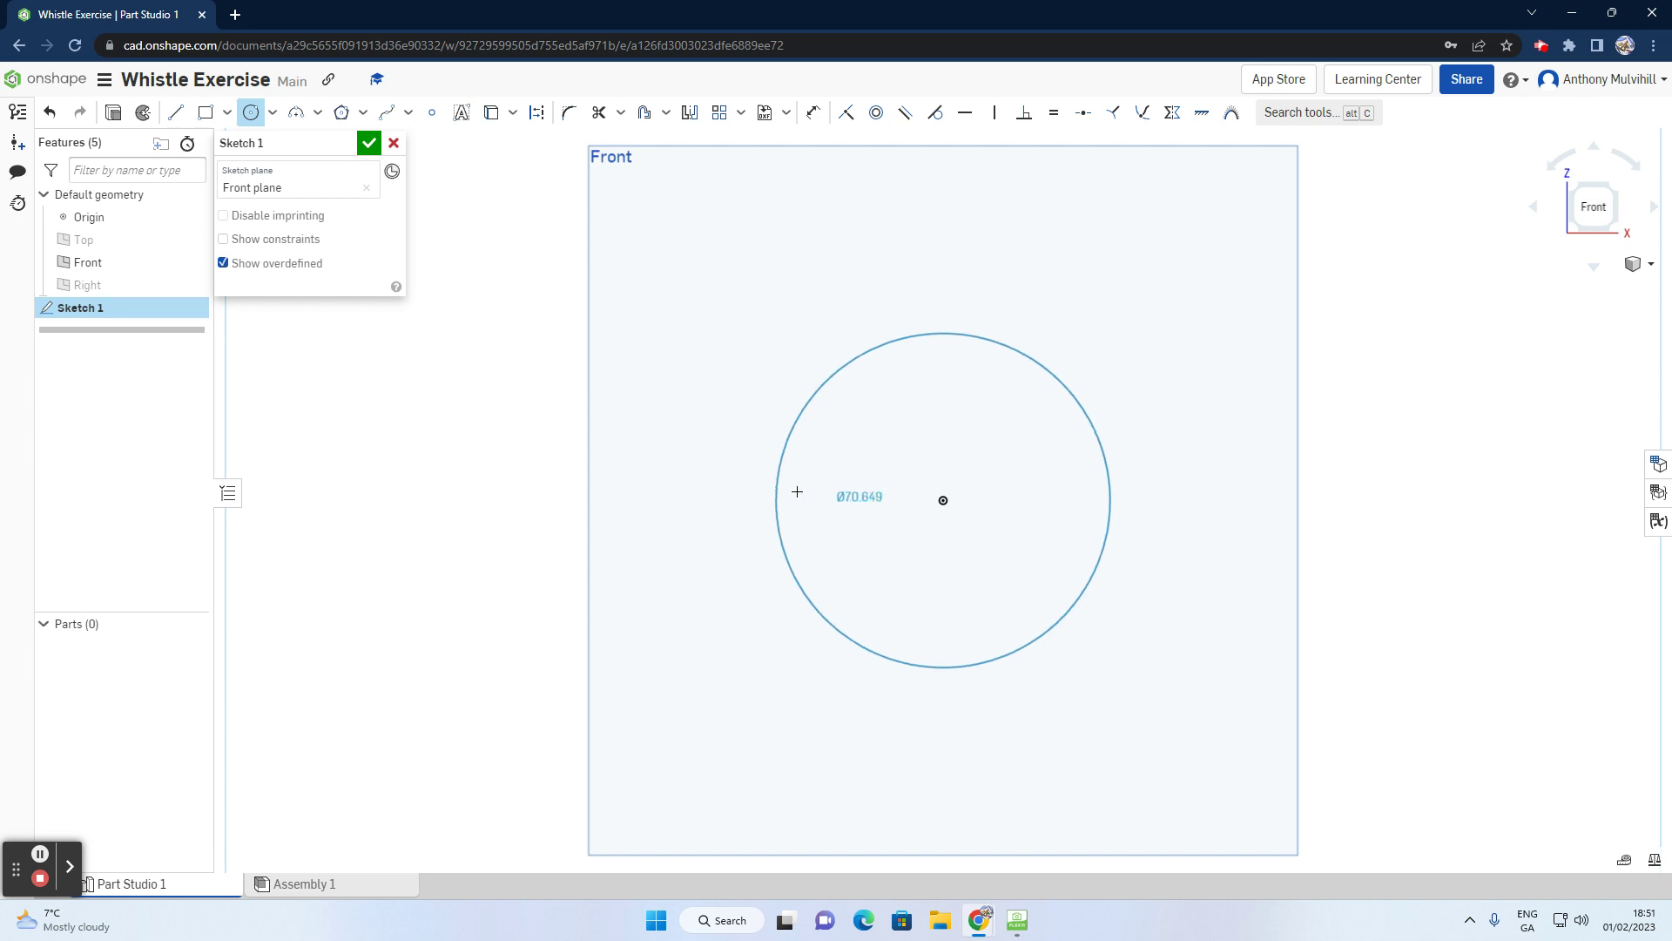
pyautogui.click(864, 494)
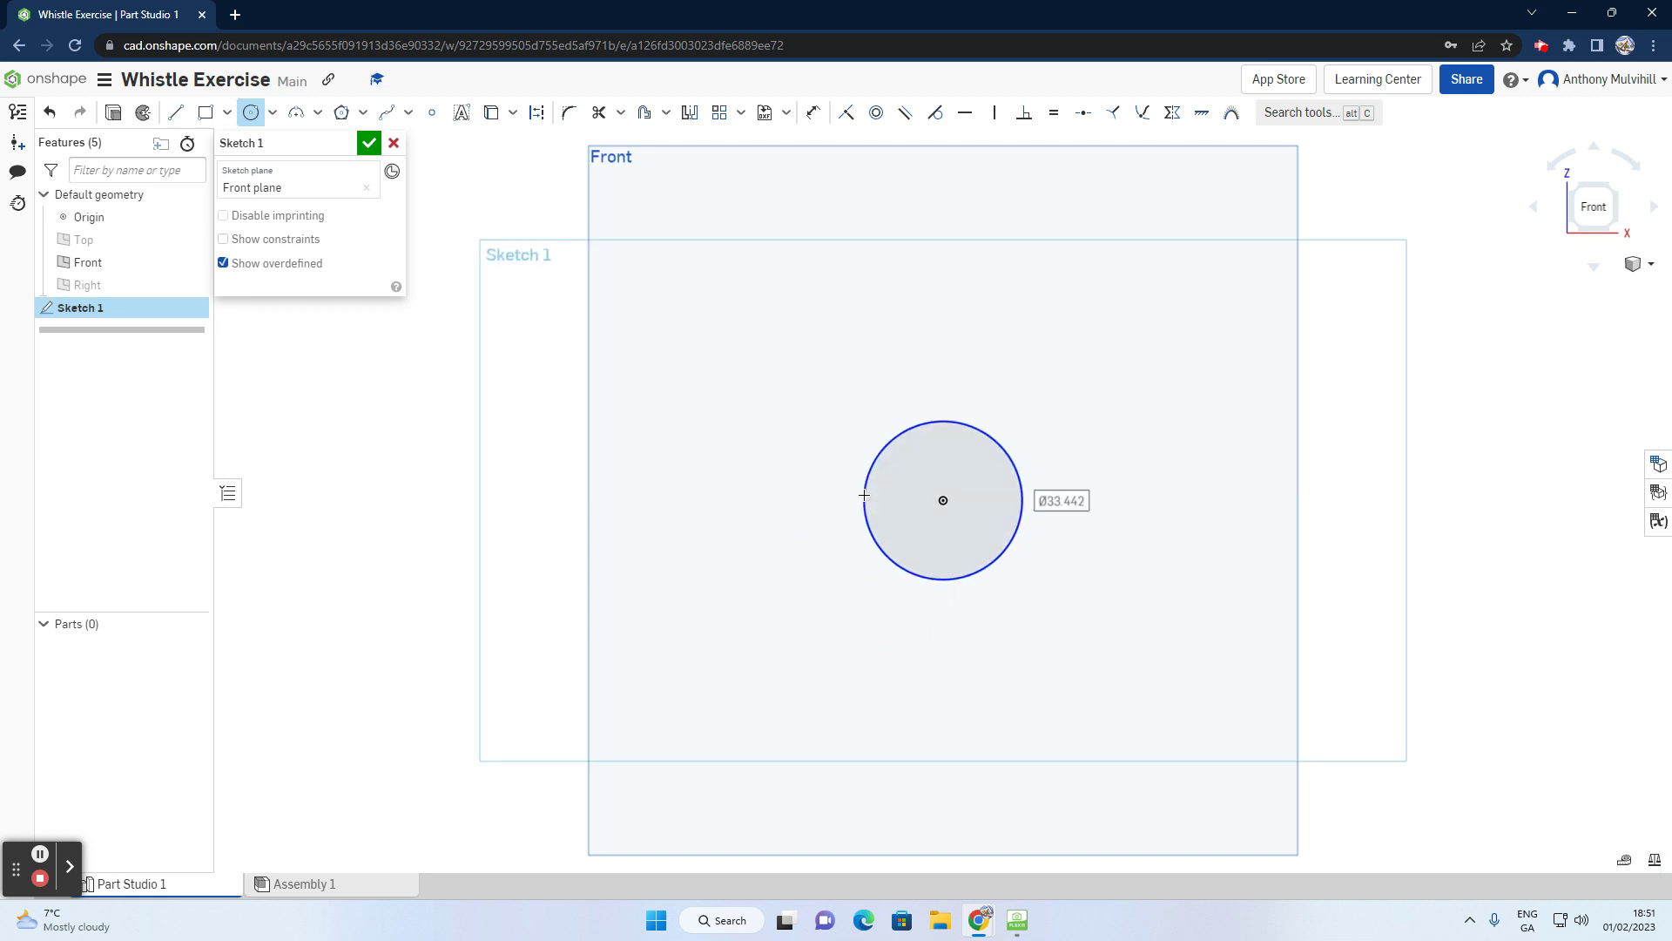
pyautogui.scroll(1, 1042, 494)
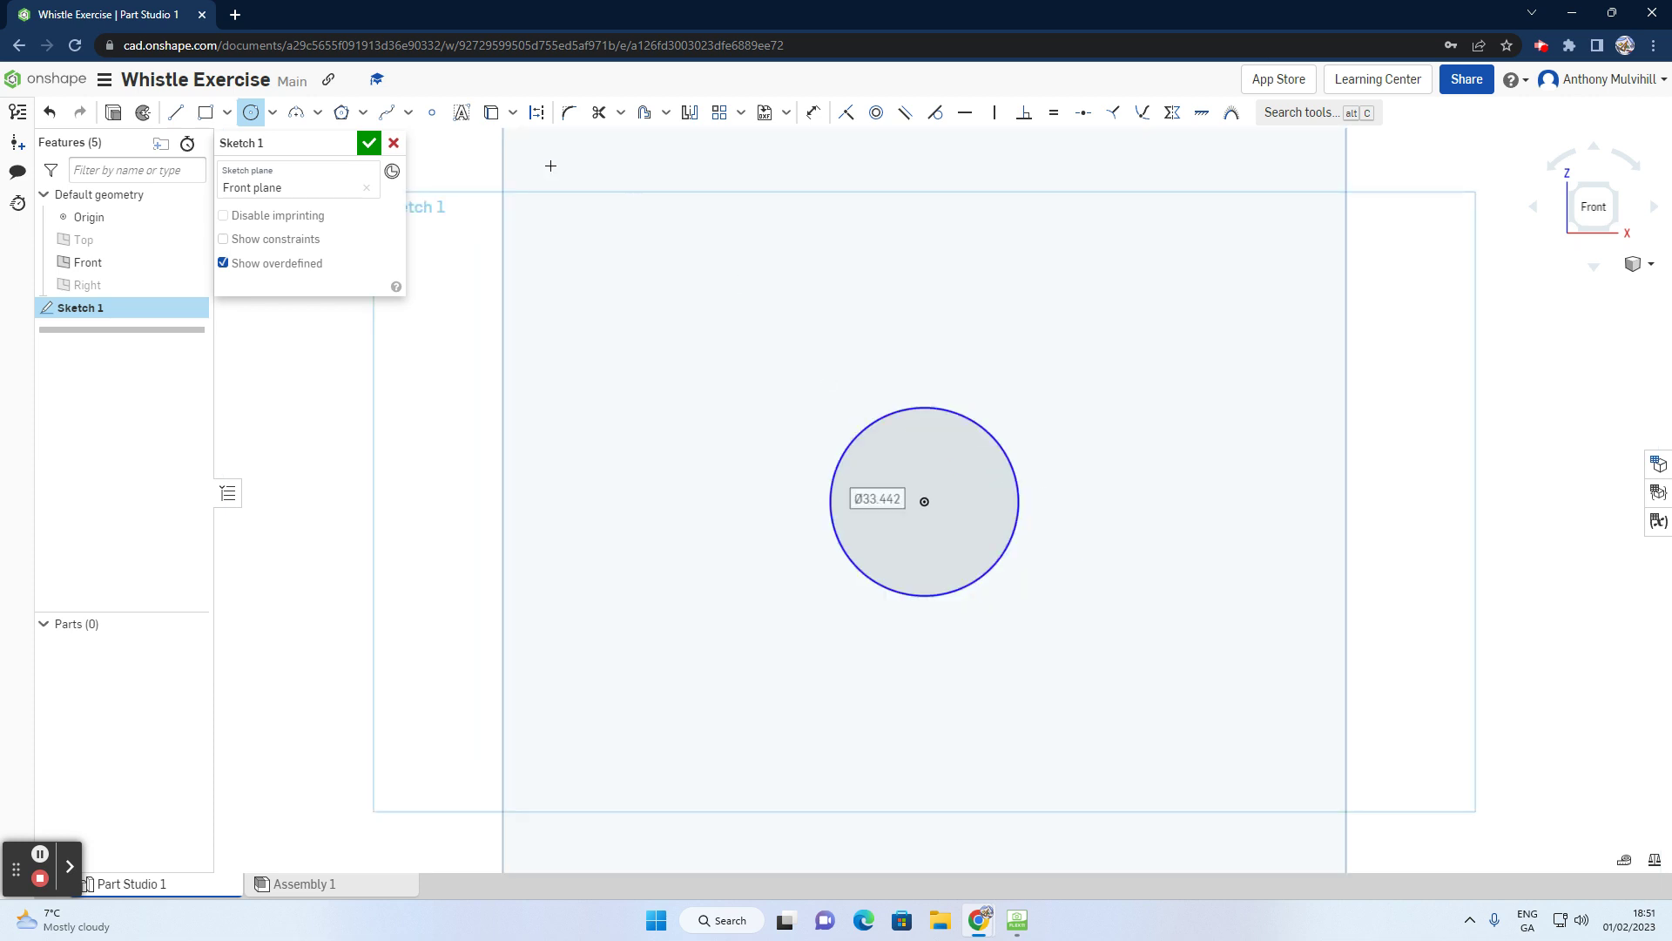
# Step: Sketch connected lines from the circle's topmost point: about 50.3 mm horizontal, 12.5 mm down, 31.9 mm sloping back, and about 21.1 mm to the centre
pyautogui.click(176, 114)
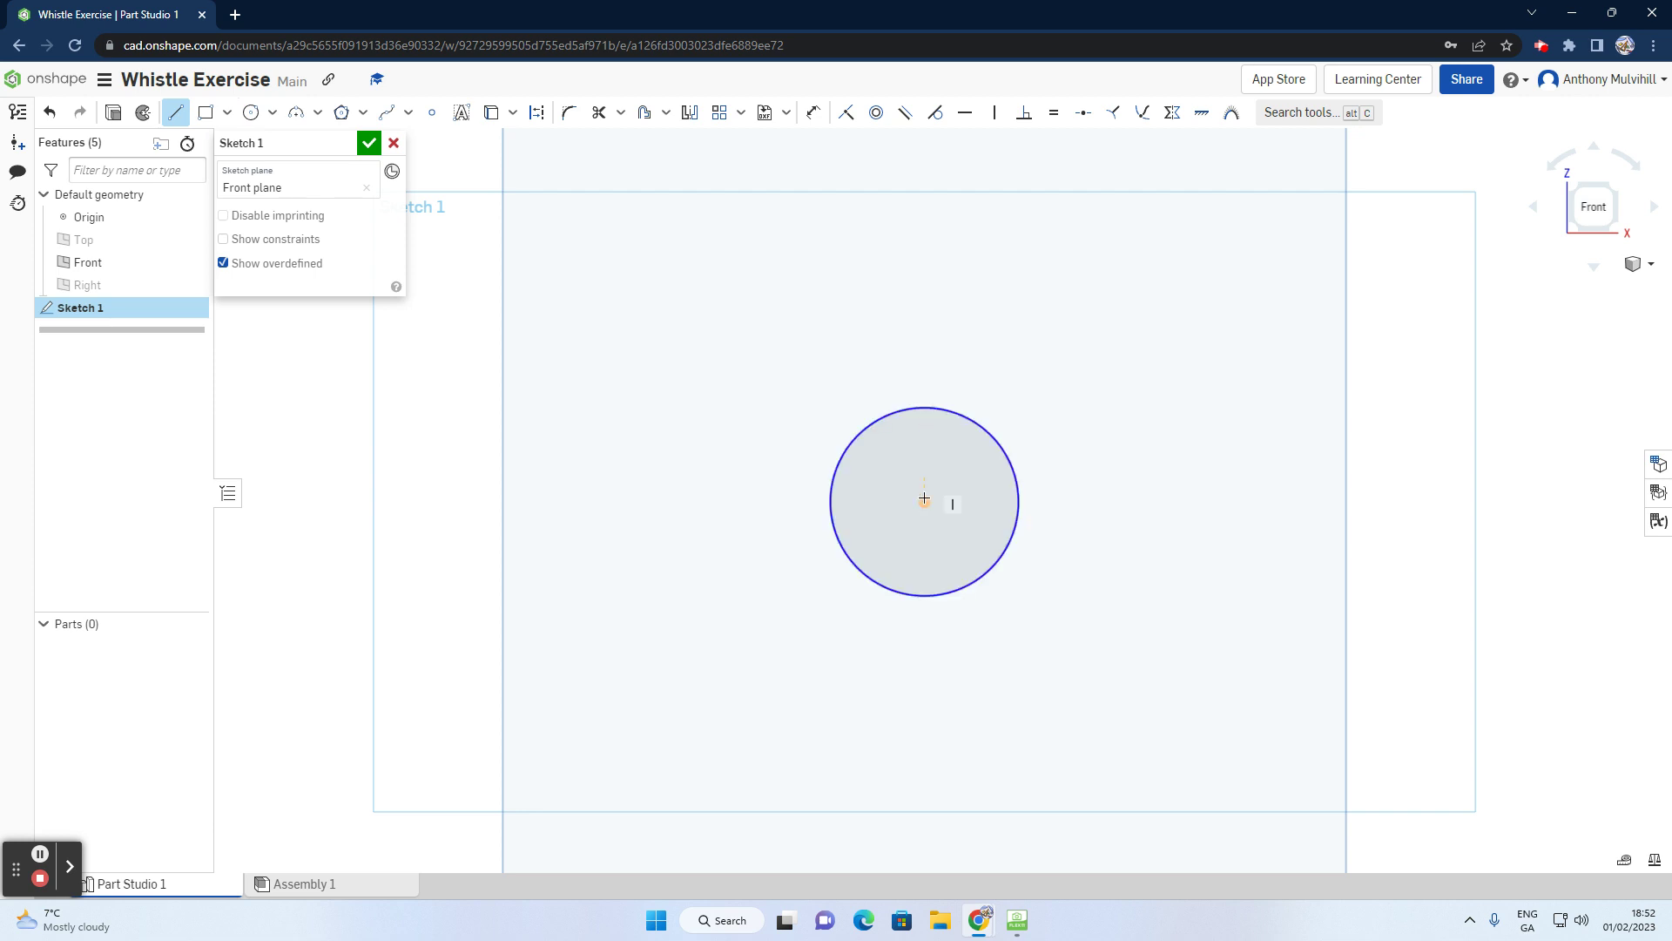
pyautogui.click(924, 406)
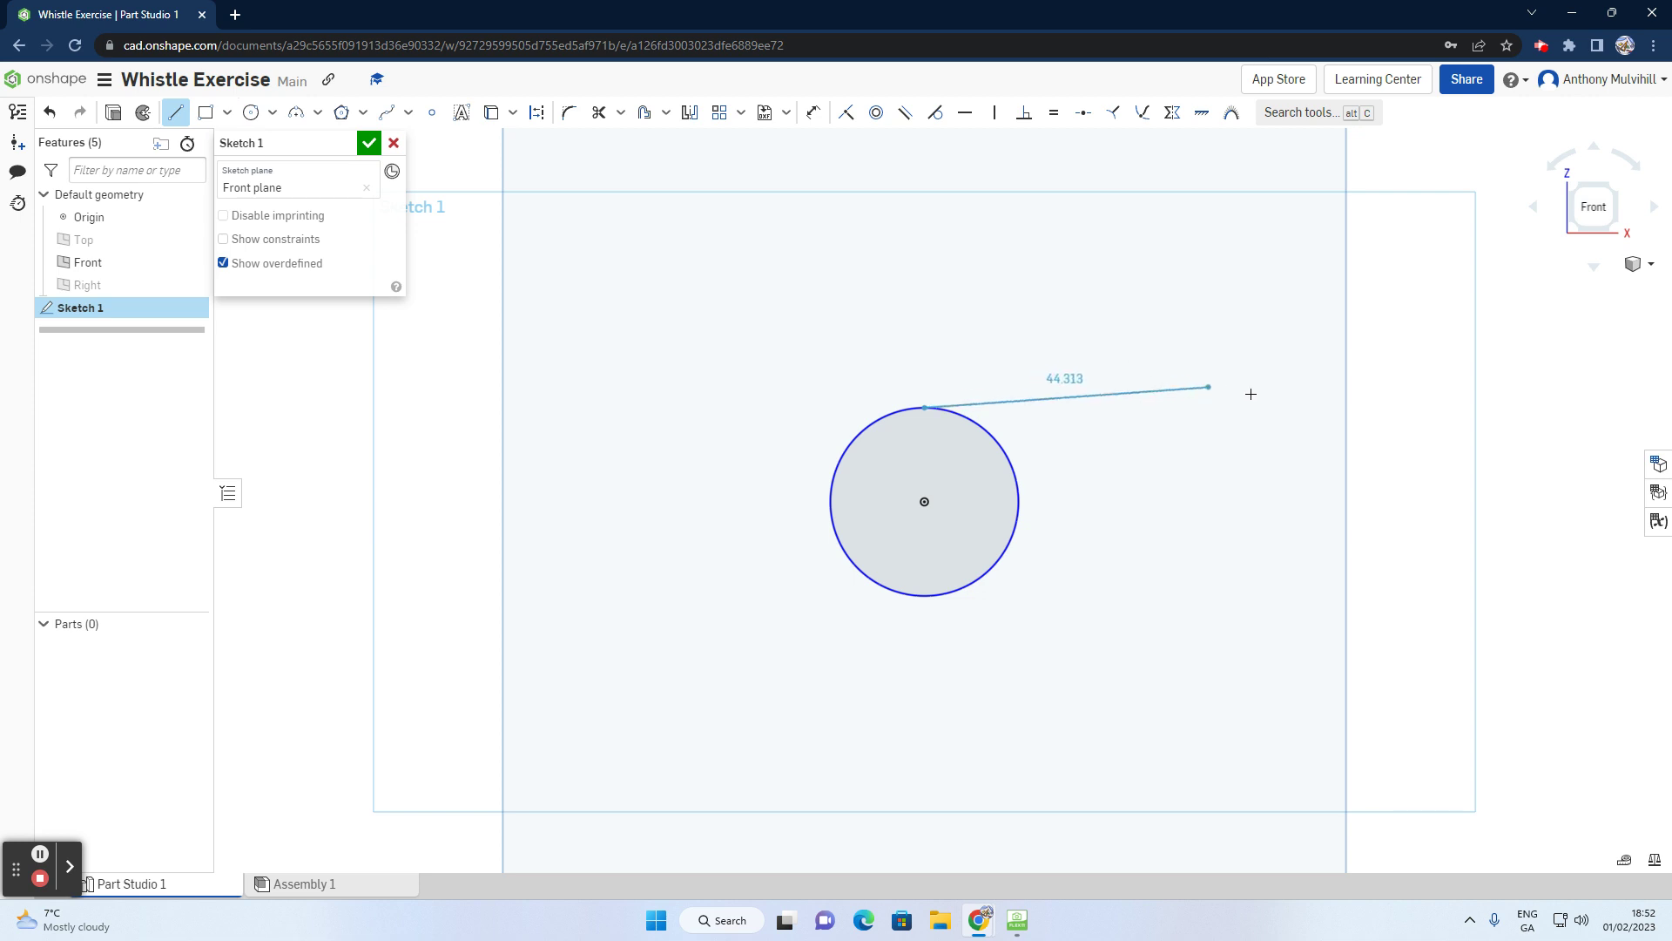
pyautogui.click(1207, 407)
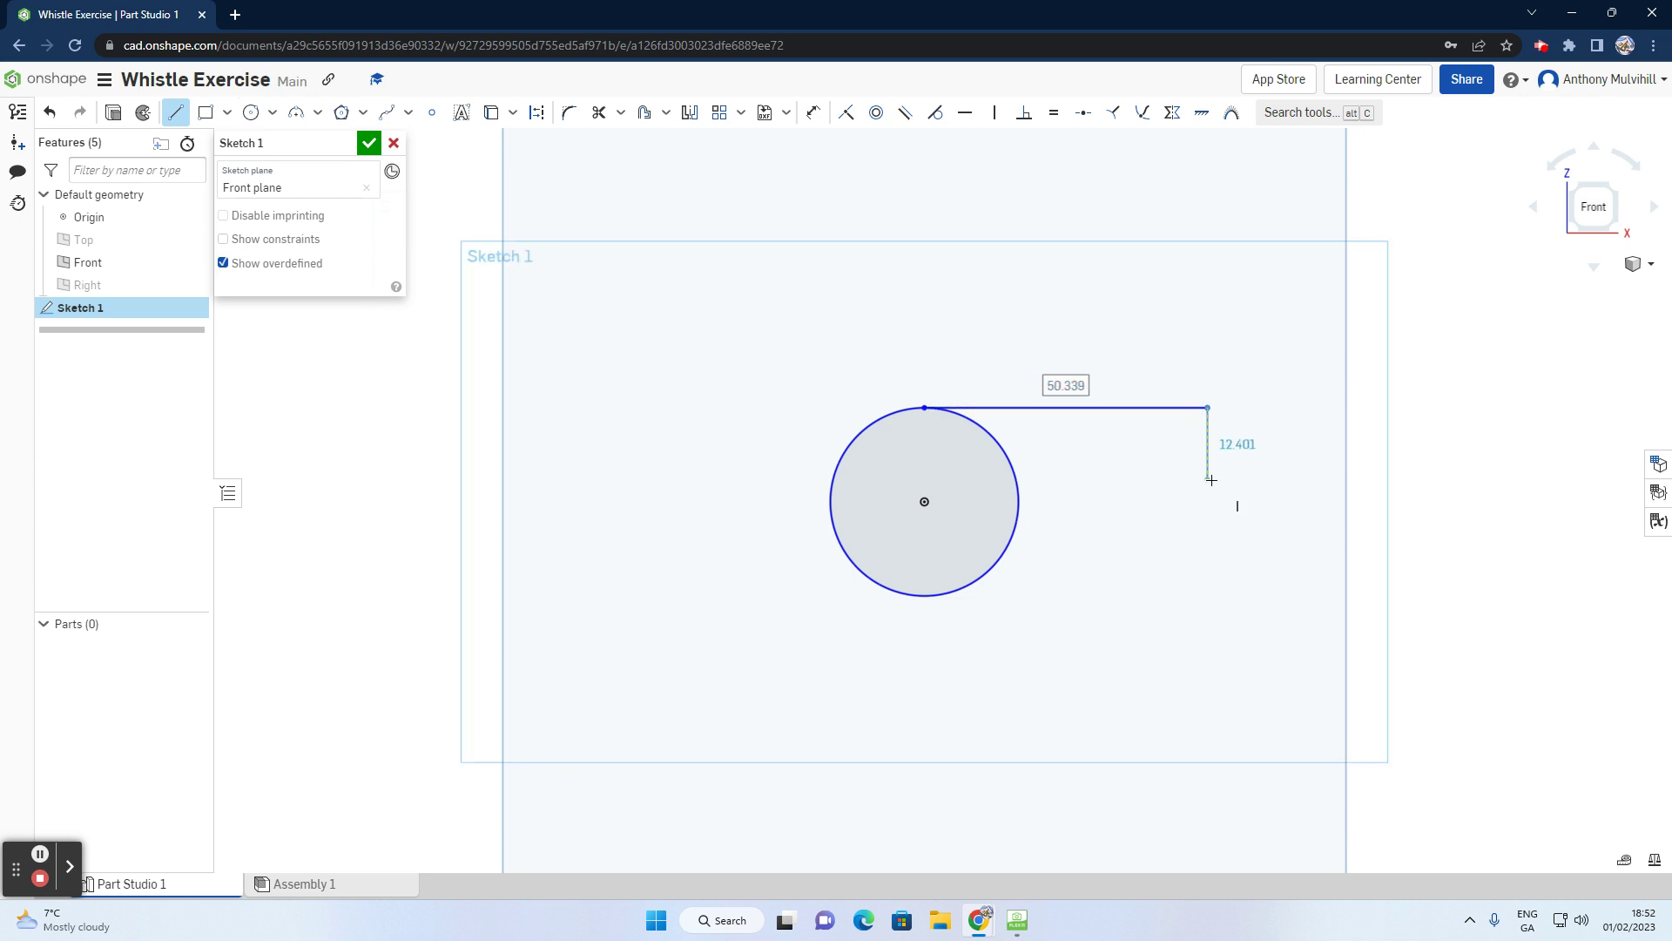
pyautogui.click(1208, 477)
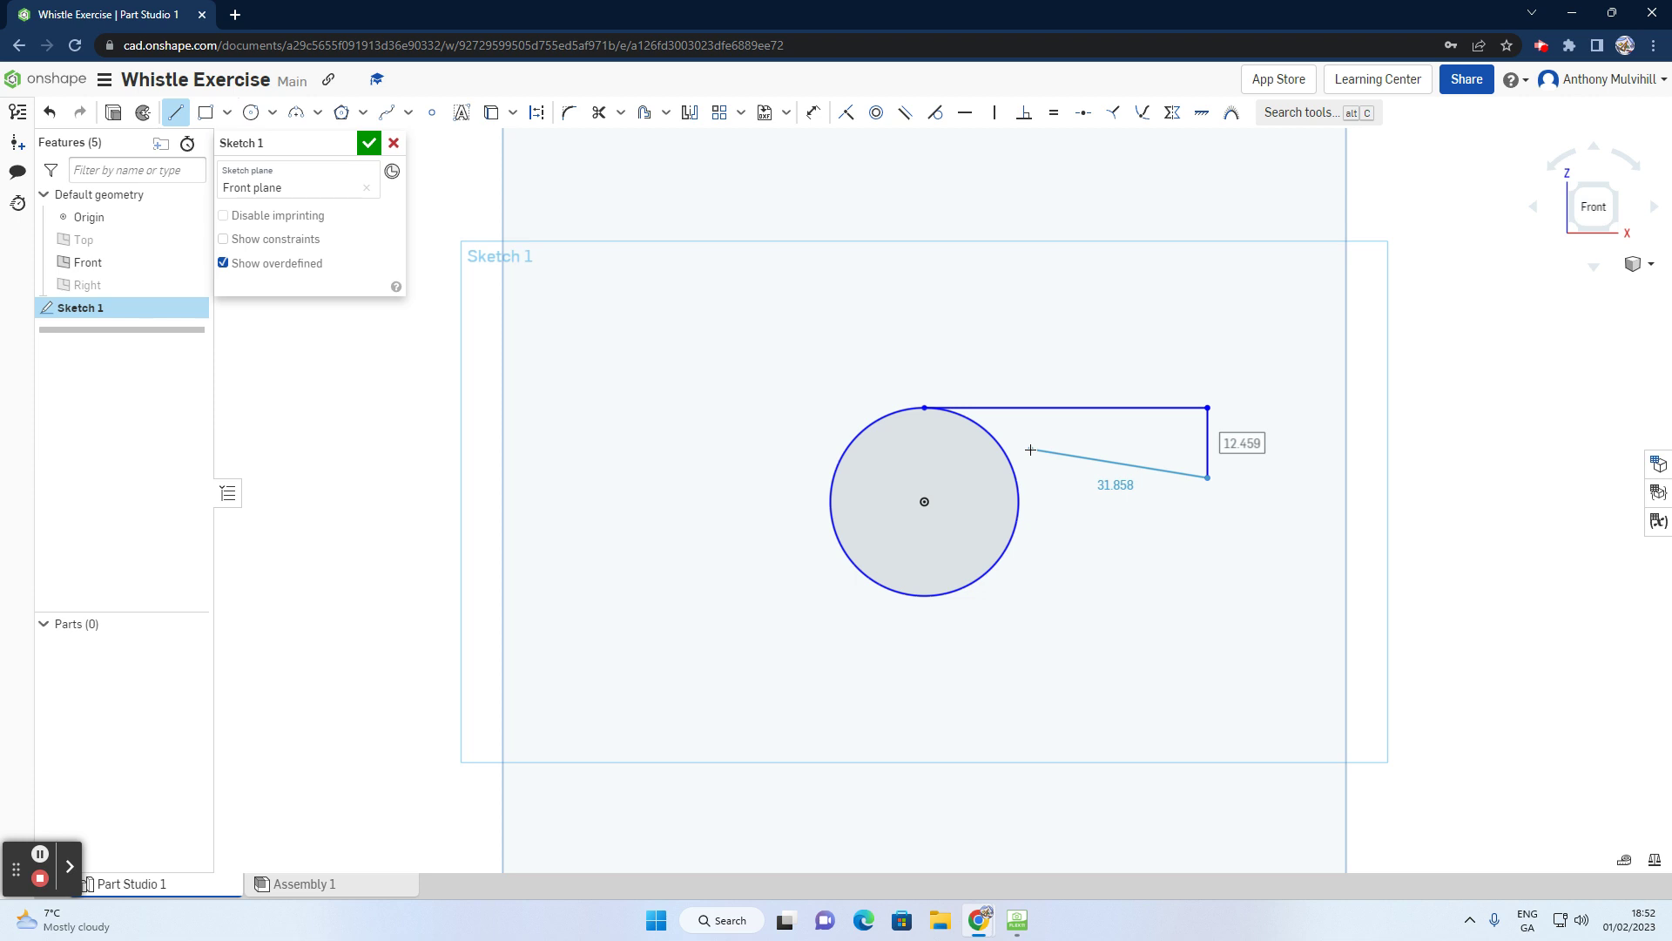
pyautogui.click(1030, 449)
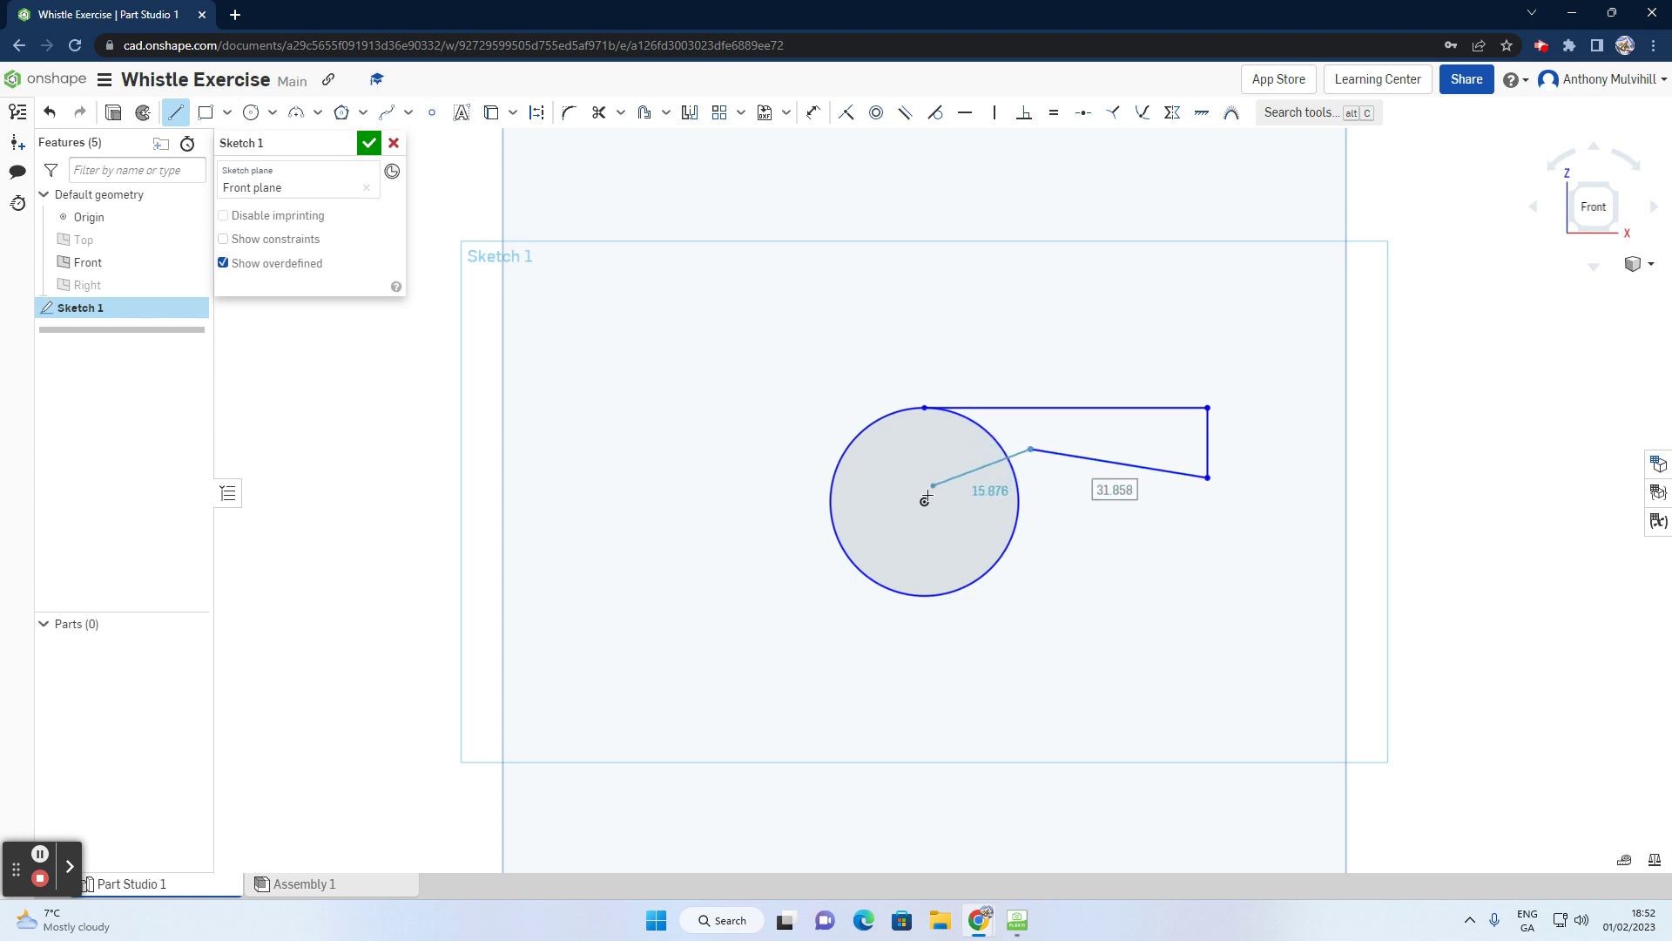
pyautogui.click(925, 502)
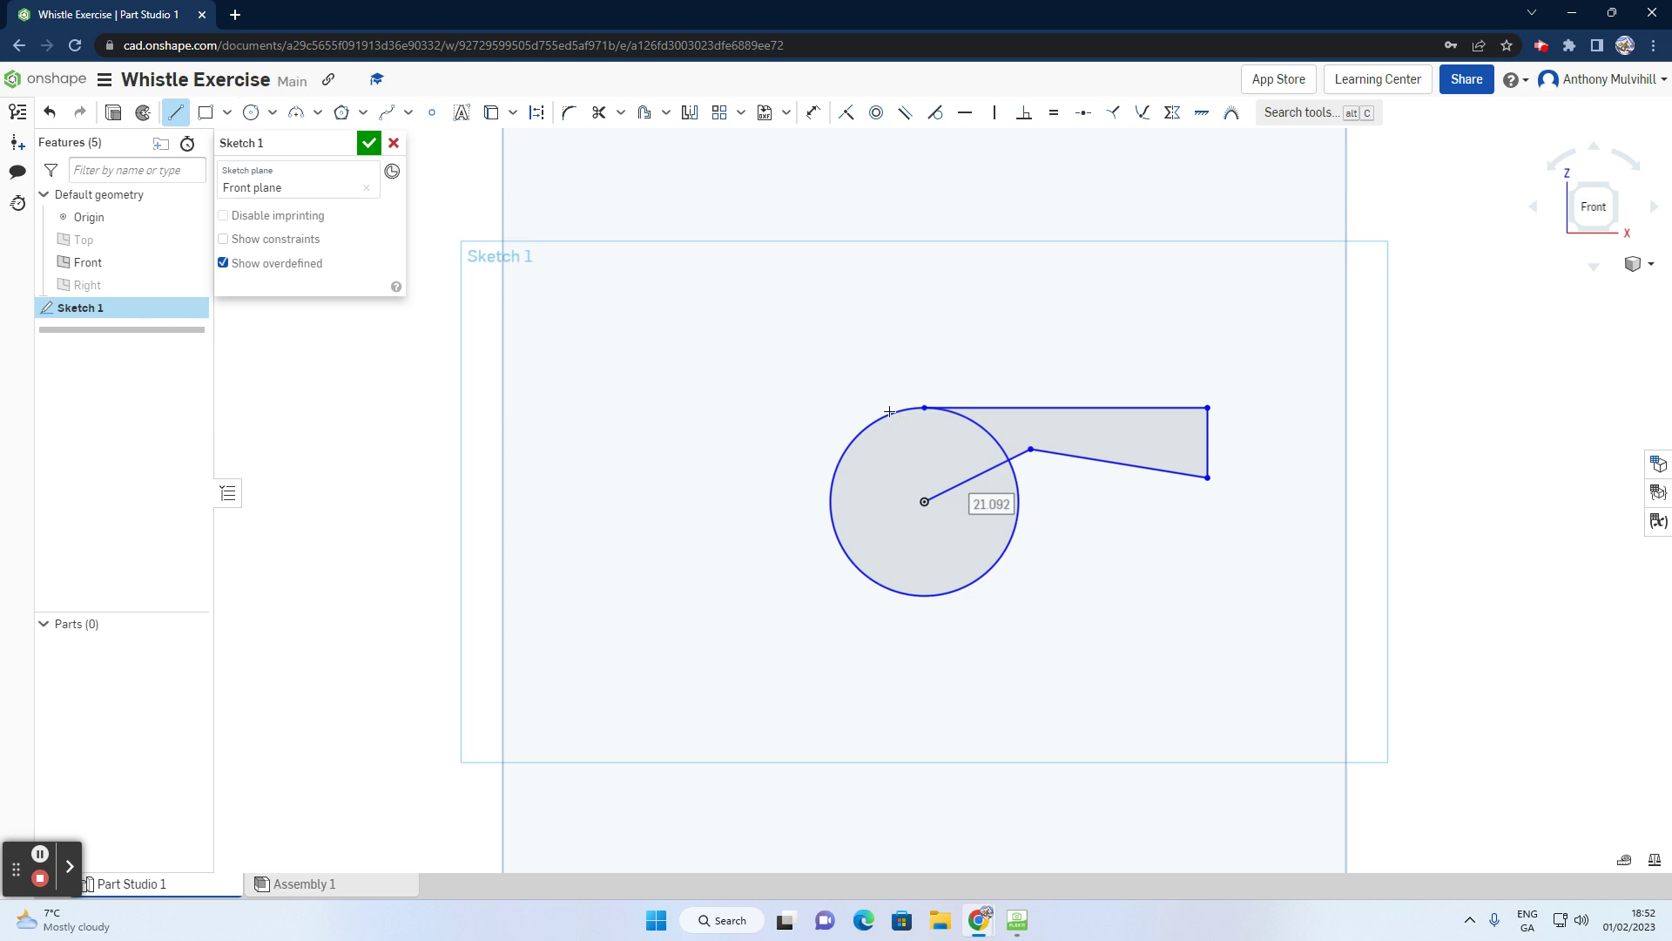
# Step: Try trimming the arc inside the mouthpiece and the line inside the circle, and undo both trims
pyautogui.click(622, 116)
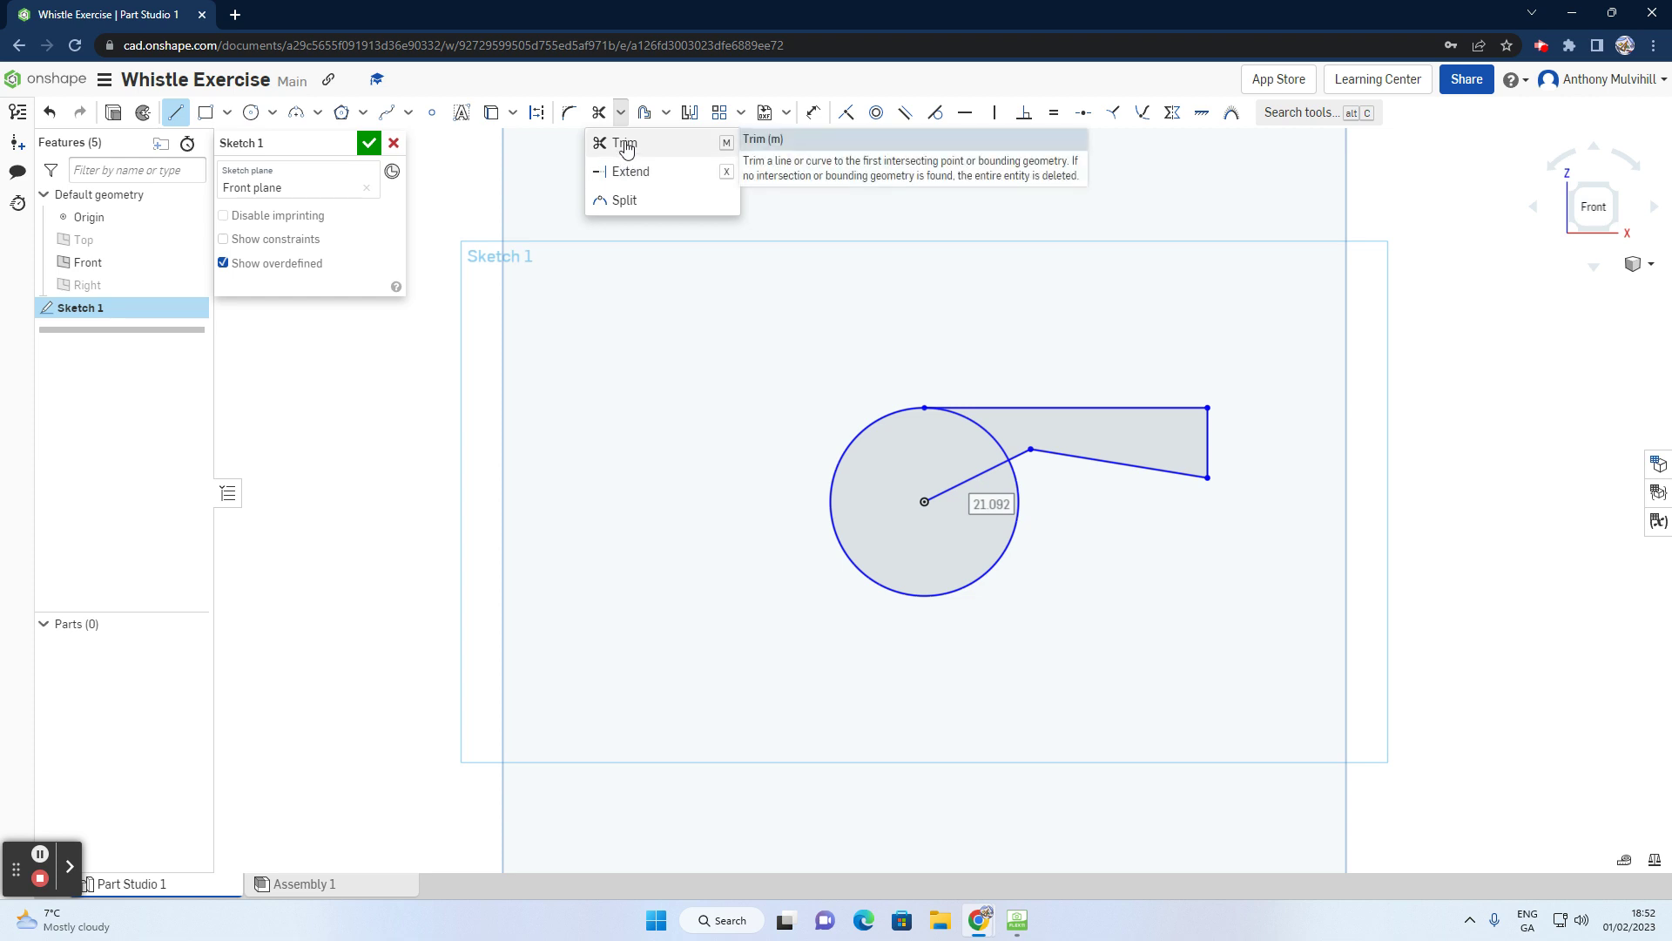
pyautogui.click(625, 143)
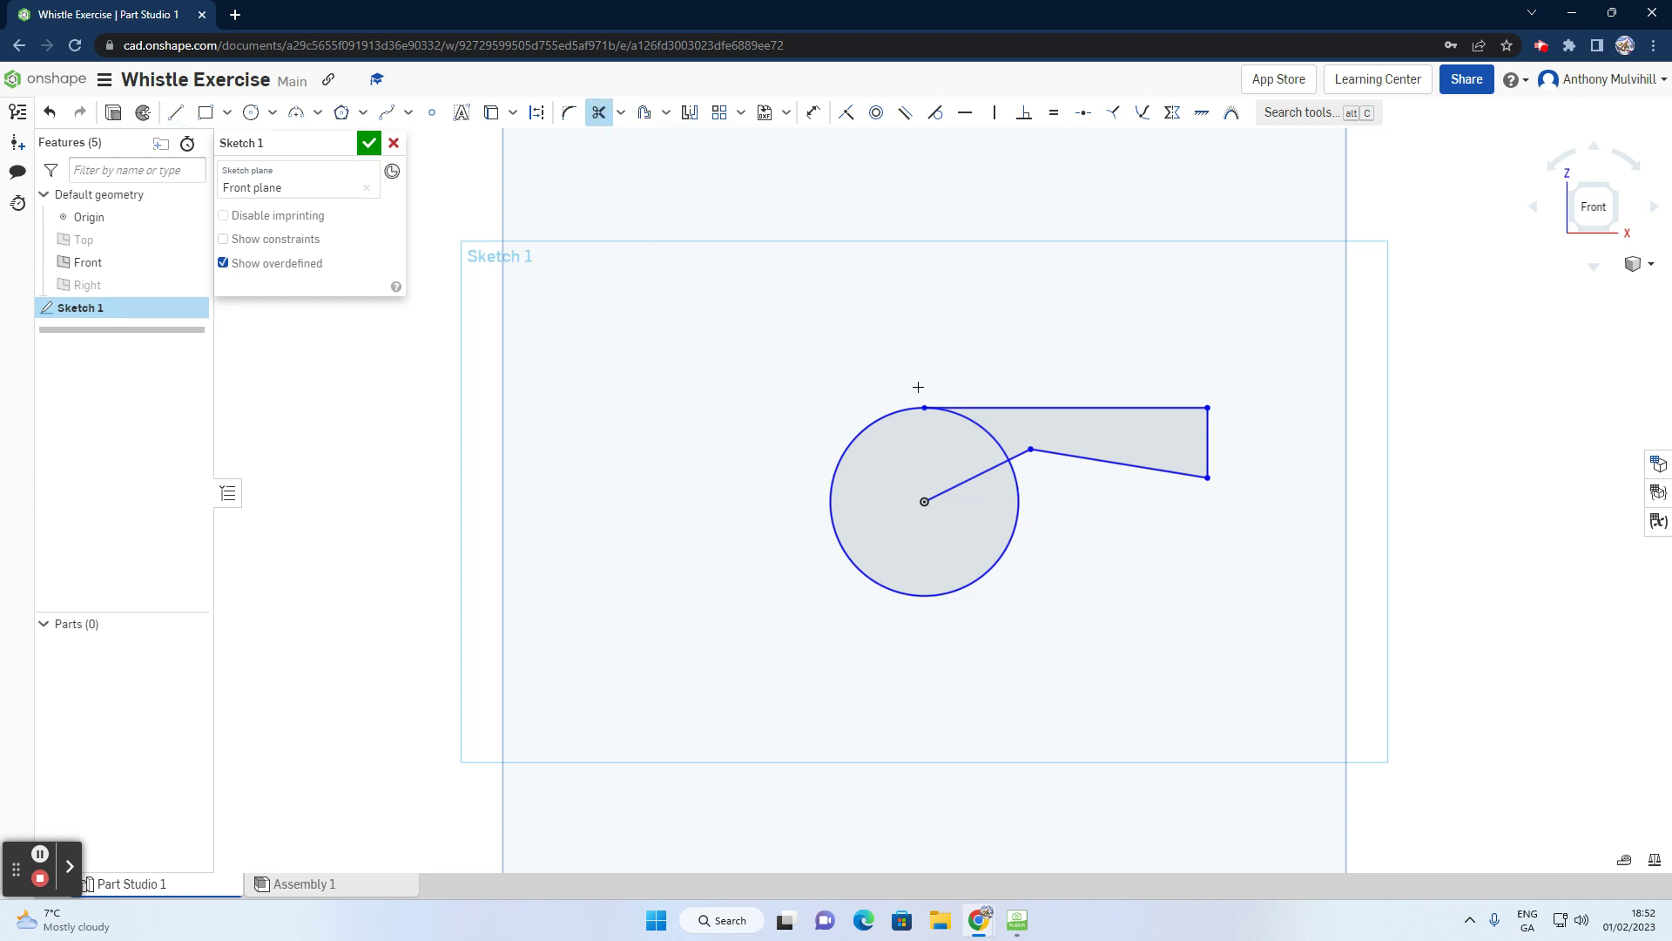
pyautogui.scroll(1, 1011, 450)
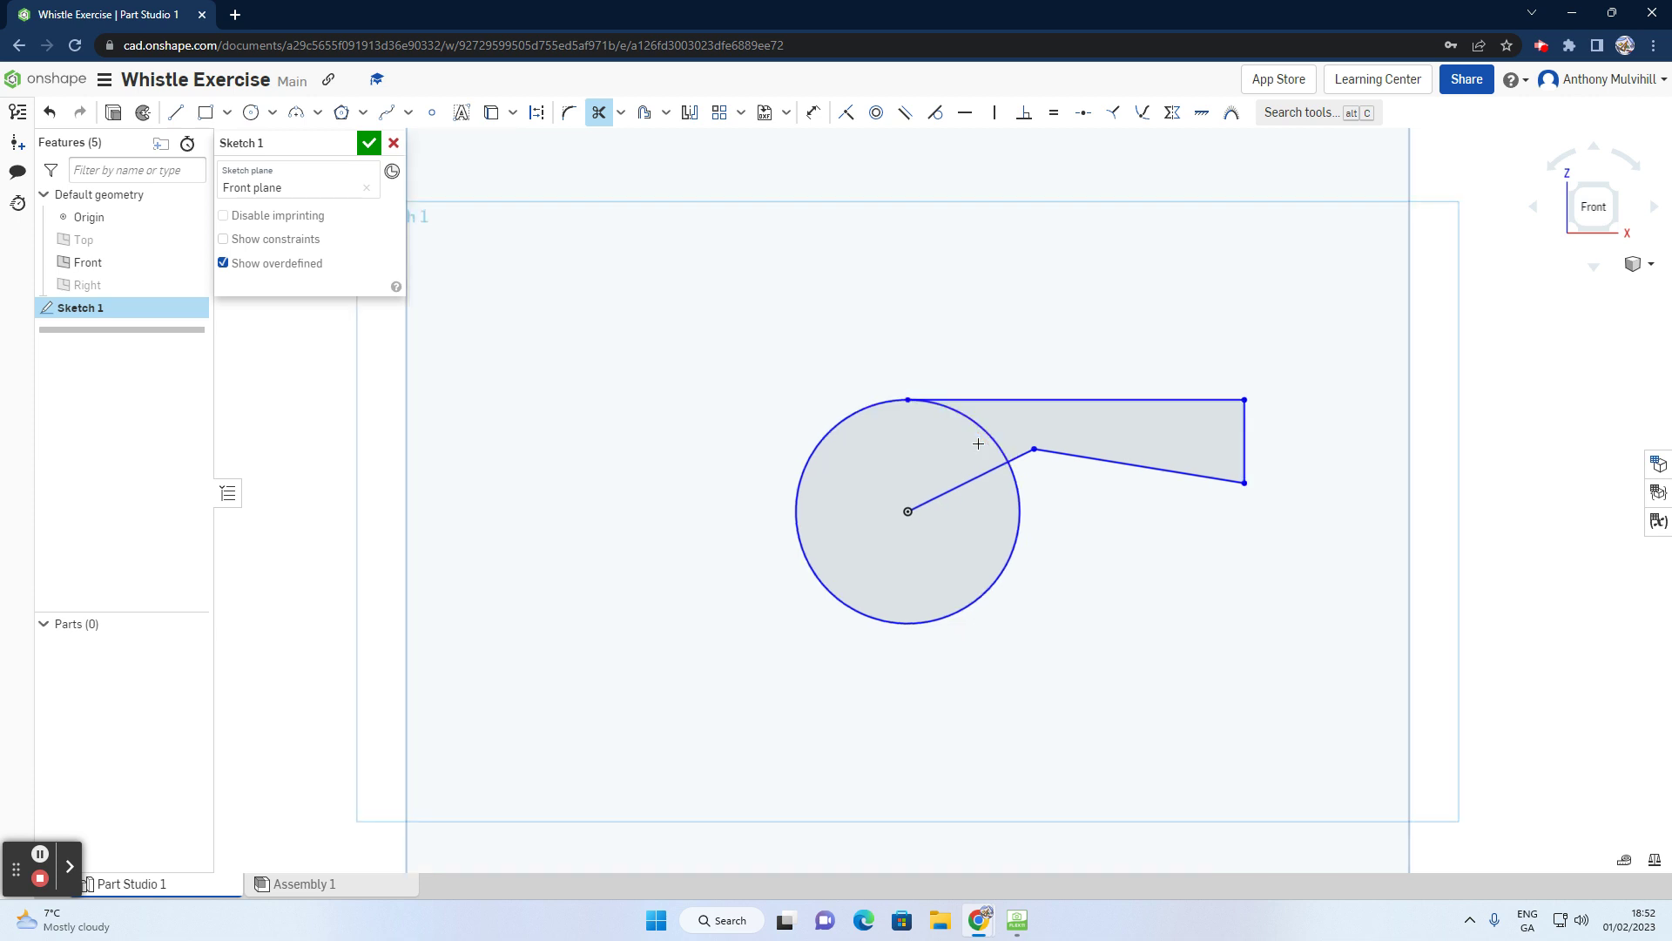
pyautogui.scroll(2, 1000, 417)
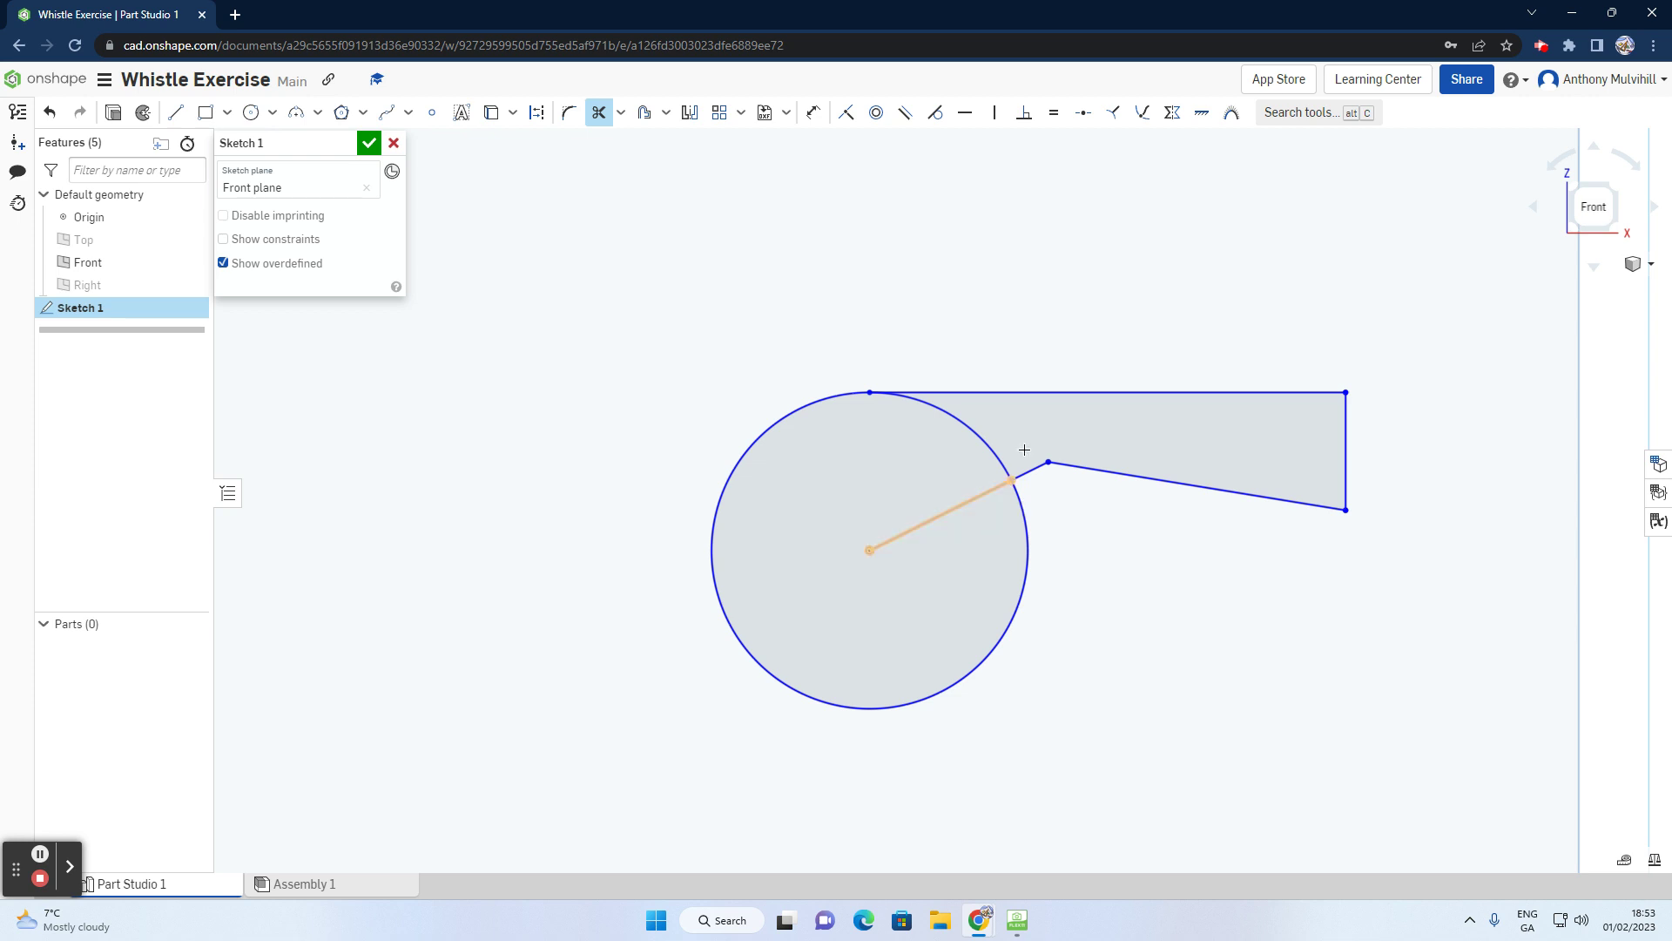
pyautogui.scroll(-3, 949, 508)
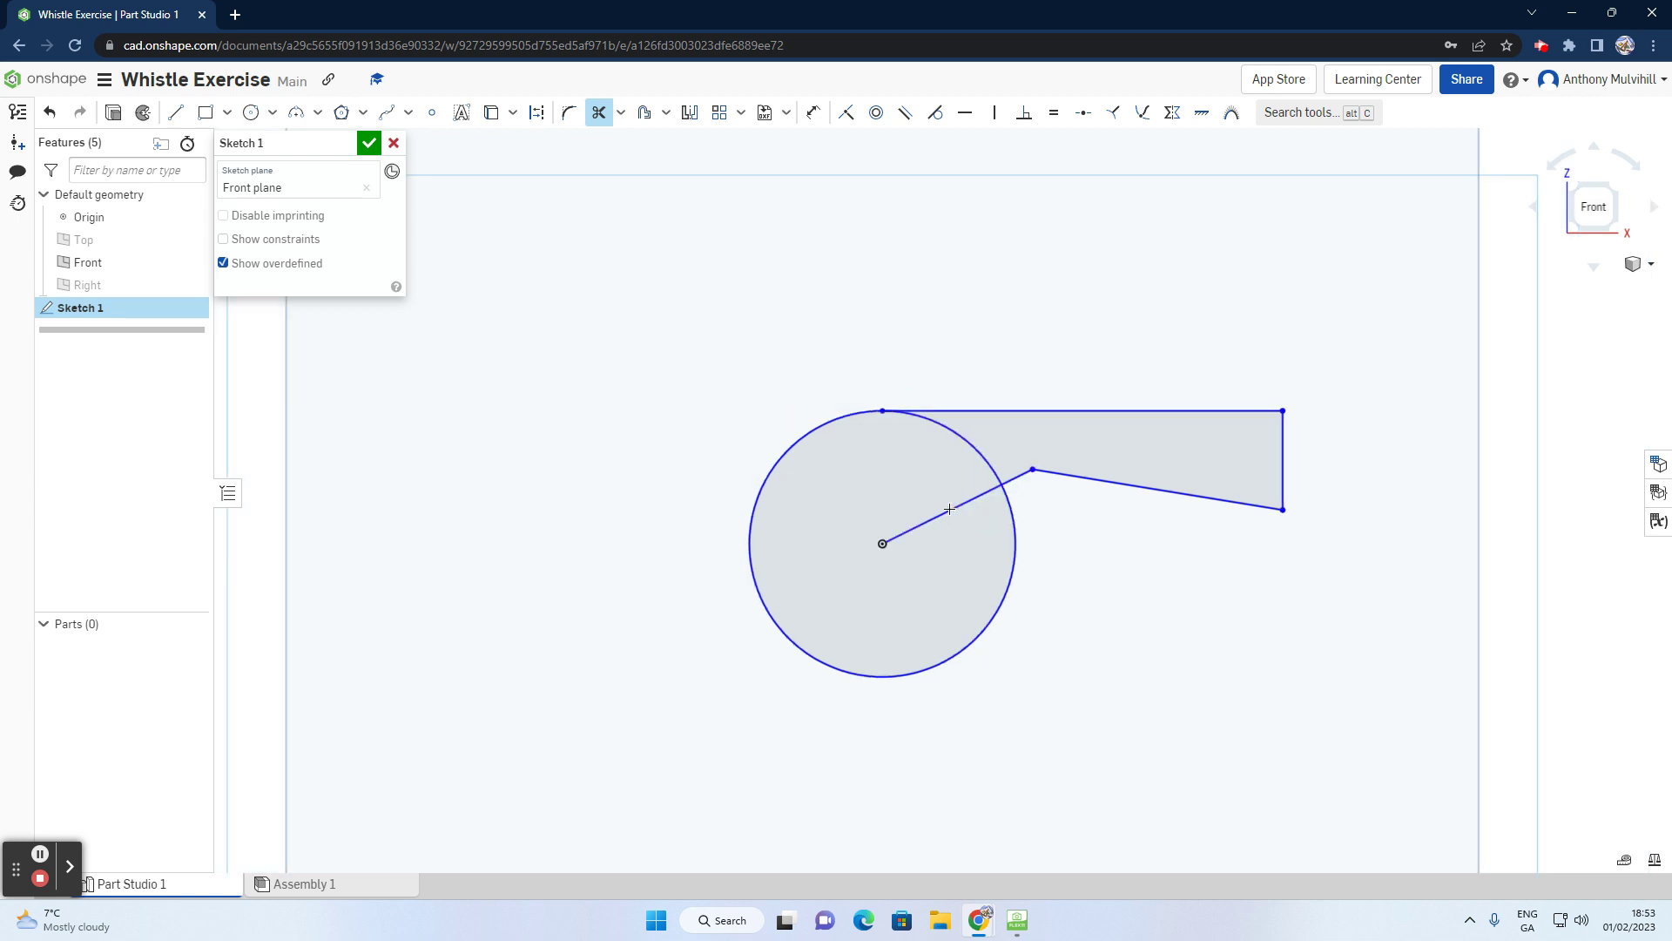
pyautogui.scroll(-3, 642, 493)
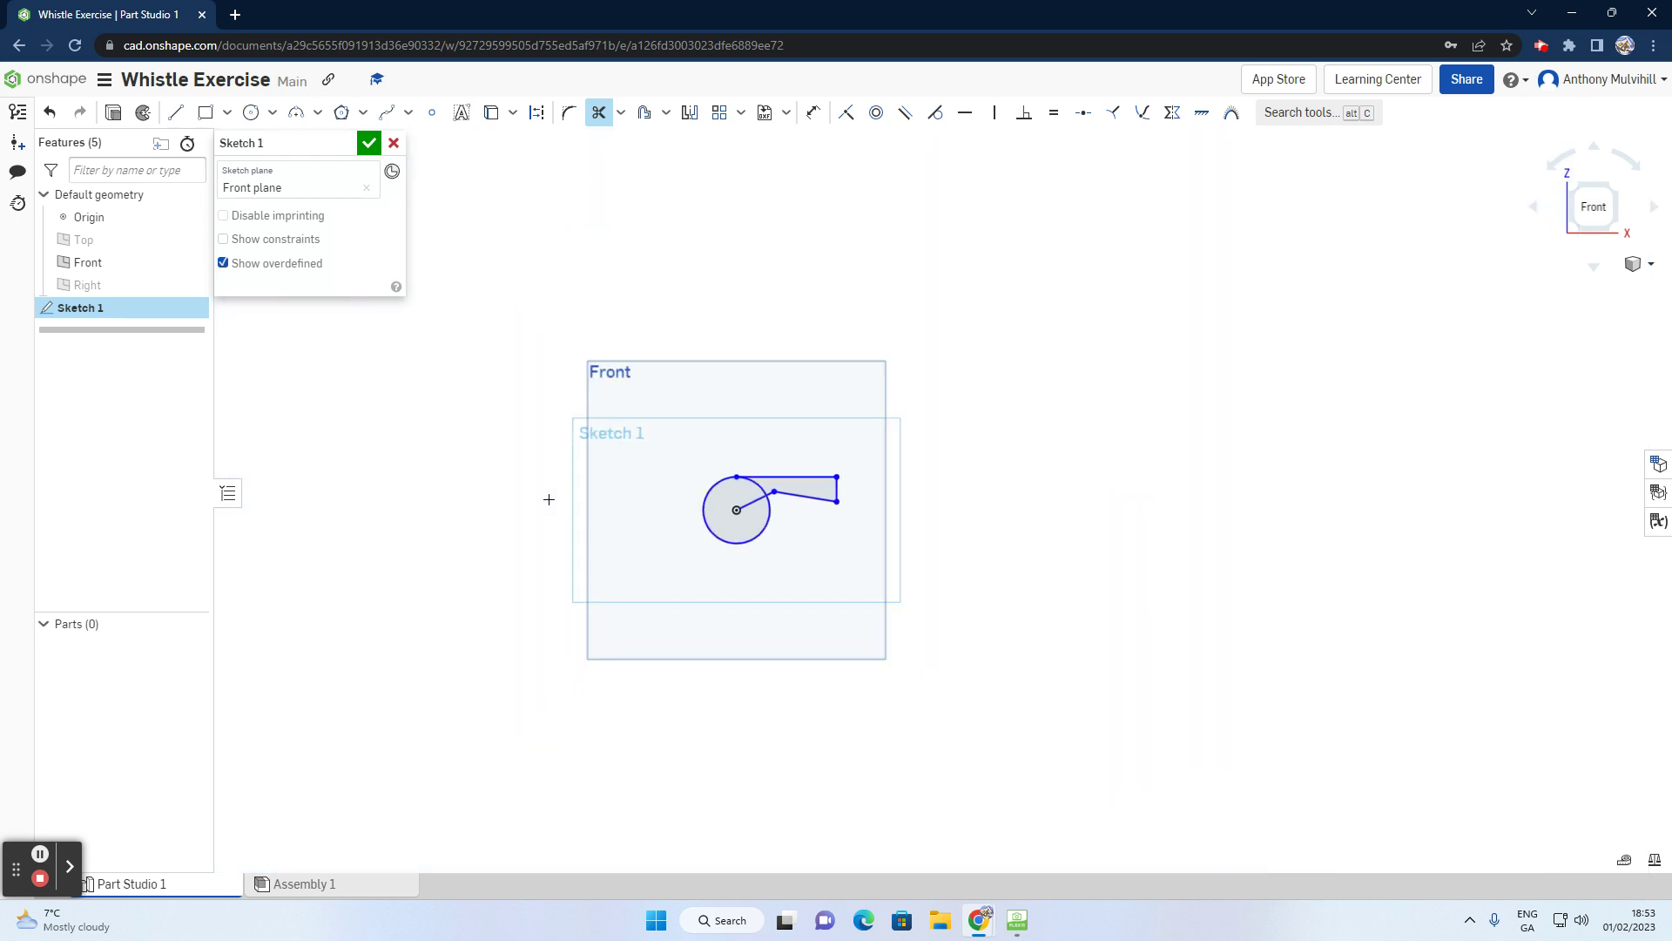
pyautogui.scroll(1, 610, 495)
pyautogui.scroll(2, 1150, 470)
pyautogui.scroll(2, 1213, 481)
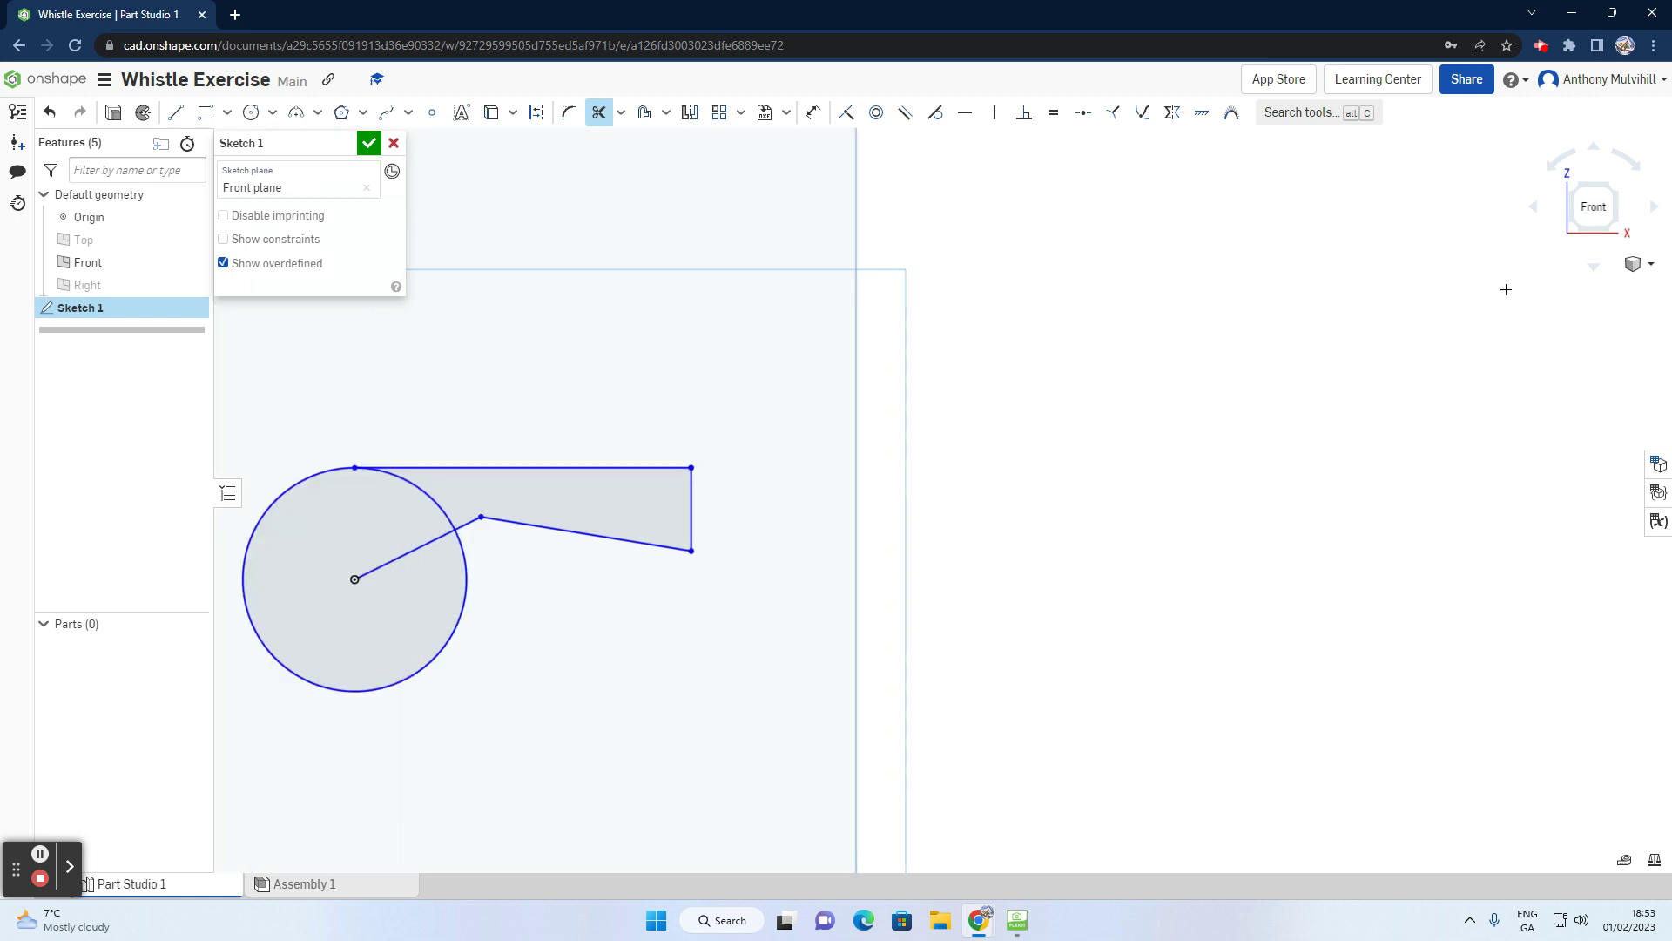
pyautogui.click(1592, 209)
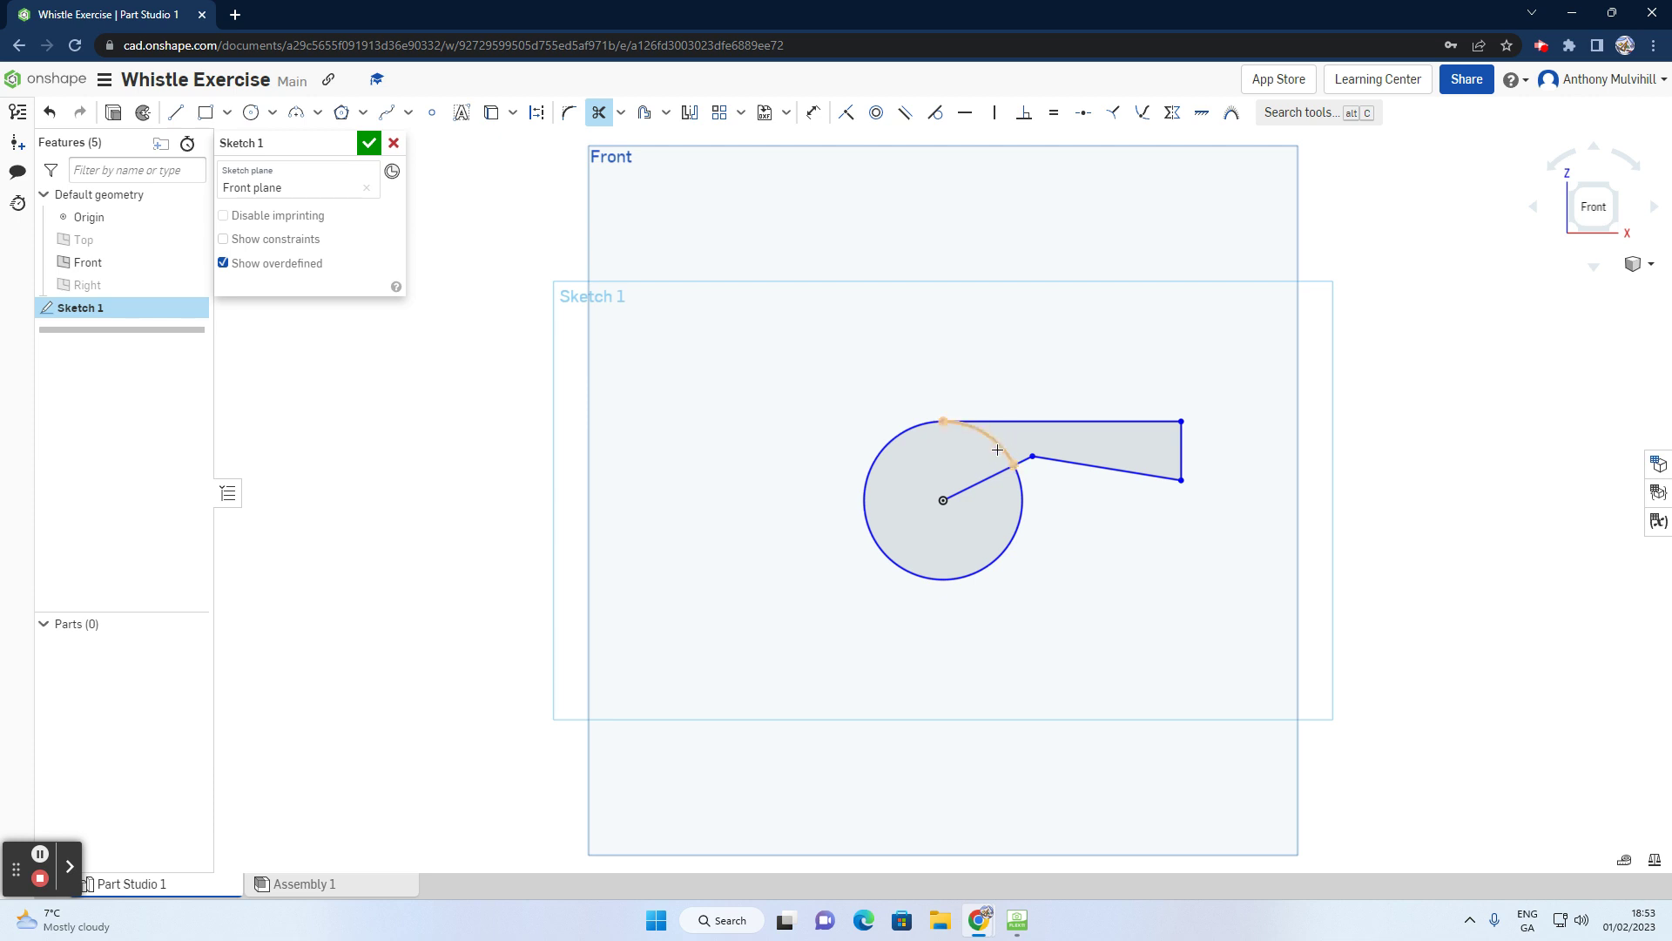
pyautogui.scroll(5, 1013, 435)
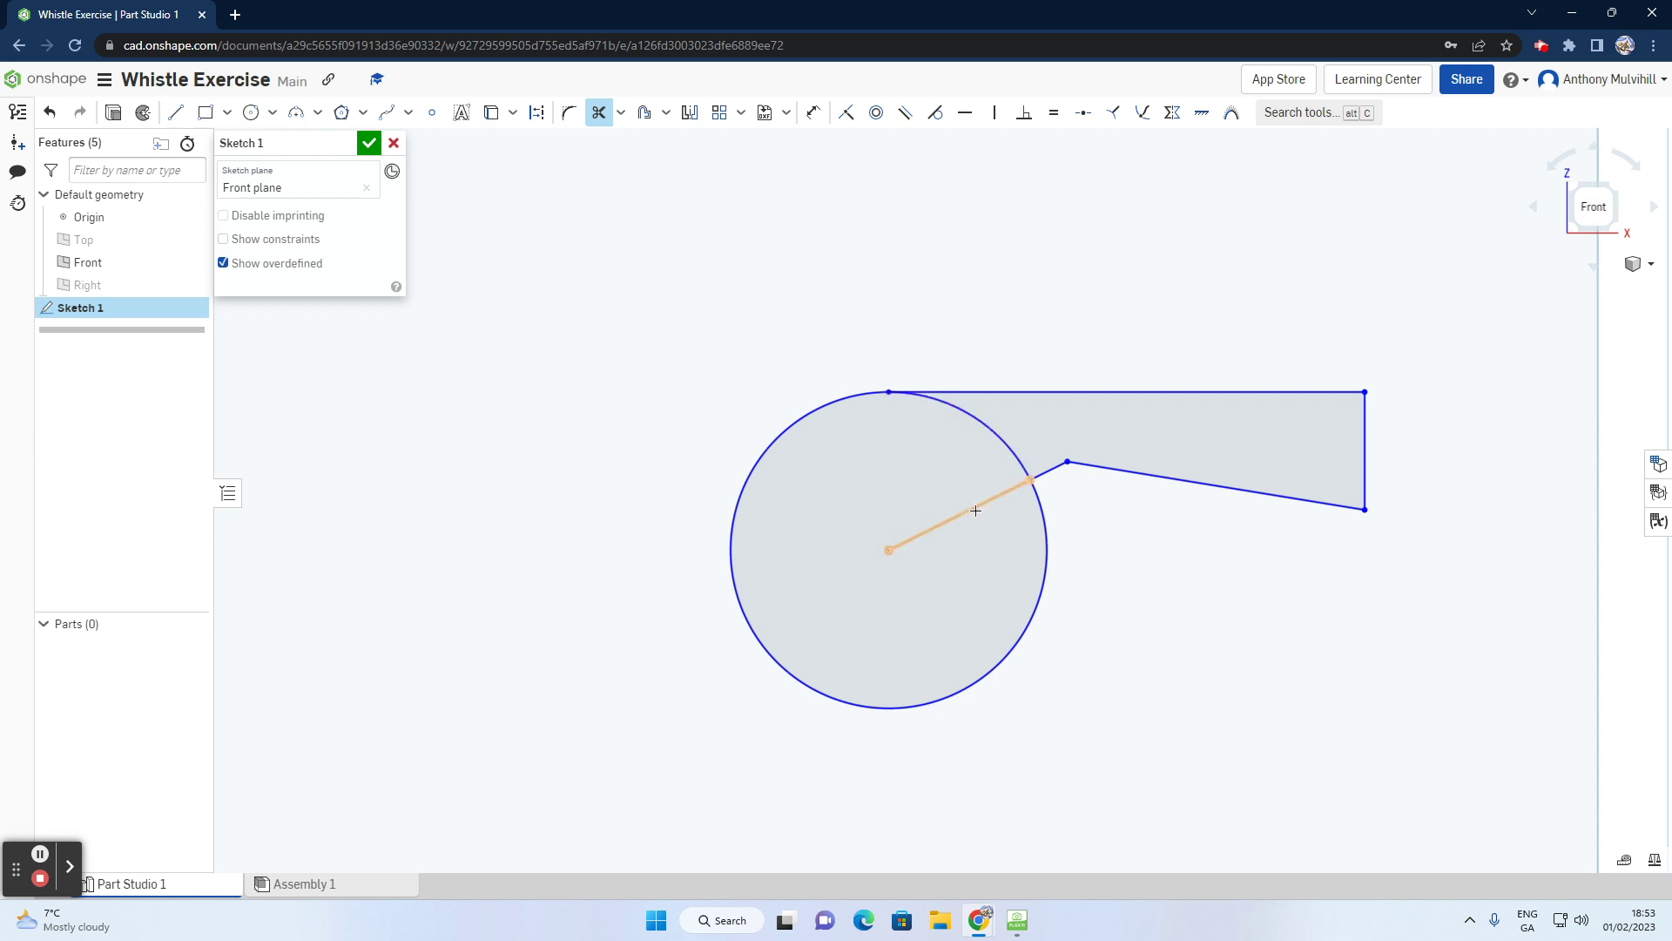
pyautogui.click(1021, 429)
pyautogui.moveTo(1020, 429); pyautogui.dragTo(987, 514)
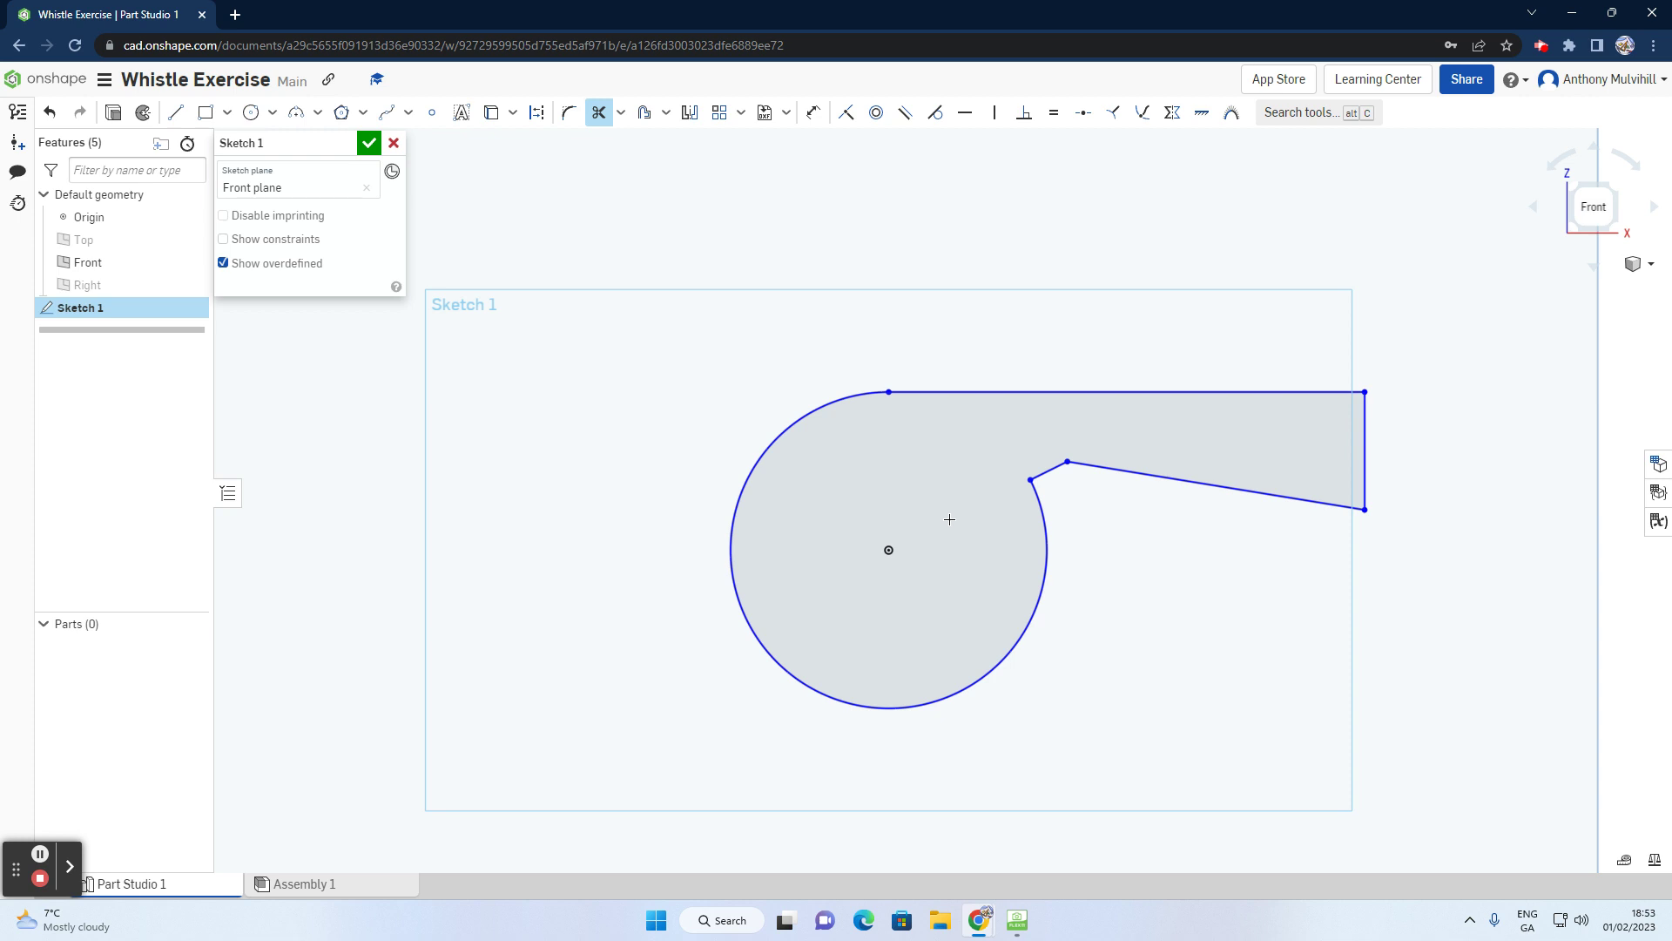
pyautogui.hotkey('ctrl', 'z')
pyautogui.hotkey('ctrl', 'z')
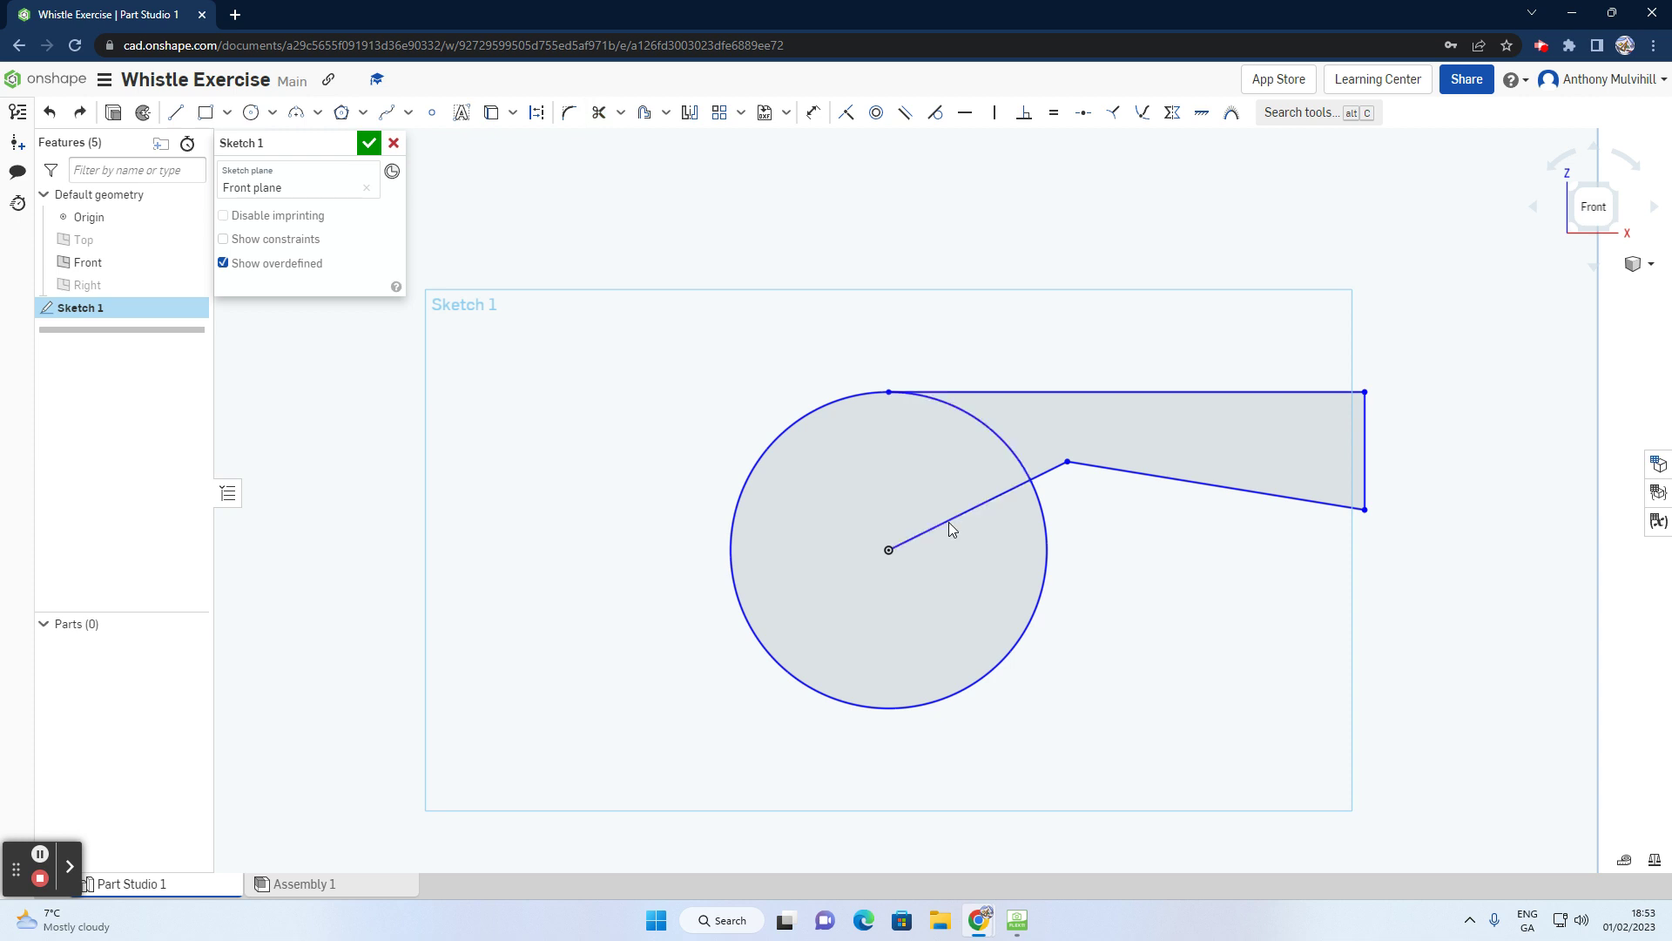
# Step: Trim away the circle's arc inside the mouthpiece and the part of the sloping line inside the circle
pyautogui.click(600, 113)
pyautogui.moveTo(1038, 422)
pyautogui.mouseDown()
pyautogui.moveTo(987, 479)
pyautogui.moveTo(983, 520)
pyautogui.mouseUp()
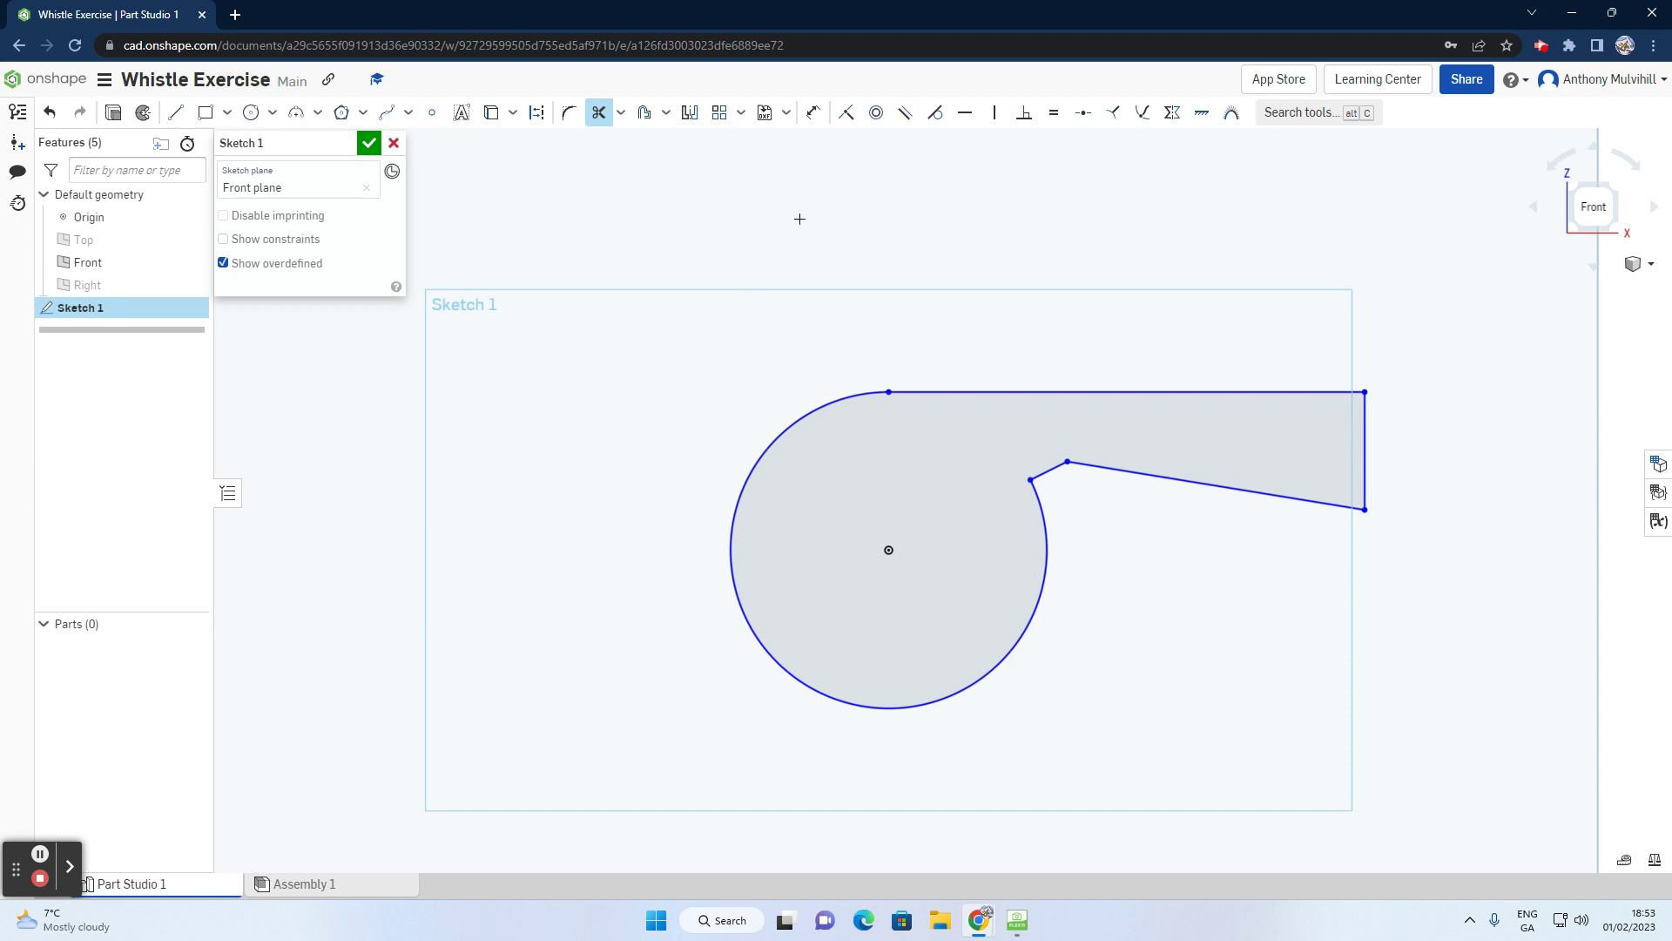
# Step: Dimension the radius of the whistle body's arc and set it to 10 mm
pyautogui.click(820, 120)
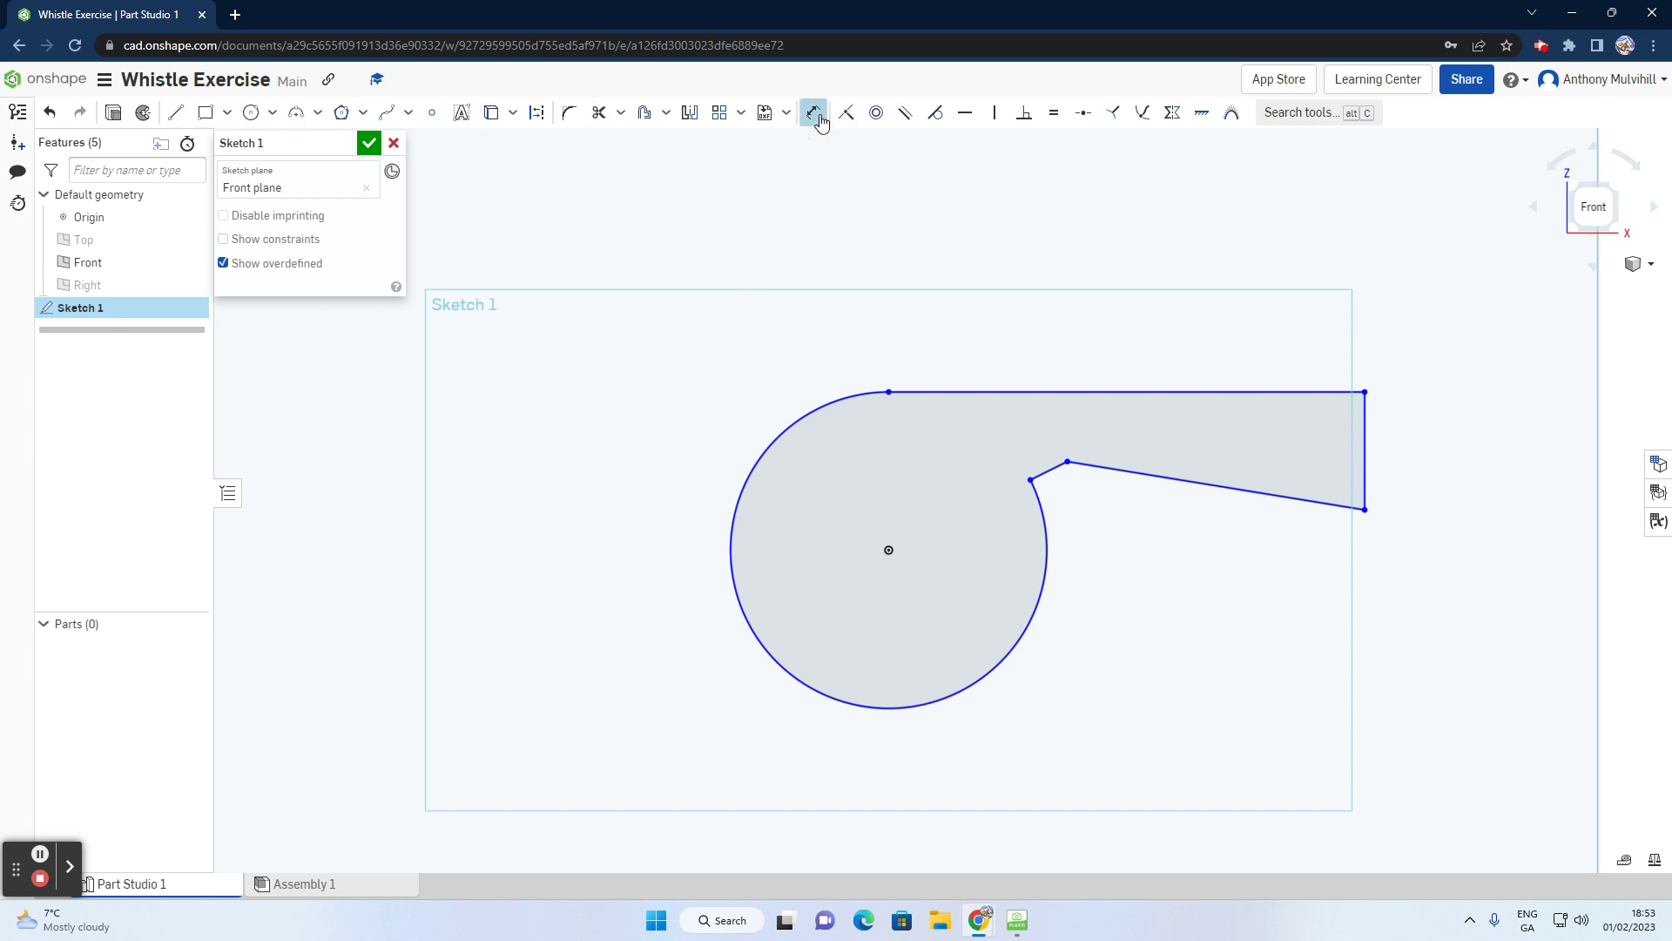
pyautogui.click(750, 471)
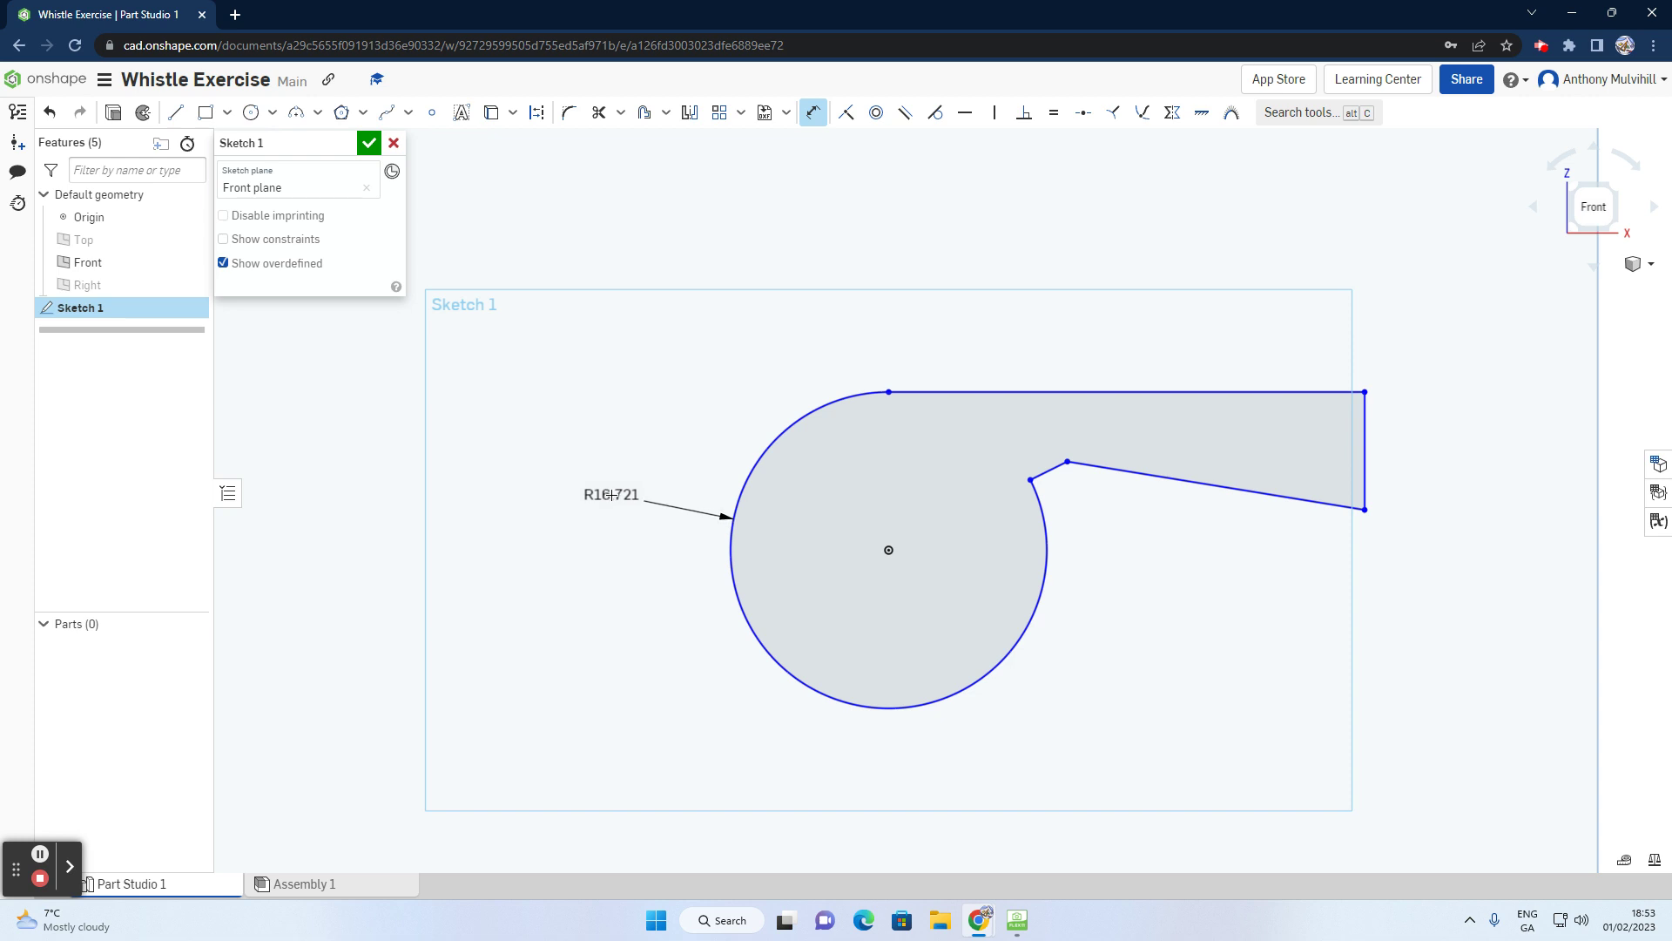
pyautogui.click(612, 495)
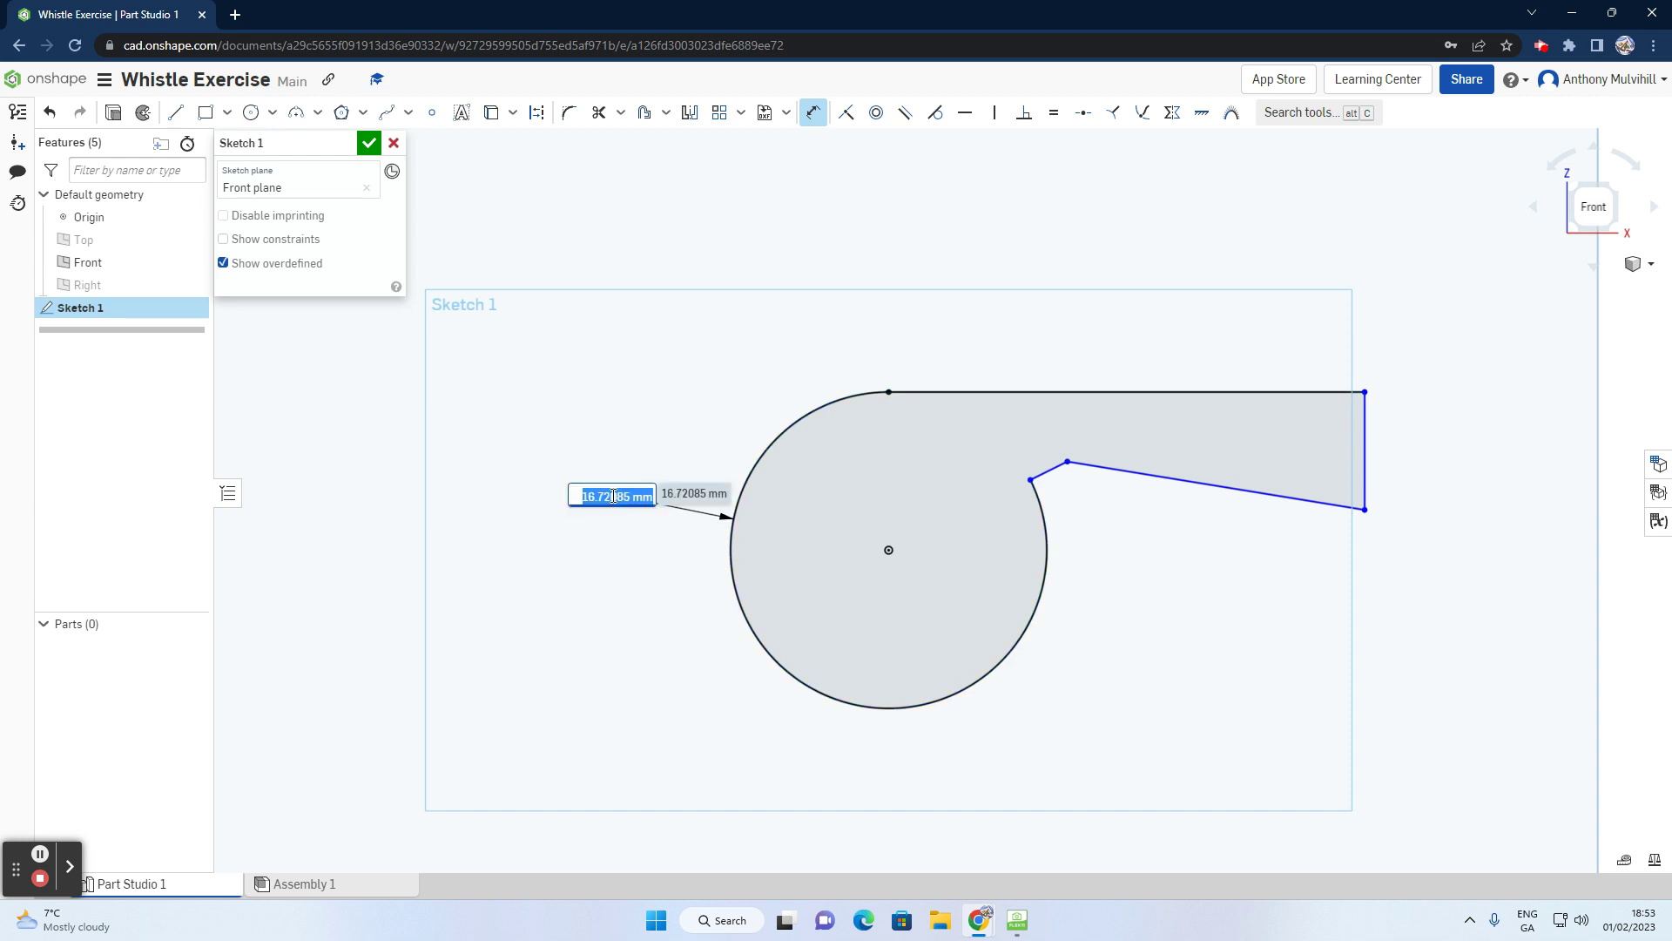
pyautogui.write('10')
pyautogui.press('Return')
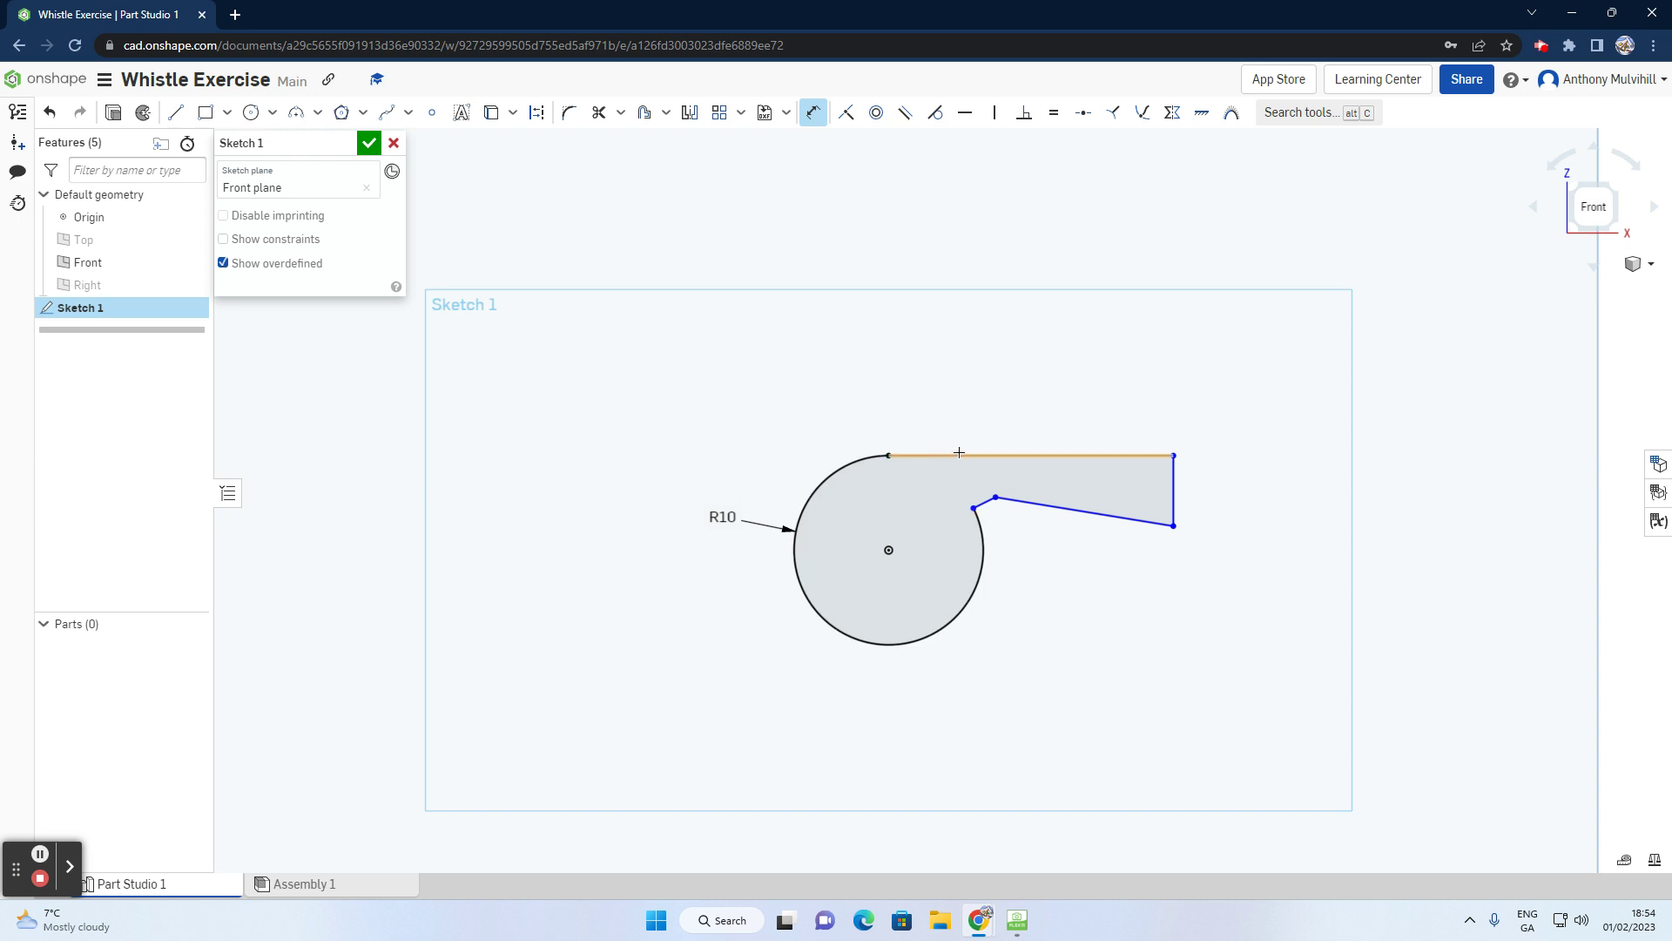
# Step: Dimension the mouthpiece's upper horizontal edge and set its length to 30 mm
pyautogui.click(1005, 454)
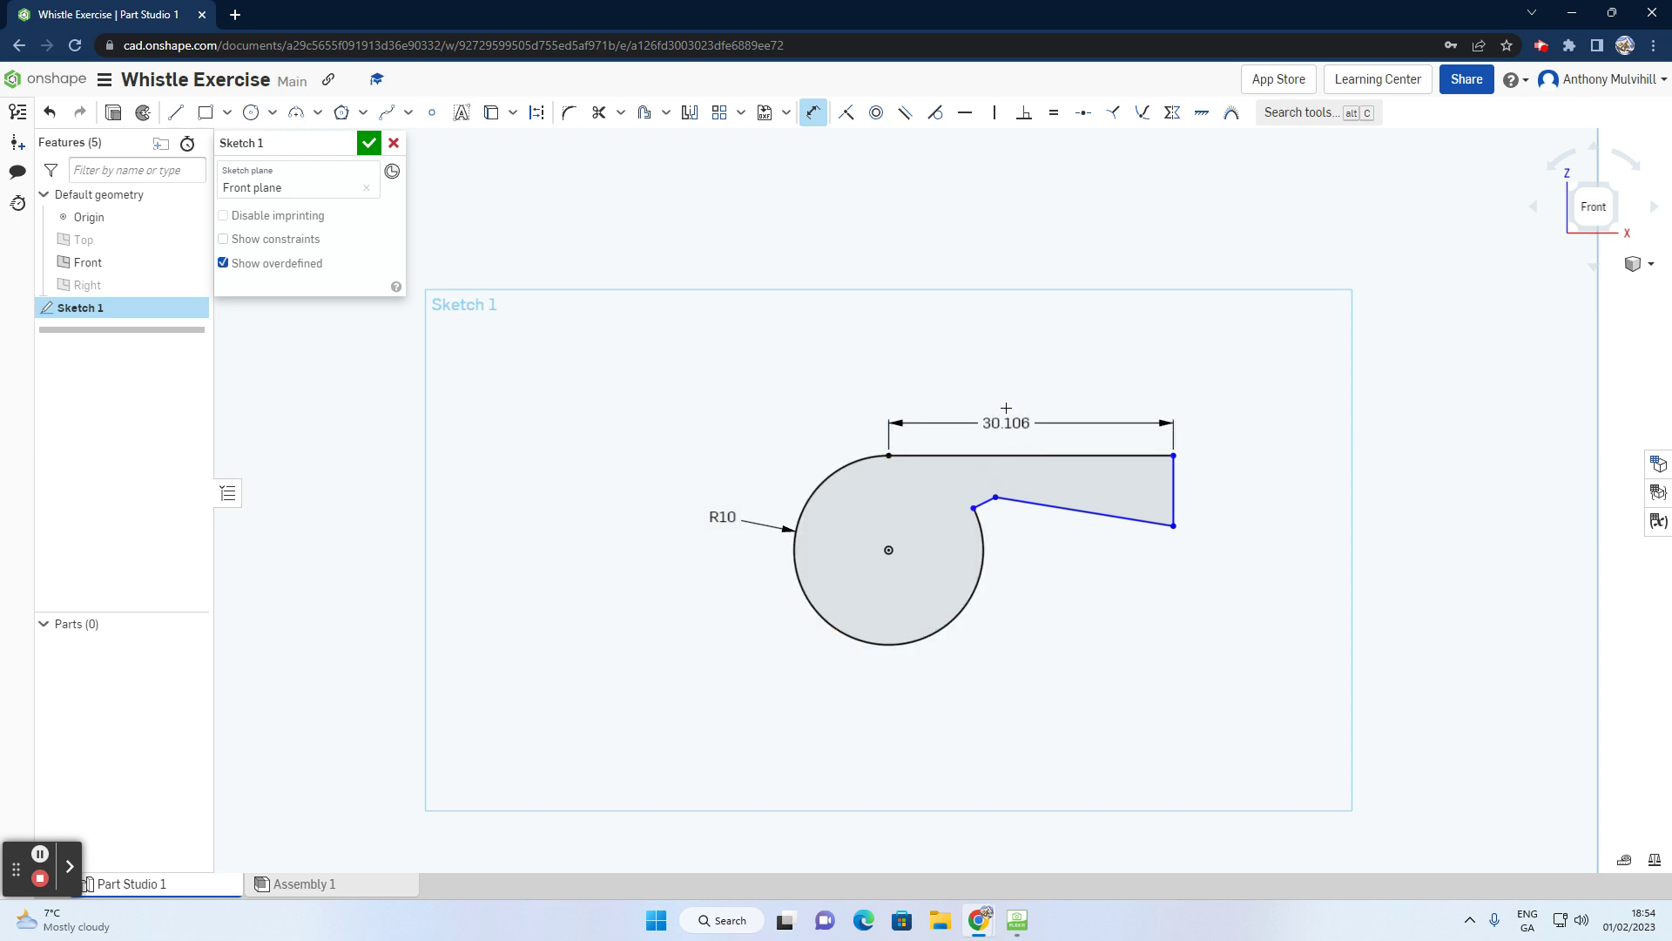
pyautogui.click(1015, 382)
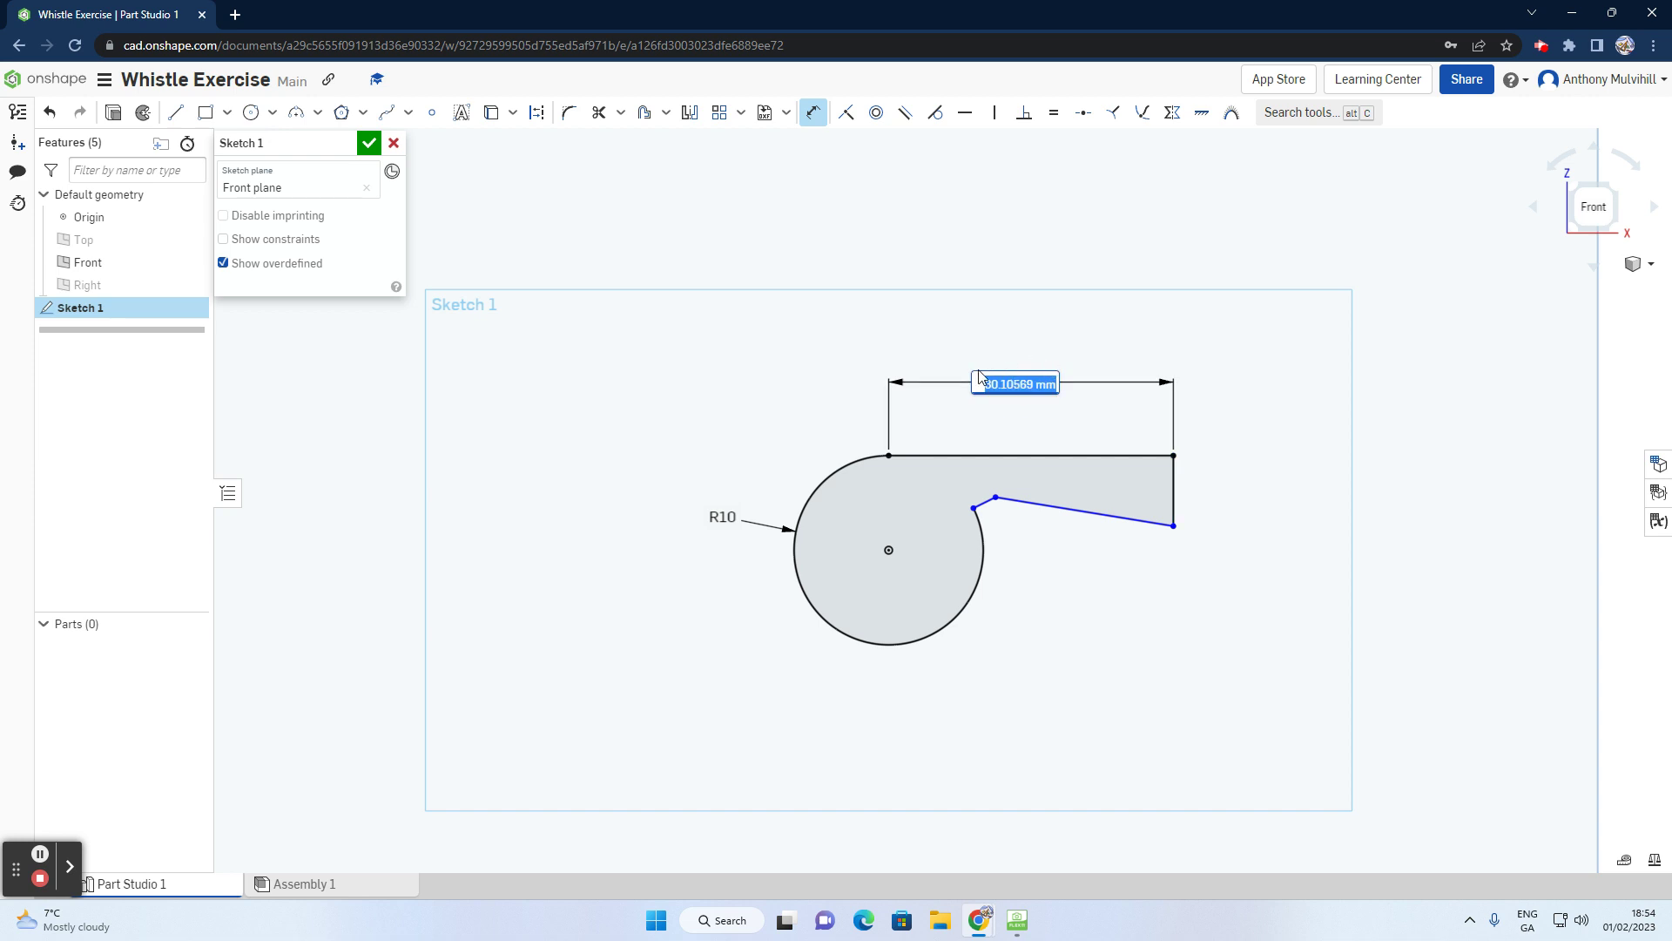
pyautogui.write('30')
pyautogui.press('Return')
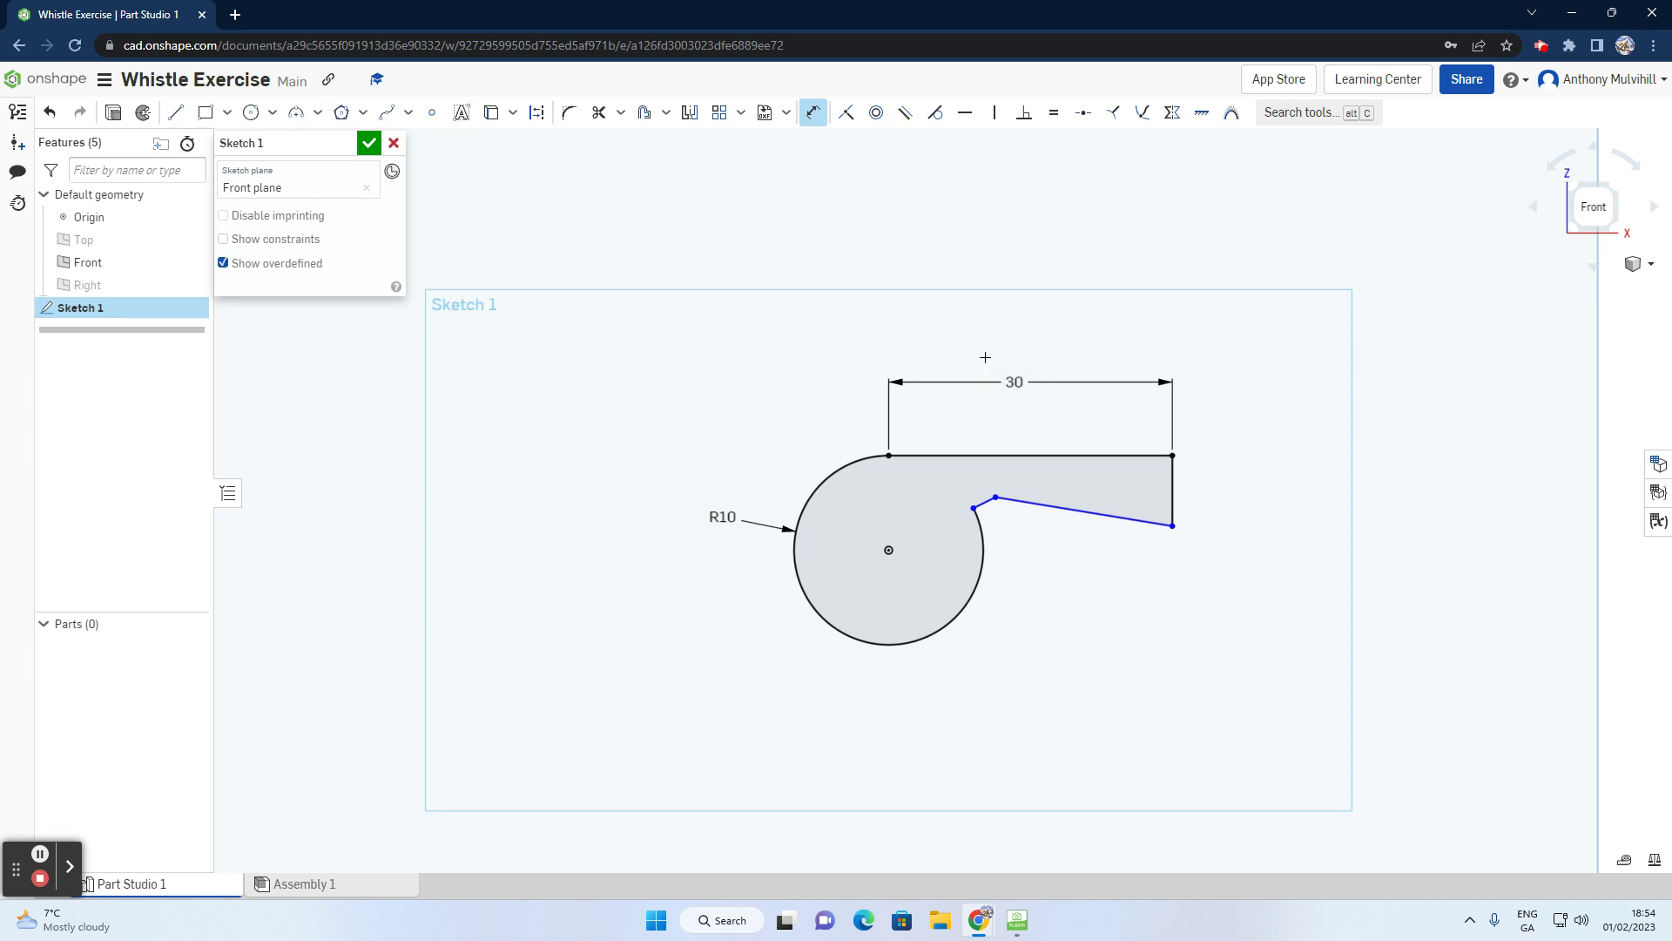
# Step: Dimension the mouthpiece's vertical end edge and set its height to 4 mm
pyautogui.scroll(2, 1189, 497)
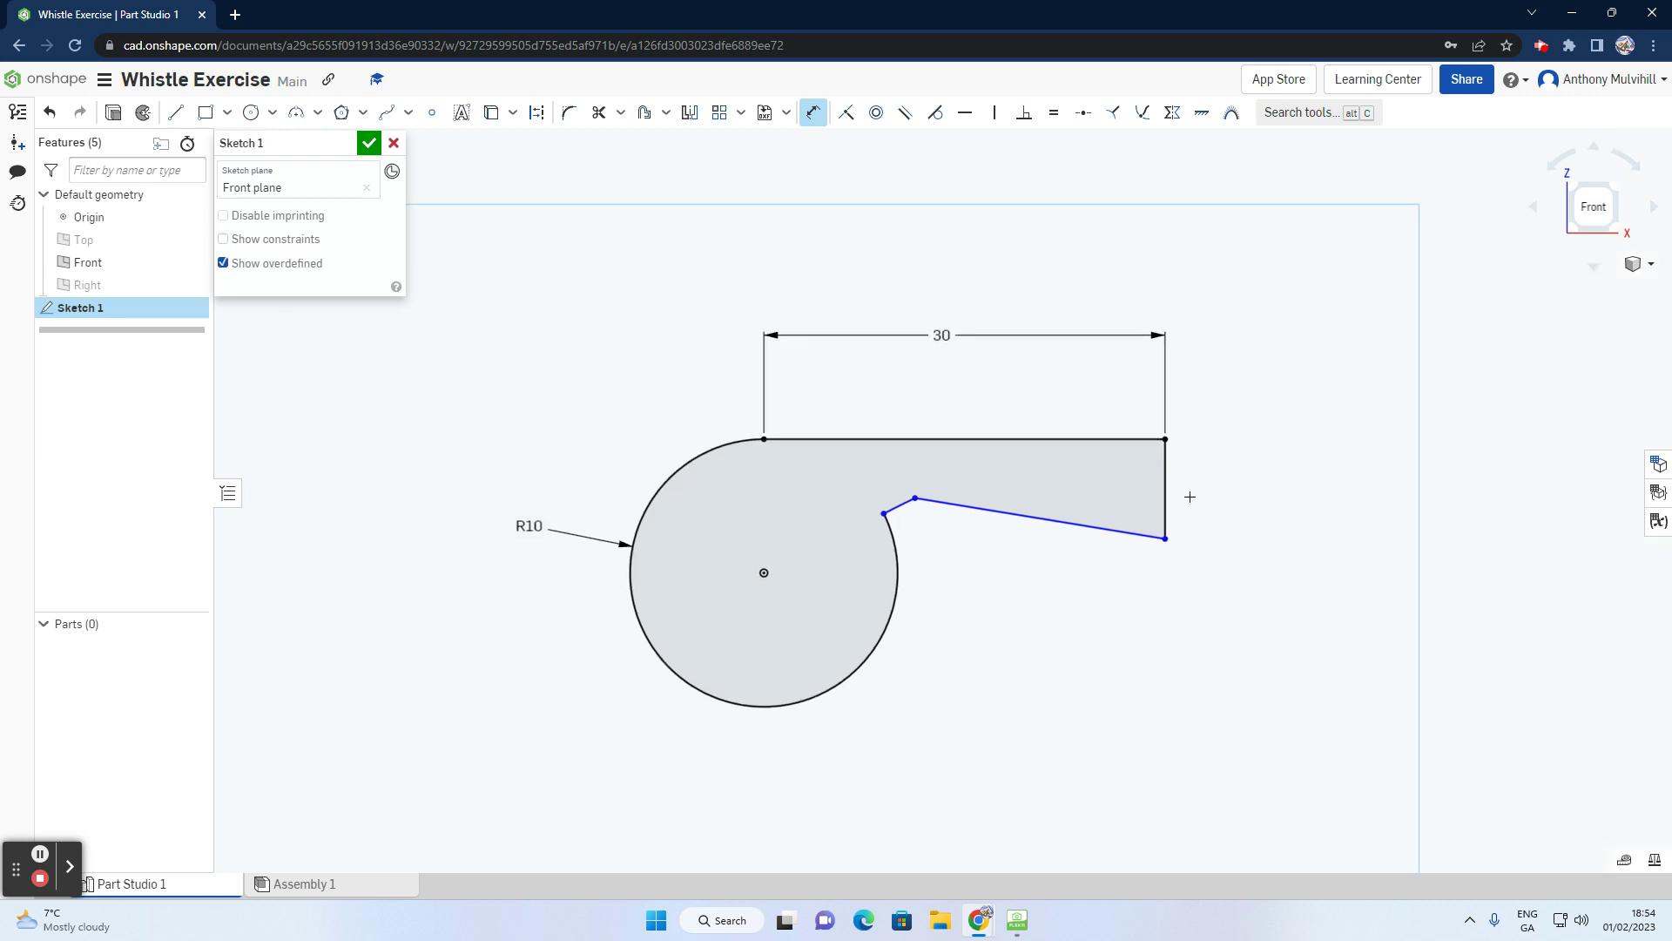
pyautogui.click(1169, 486)
pyautogui.click(1265, 489)
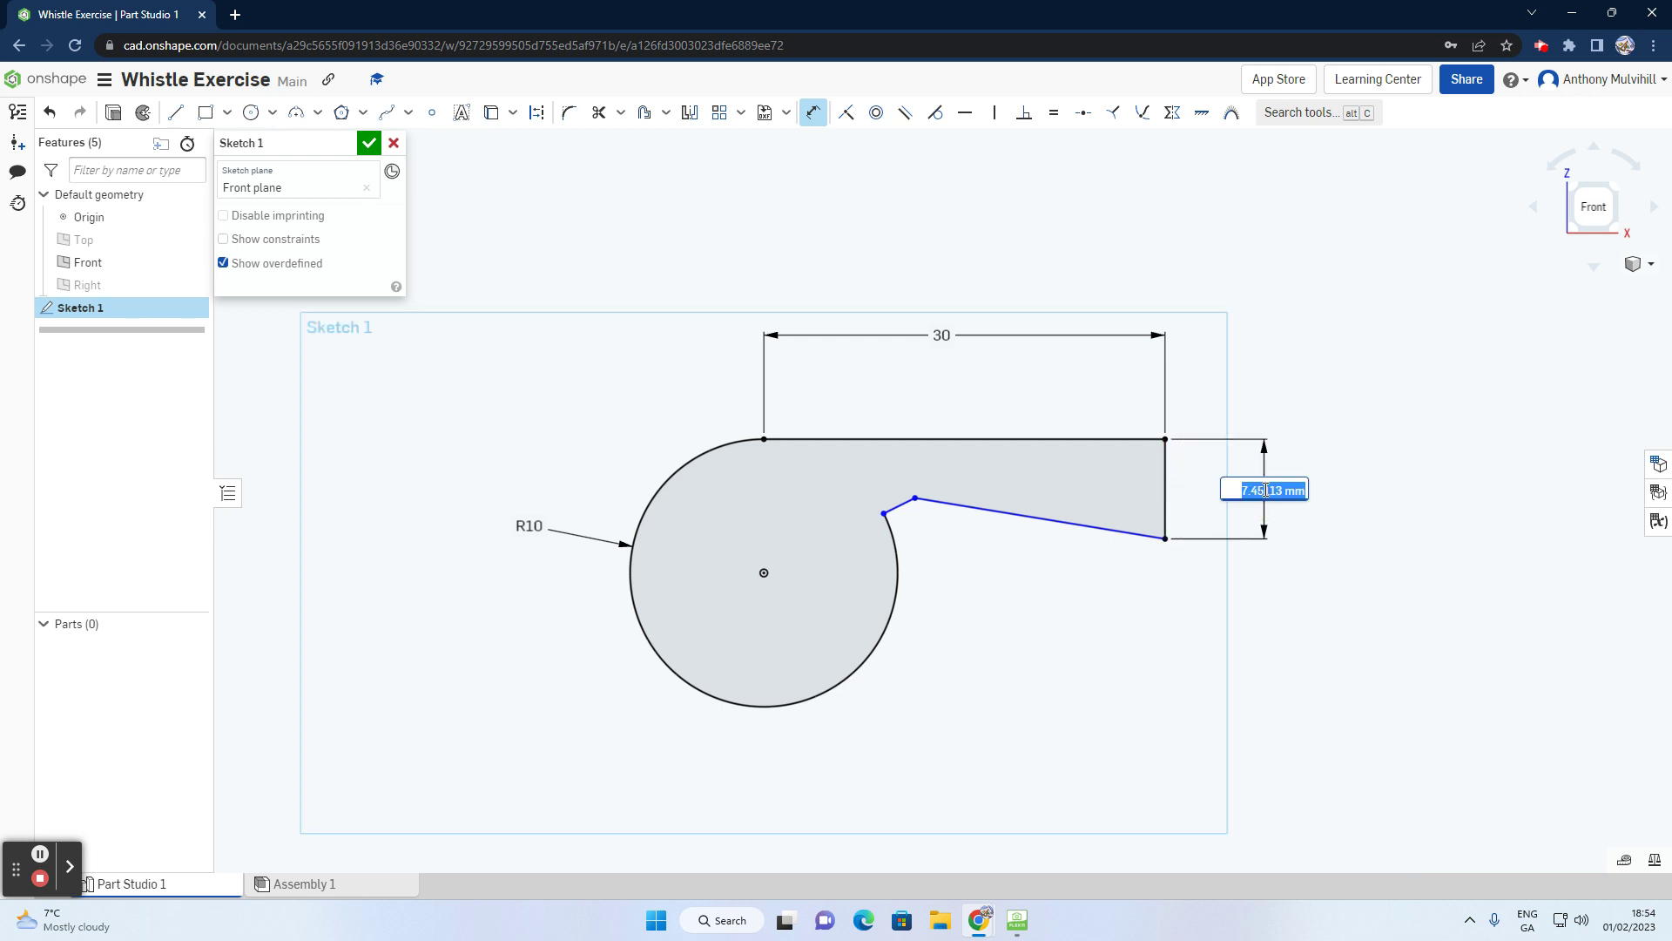
pyautogui.write('4')
pyautogui.press('Return')
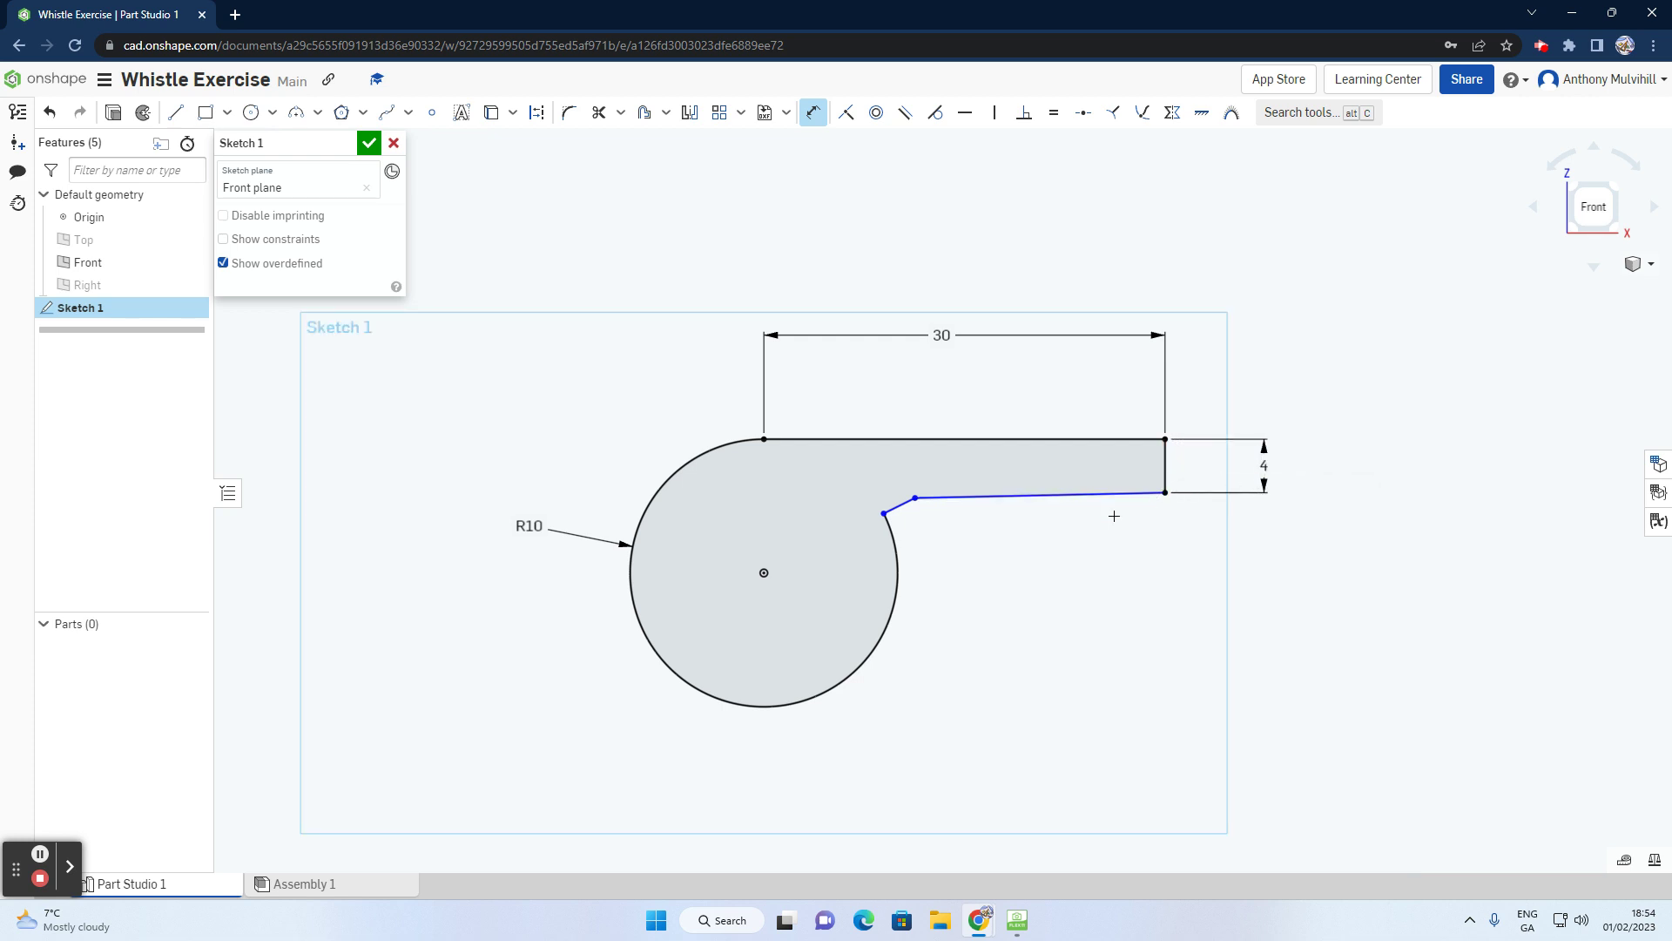
# Step: Dimension the vertical distance from the mouthpiece's upper edge to its lower inner corner and set it to 3 mm
pyautogui.scroll(3, 997, 514)
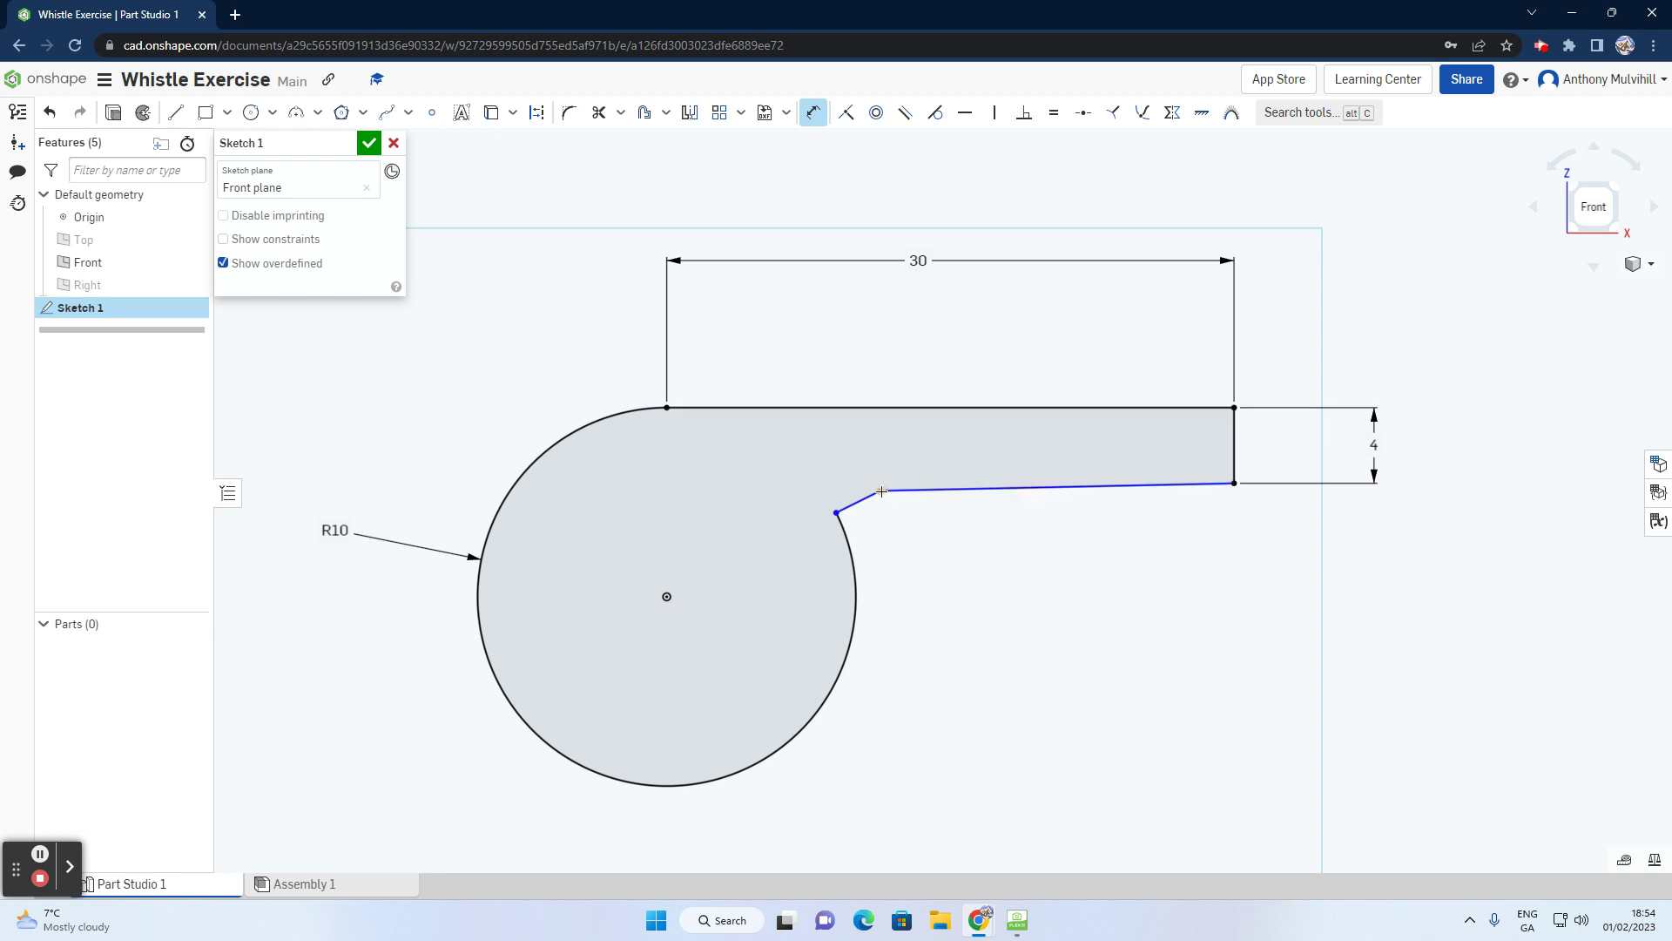
pyautogui.click(880, 491)
pyautogui.click(883, 408)
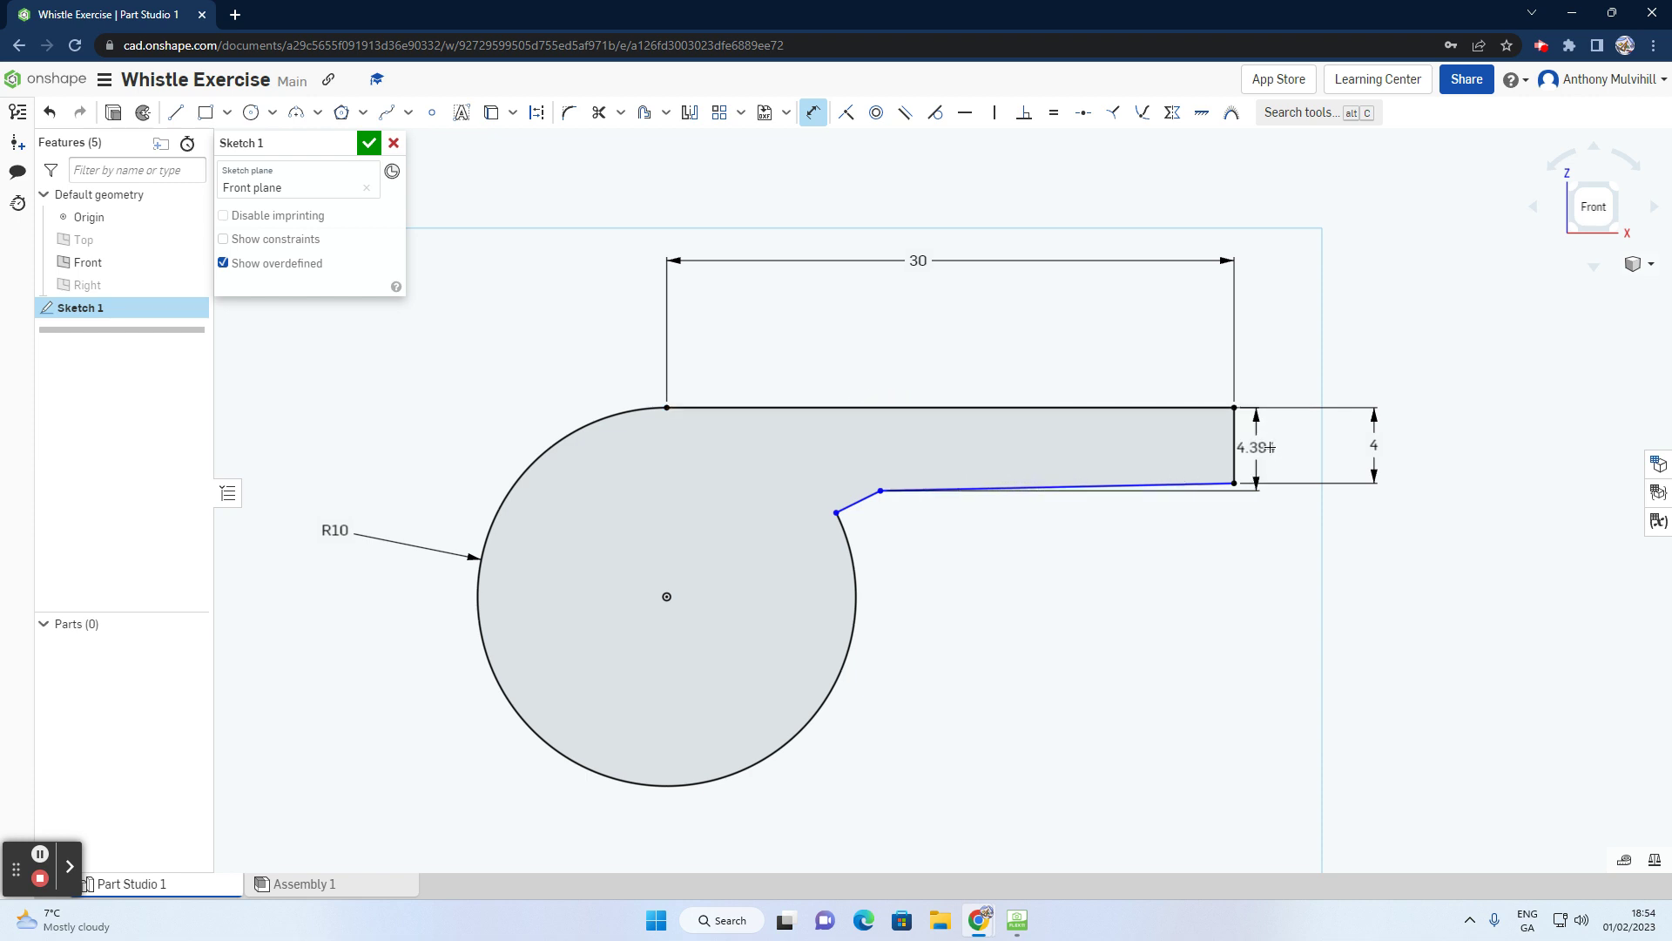
pyautogui.click(1293, 447)
pyautogui.write('3')
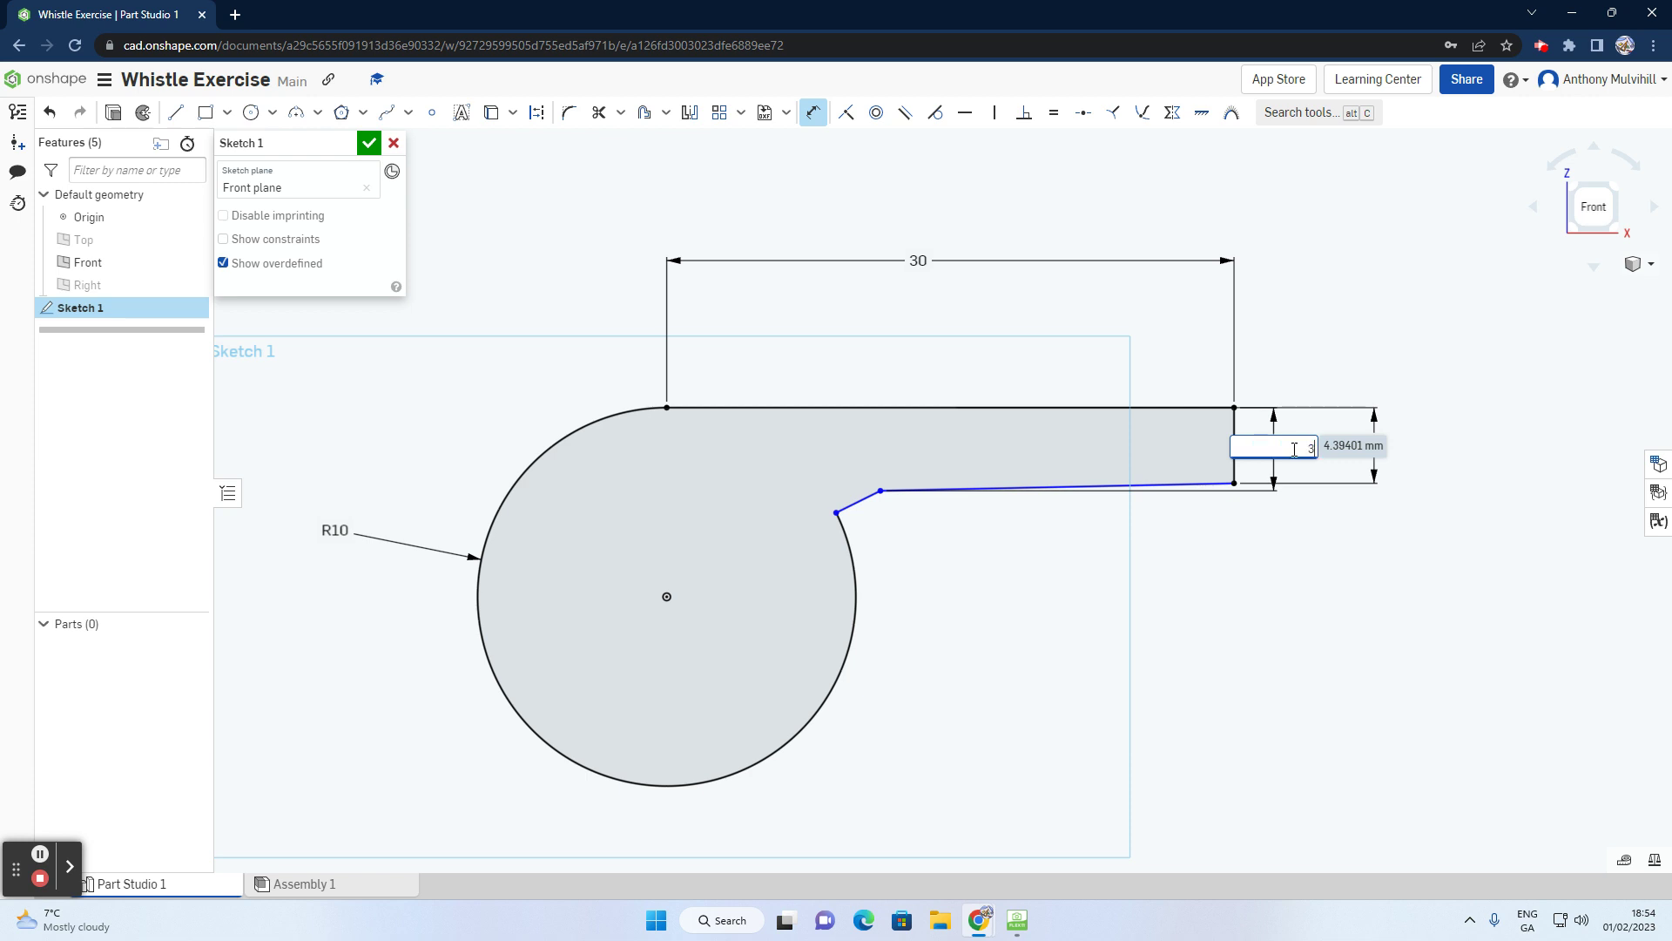
pyautogui.press('Return')
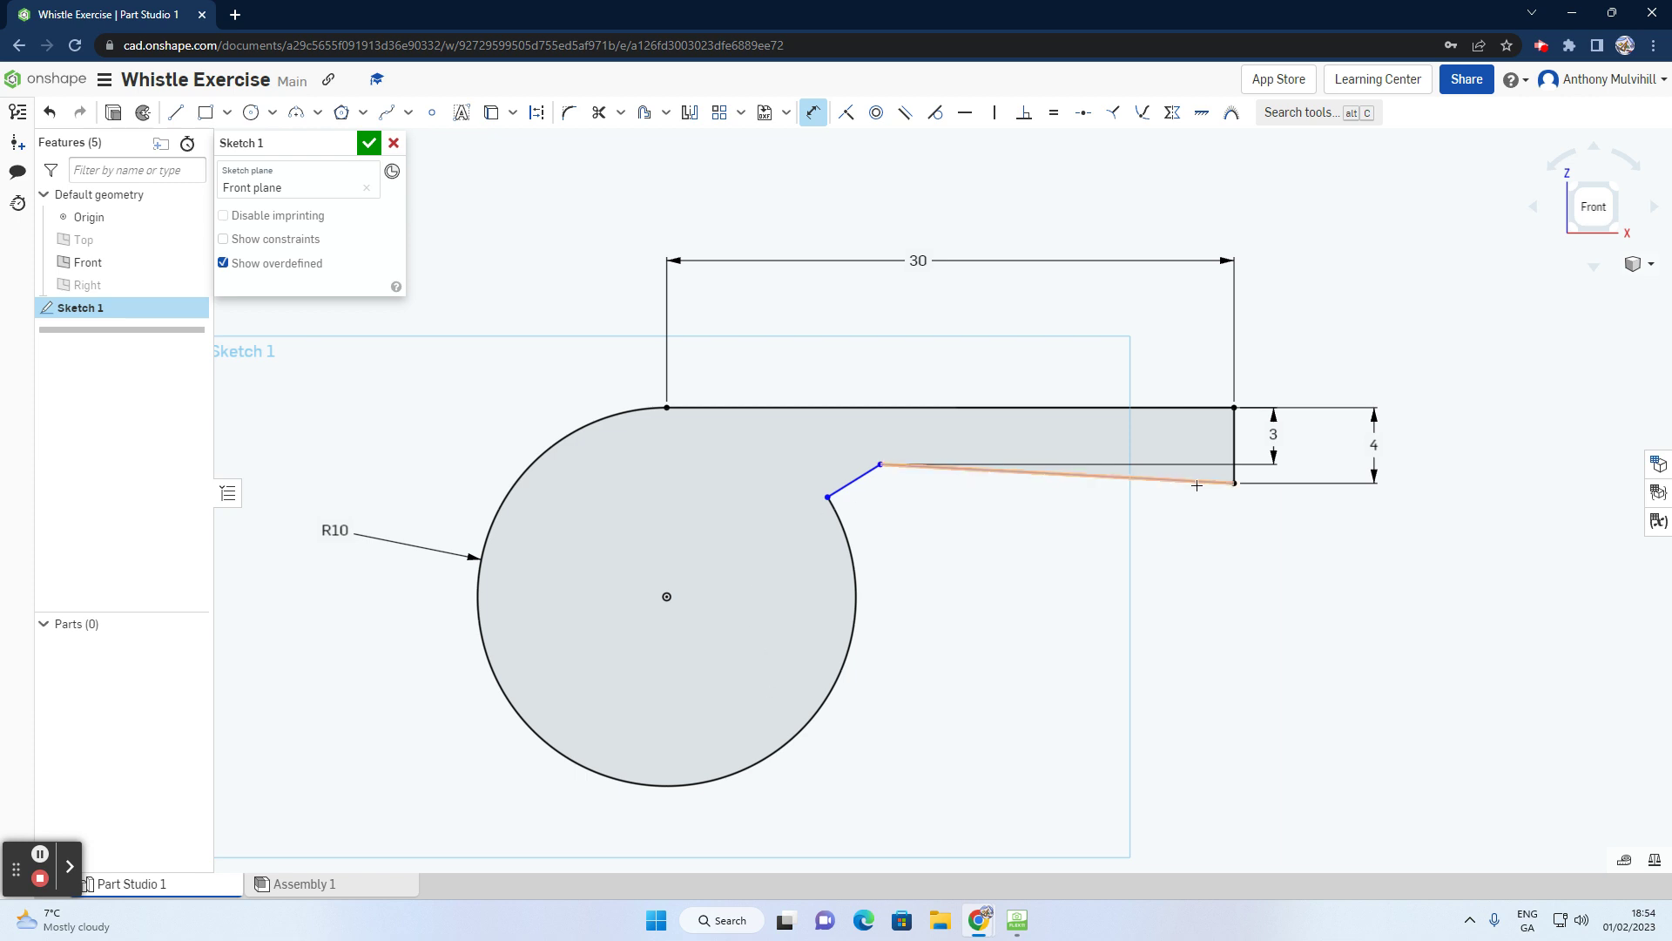
# Step: Dimension the short sloping line between the mouthpiece and the round body and set its length to 4 mm
pyautogui.click(854, 485)
pyautogui.click(881, 521)
pyautogui.write('4')
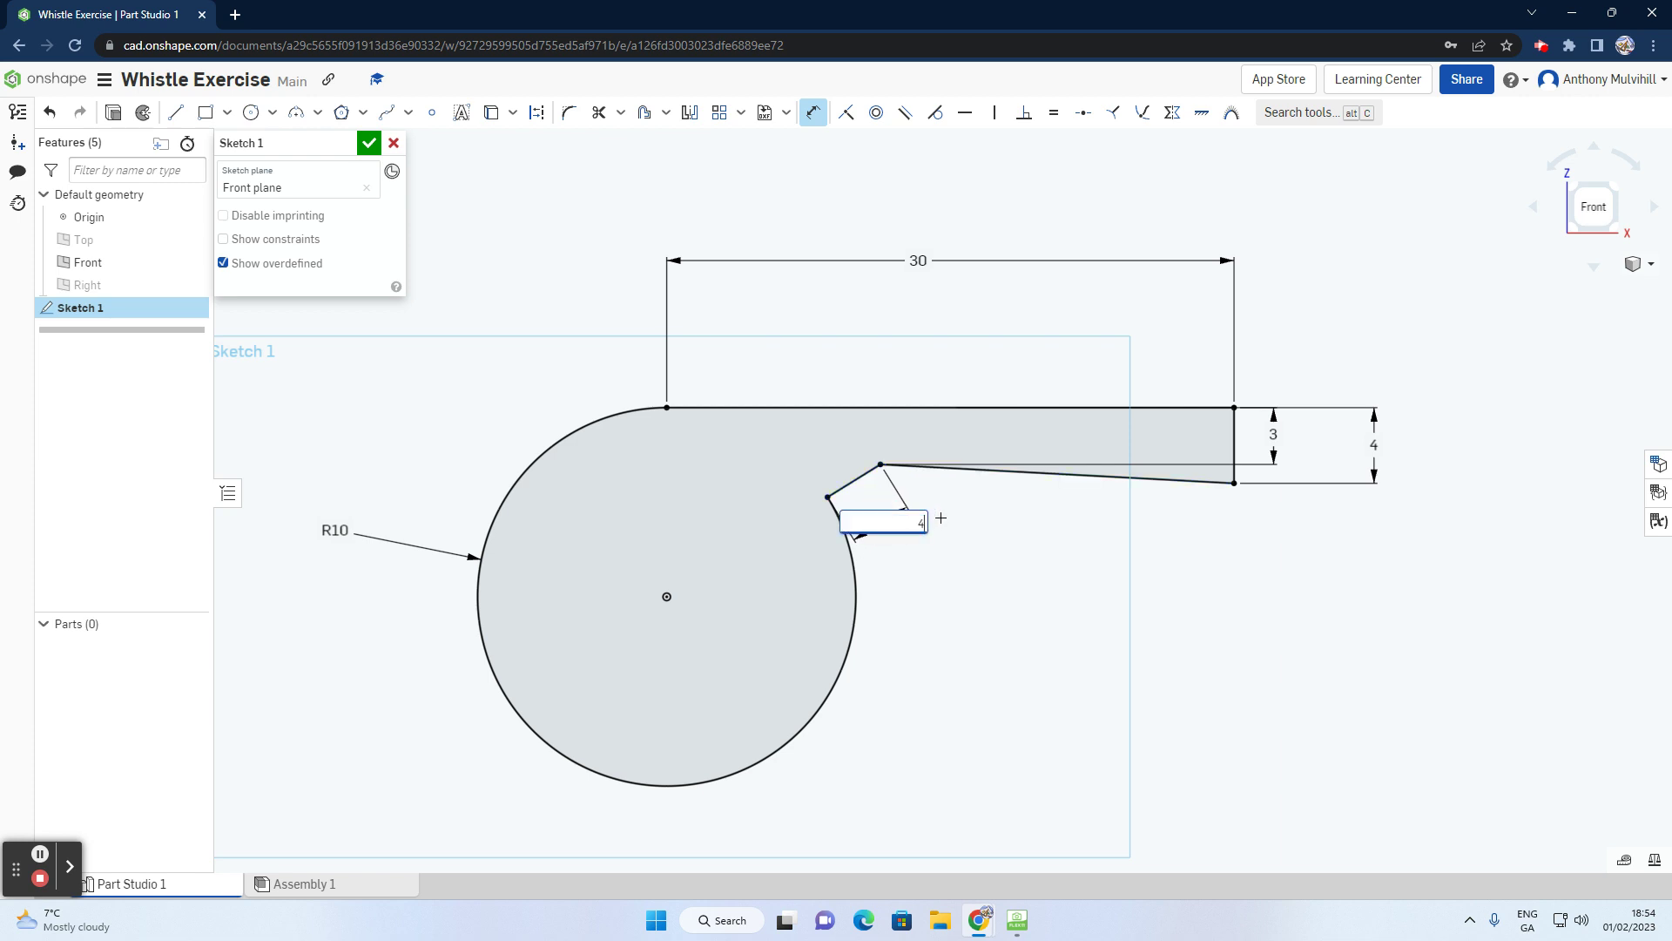
pyautogui.press('Return')
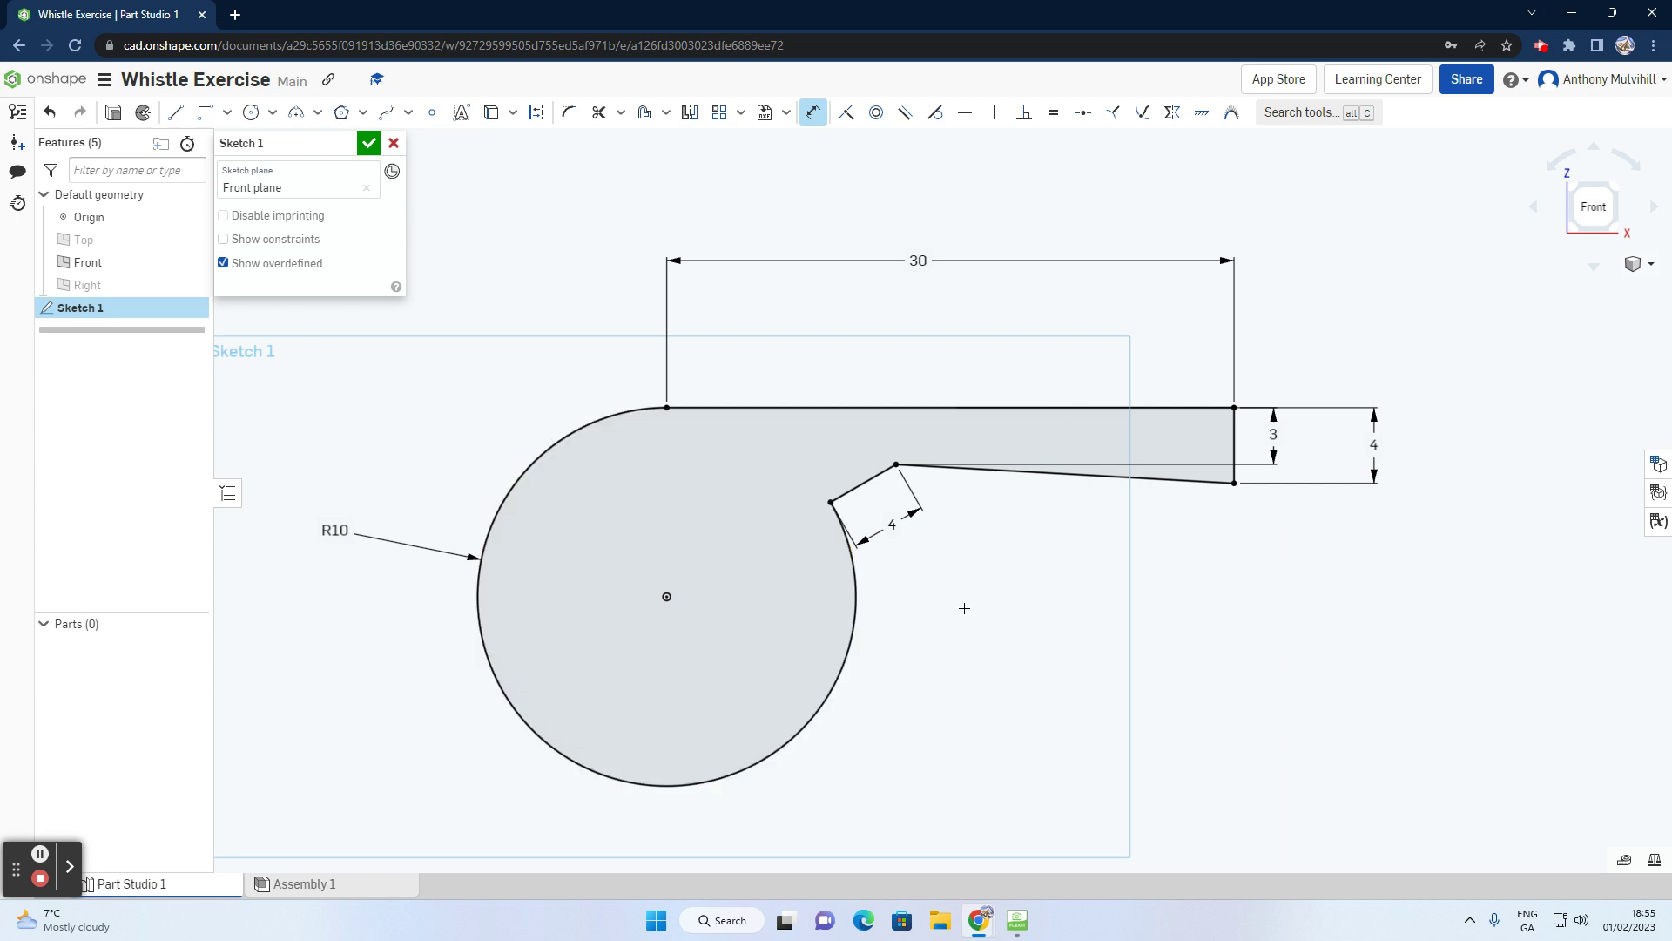
# Step: Finish the whistle profile sketch and show it in an isometric view
pyautogui.scroll(-3, 965, 608)
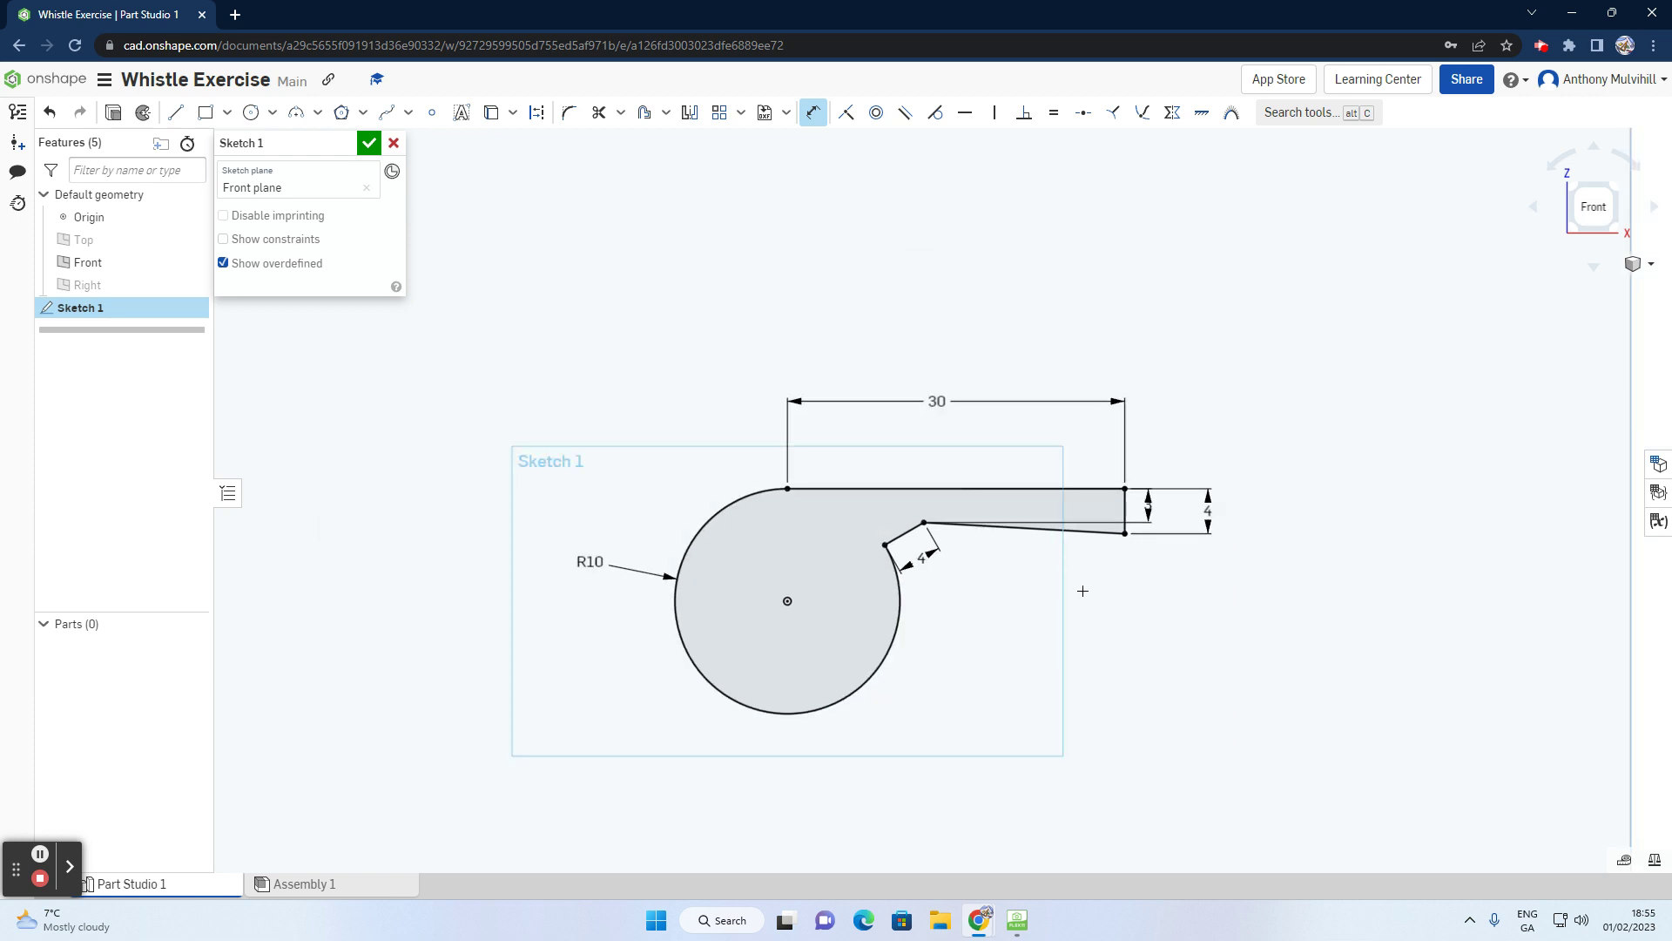
pyautogui.scroll(-2, 1083, 591)
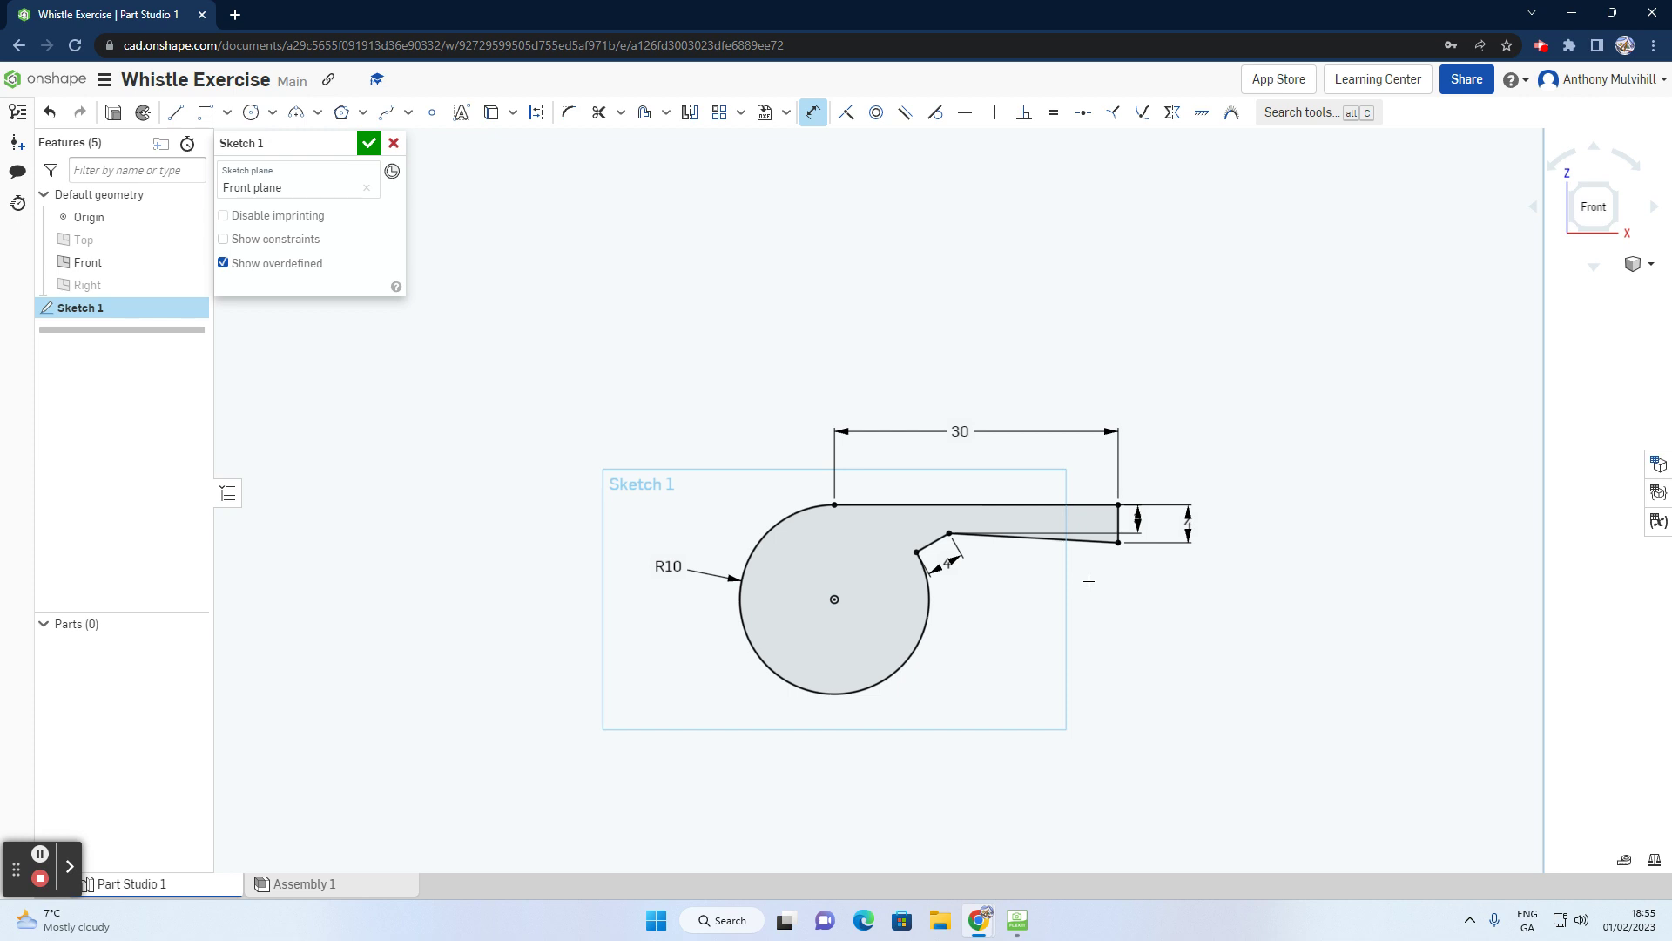
pyautogui.moveTo(1091, 578)
pyautogui.mouseDown(button='right')
pyautogui.moveTo(1027, 598)
pyautogui.moveTo(1008, 628)
pyautogui.moveTo(1072, 627)
pyautogui.moveTo(1098, 613)
pyautogui.moveTo(989, 590)
pyautogui.moveTo(1058, 598)
pyautogui.mouseUp(button='right')
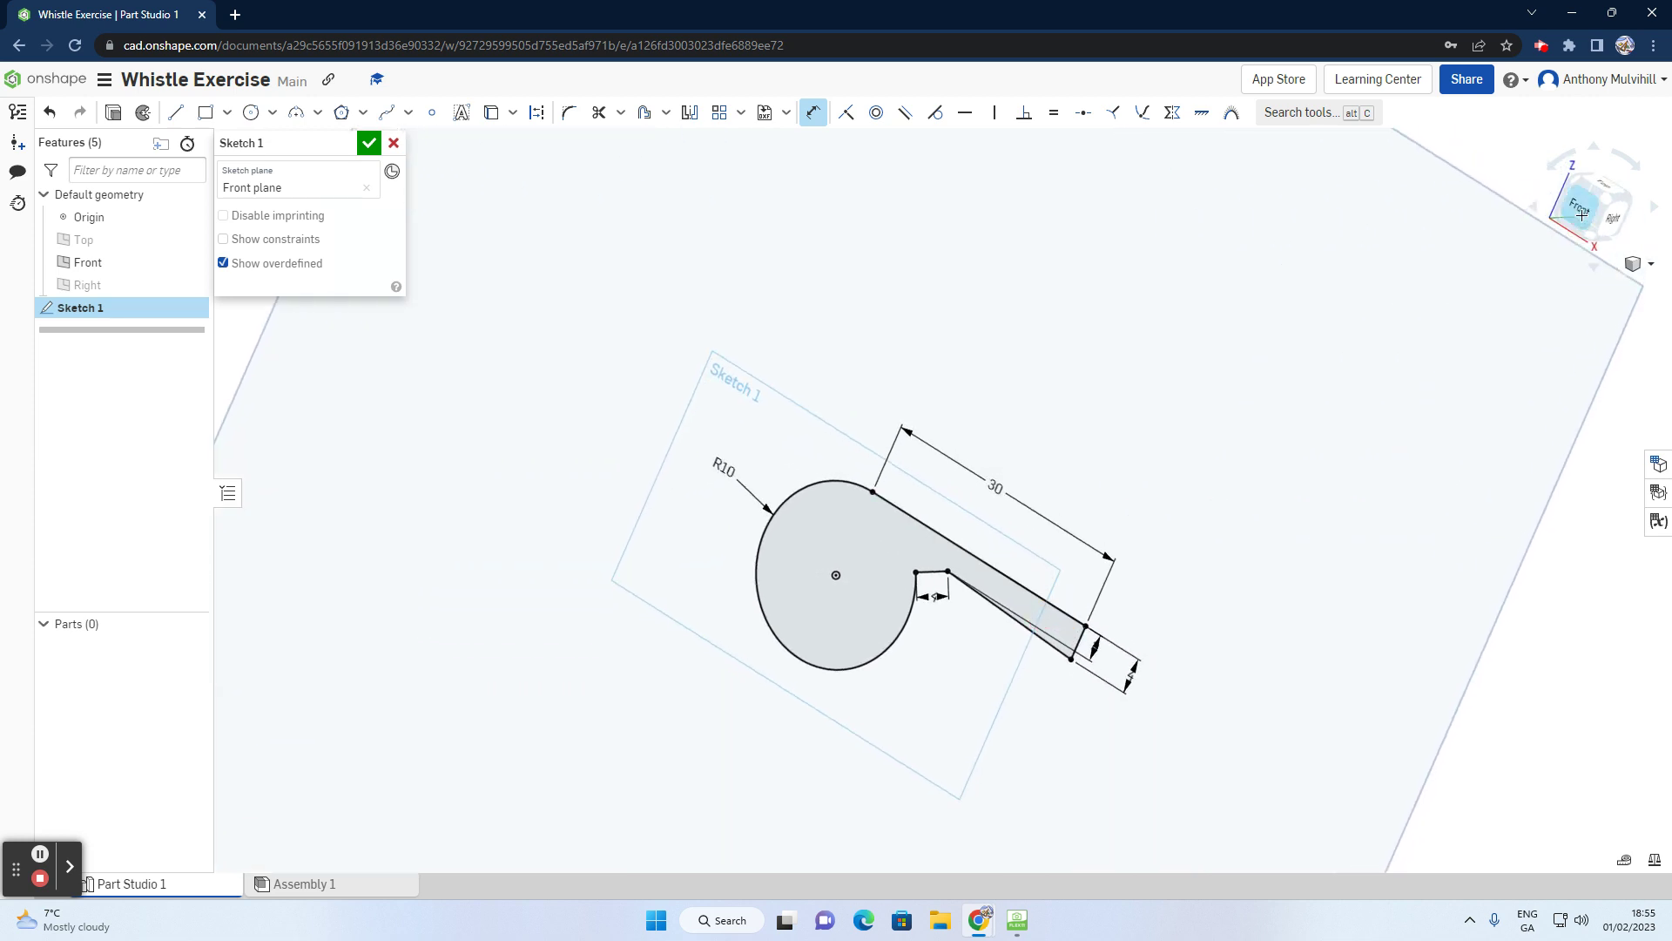
pyautogui.click(1603, 201)
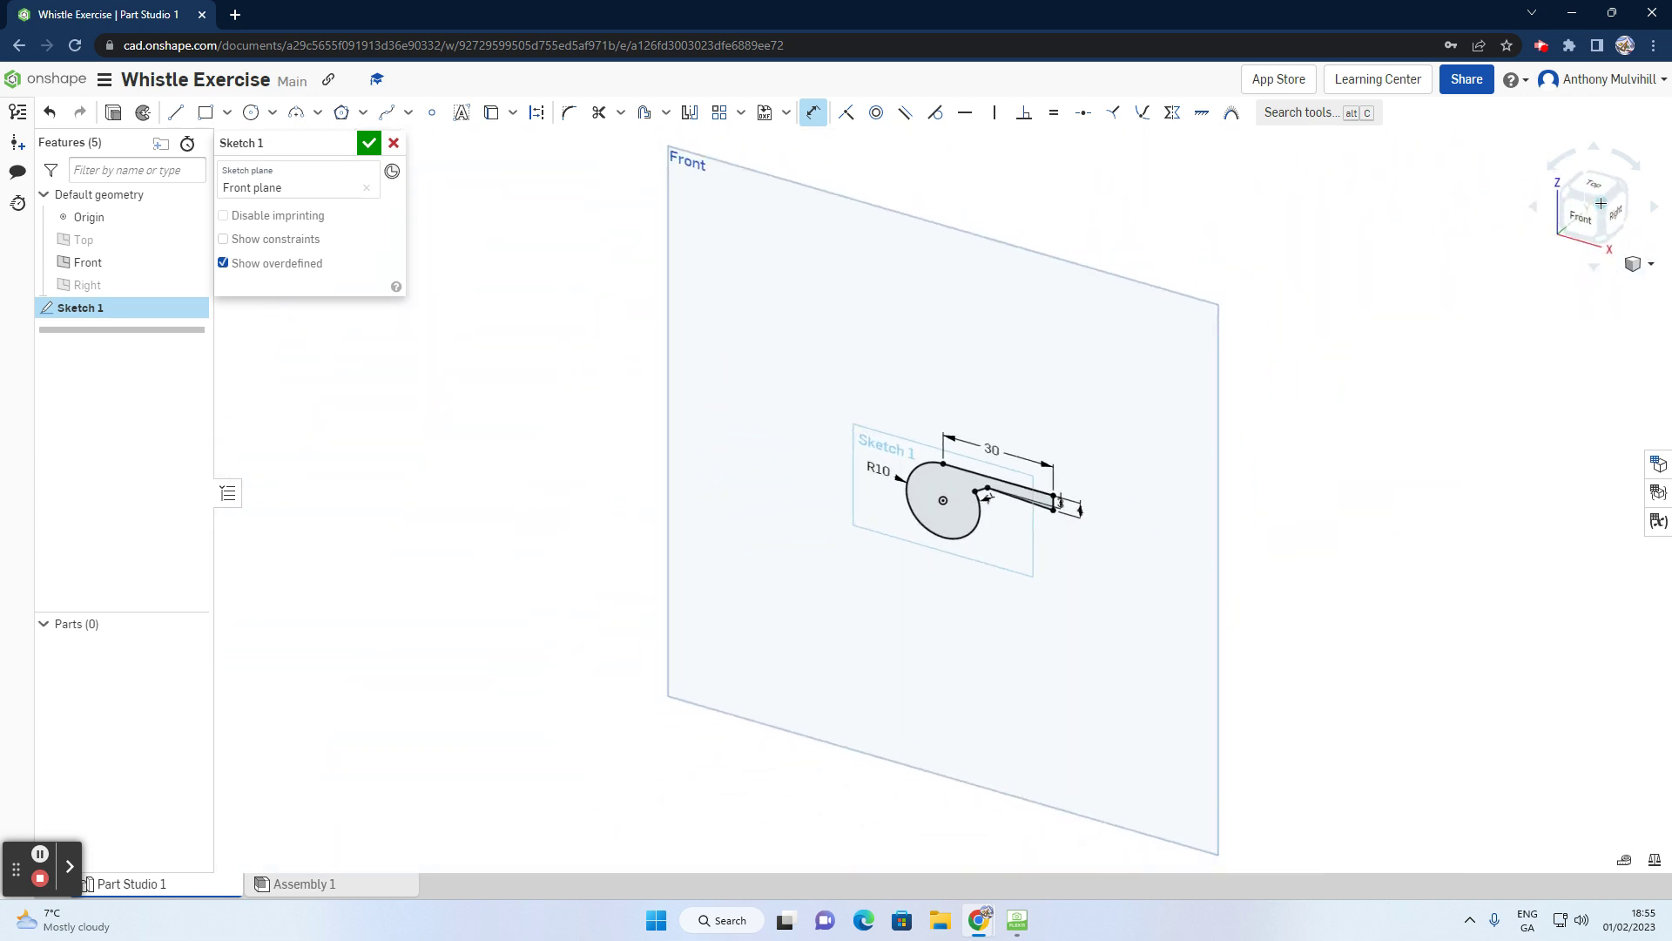
pyautogui.scroll(3, 1023, 519)
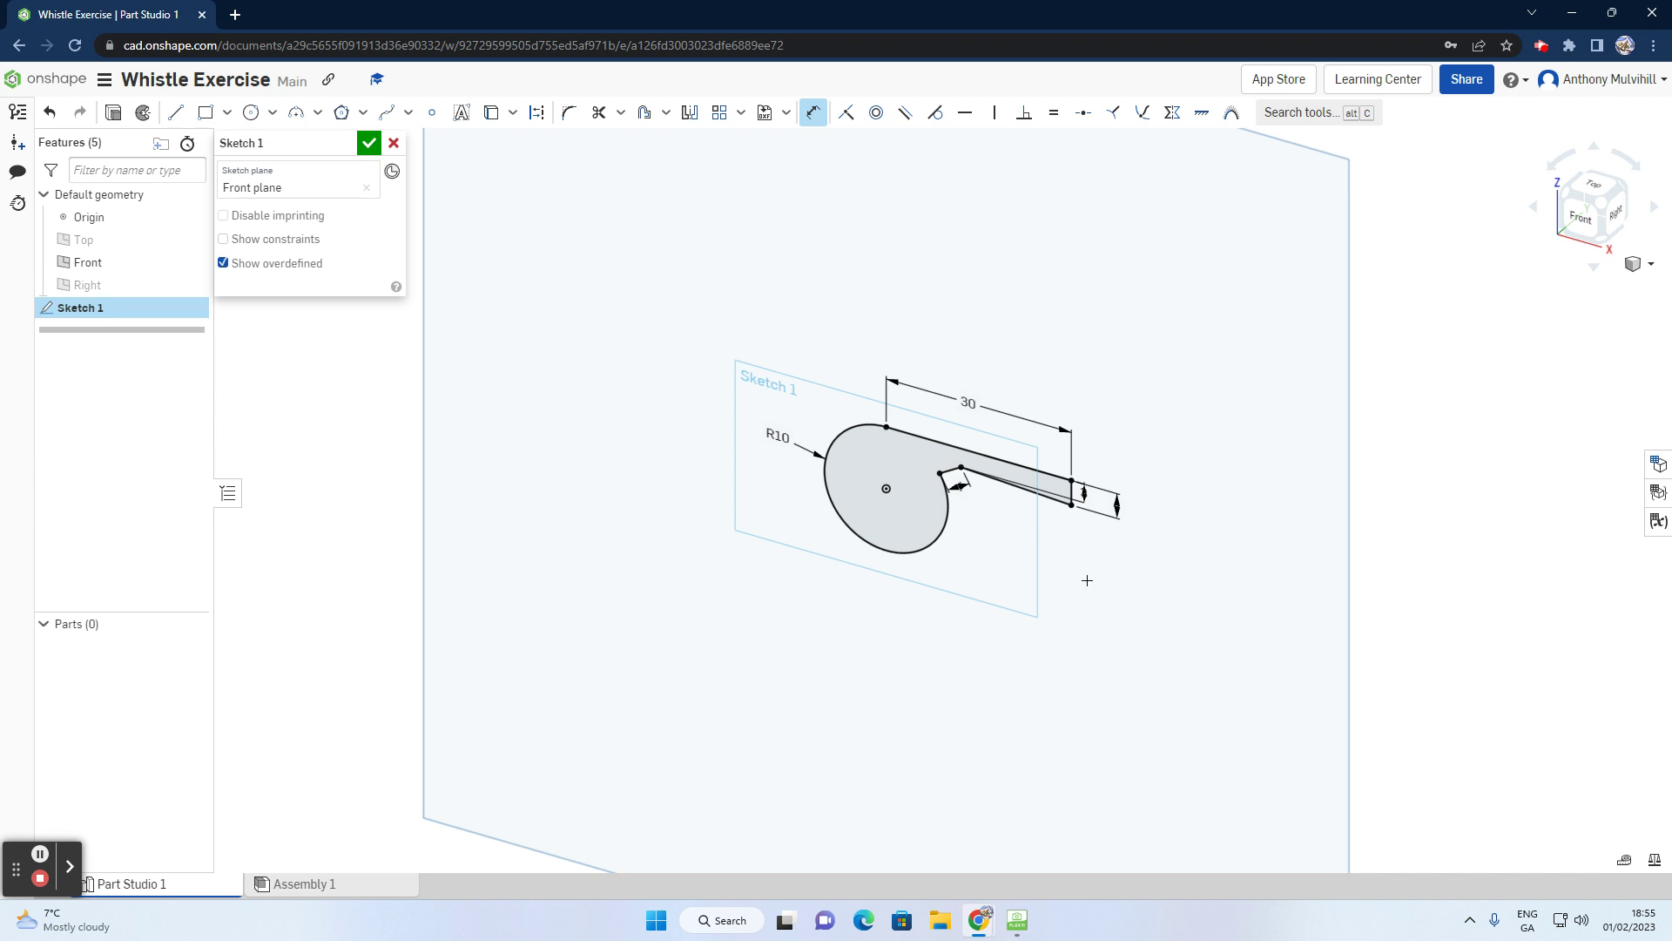
pyautogui.click(369, 144)
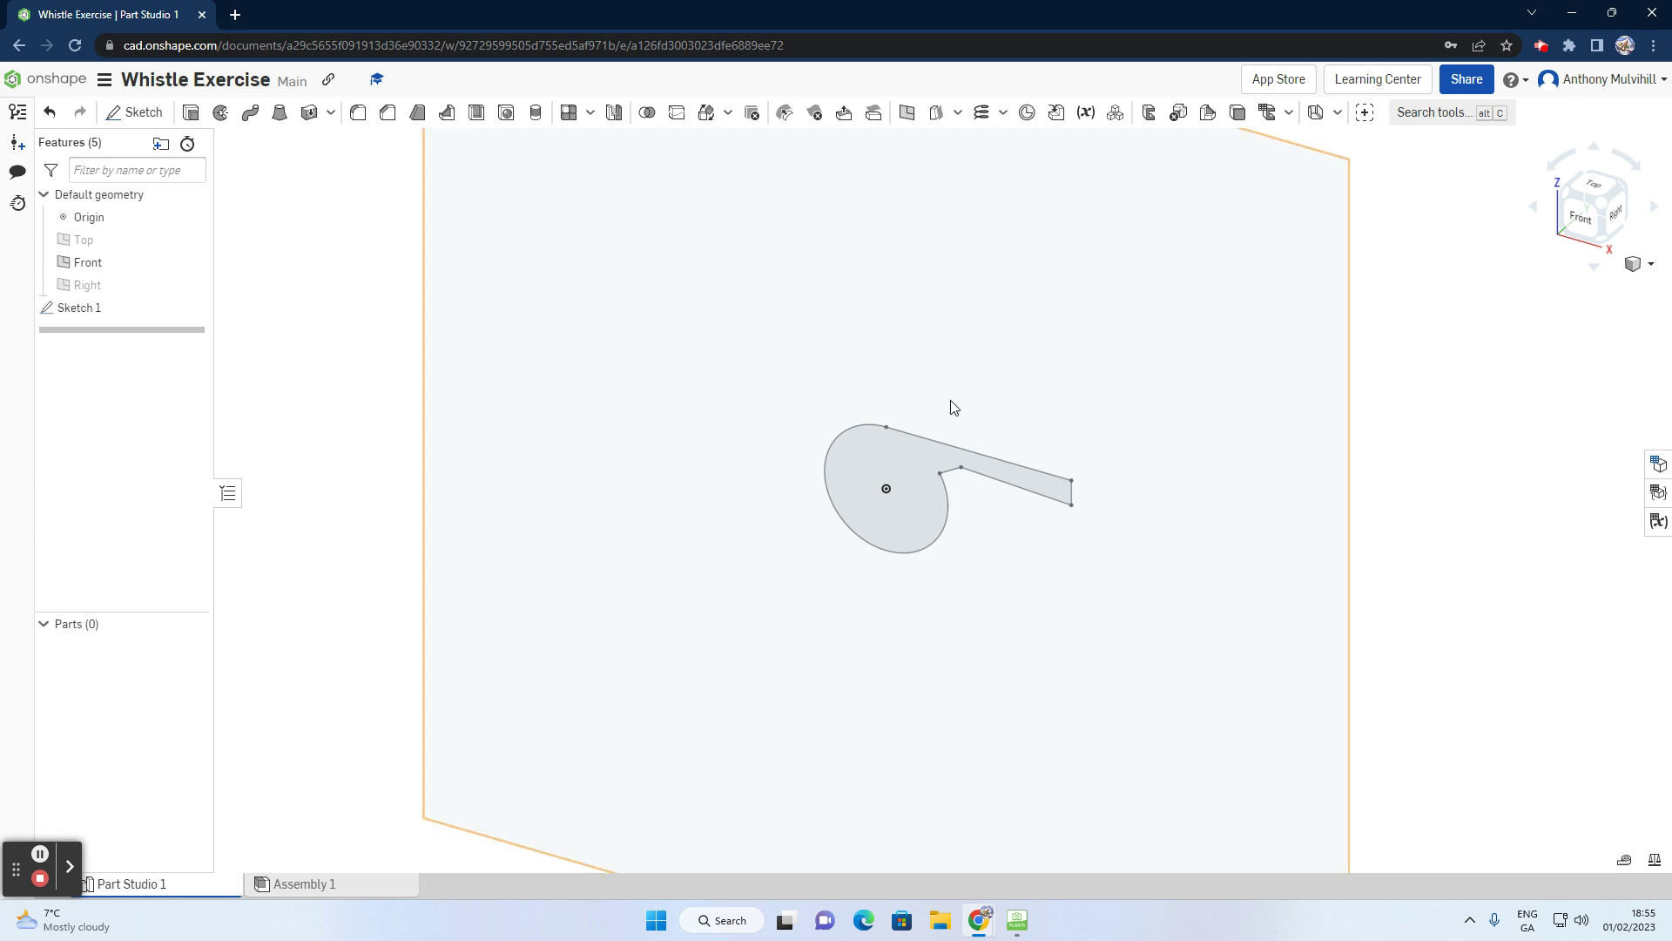
# Step: Reopen Sketch 1 for editing
pyautogui.doubleClick(99, 309)
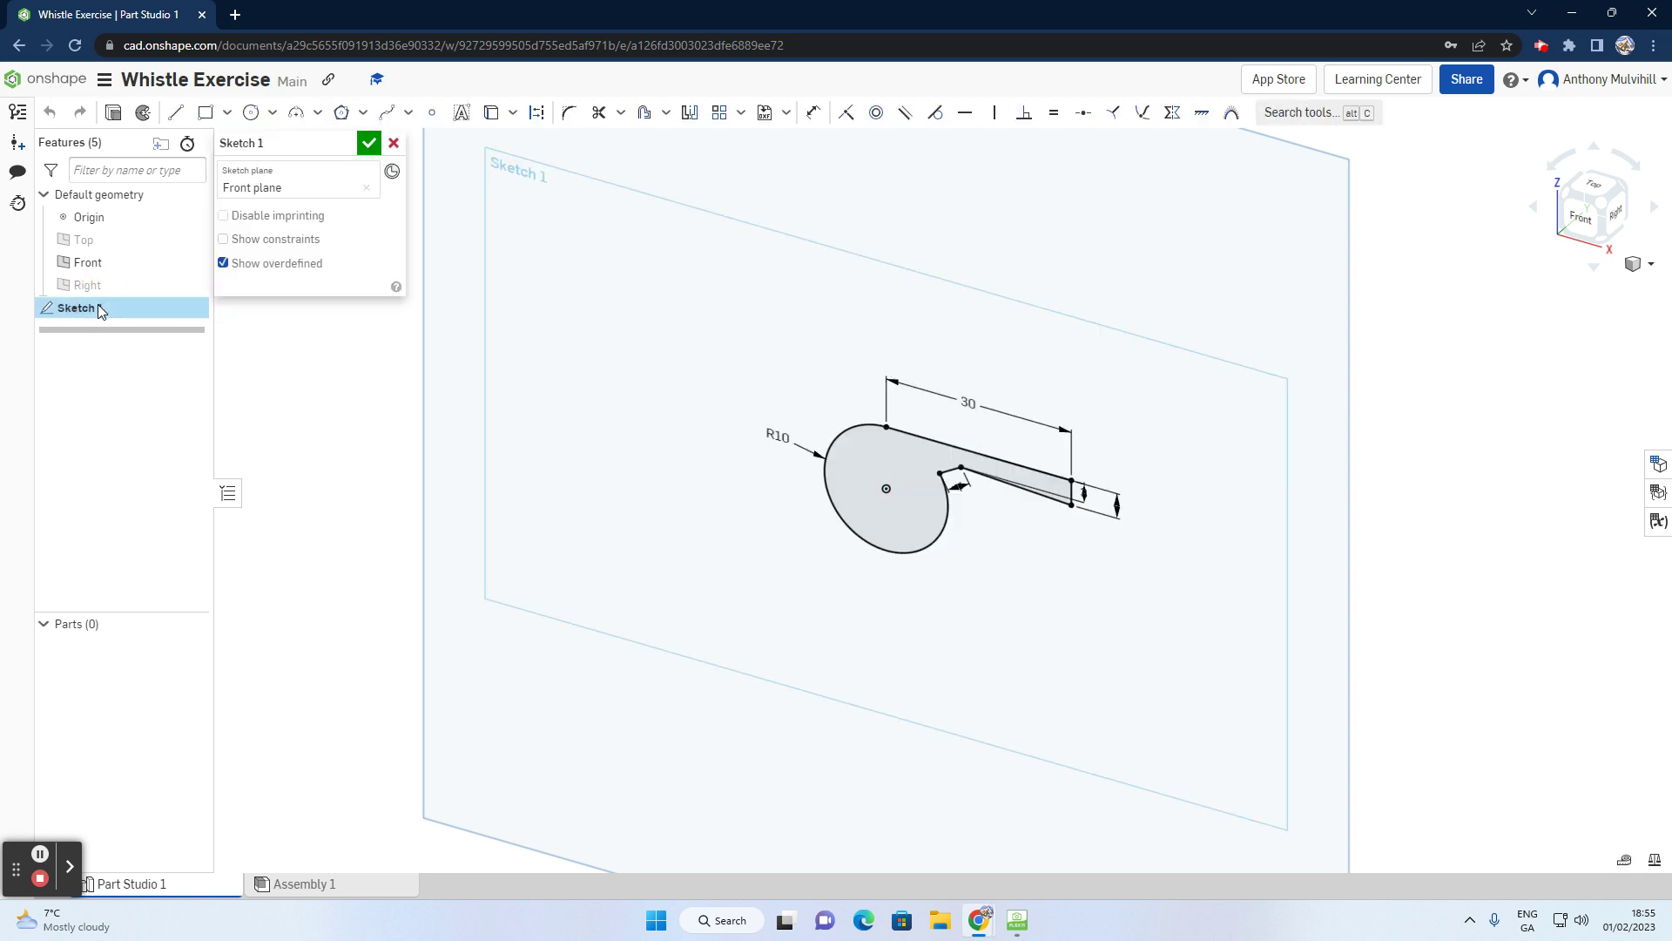
pyautogui.click(370, 144)
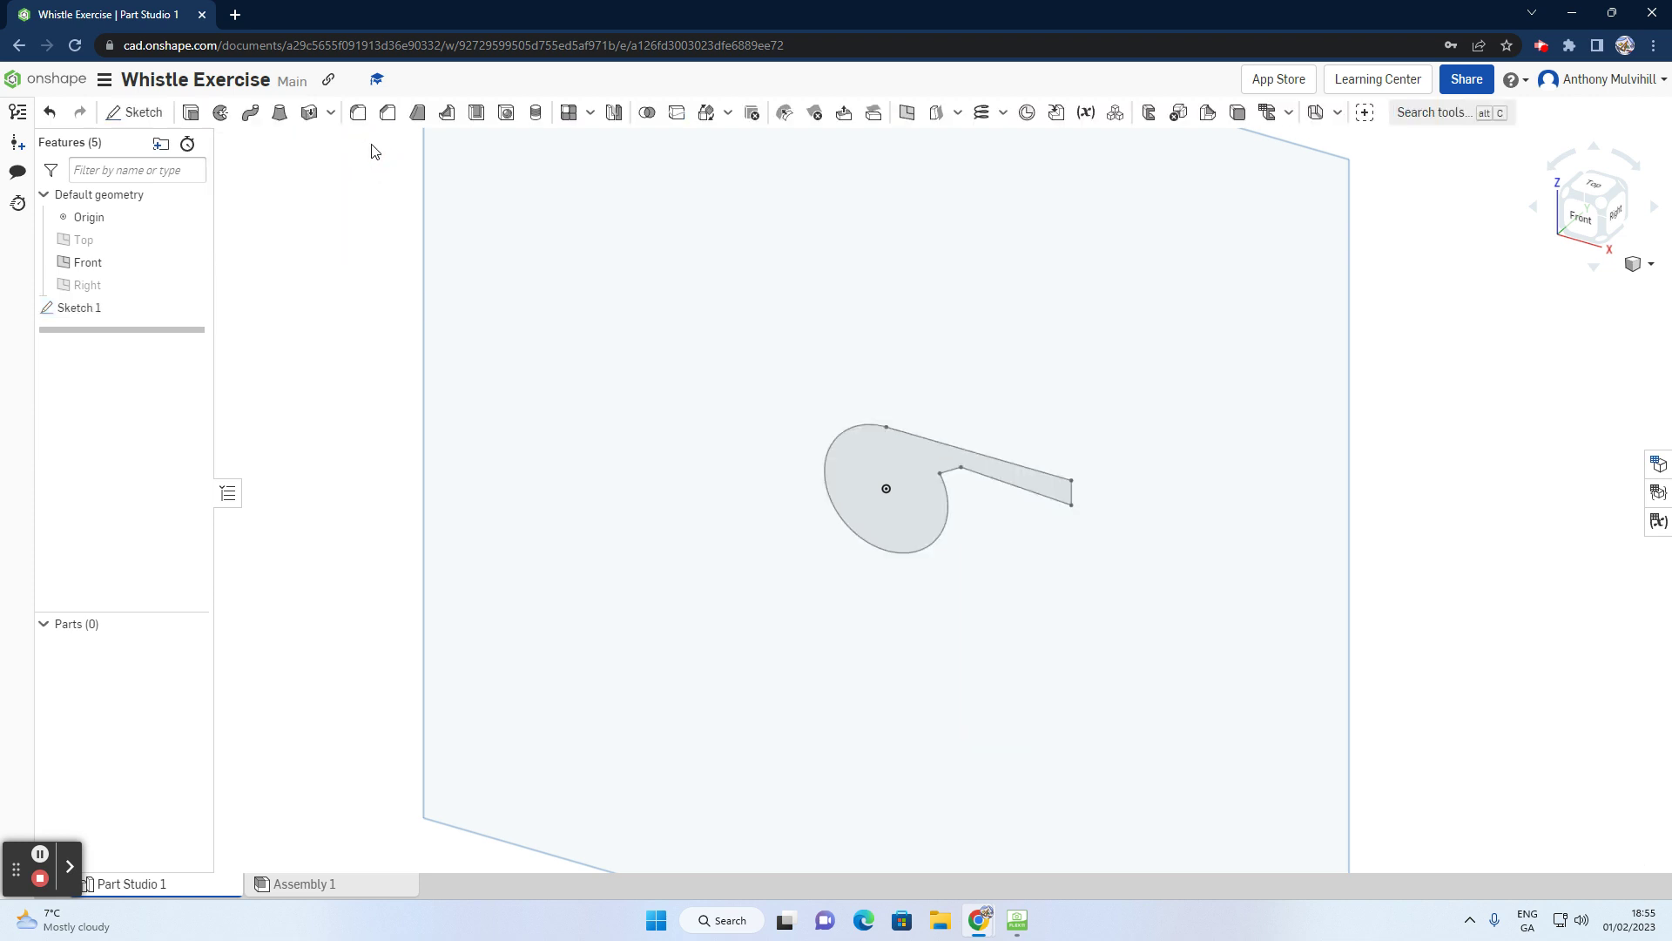
pyautogui.rightClick(99, 310)
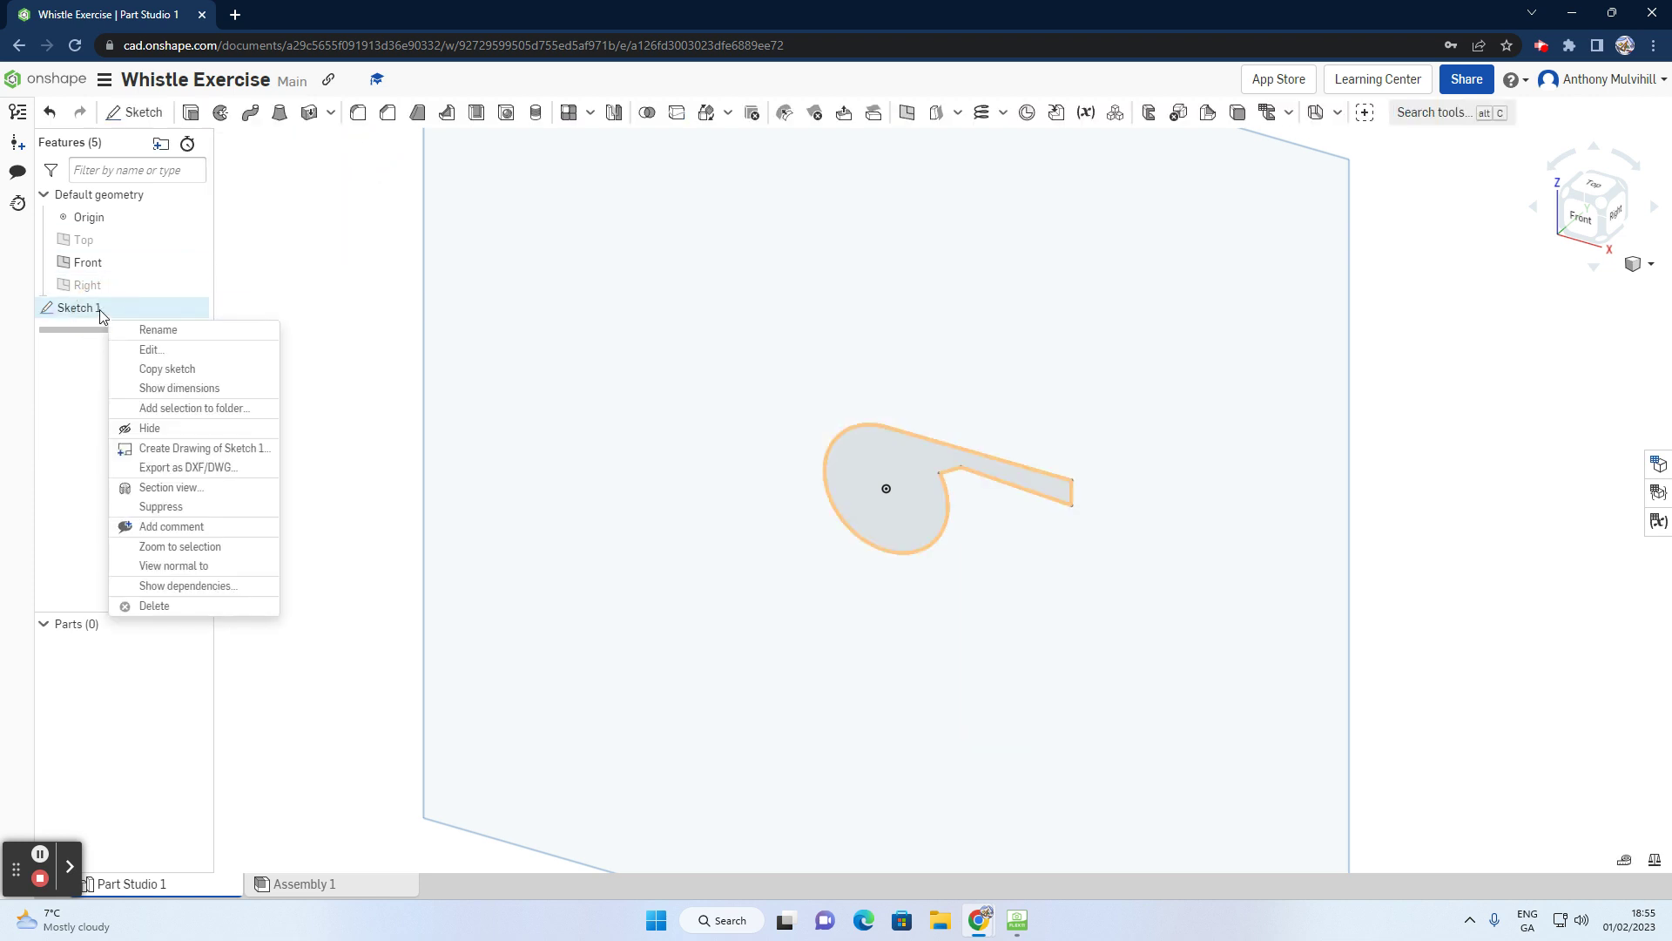
pyautogui.click(150, 350)
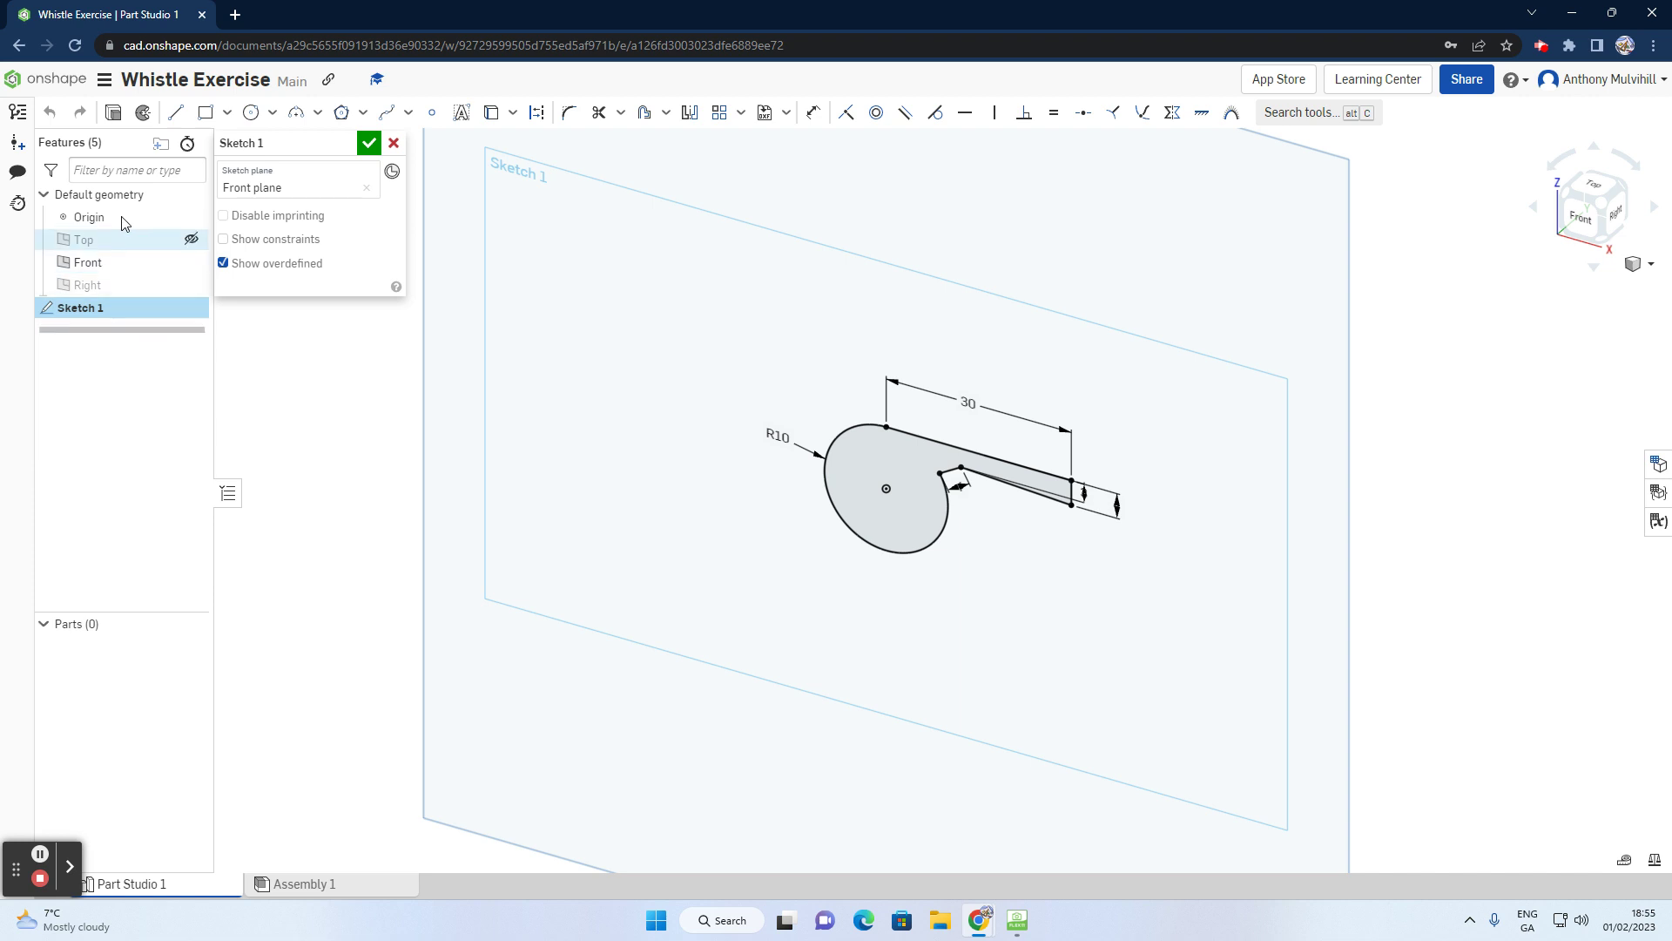
# Step: Extrude the whistle profile as a new solid with a blind depth of 18 mm
pyautogui.click(115, 117)
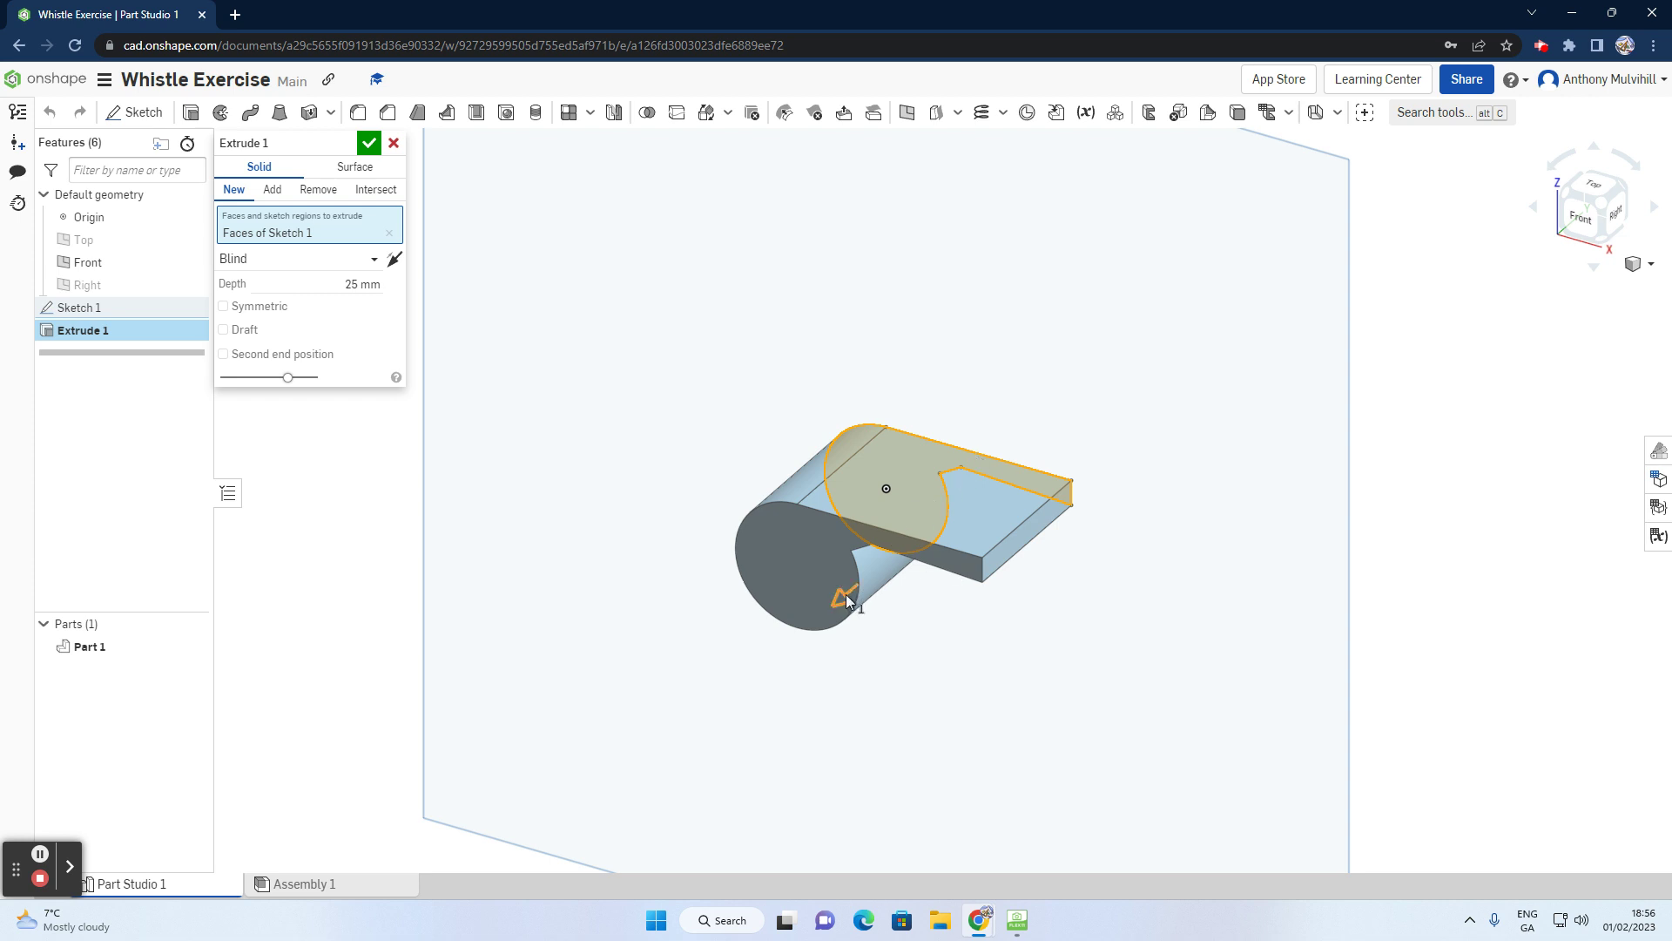
pyautogui.moveTo(847, 599)
pyautogui.mouseDown()
pyautogui.moveTo(746, 672)
pyautogui.moveTo(888, 554)
pyautogui.moveTo(781, 647)
pyautogui.moveTo(861, 581)
pyautogui.mouseUp()
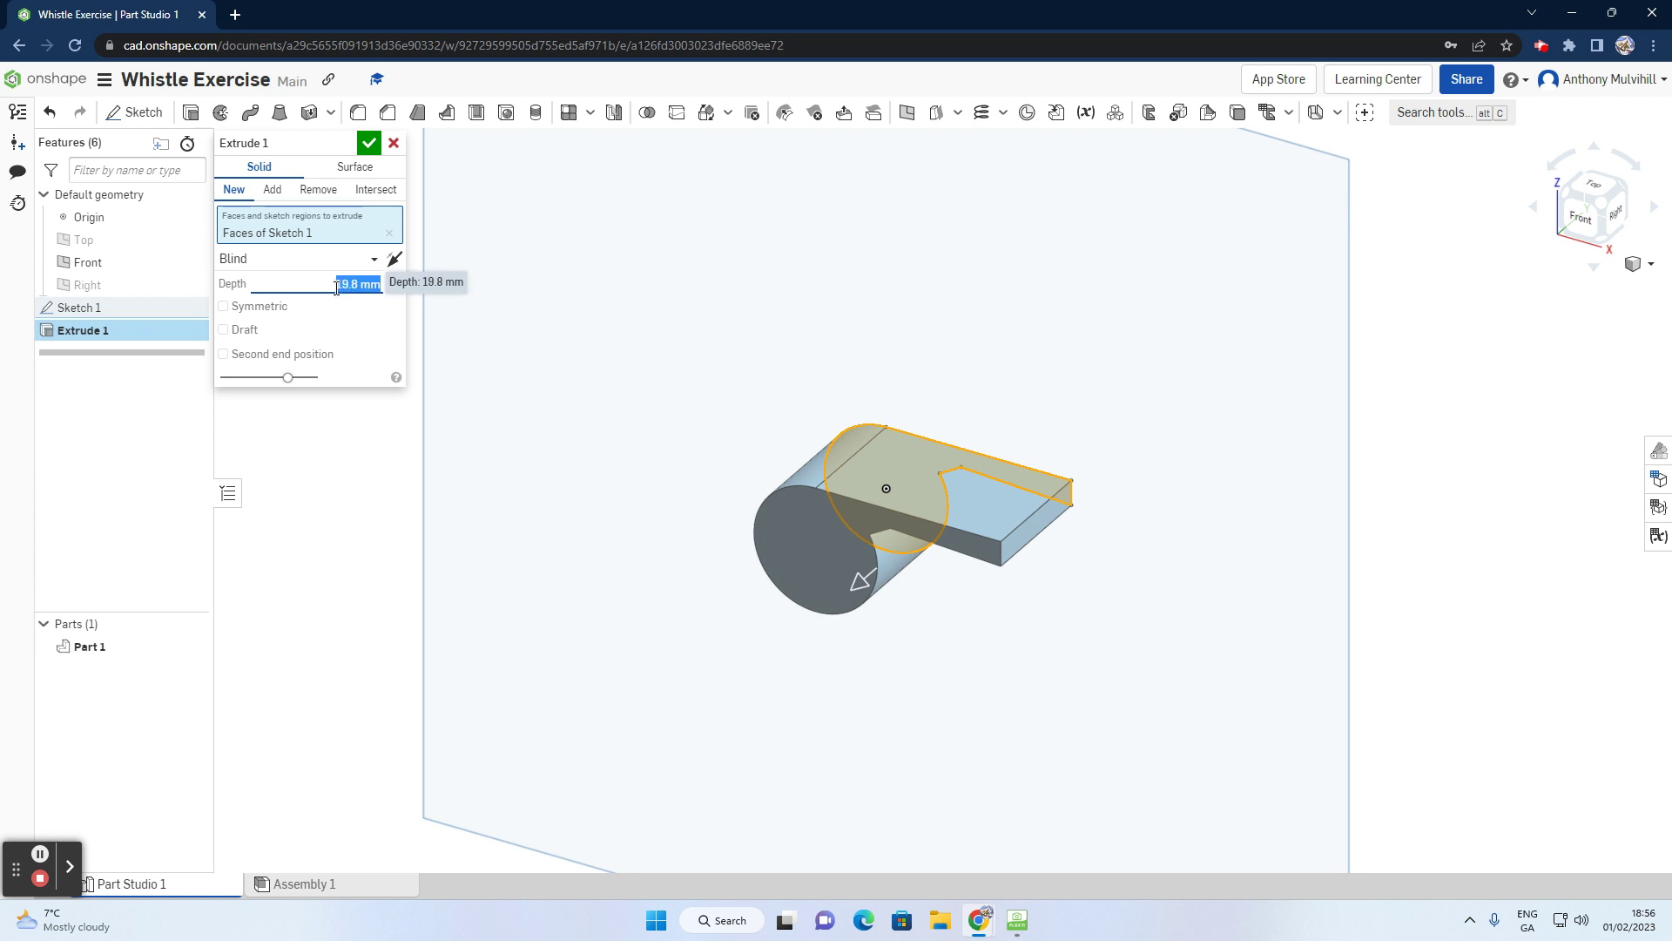
pyautogui.write('18')
pyautogui.press('Return')
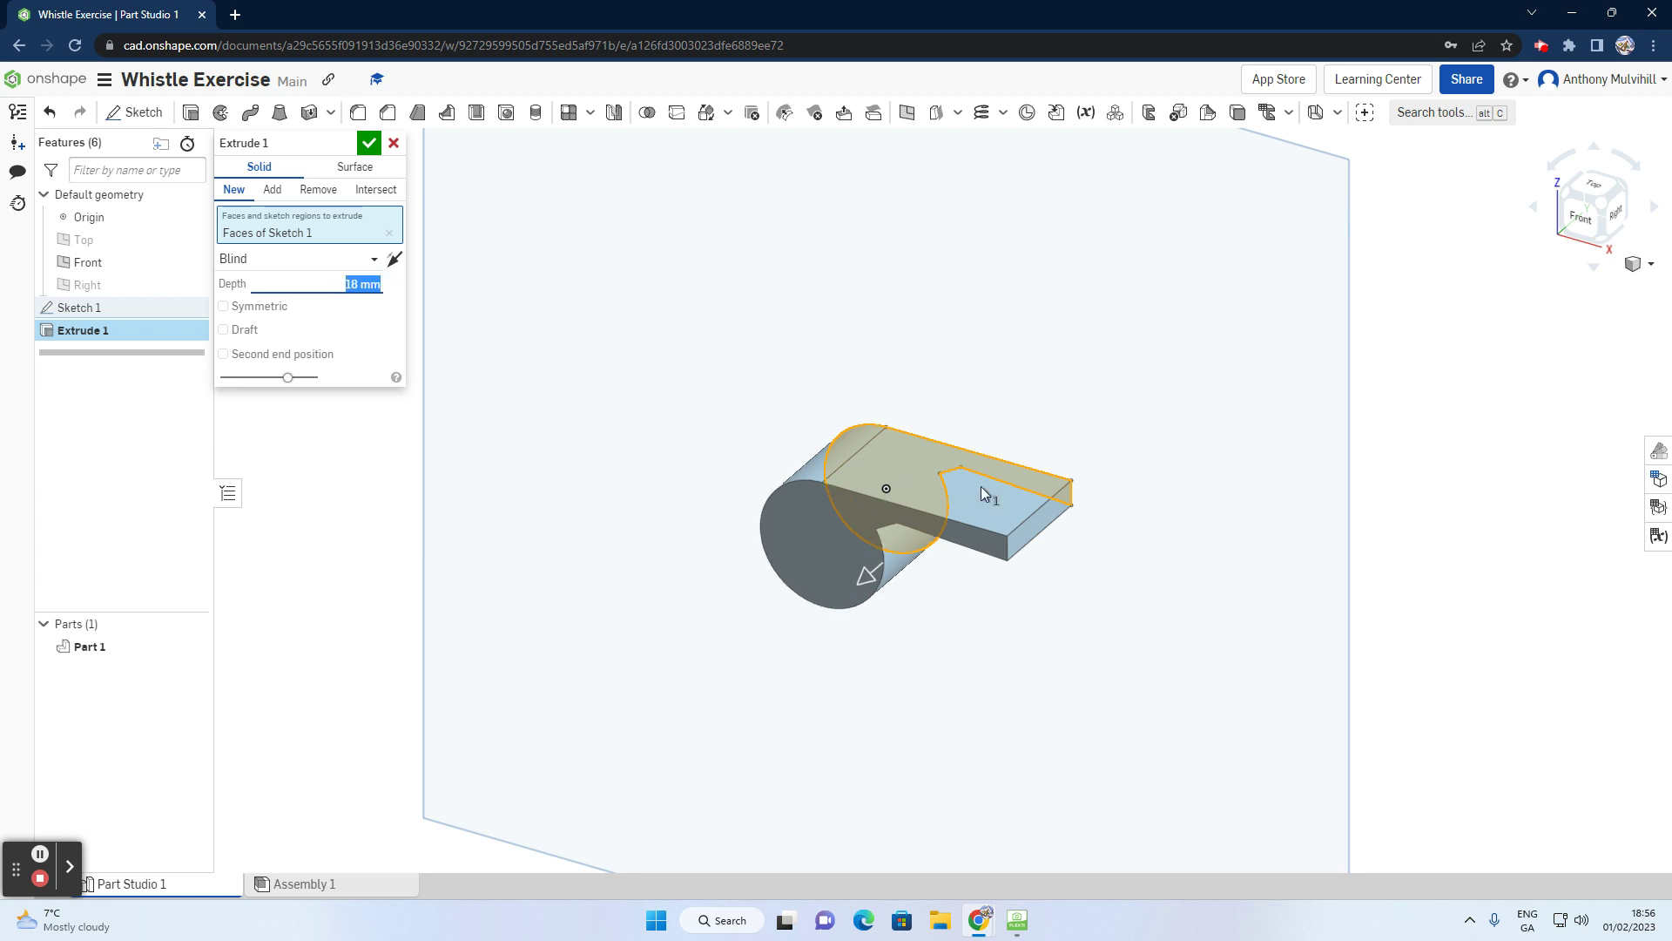
# Step: Check the extrusion from the side, try the opposite extrusion direction, and switch back to the original direction
pyautogui.moveTo(929, 520); pyautogui.dragTo(875, 525, button='right')
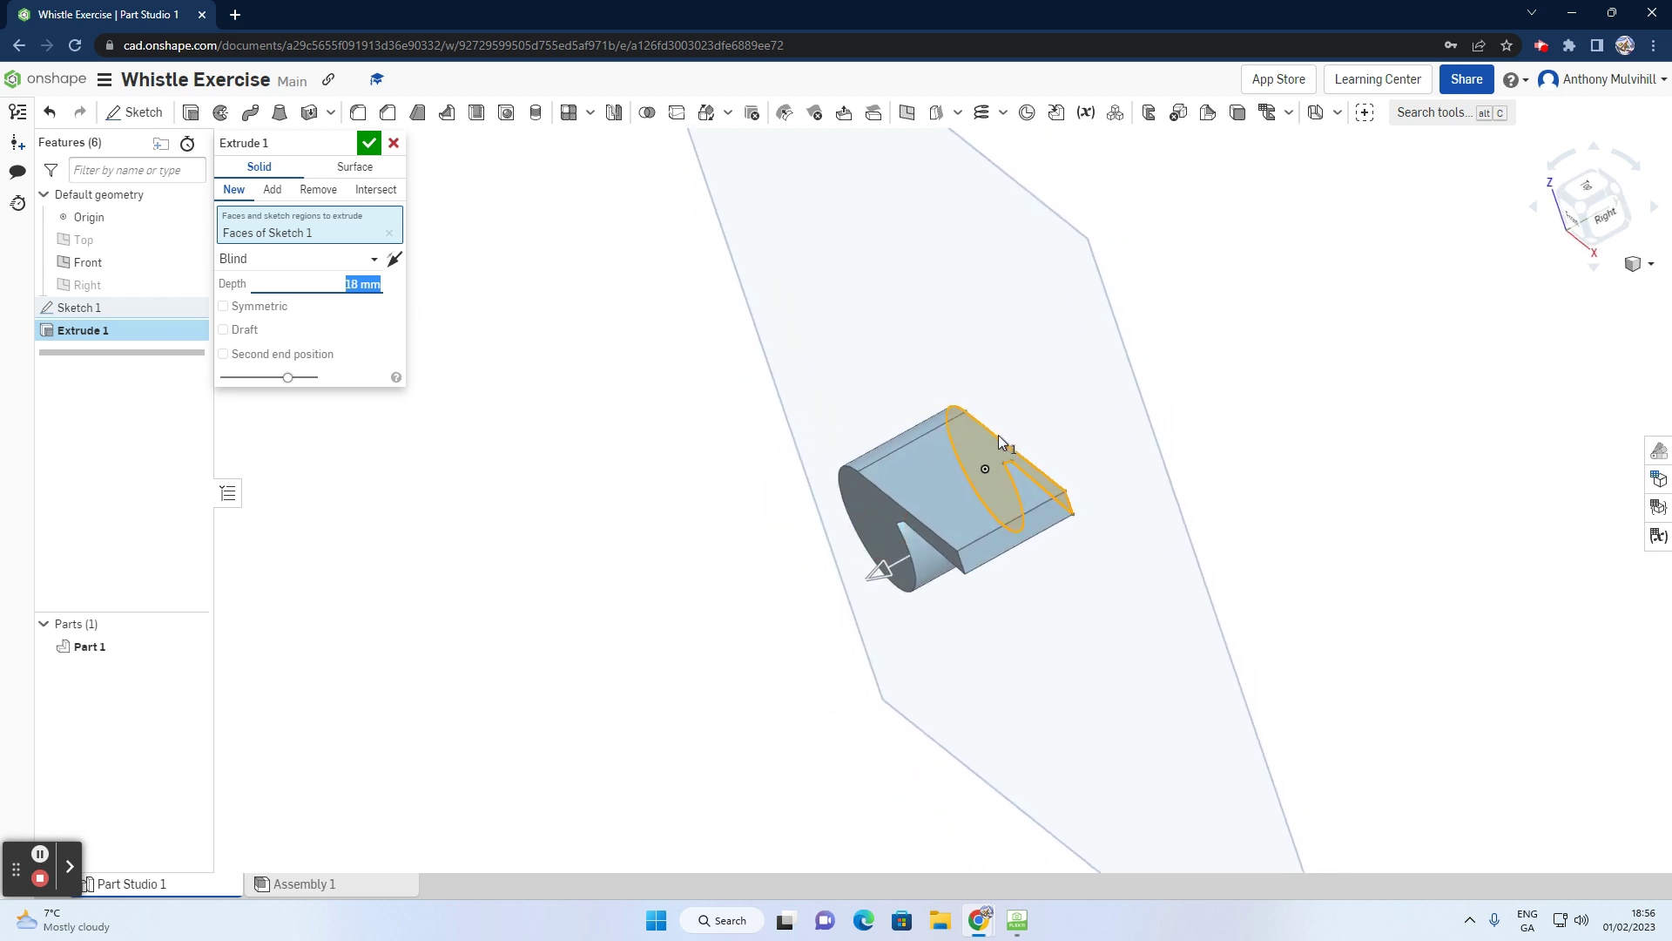
pyautogui.scroll(-3, 1022, 426)
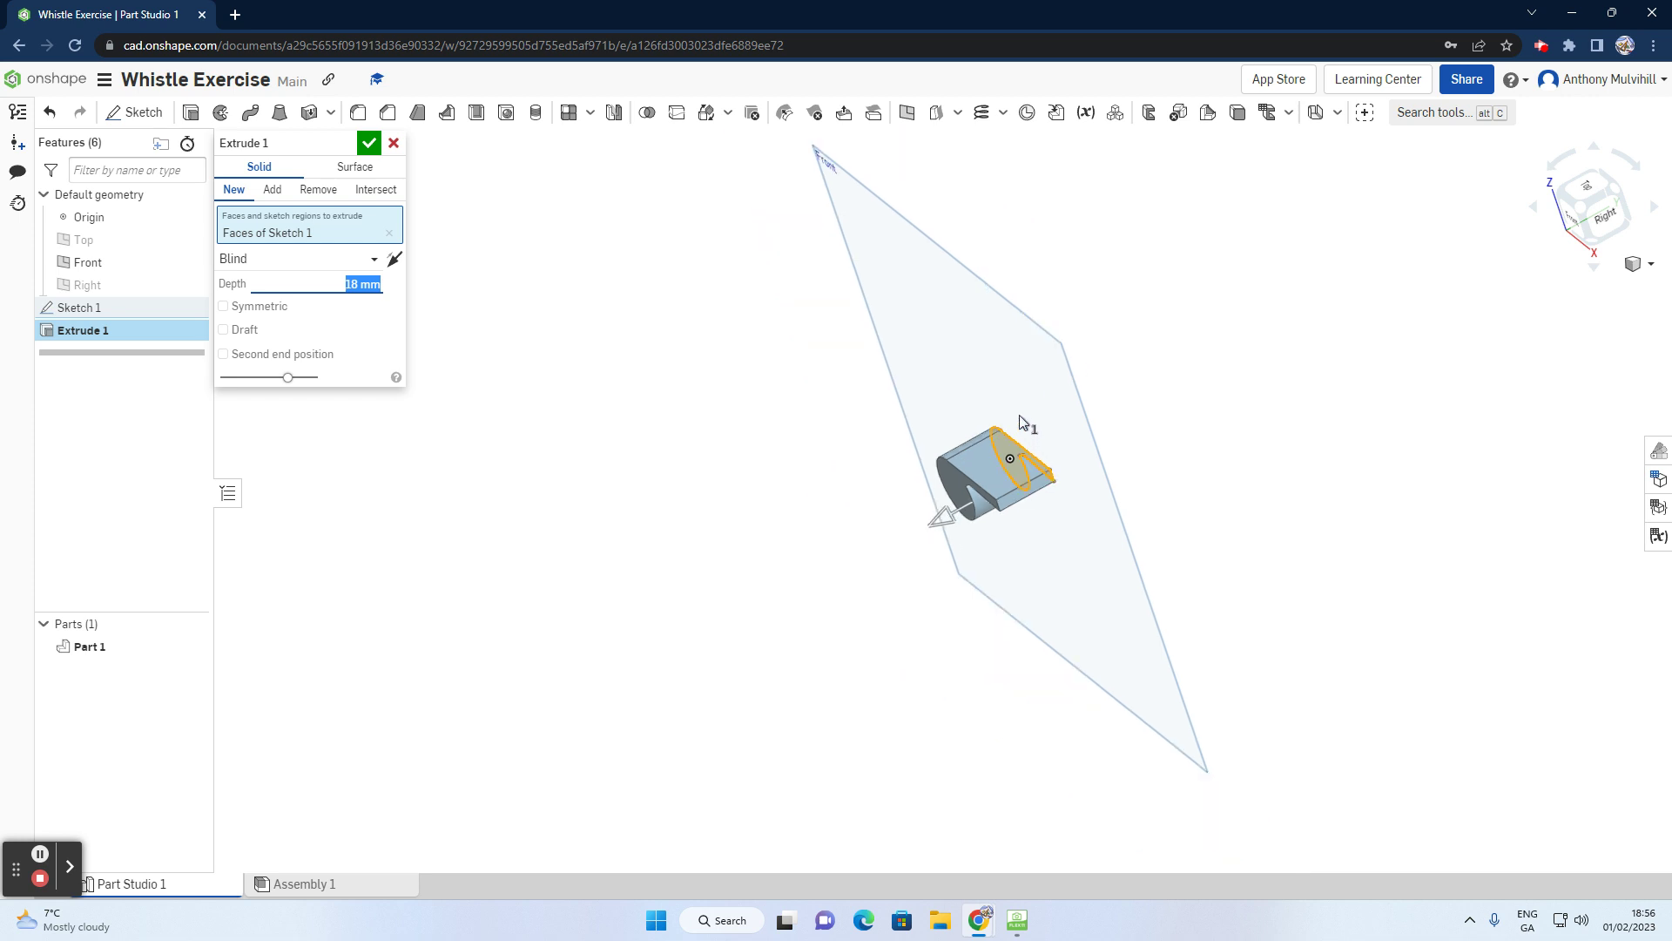
pyautogui.moveTo(952, 329)
pyautogui.mouseDown(button='right')
pyautogui.moveTo(965, 315)
pyautogui.moveTo(959, 346)
pyautogui.mouseUp(button='right')
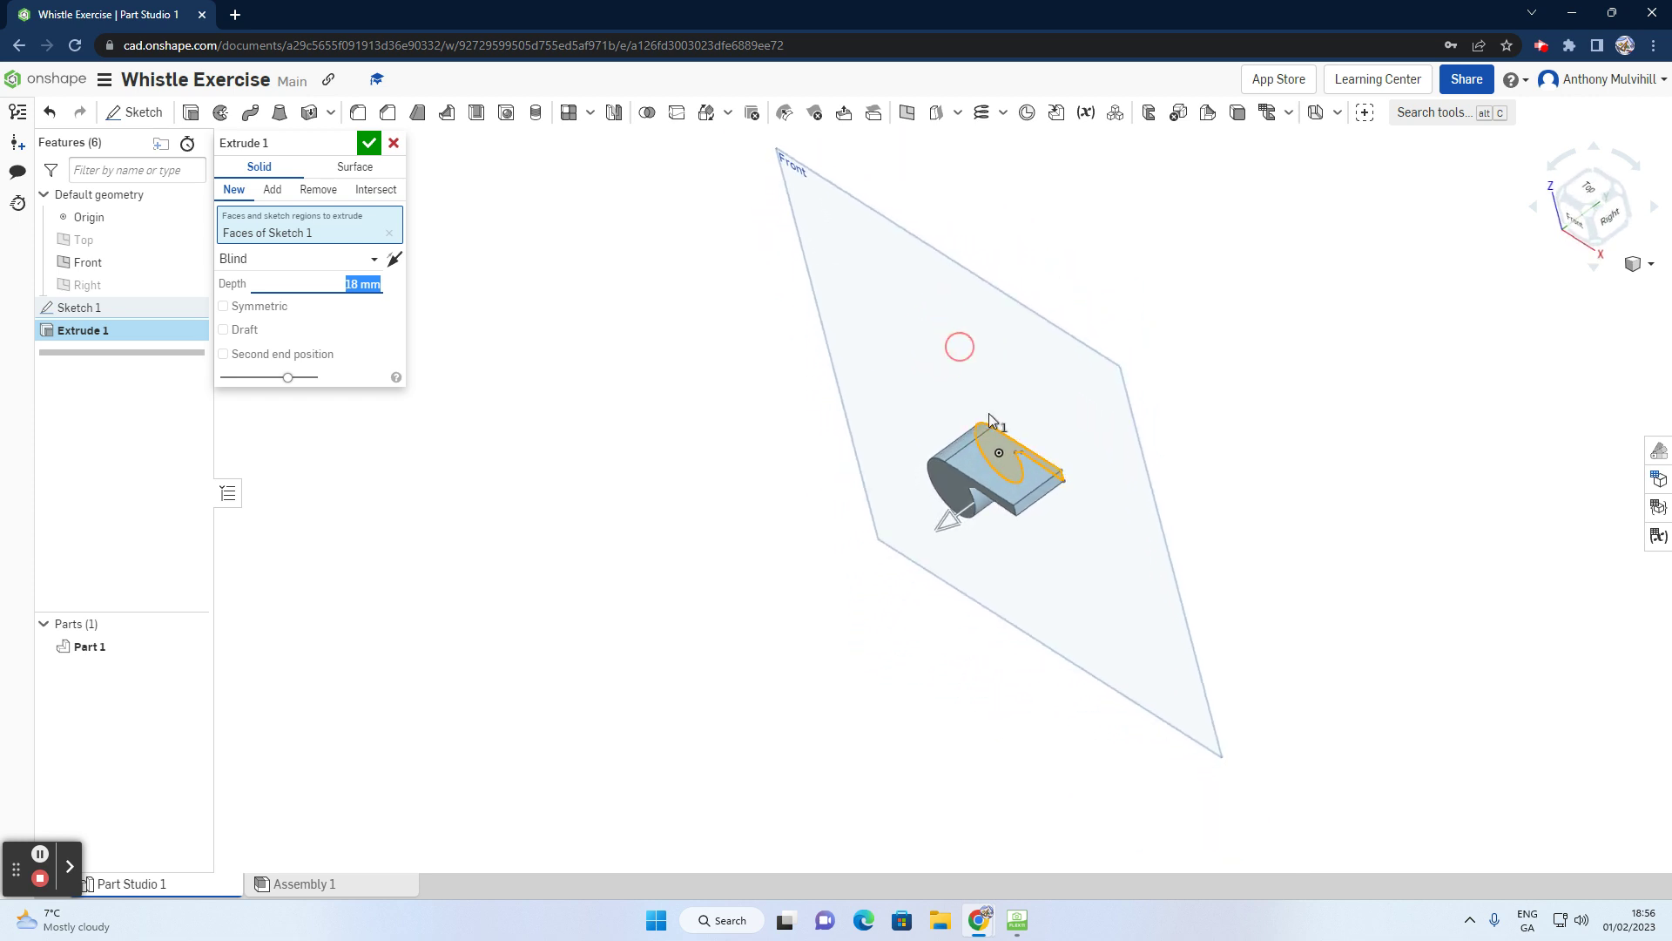
pyautogui.moveTo(986, 431); pyautogui.dragTo(924, 418, button='right')
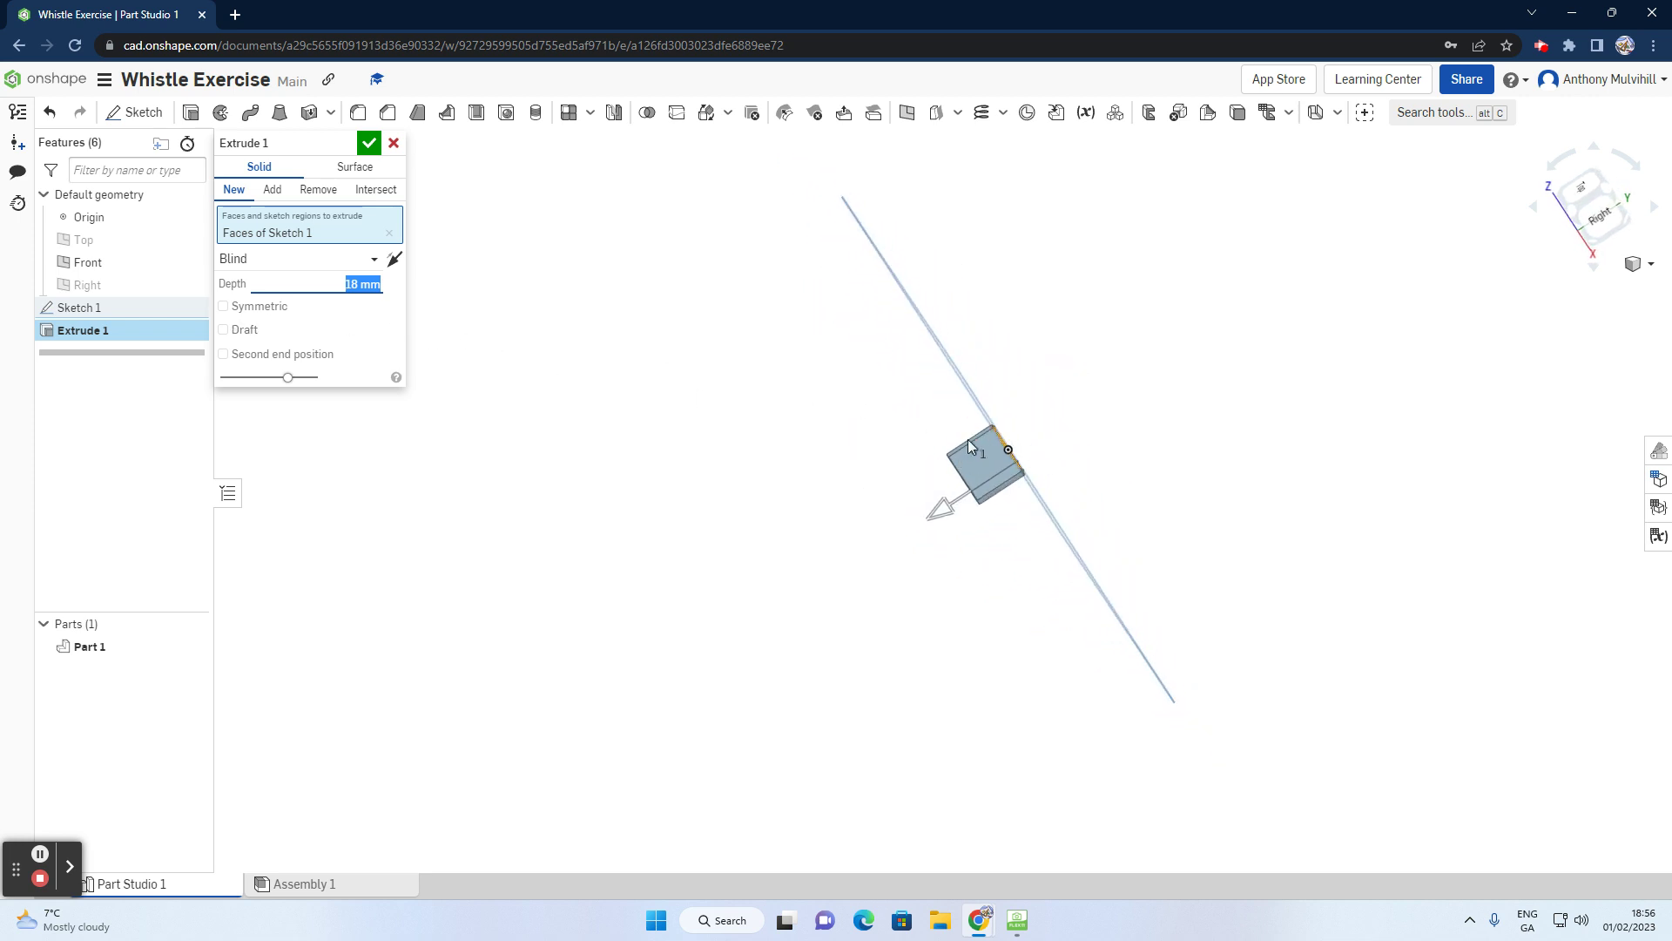
pyautogui.click(1600, 221)
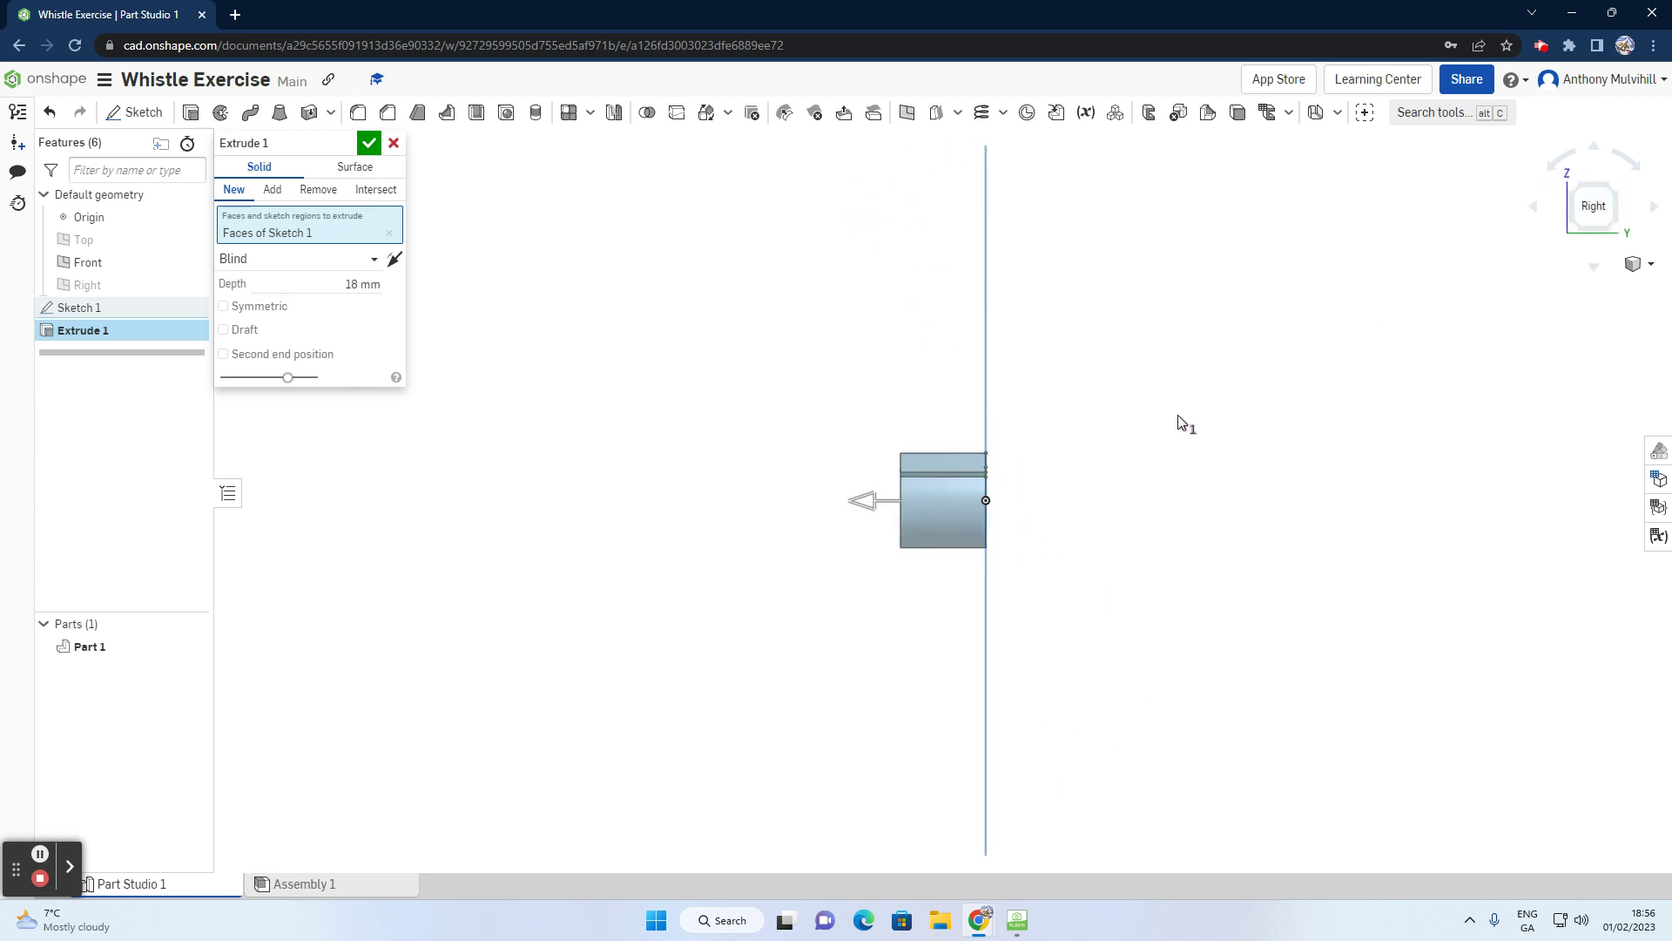
pyautogui.moveTo(1134, 433); pyautogui.dragTo(1138, 442, button='right')
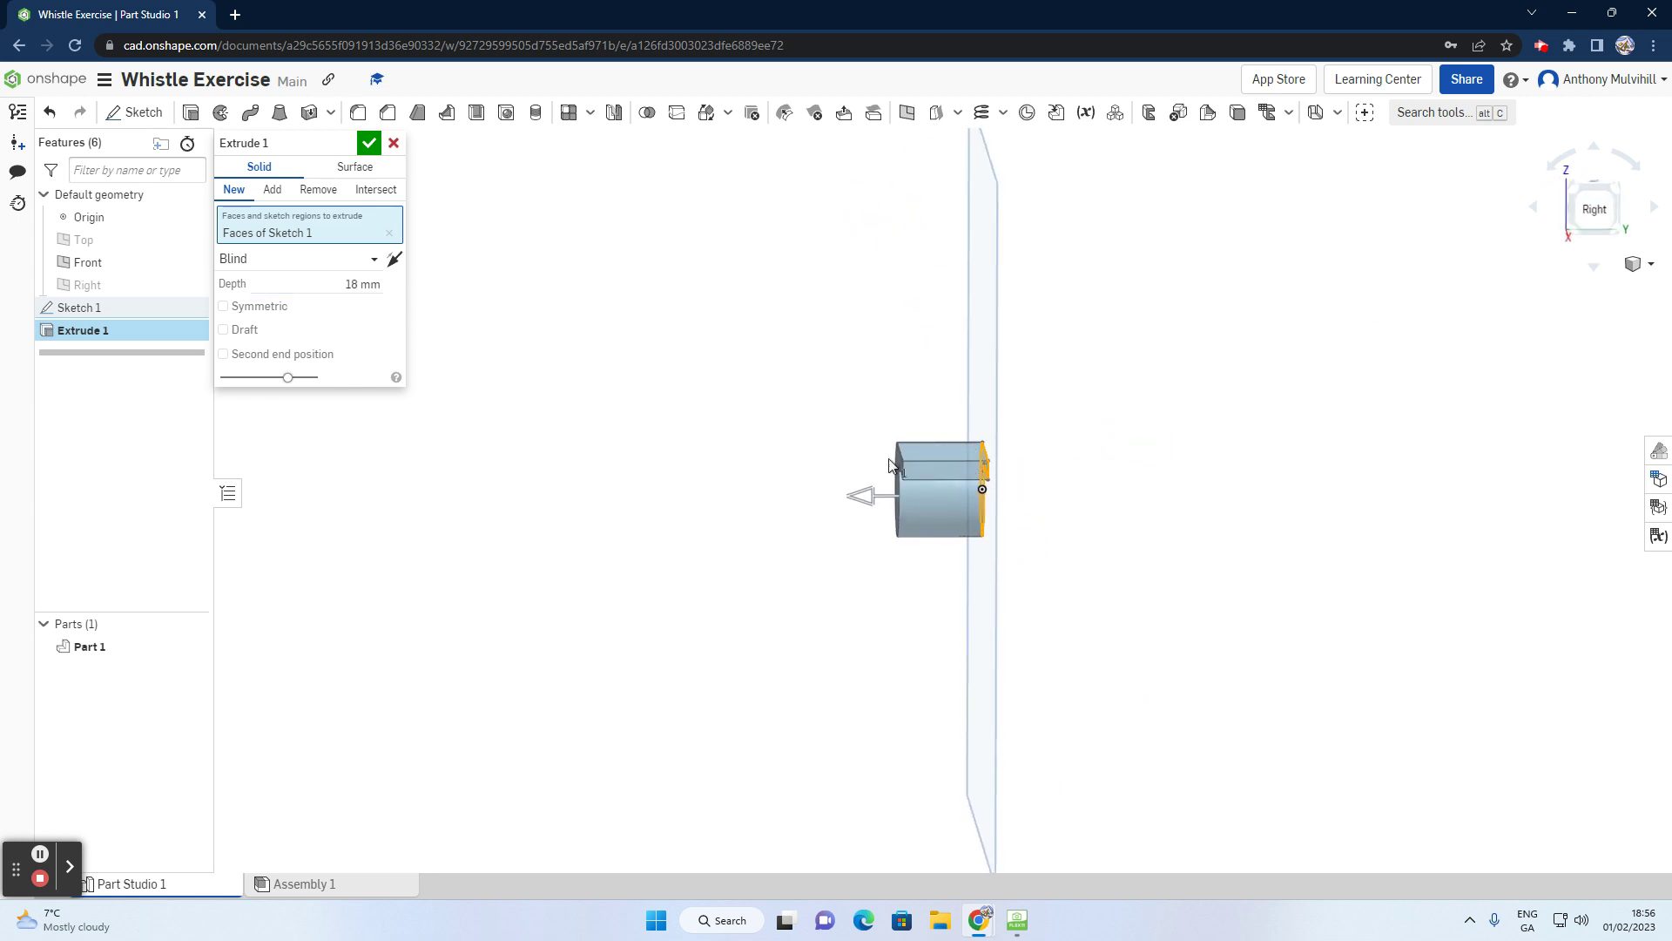
pyautogui.click(395, 261)
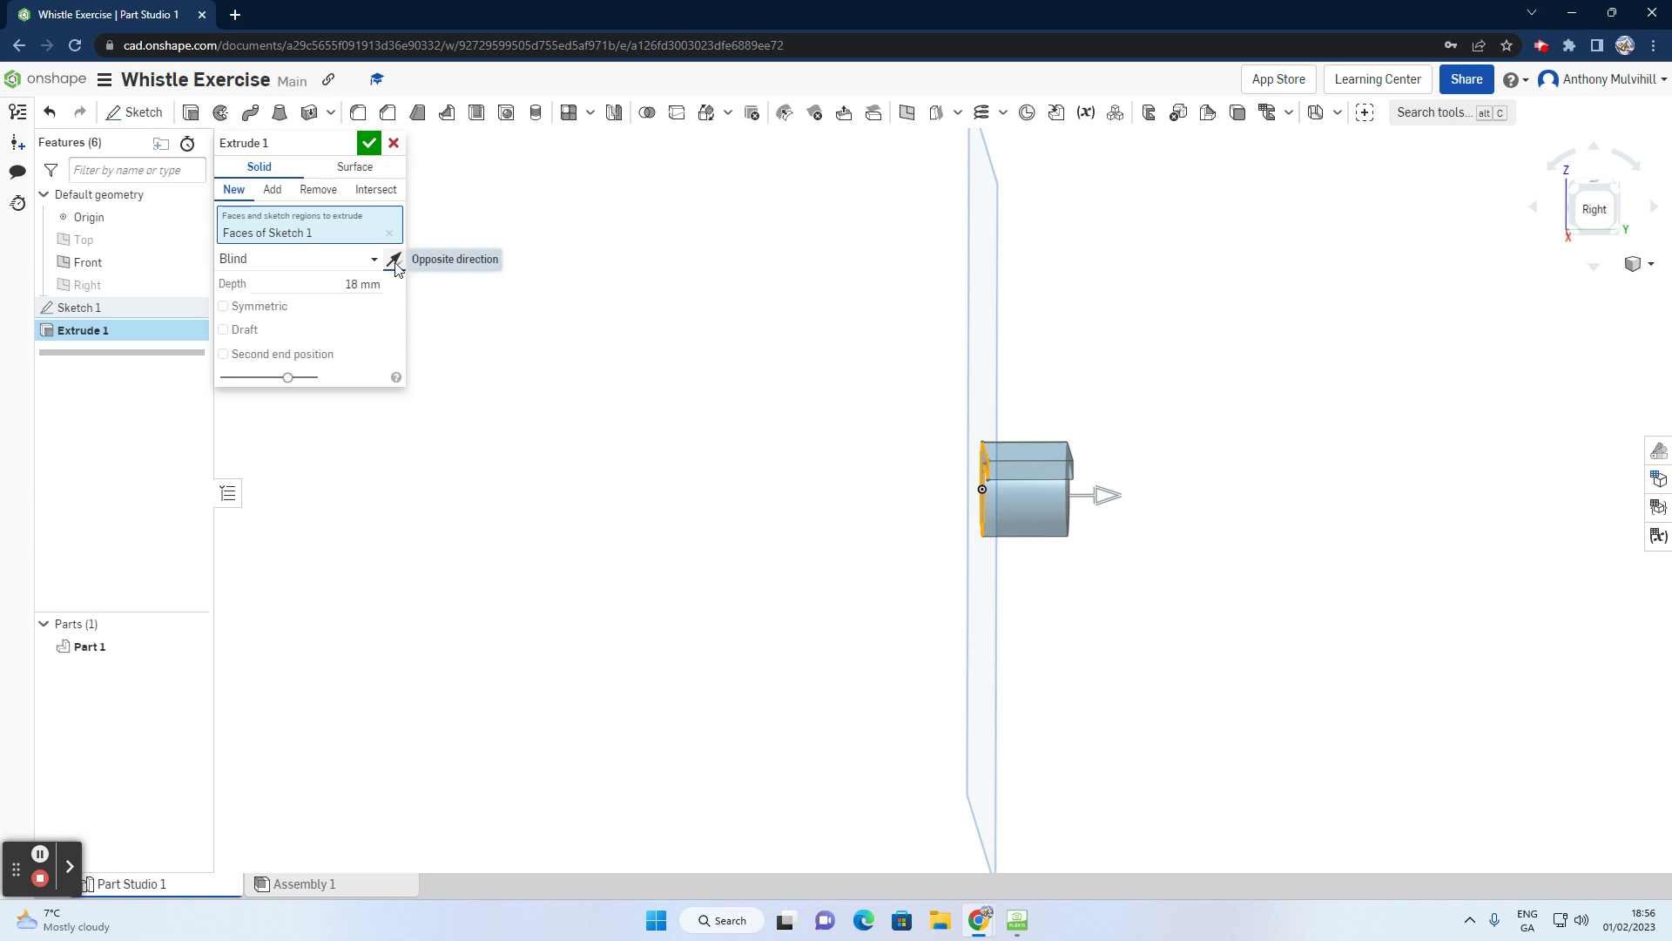
pyautogui.click(394, 262)
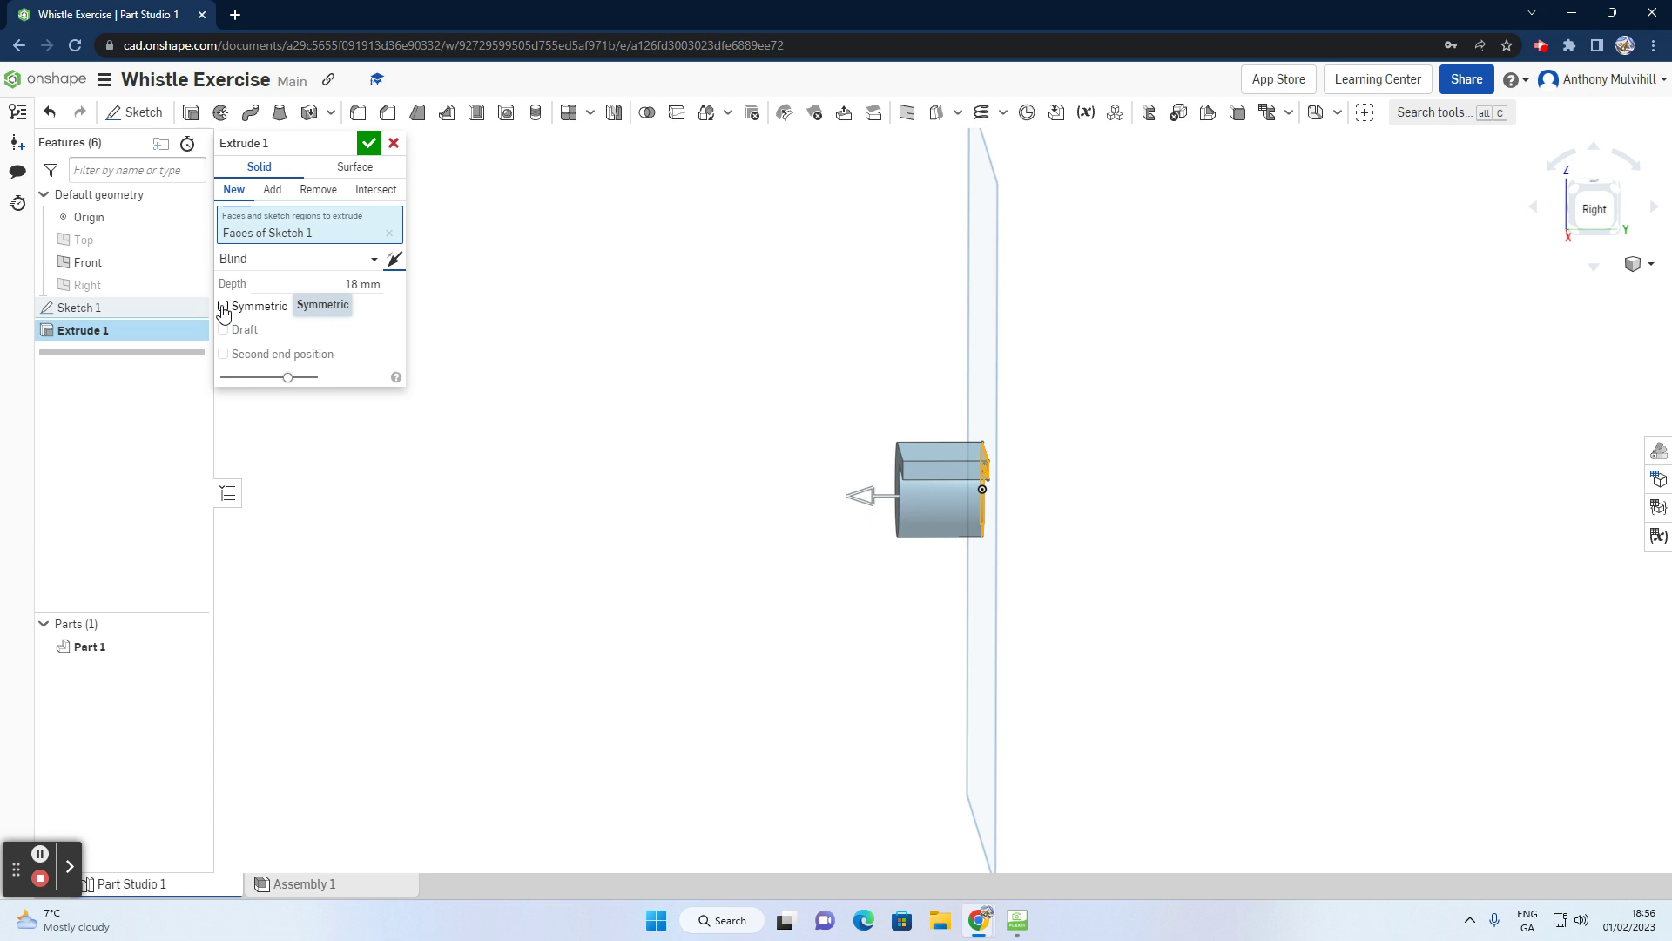
# Step: Make the 18 mm extrusion symmetric about the Front plane and accept the feature
pyautogui.click(224, 306)
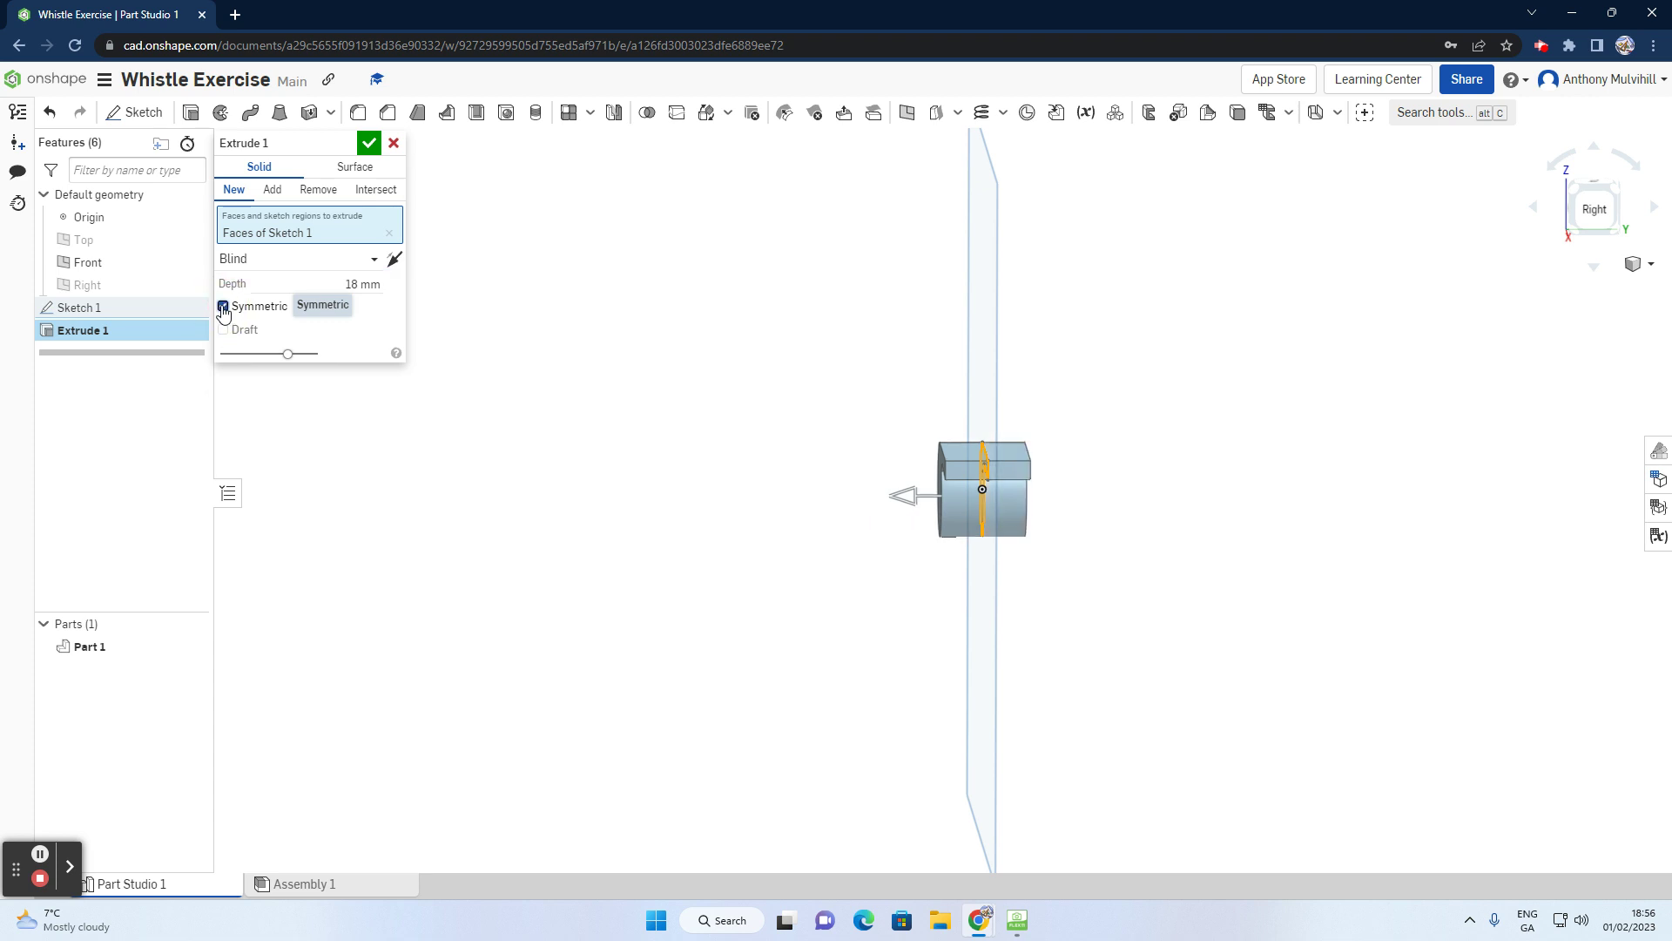
pyautogui.click(870, 416)
pyautogui.moveTo(870, 419); pyautogui.dragTo(868, 419, button='right')
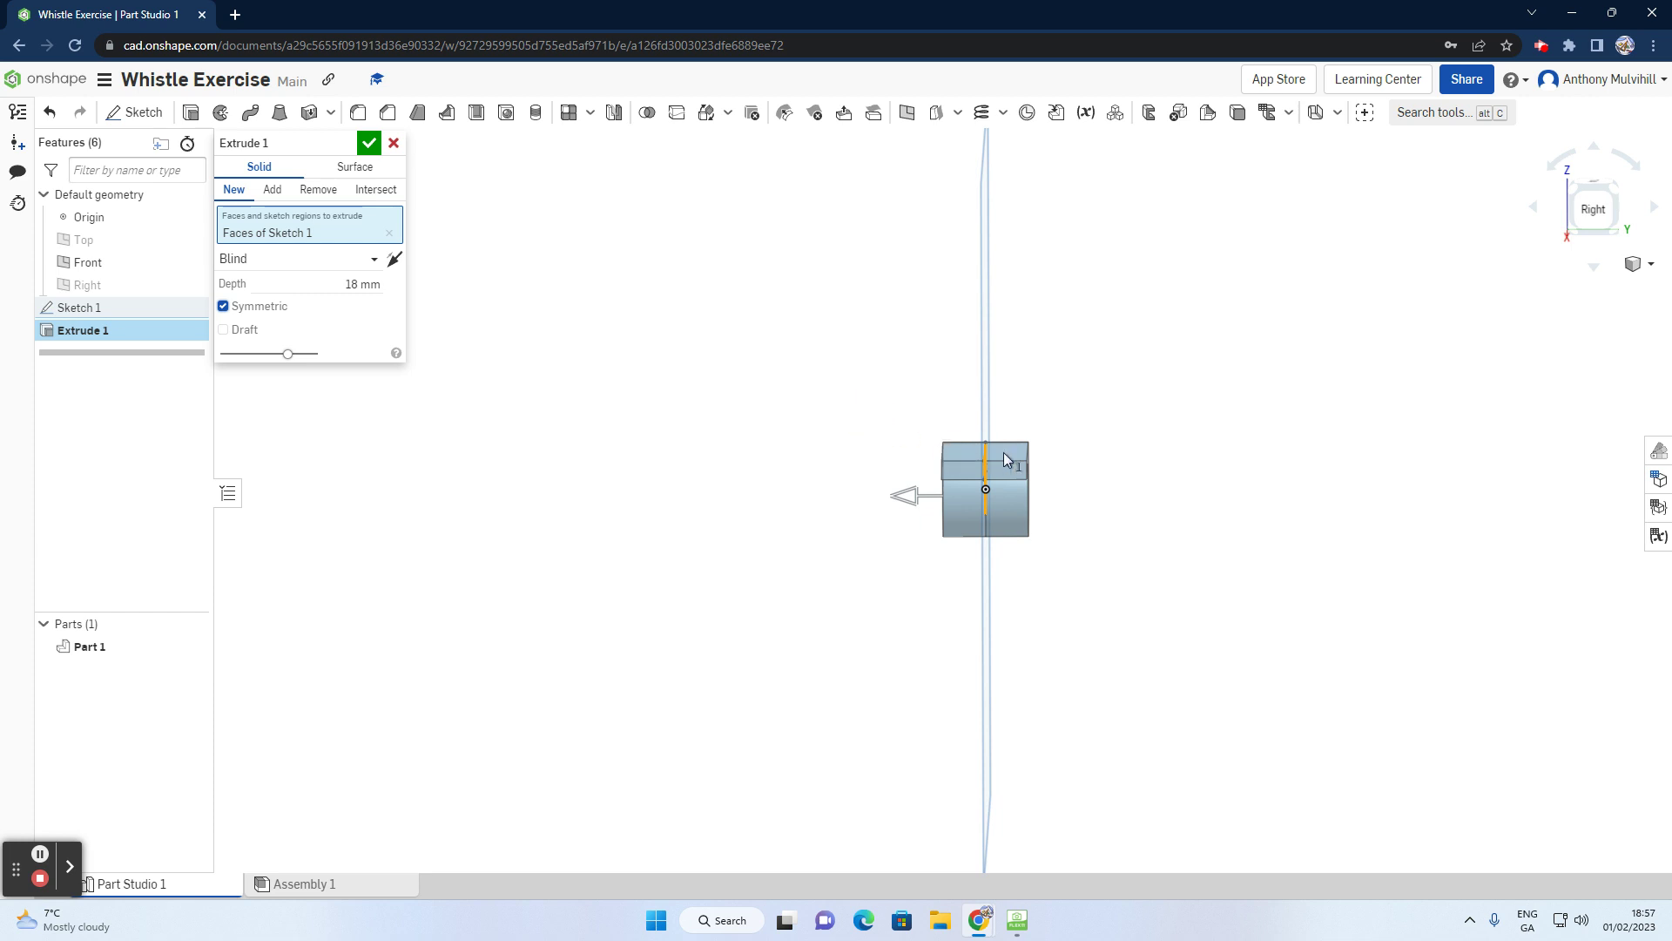
pyautogui.moveTo(578, 418); pyautogui.dragTo(589, 423, button='right')
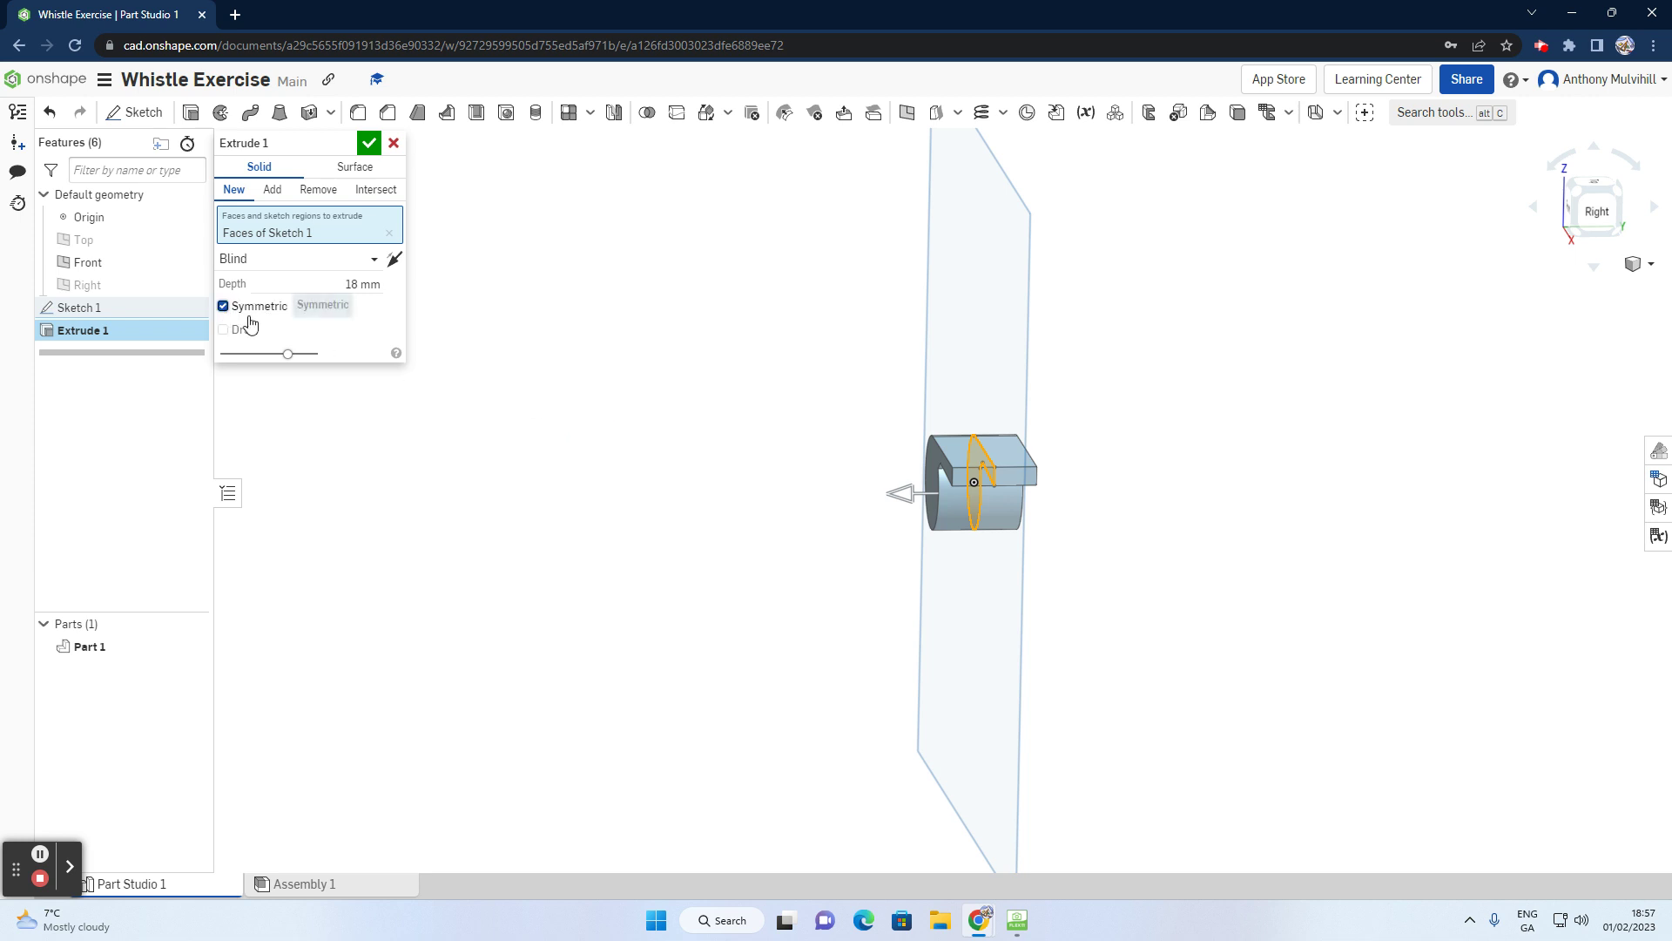
pyautogui.click(367, 148)
# Step: Hide the Front plane so only the whistle body is shown
pyautogui.moveTo(593, 358); pyautogui.dragTo(750, 372, button='right')
pyautogui.scroll(-2, 750, 372)
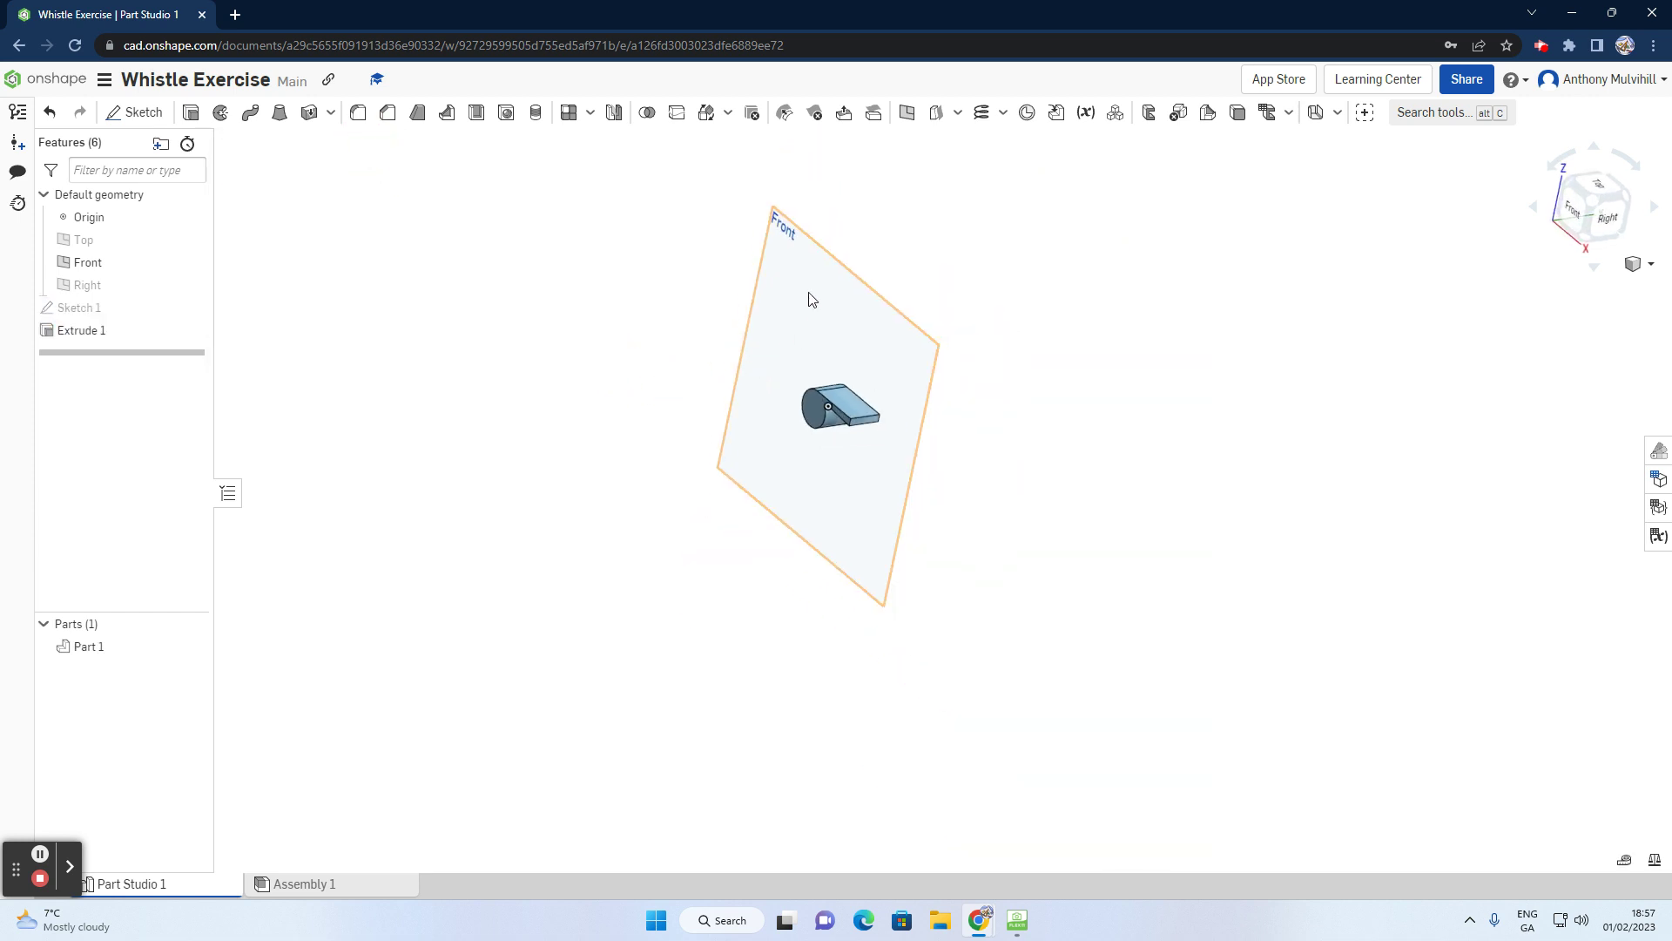
pyautogui.click(192, 263)
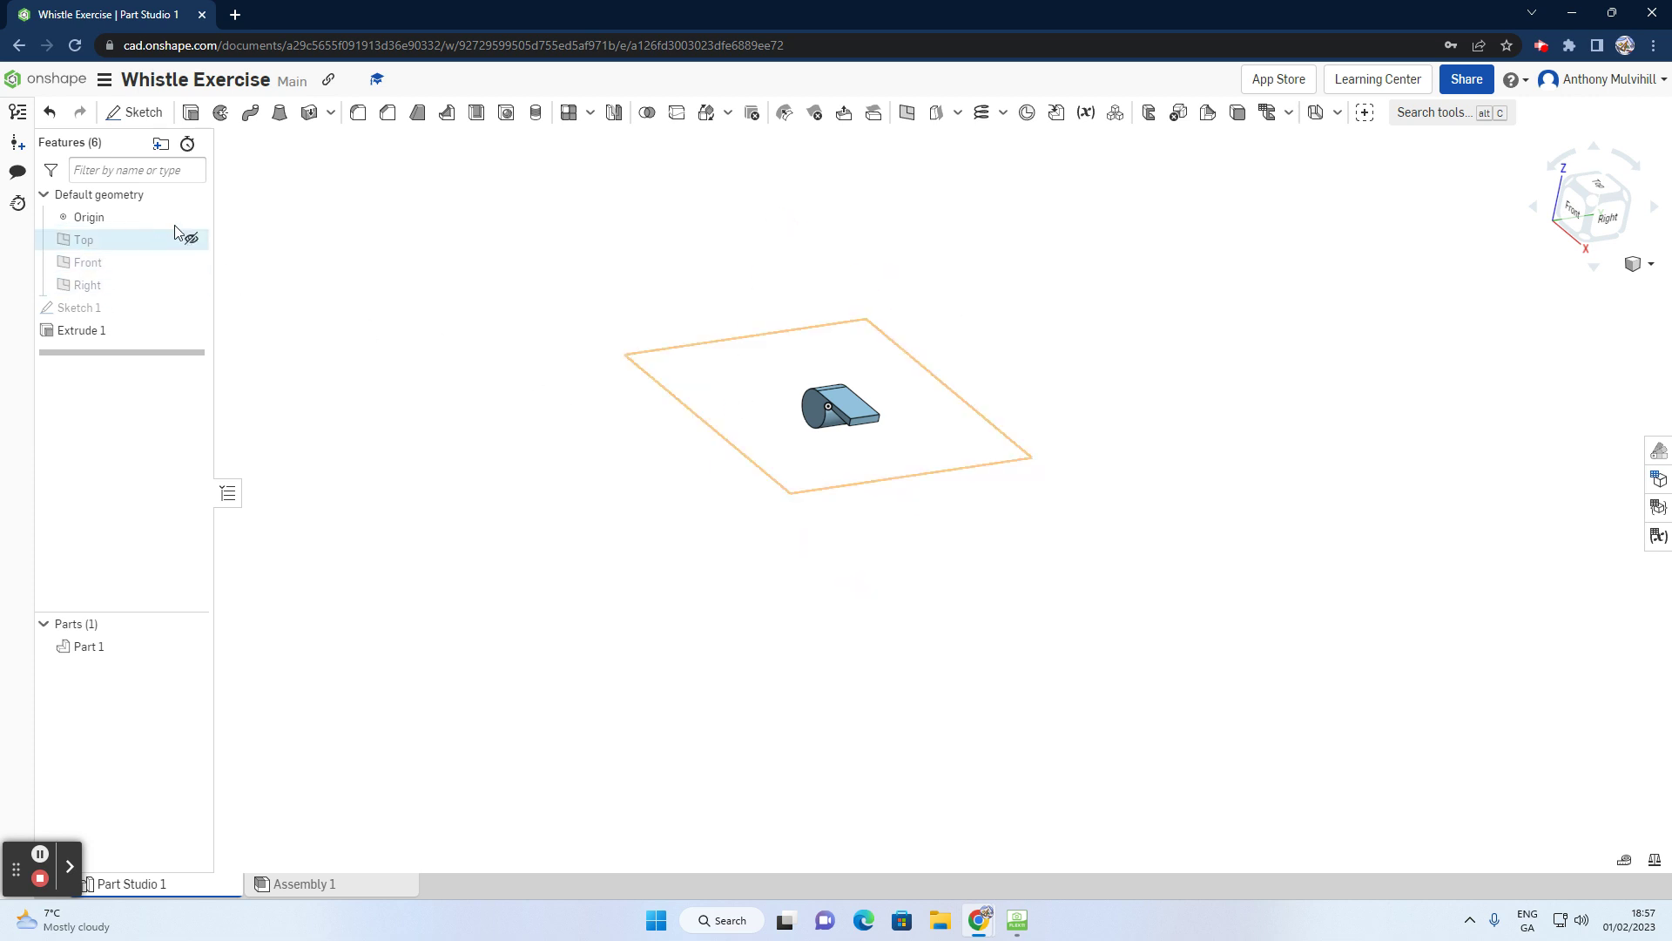
pyautogui.scroll(1, 1082, 348)
pyautogui.scroll(2, 731, 417)
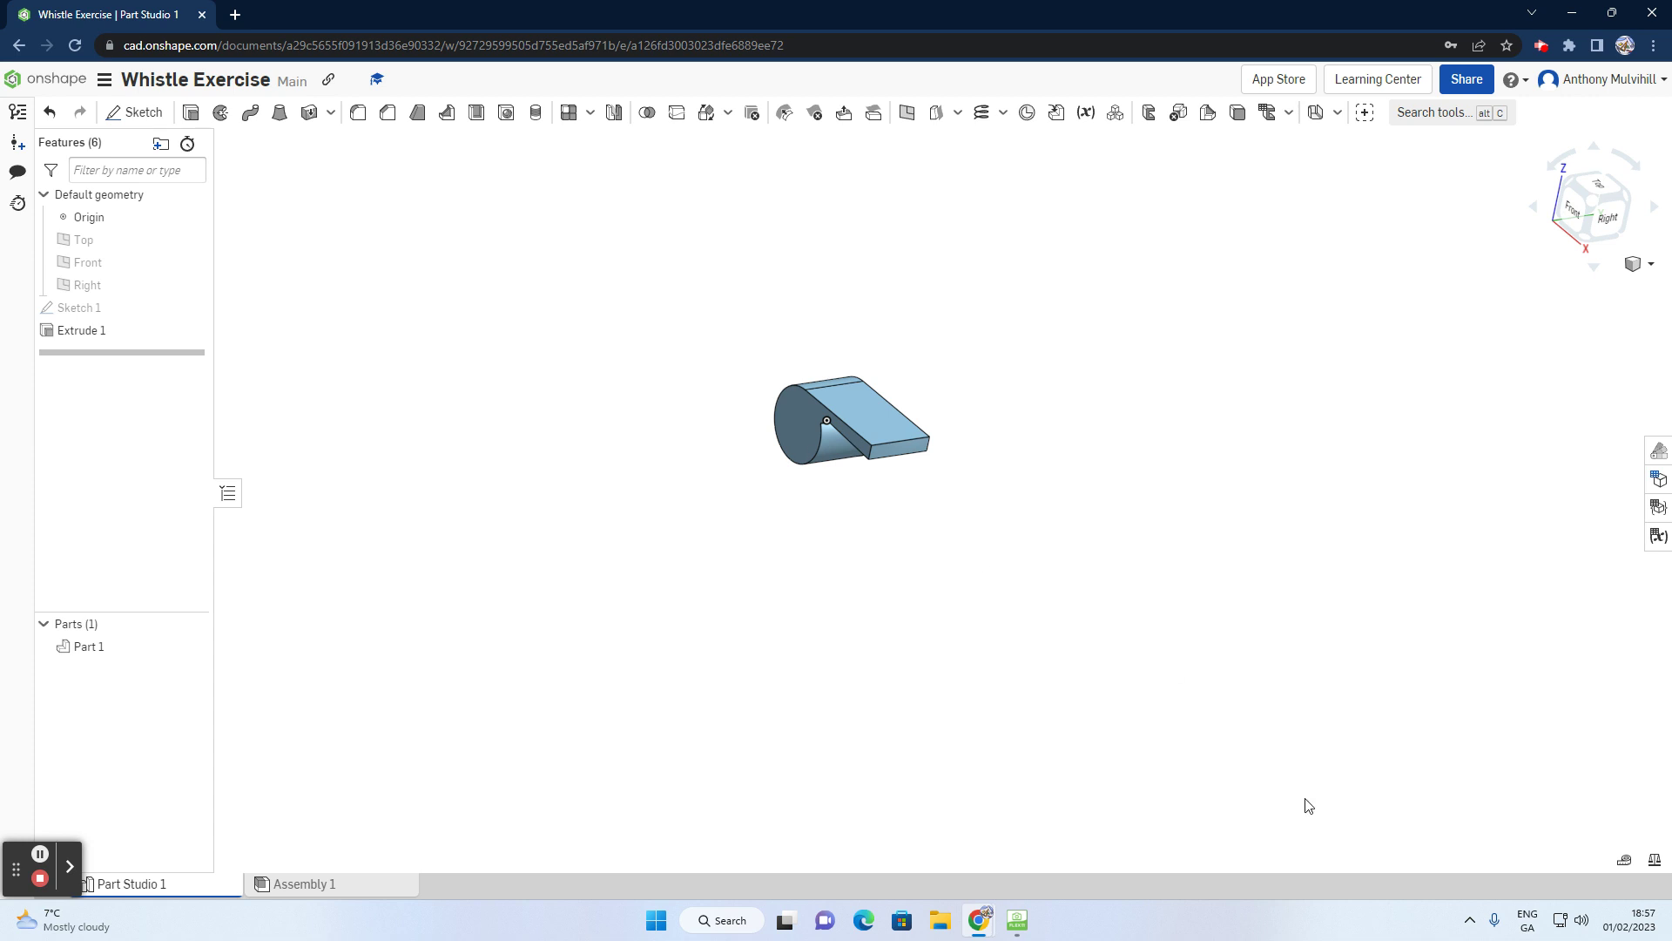
# Step: Switch to HoverCam to read the worksheet's instructions for the whistle body and first mouth cut, and return to Onshape
pyautogui.click(1020, 923)
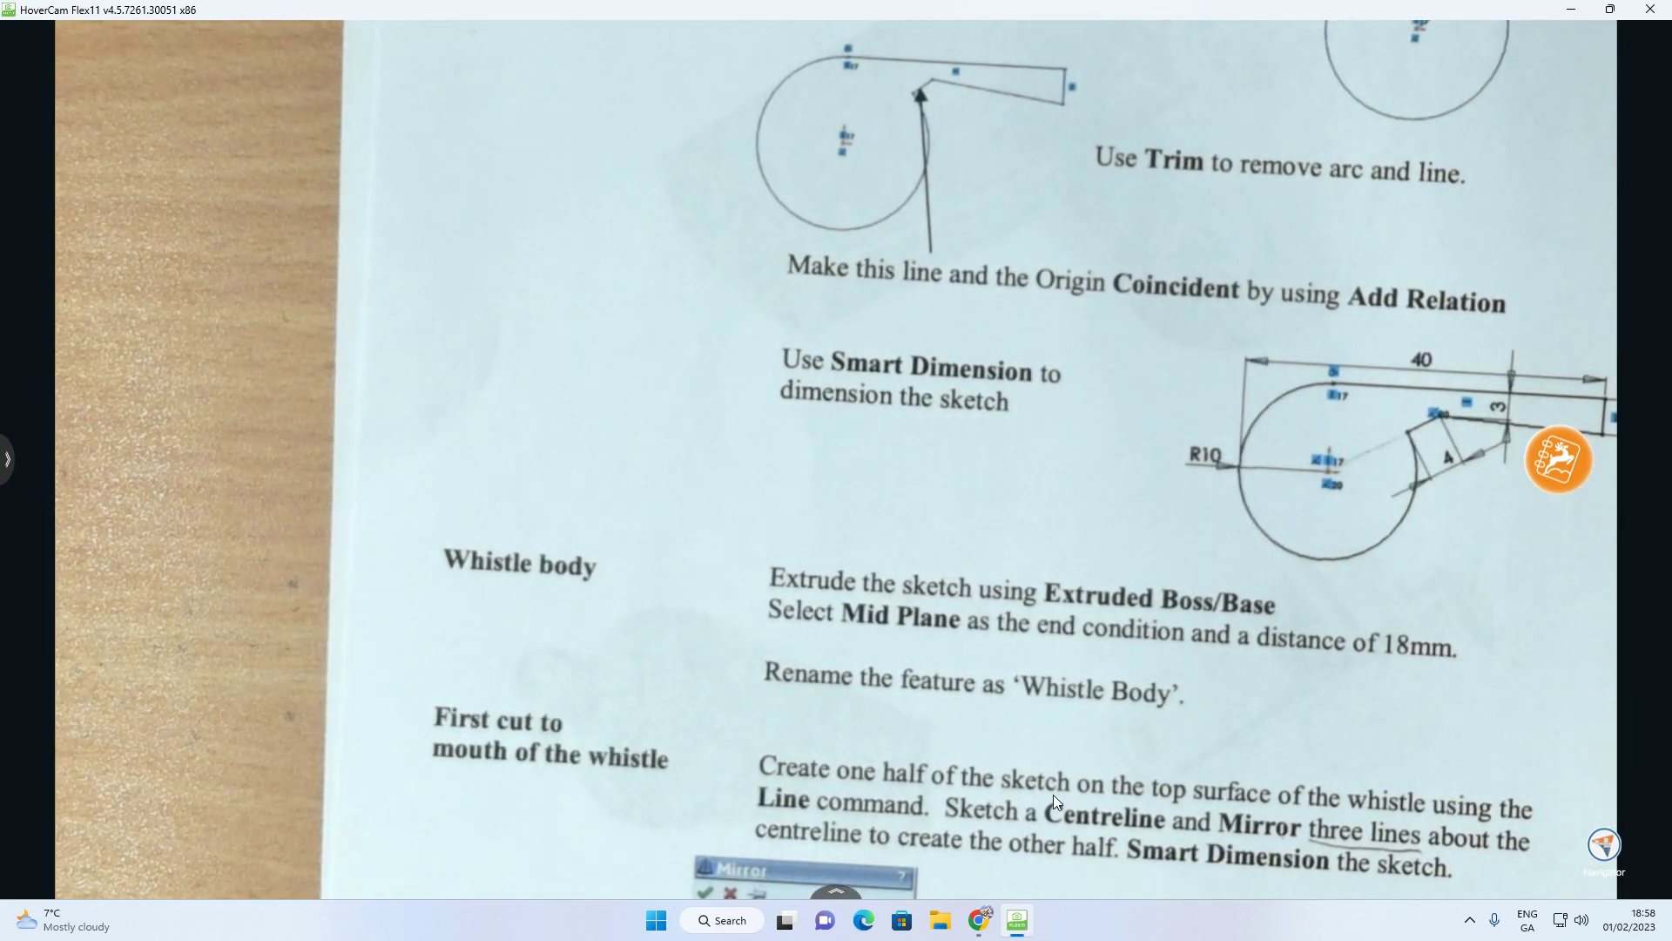
pyautogui.moveTo(993, 905)
pyautogui.moveTo(1012, 838)
pyautogui.click(919, 840)
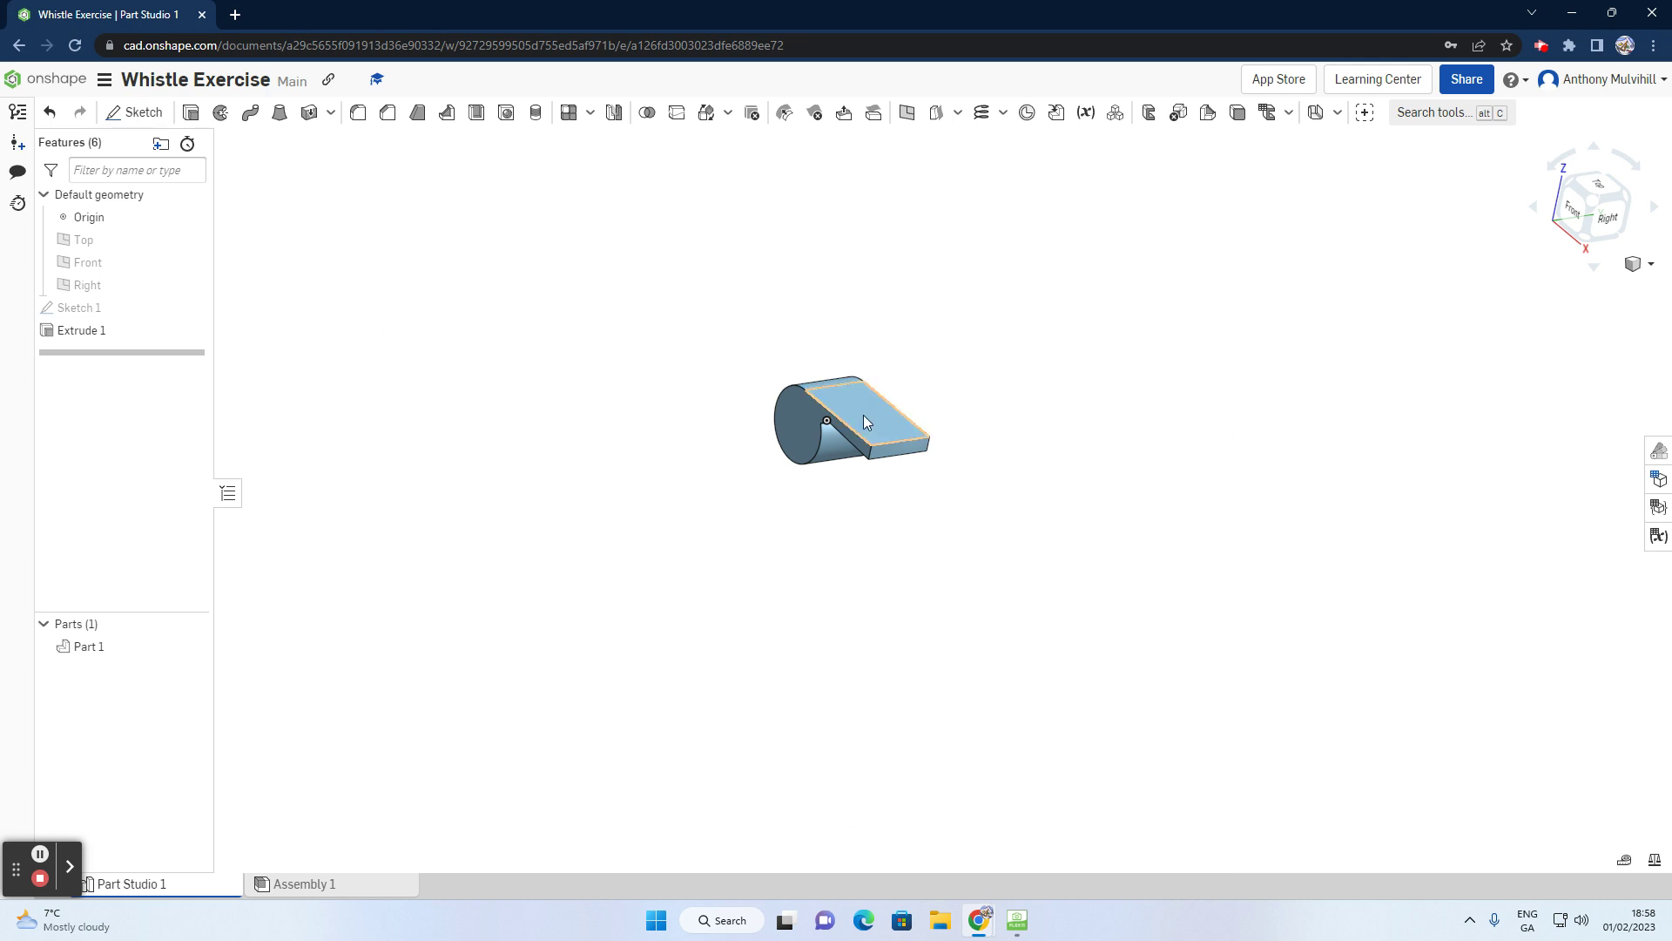
# Step: Start a sketch on the flat upper face of the whistle's mouthpiece and view it from the top
pyautogui.scroll(4, 864, 415)
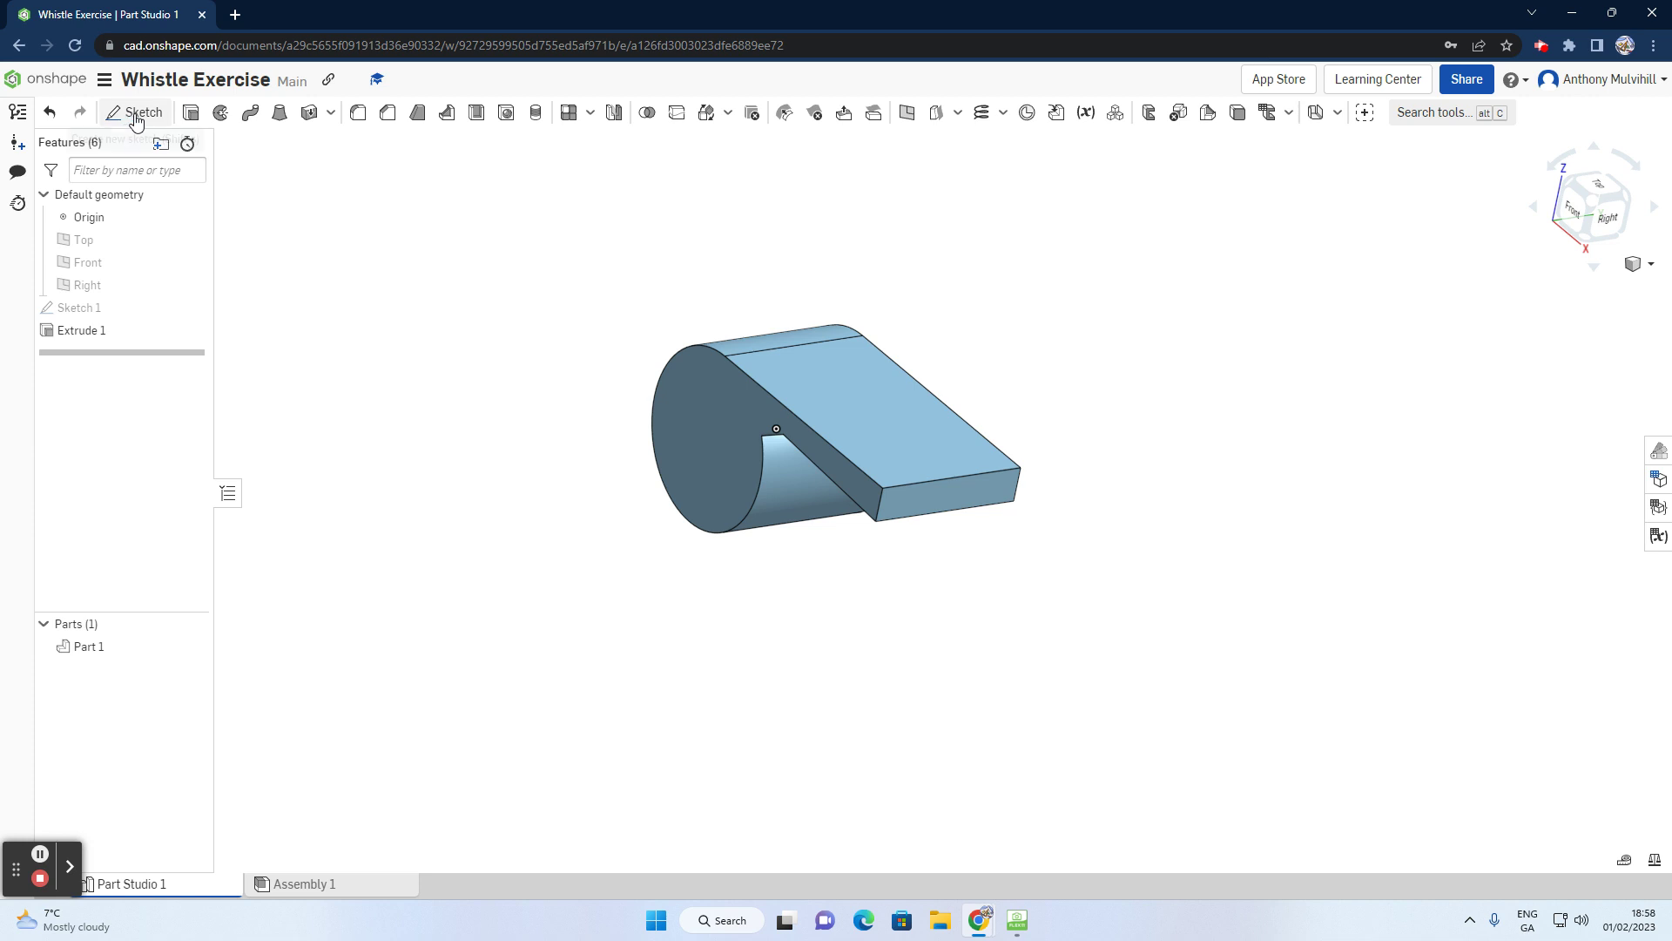
pyautogui.click(833, 390)
pyautogui.click(356, 251)
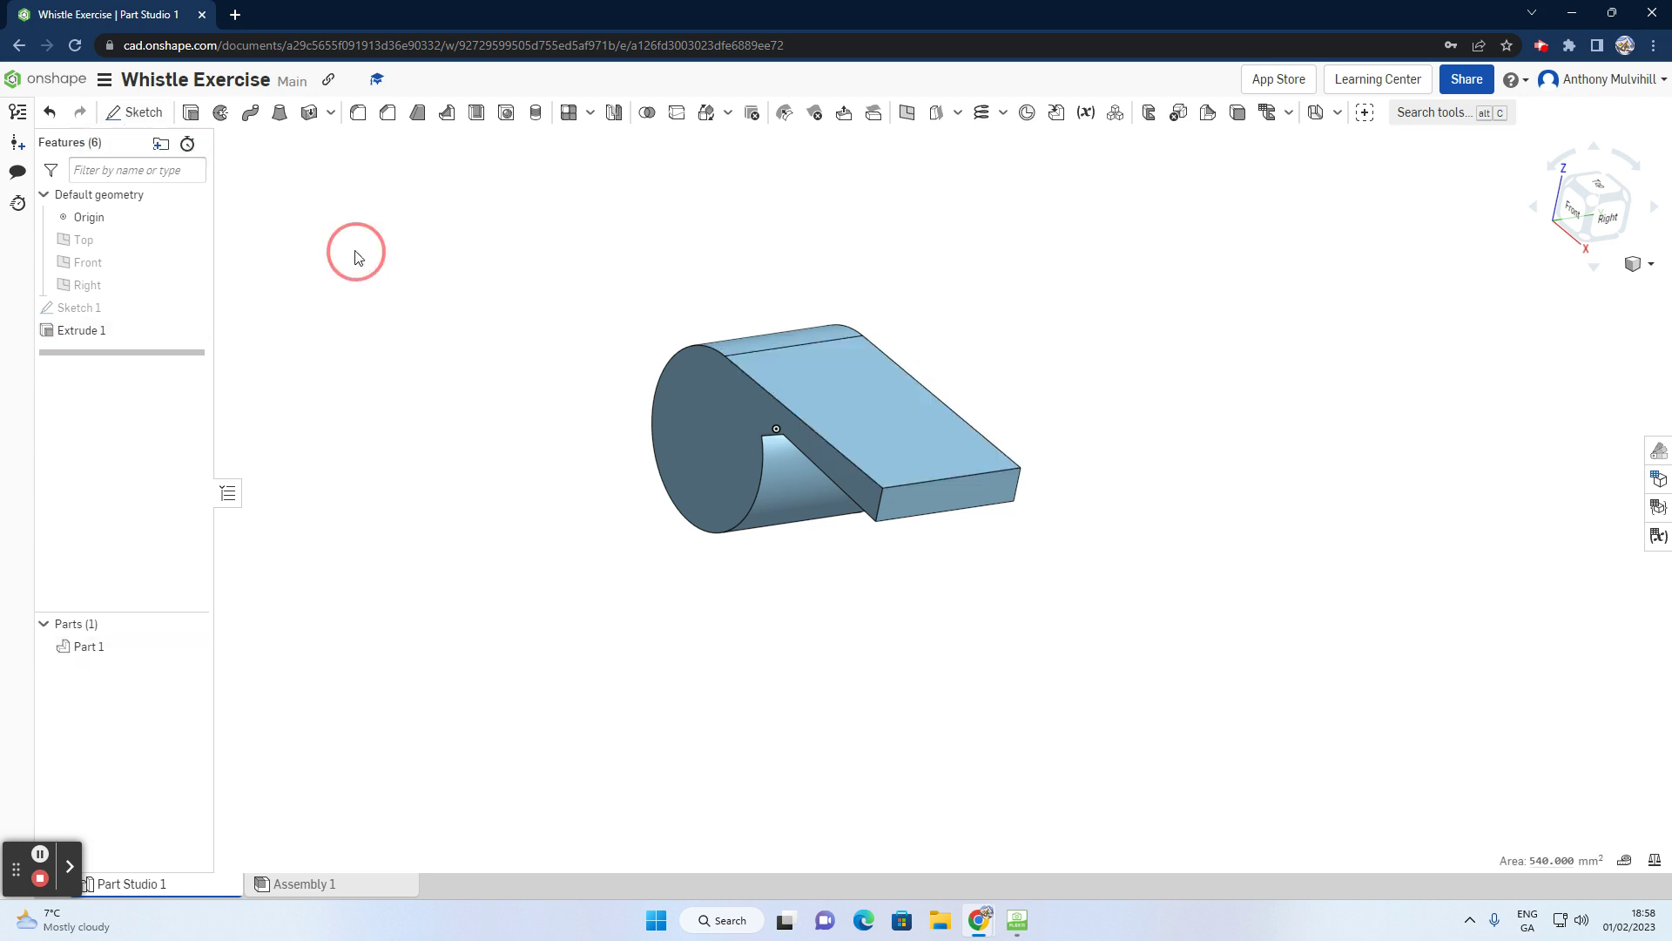
pyautogui.click(135, 112)
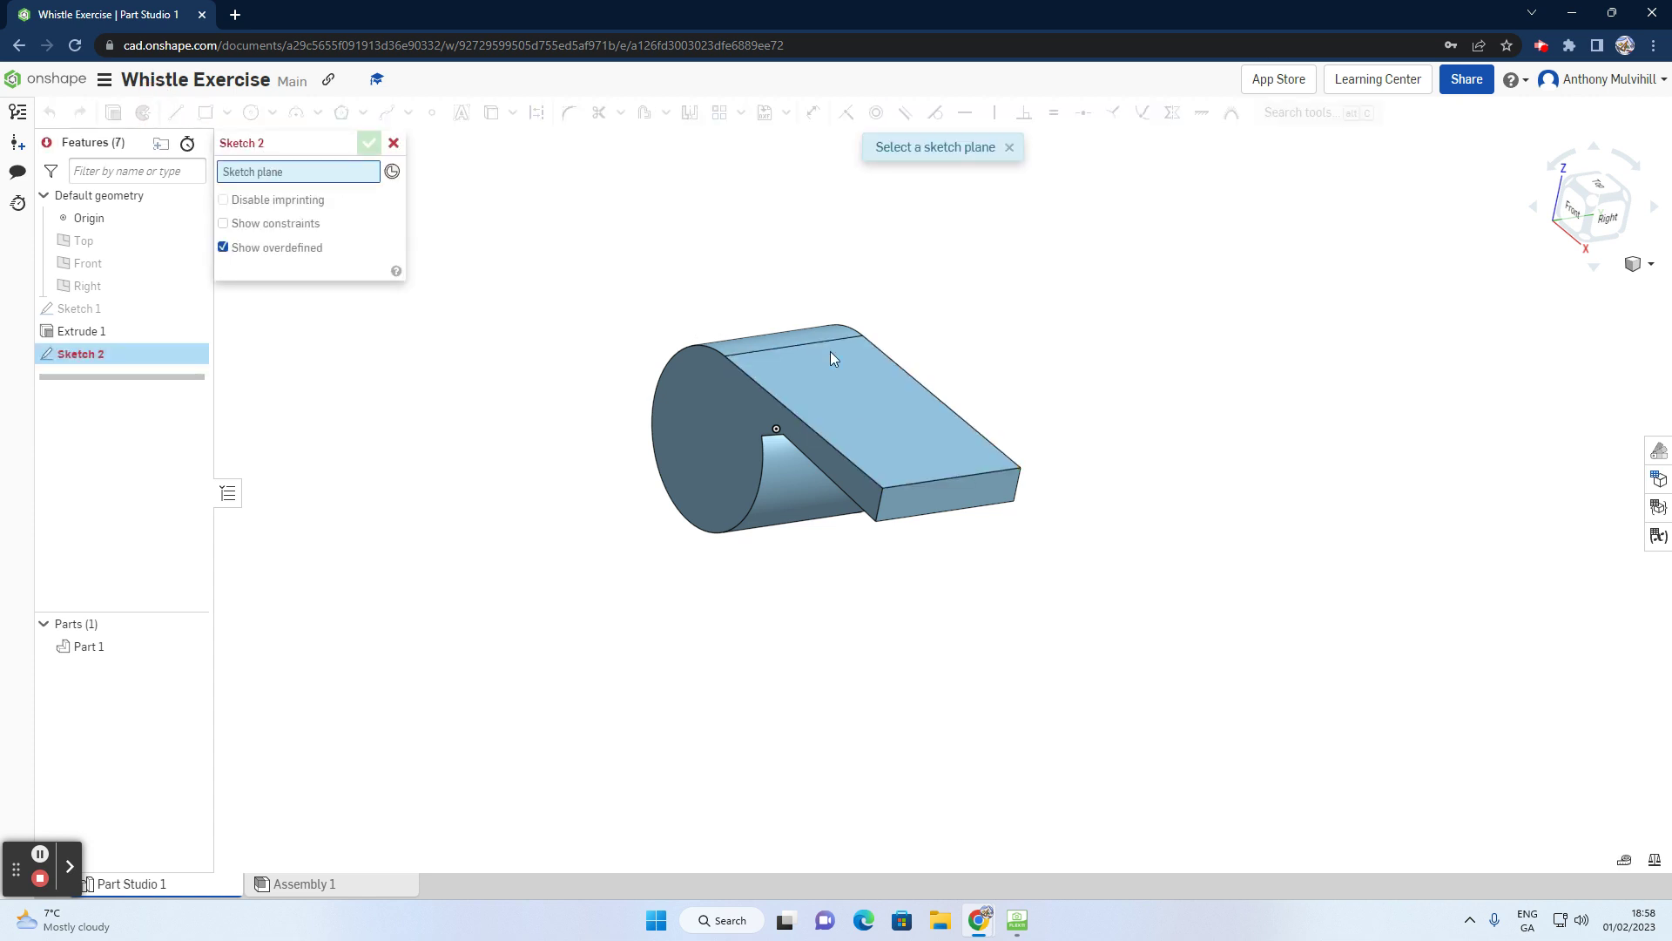
pyautogui.click(854, 403)
pyautogui.moveTo(859, 399)
pyautogui.mouseDown(button='right')
pyautogui.moveTo(896, 347)
pyautogui.moveTo(907, 384)
pyautogui.moveTo(776, 301)
pyautogui.mouseUp(button='right')
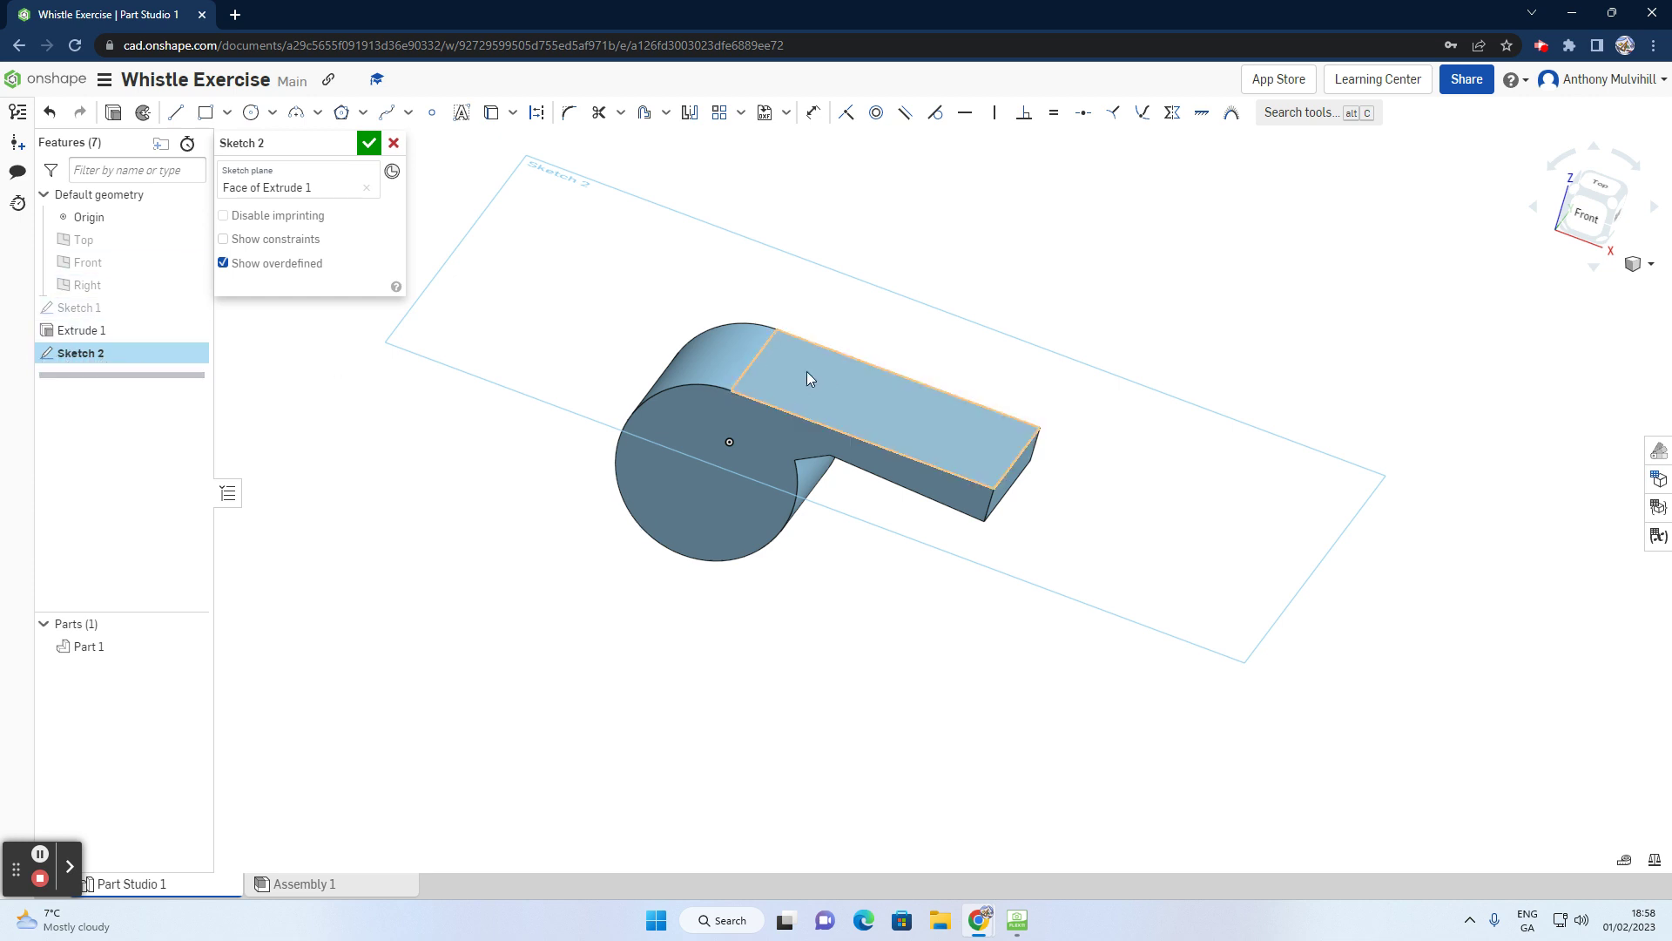
pyautogui.click(1607, 190)
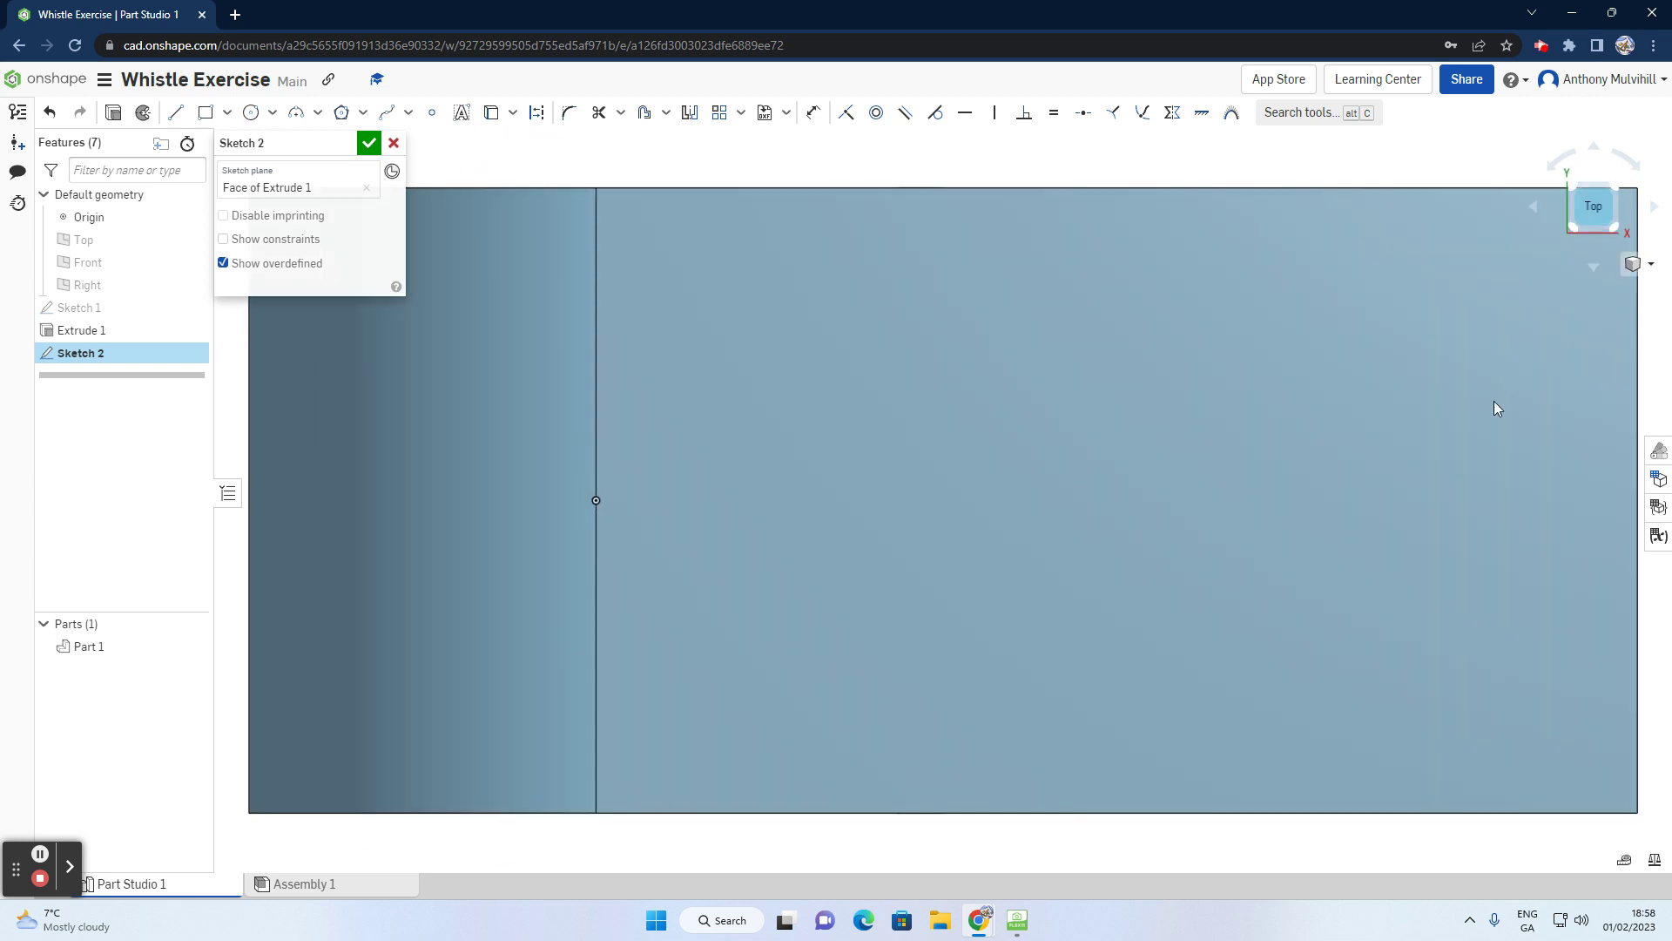
pyautogui.moveTo(1461, 441); pyautogui.dragTo(1450, 388, button='right')
pyautogui.click(1587, 194)
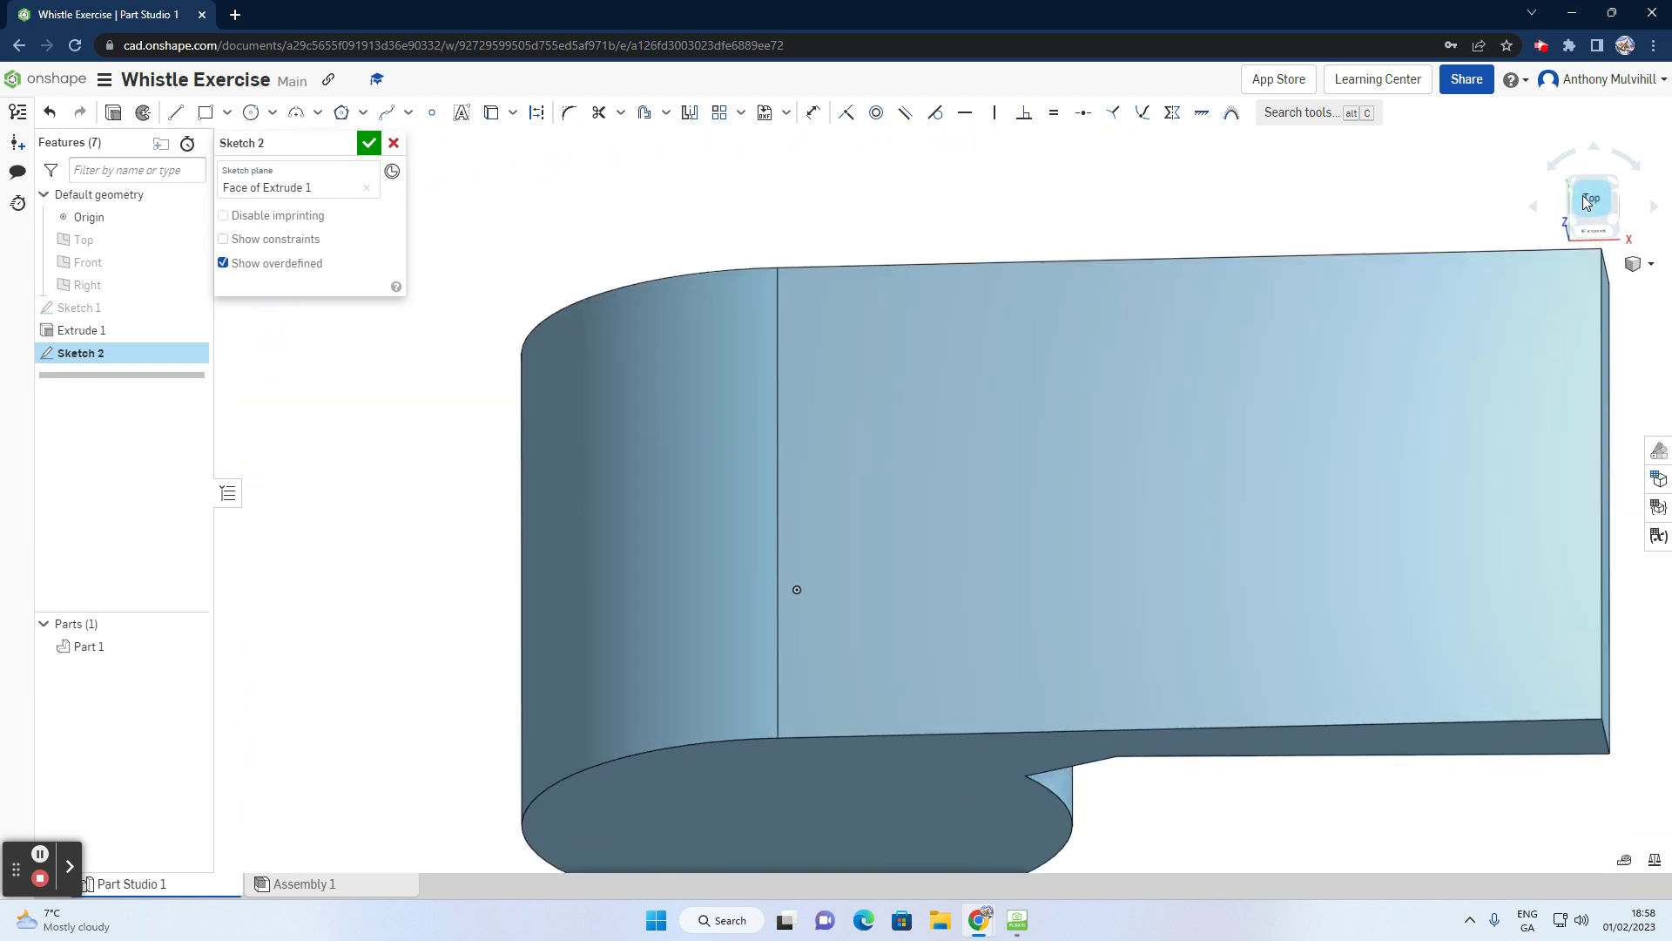
pyautogui.scroll(-3, 1460, 423)
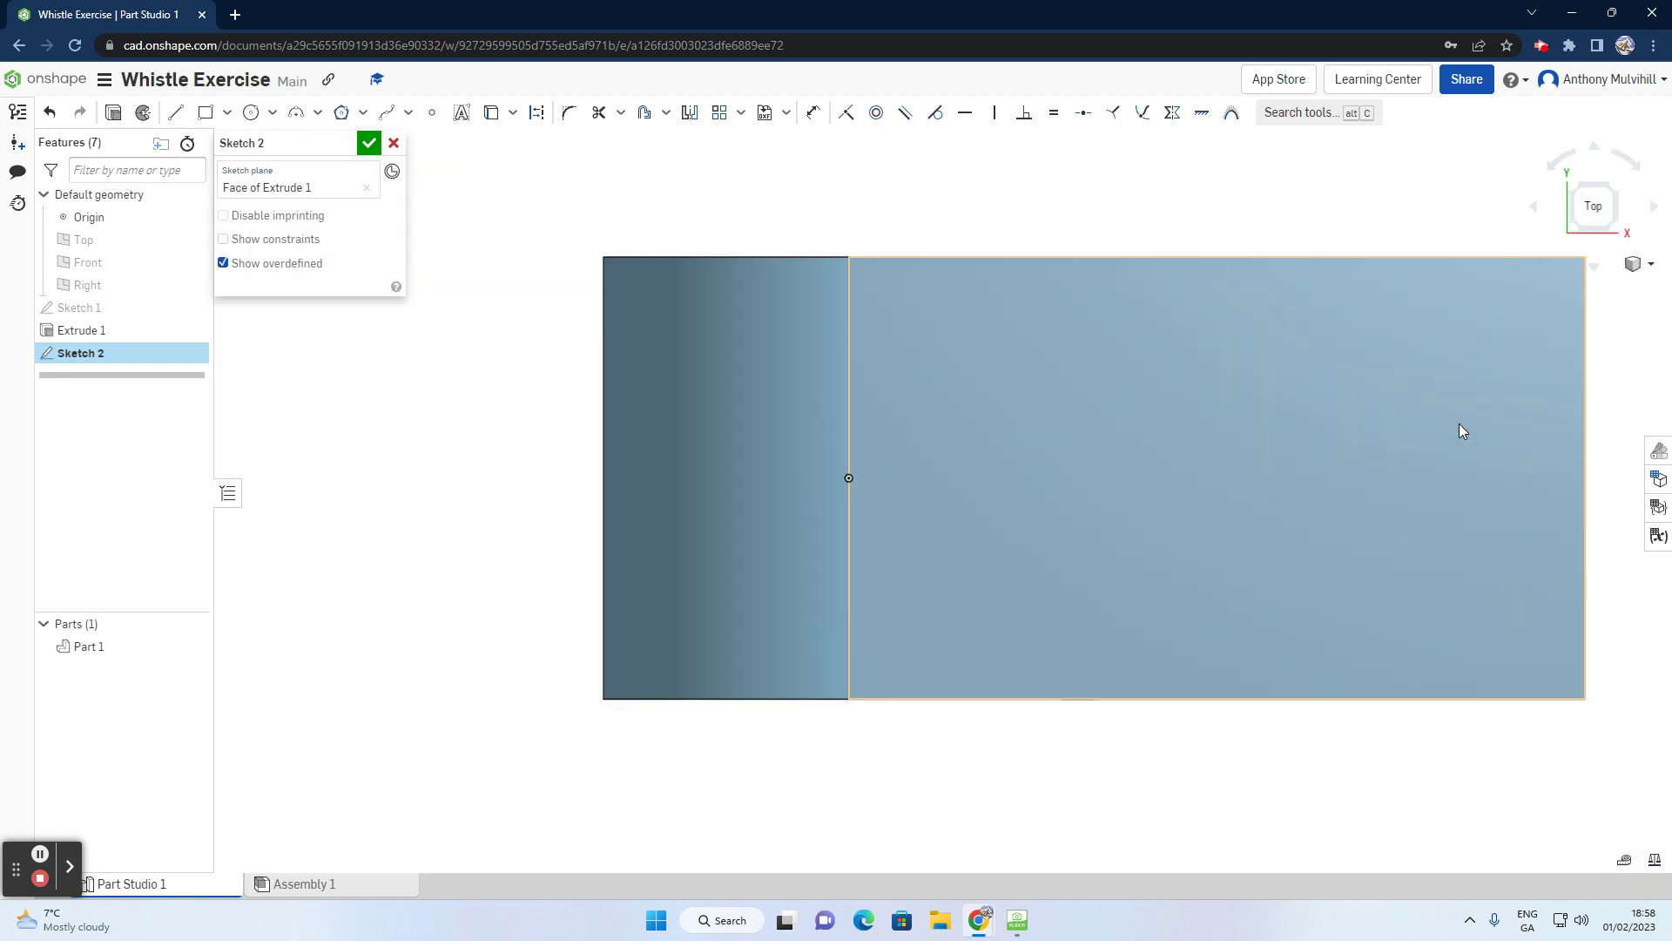
pyautogui.scroll(2, 1611, 458)
pyautogui.scroll(-2, 1611, 458)
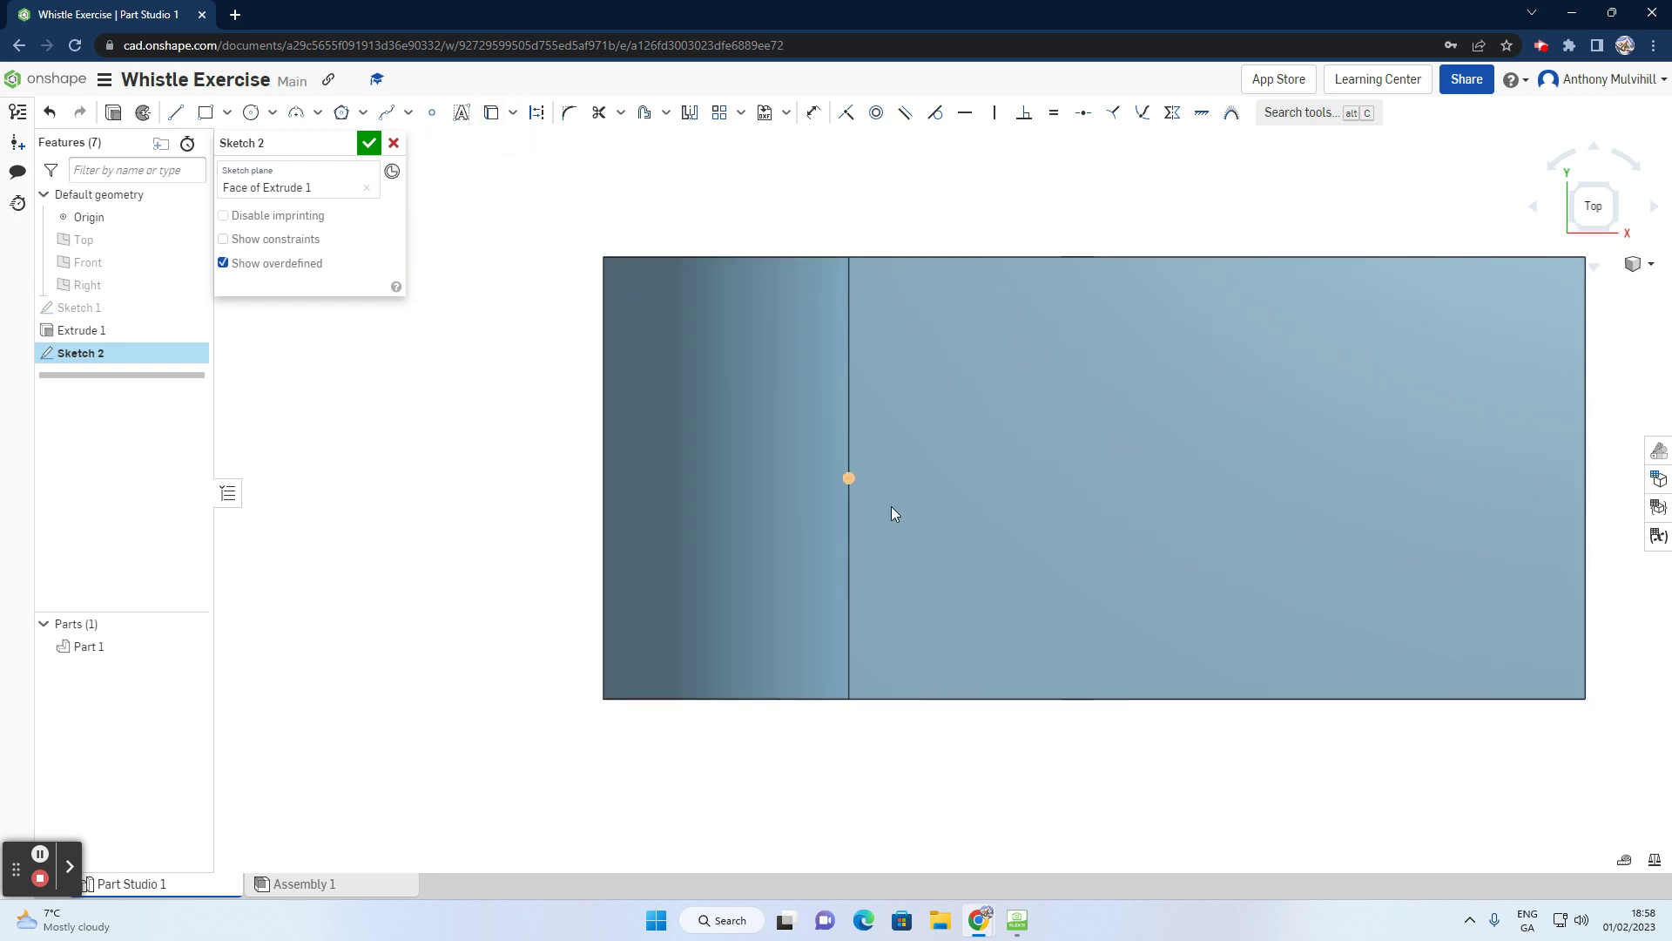
# Step: Draw a horizontal construction centreline about 30 mm long from the origin to the mouthpiece's end edge
pyautogui.click(849, 478)
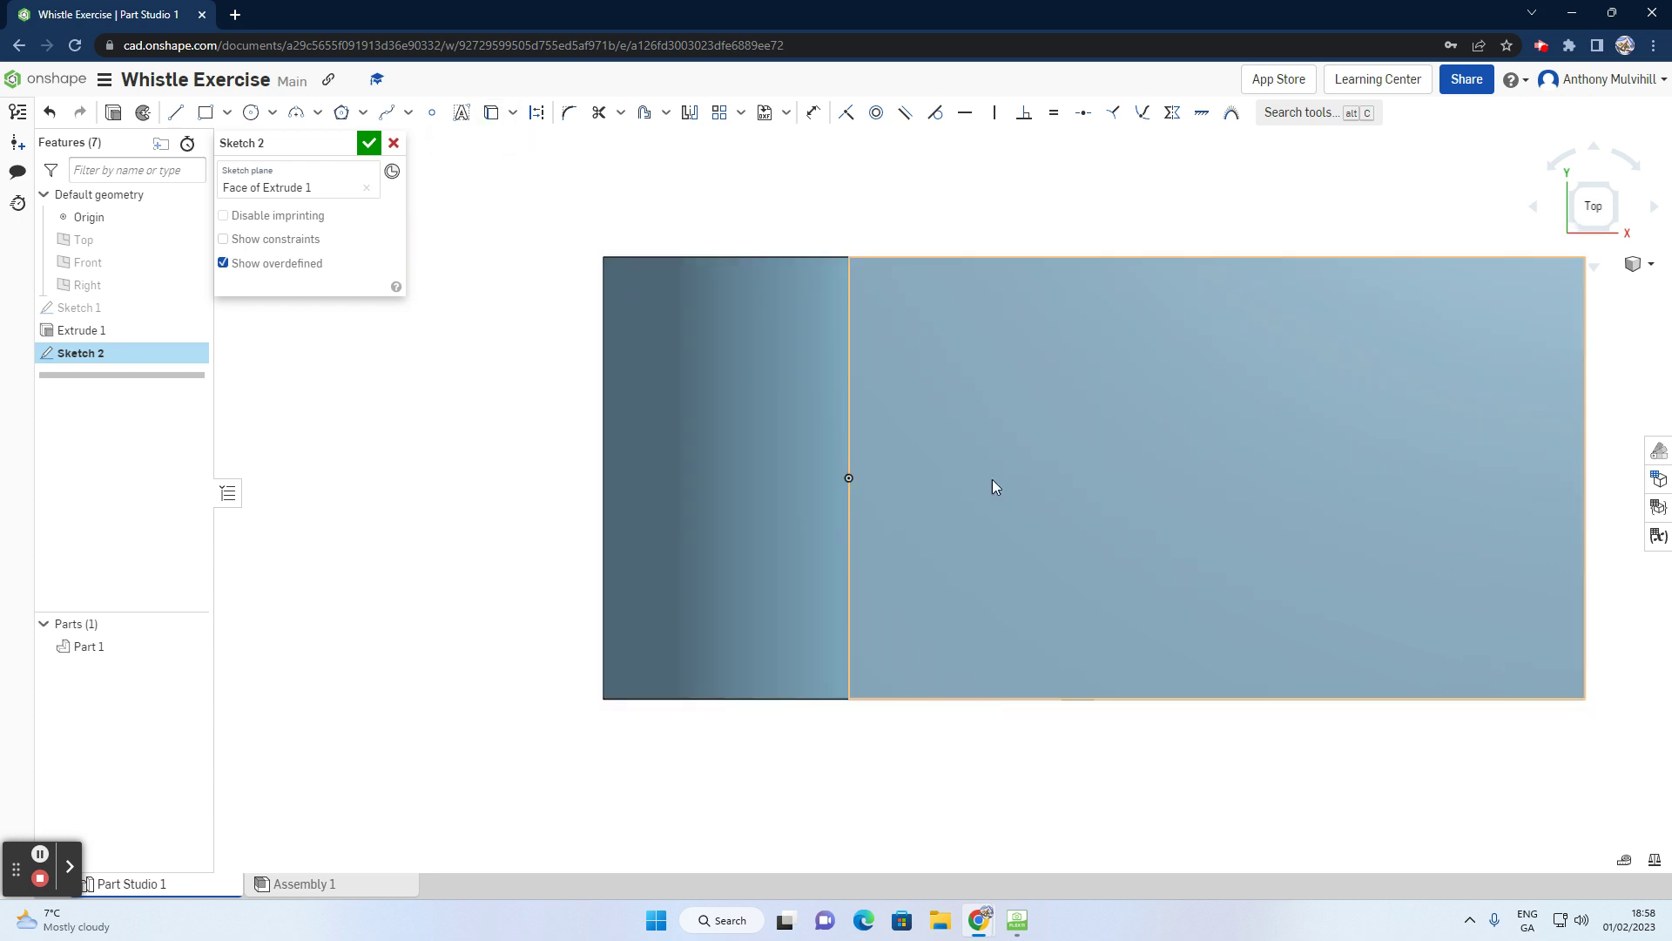
pyautogui.click(177, 115)
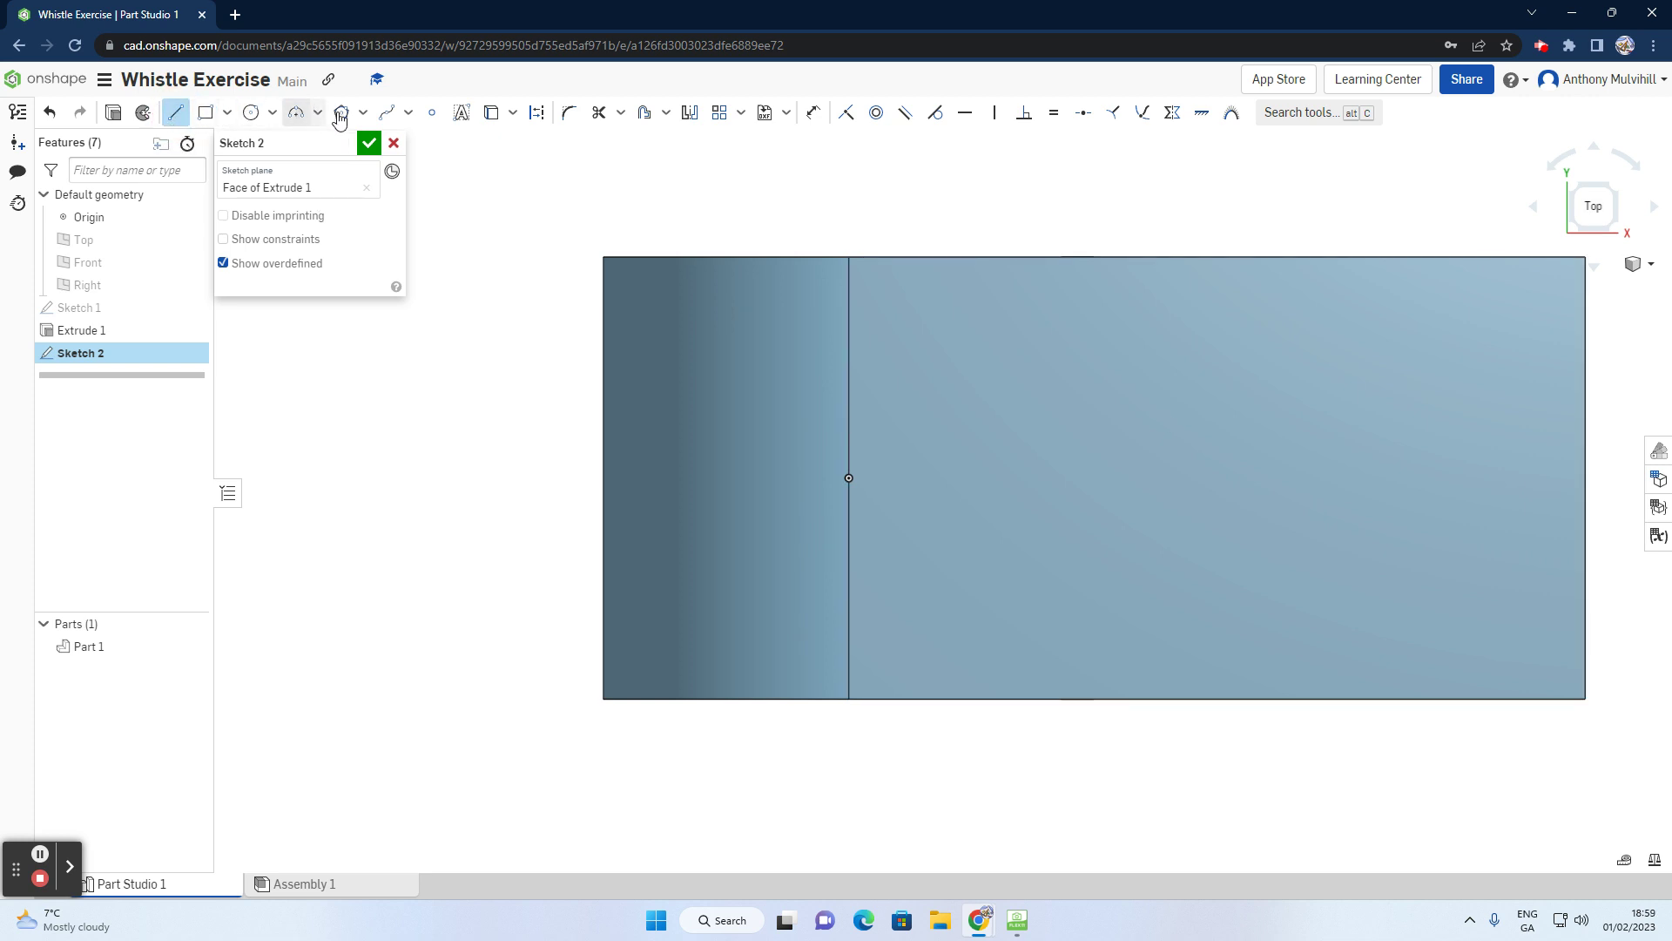
pyautogui.click(536, 120)
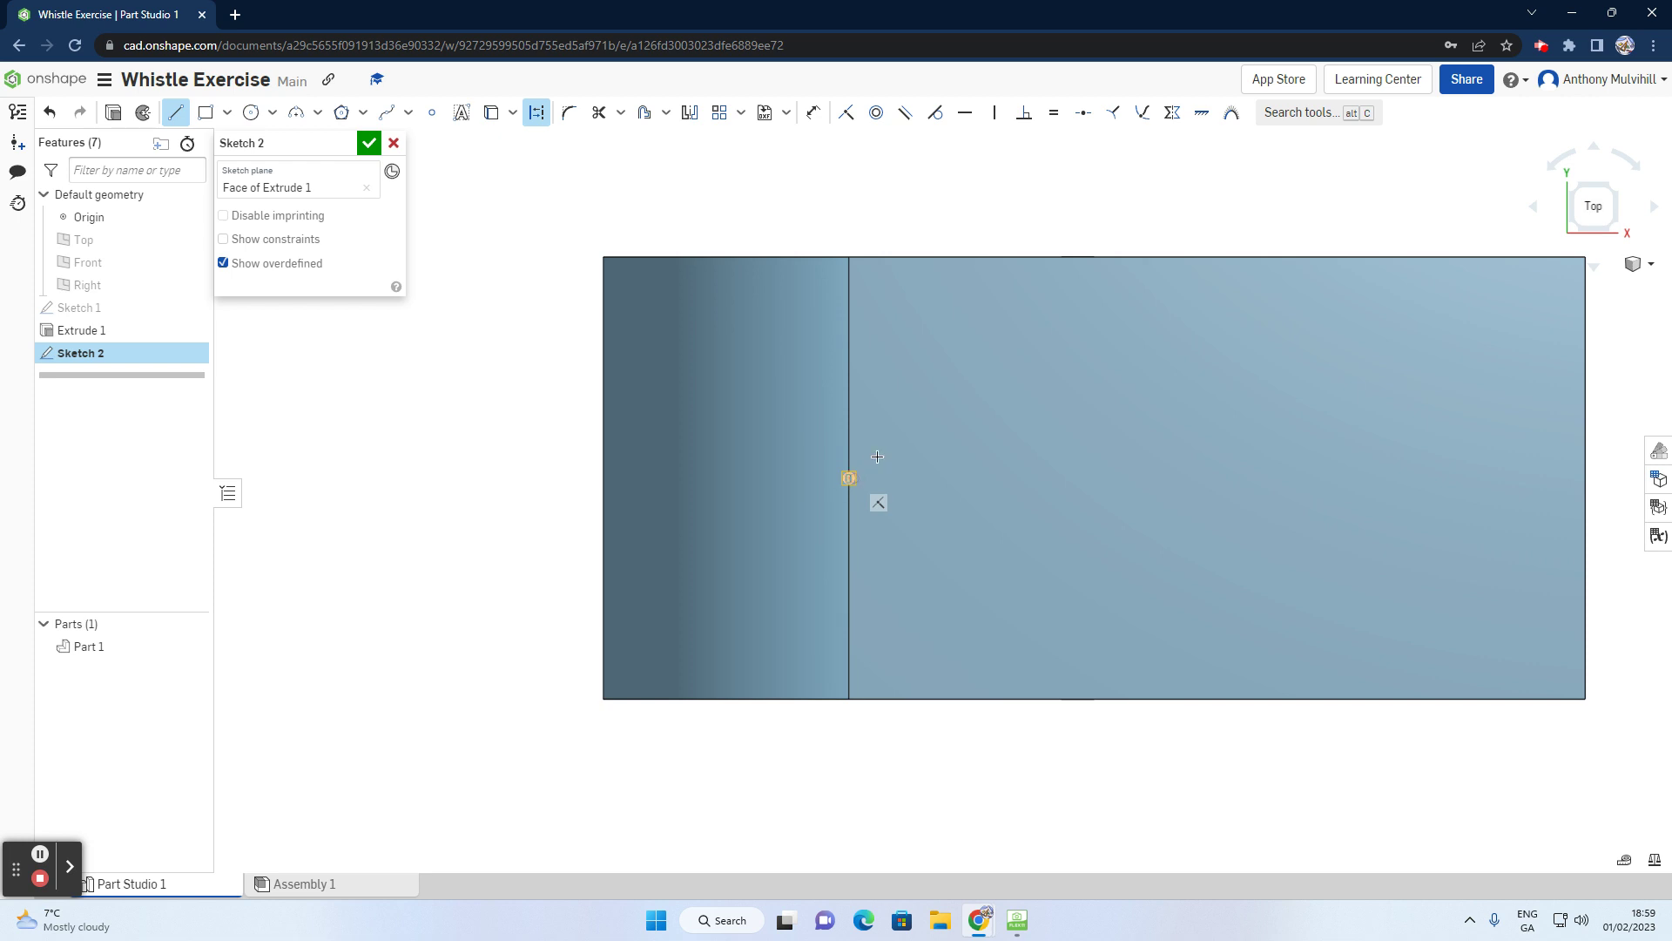
pyautogui.click(850, 477)
pyautogui.click(1583, 479)
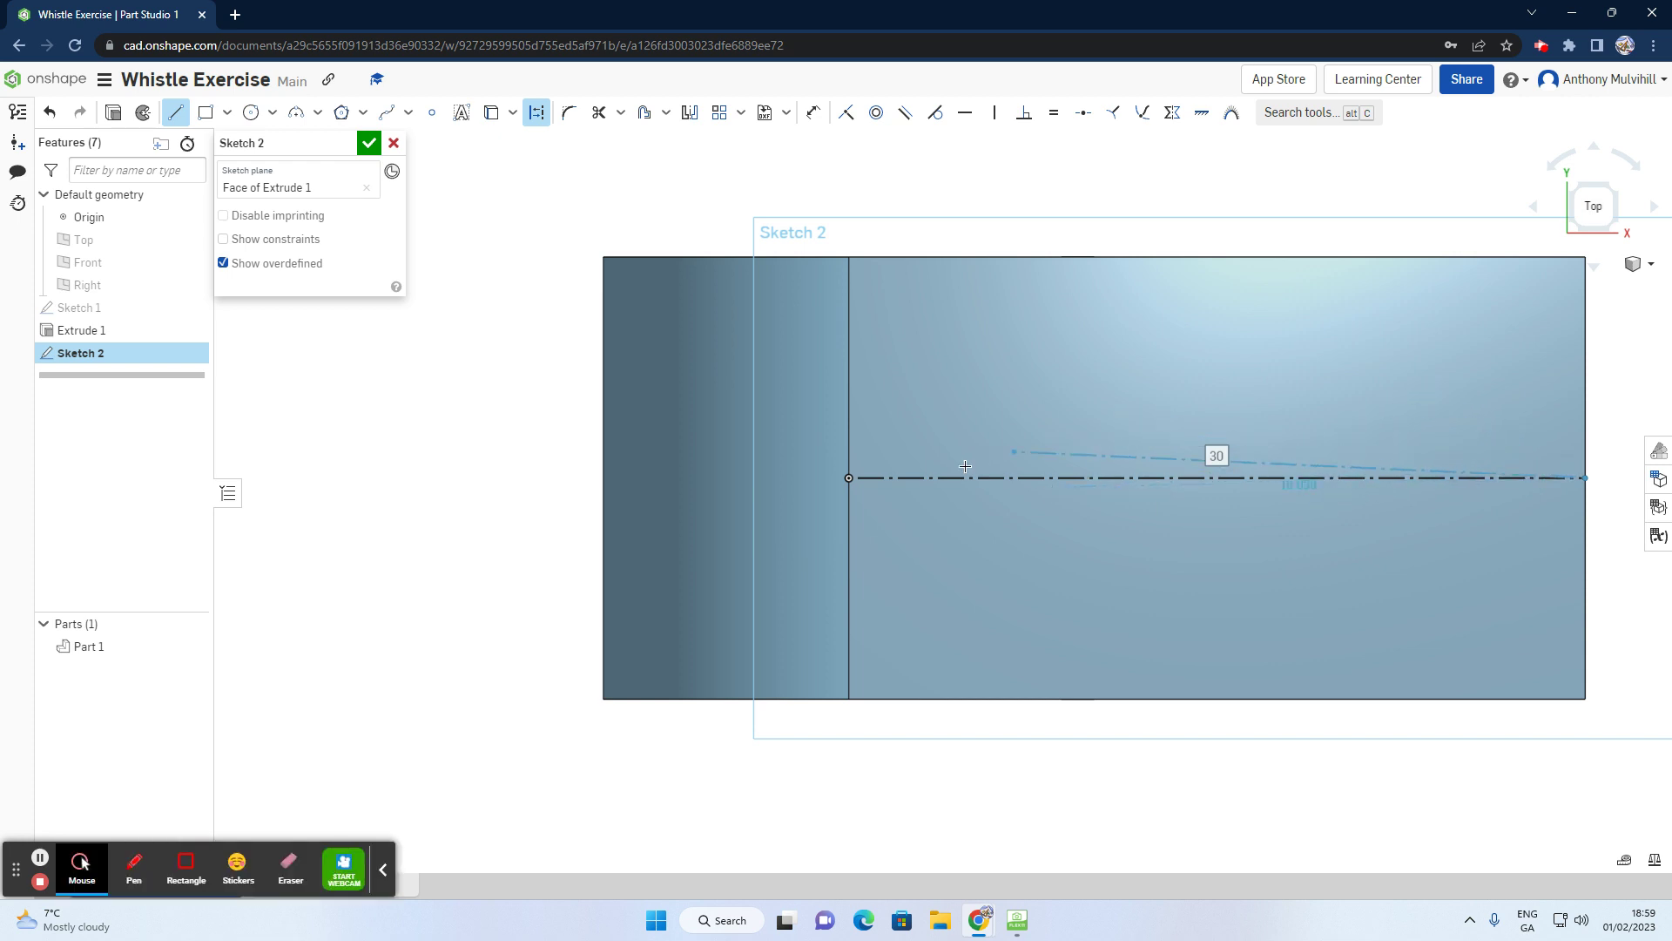
pyautogui.rightClick(1192, 439)
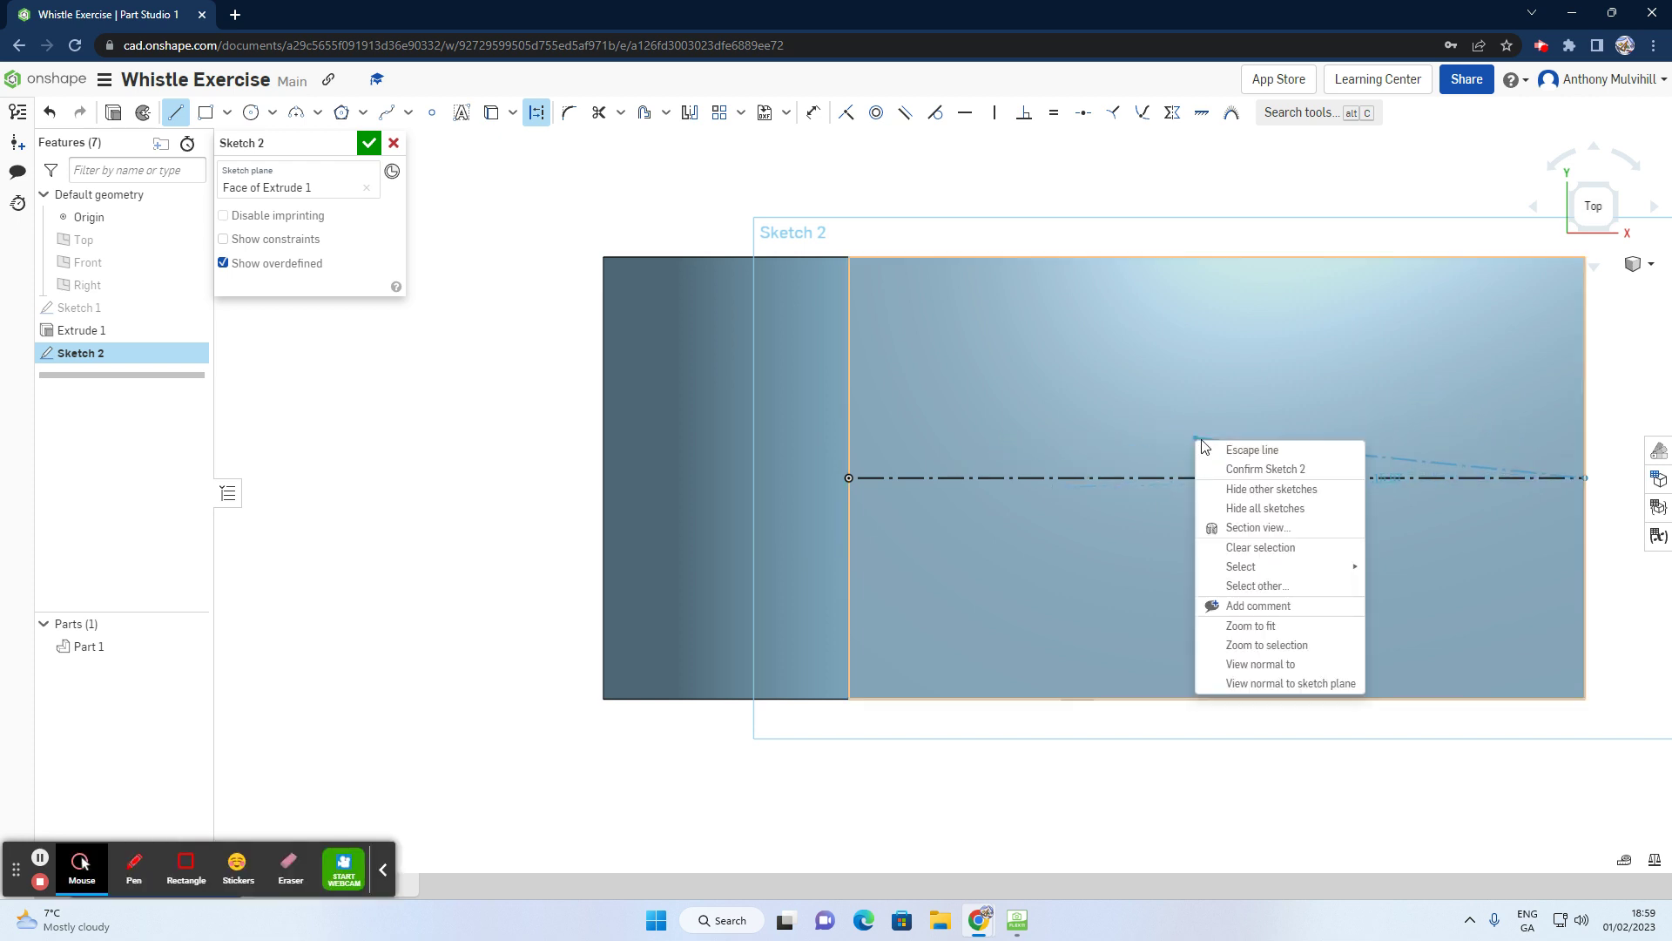
pyautogui.press('Escape')
pyautogui.rightClick(1227, 432)
pyautogui.click(1273, 443)
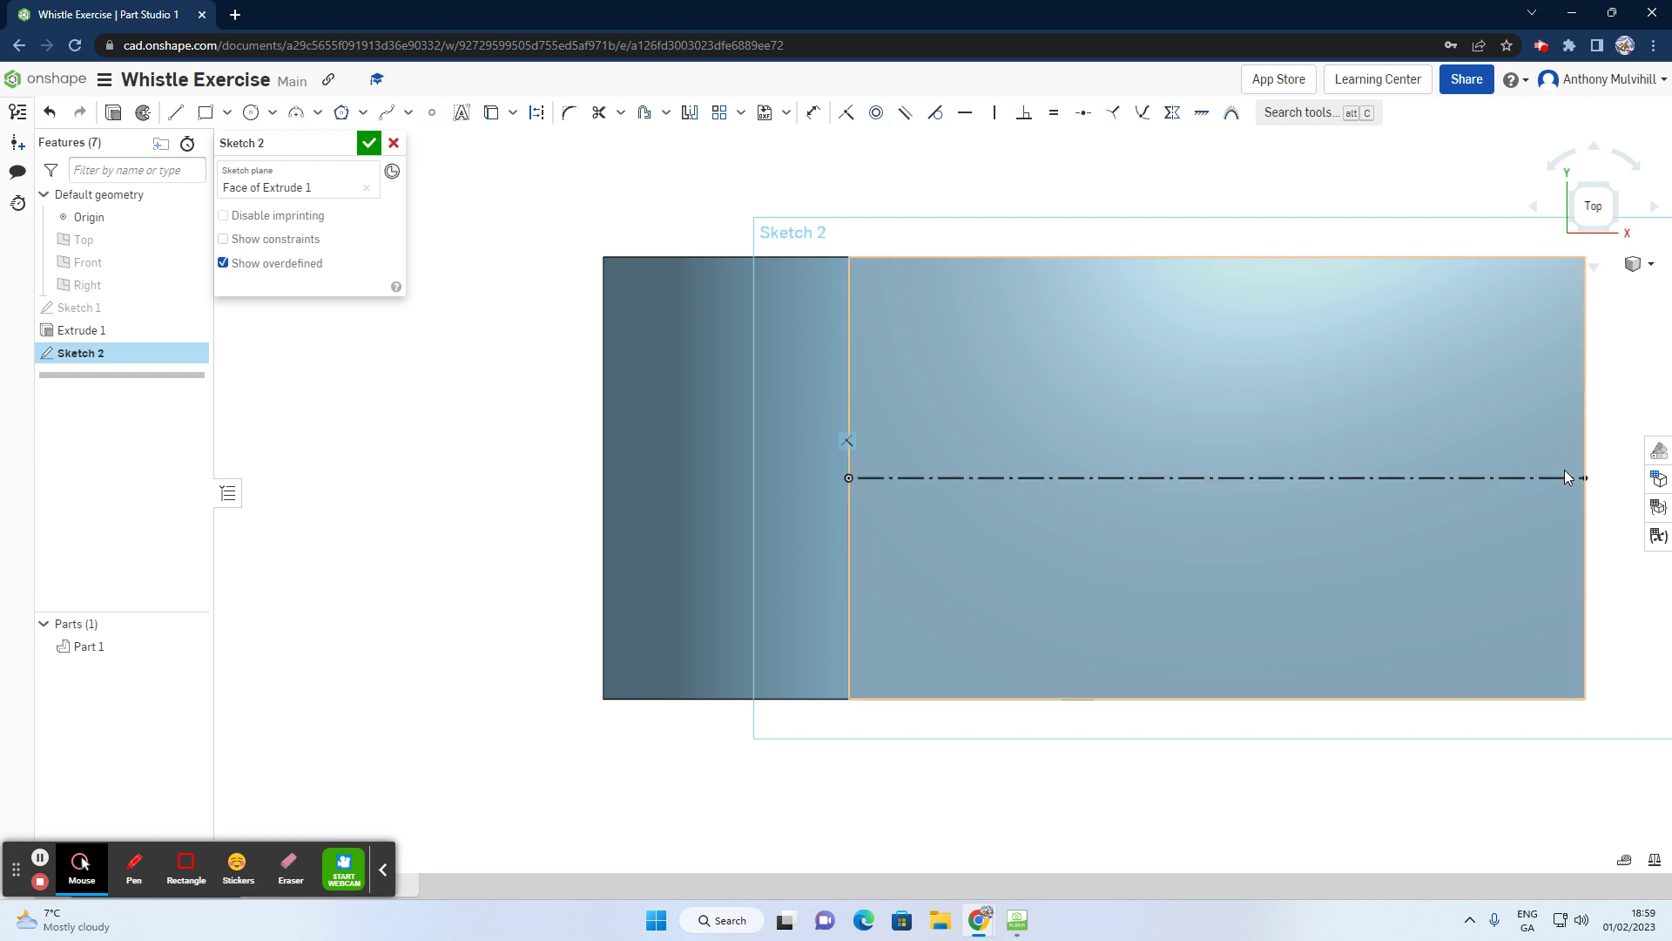
# Step: Sketch a closed triangle at the mouthpiece's outer corner, about 25 mm along the long edge and 3 mm along the end edge
pyautogui.click(174, 113)
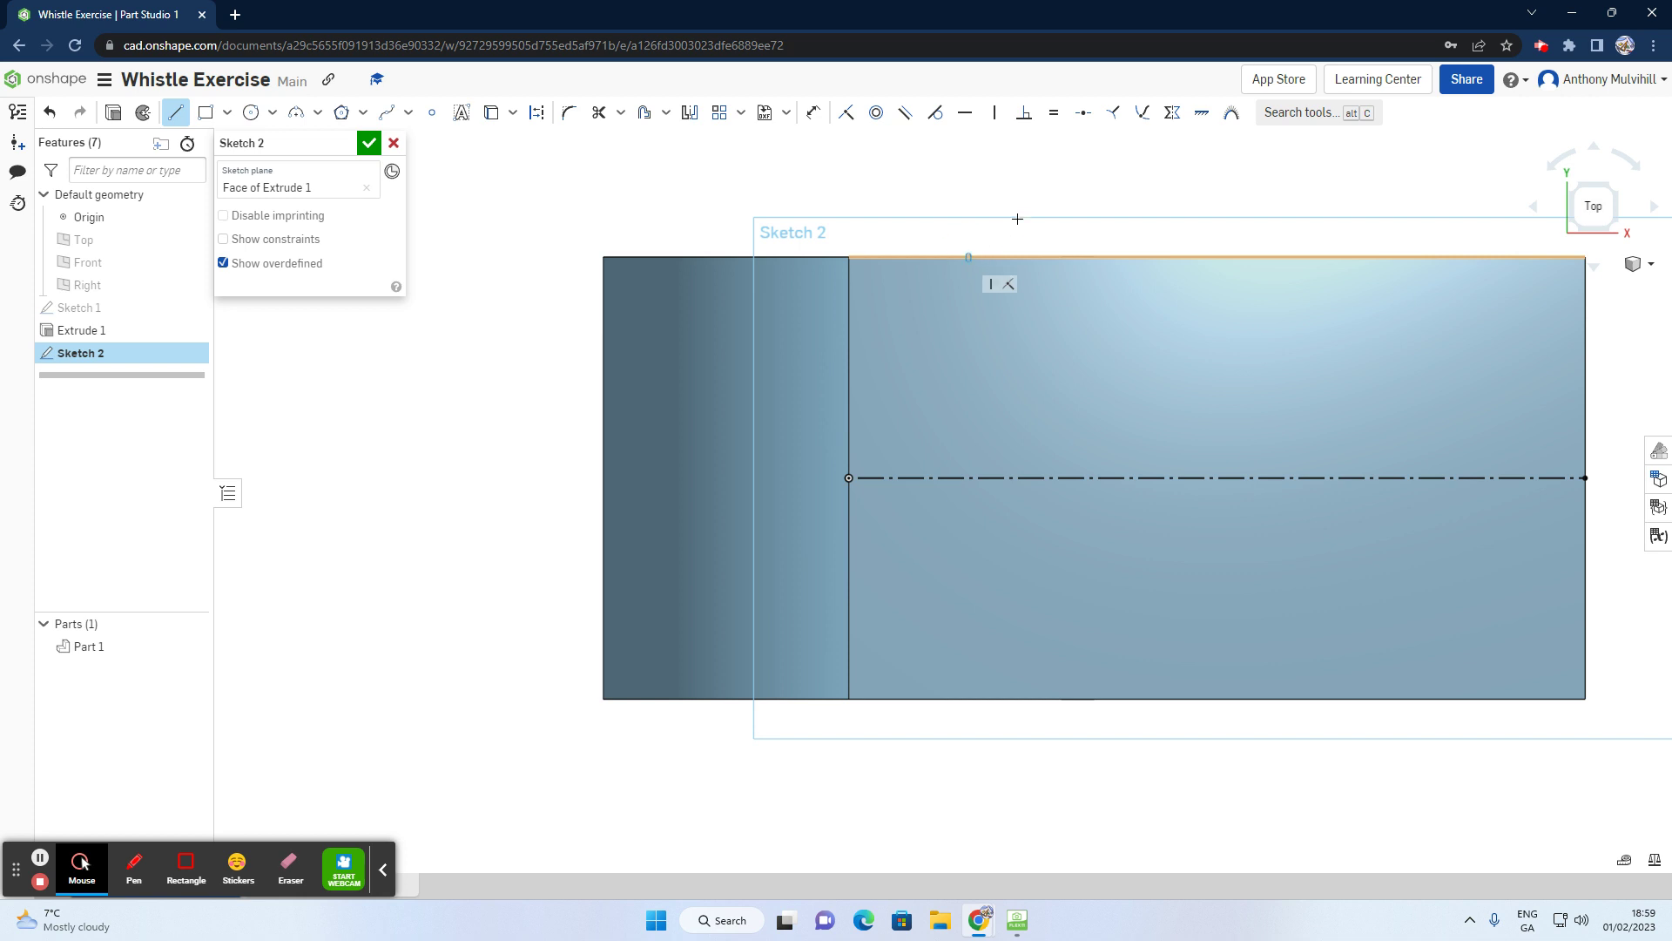
pyautogui.moveTo(970, 256); pyautogui.dragTo(1209, 207)
pyautogui.moveTo(1336, 208); pyautogui.dragTo(1584, 256)
pyautogui.click(1585, 256)
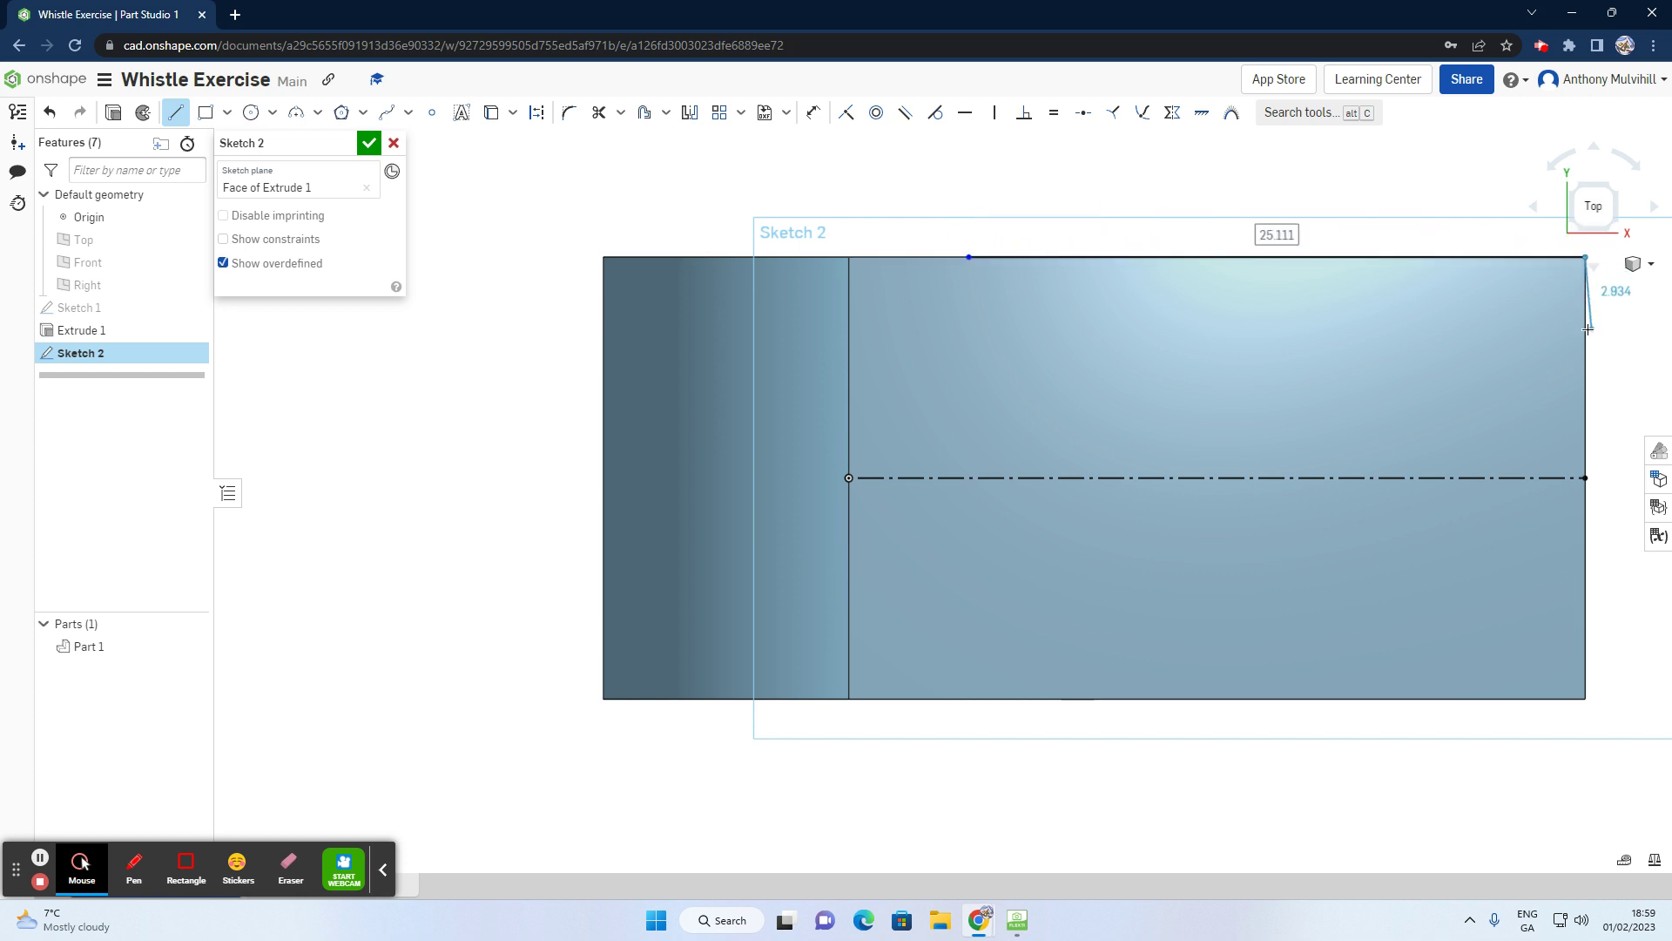
pyautogui.click(1585, 329)
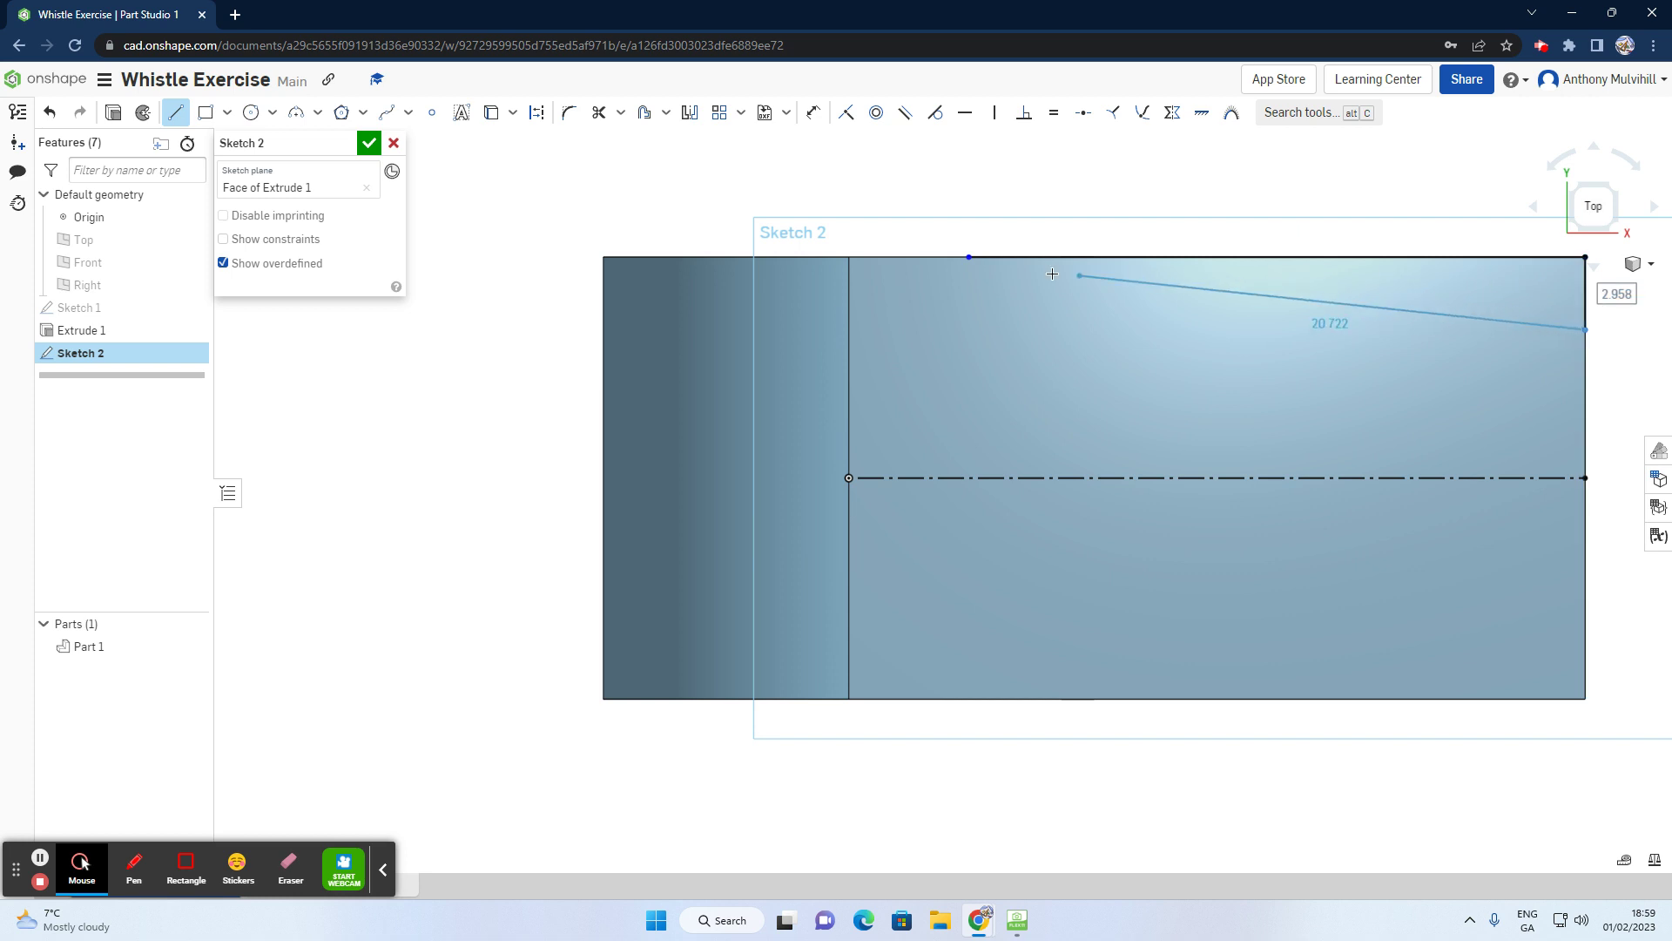
pyautogui.click(970, 255)
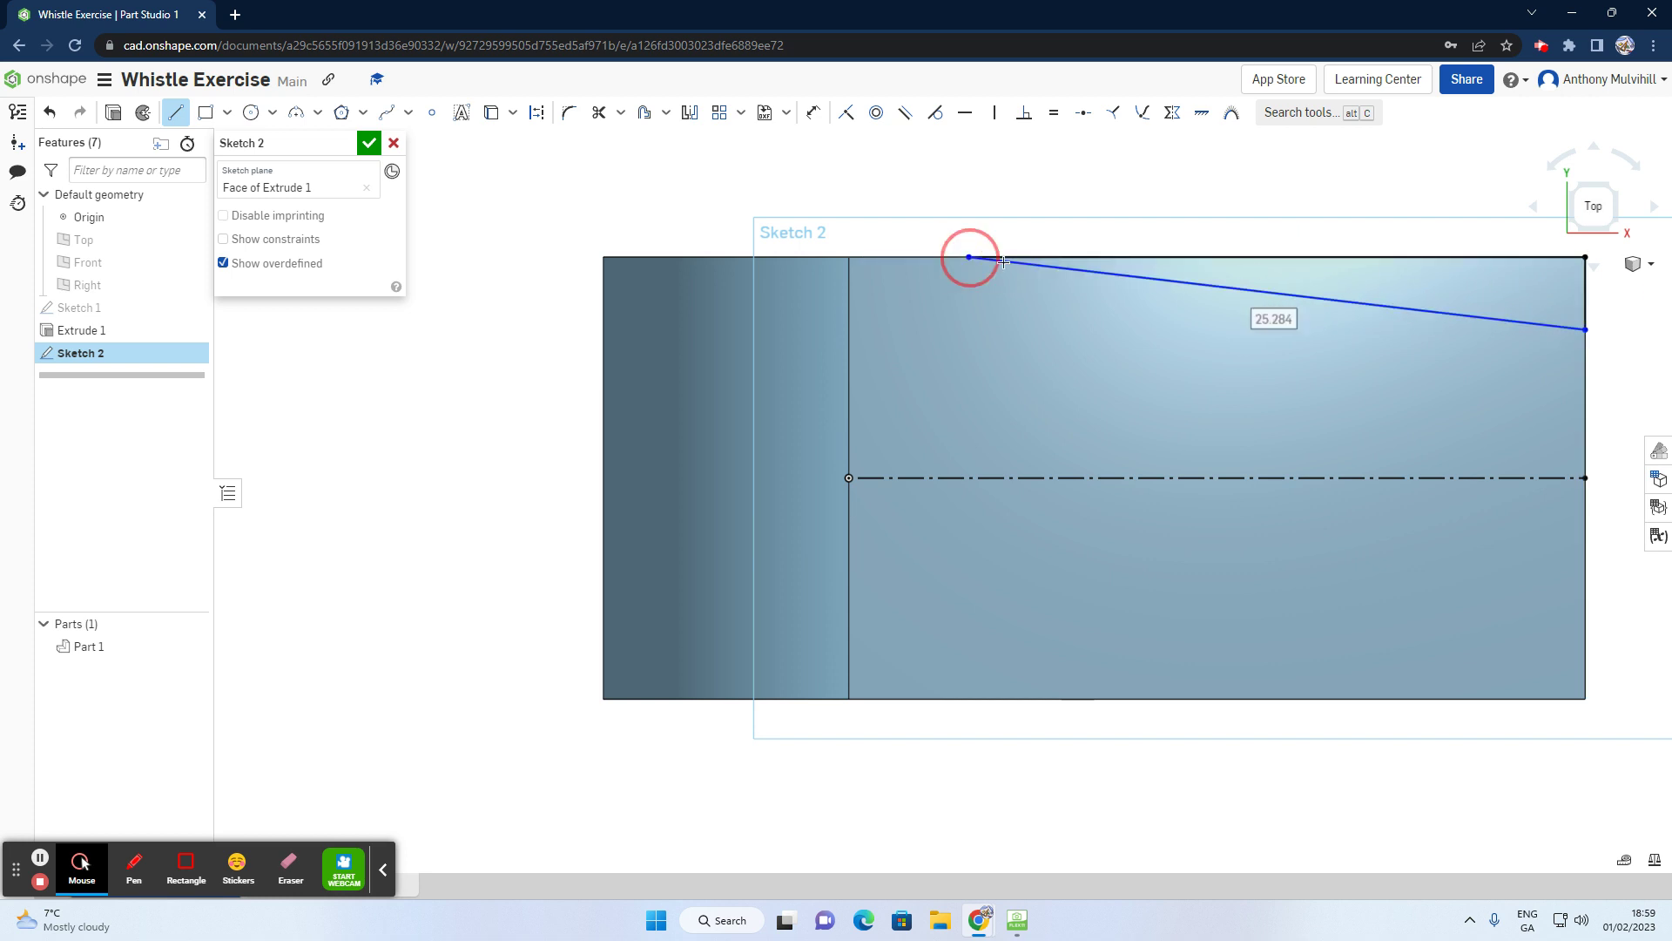
# Step: Dimension the triangle's side along the mouthpiece's long edge to 20 mm
pyautogui.scroll(-2, 1639, 329)
pyautogui.scroll(3, 1620, 320)
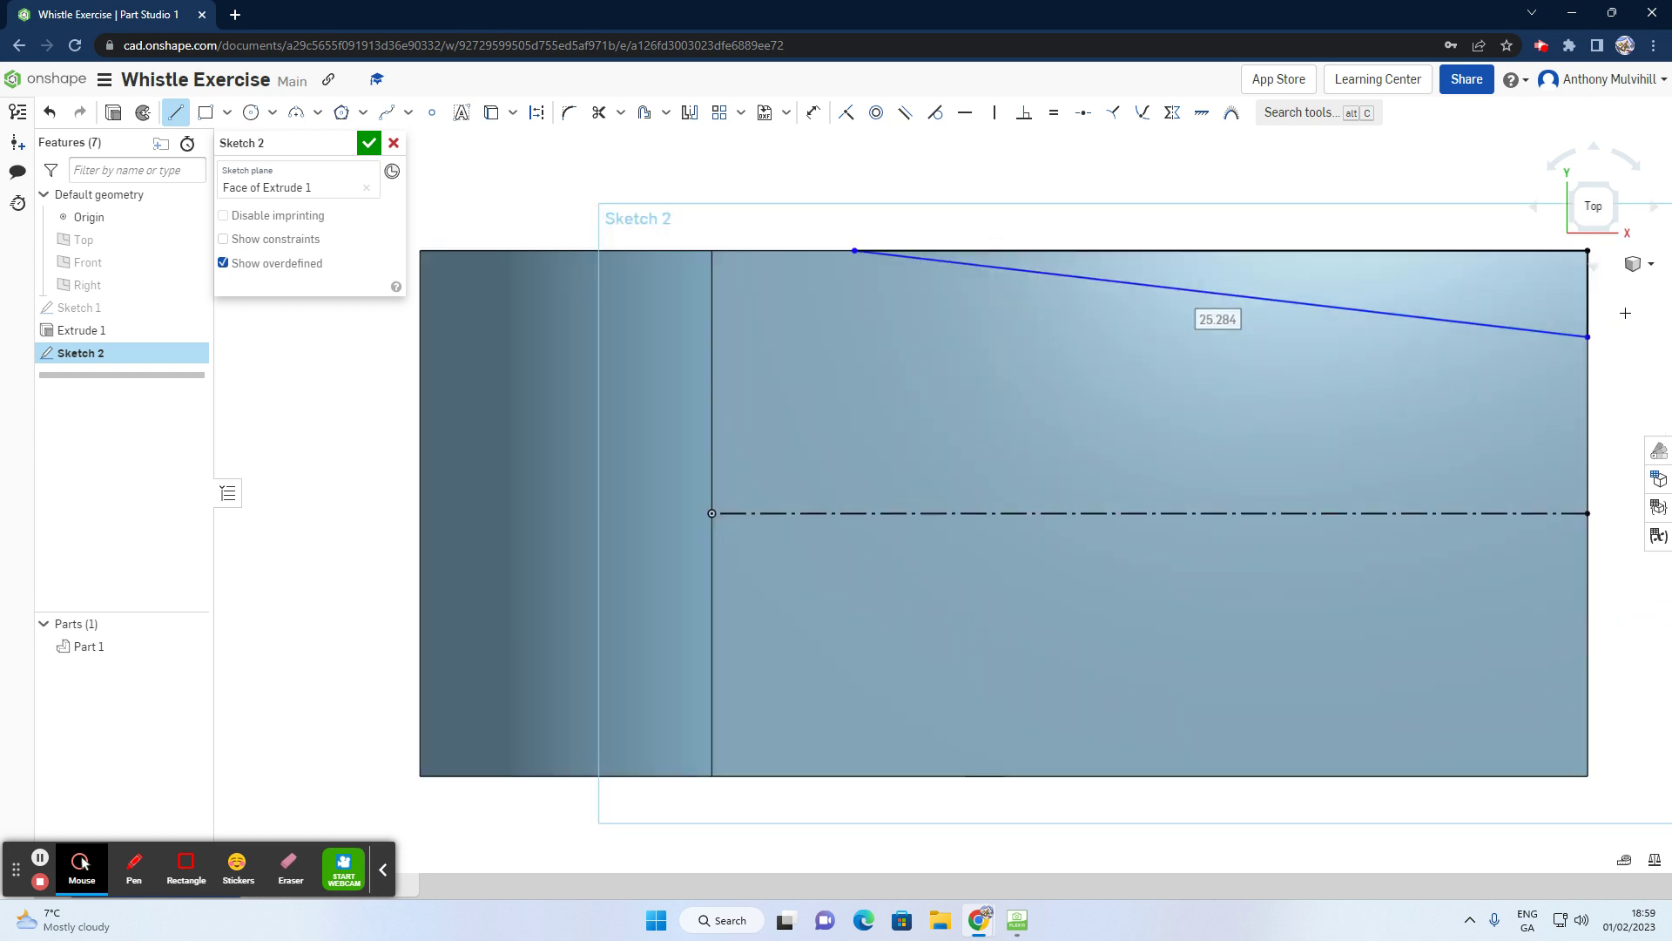
pyautogui.scroll(-1, 1625, 312)
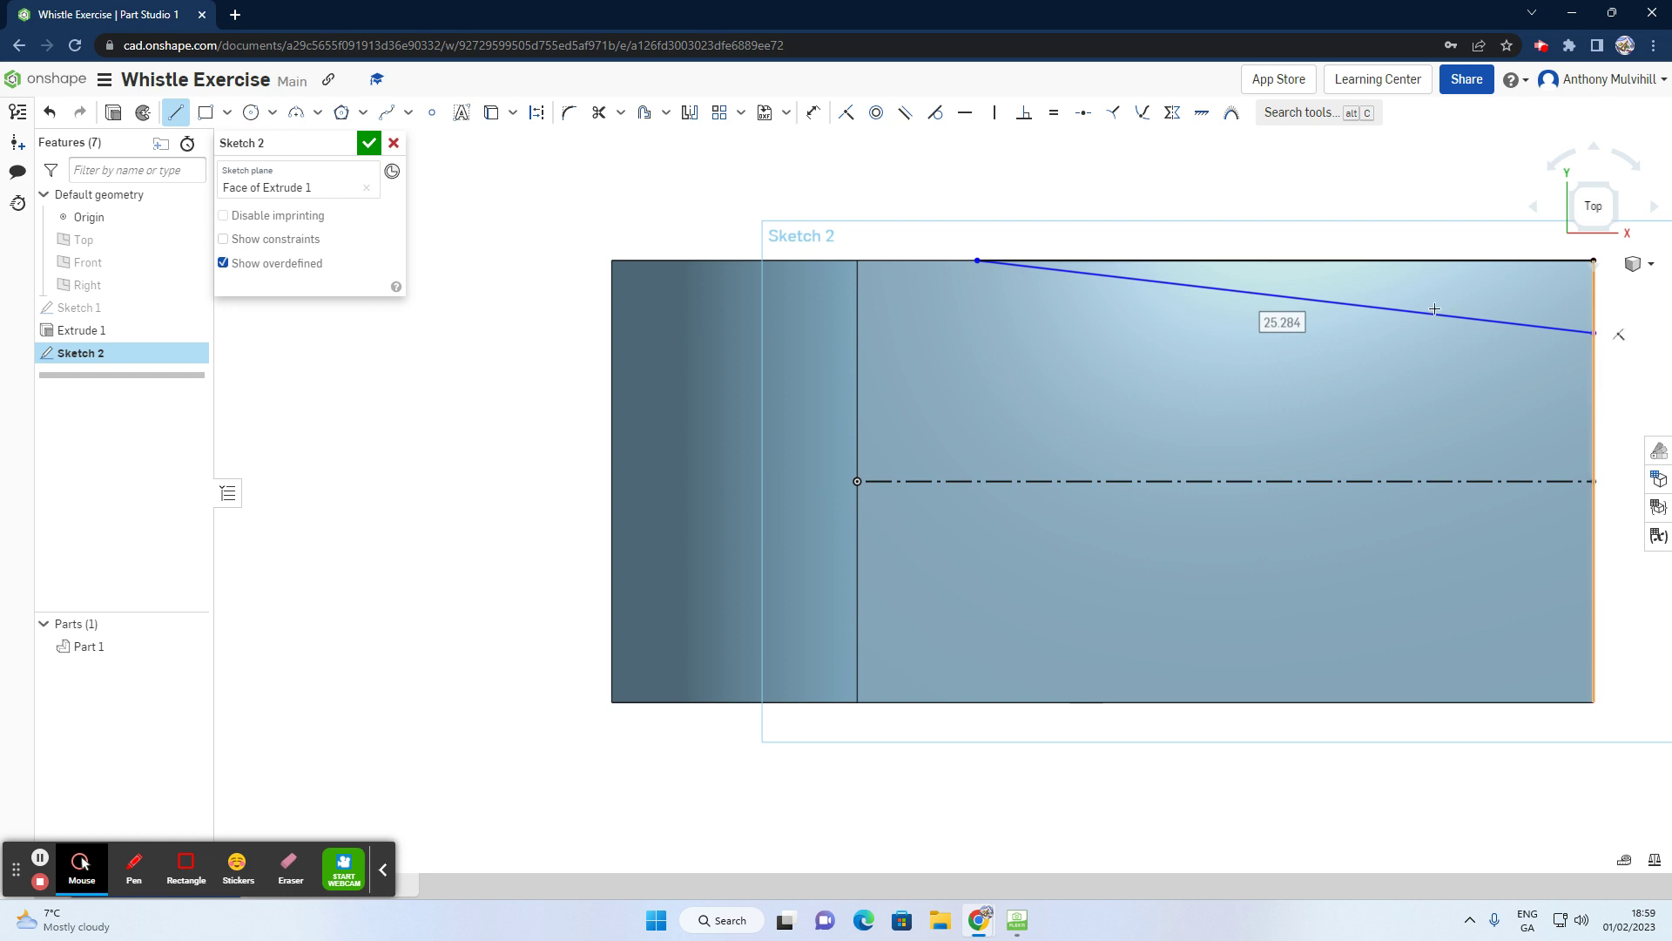
pyautogui.click(808, 115)
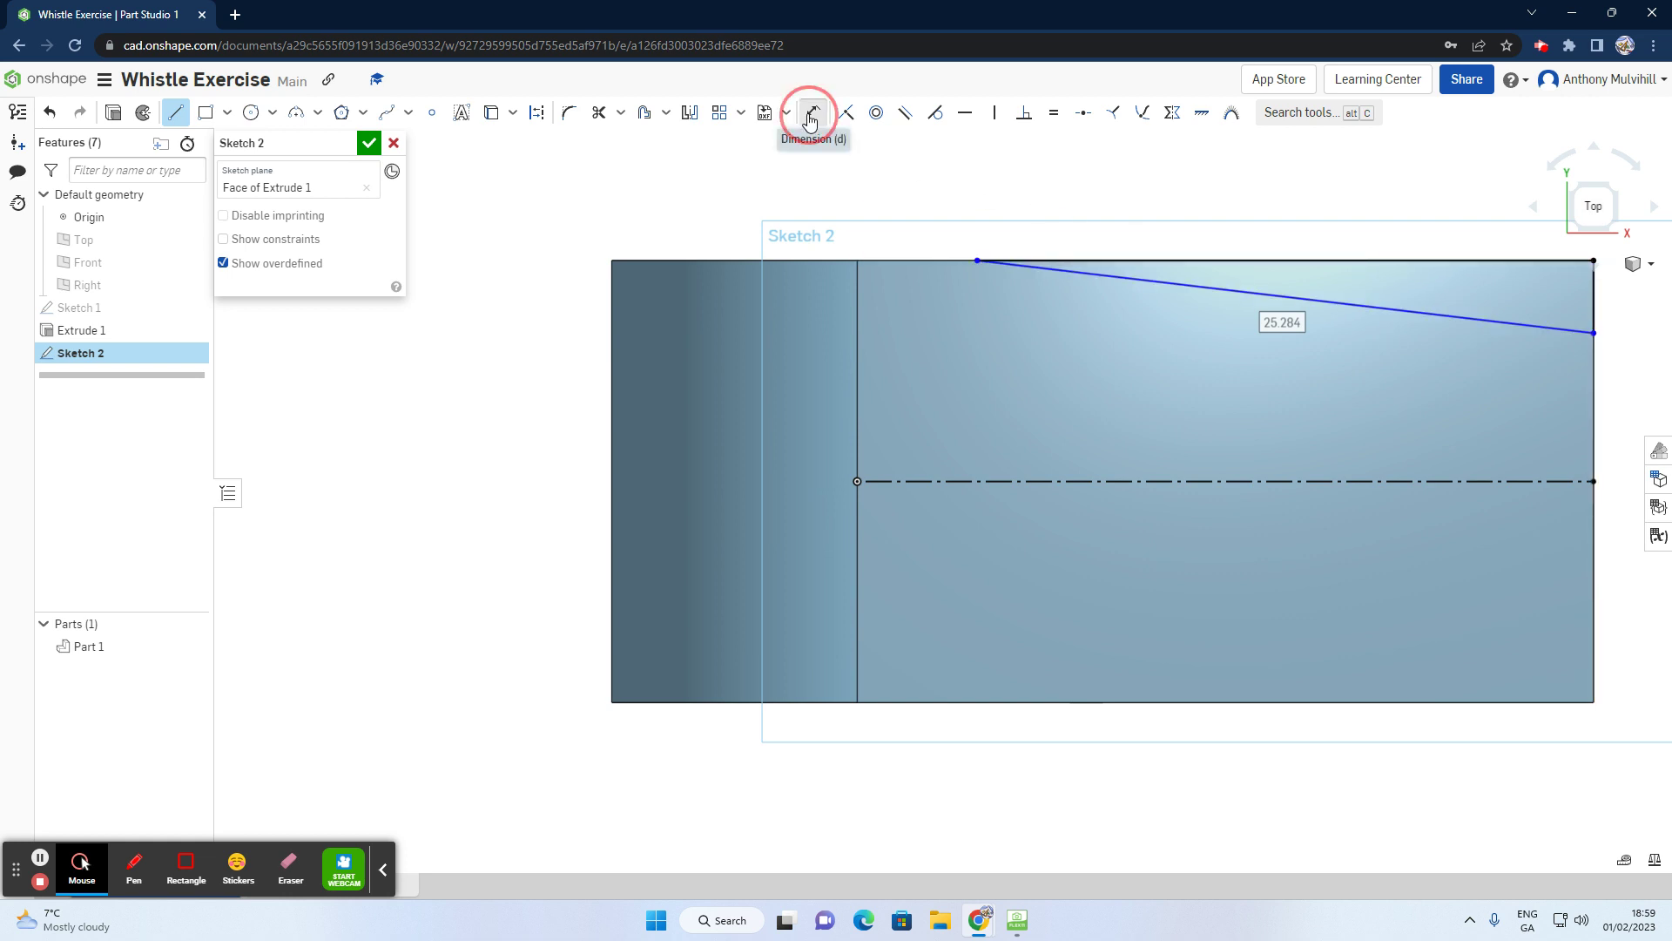
pyautogui.click(1326, 260)
pyautogui.click(1317, 197)
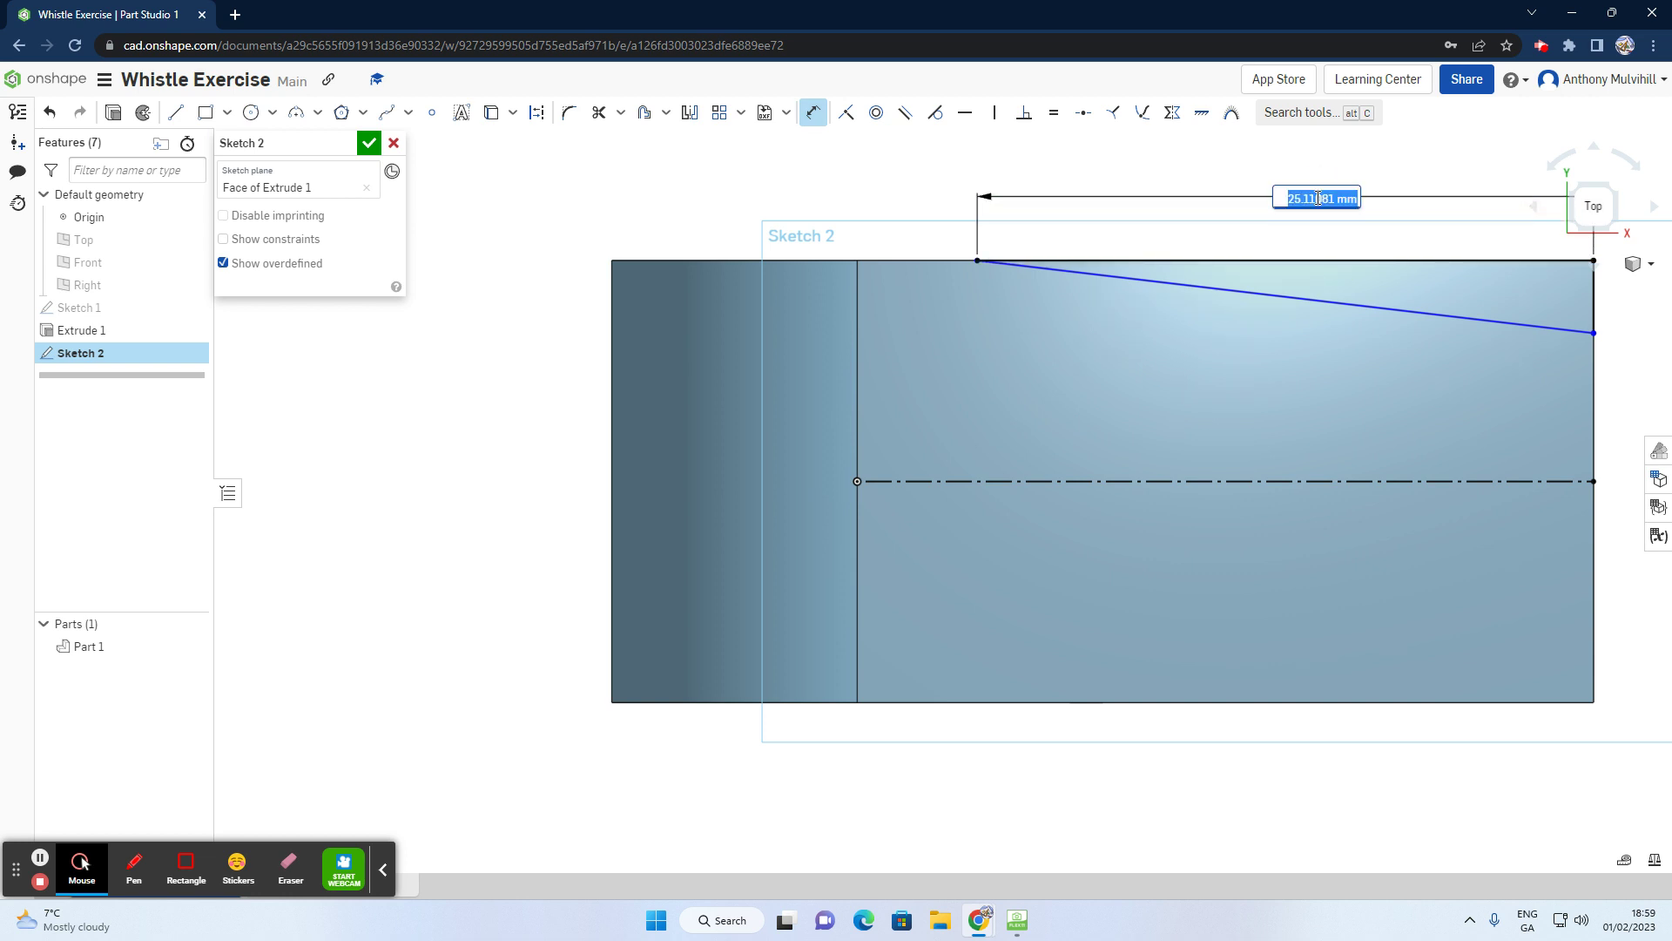
pyautogui.write('20')
pyautogui.press('Return')
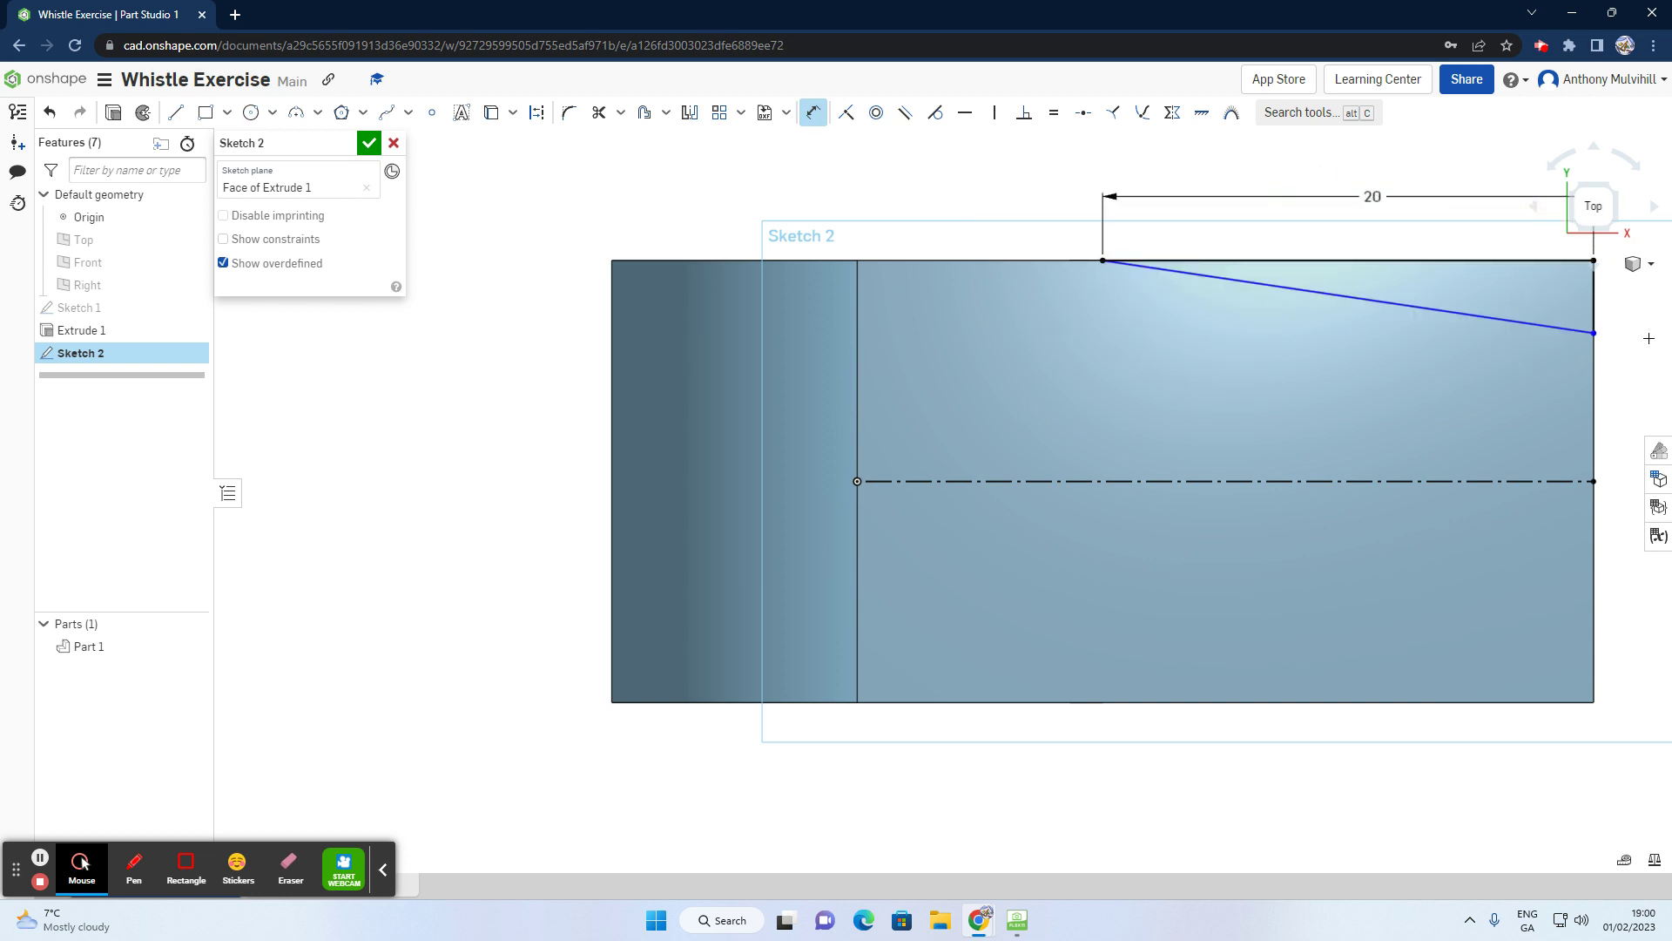
# Step: Dimension the triangle's short side along the mouthpiece's end edge to 1.5 mm
pyautogui.scroll(-2, 1641, 278)
pyautogui.scroll(4, 1642, 279)
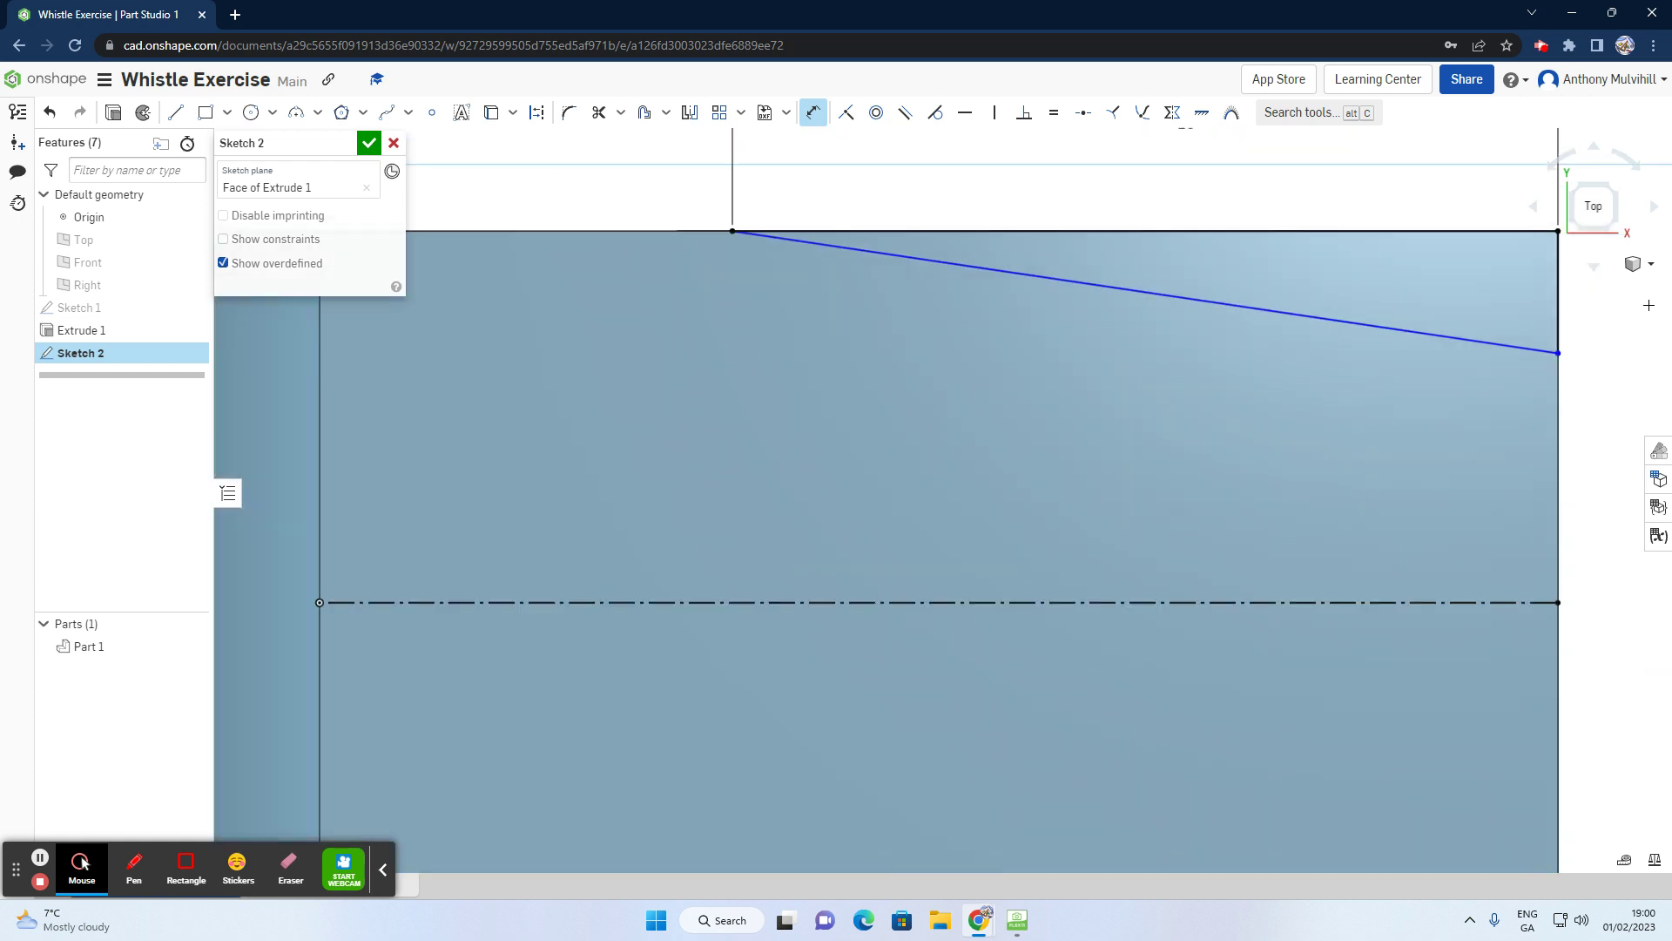
pyautogui.scroll(-2, 1642, 279)
pyautogui.click(1594, 205)
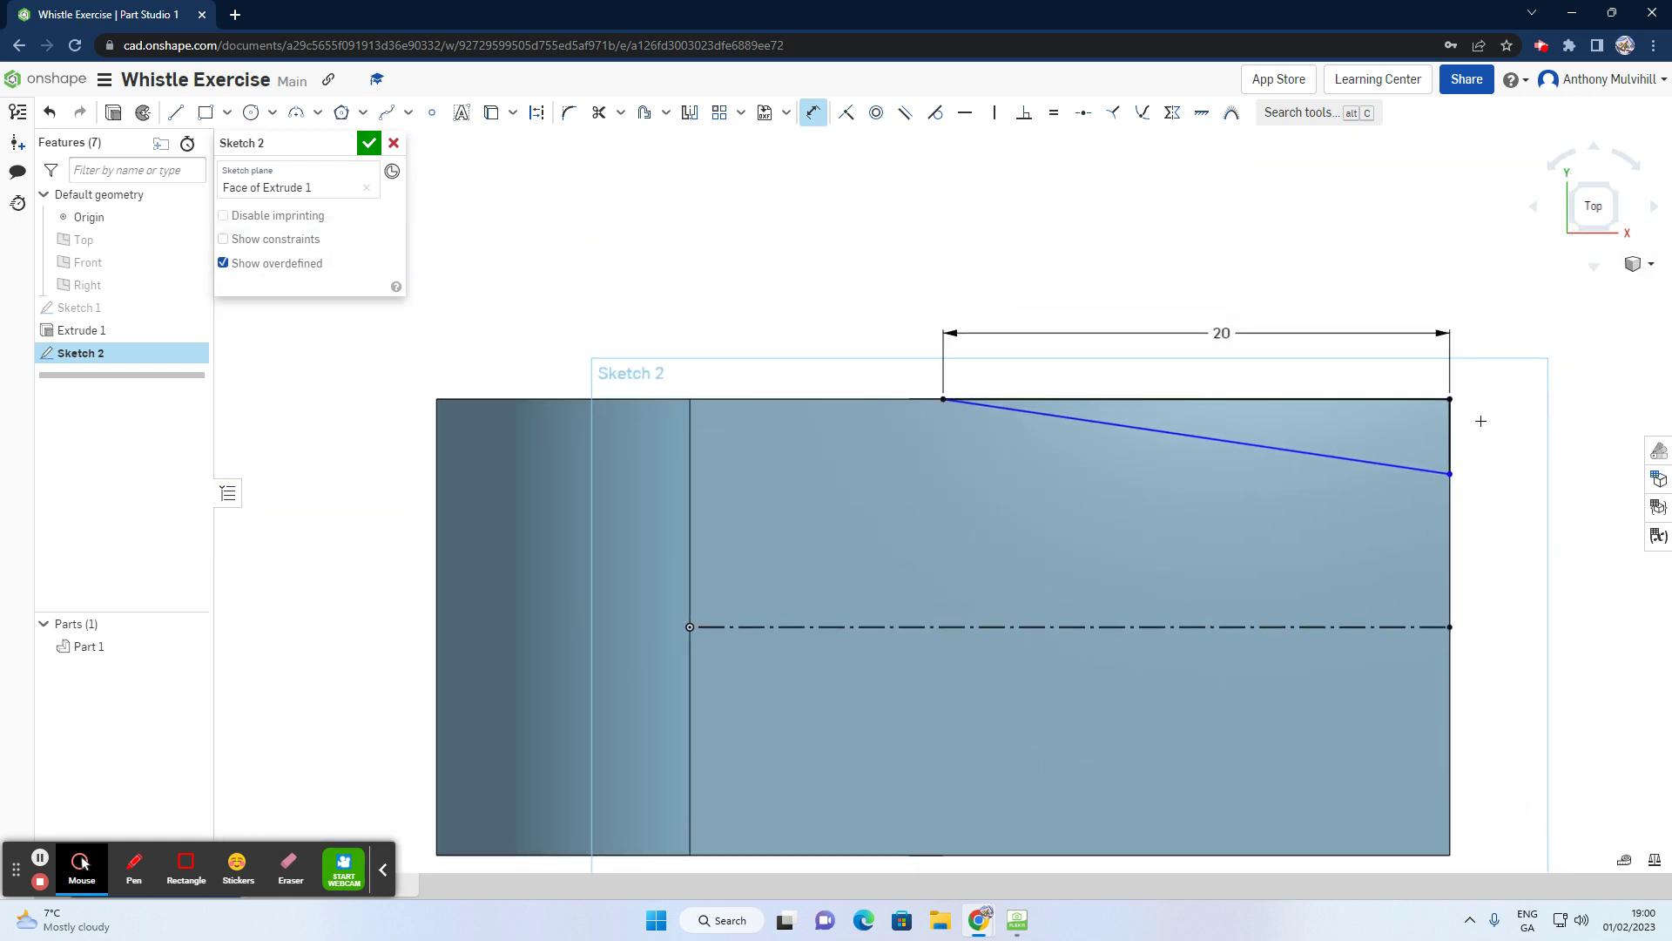
pyautogui.click(1453, 438)
pyautogui.click(1514, 437)
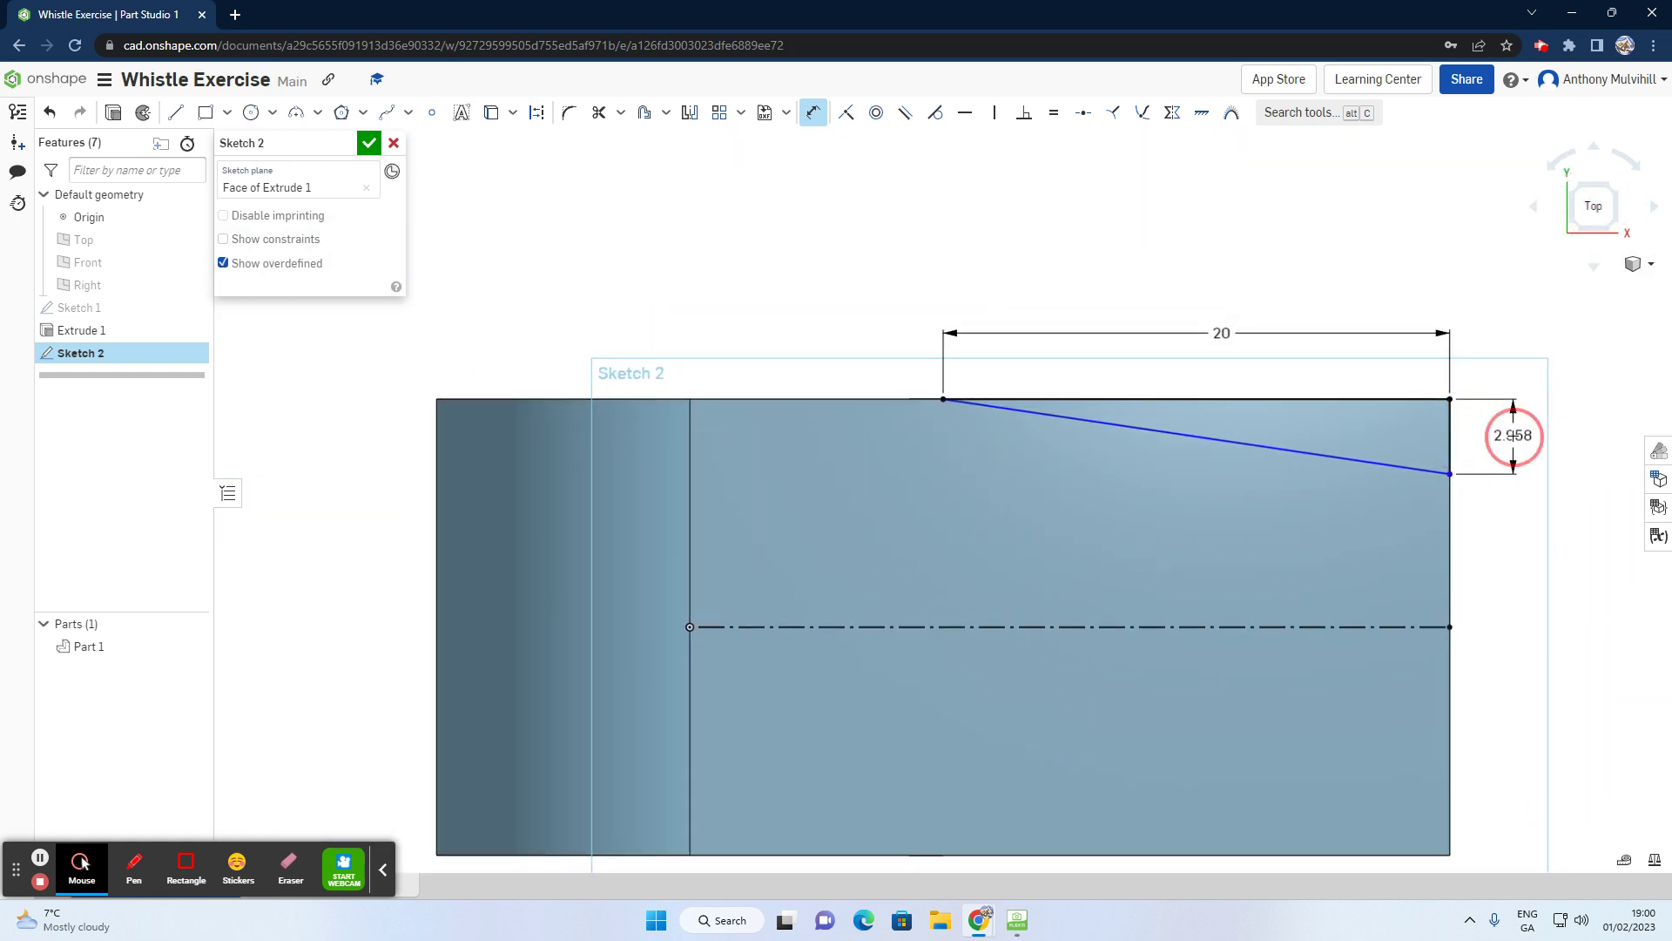
pyautogui.write('1.5')
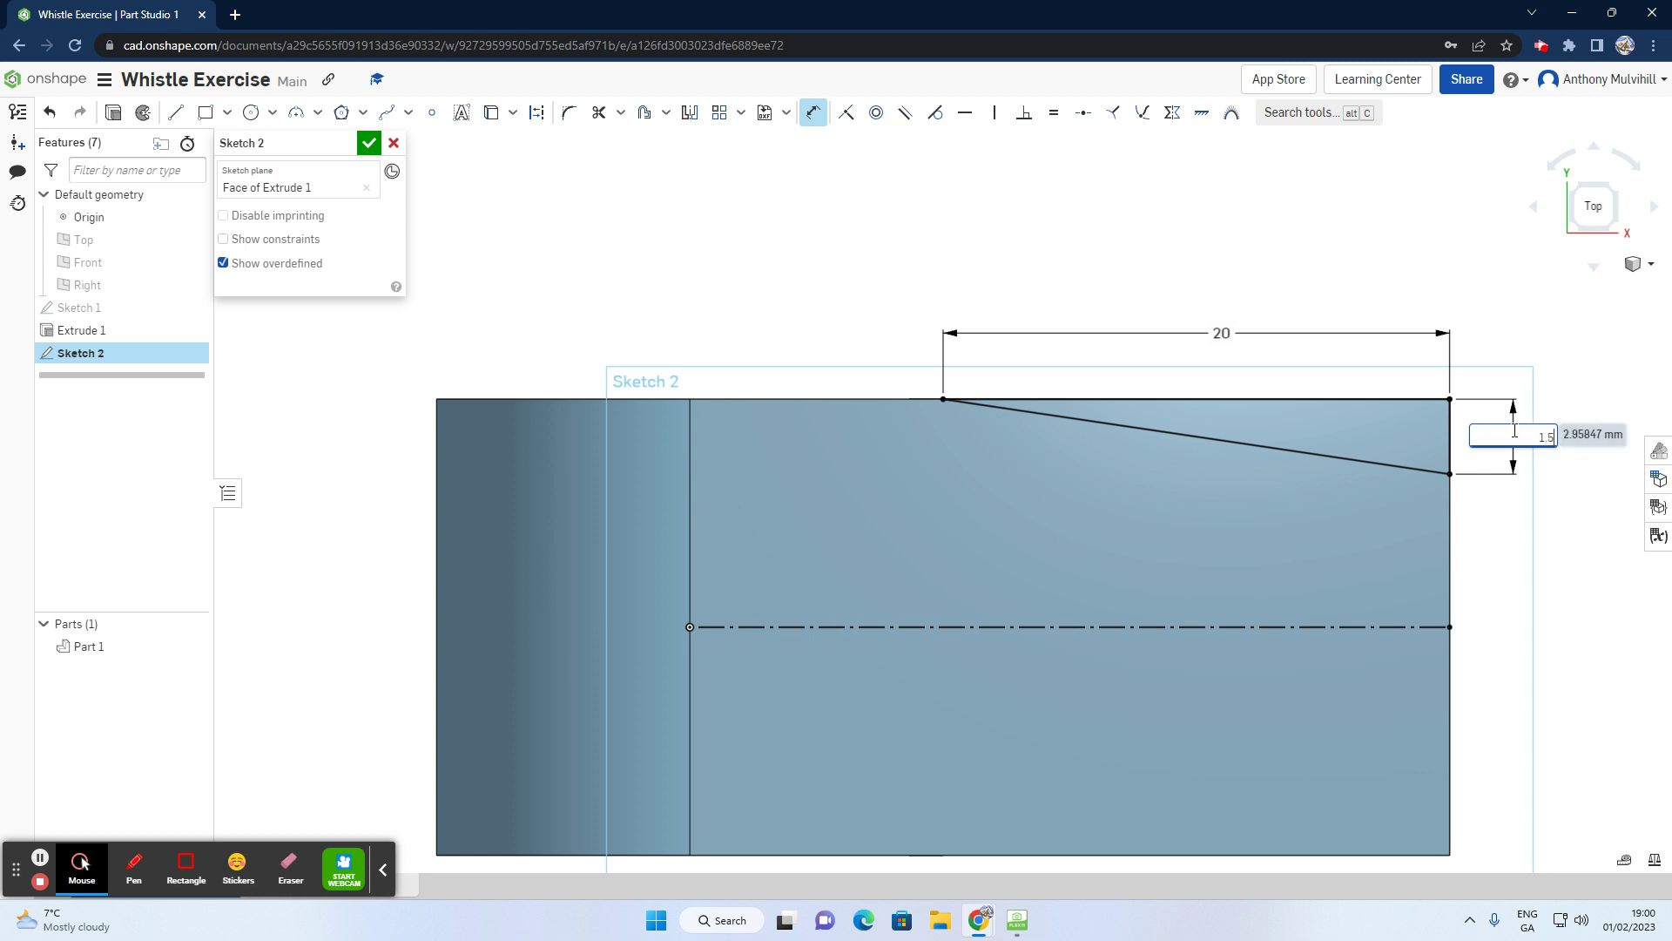
pyautogui.press('Return')
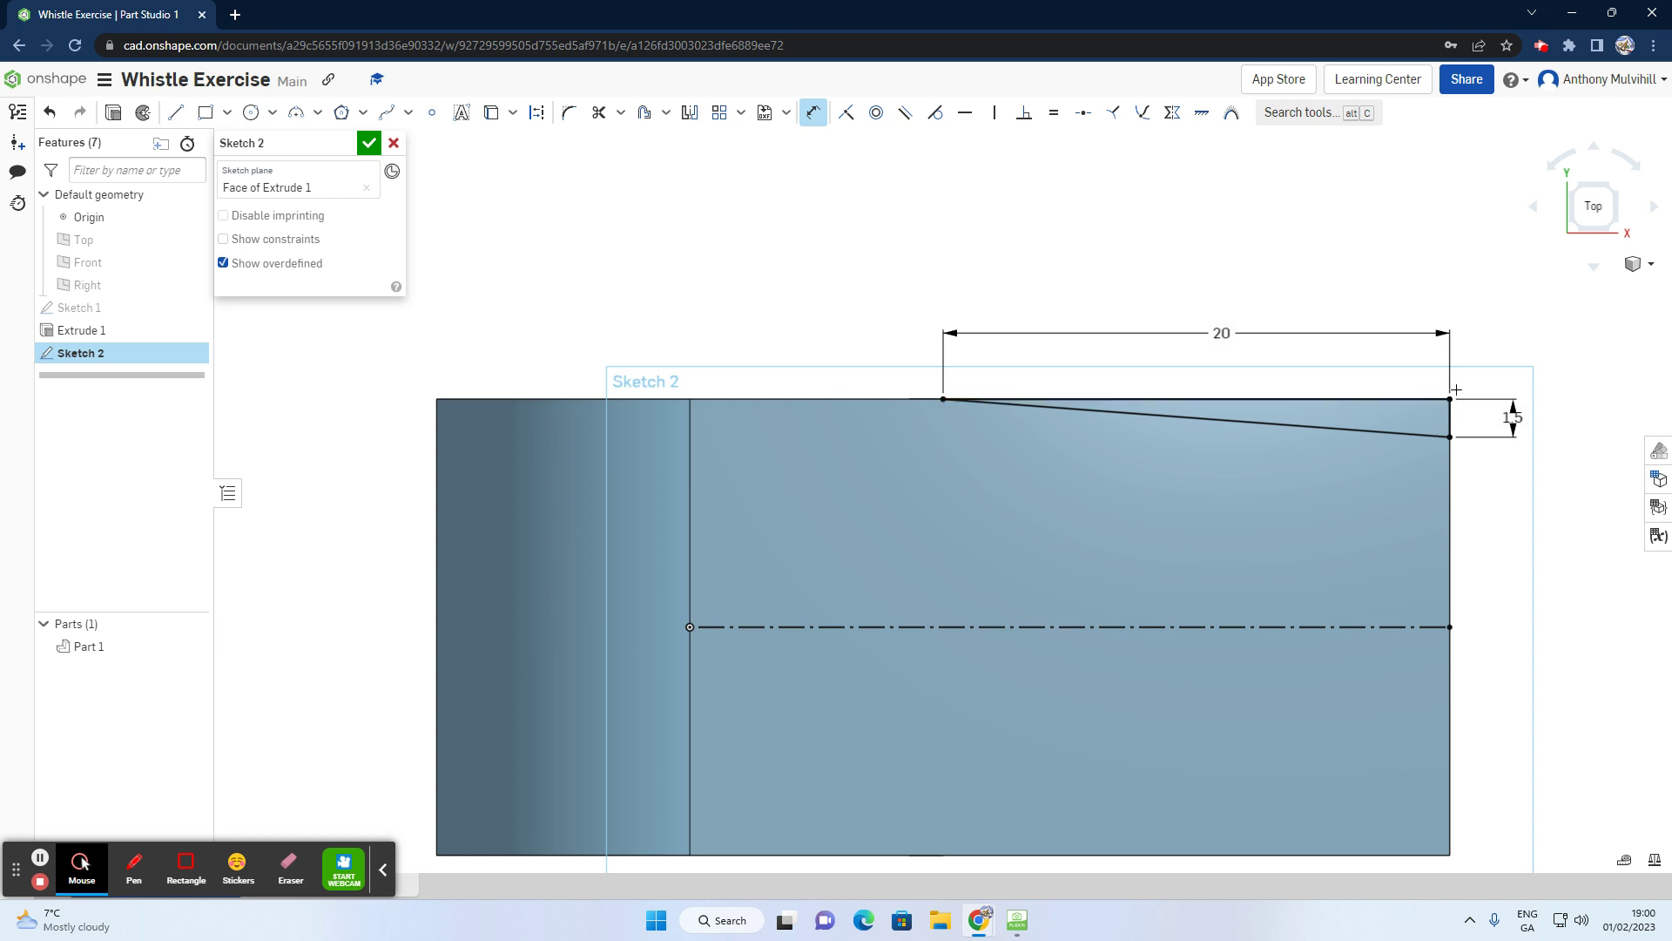
# Step: Mirror the triangle's three lines about the construction centreline and accept the sketch
pyautogui.scroll(-3, 1145, 551)
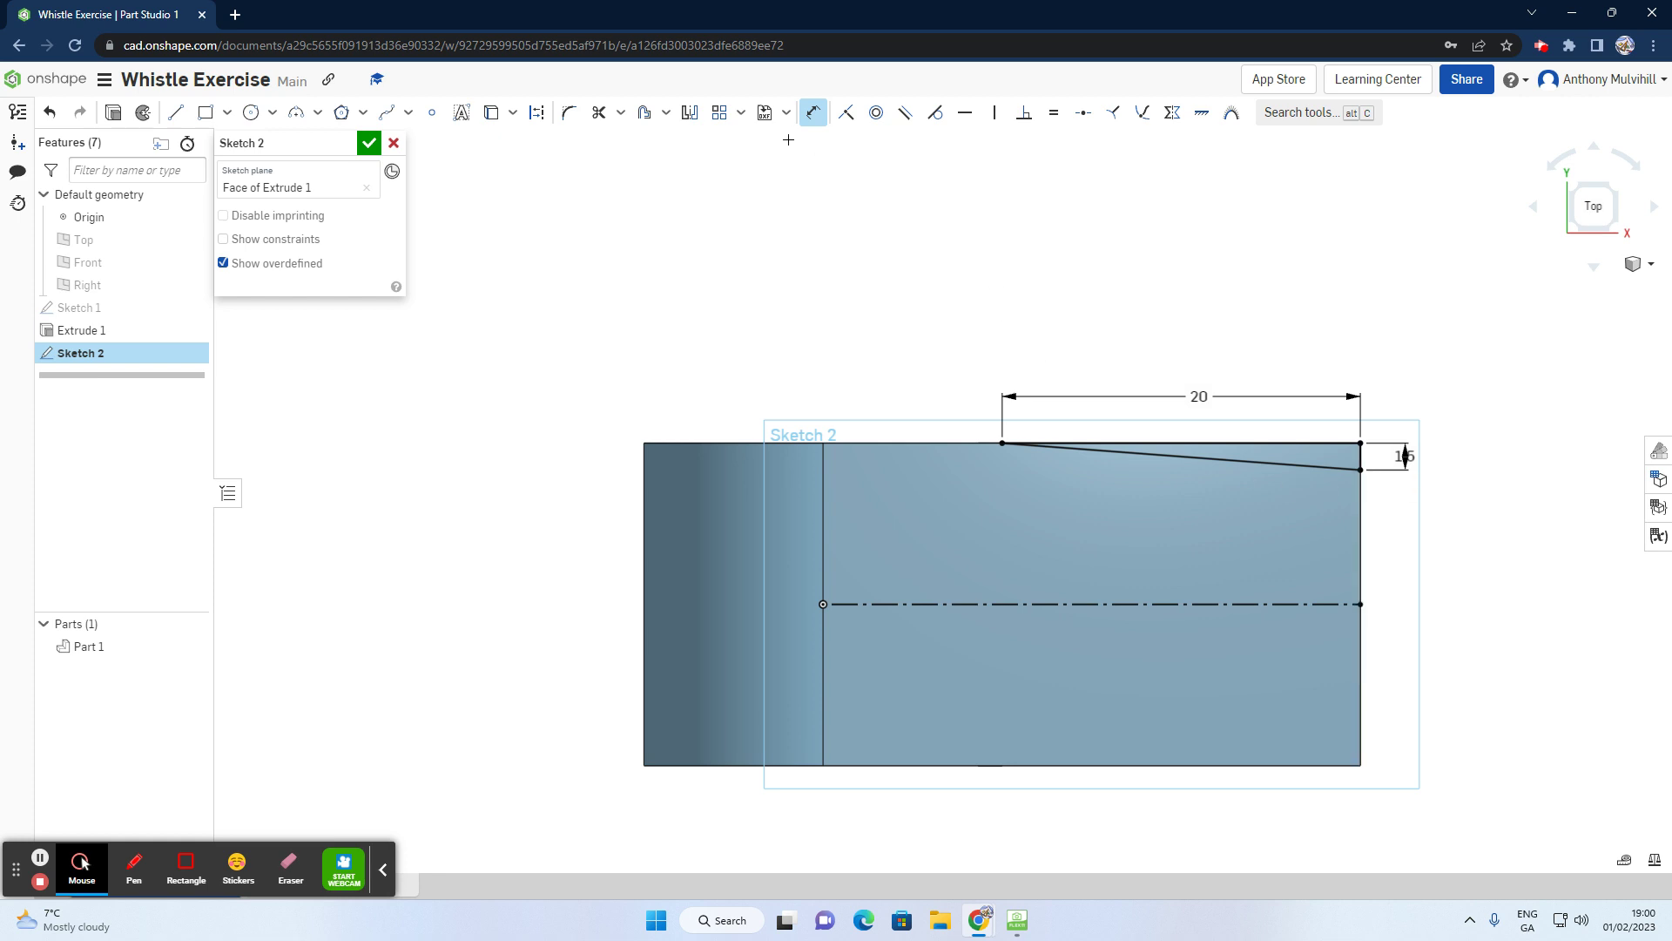
pyautogui.click(690, 114)
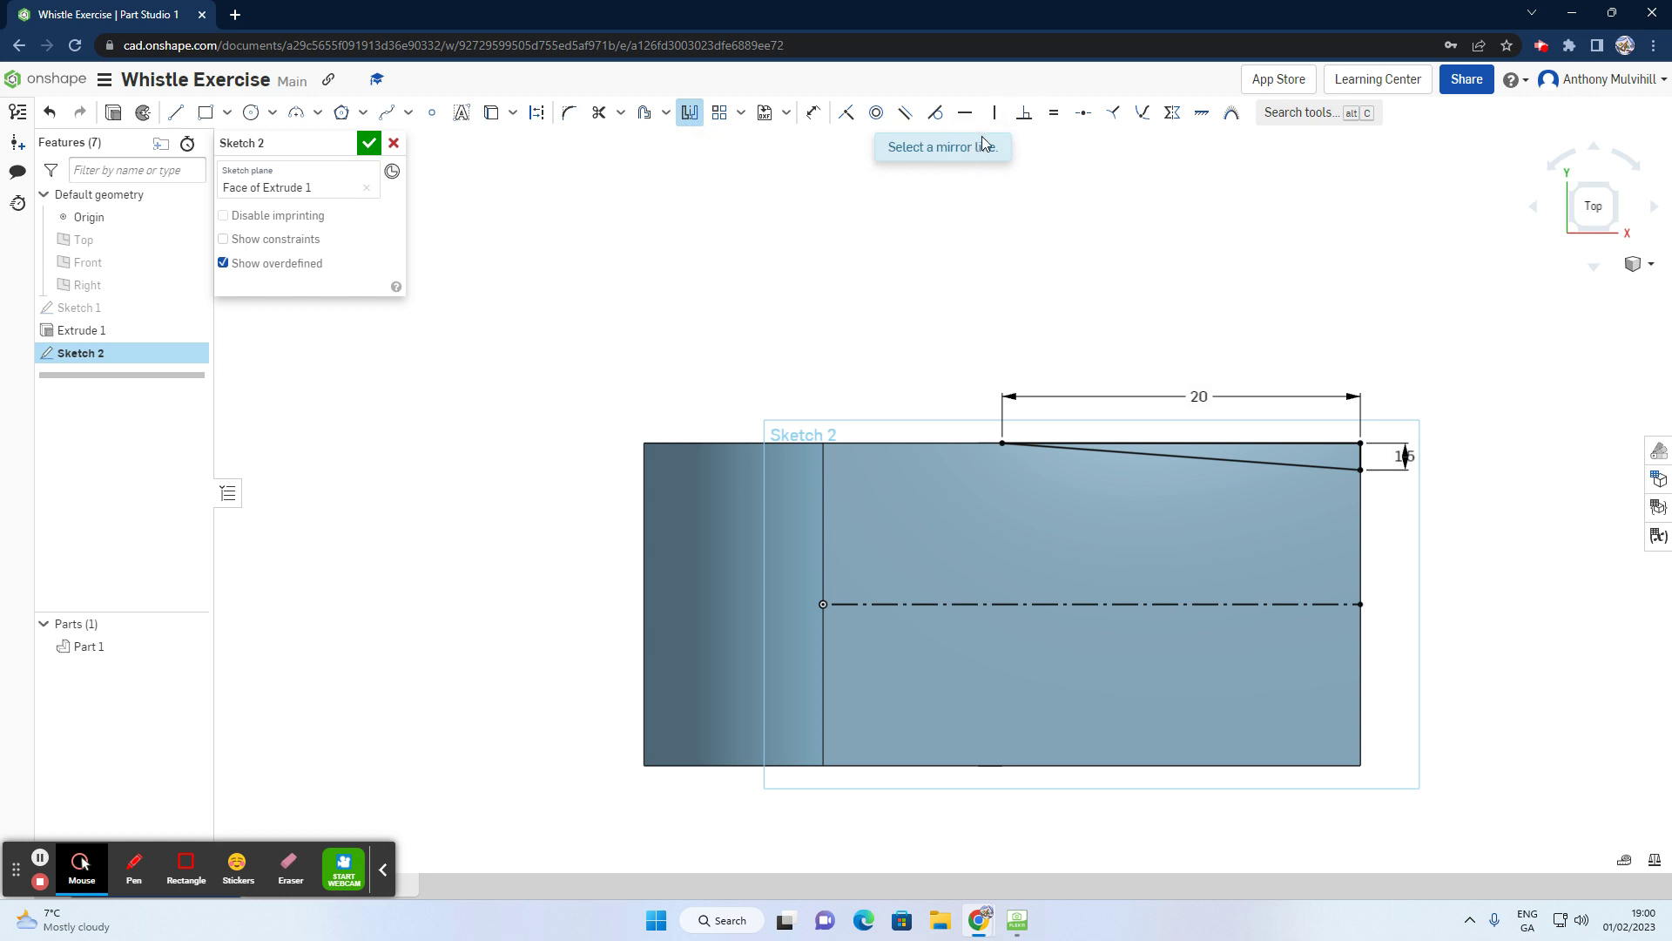
pyautogui.click(1102, 604)
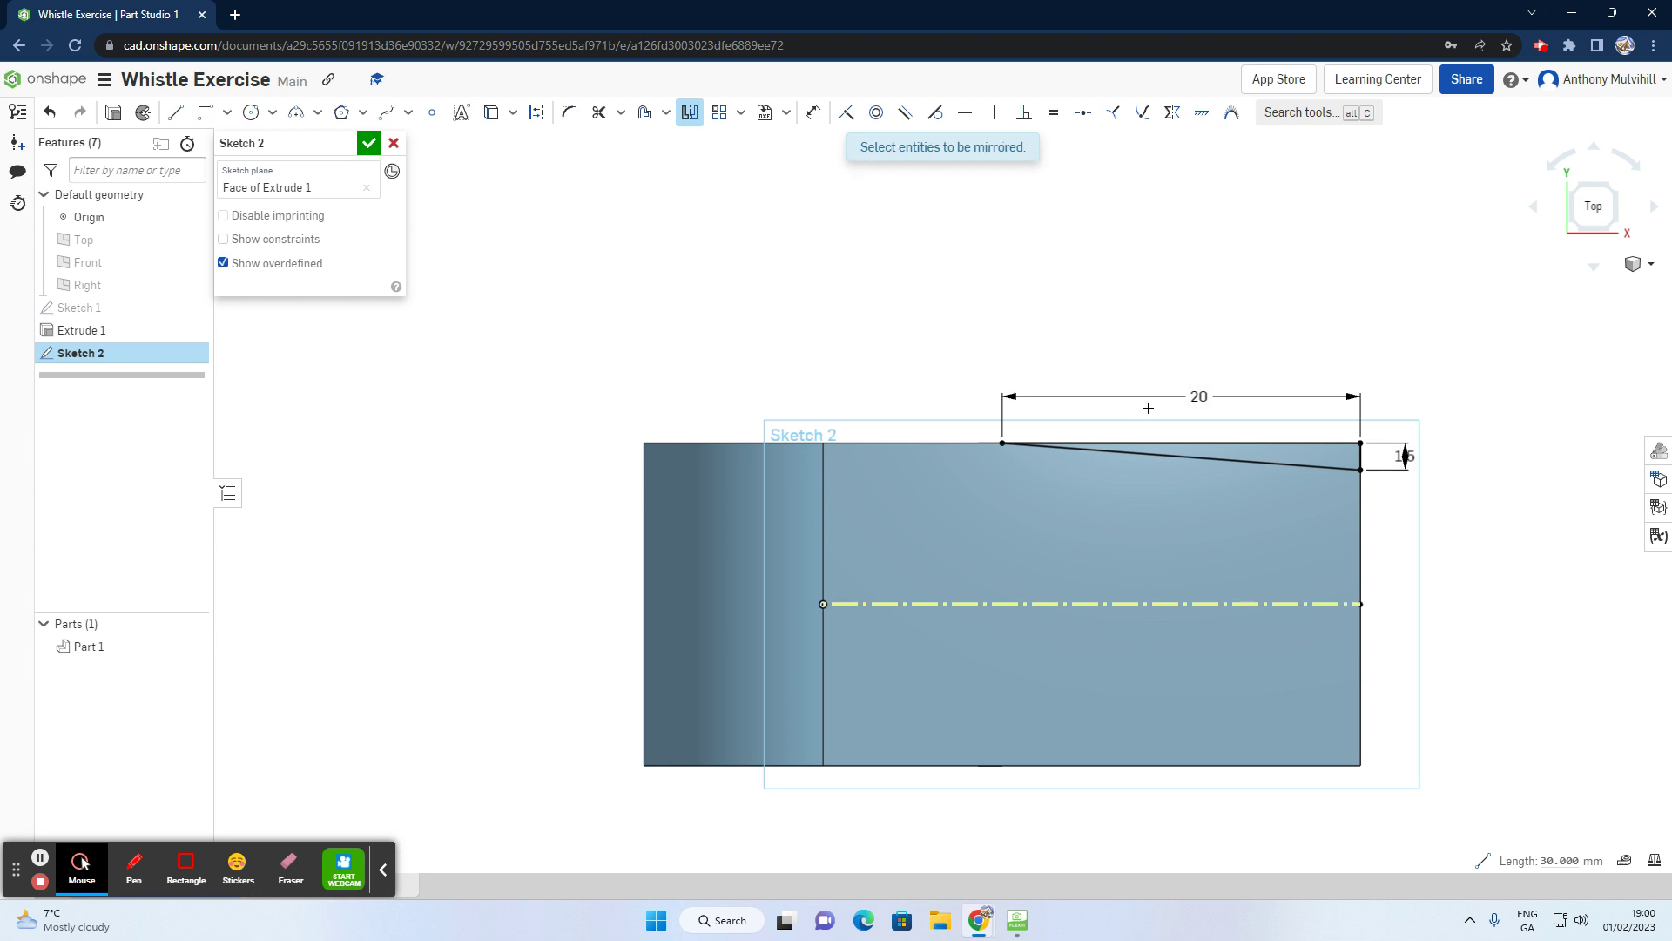
pyautogui.click(1245, 464)
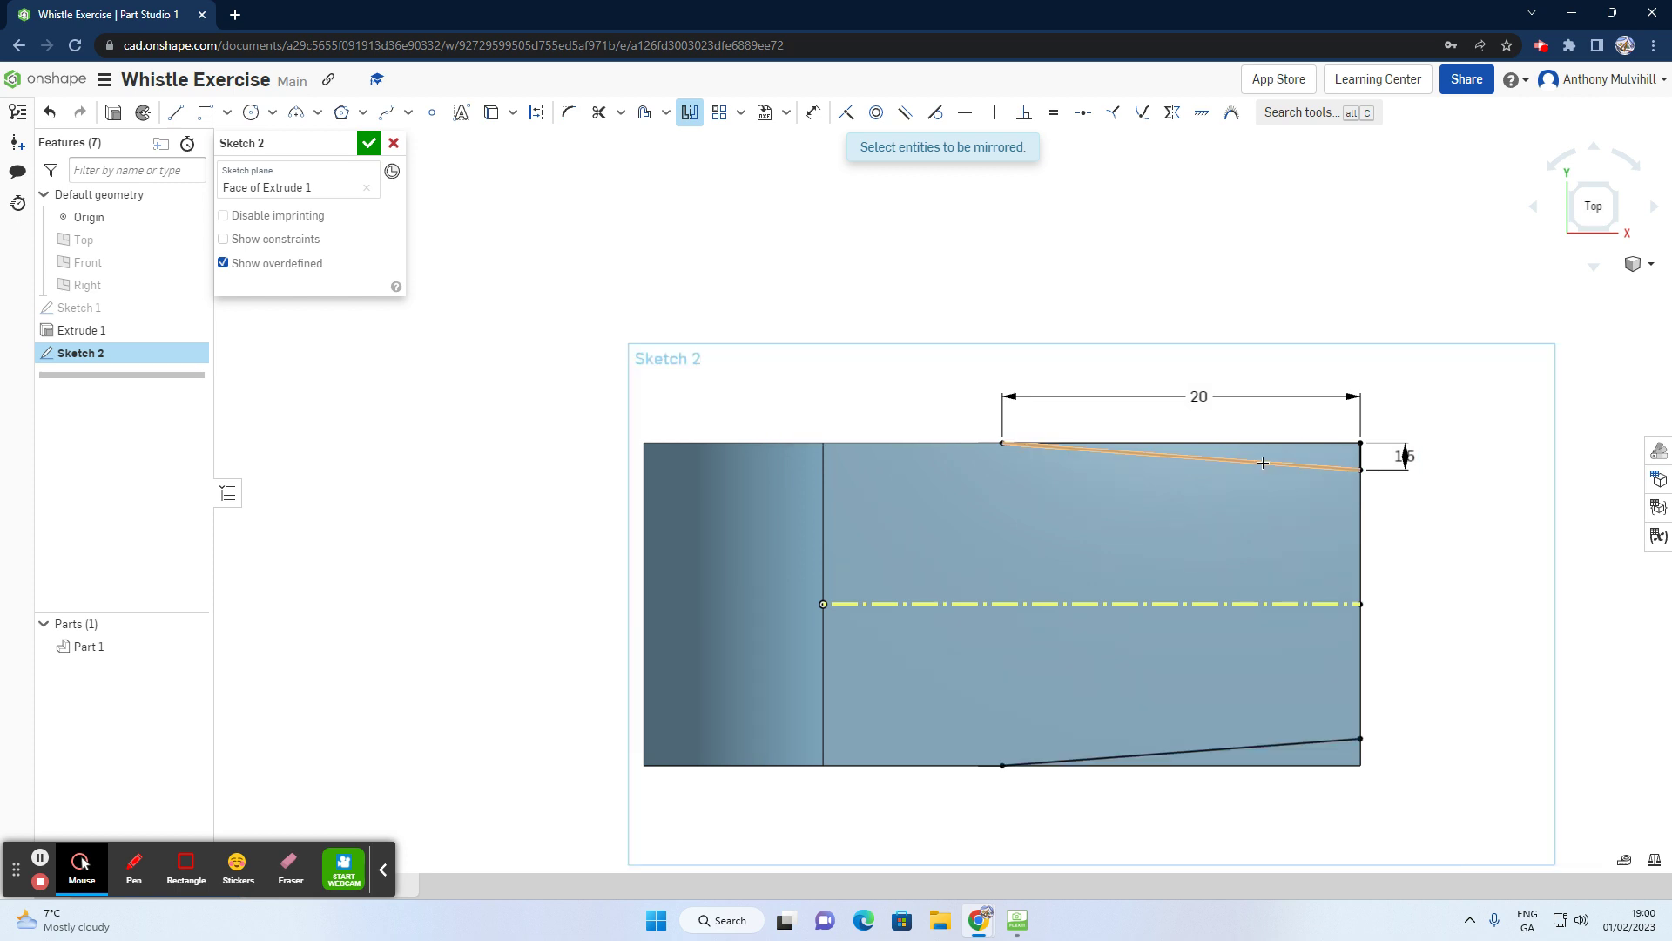
pyautogui.click(1358, 460)
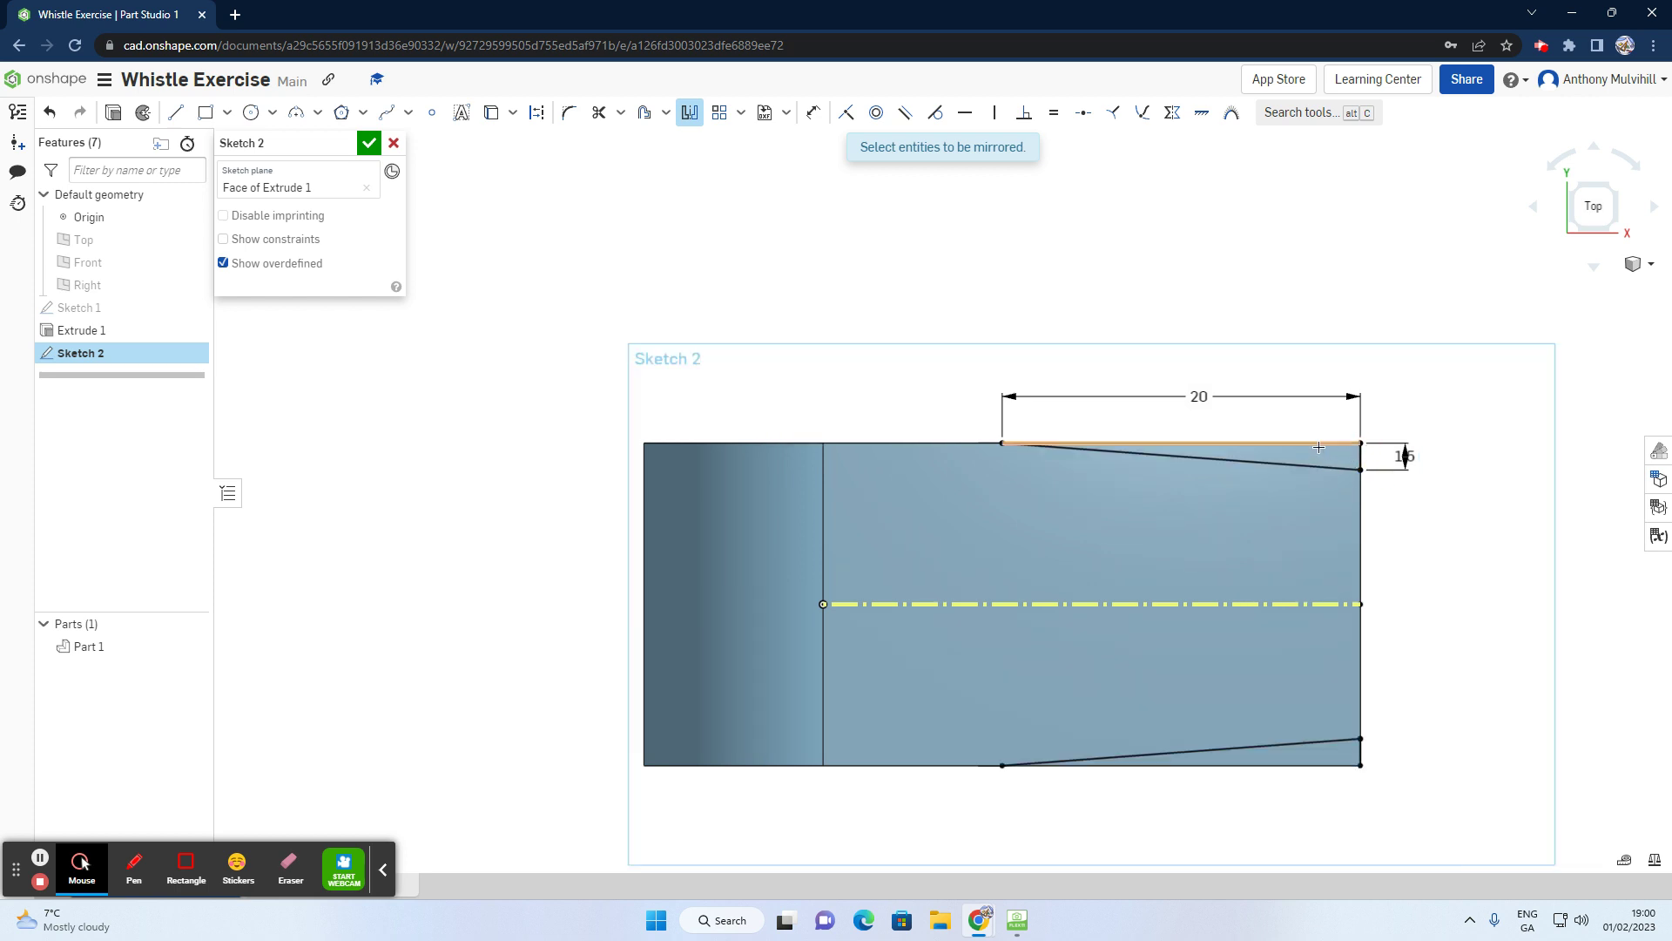
pyautogui.click(1319, 446)
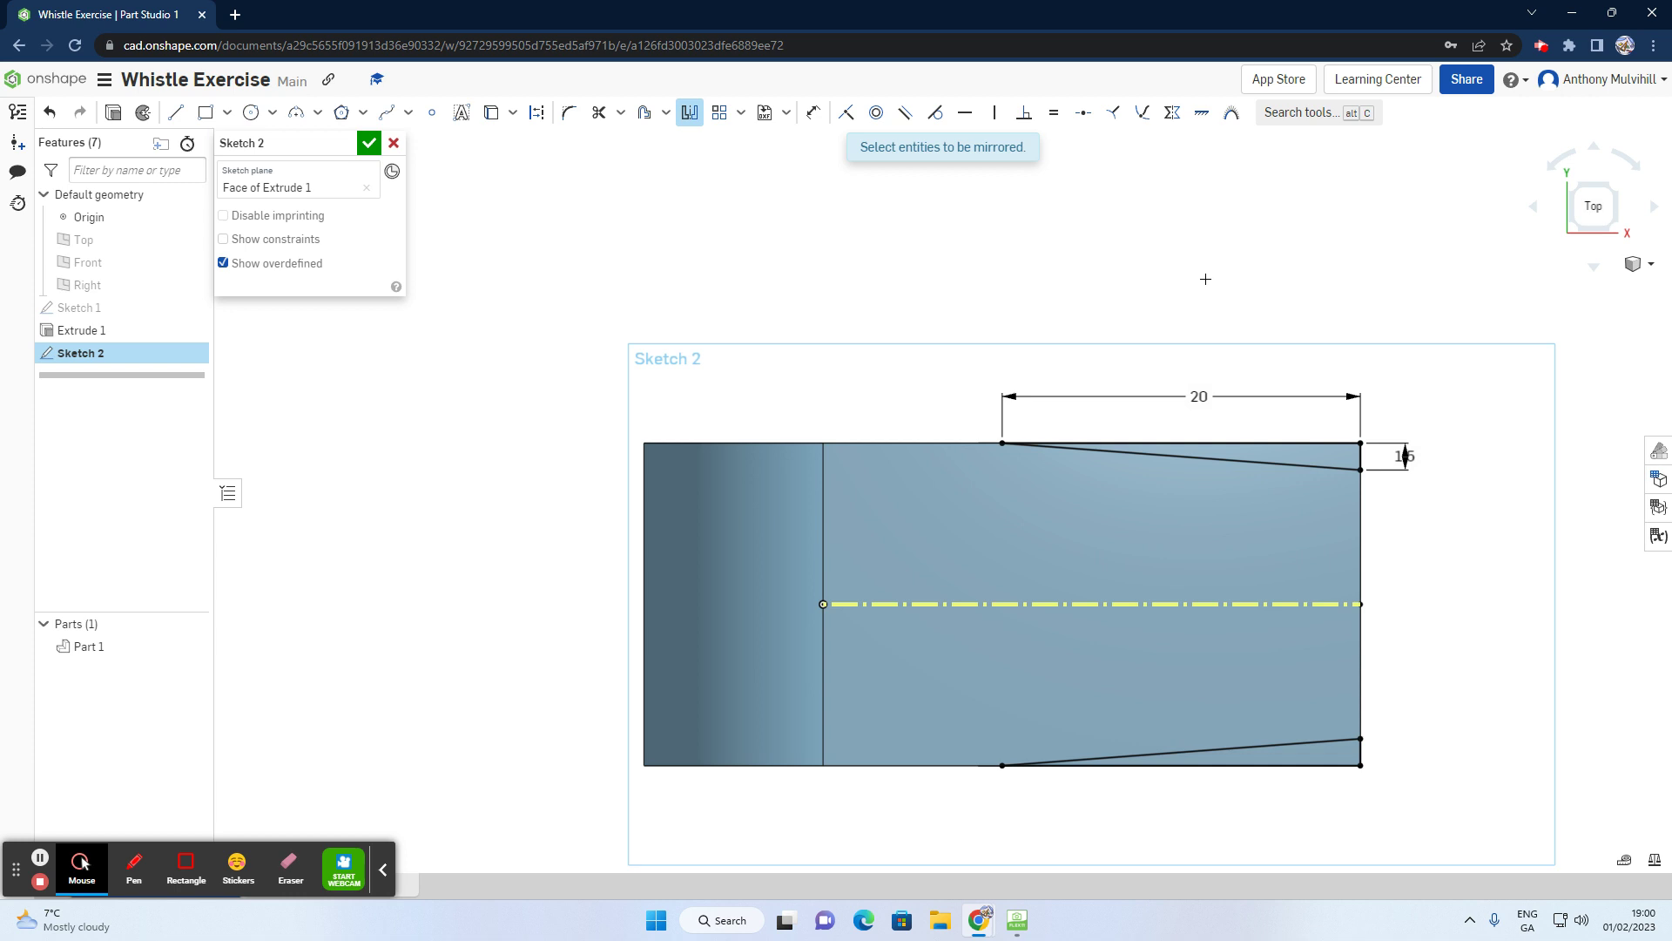
pyautogui.click(366, 144)
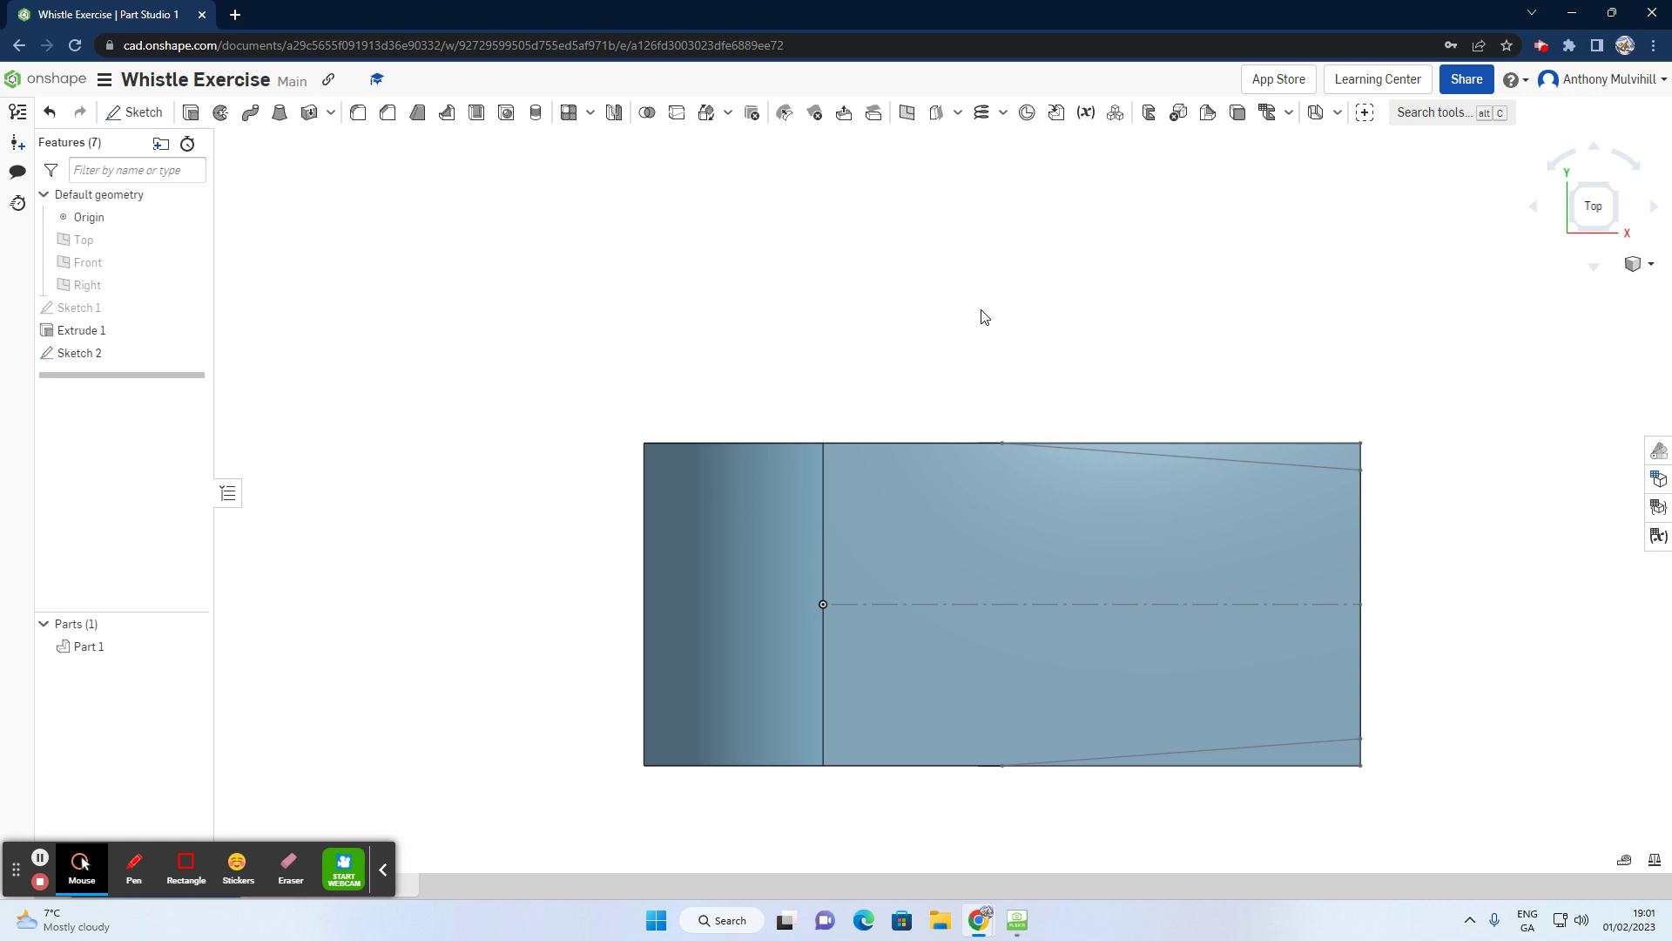
# Step: Extrude both triangular taper regions on the mouthpiece as a Remove cut, 5 mm deep, and accept it
pyautogui.moveTo(1262, 638); pyautogui.dragTo(1228, 575, button='right')
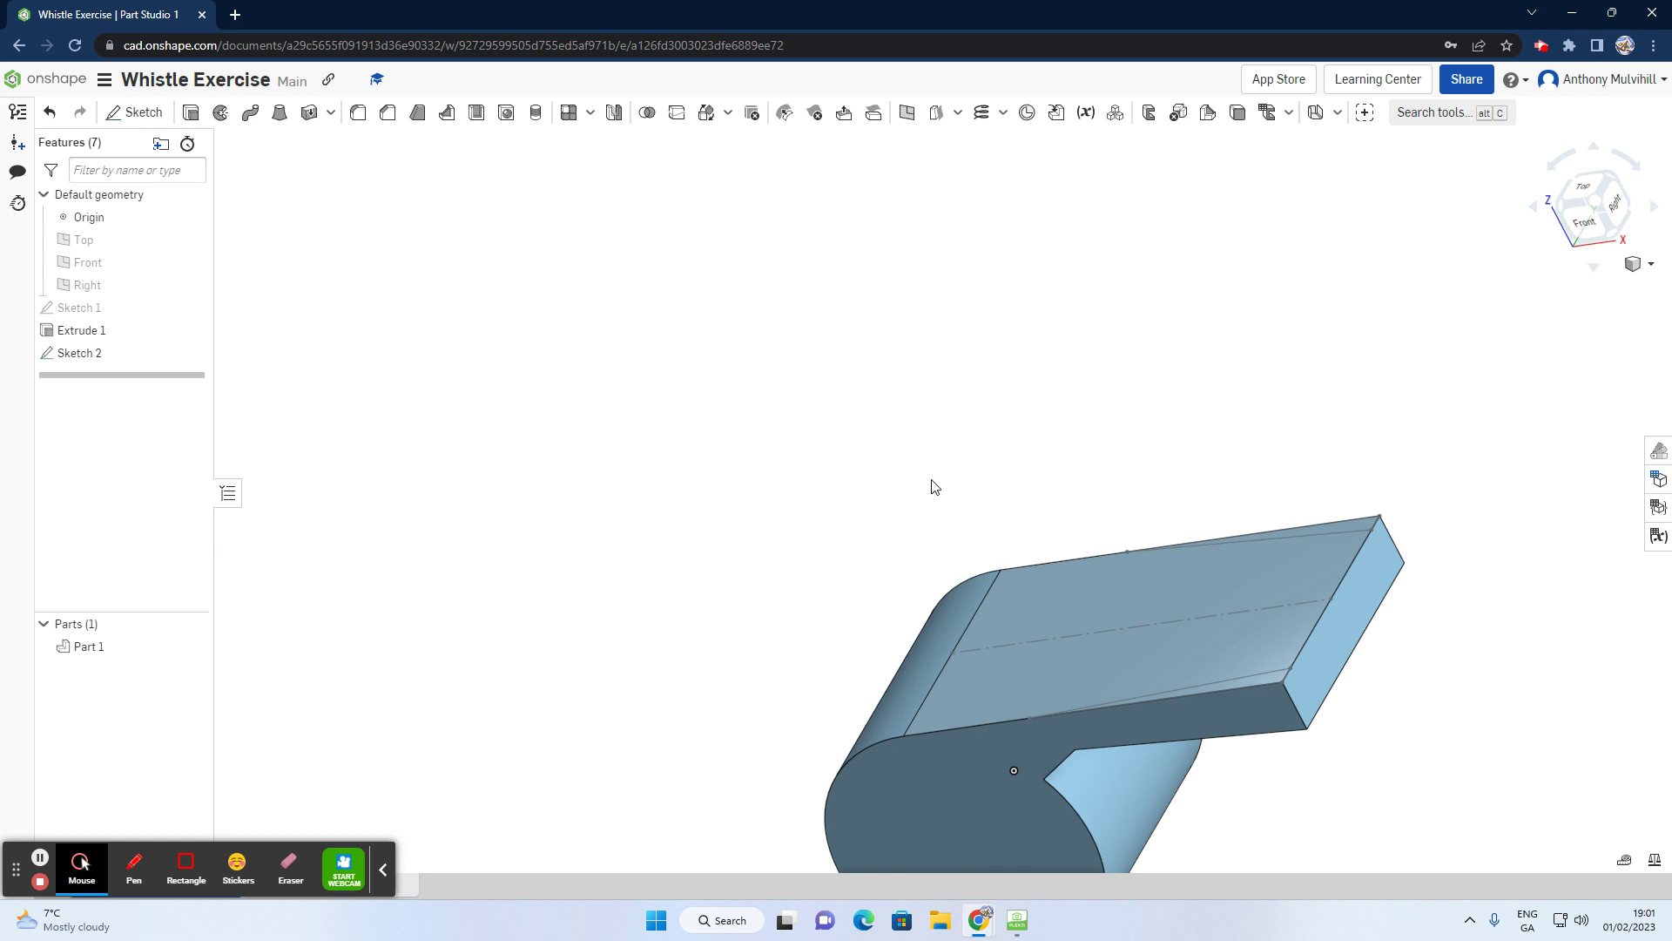
pyautogui.scroll(-3, 1196, 592)
pyautogui.moveTo(1254, 644); pyautogui.dragTo(1307, 733, button='right')
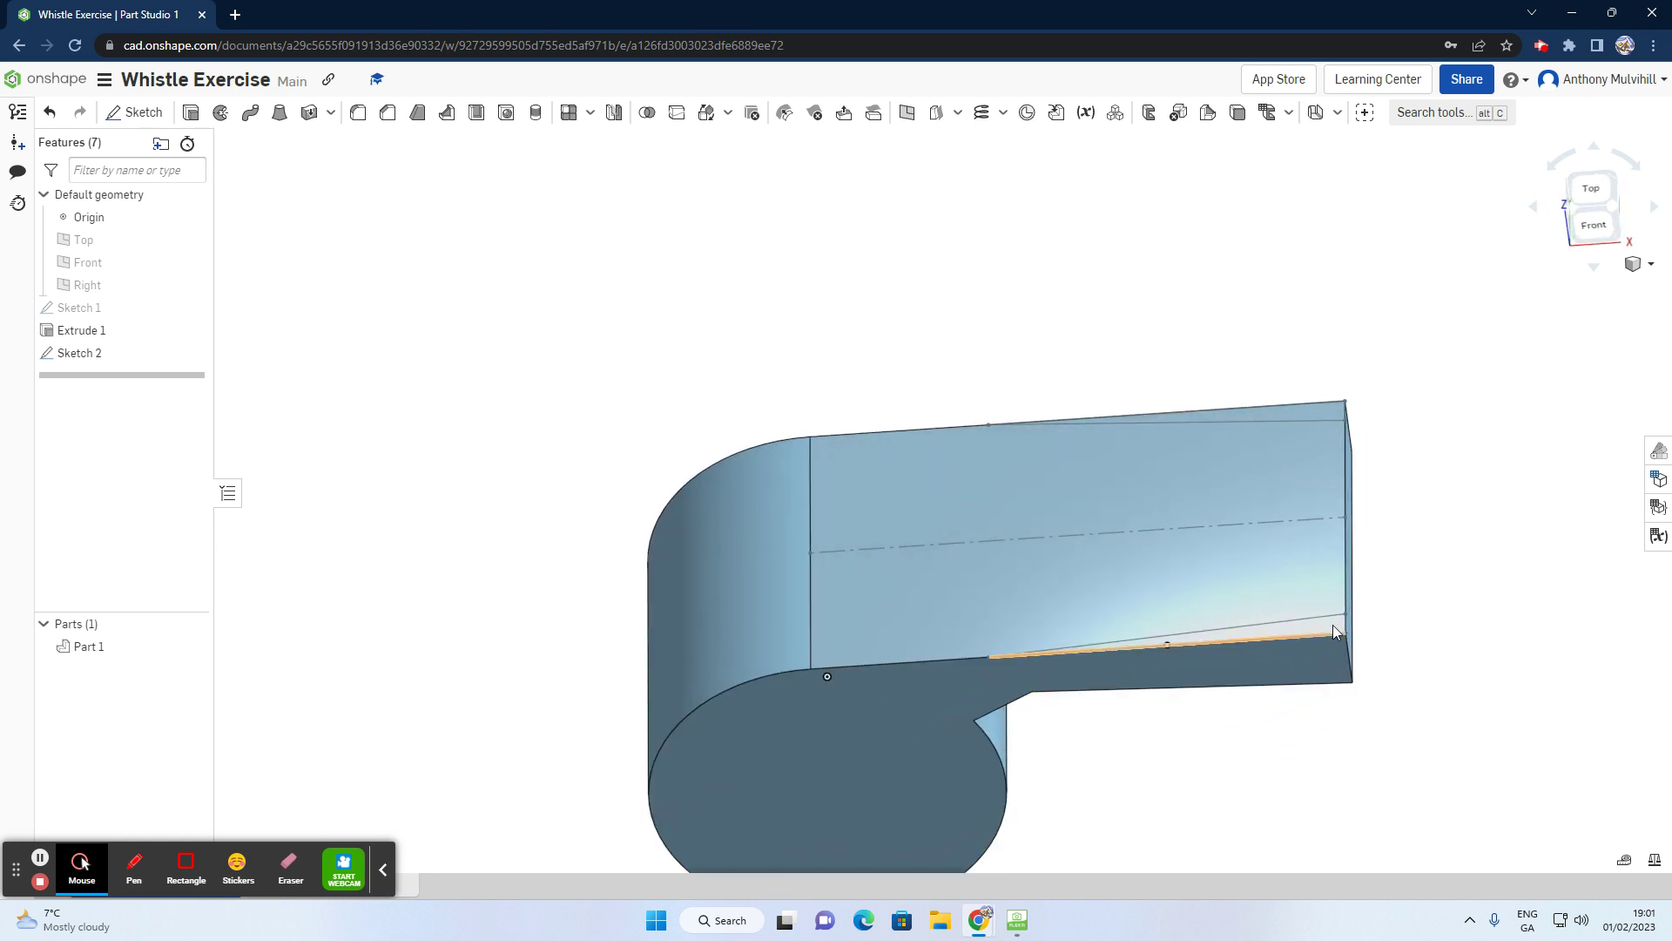
pyautogui.click(190, 116)
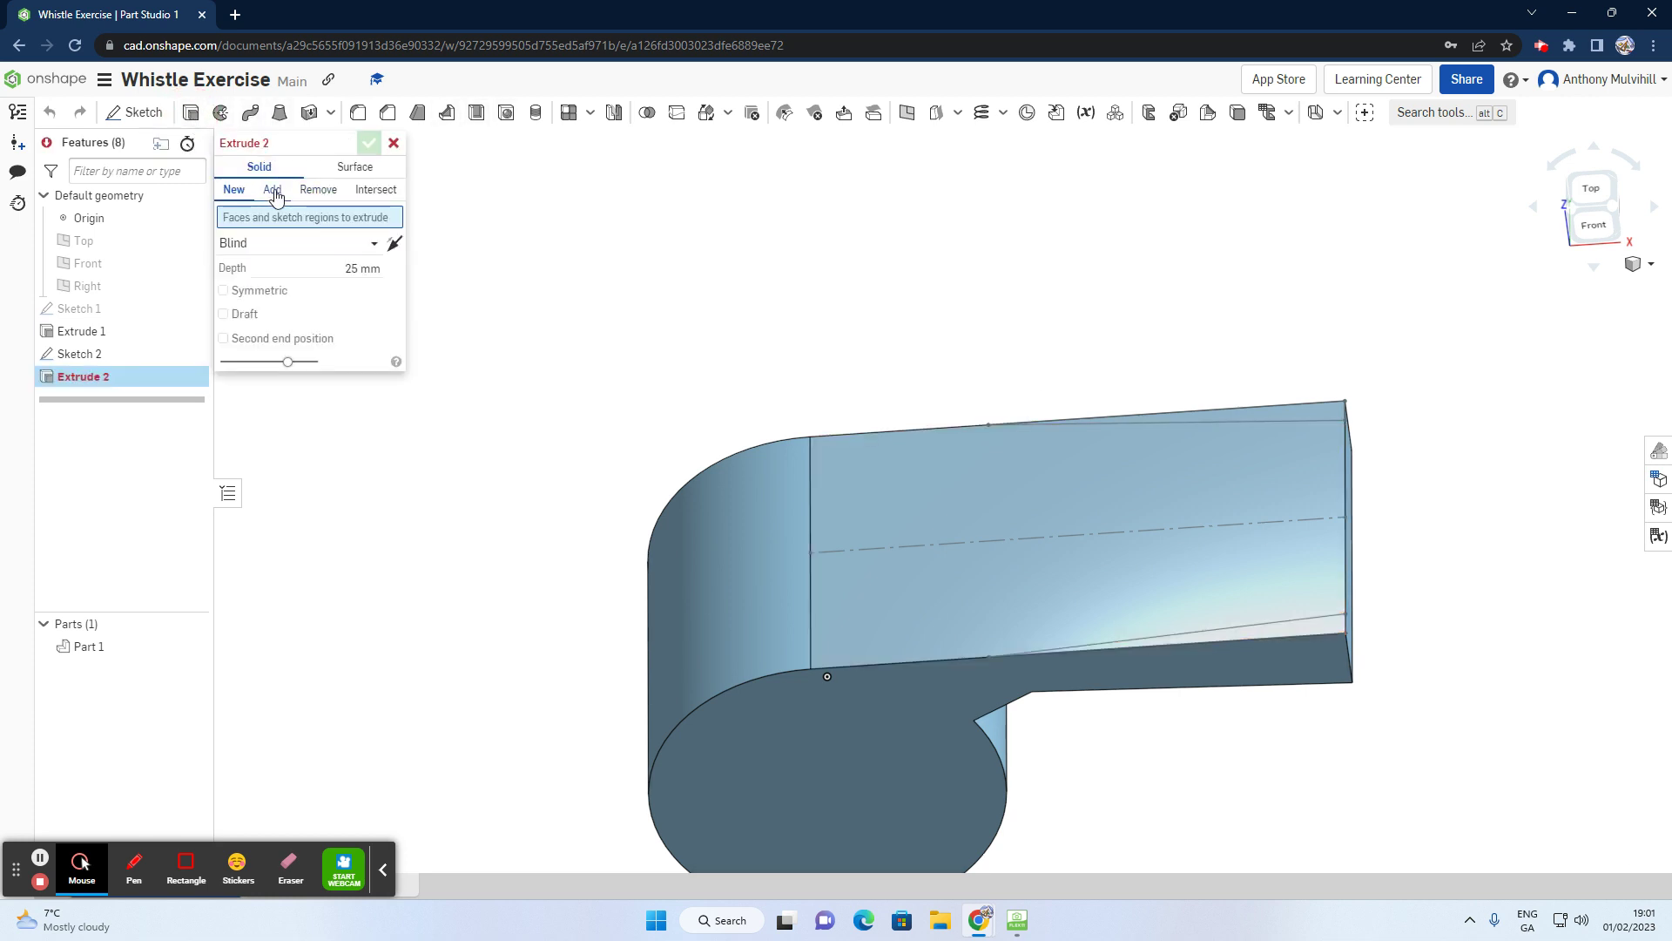
pyautogui.click(318, 194)
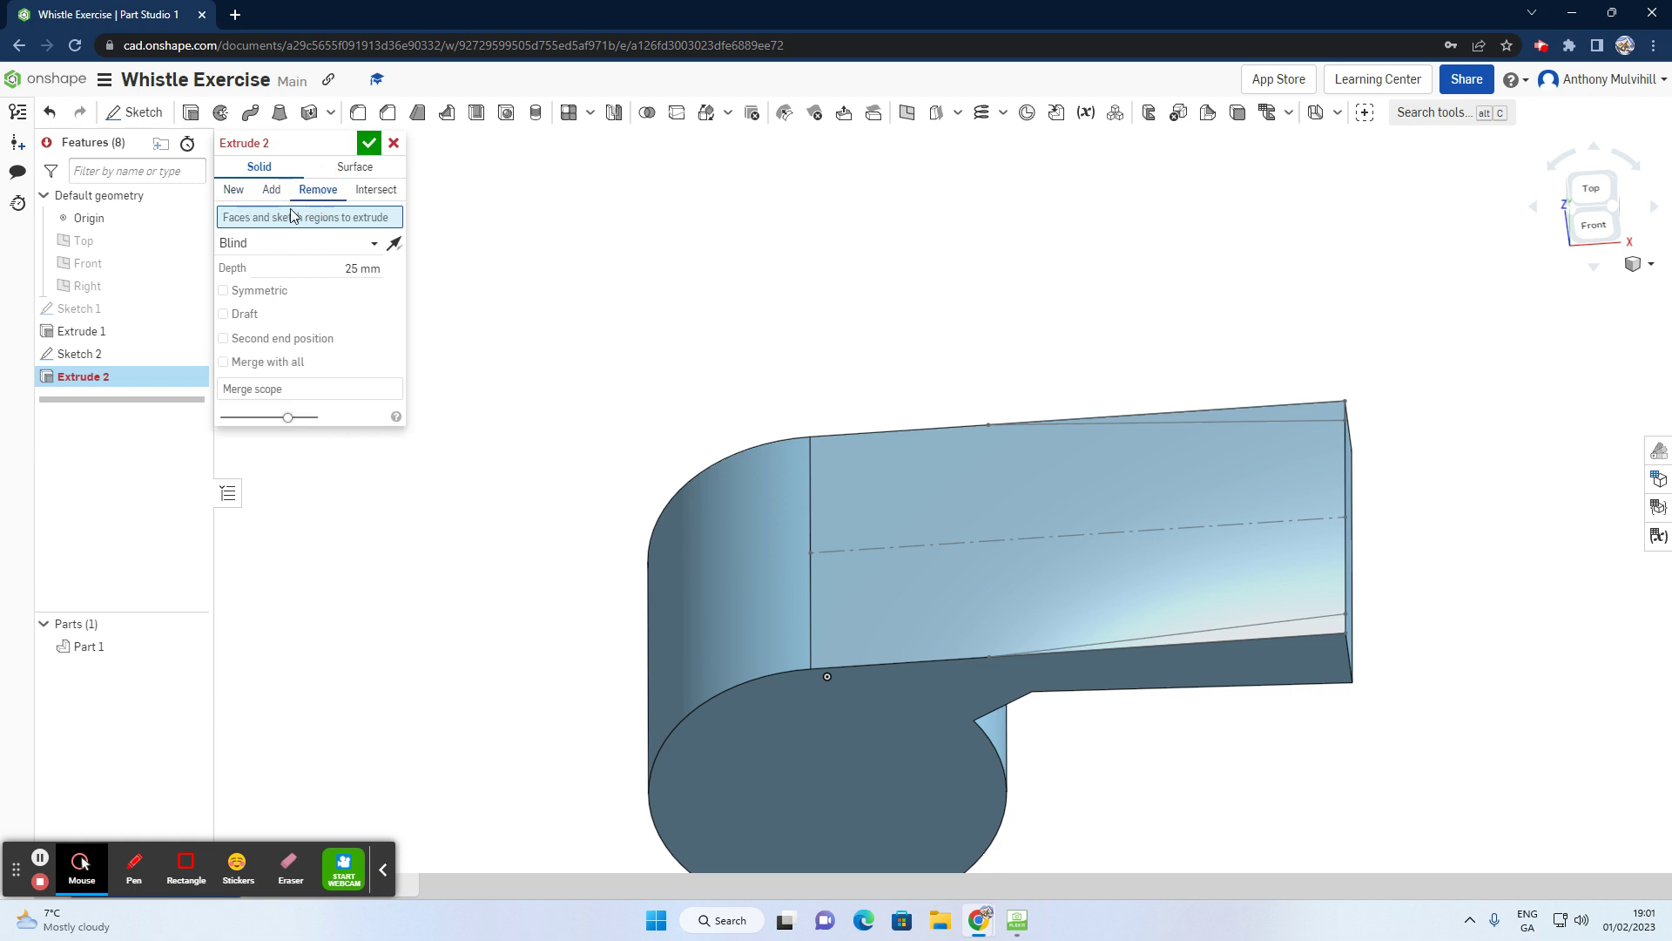
pyautogui.click(1324, 626)
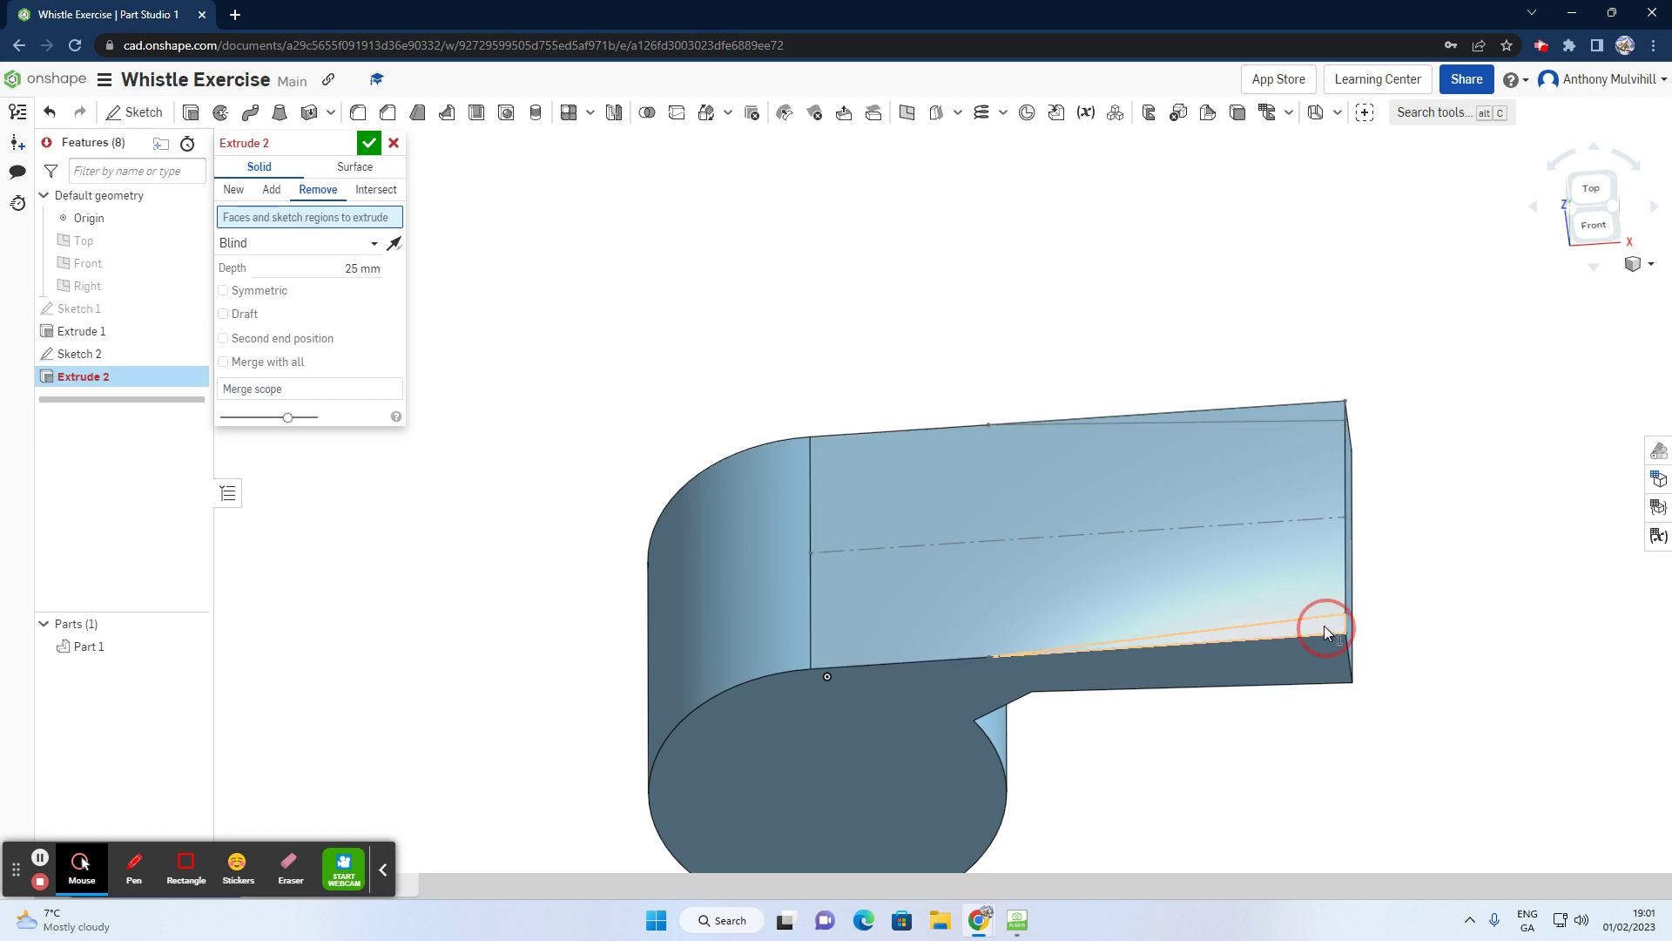
pyautogui.moveTo(1394, 607); pyautogui.dragTo(1351, 616, button='right')
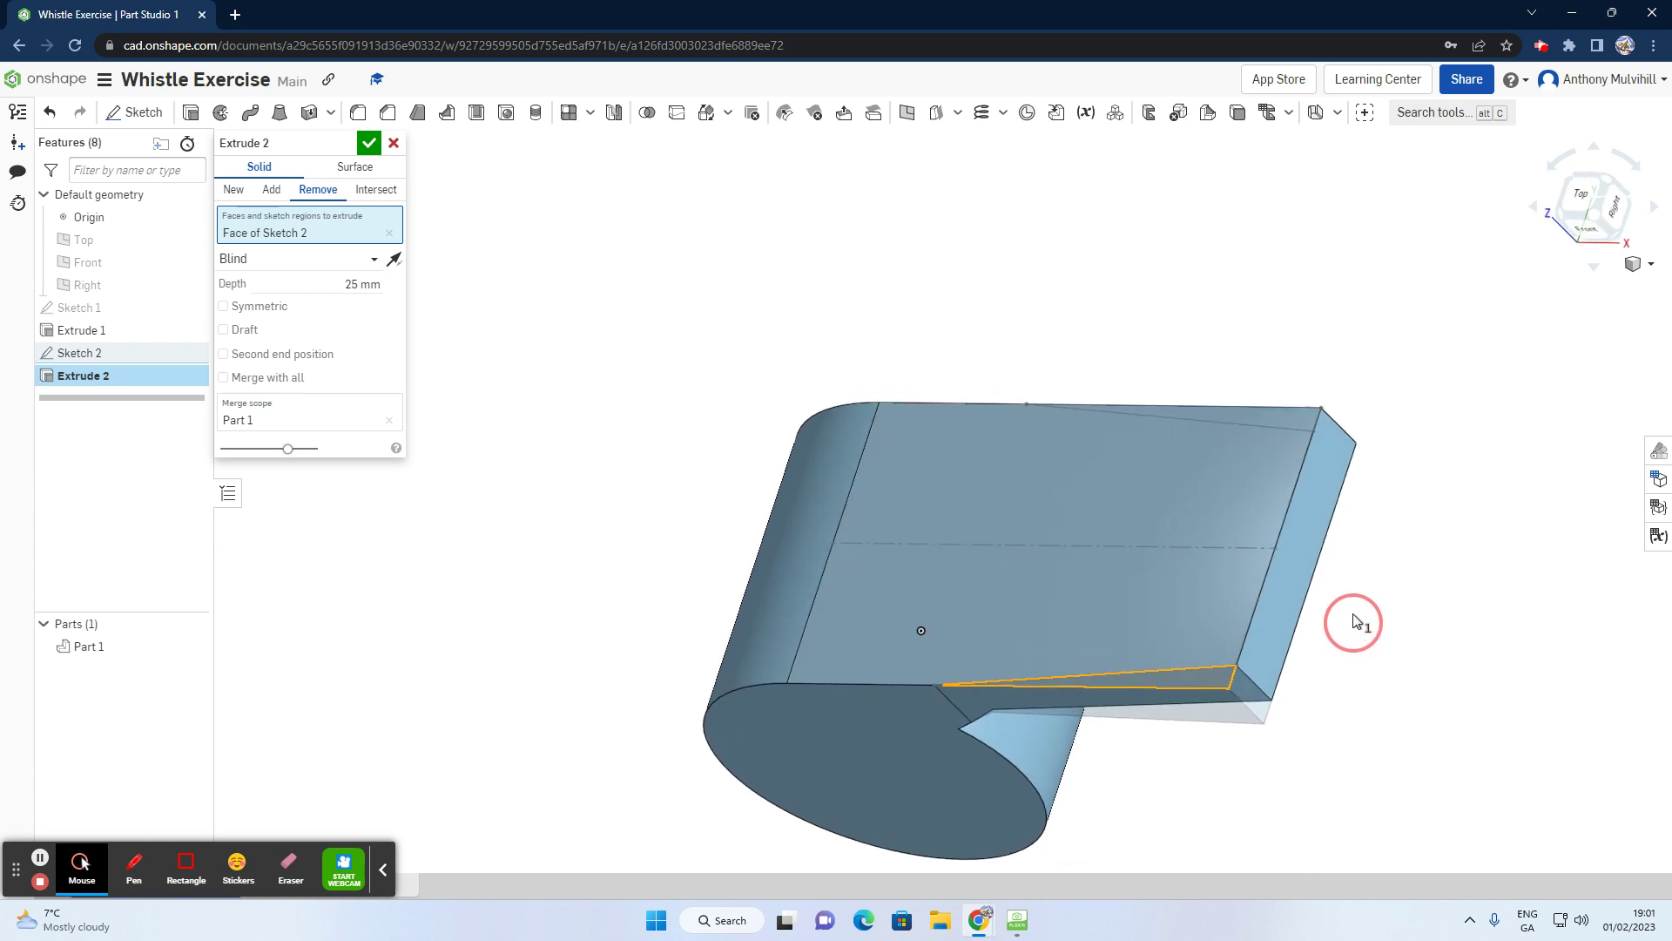
pyautogui.click(1306, 428)
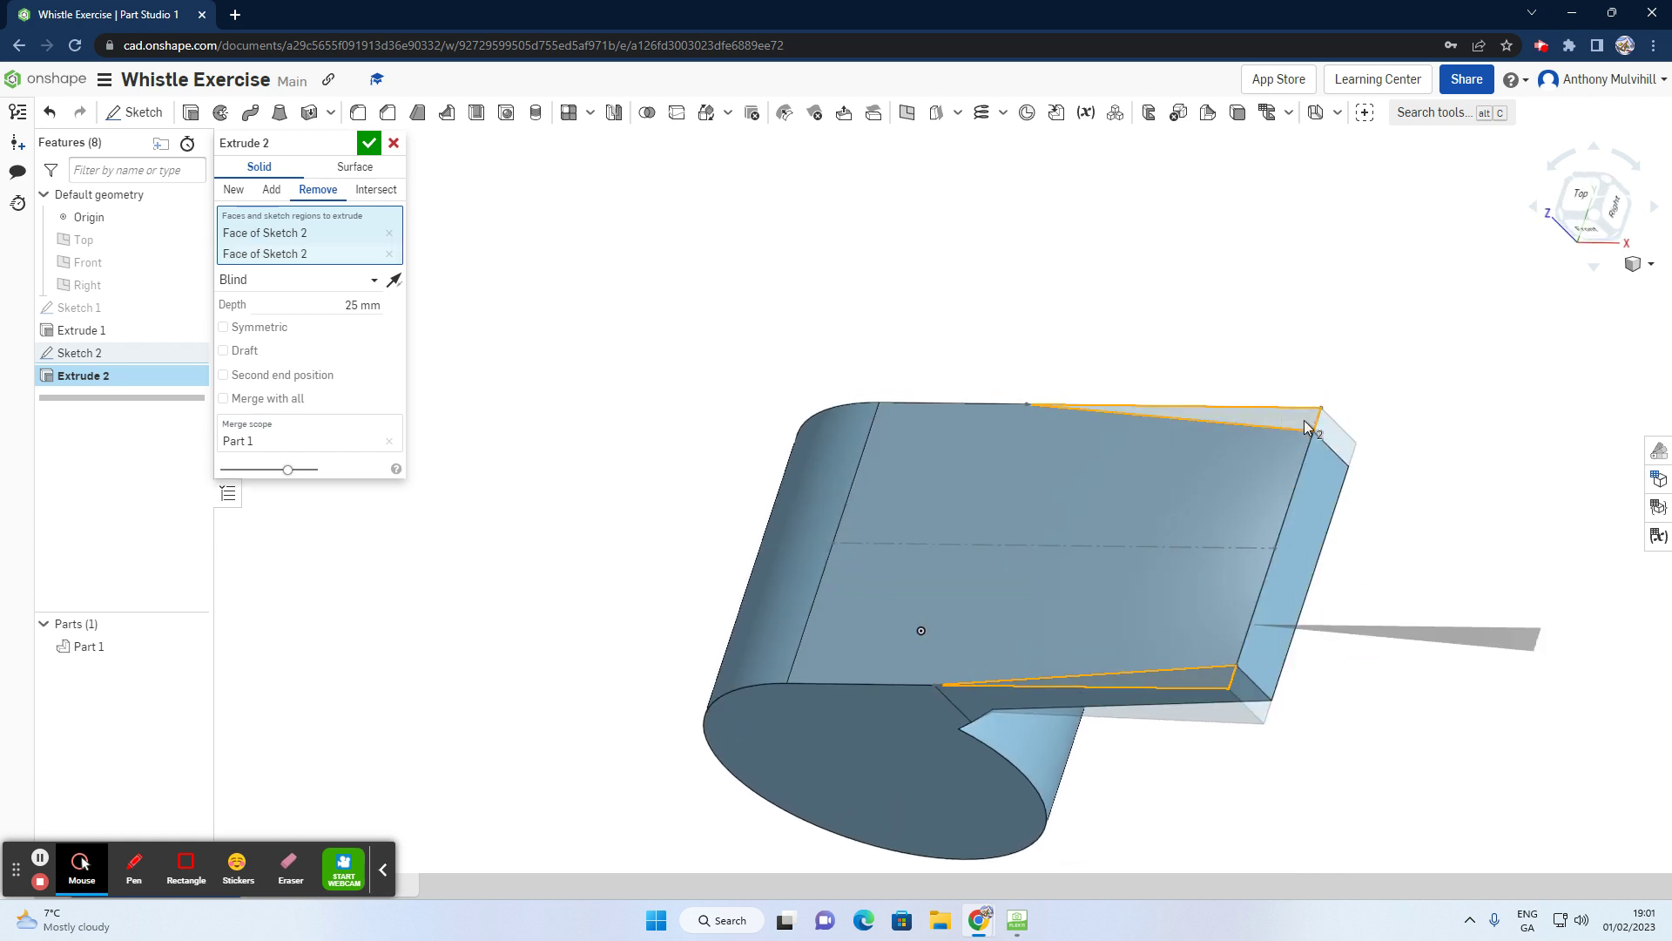
pyautogui.moveTo(1027, 466); pyautogui.dragTo(1058, 436, button='right')
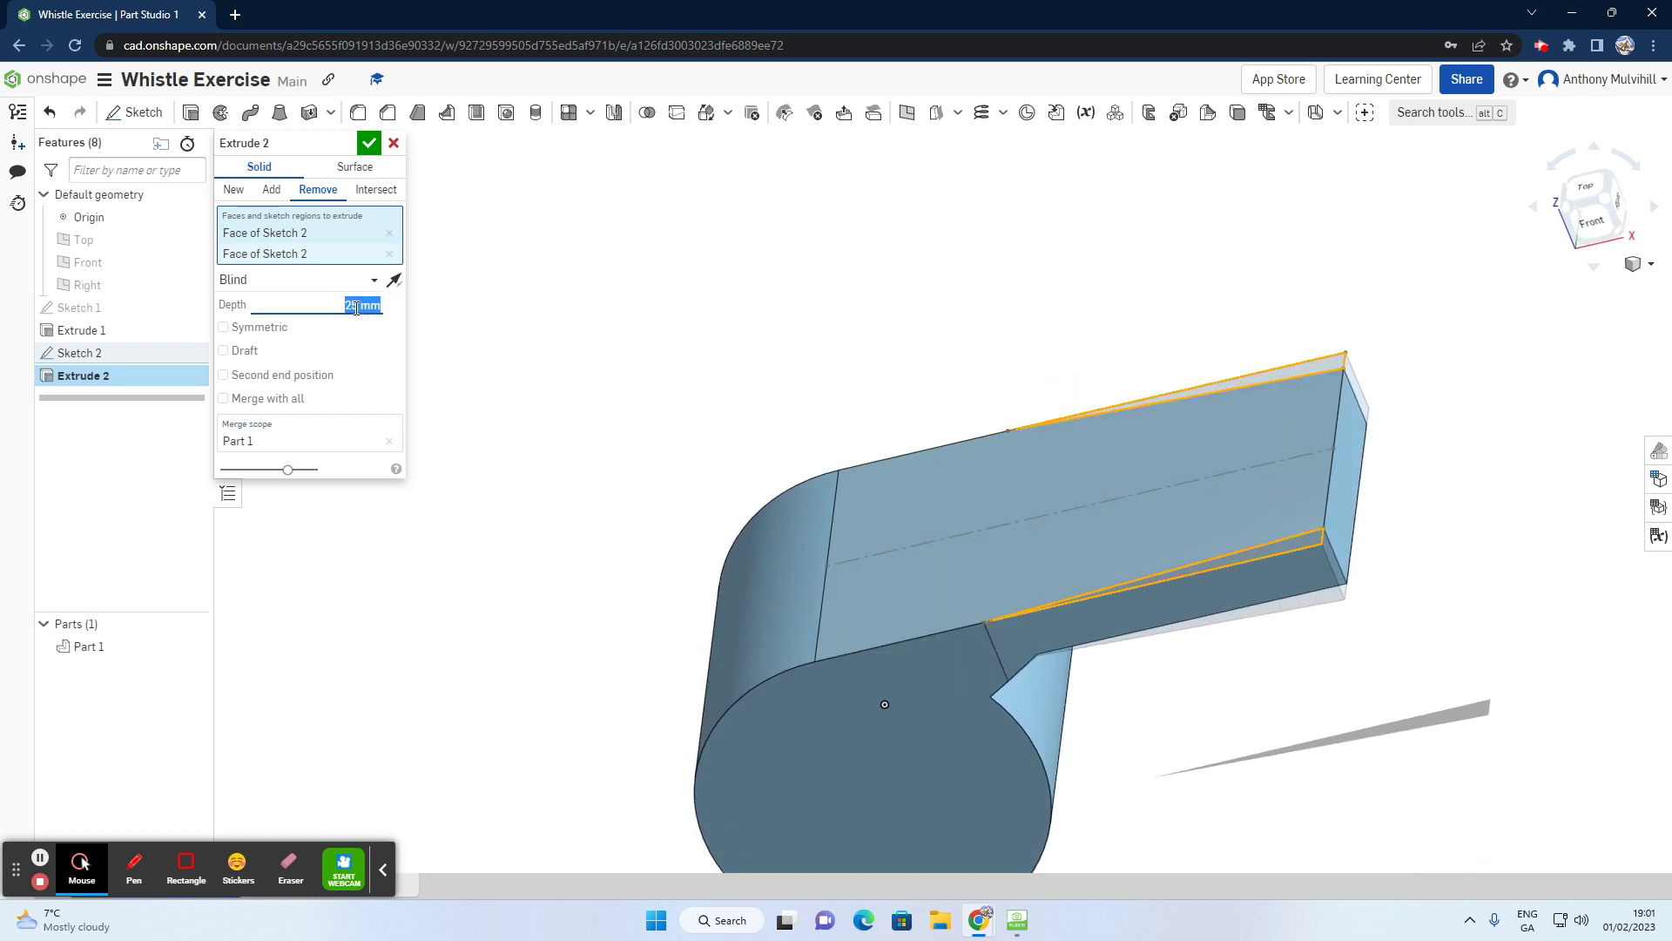
pyautogui.press('Return')
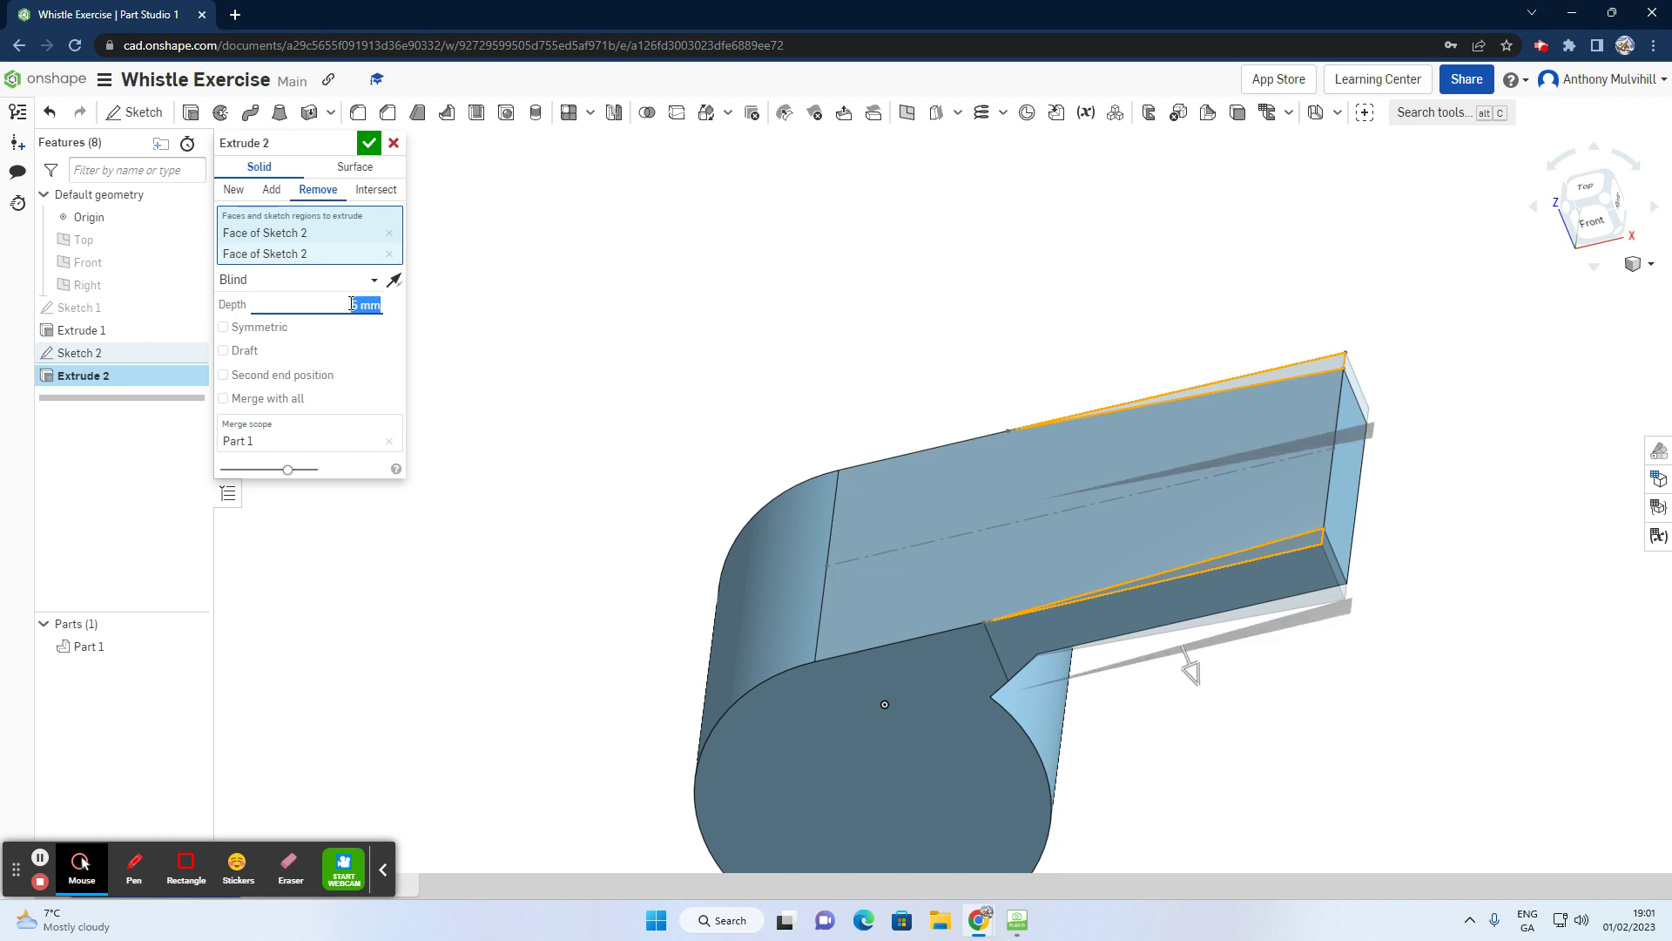
pyautogui.moveTo(928, 558); pyautogui.dragTo(1324, 599, button='right')
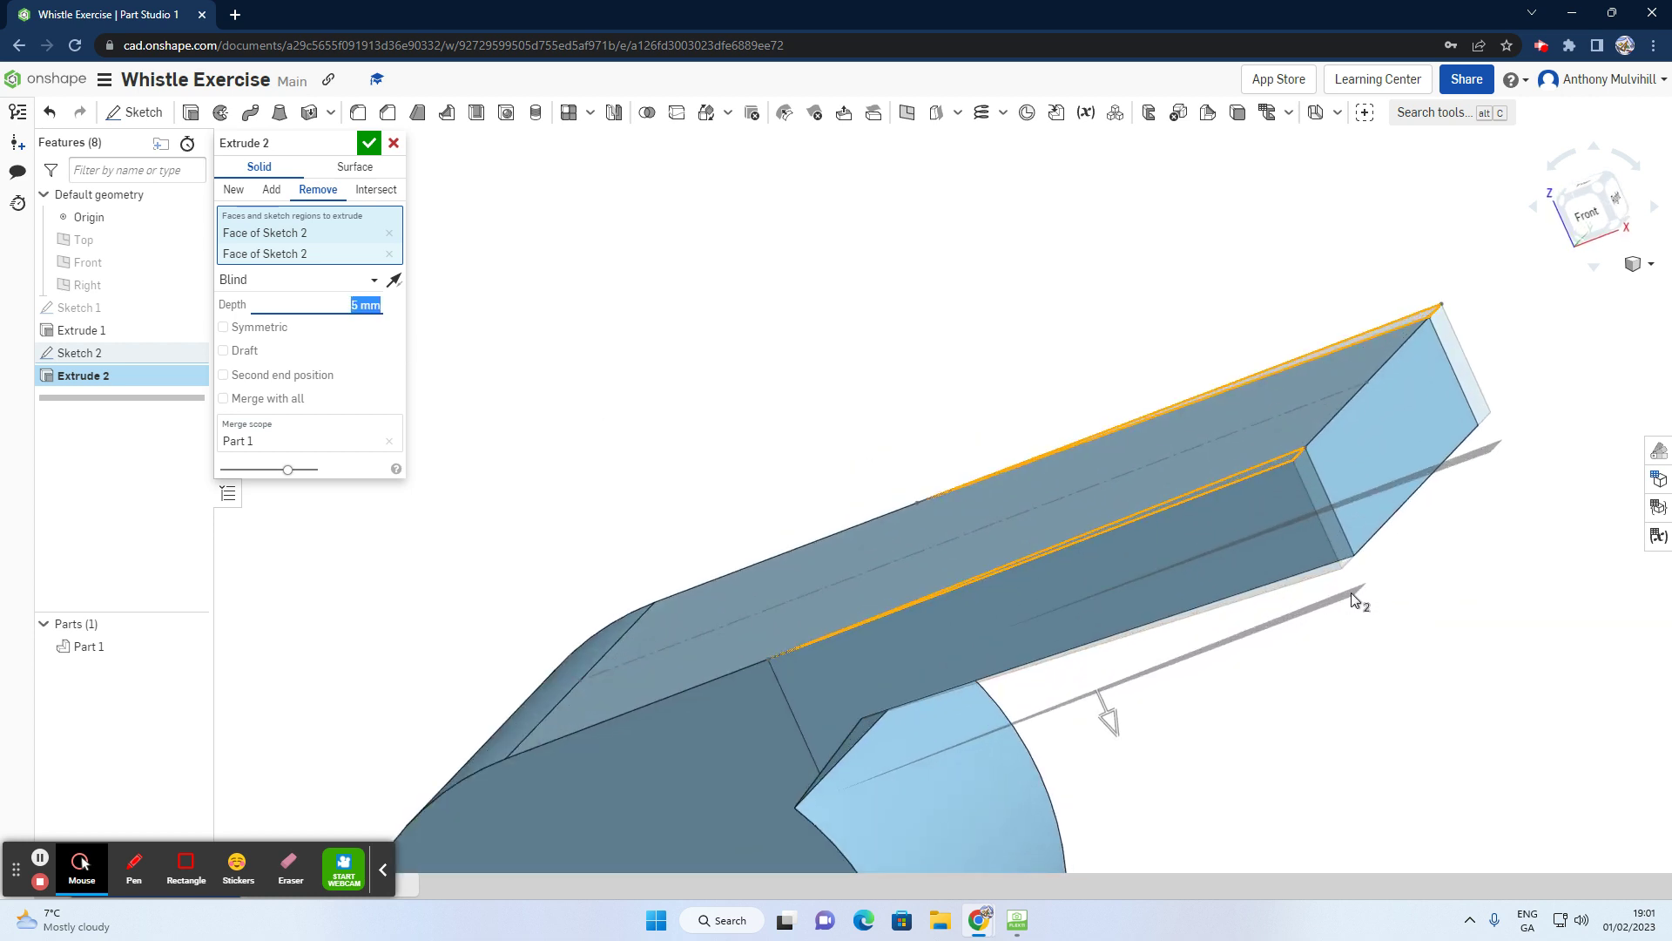
pyautogui.click(371, 148)
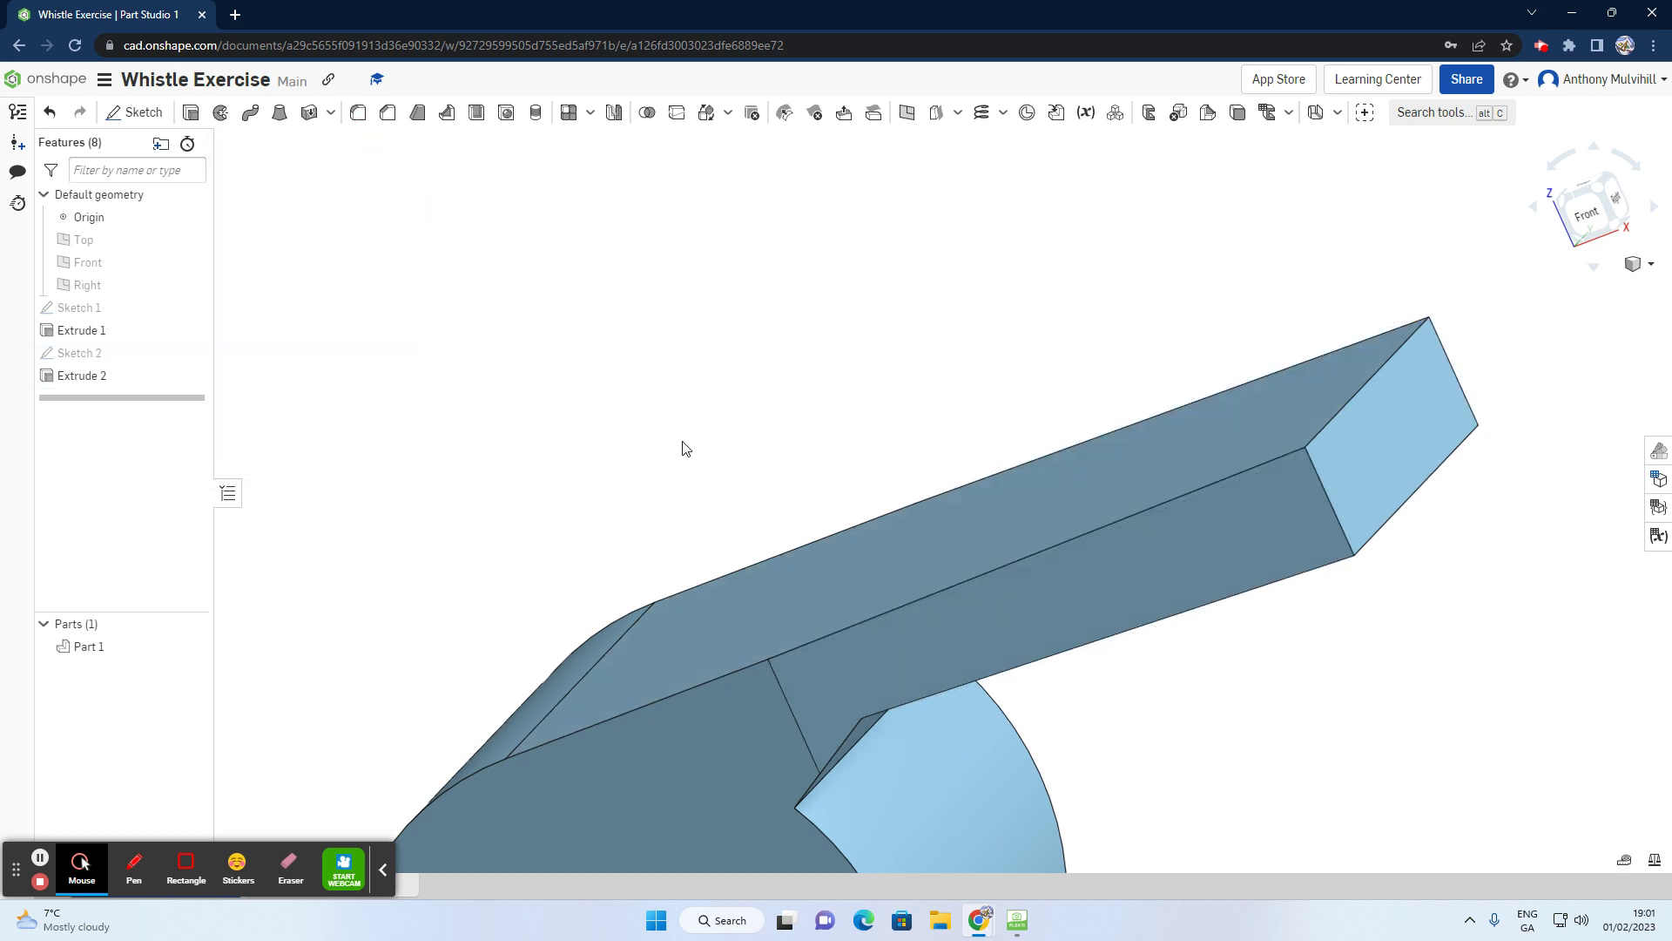
# Step: Rename the Extrude 1 feature as Whistle Body
pyautogui.moveTo(683, 447)
pyautogui.mouseDown(button='right')
pyautogui.moveTo(634, 381)
pyautogui.moveTo(682, 412)
pyautogui.moveTo(700, 466)
pyautogui.mouseUp(button='right')
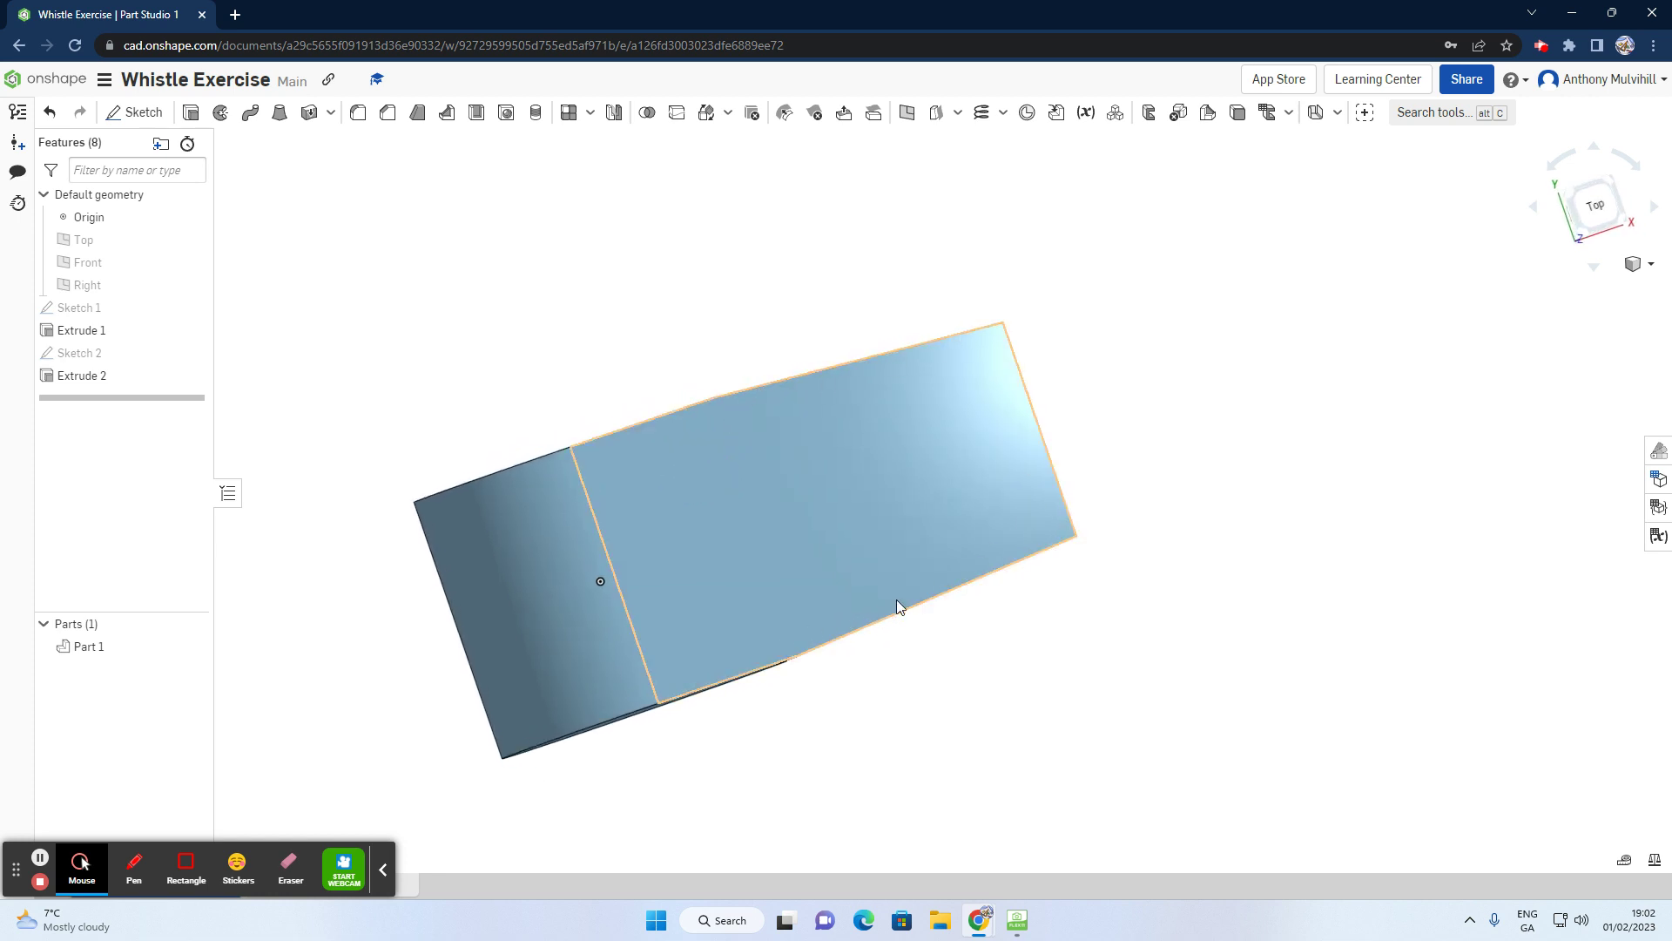
pyautogui.moveTo(978, 597); pyautogui.dragTo(993, 526, button='right')
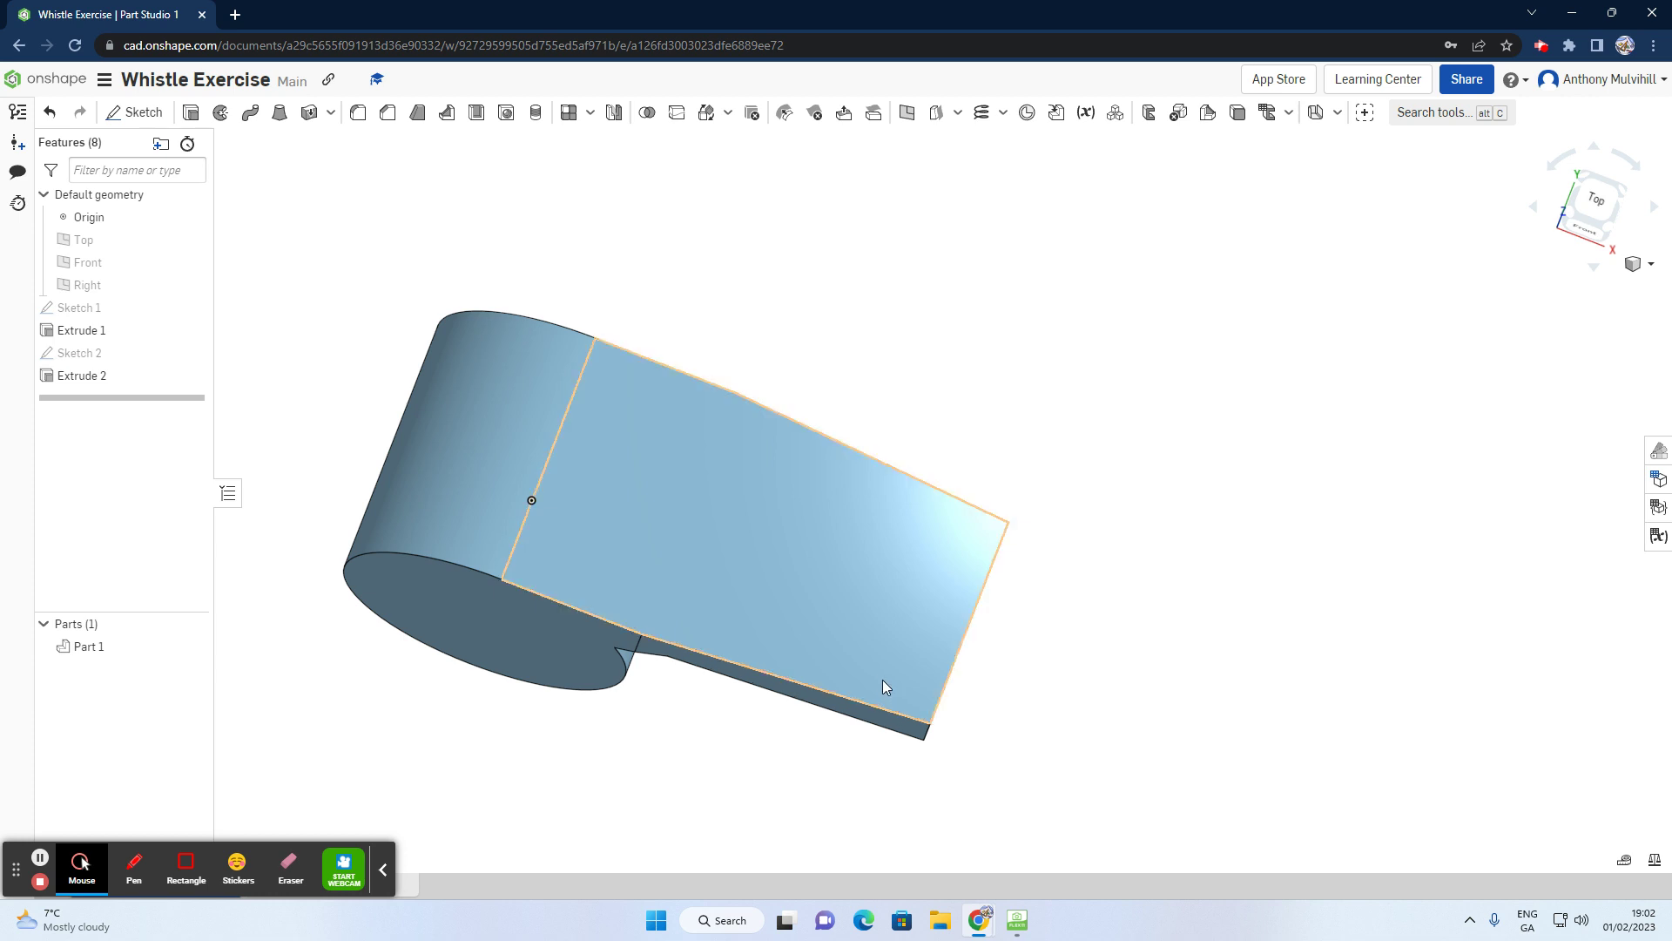
pyautogui.click(88, 337)
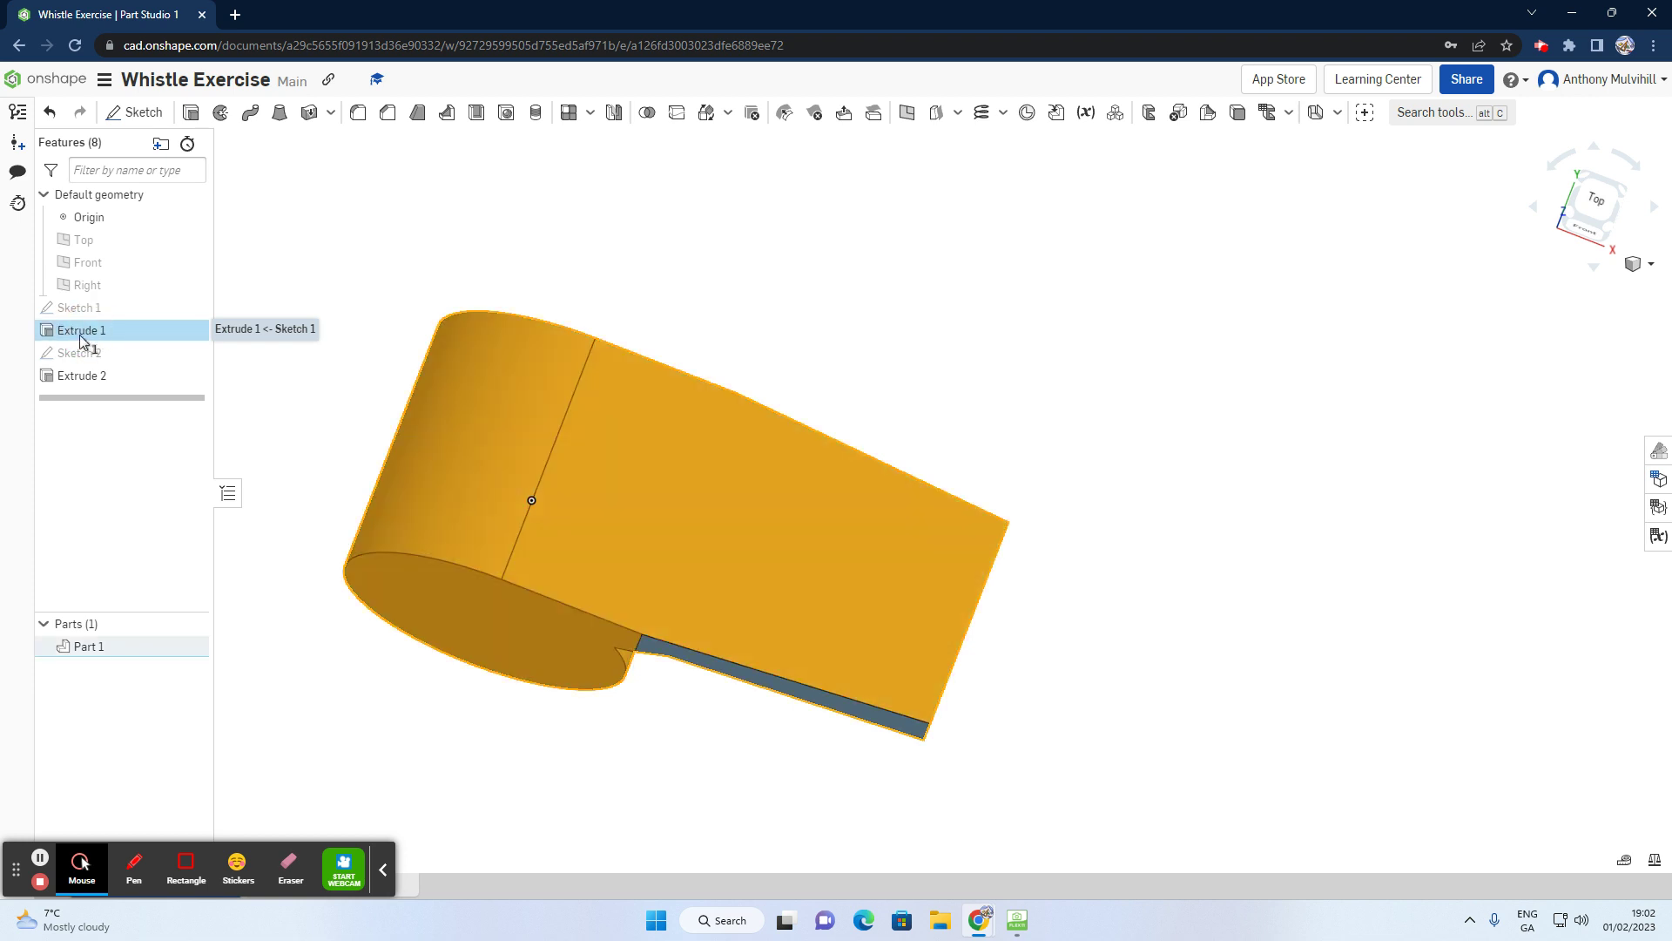
pyautogui.rightClick(81, 338)
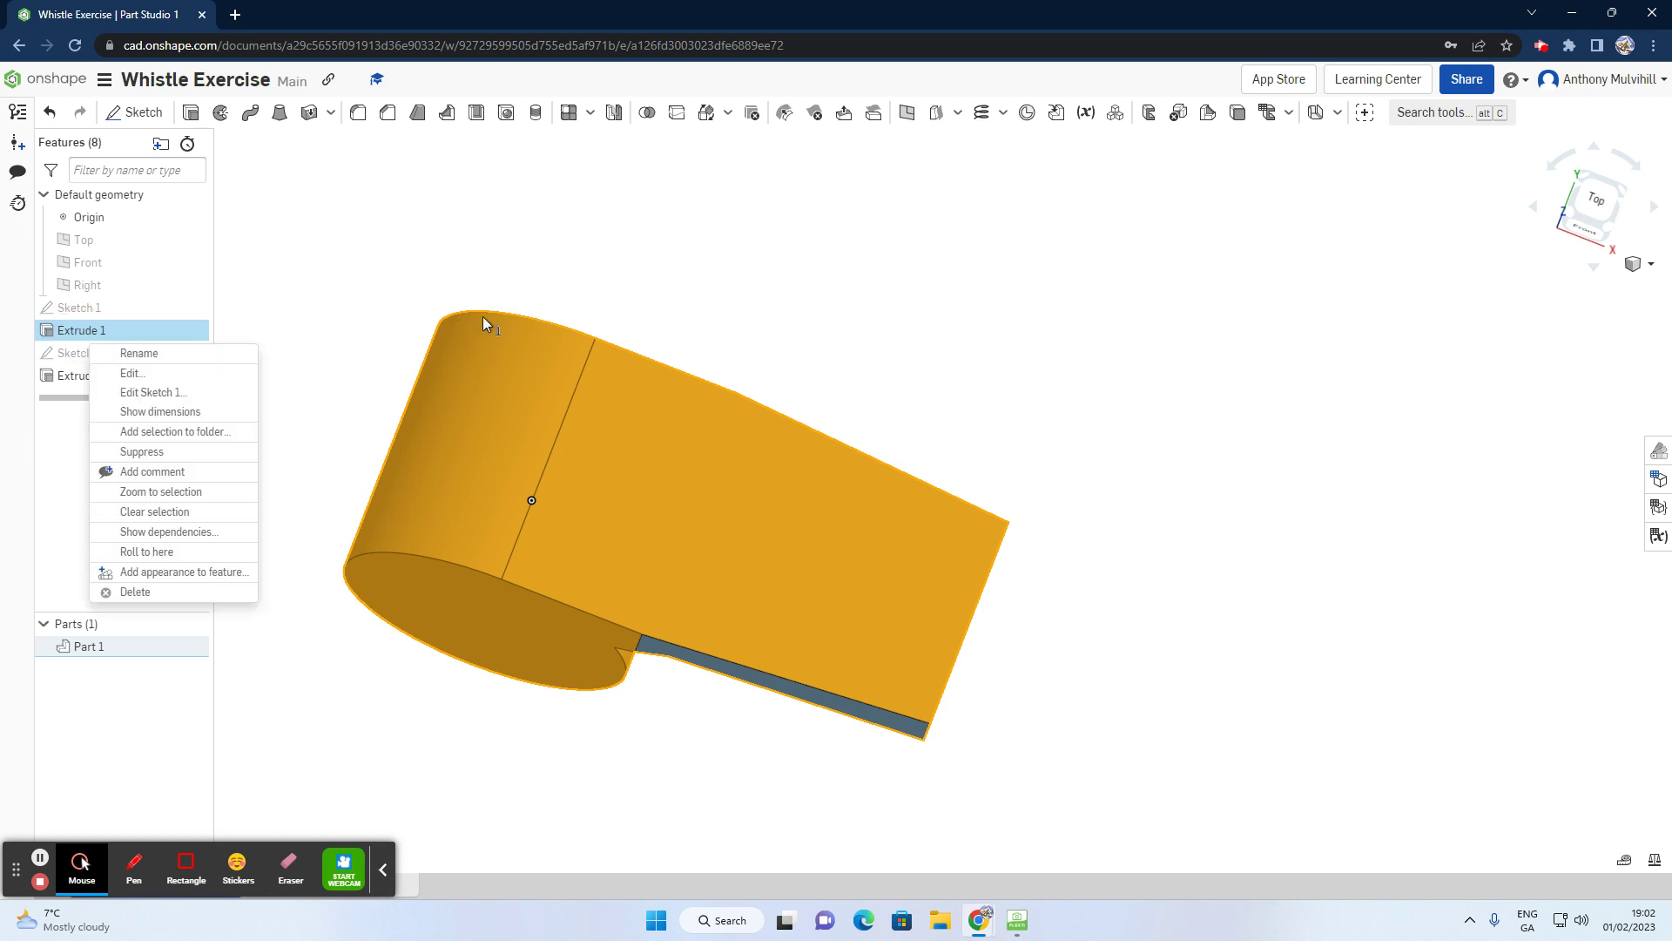
pyautogui.click(430, 298)
pyautogui.click(429, 299)
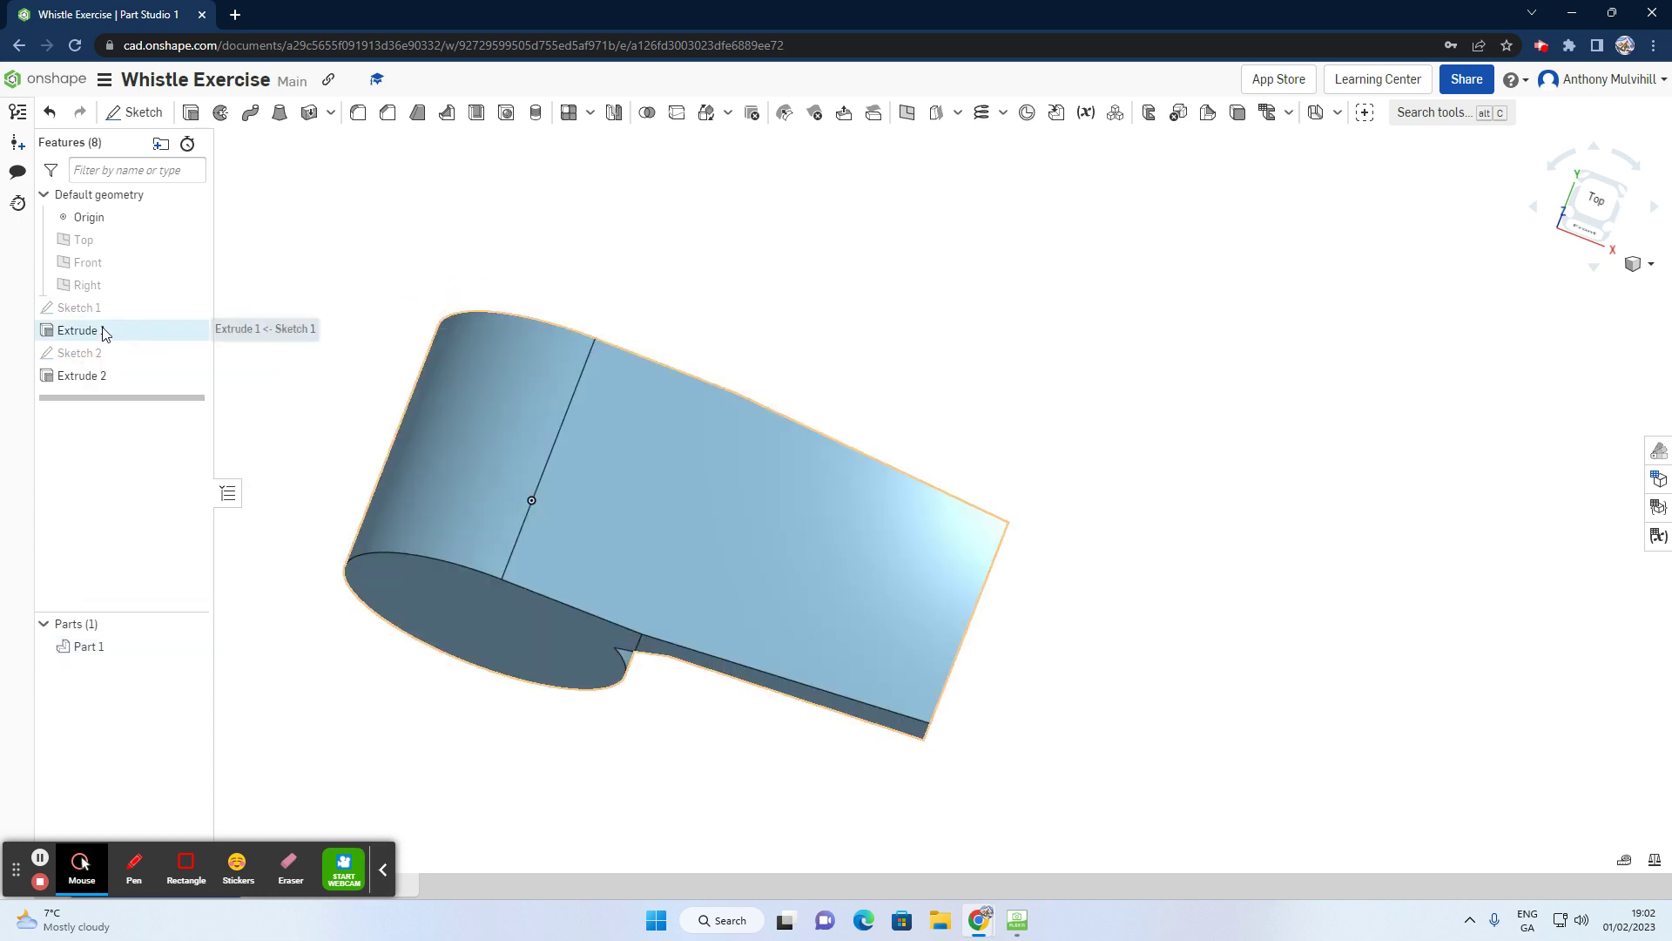
pyautogui.rightClick(103, 333)
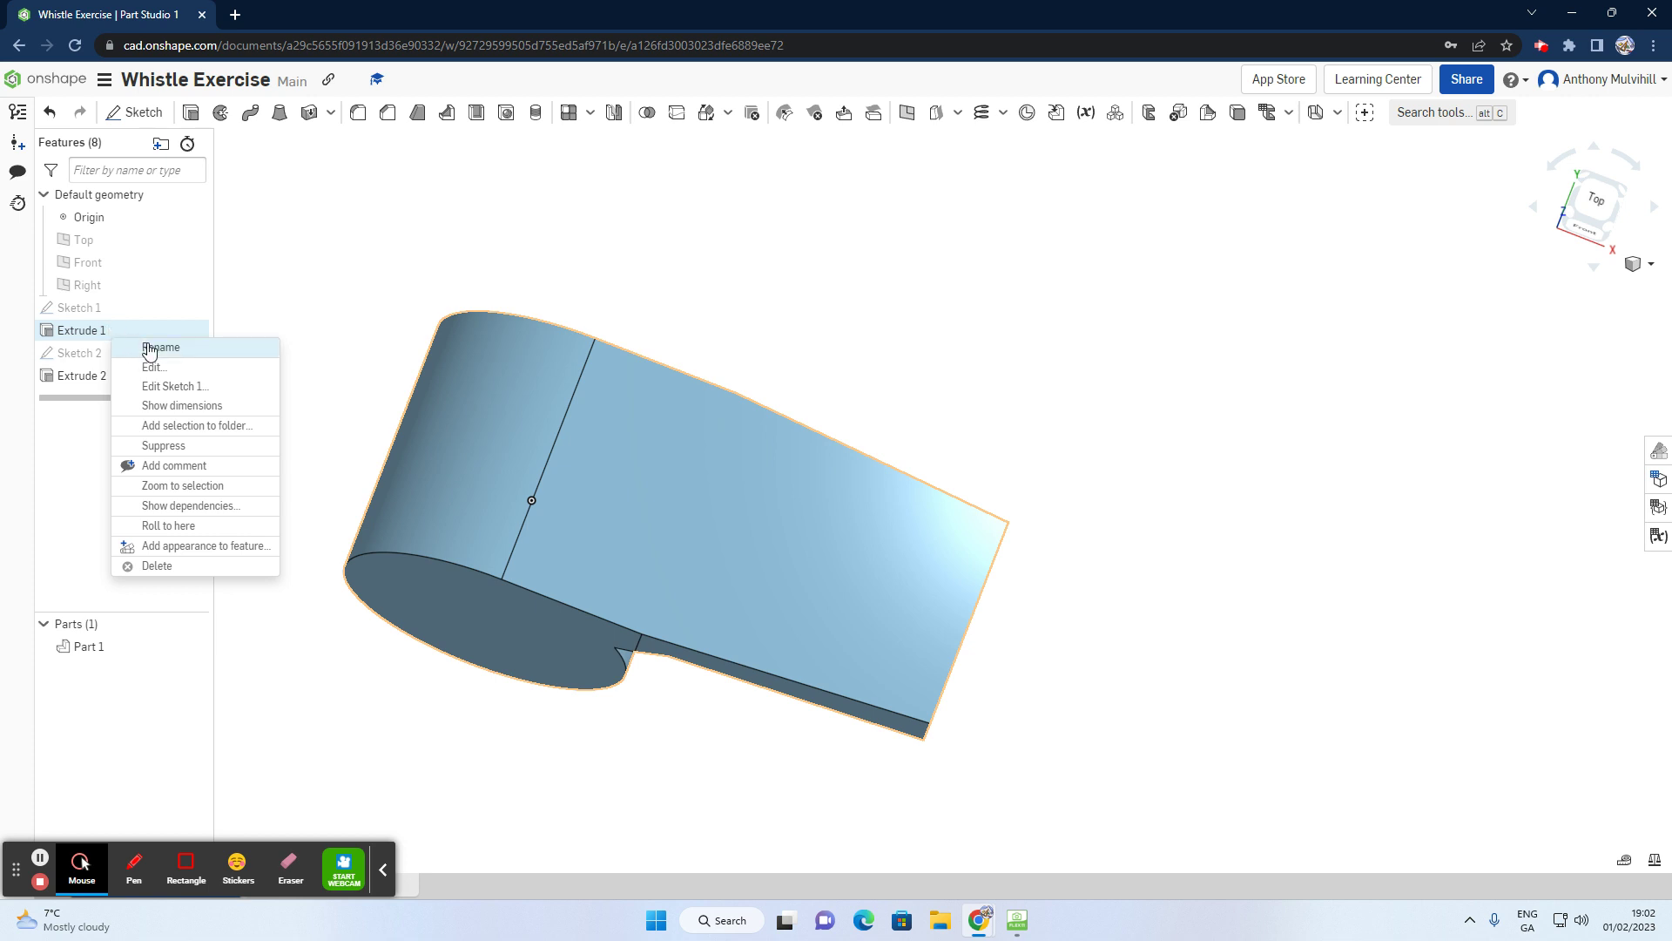
pyautogui.click(148, 346)
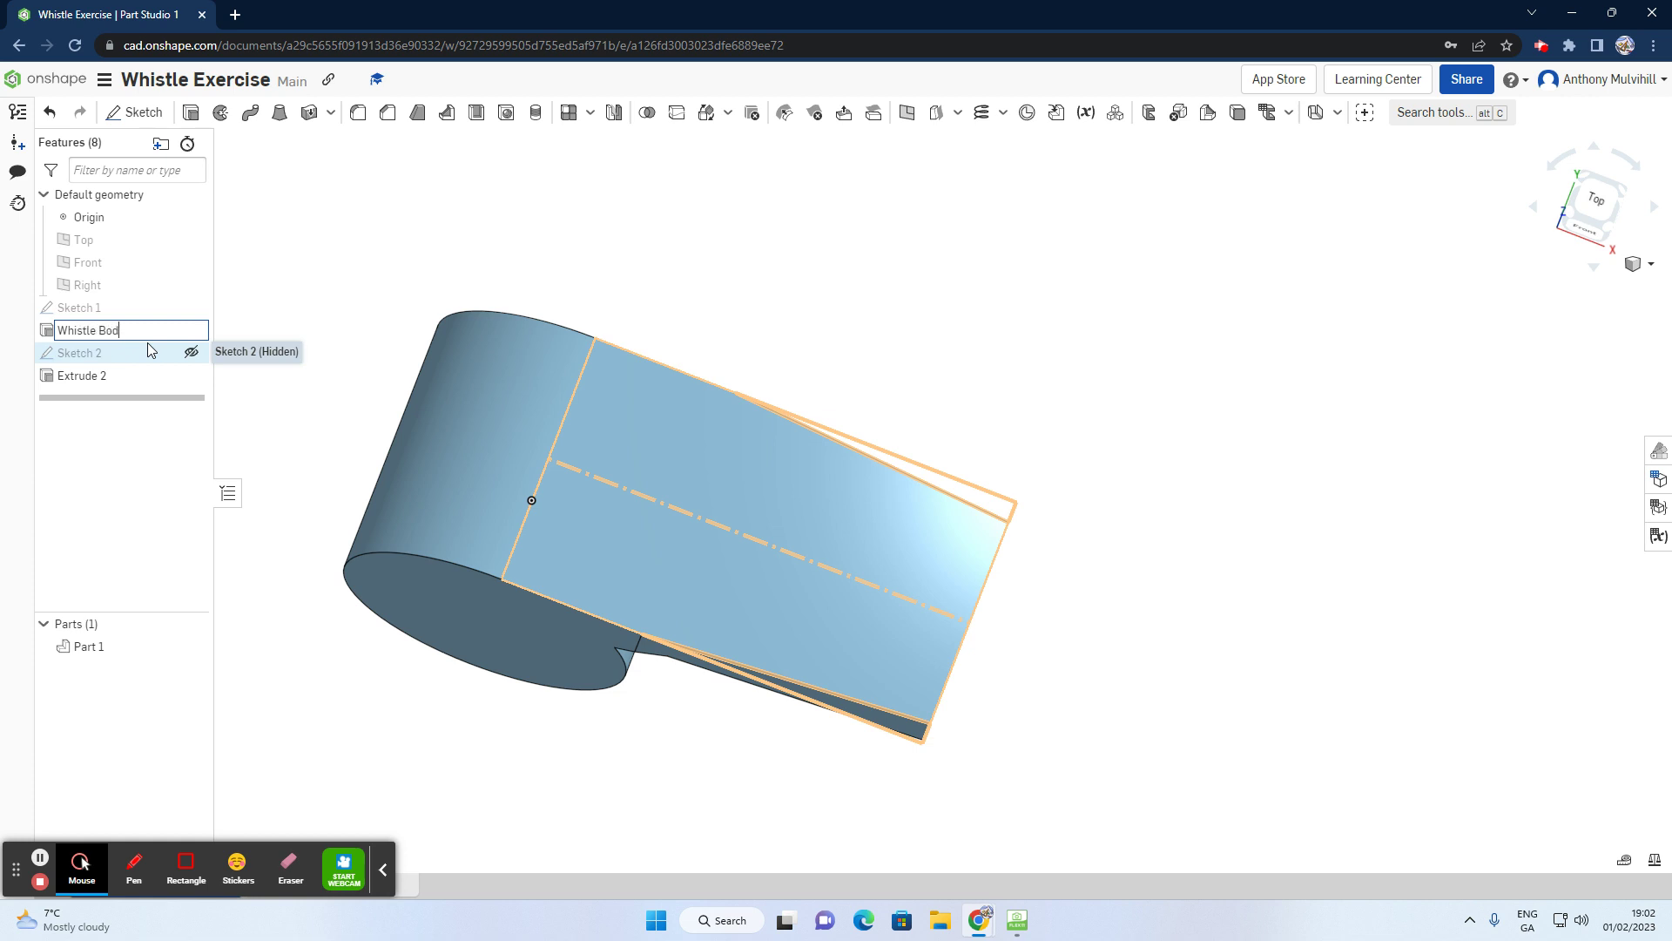
pyautogui.click(277, 308)
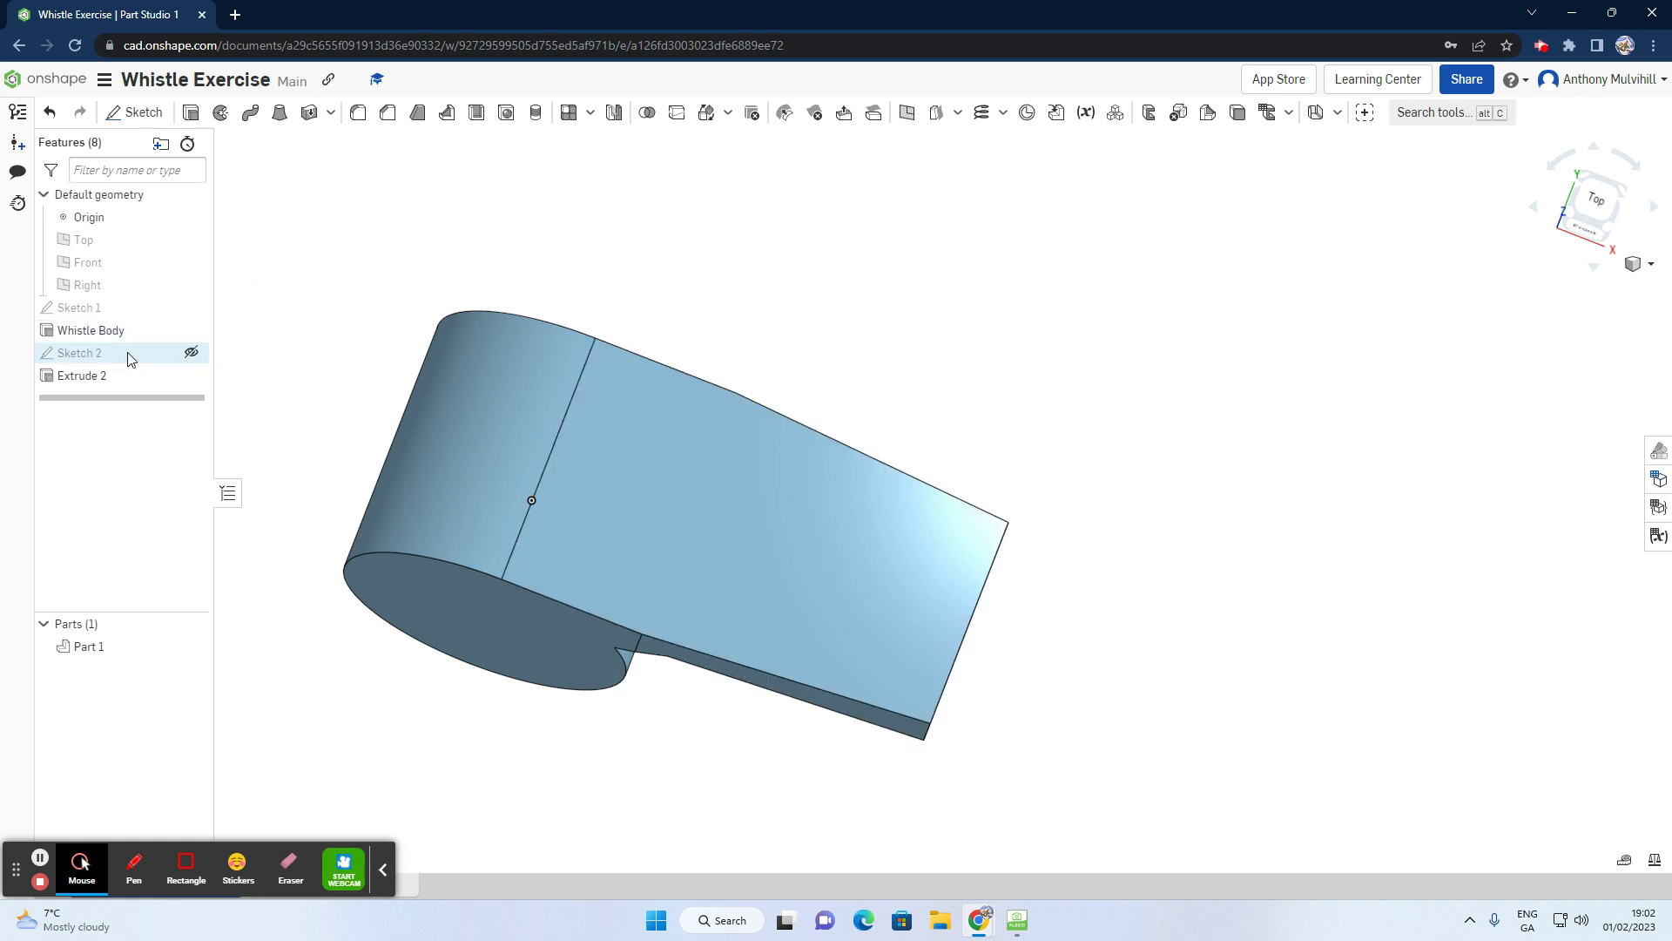
# Step: Rename the Extrude 2 feature as Tapered Edges
pyautogui.rightClick(84, 380)
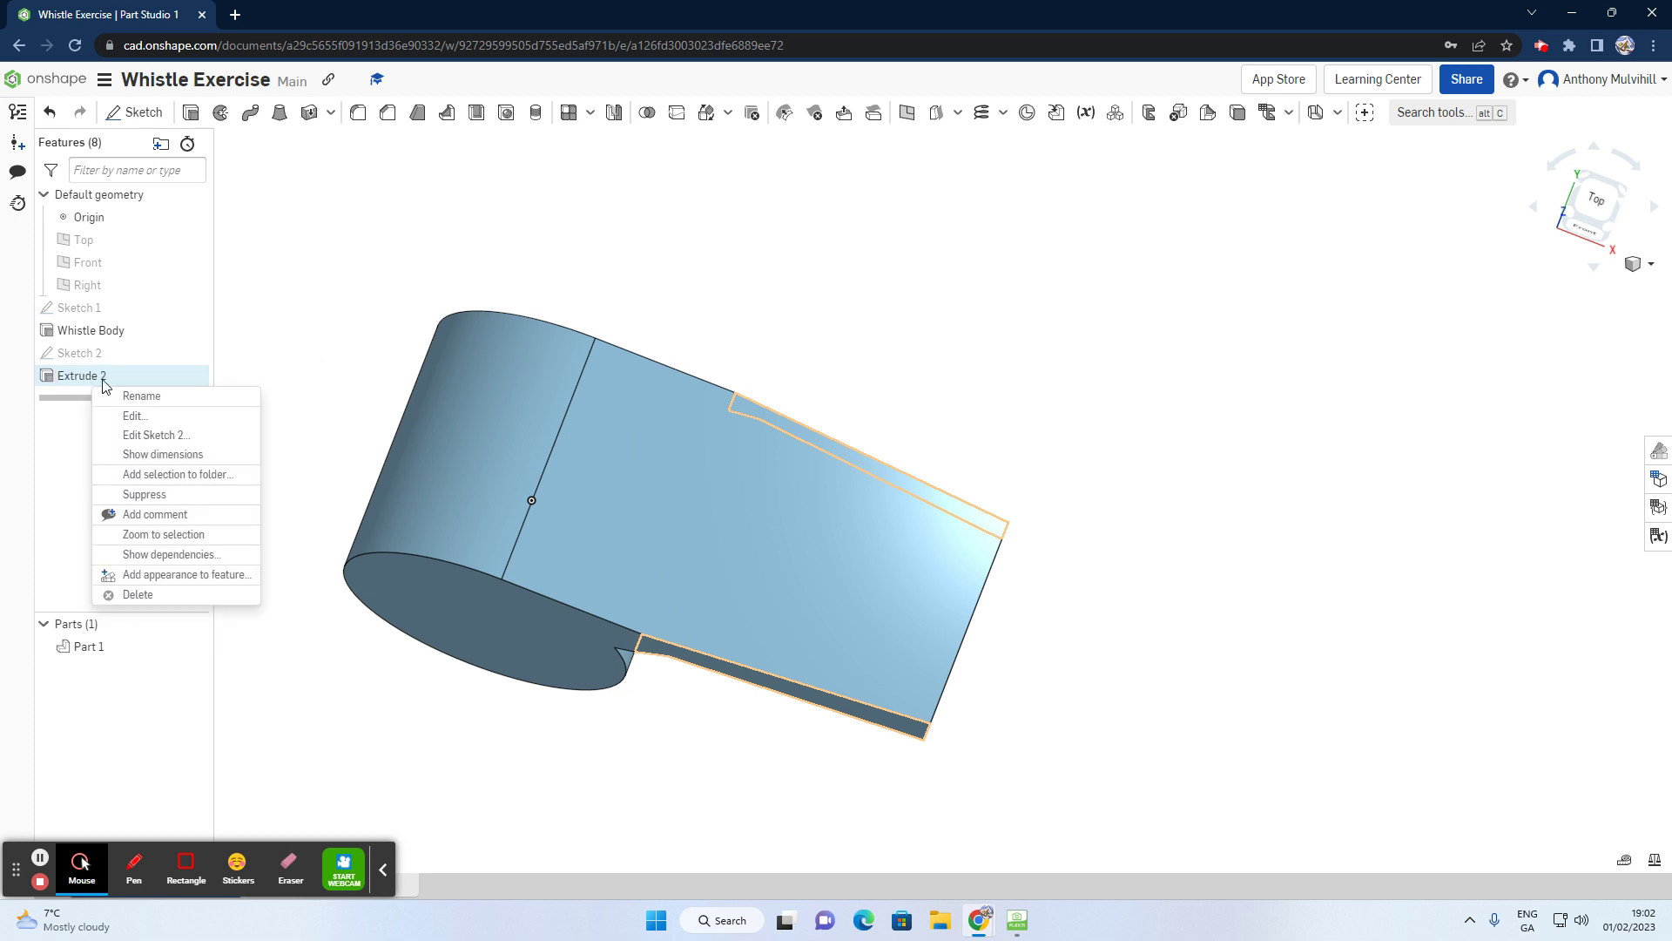
pyautogui.click(142, 393)
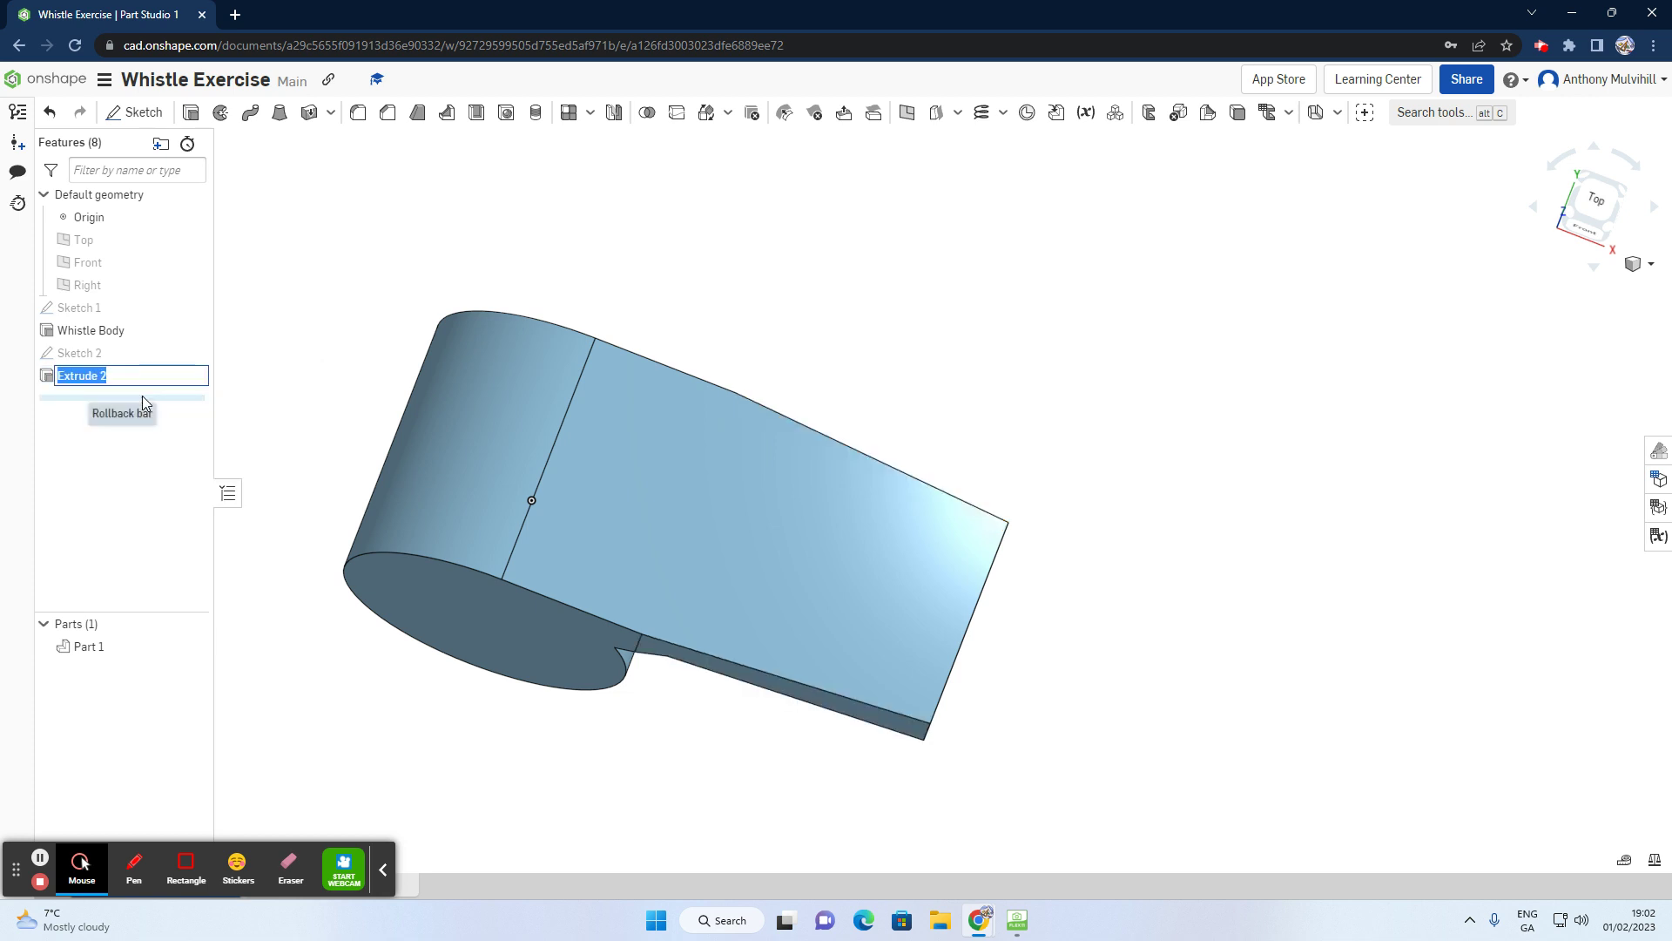
pyautogui.write('Tapered Edges')
pyautogui.click(310, 234)
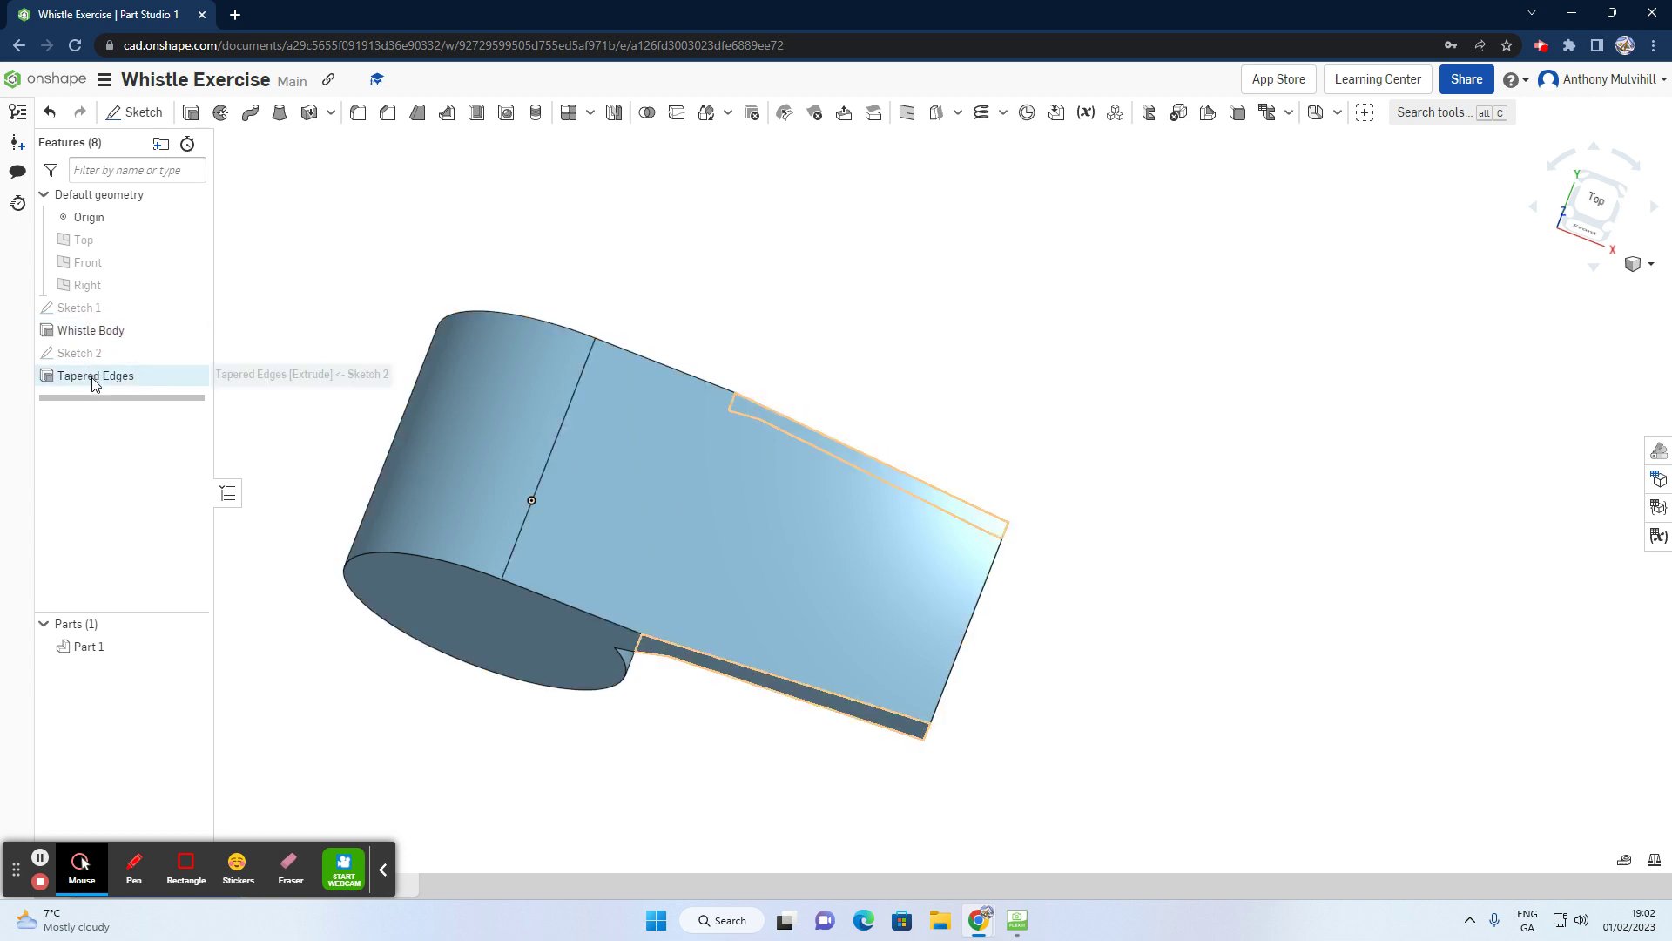
# Step: Switch to the HoverCam worksheet to read the instructions for the second cut to the whistle's mouth, and return to Onshape
pyautogui.moveTo(521, 507); pyautogui.dragTo(572, 497, button='right')
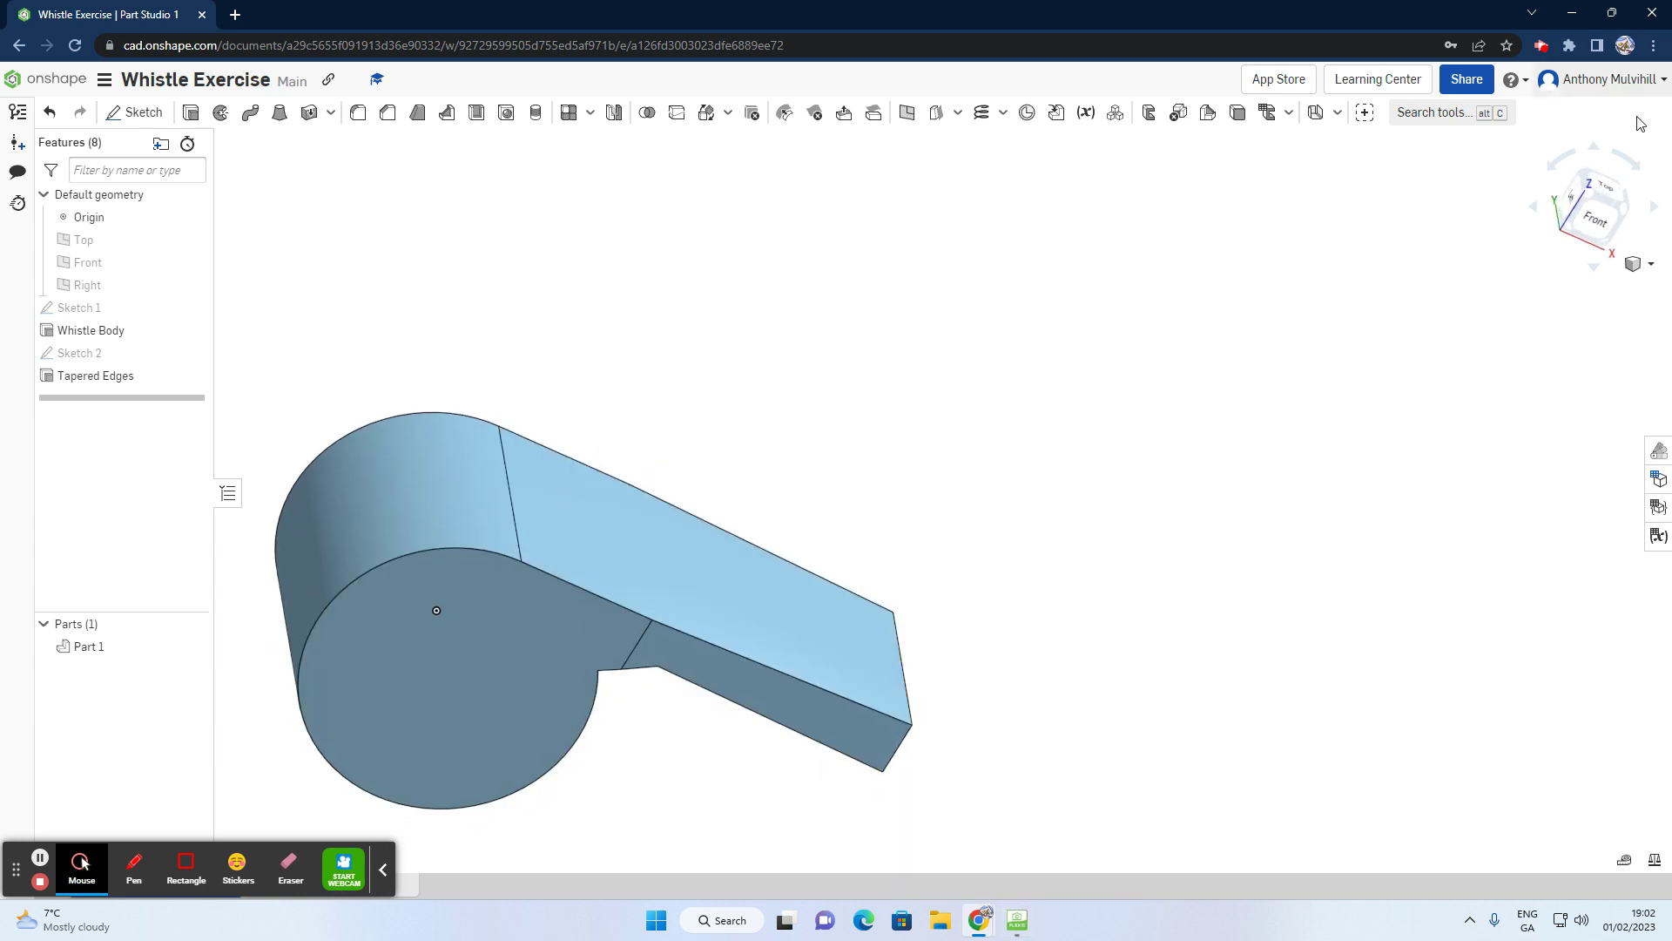
pyautogui.click(1622, 213)
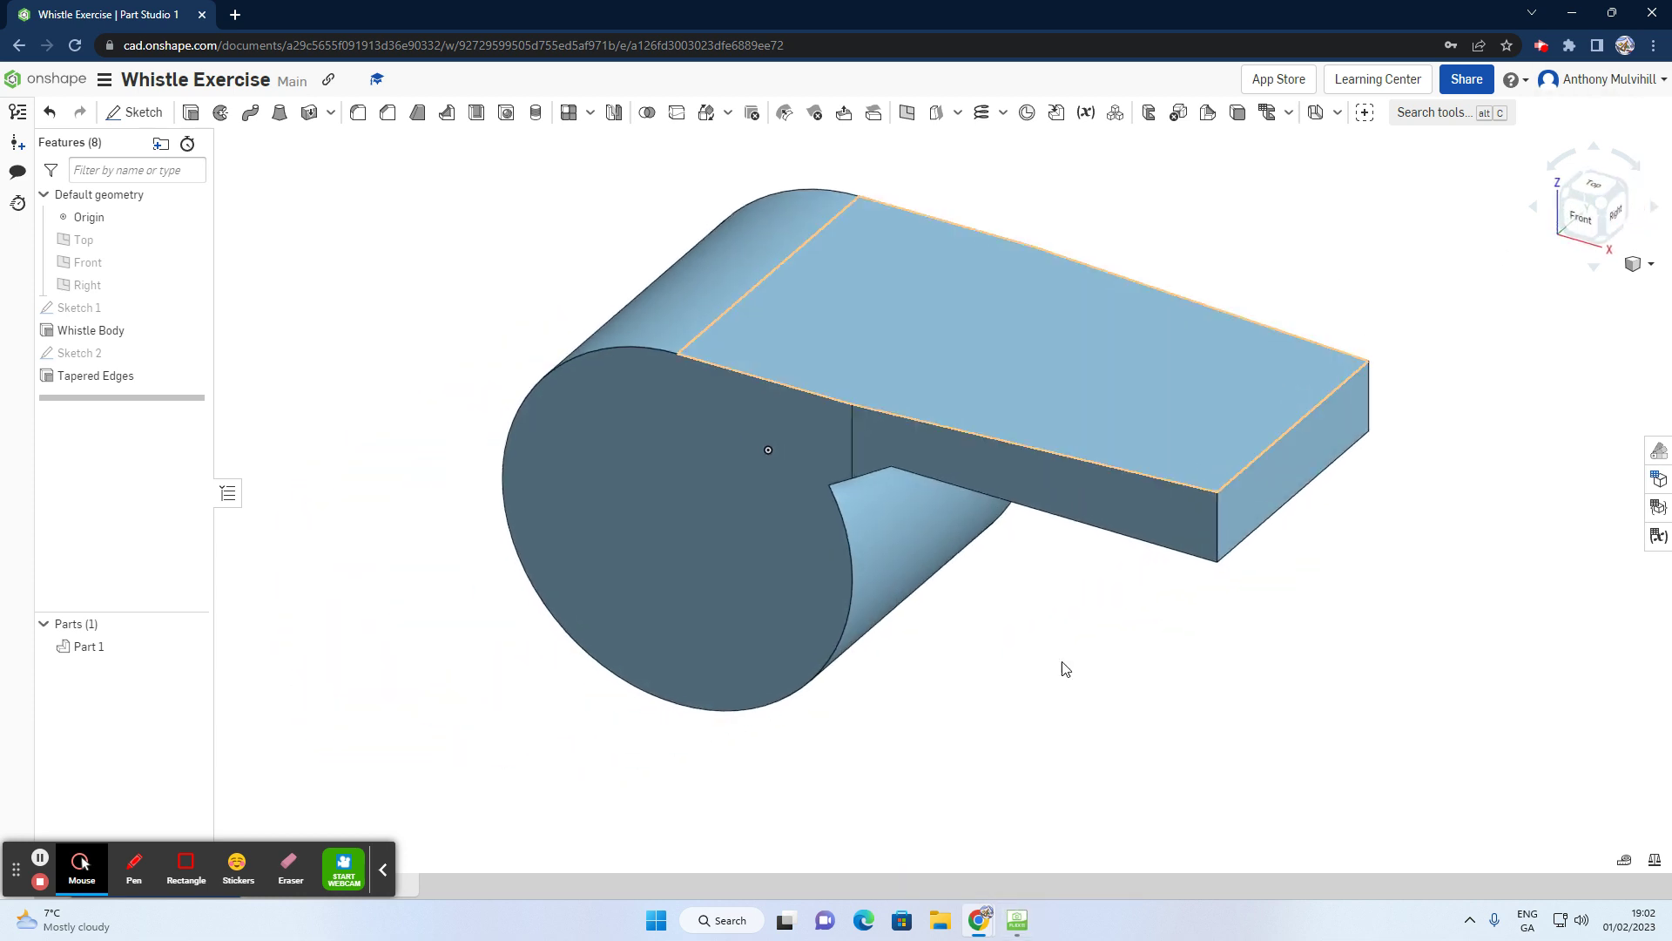
pyautogui.click(1016, 921)
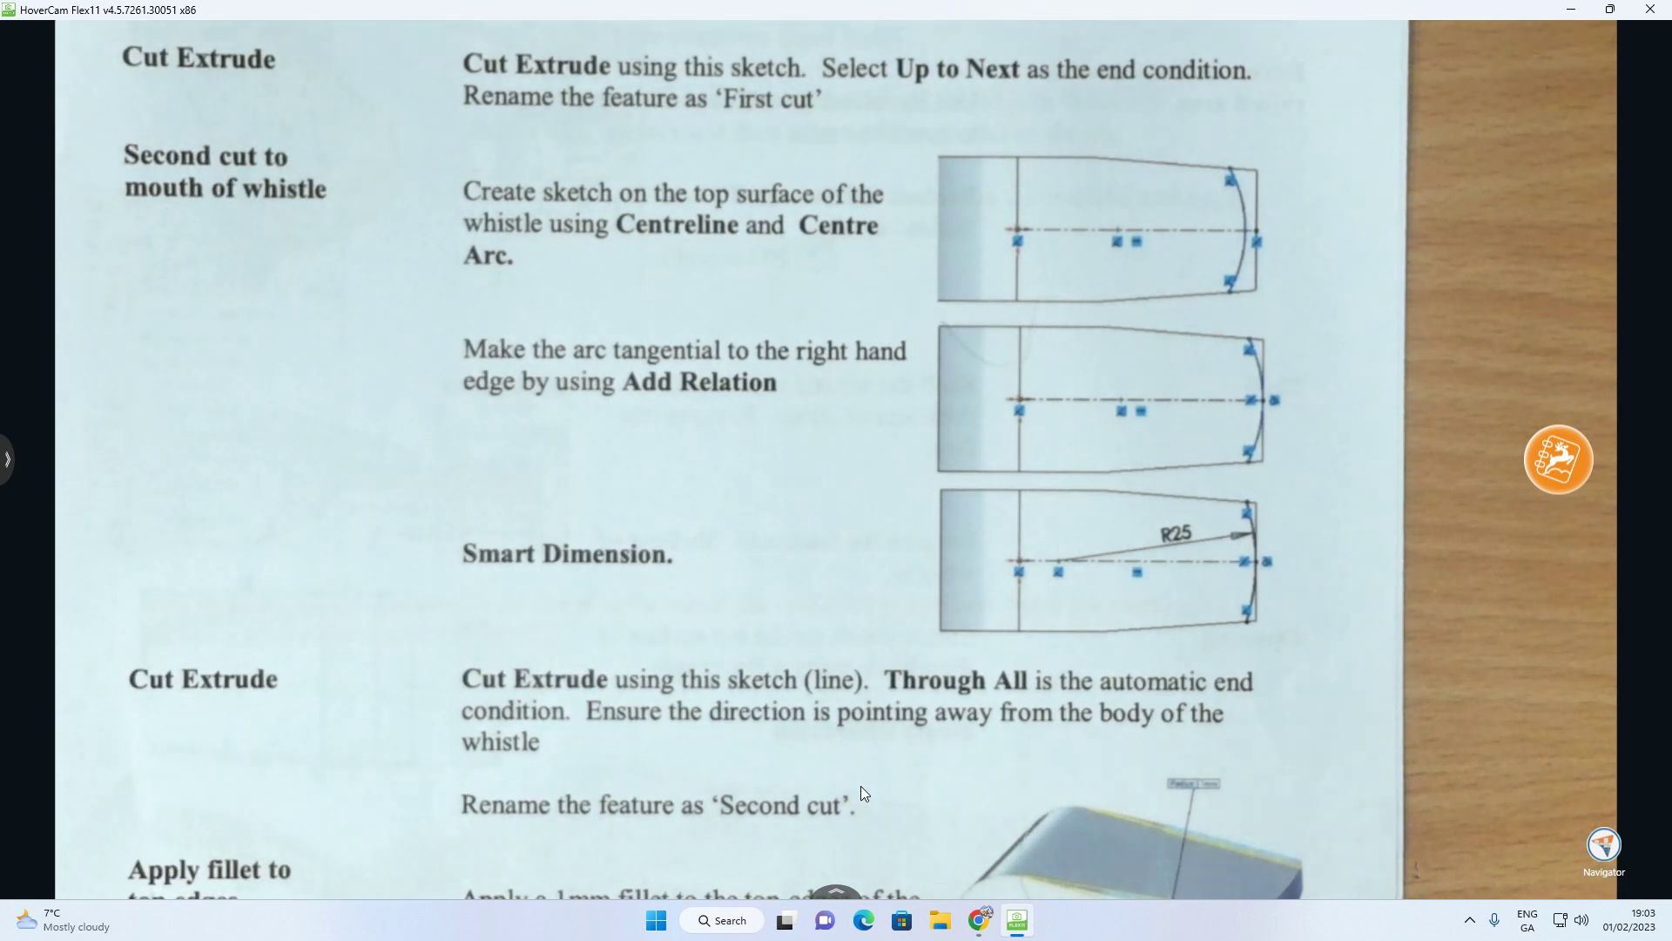
pyautogui.click(977, 919)
pyautogui.click(954, 850)
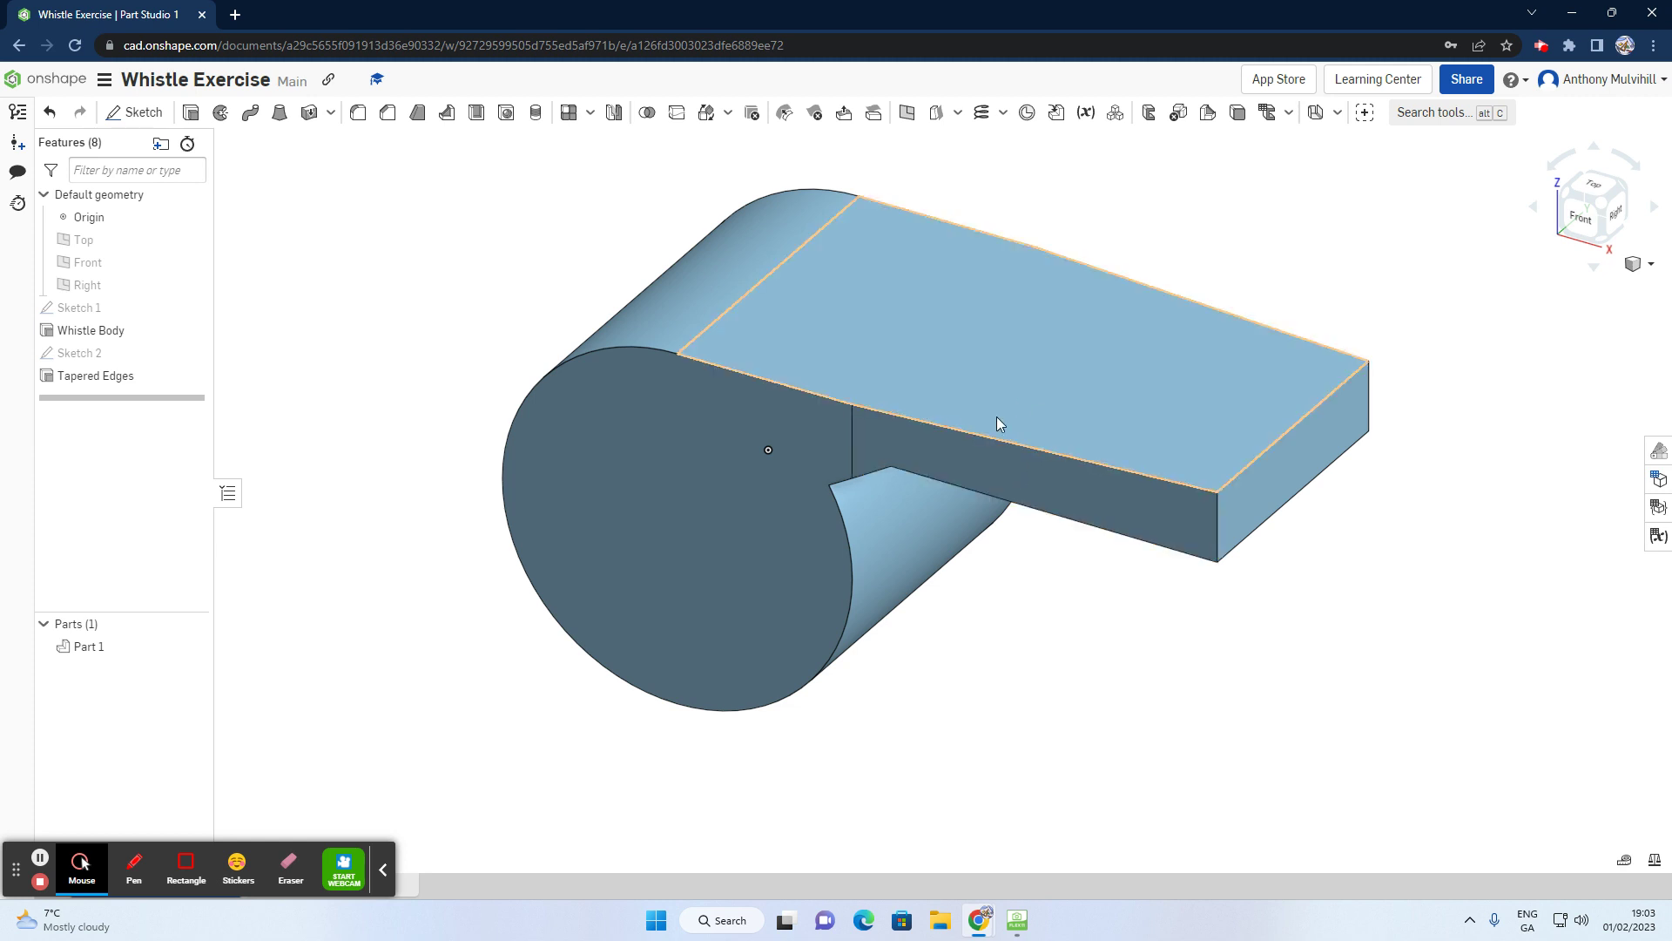
# Step: Start a new sketch on the flat top face of the whistle body and view it from the top
pyautogui.click(138, 111)
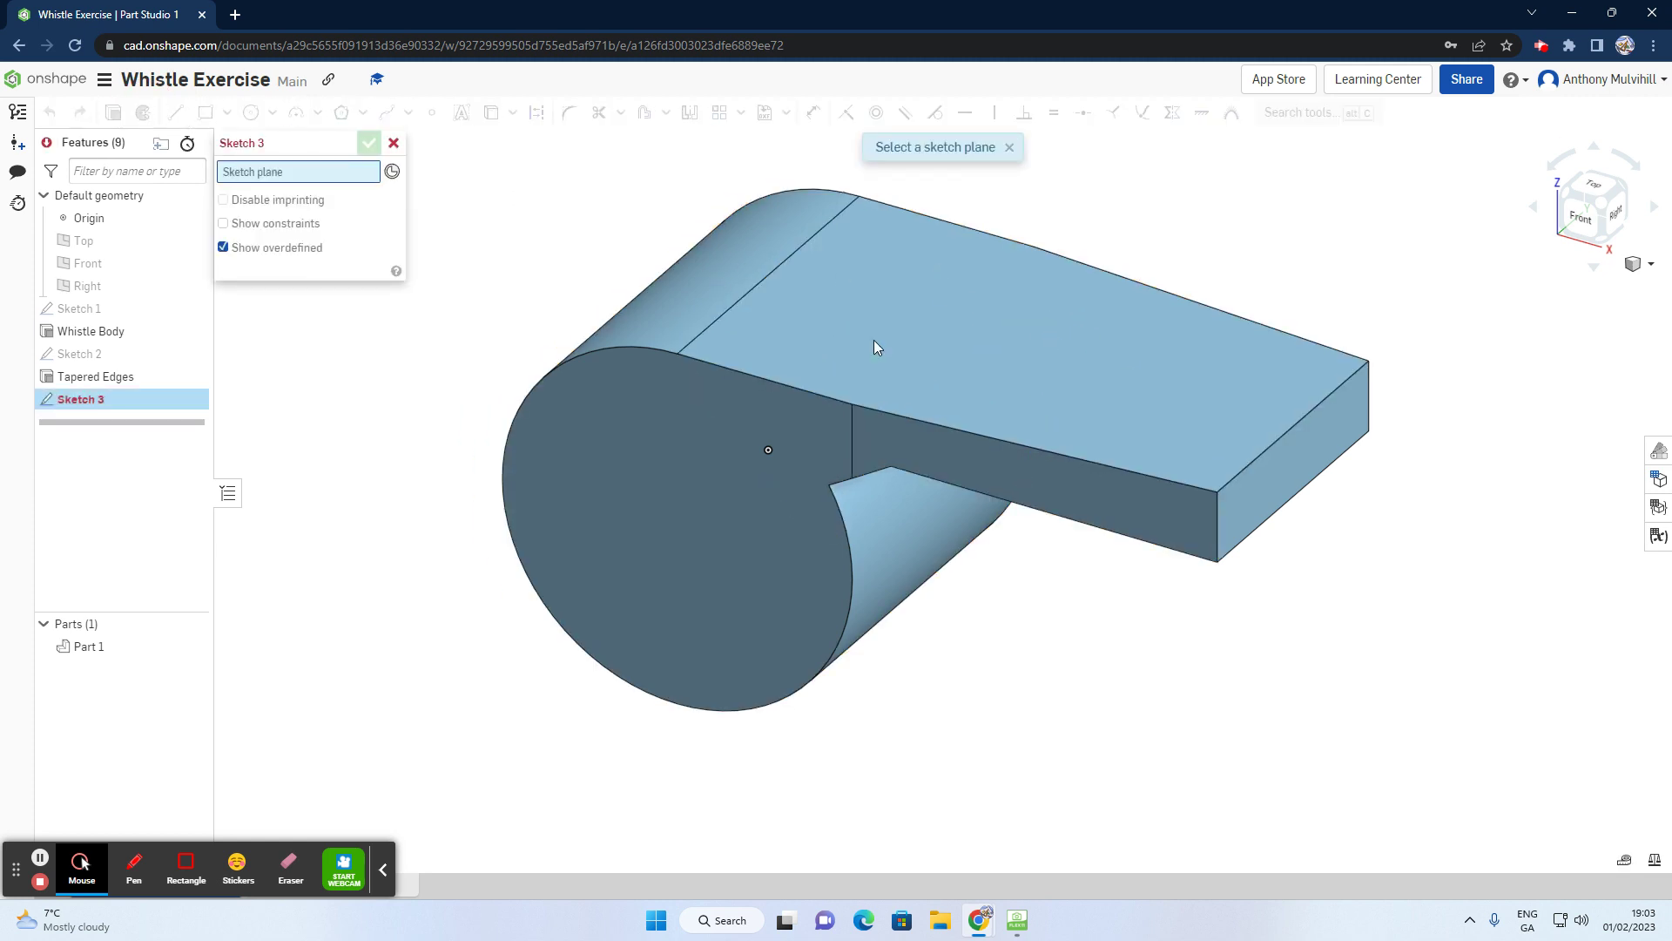
pyautogui.click(998, 384)
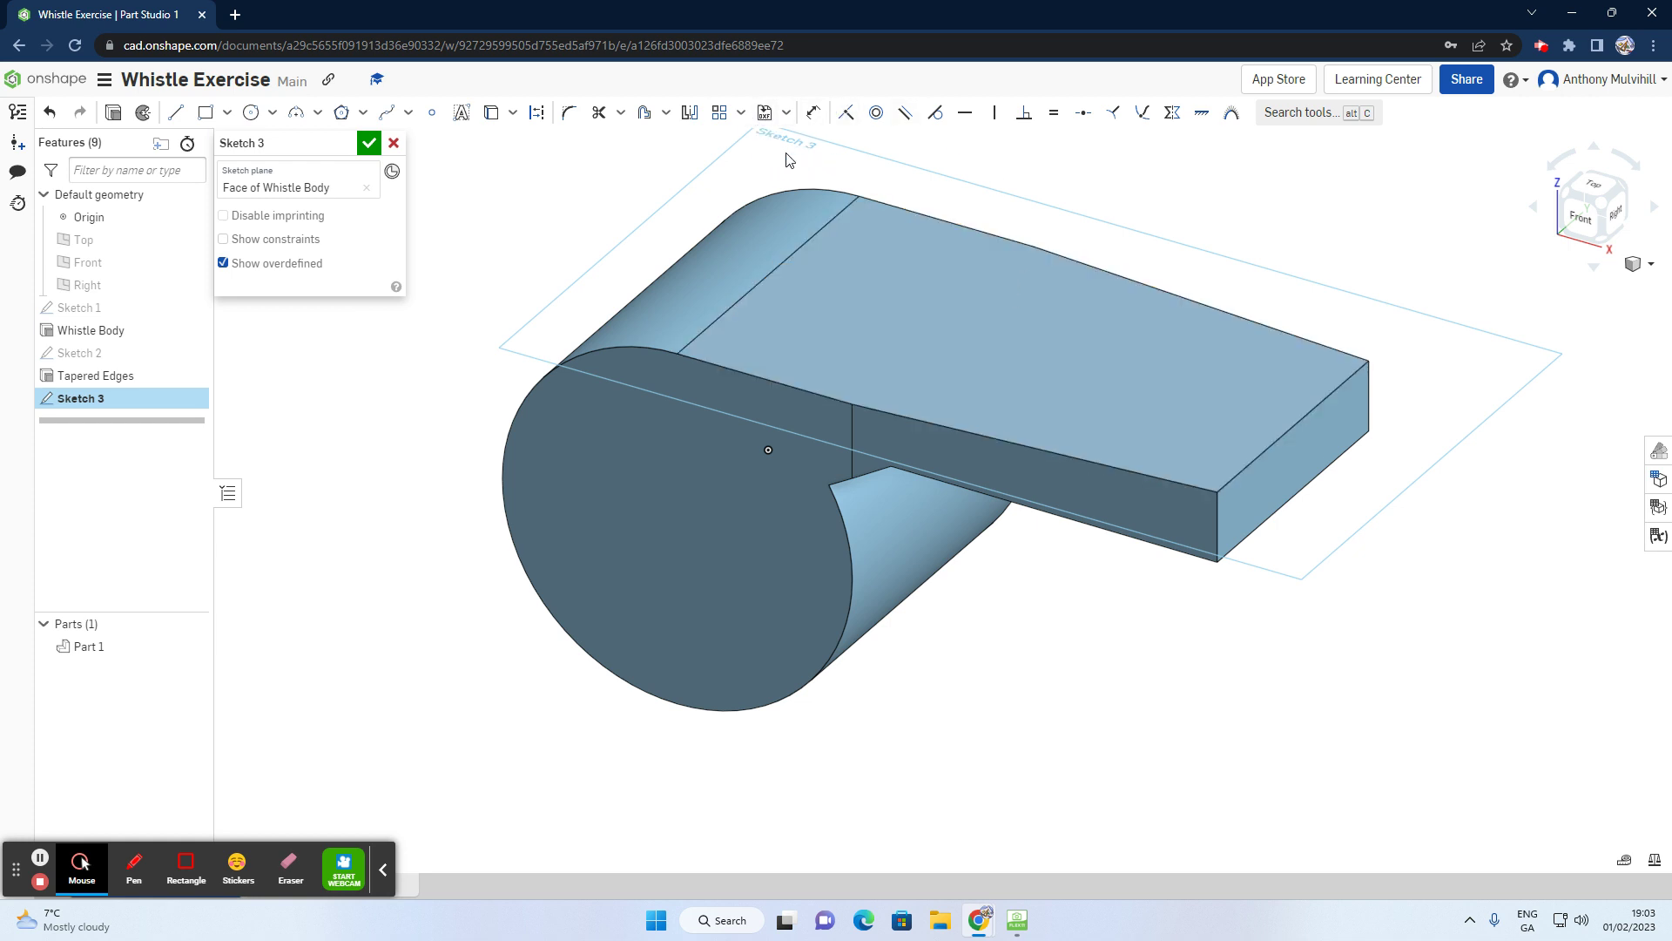
pyautogui.click(1599, 190)
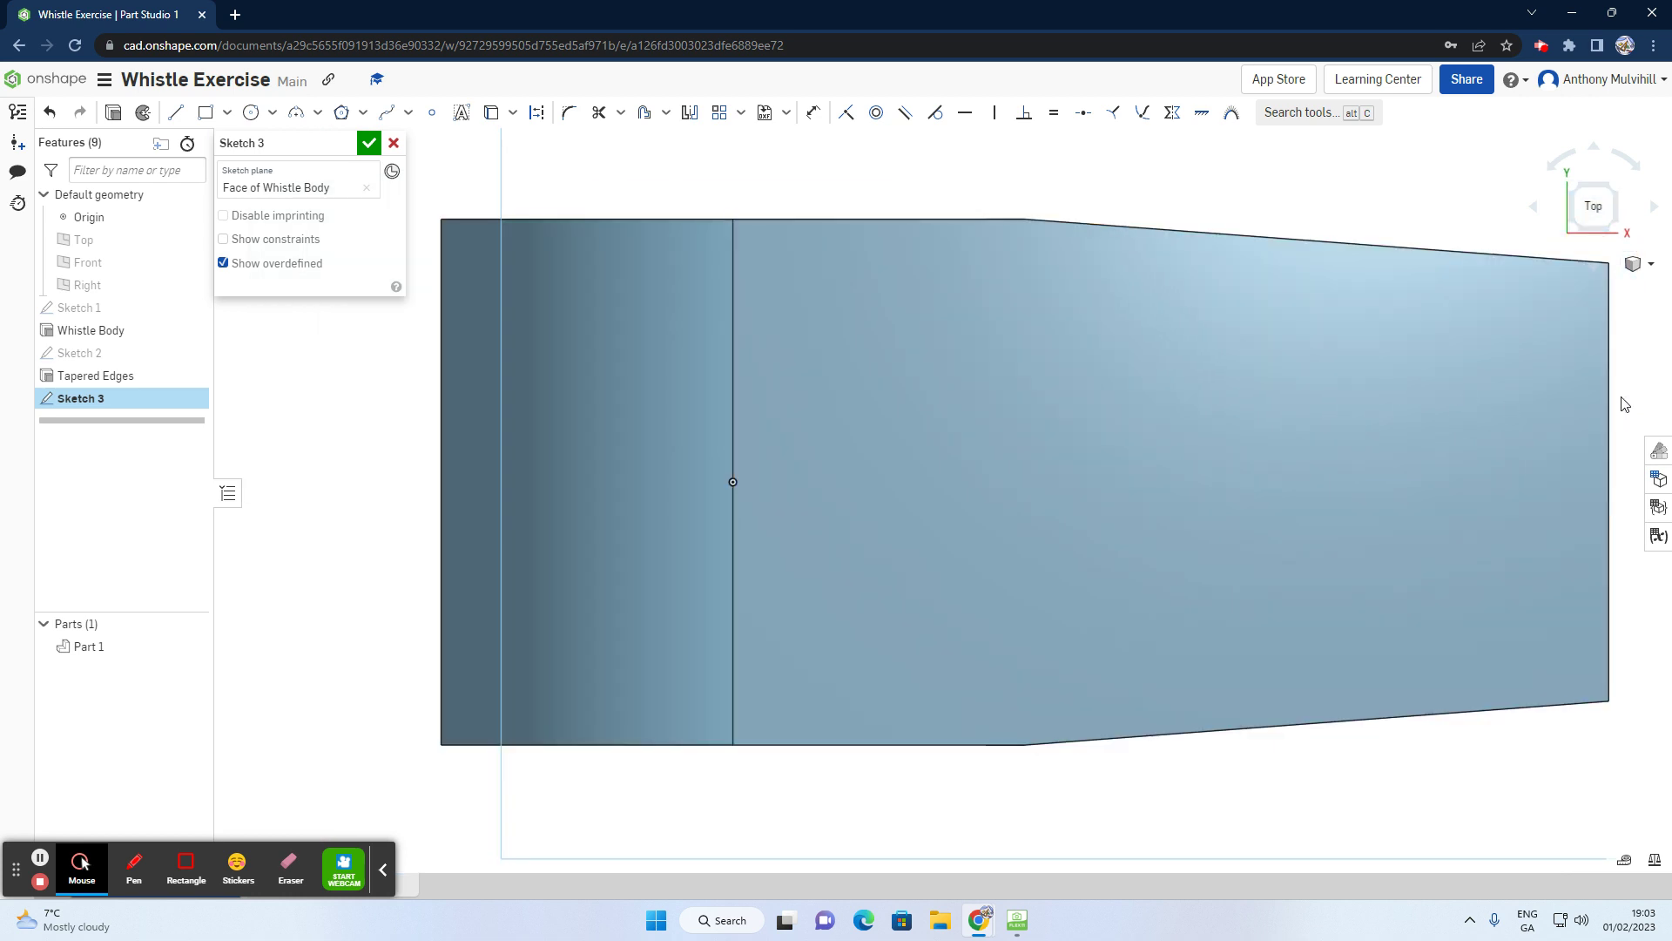
pyautogui.scroll(-2, 1629, 405)
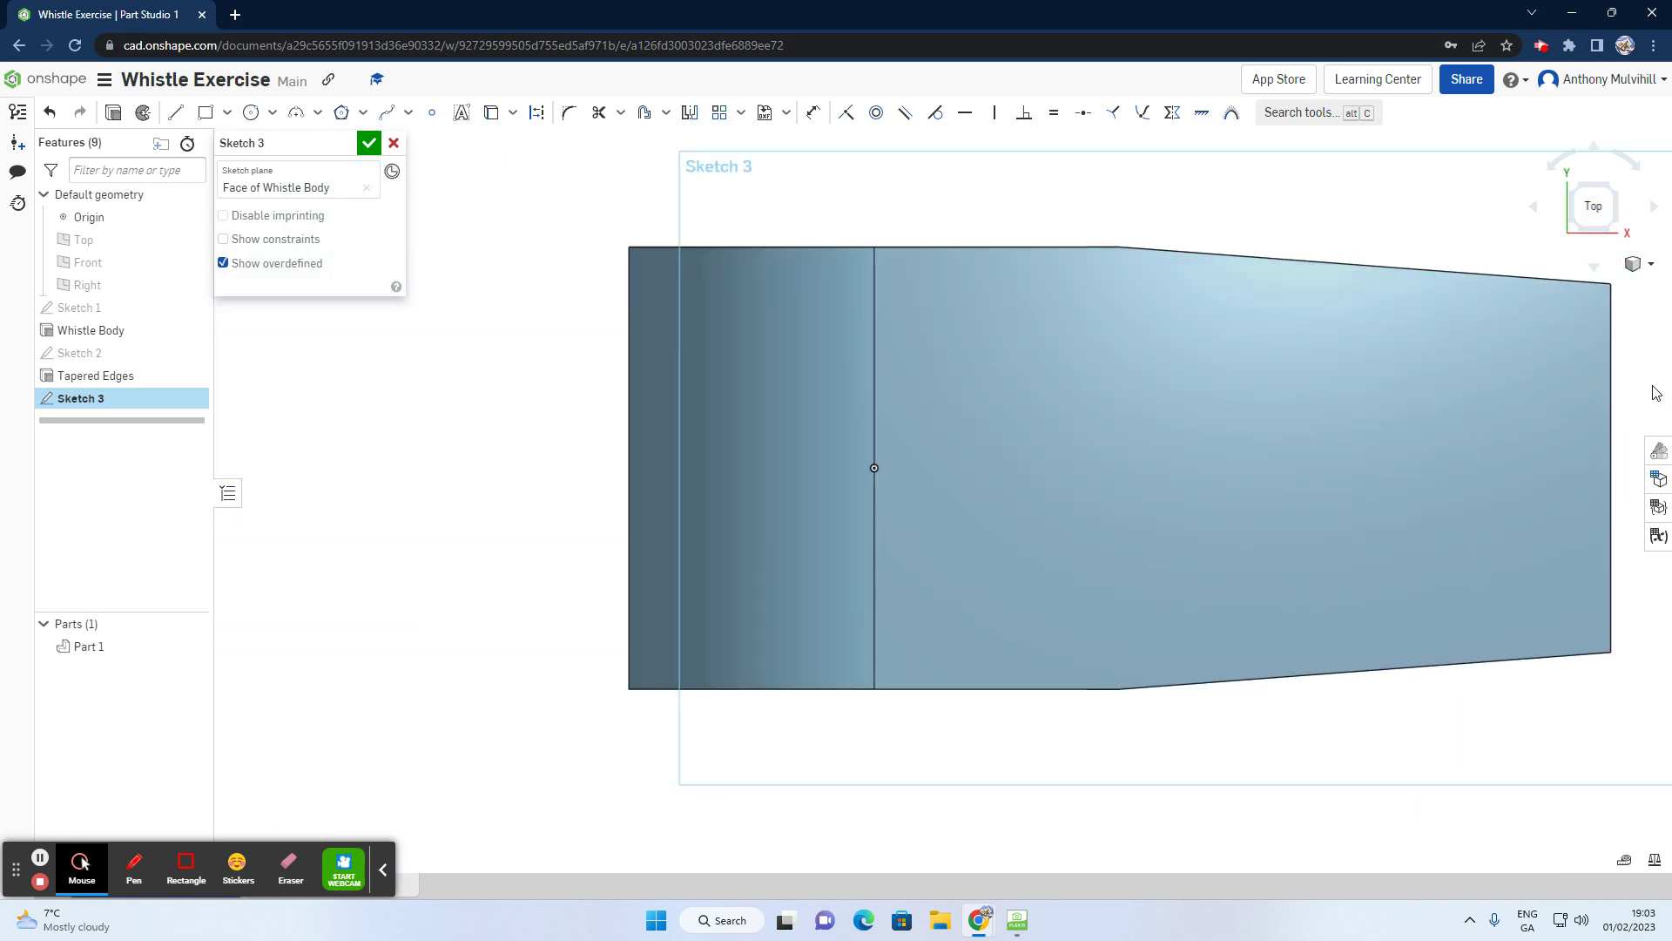
pyautogui.scroll(3, 1594, 202)
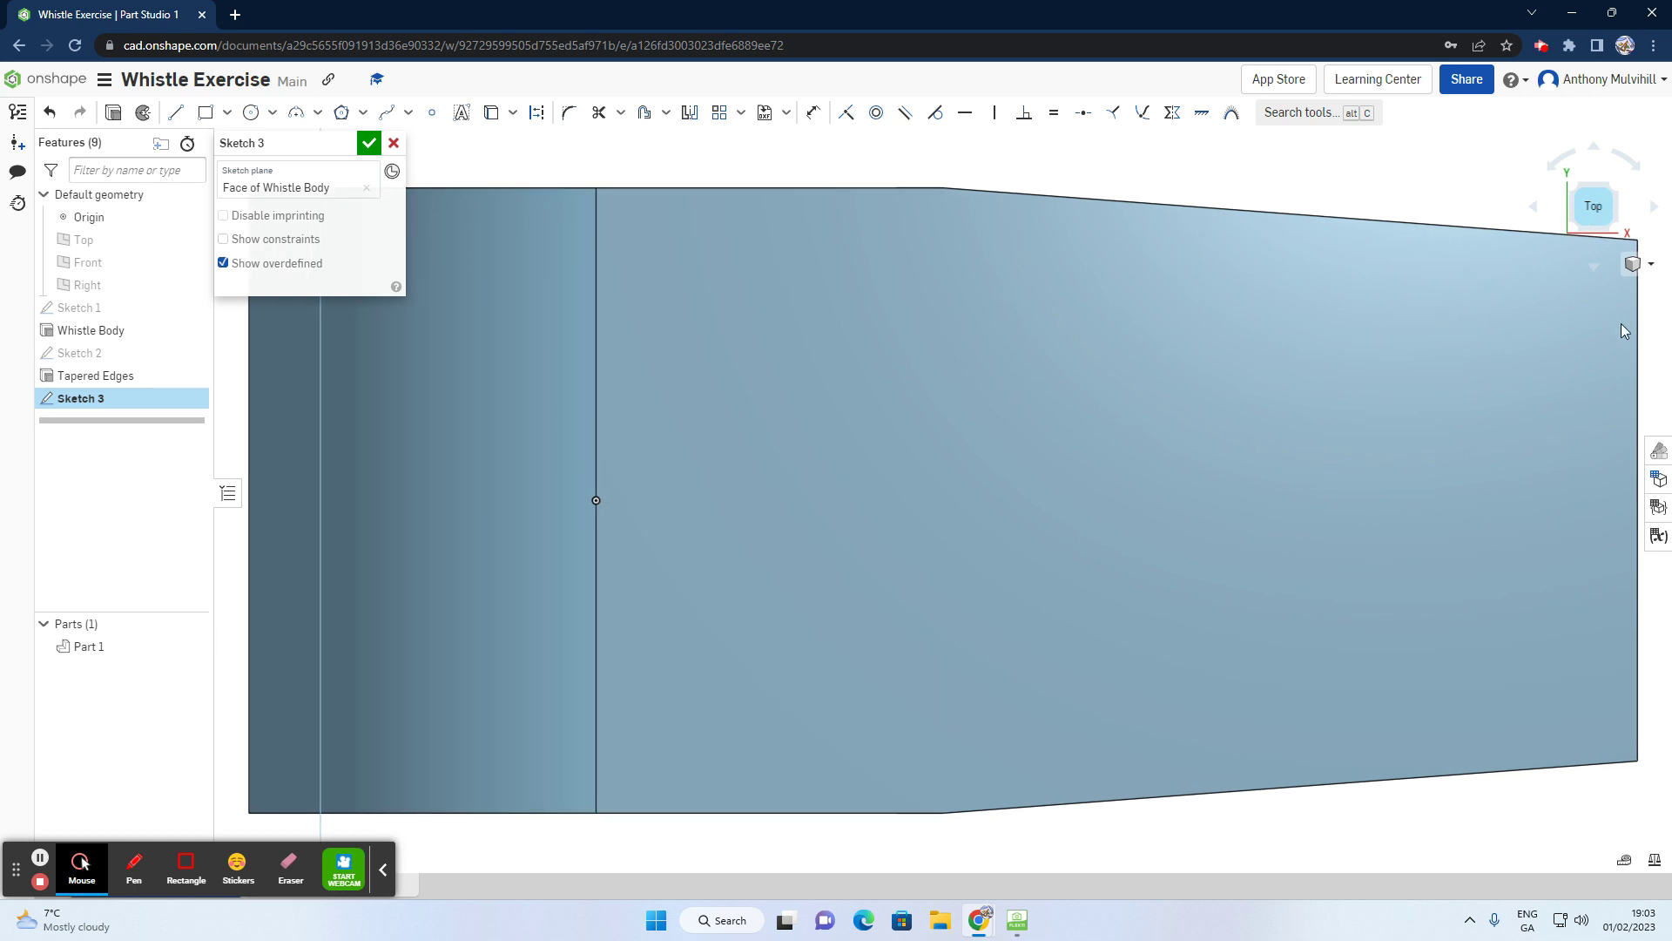
pyautogui.scroll(-3, 1624, 252)
pyautogui.scroll(-1, 1555, 468)
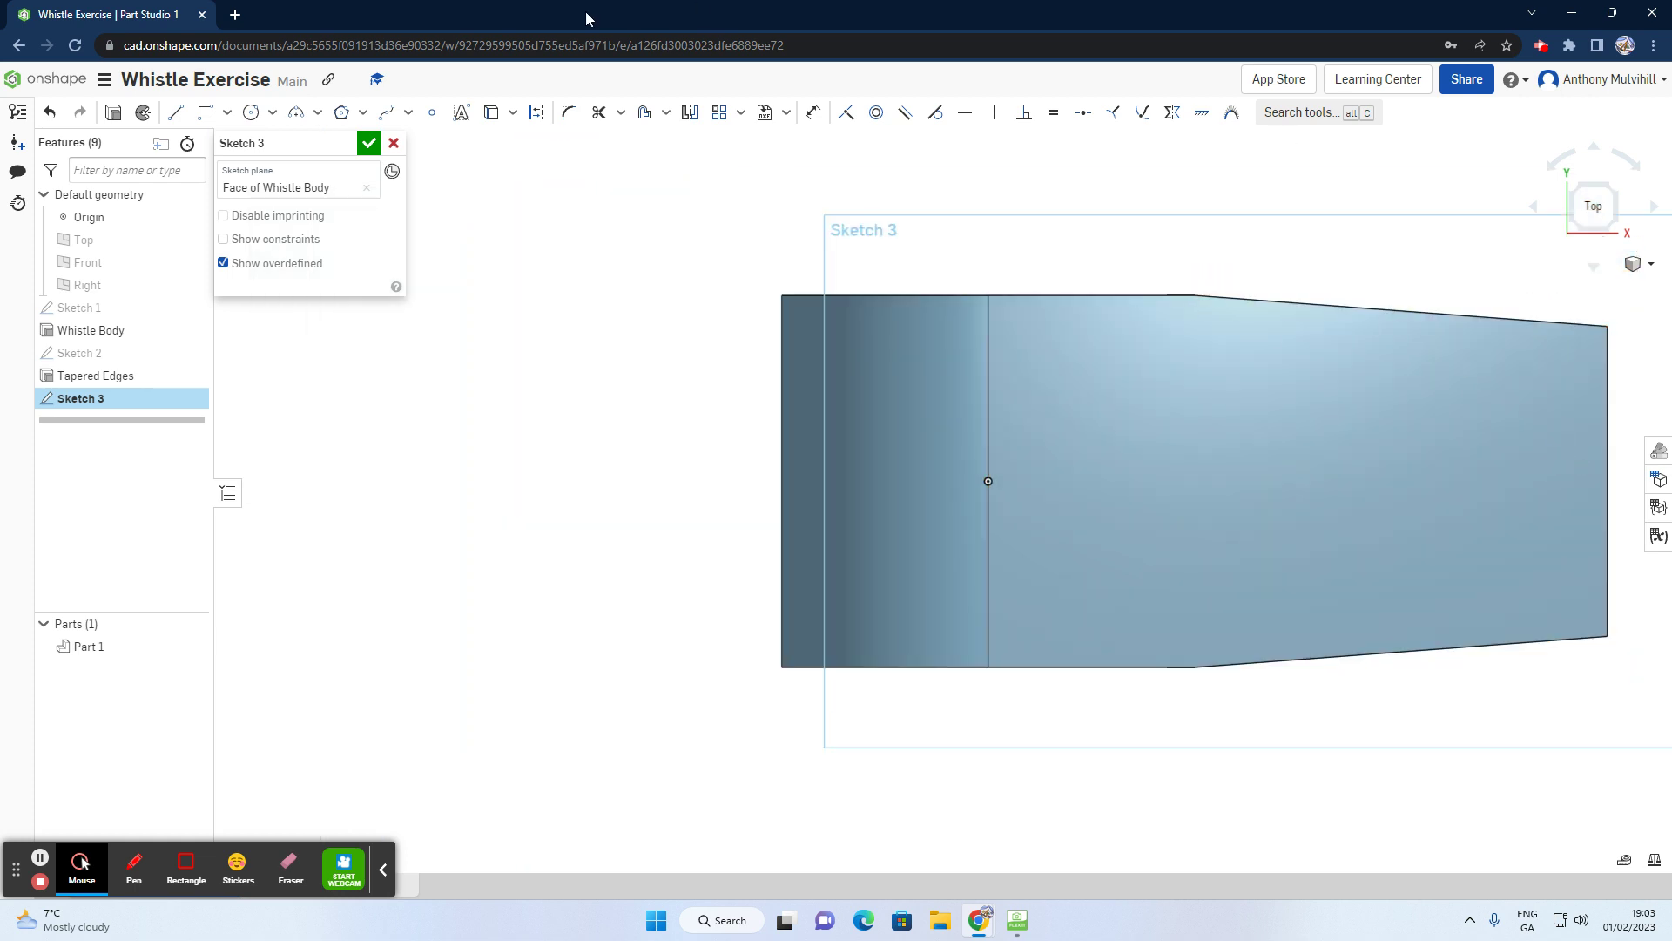
# Step: Draw a horizontal construction centreline about 30 mm long from the origin to the midpoint of the mouthpiece's end edge
pyautogui.click(177, 117)
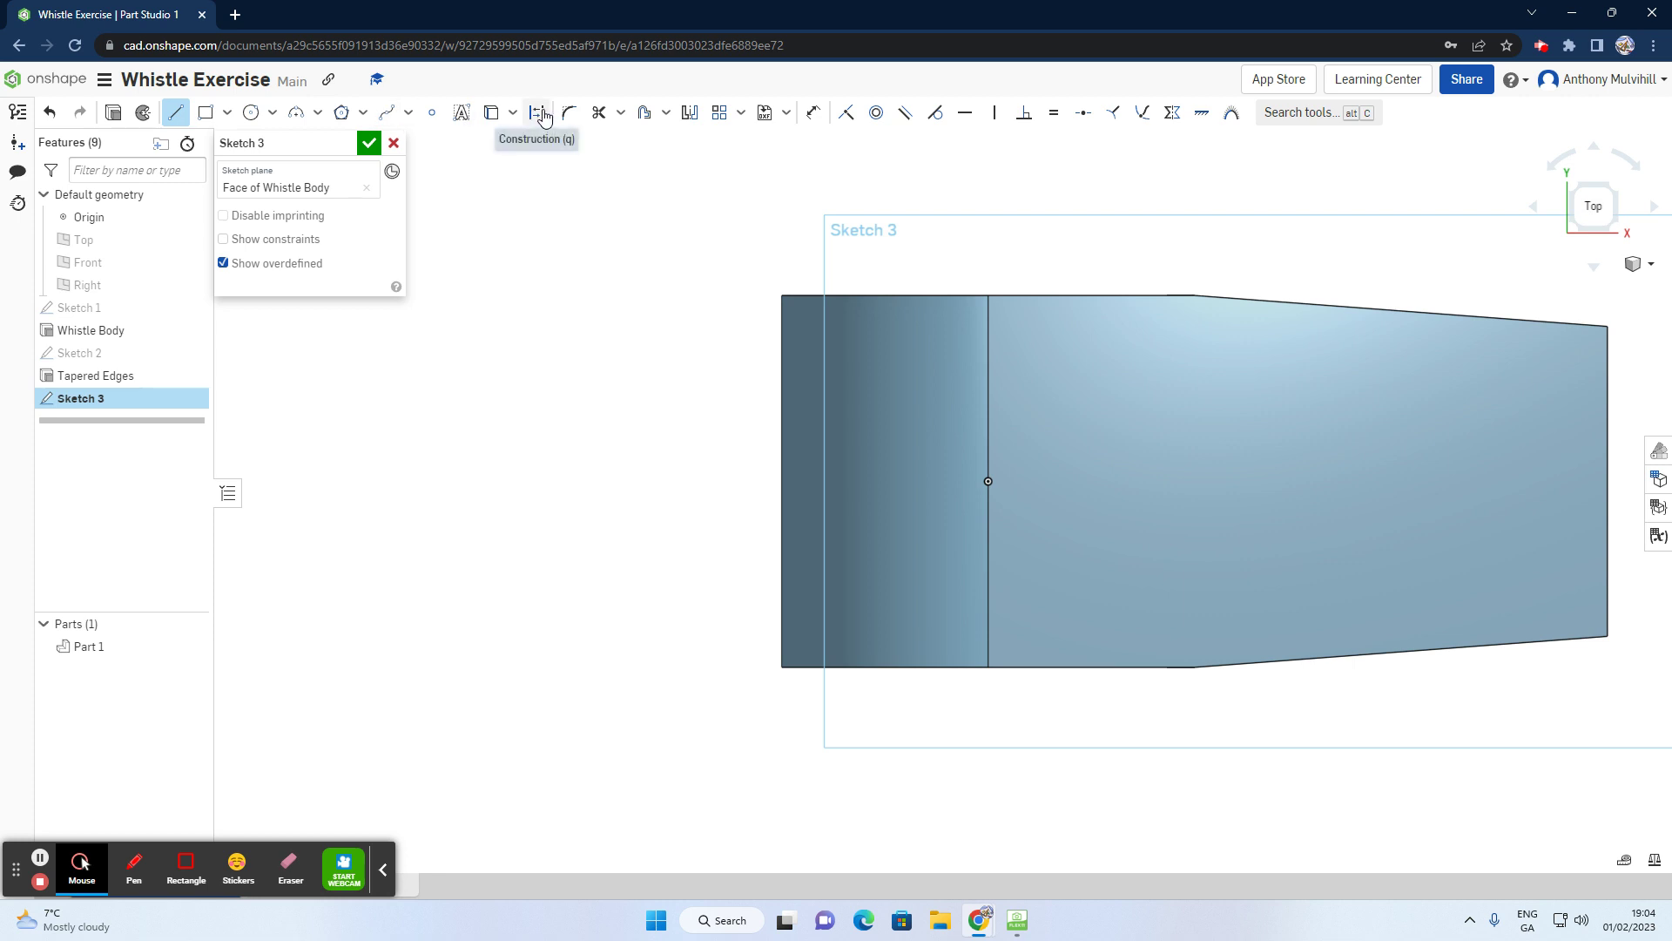
pyautogui.click(539, 114)
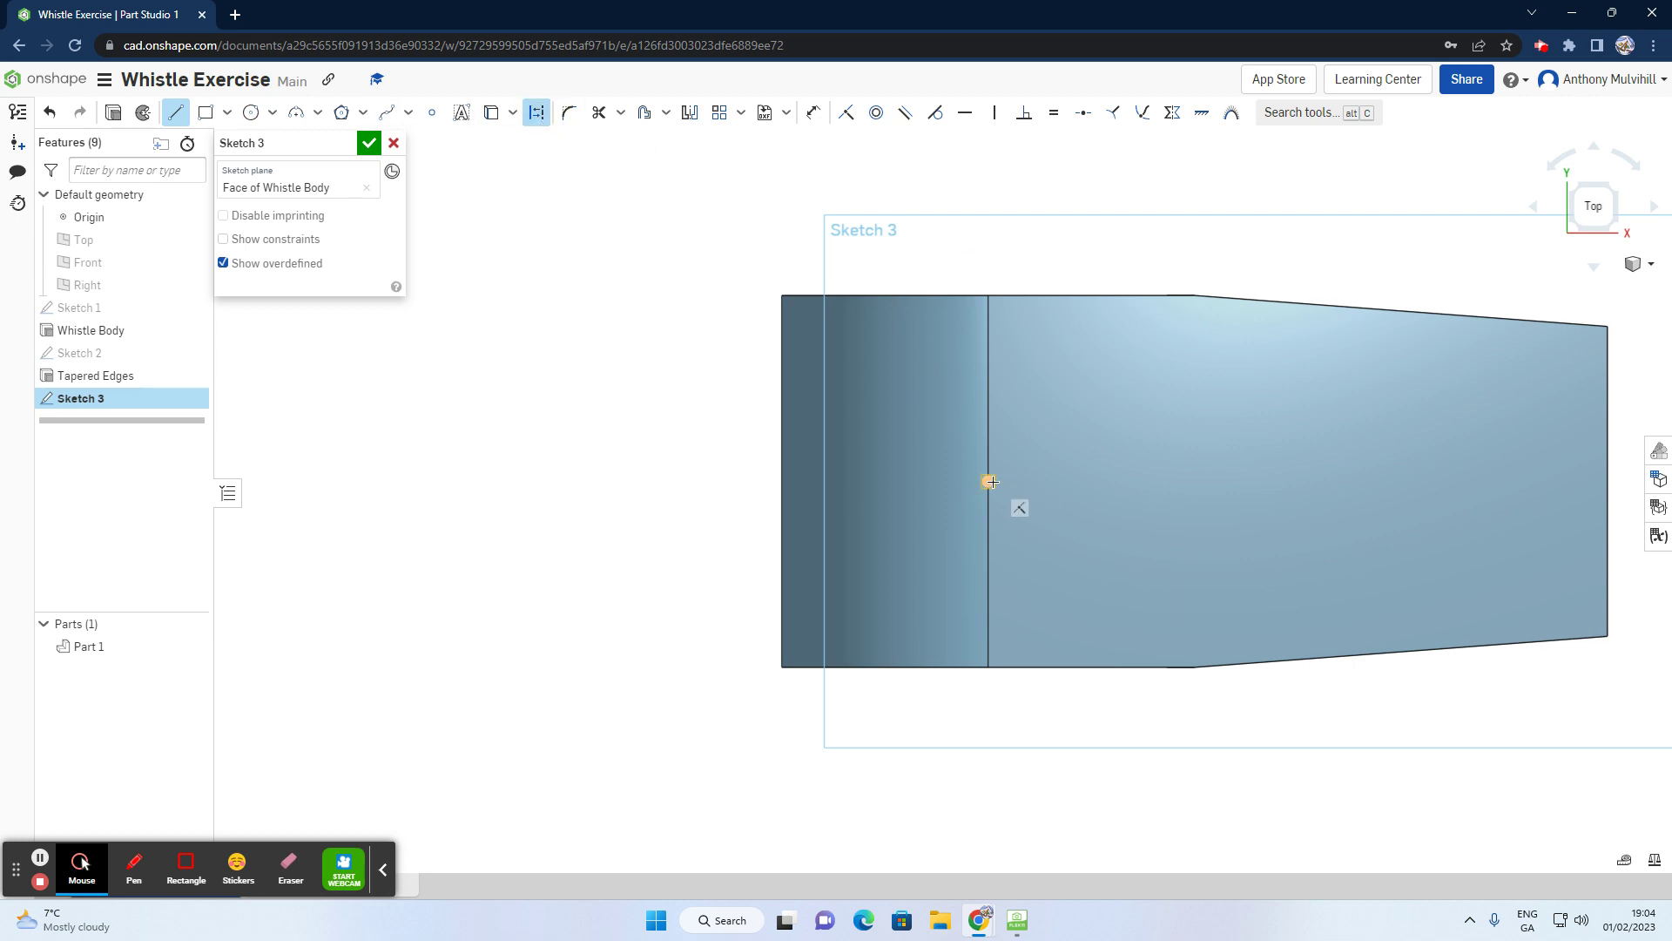
pyautogui.click(988, 482)
pyautogui.click(1607, 482)
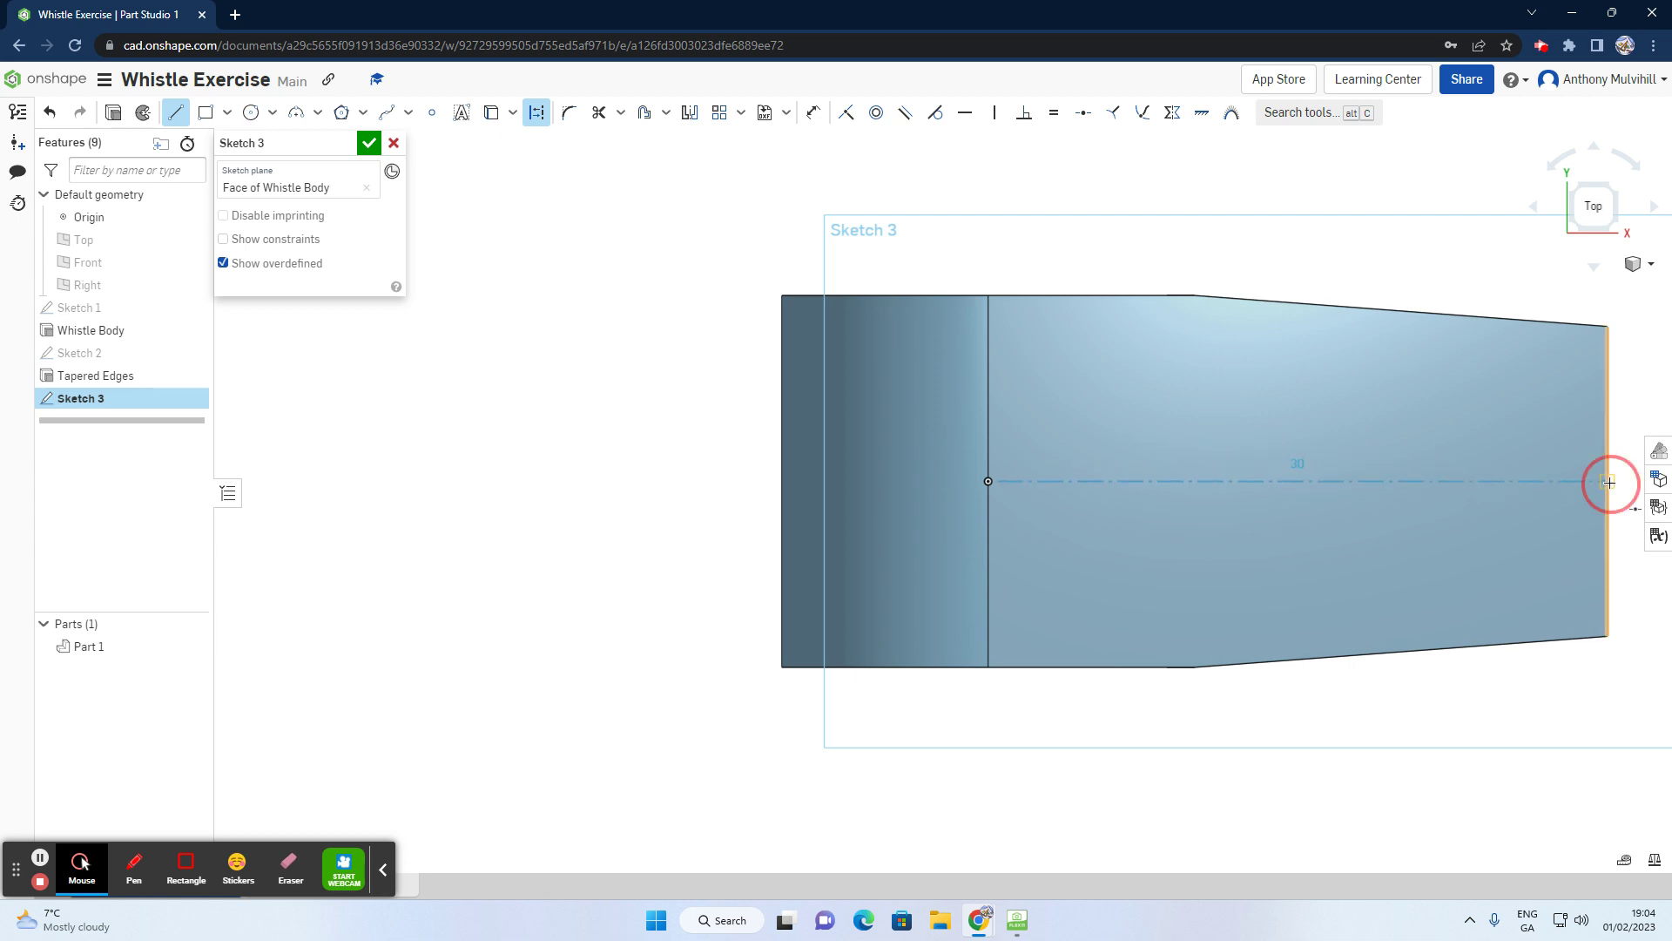
# Step: Draw a circle about 50 mm in diameter centred on the construction centreline and passing through the midpoint of the mouthpiece's end edge
pyautogui.rightClick(1416, 373)
pyautogui.click(1455, 389)
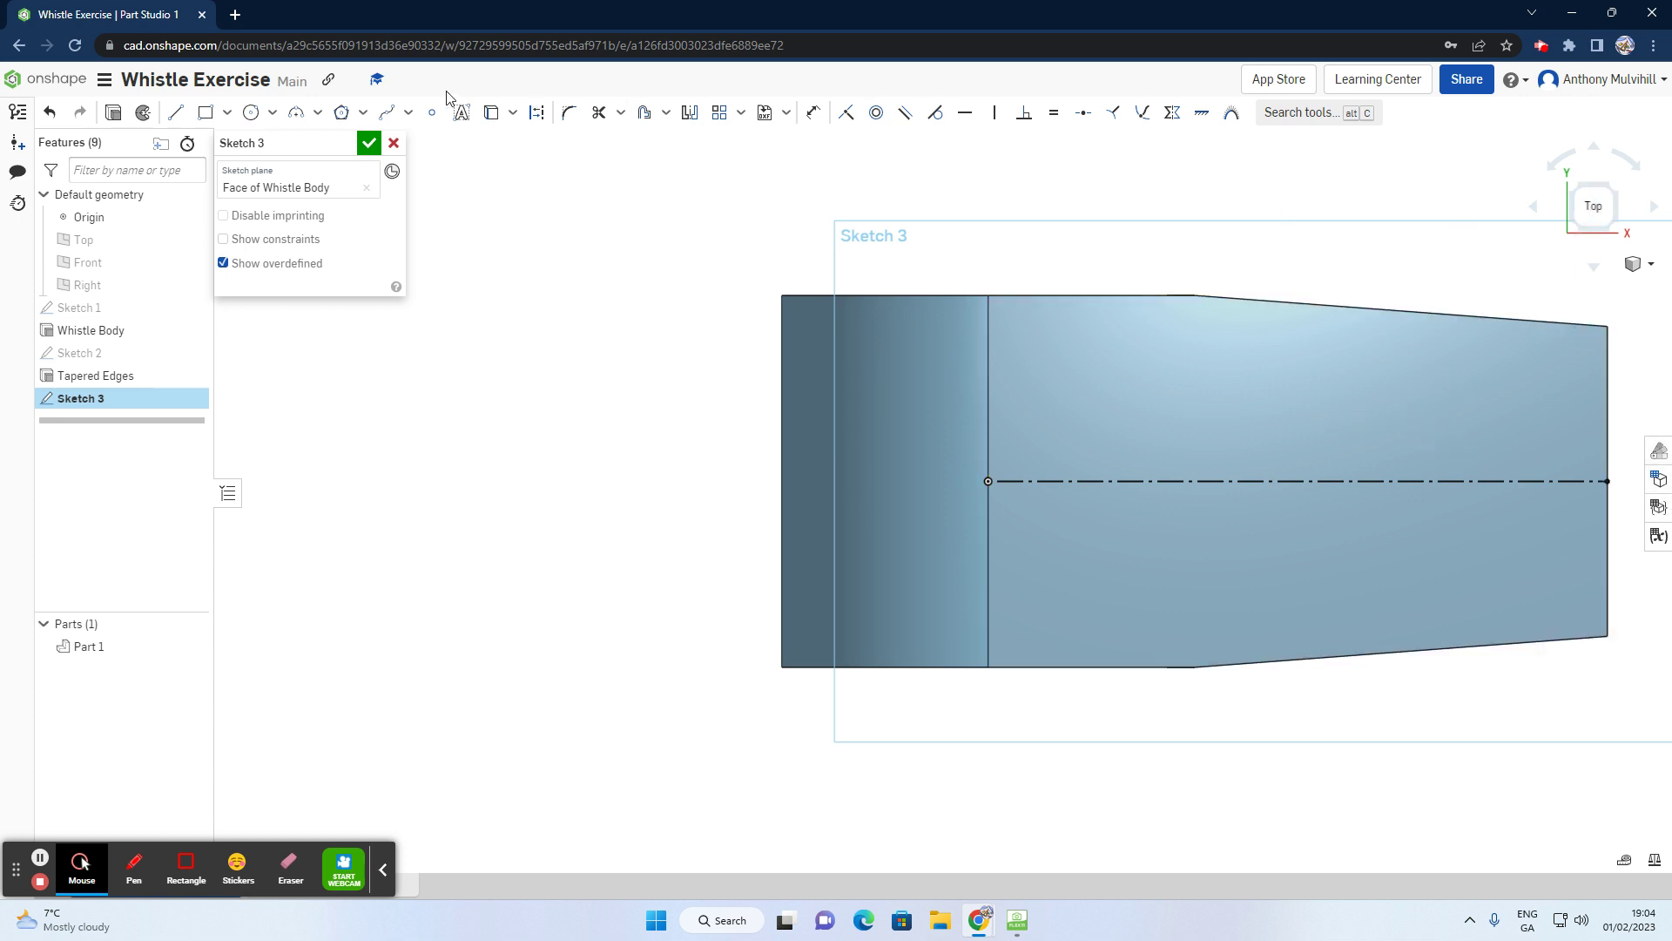
pyautogui.click(251, 114)
pyautogui.click(1091, 482)
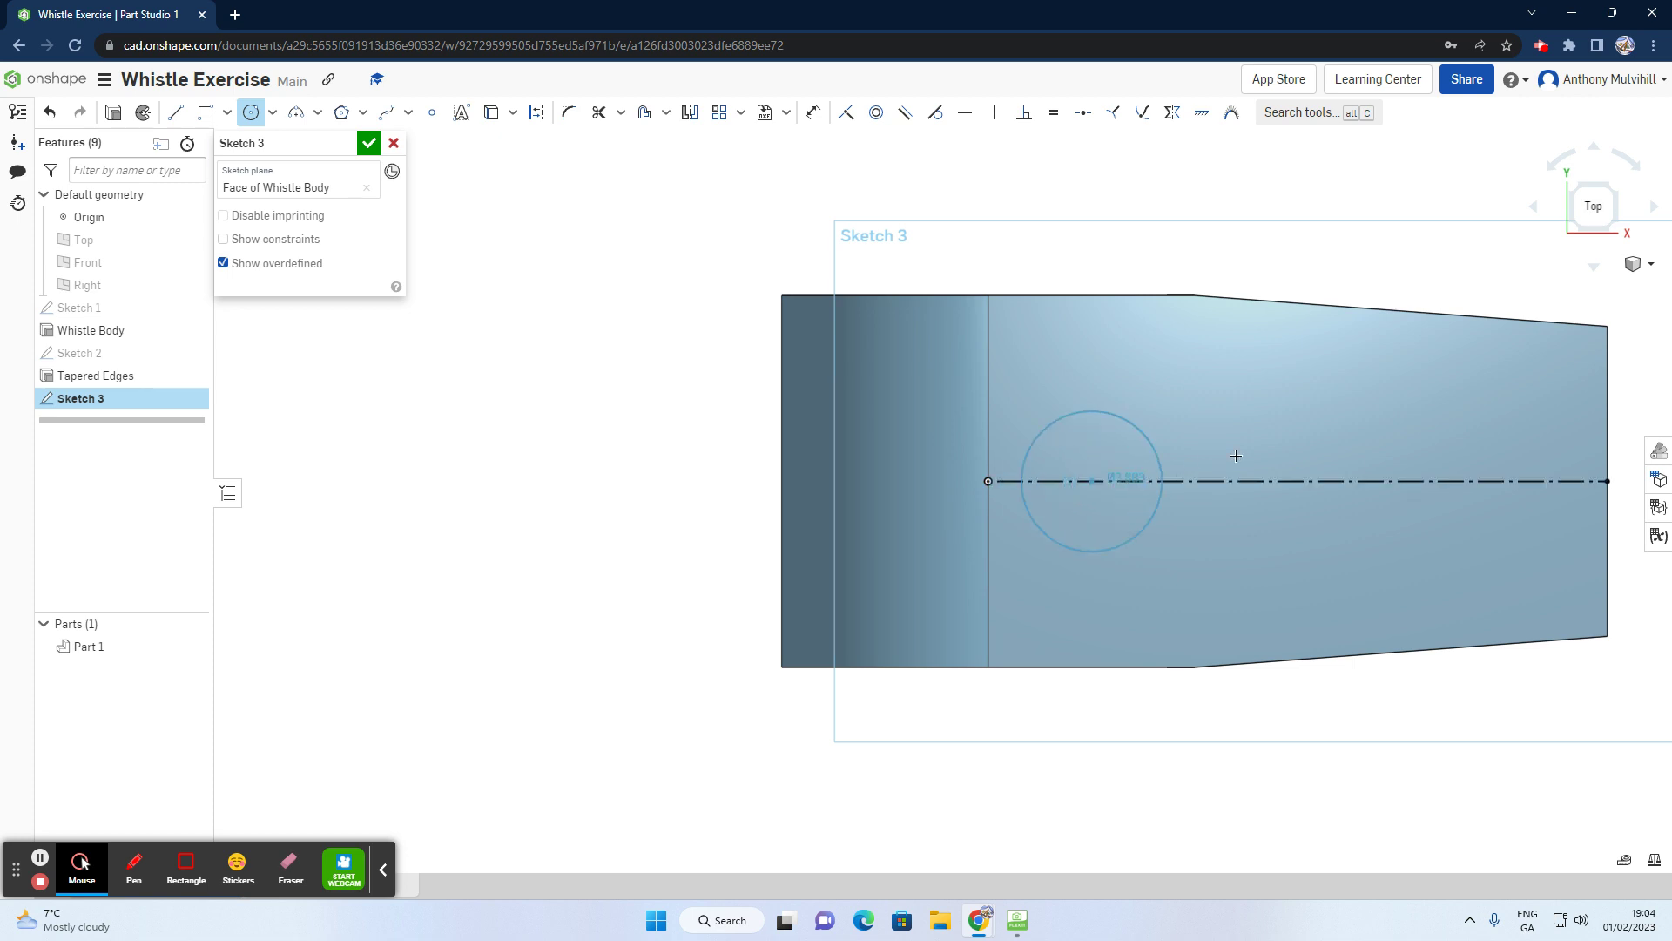
pyautogui.click(1605, 481)
pyautogui.scroll(-3, 1383, 406)
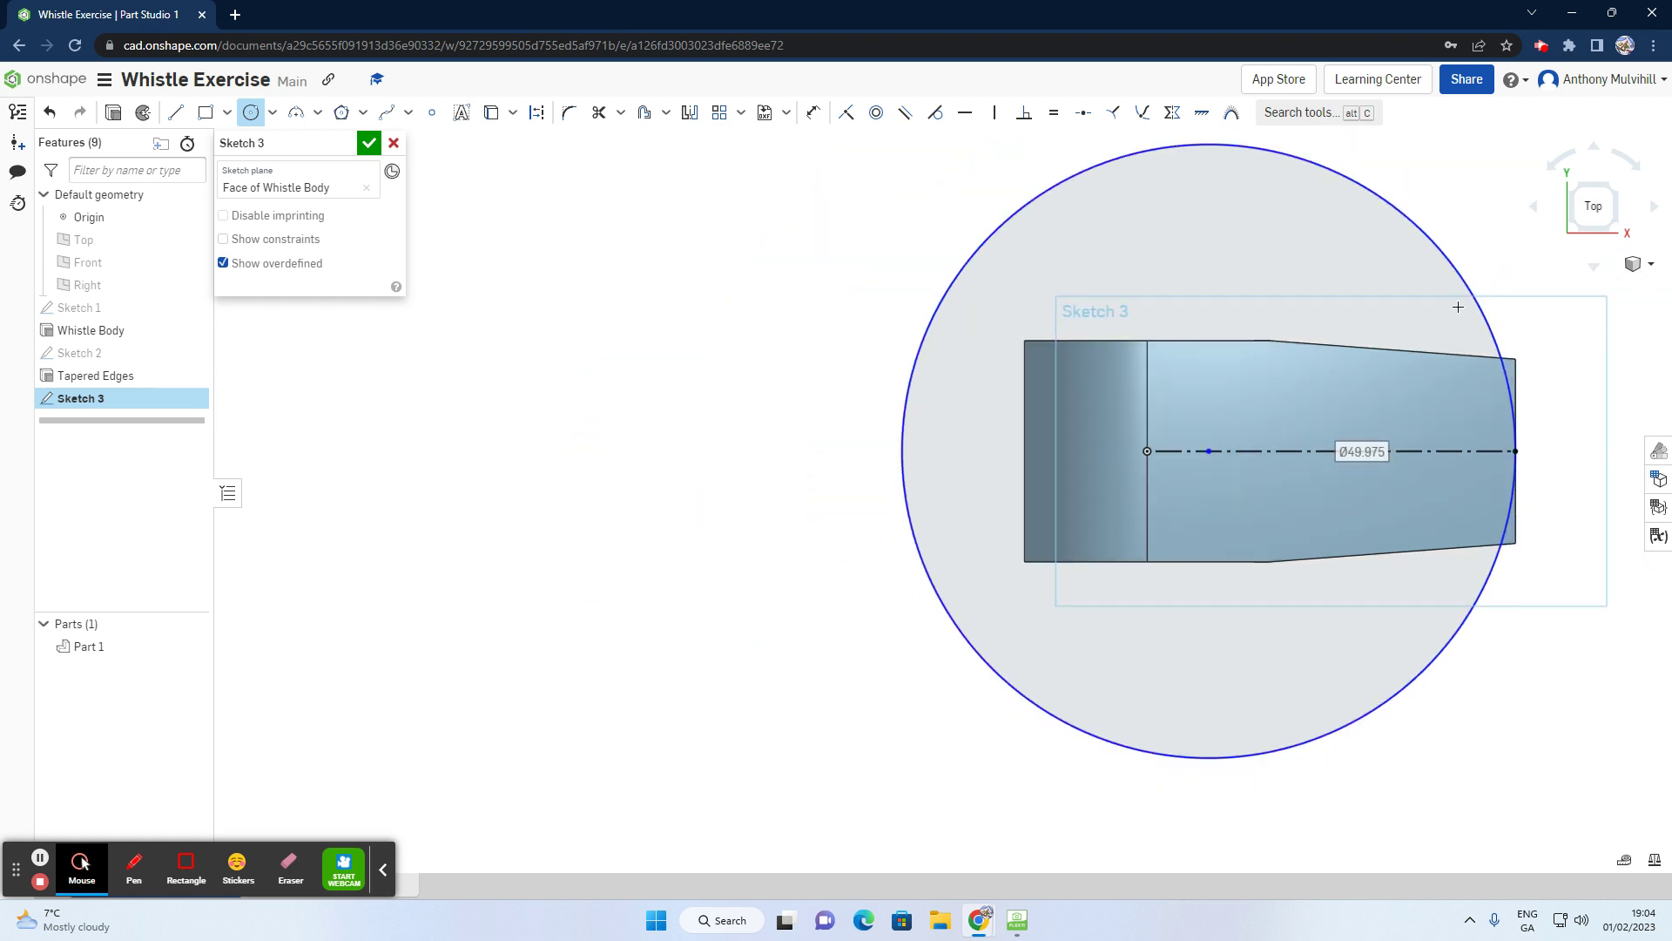
pyautogui.click(1613, 229)
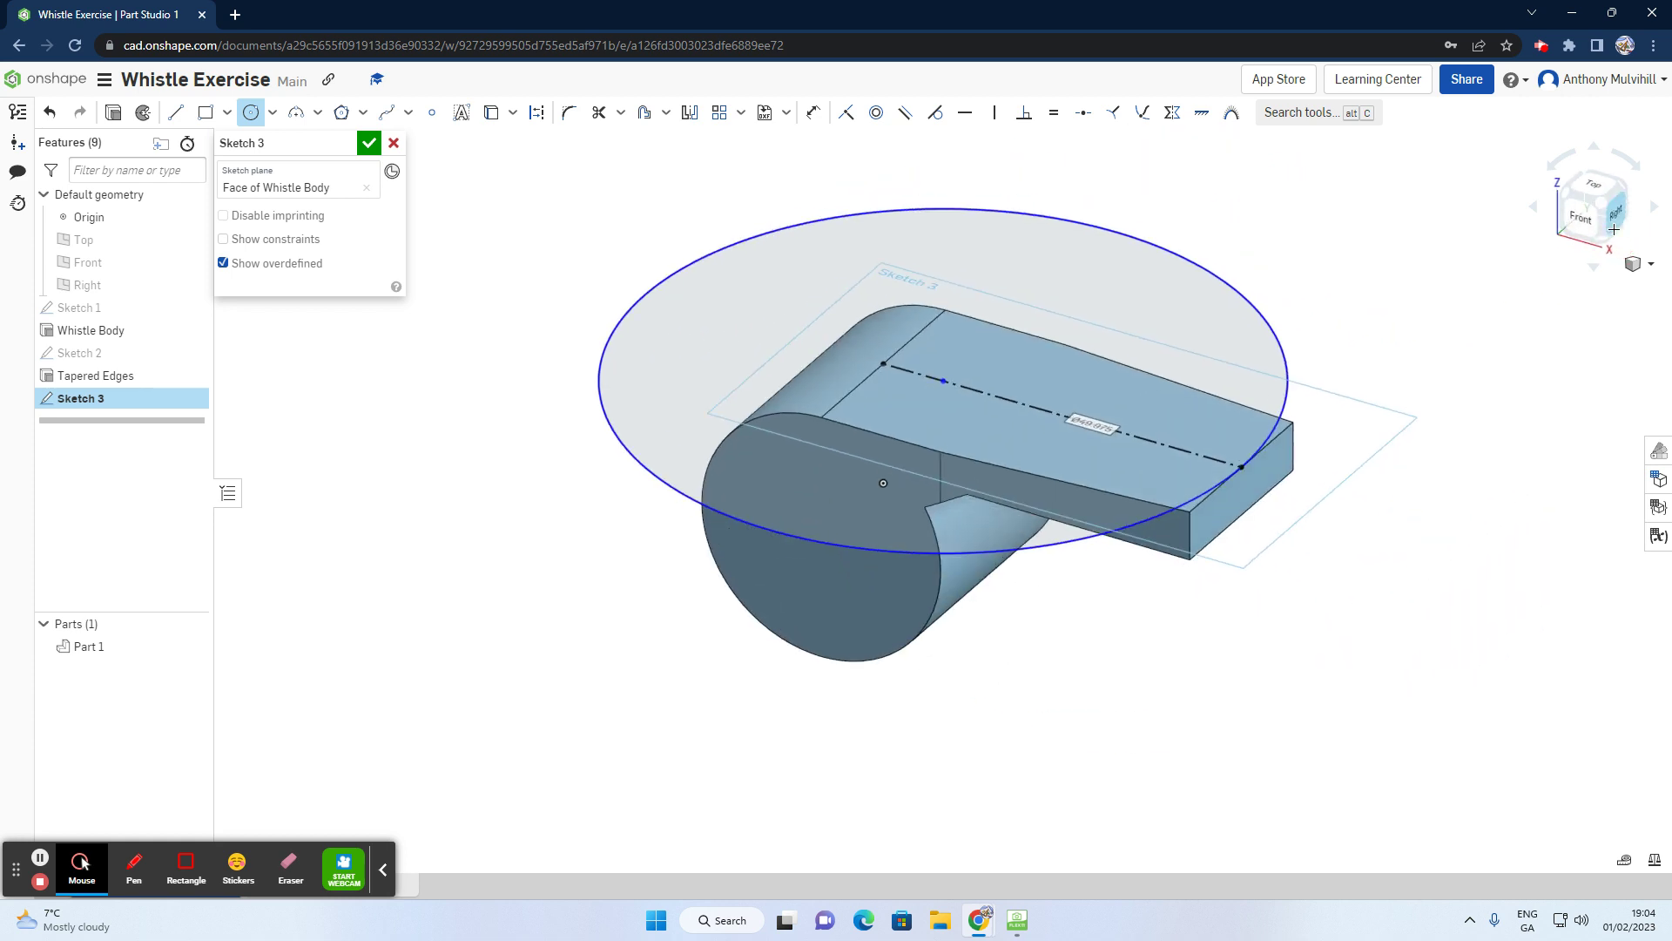
pyautogui.click(1593, 183)
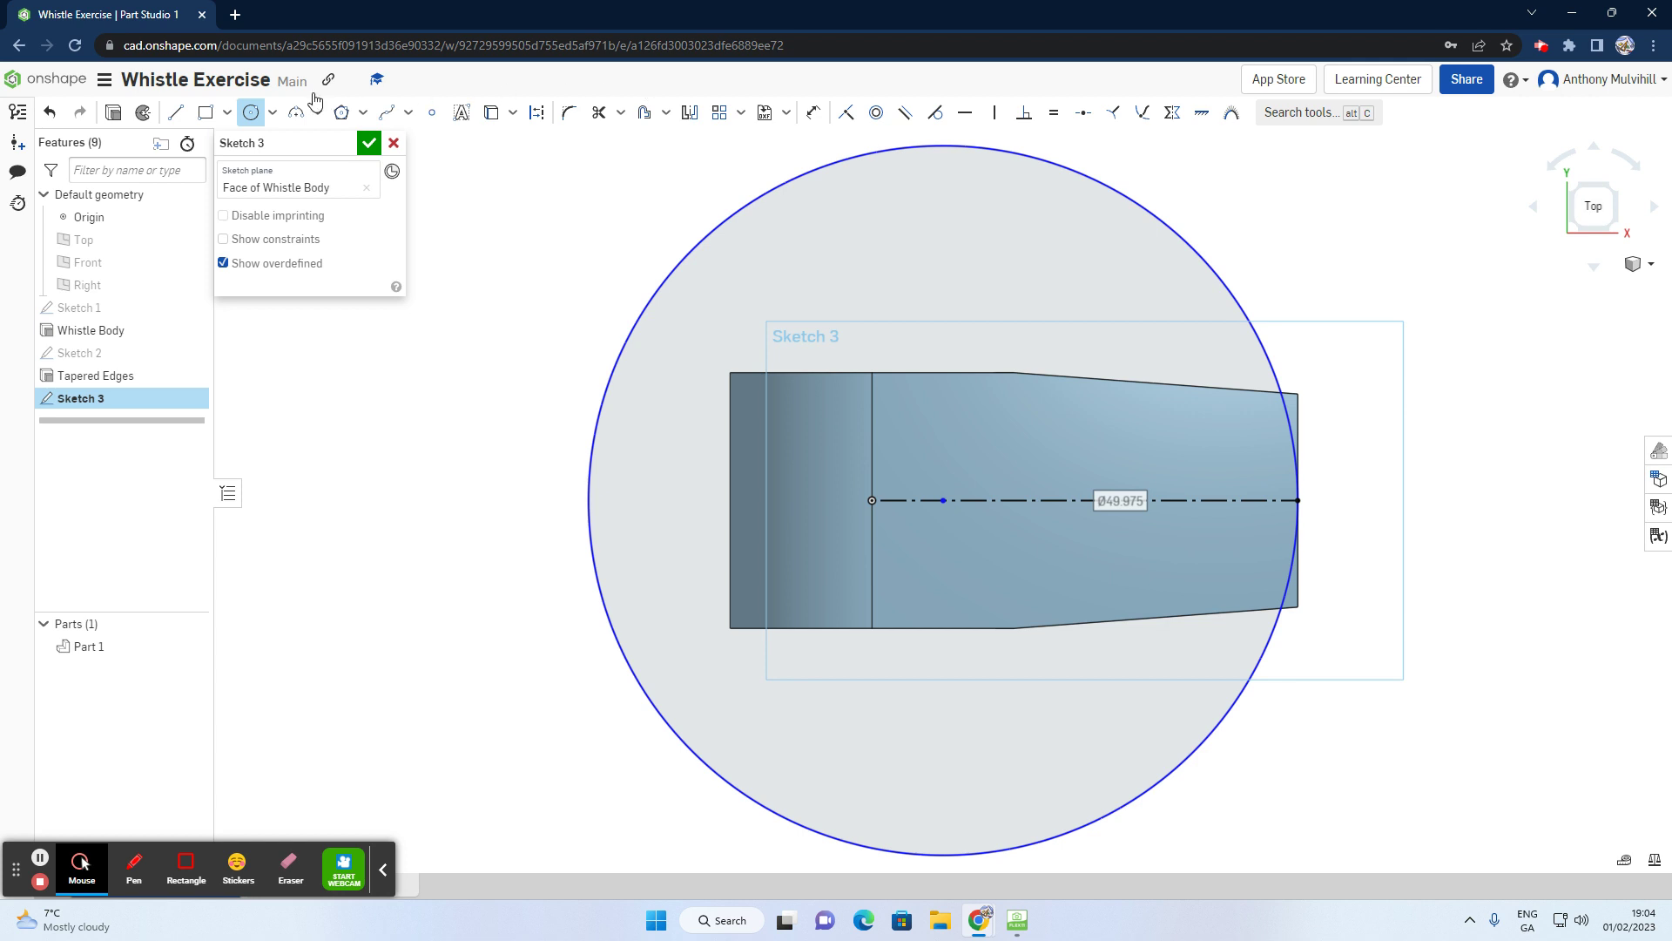
# Step: Draw three connected lines tracing the upper tapered edge, the end edge and the lower tapered edge of the mouthpiece
pyautogui.click(178, 116)
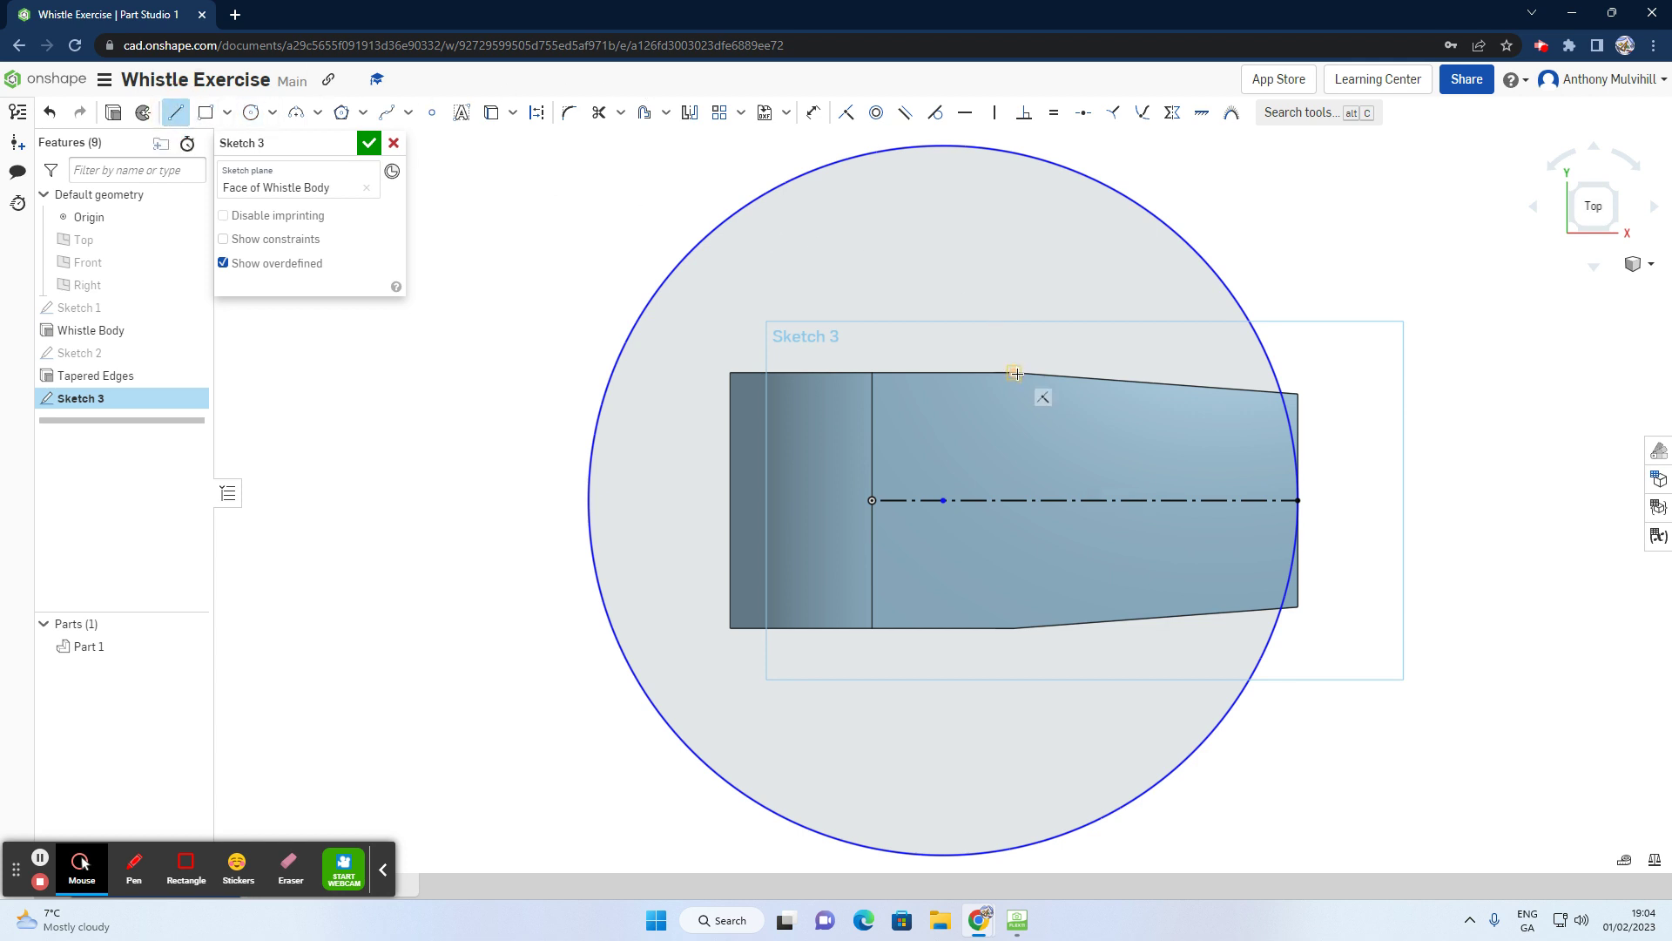
pyautogui.scroll(4, 1016, 373)
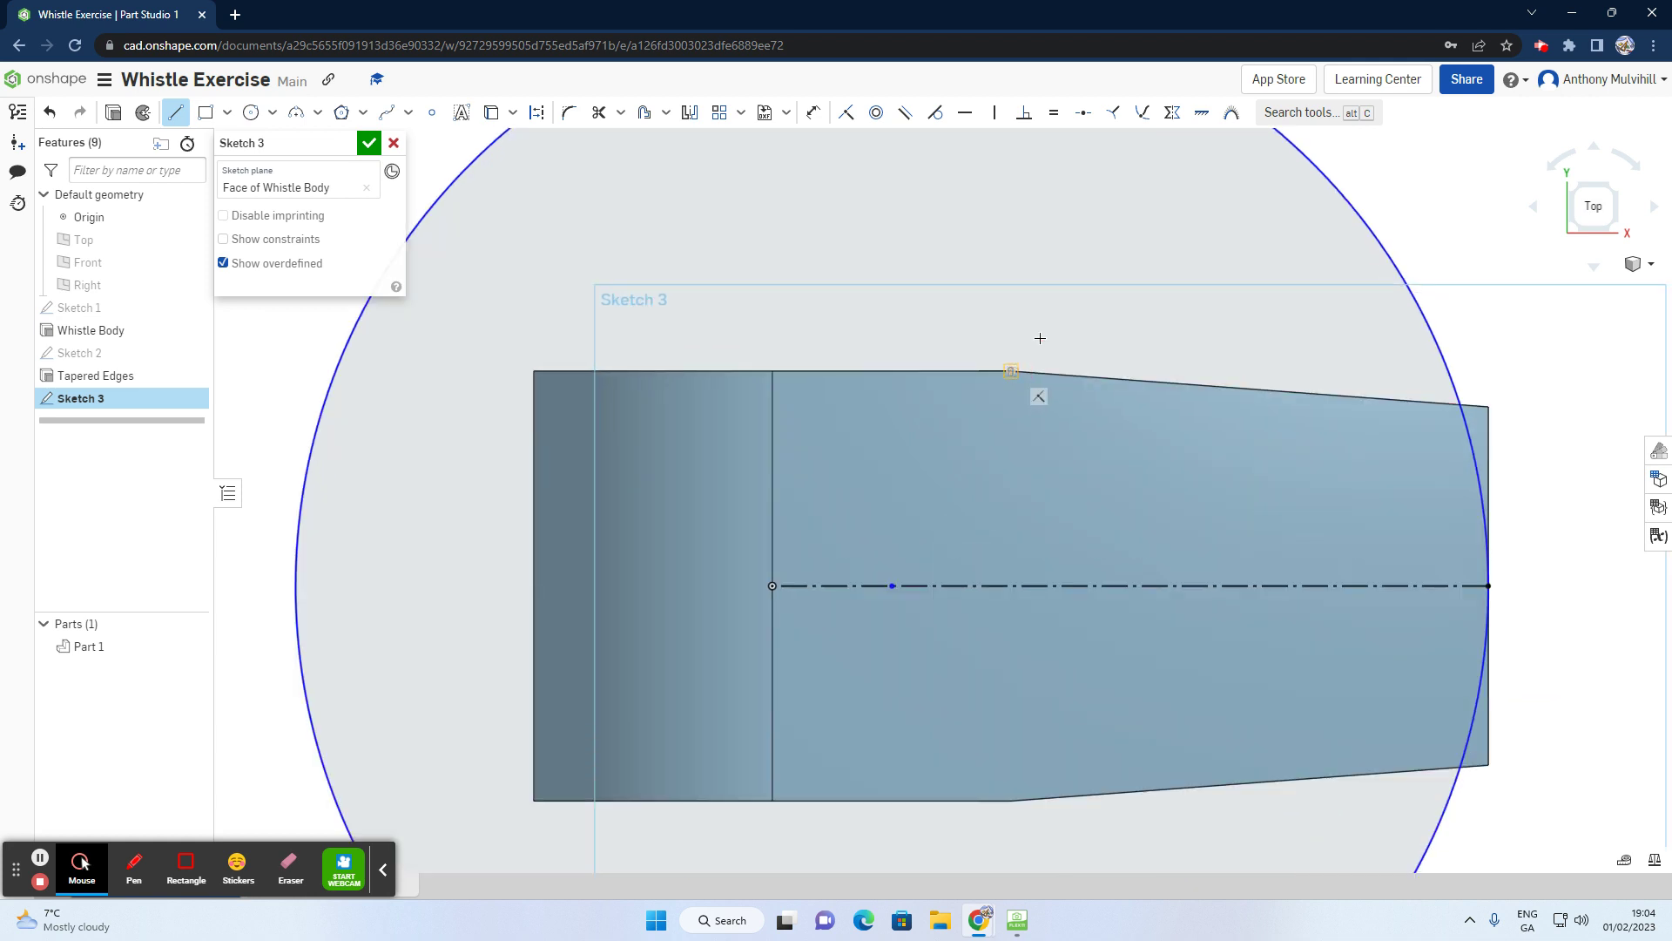
pyautogui.click(1010, 371)
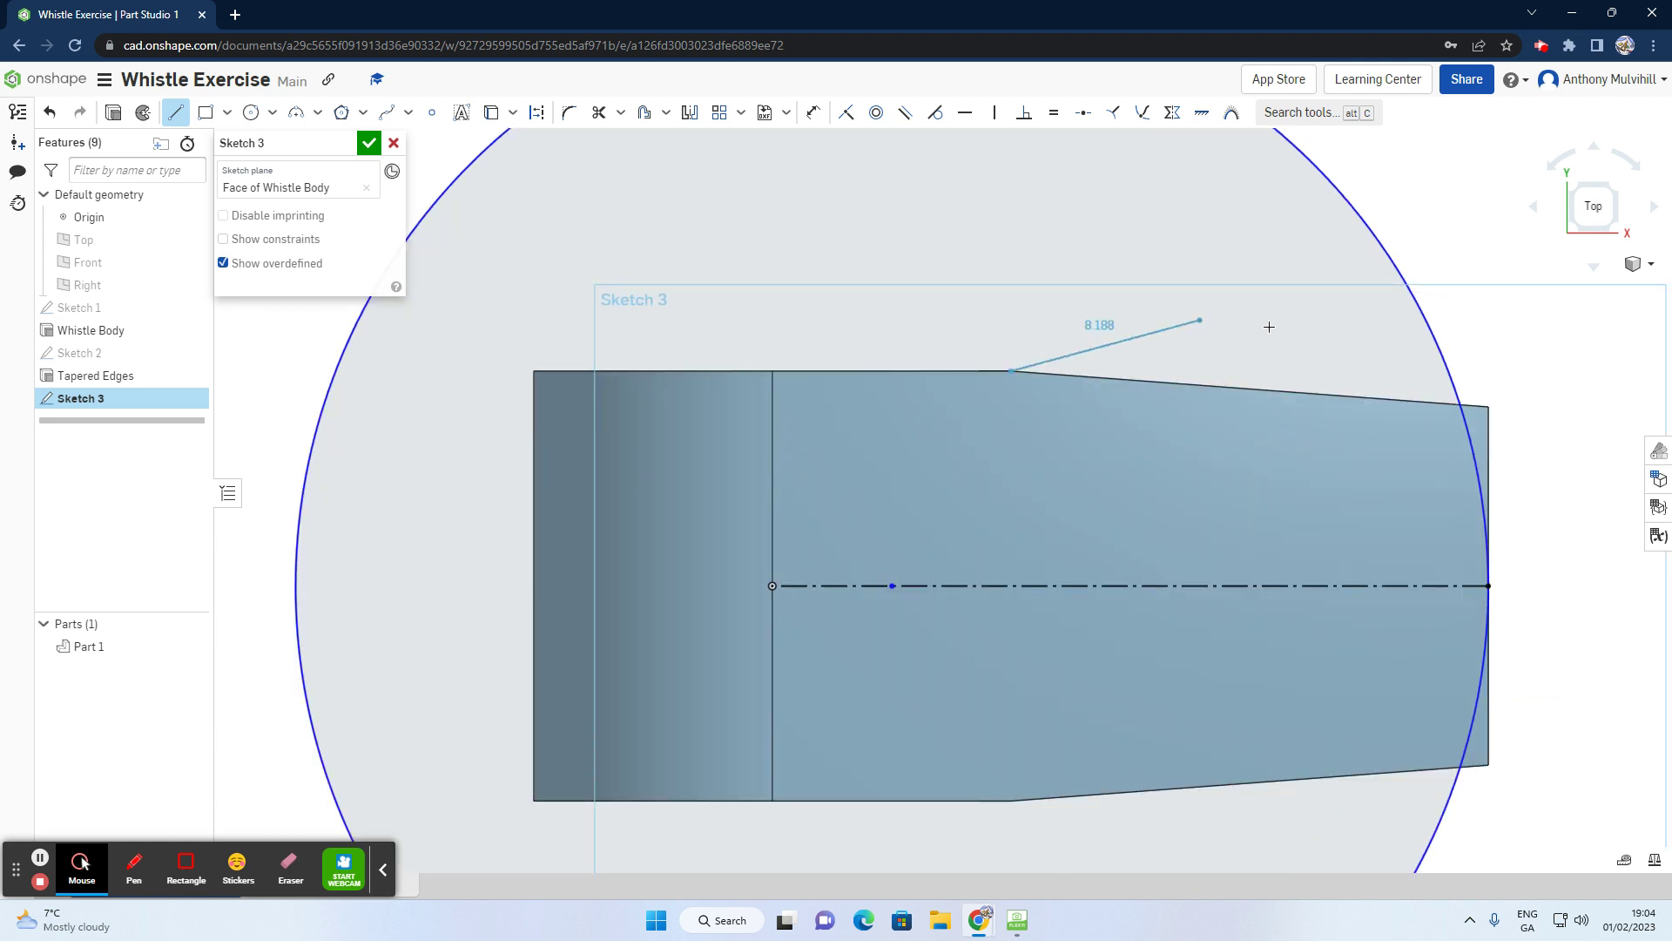
pyautogui.click(1488, 407)
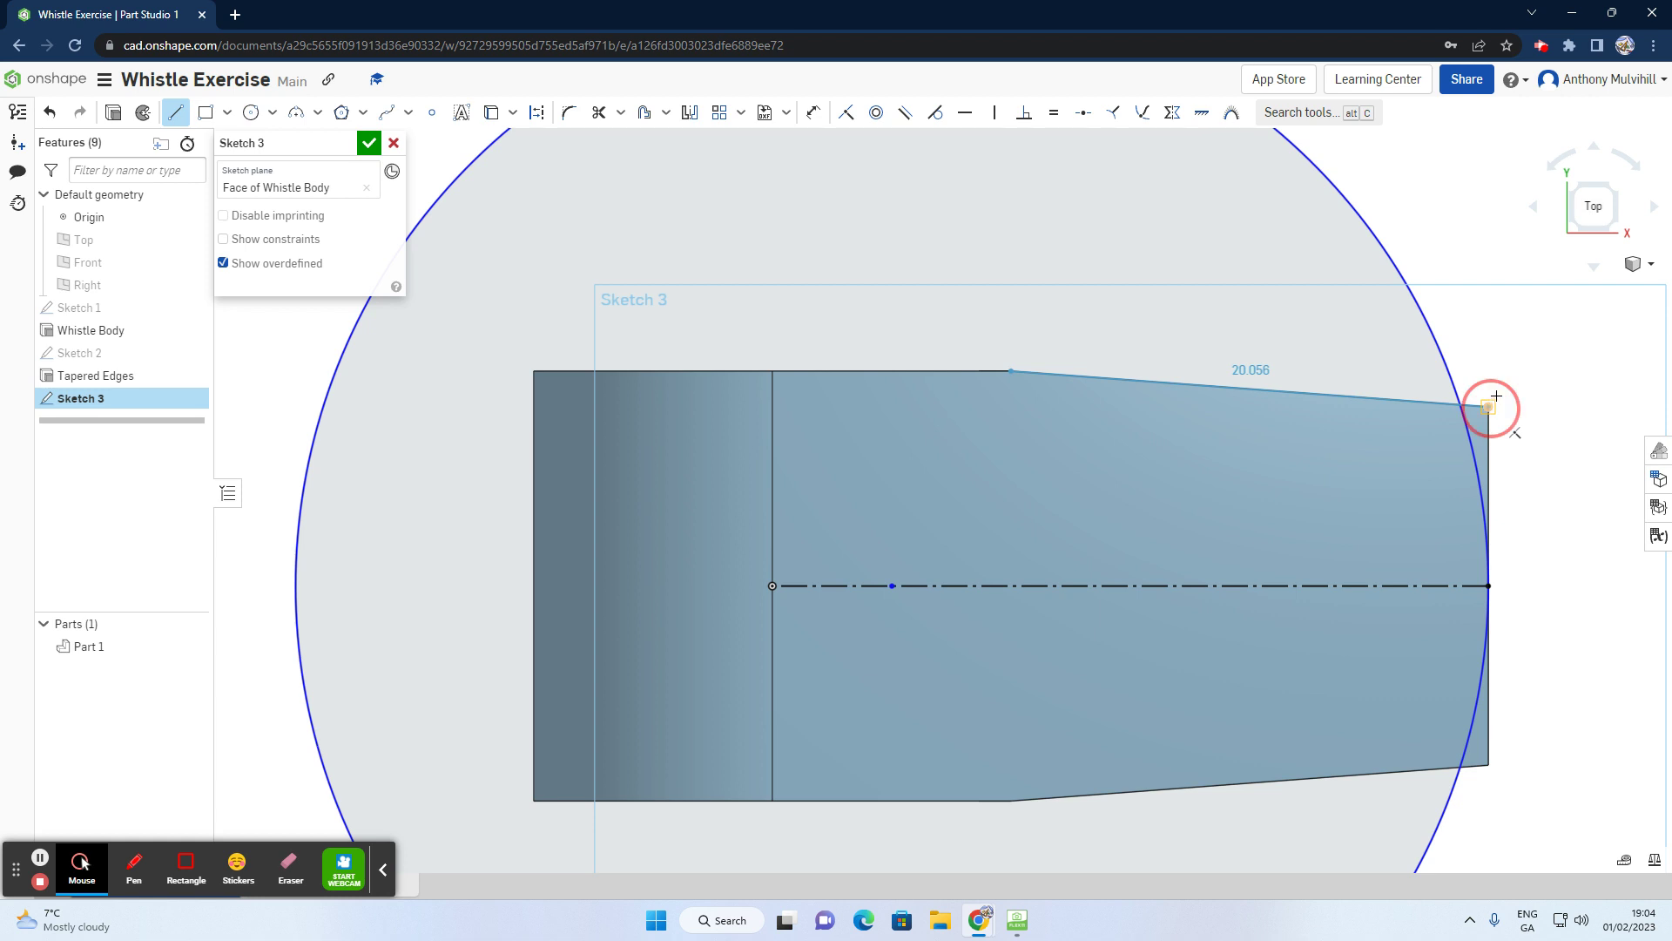
pyautogui.click(1489, 764)
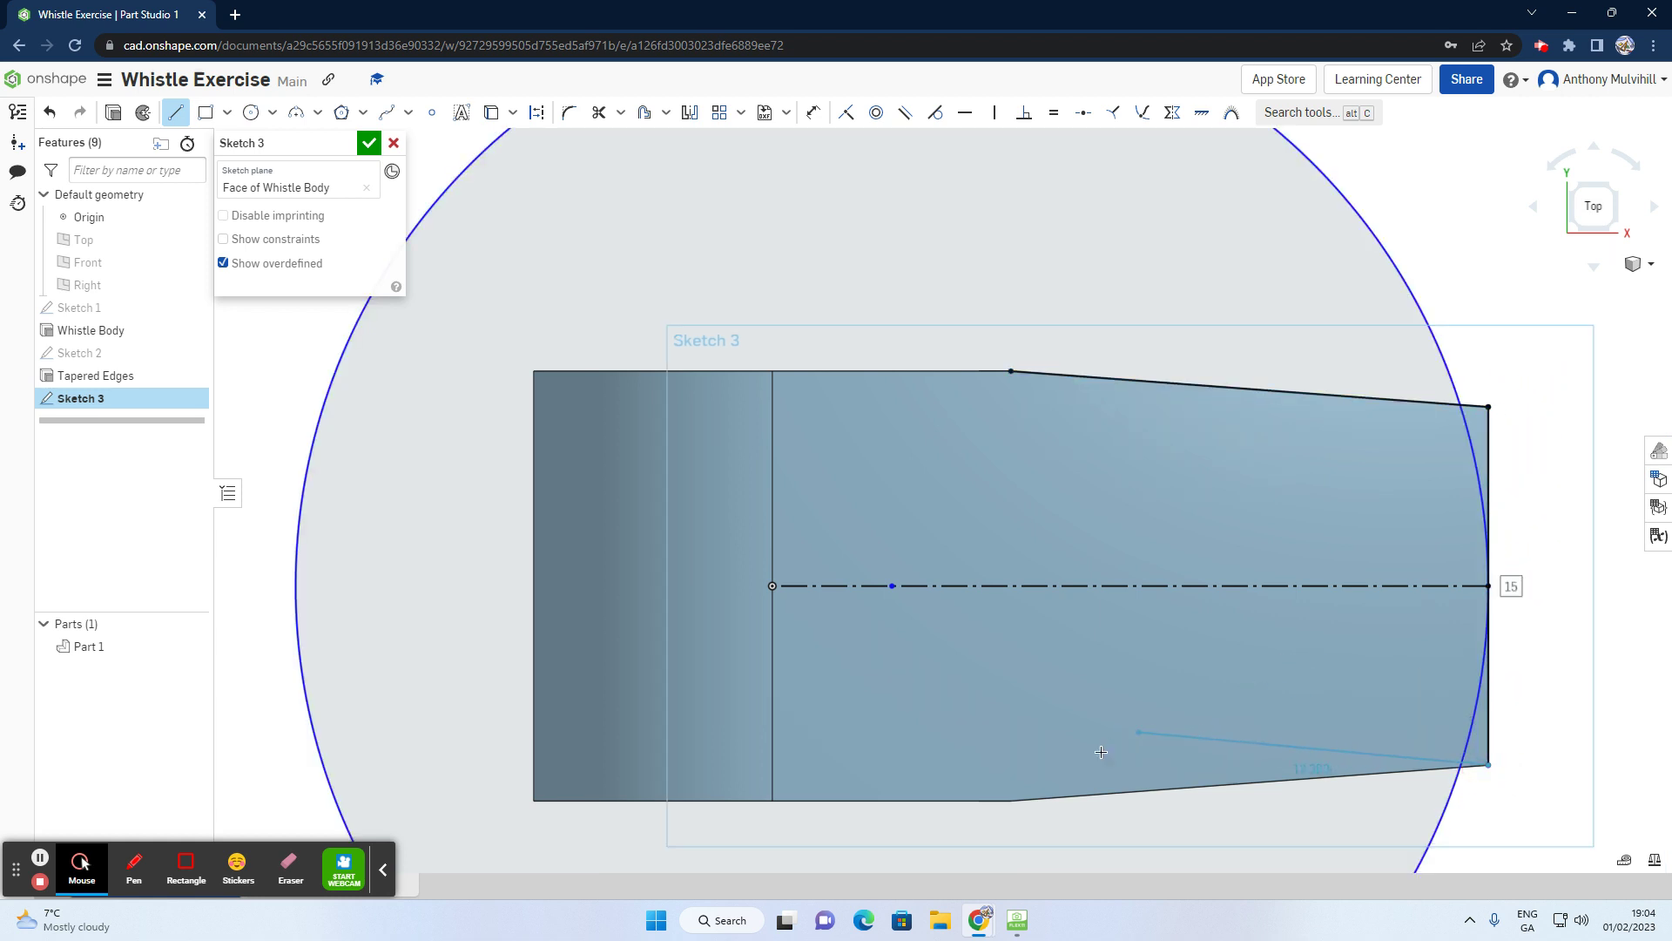
pyautogui.click(1014, 802)
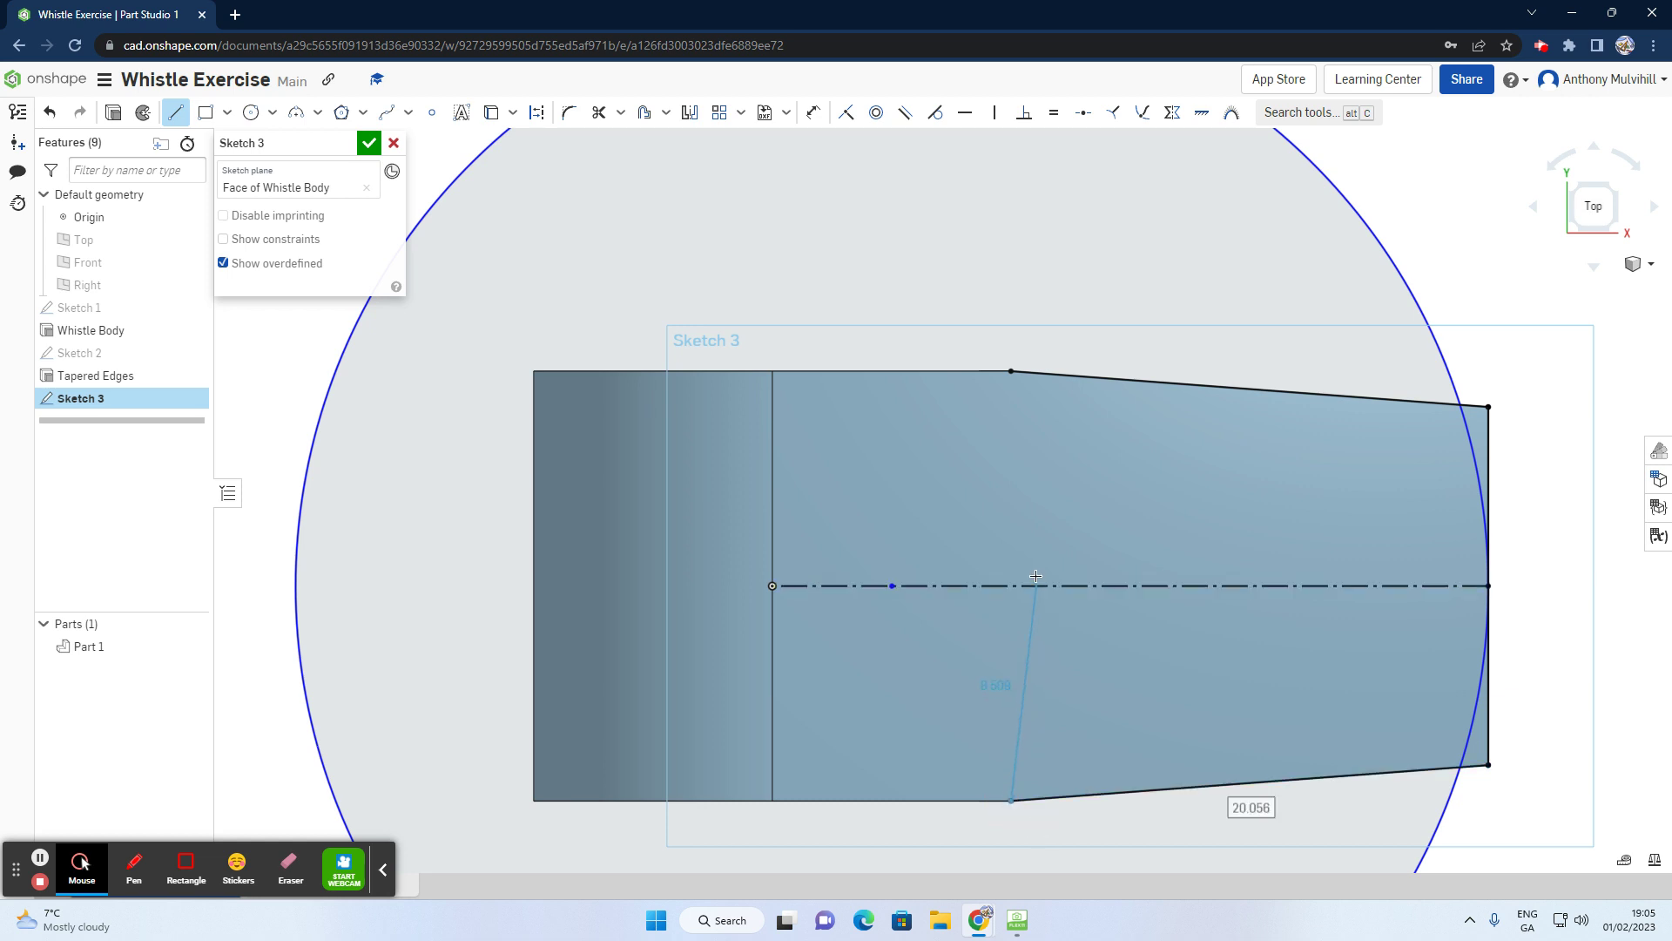
pyautogui.rightClick(1070, 526)
pyautogui.click(1095, 536)
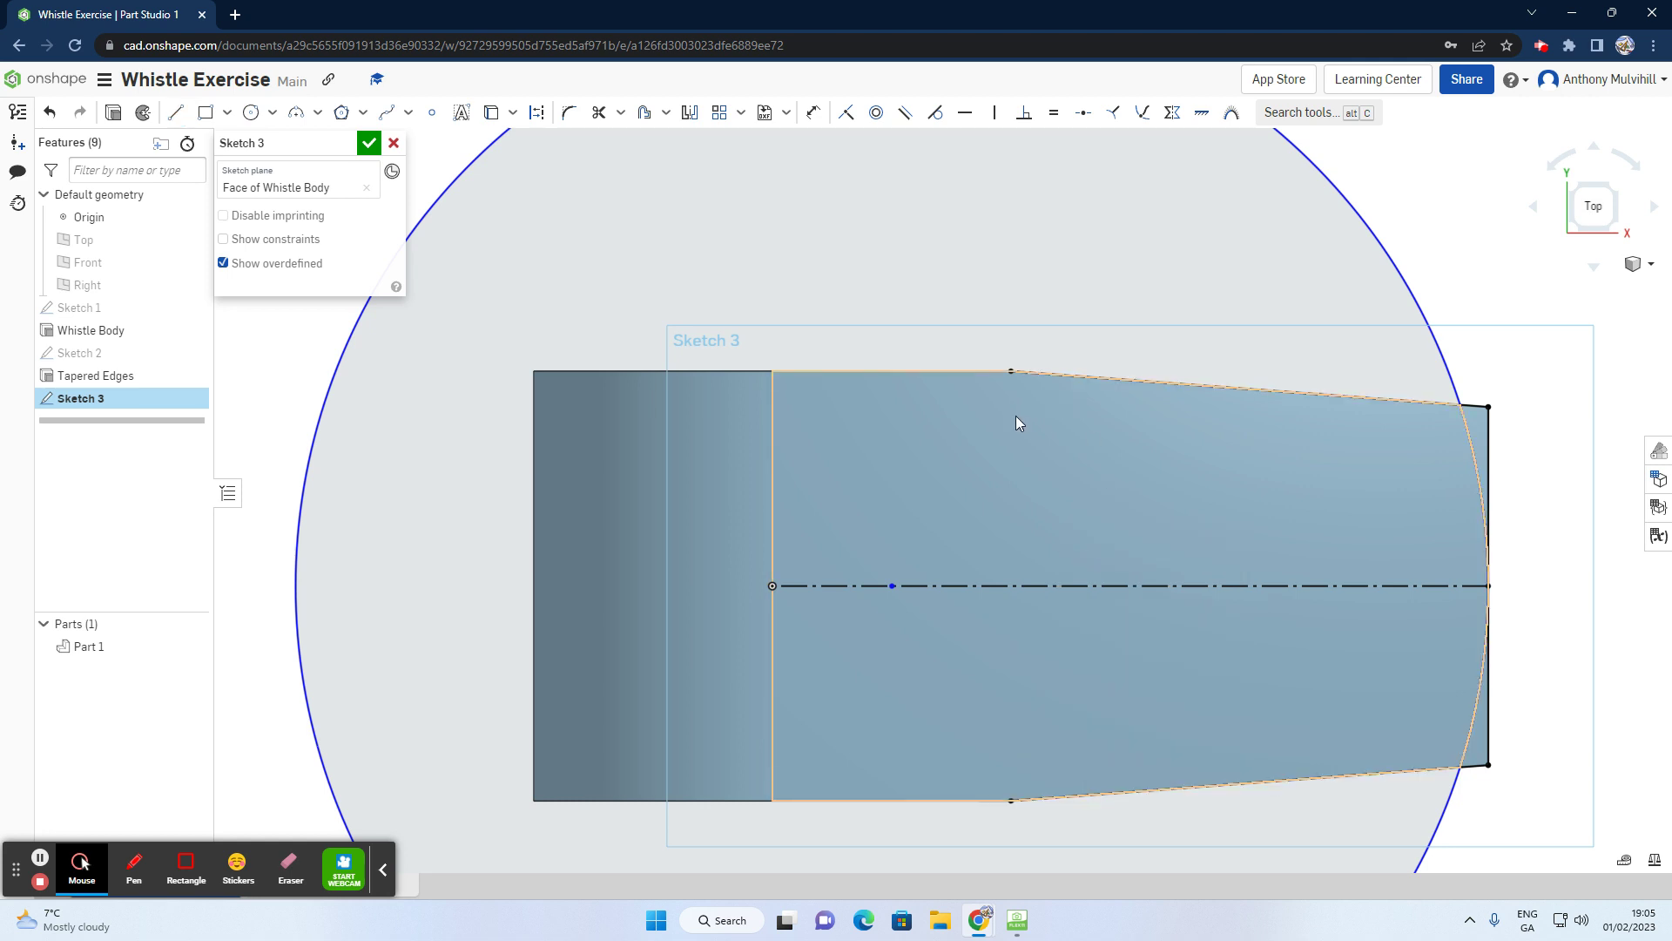
# Step: Dimension the circle's diameter as 50 mm
pyautogui.scroll(-3, 1192, 588)
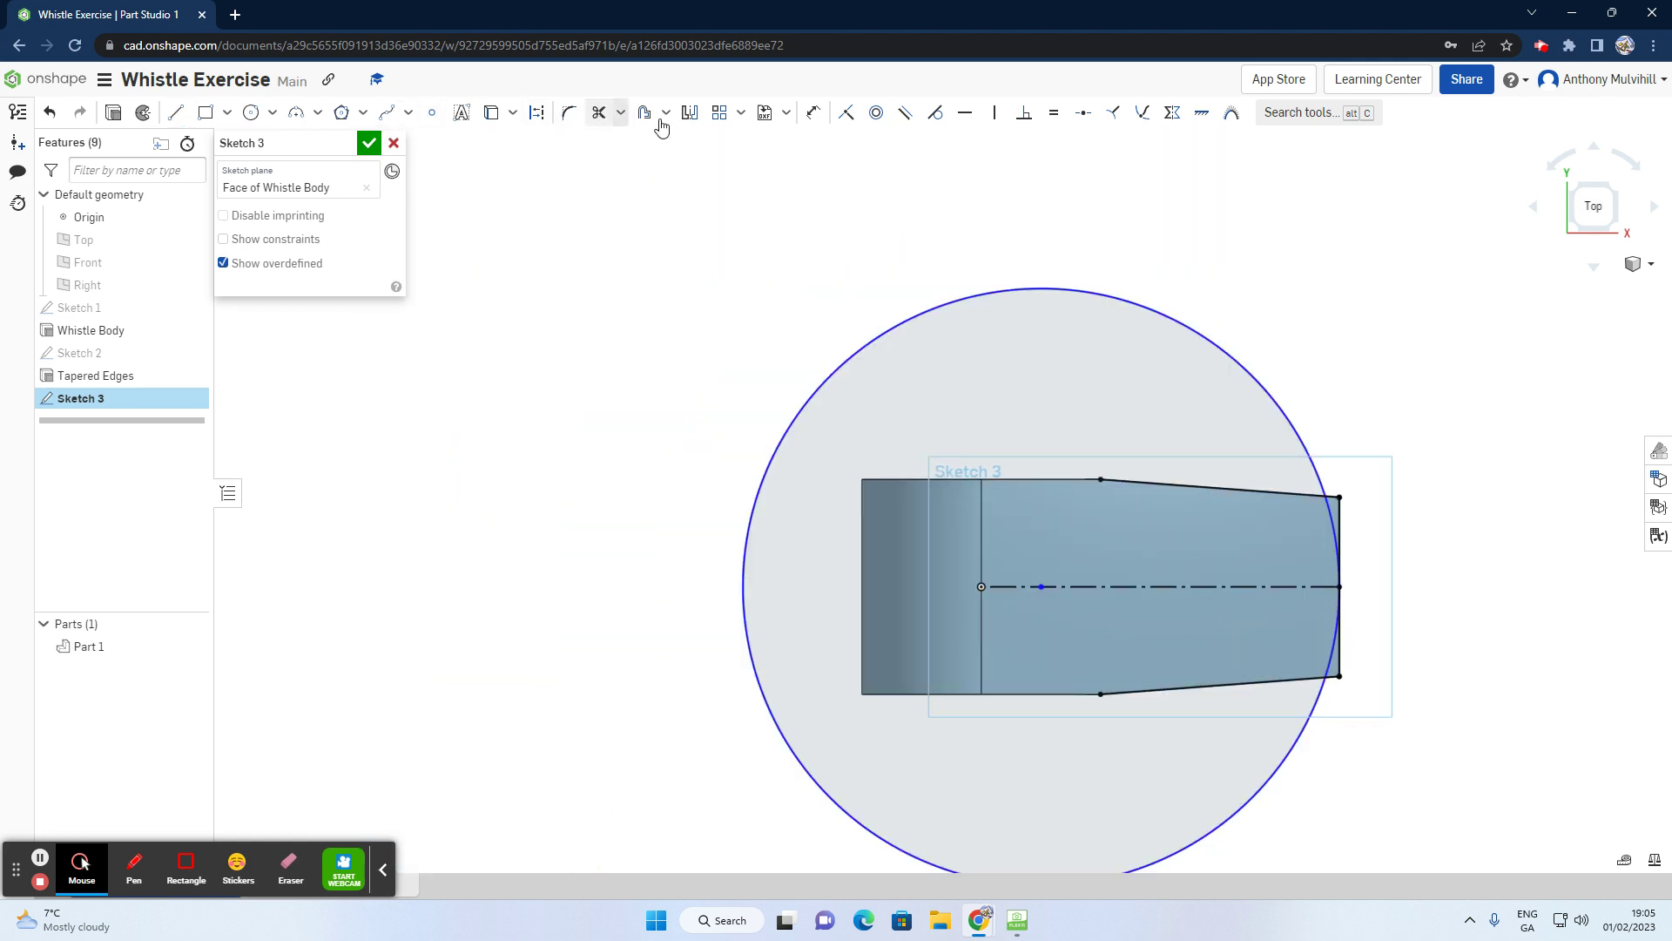
pyautogui.click(814, 113)
pyautogui.click(823, 383)
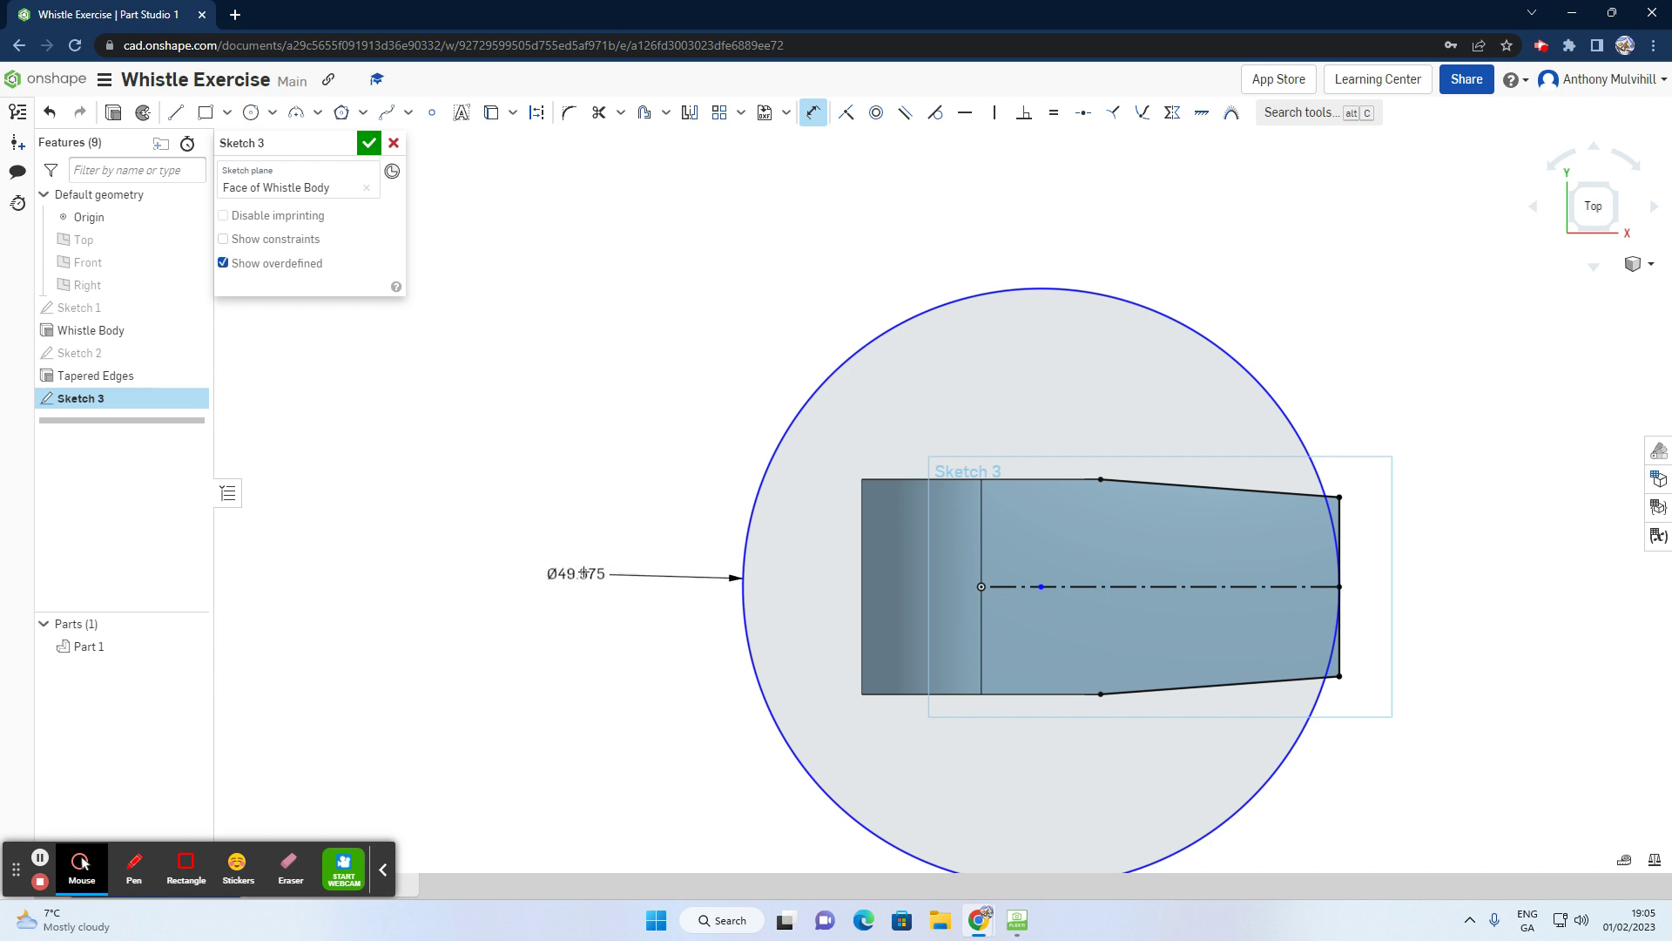
pyautogui.click(585, 577)
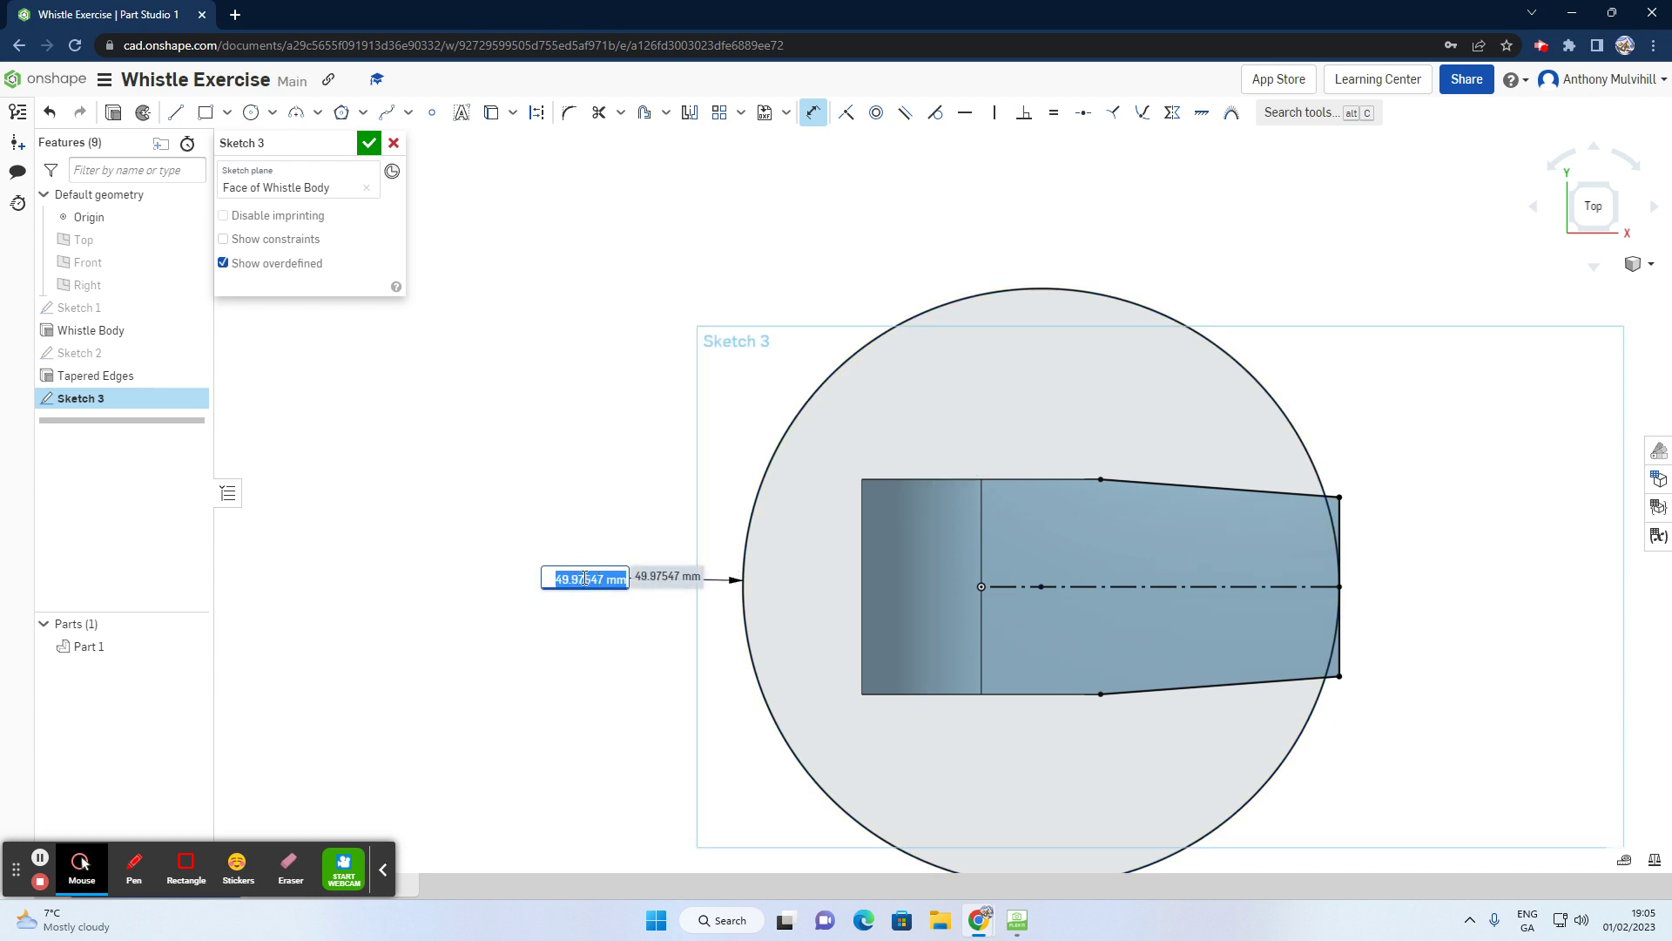
pyautogui.write('50')
pyautogui.press('Return')
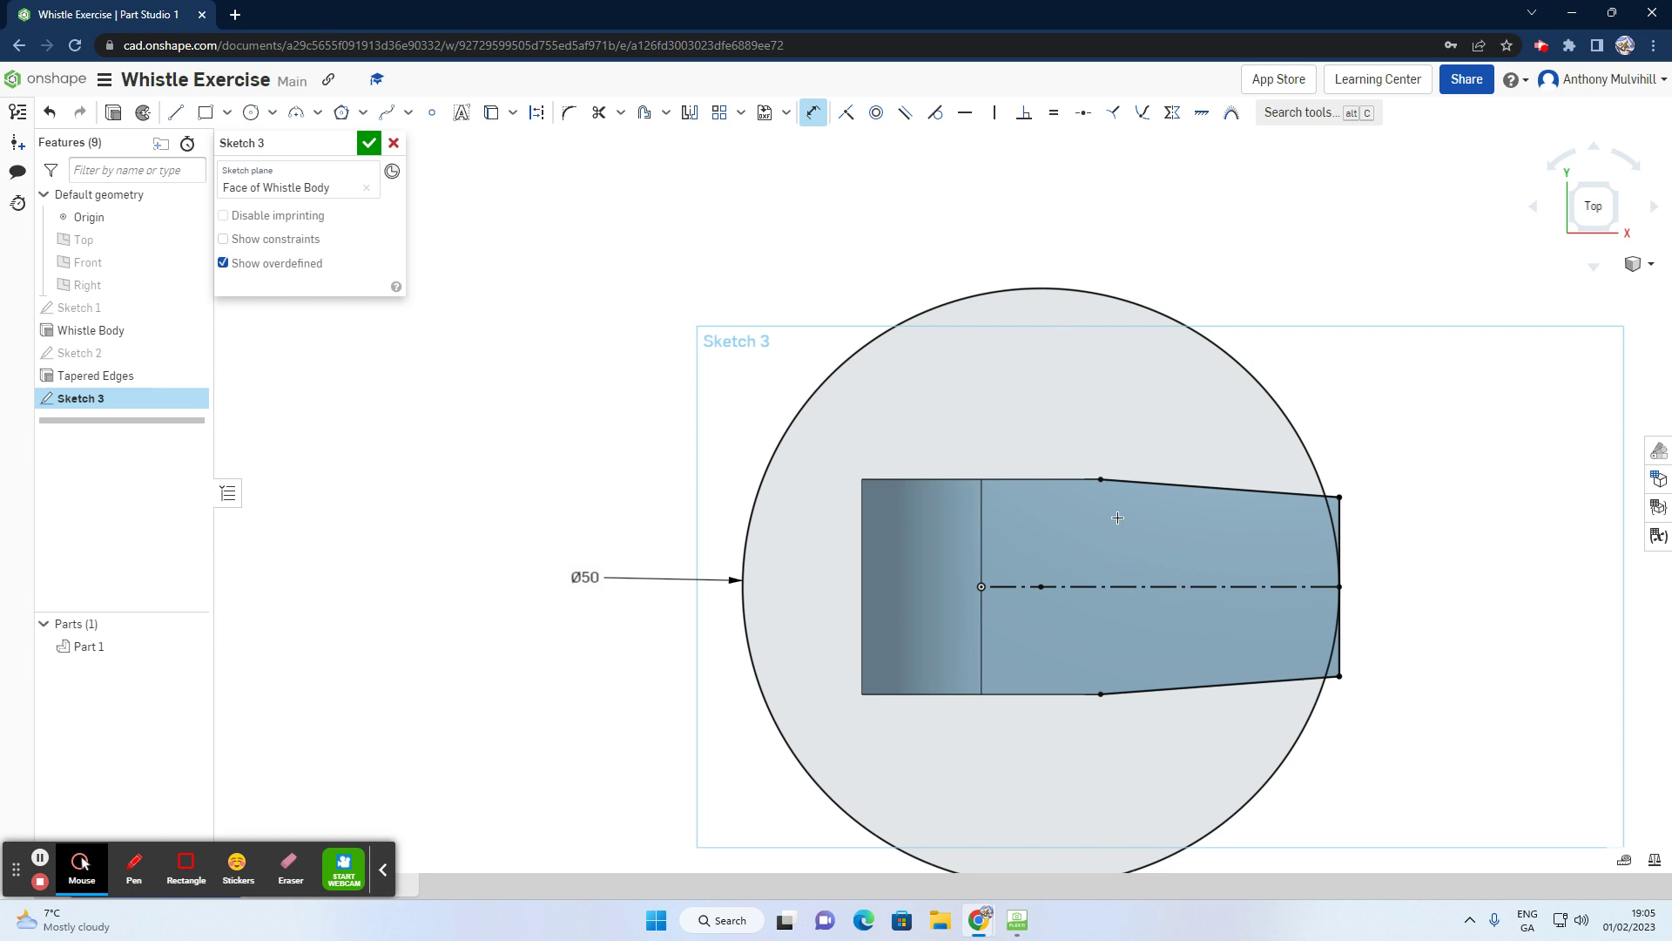
# Step: Trim away the part of the circle outside the mouthpiece, keeping only the arc near the end edge
pyautogui.scroll(-3, 1365, 717)
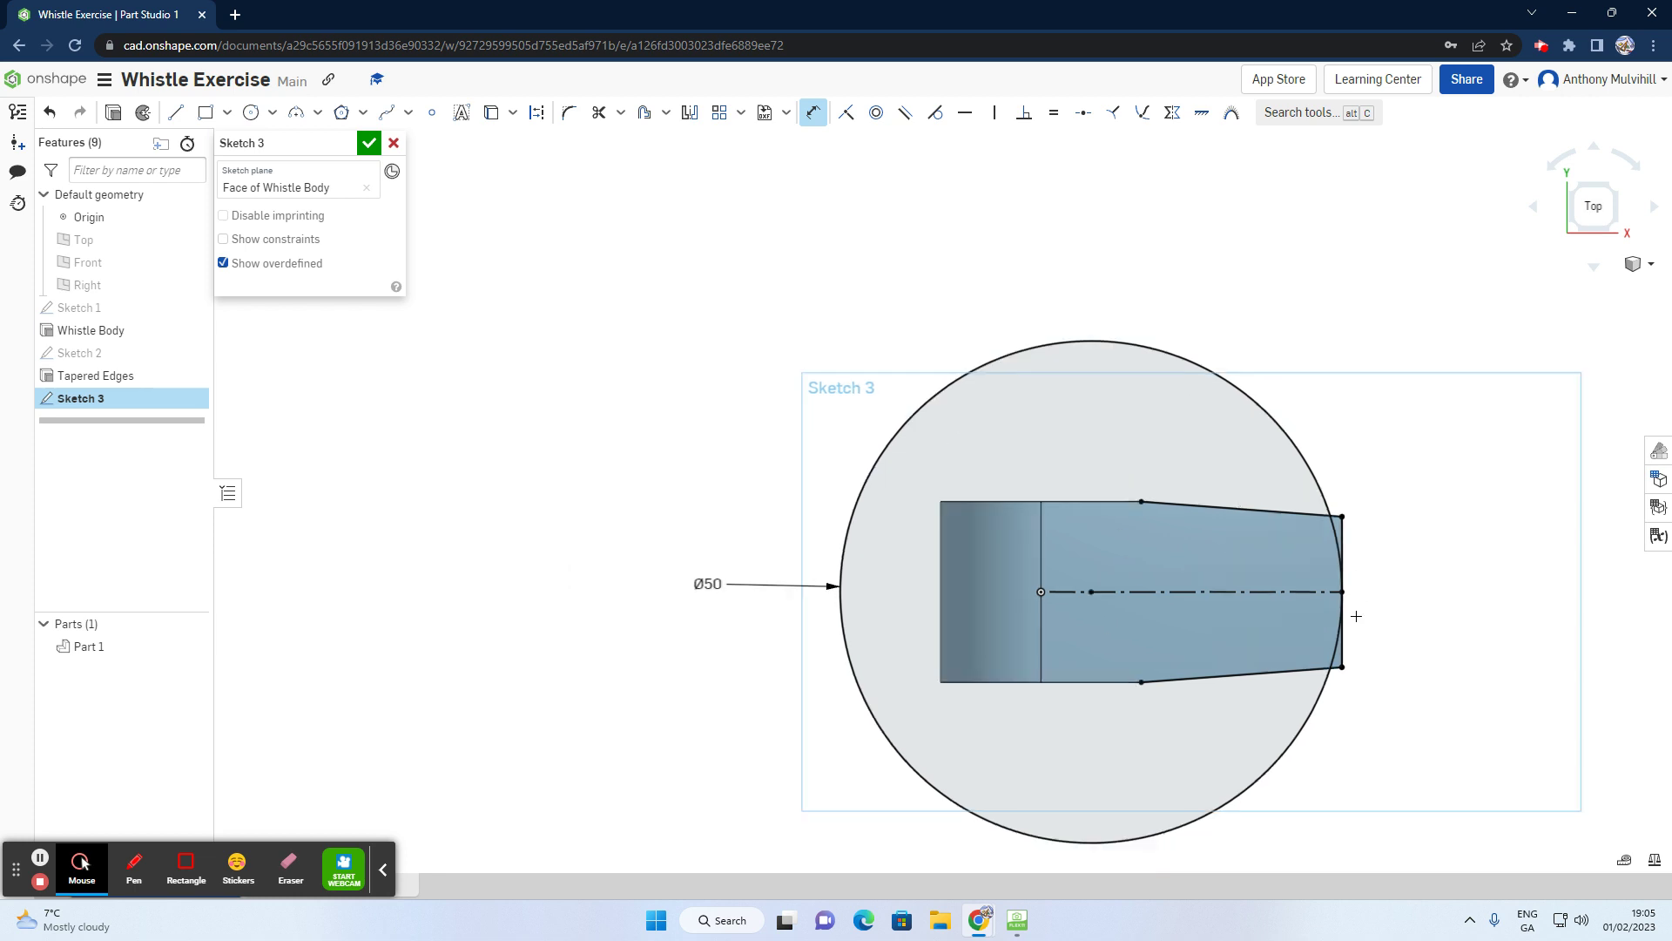
pyautogui.scroll(1, 1362, 713)
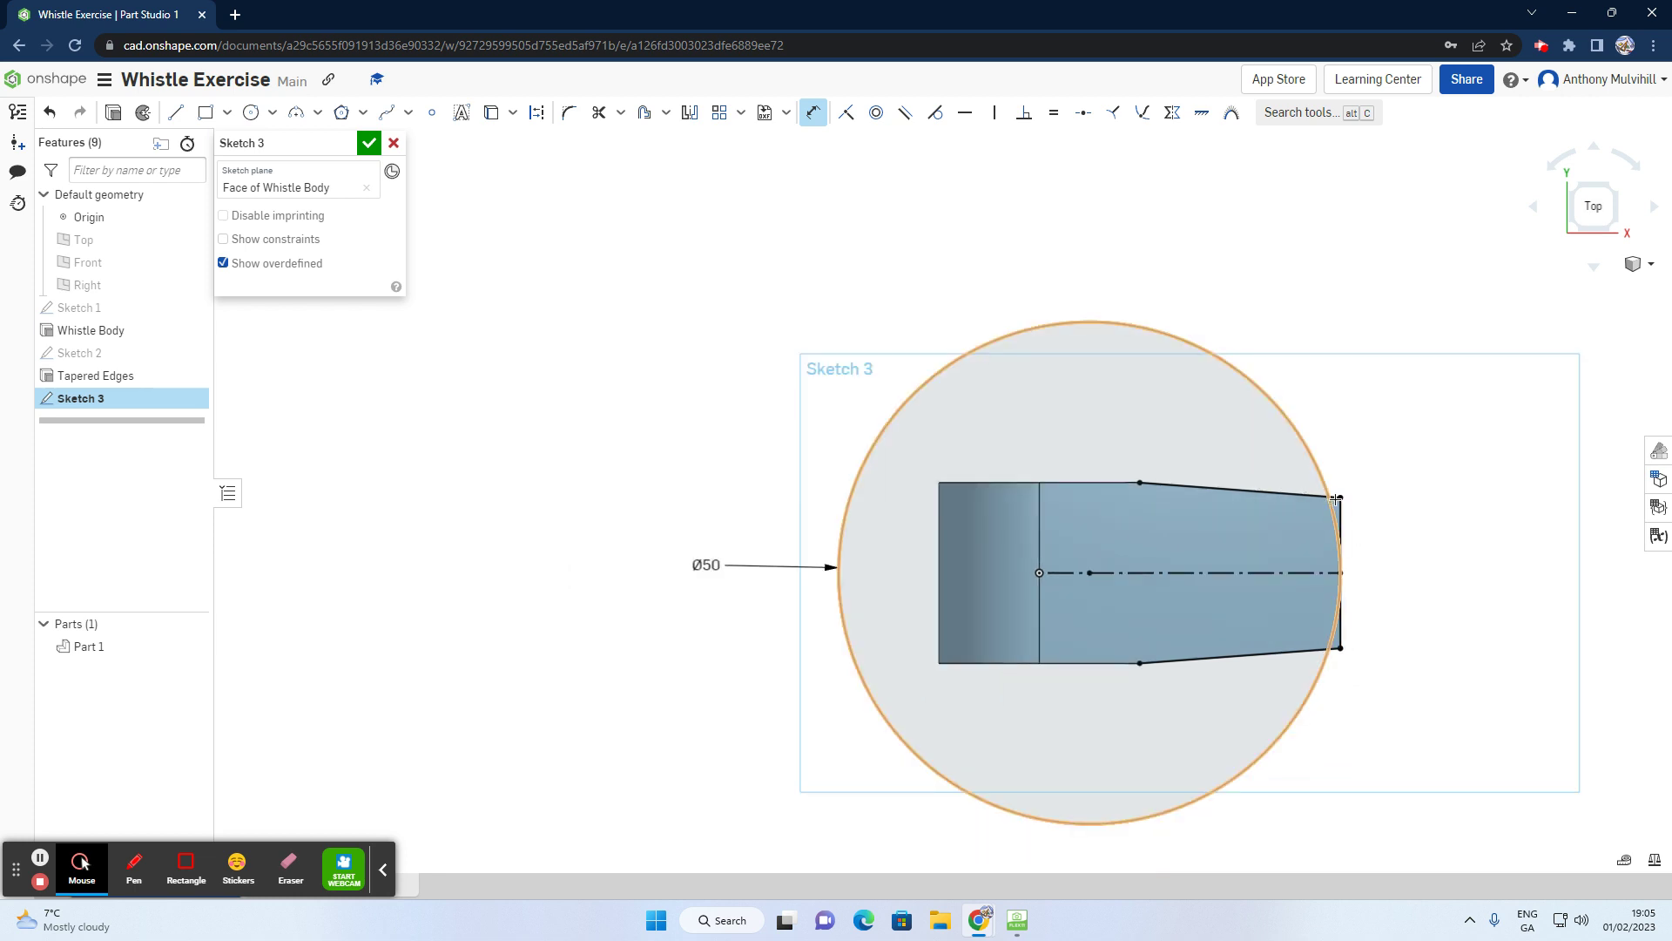
pyautogui.click(601, 116)
pyautogui.moveTo(1181, 283); pyautogui.dragTo(1139, 347)
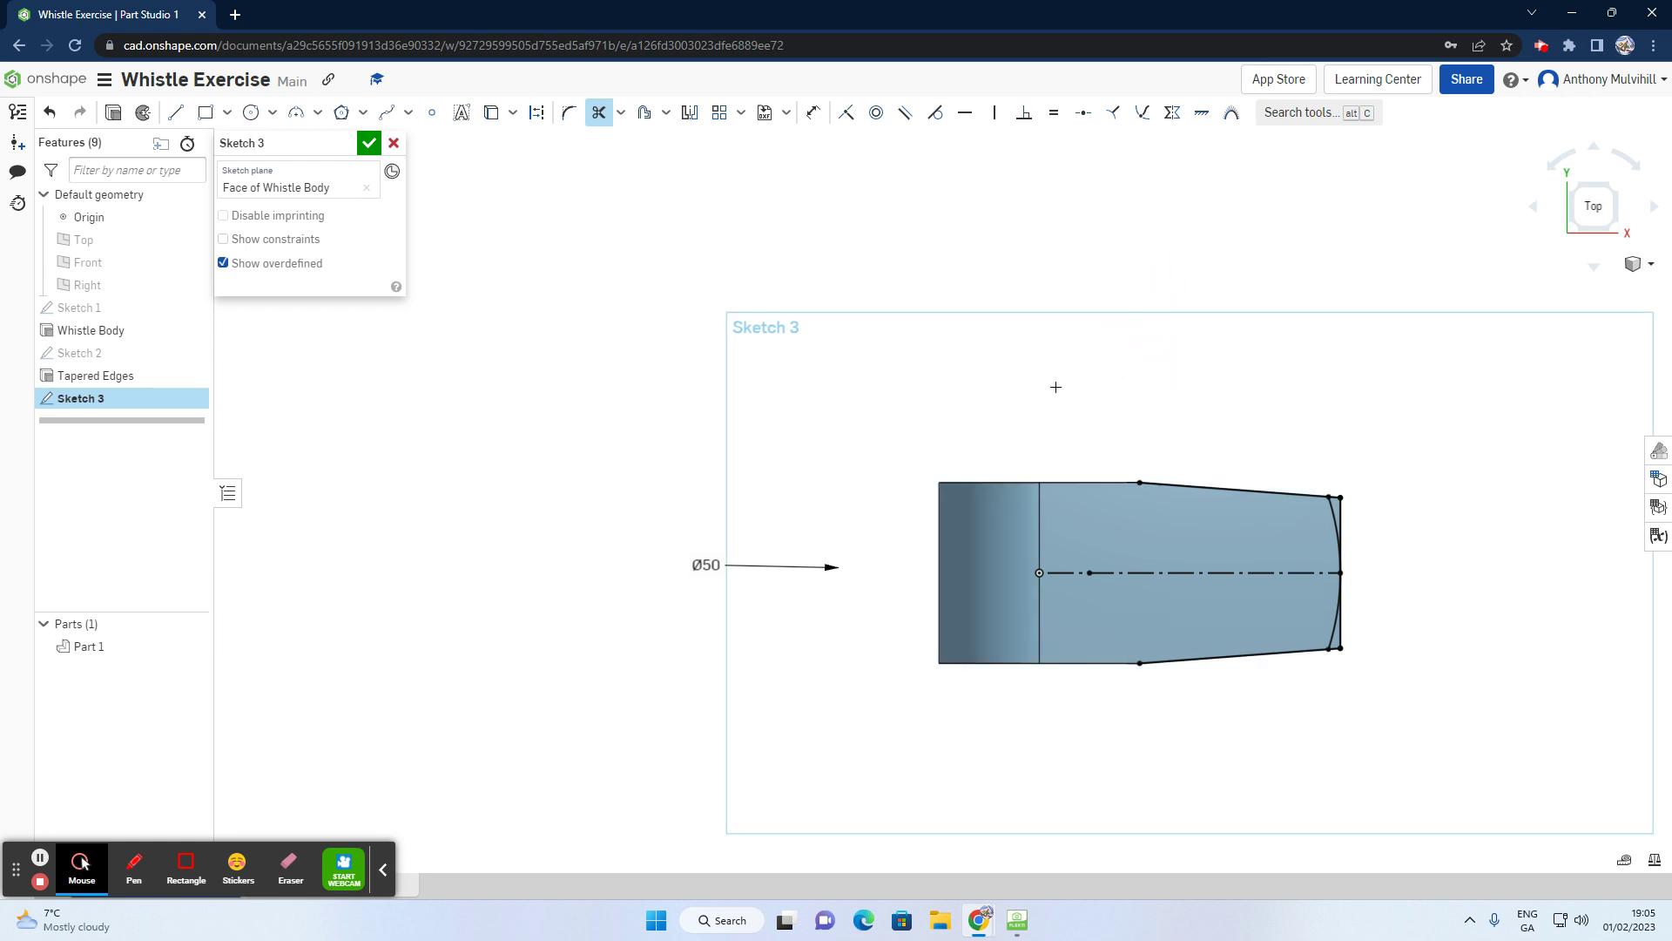
# Step: Trim both tapered lines back to the arc, keeping only the short corner segments at the mouthpiece end
pyautogui.scroll(3, 1346, 648)
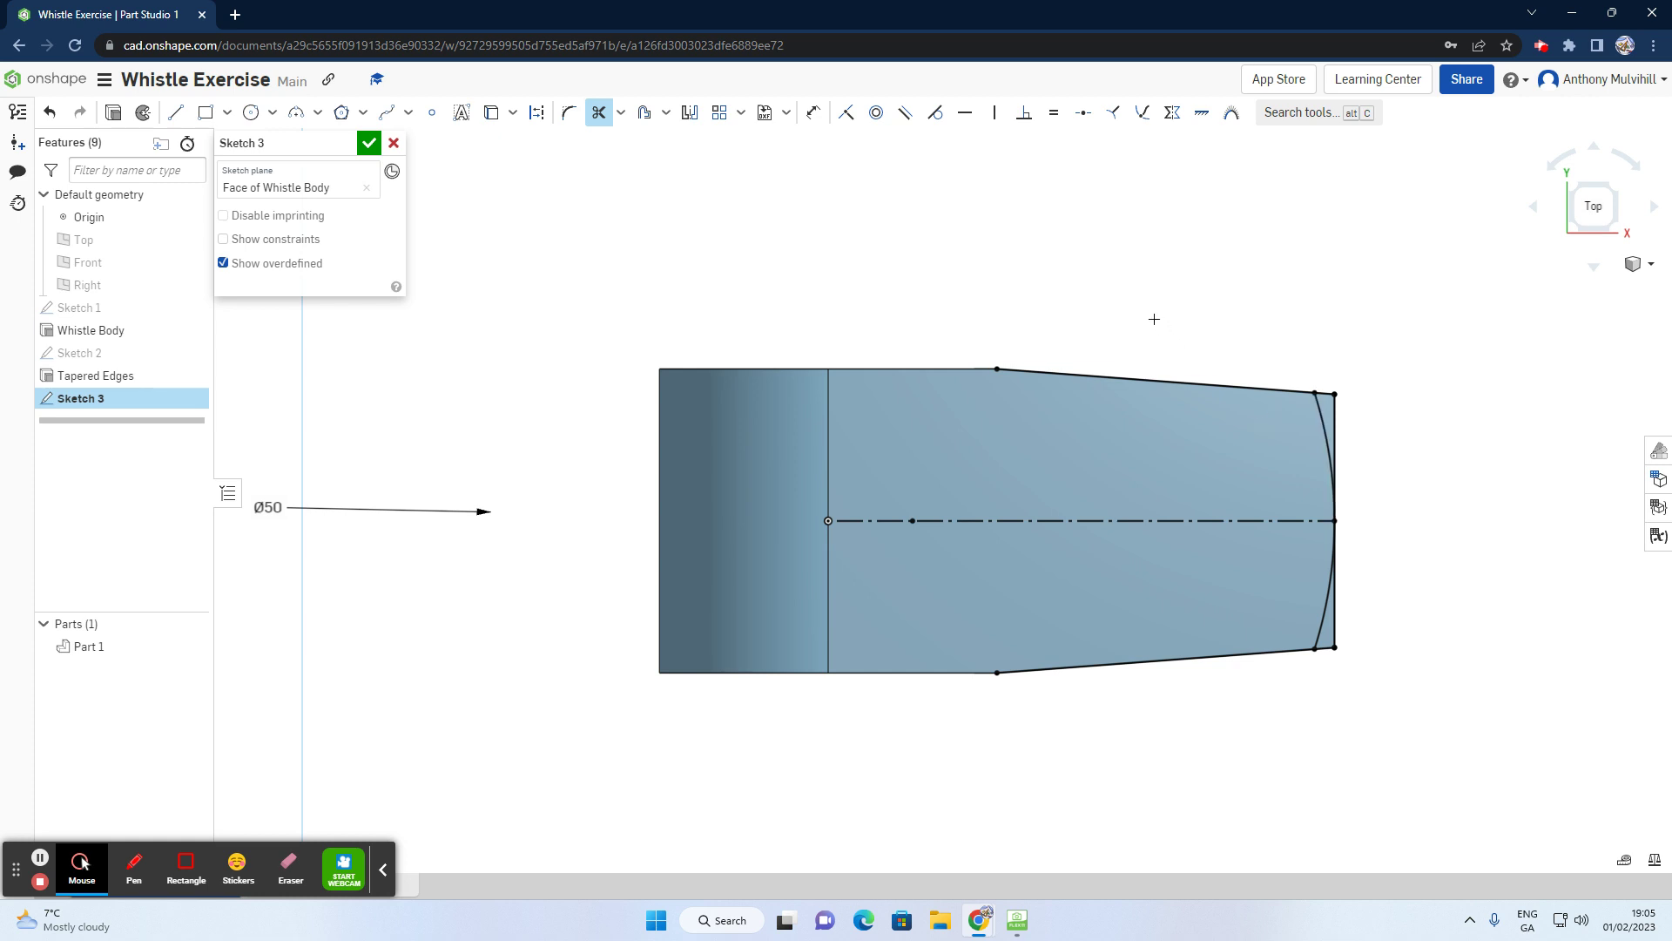
pyautogui.moveTo(1085, 327); pyautogui.dragTo(1114, 422)
pyautogui.moveTo(1146, 629); pyautogui.dragTo(1184, 702)
pyautogui.scroll(2, 1359, 664)
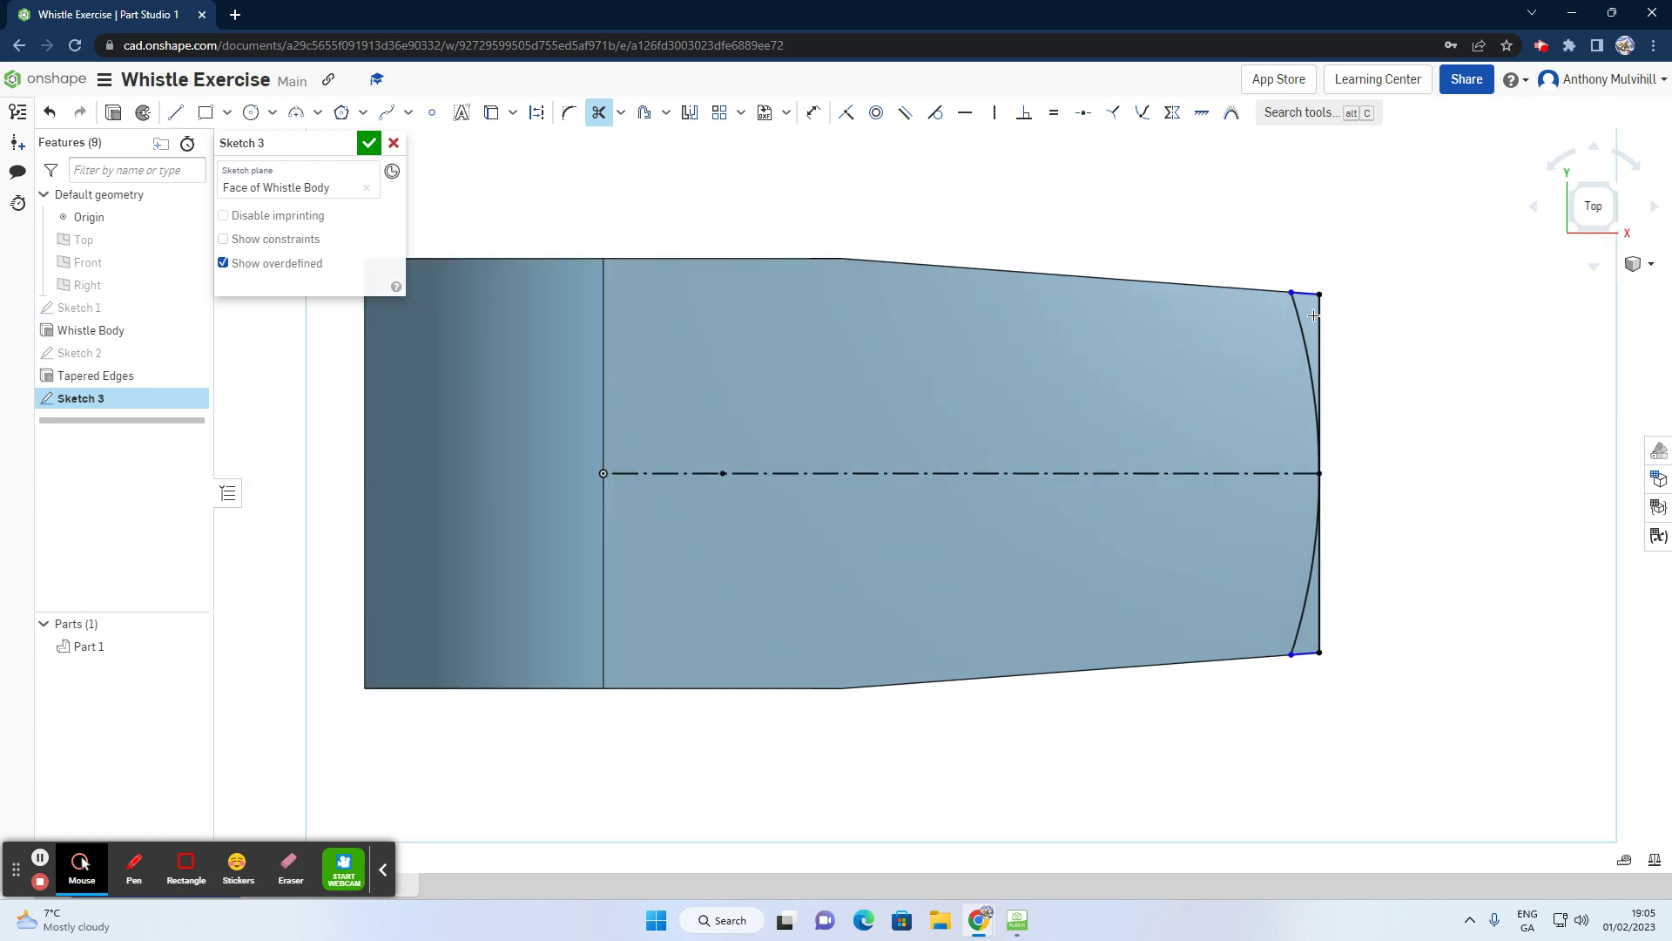
pyautogui.scroll(3, 1324, 635)
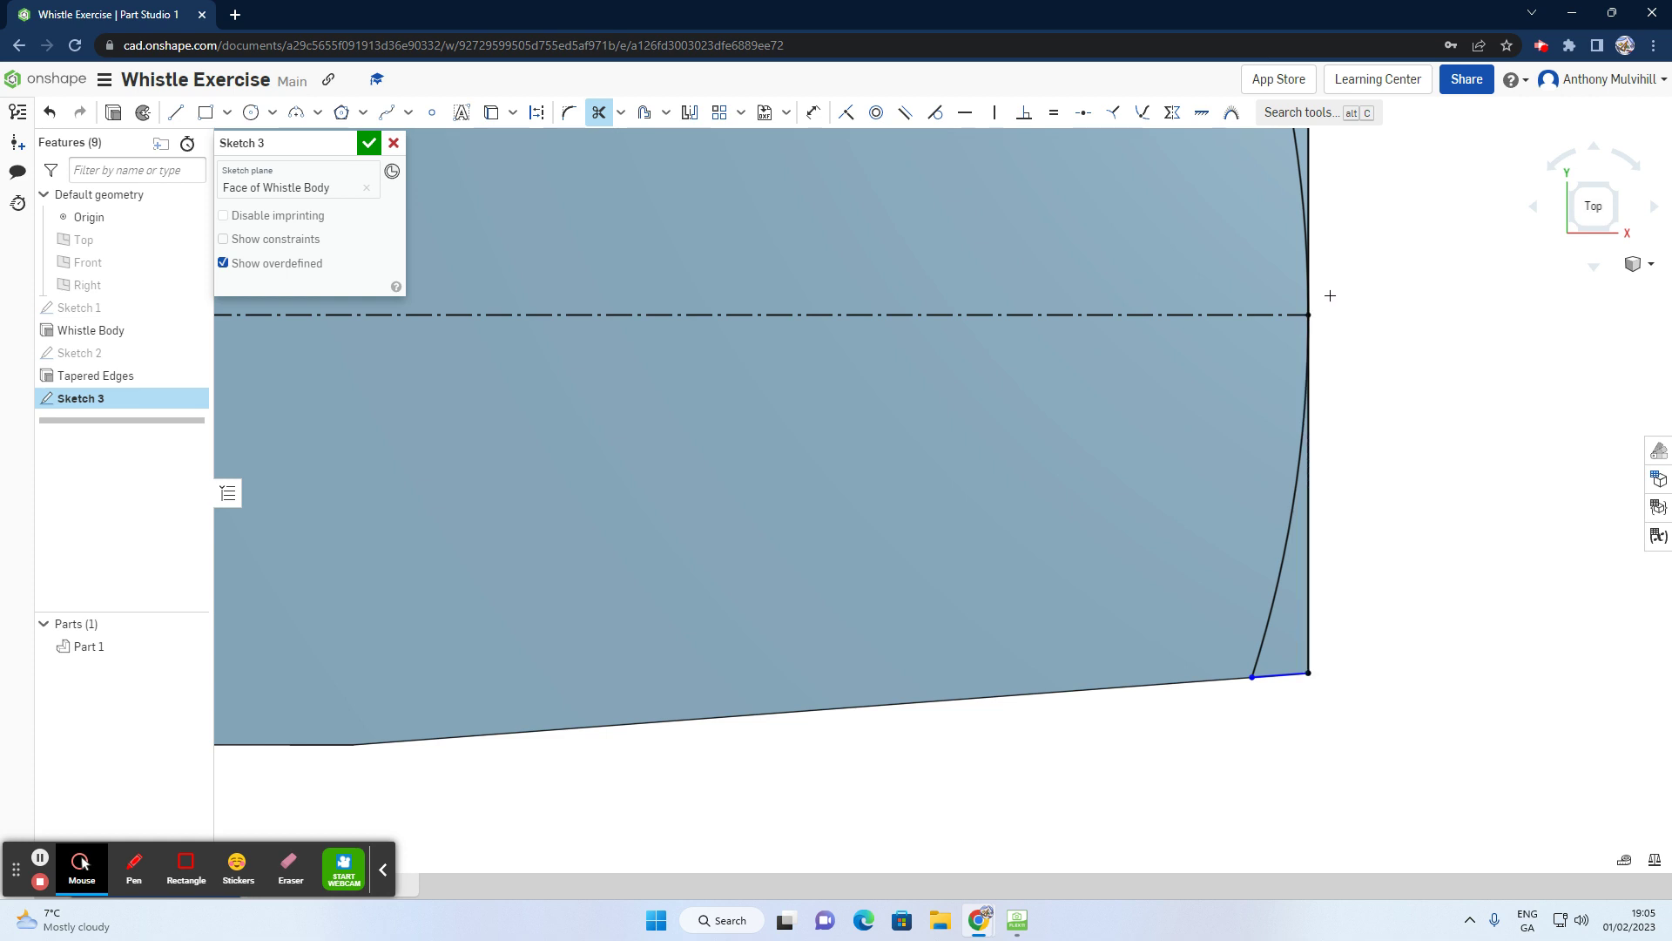
pyautogui.scroll(-5, 1307, 613)
pyautogui.scroll(3, 1334, 224)
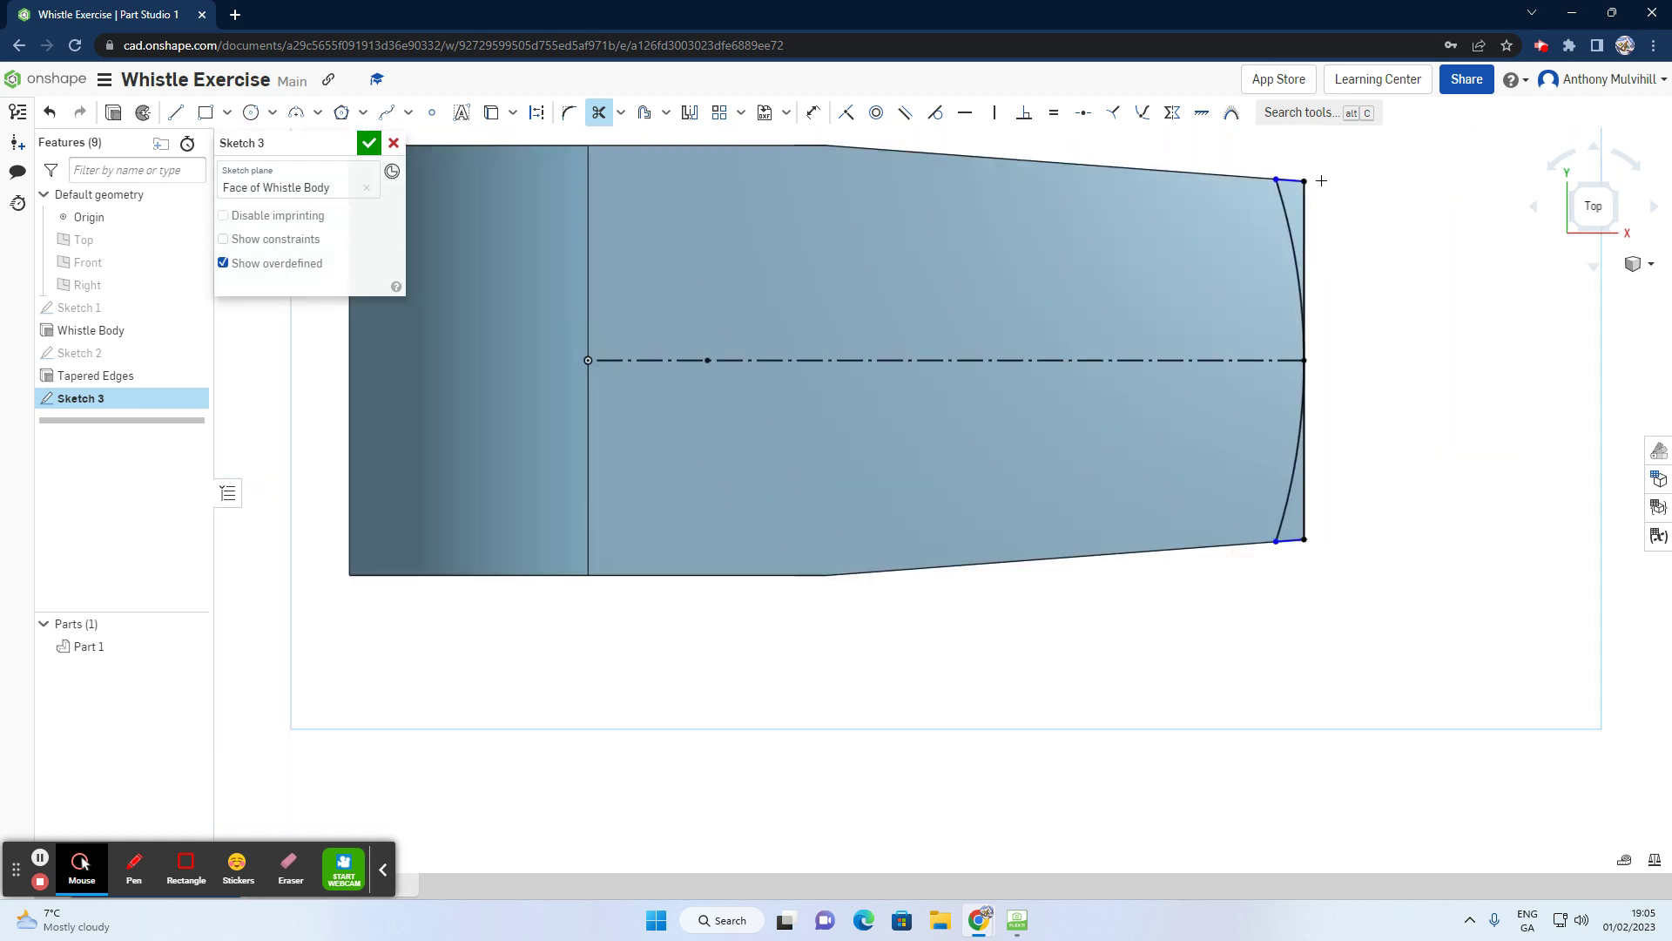
pyautogui.scroll(1, 1322, 181)
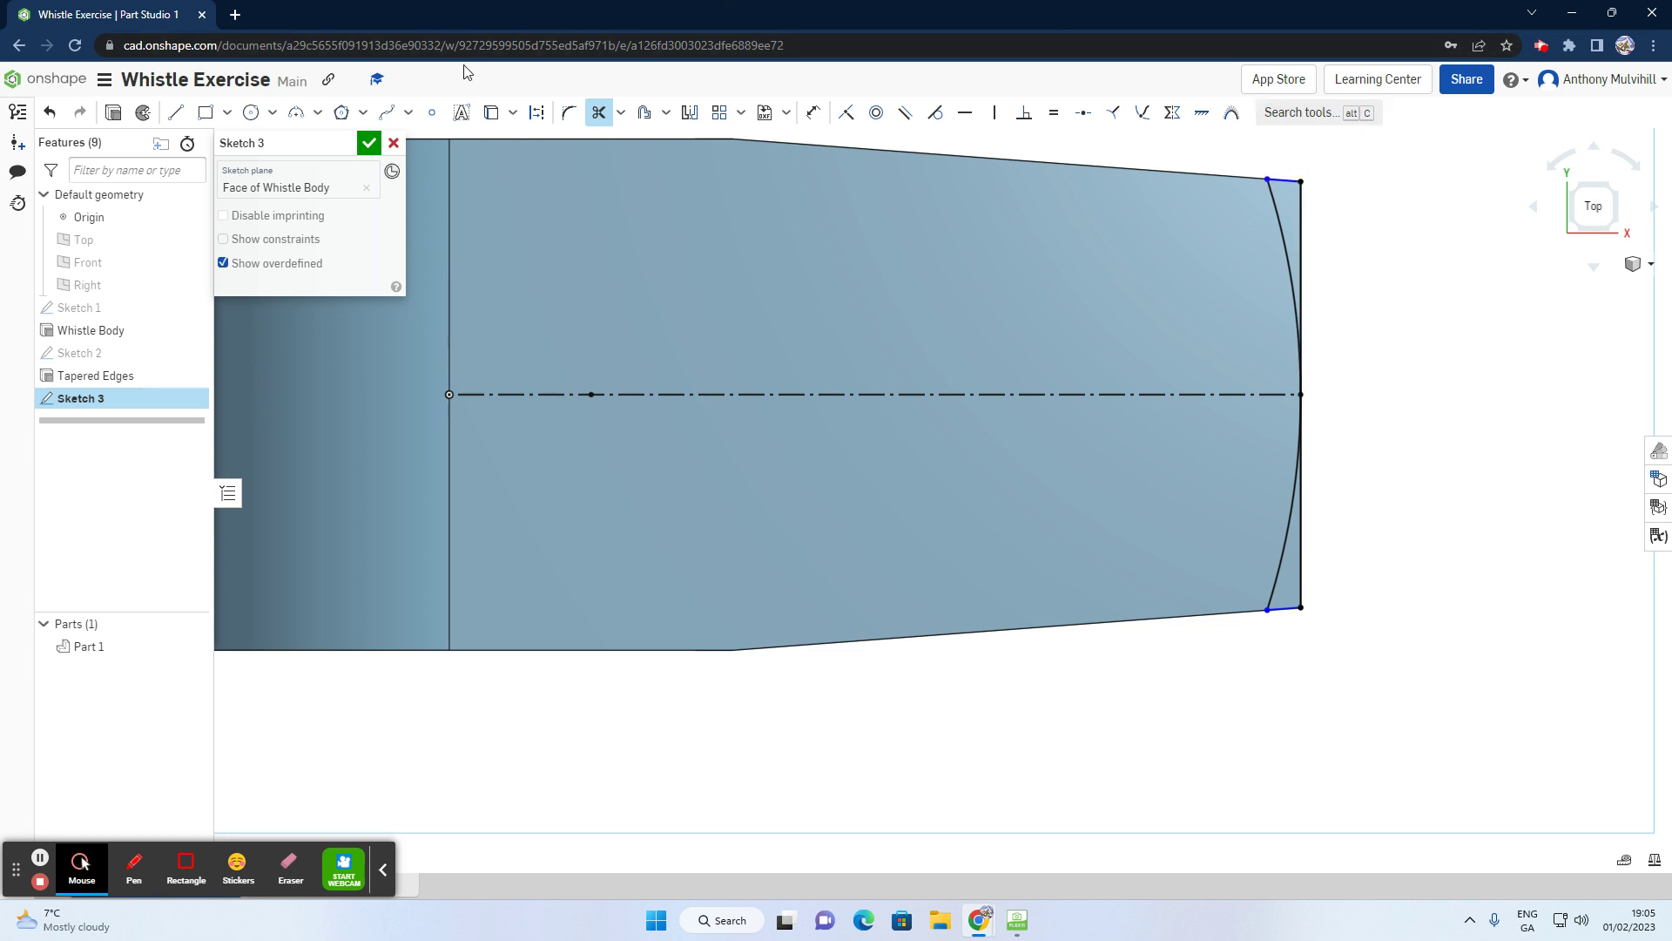
# Step: Dimension the horizontal distances from the origin to the arc's upper and lower endpoints, accepting the measured values
pyautogui.click(810, 122)
pyautogui.click(593, 394)
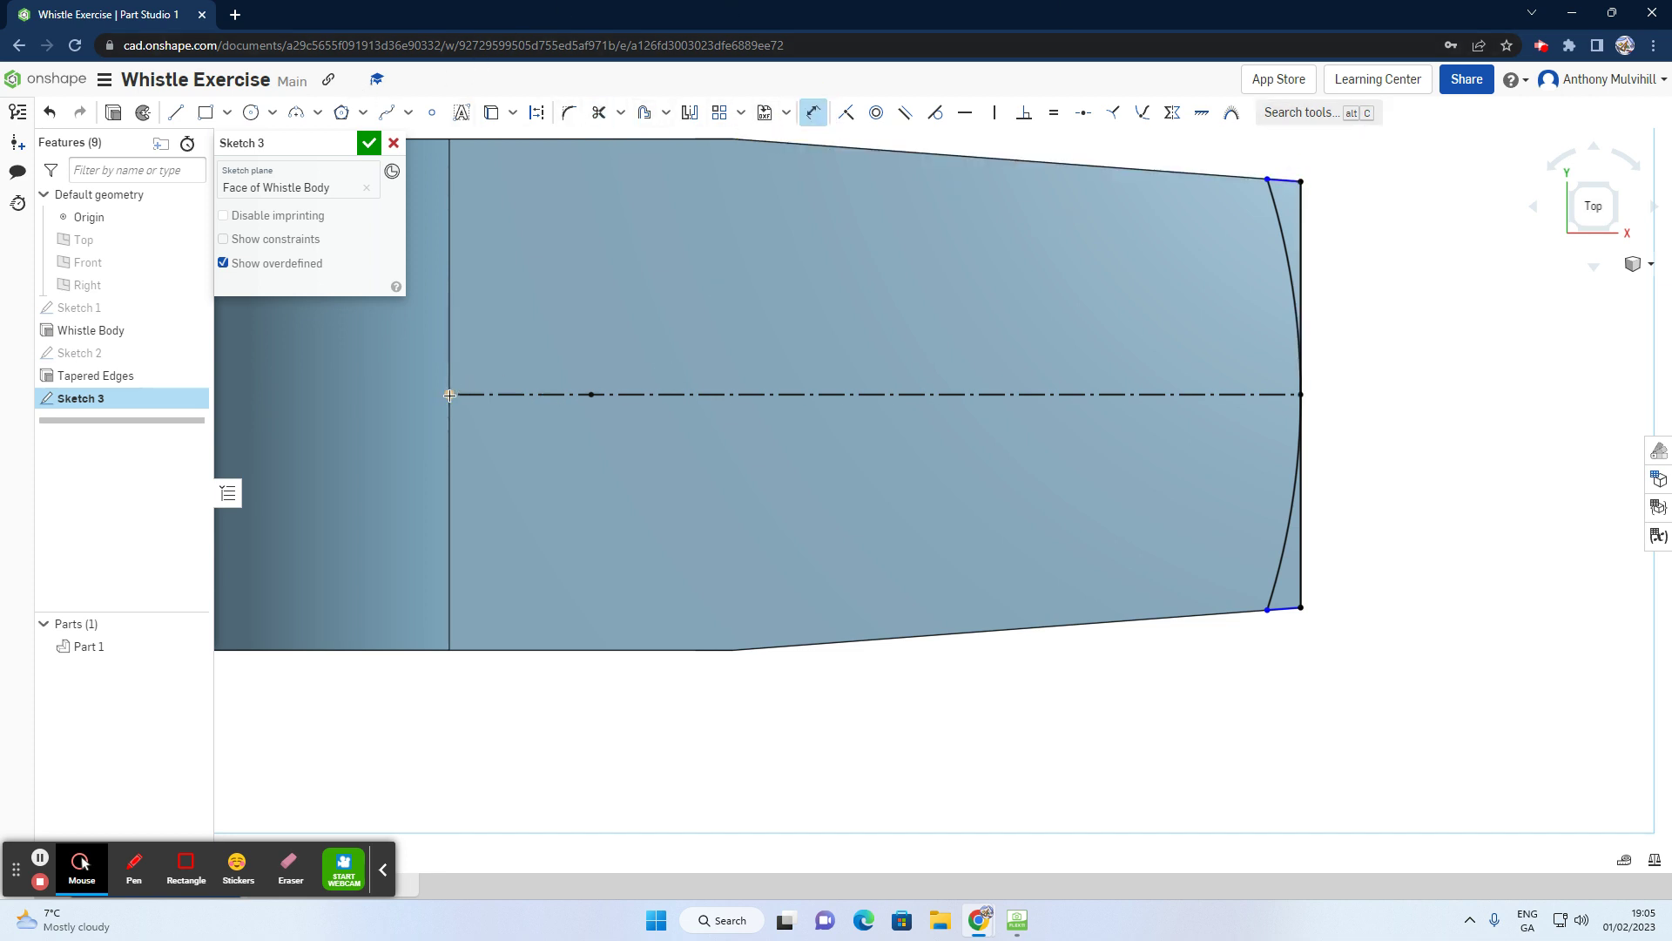
pyautogui.click(449, 395)
pyautogui.click(1266, 180)
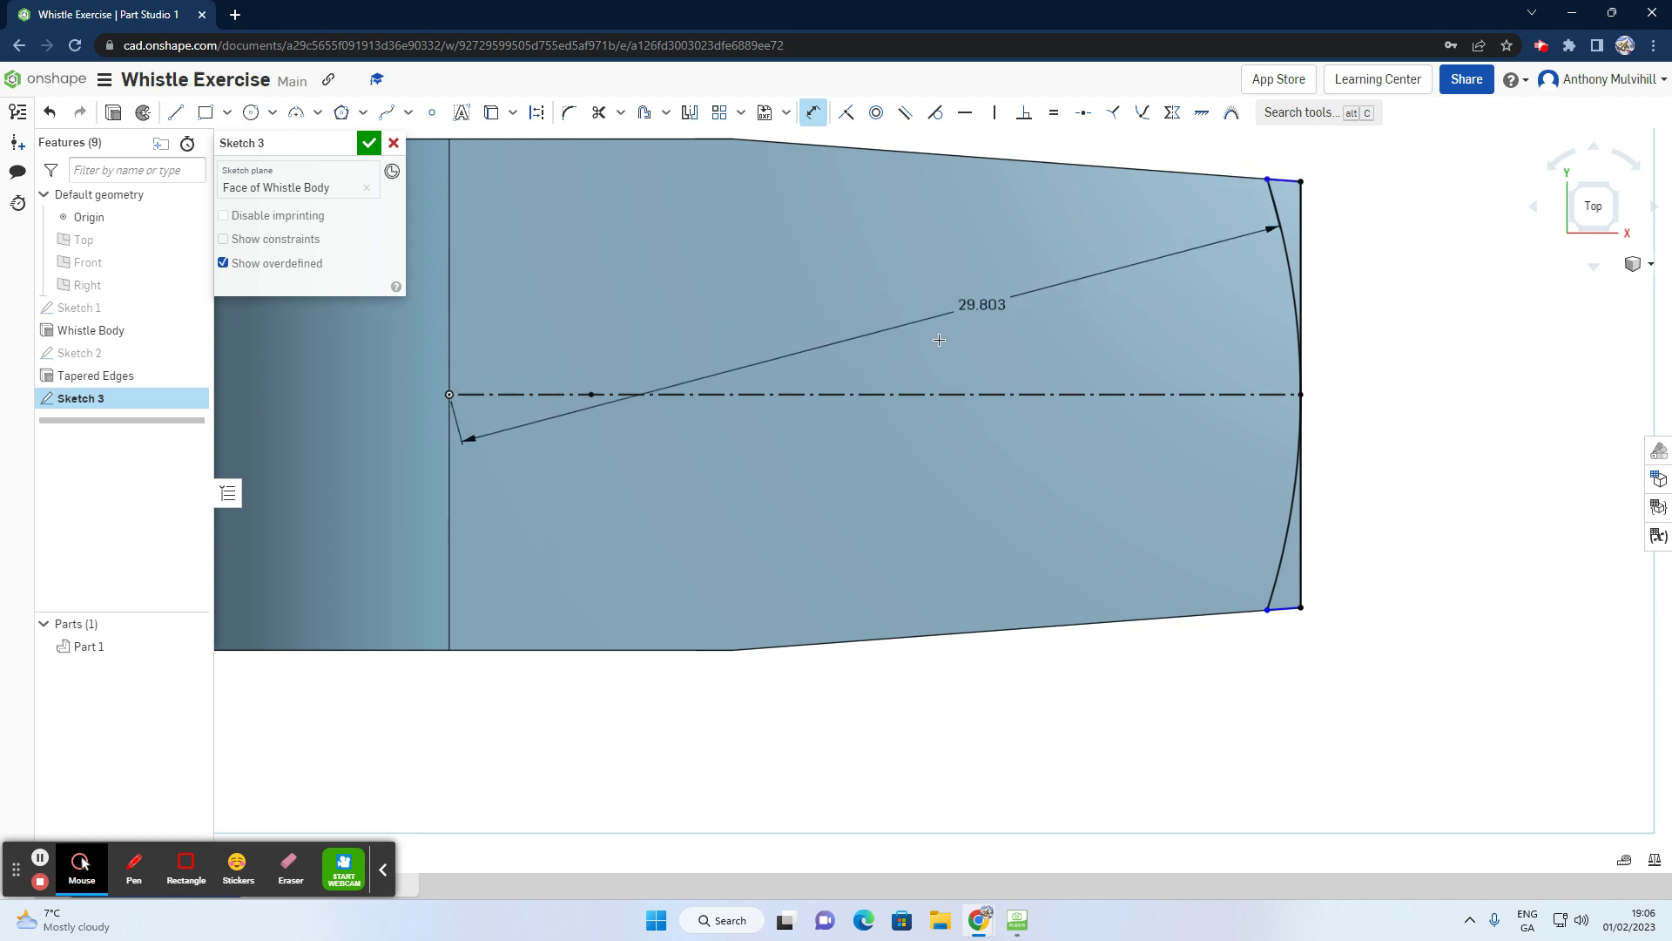
pyautogui.click(872, 482)
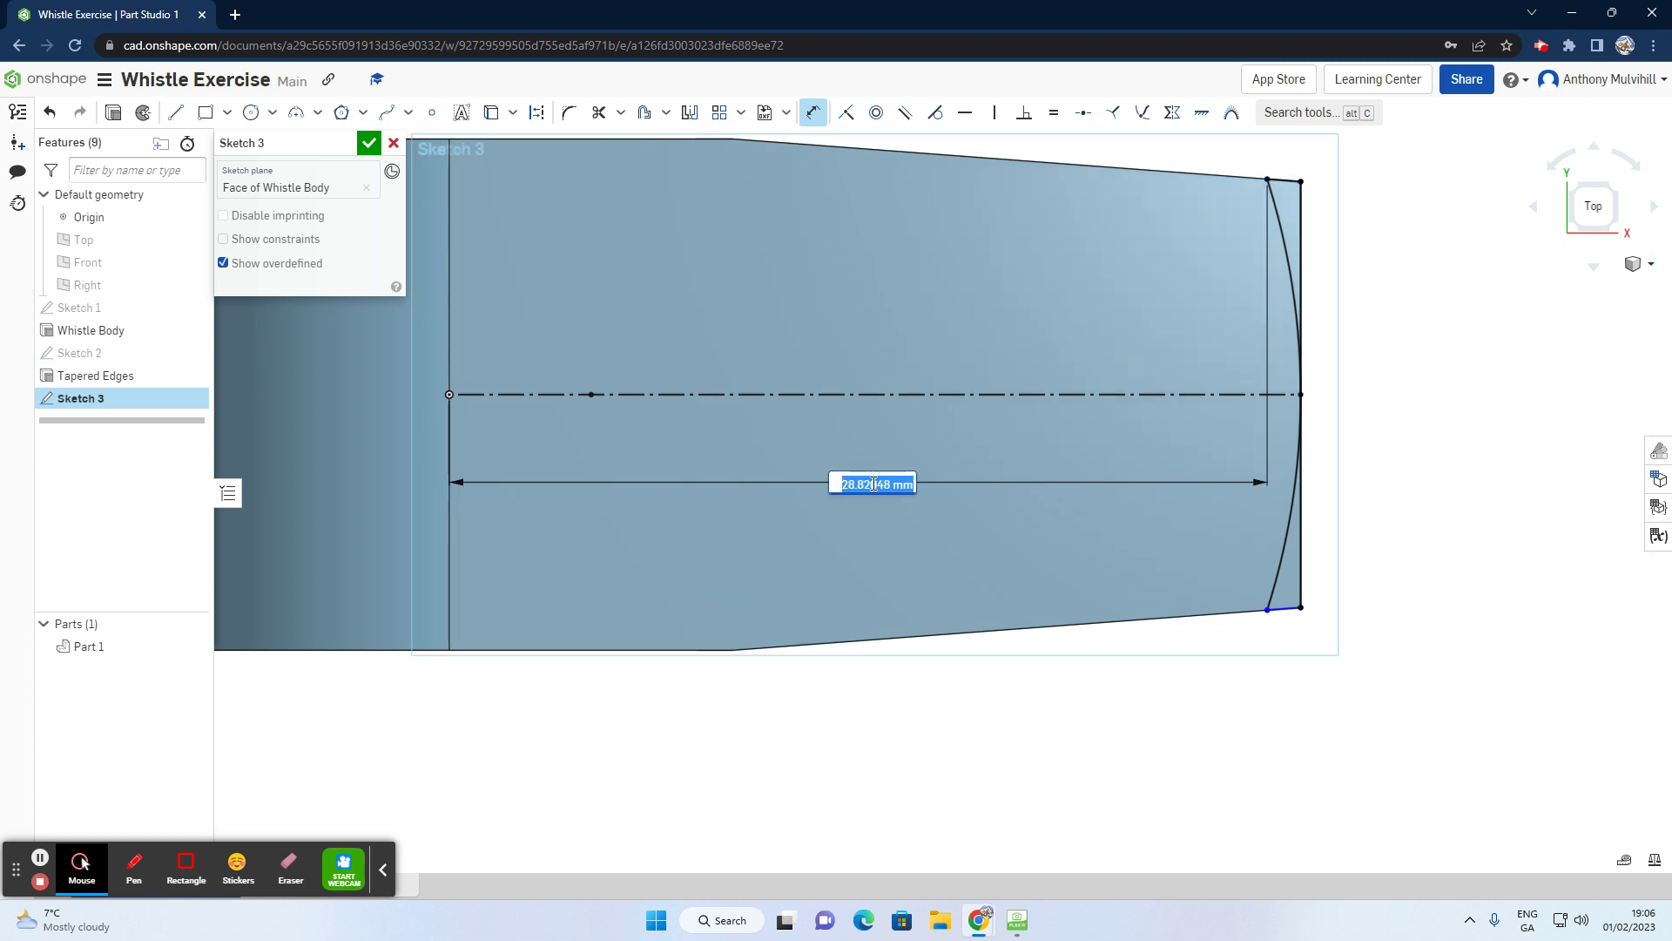
pyautogui.press('Return')
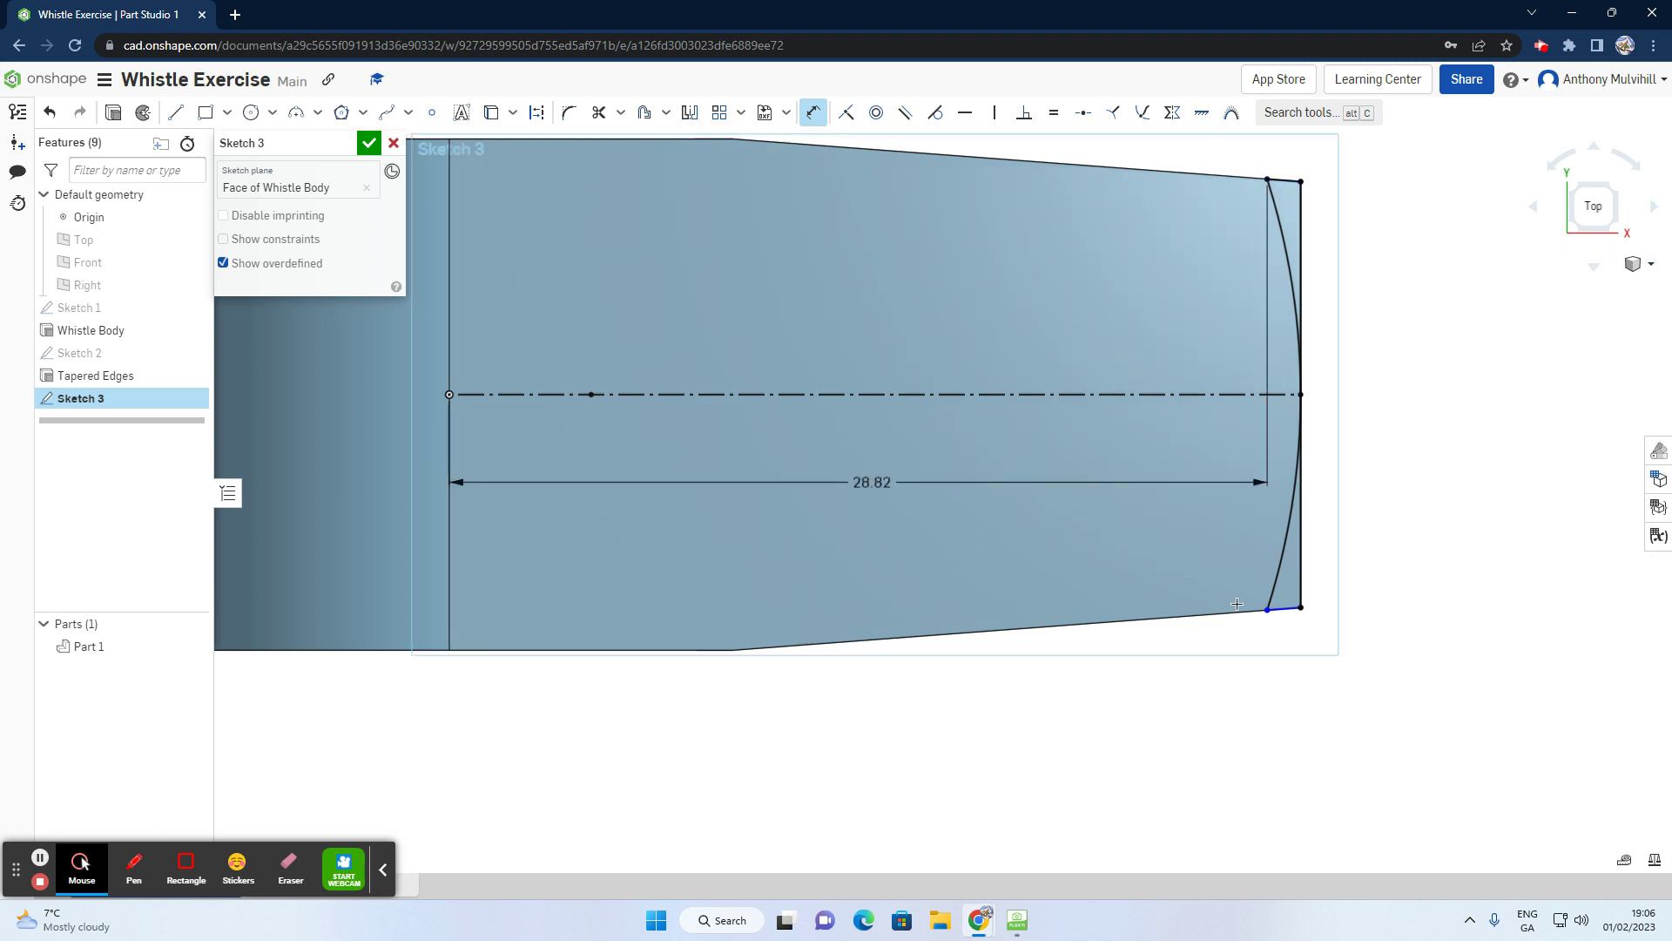
pyautogui.click(1265, 611)
pyautogui.click(449, 394)
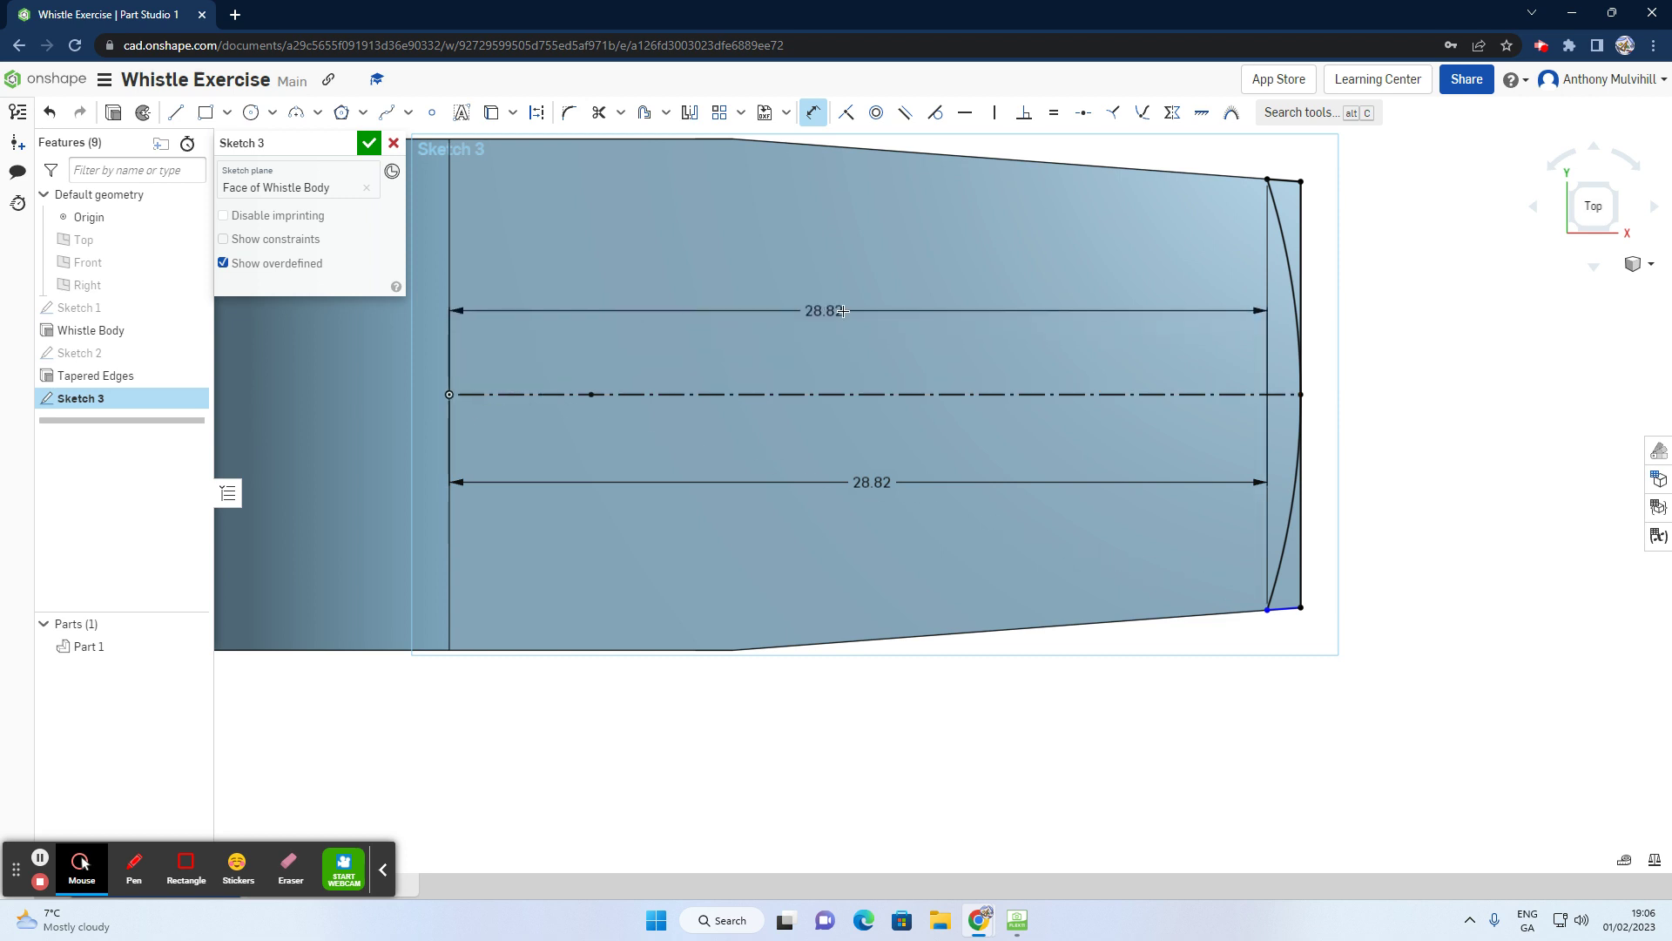
pyautogui.click(846, 311)
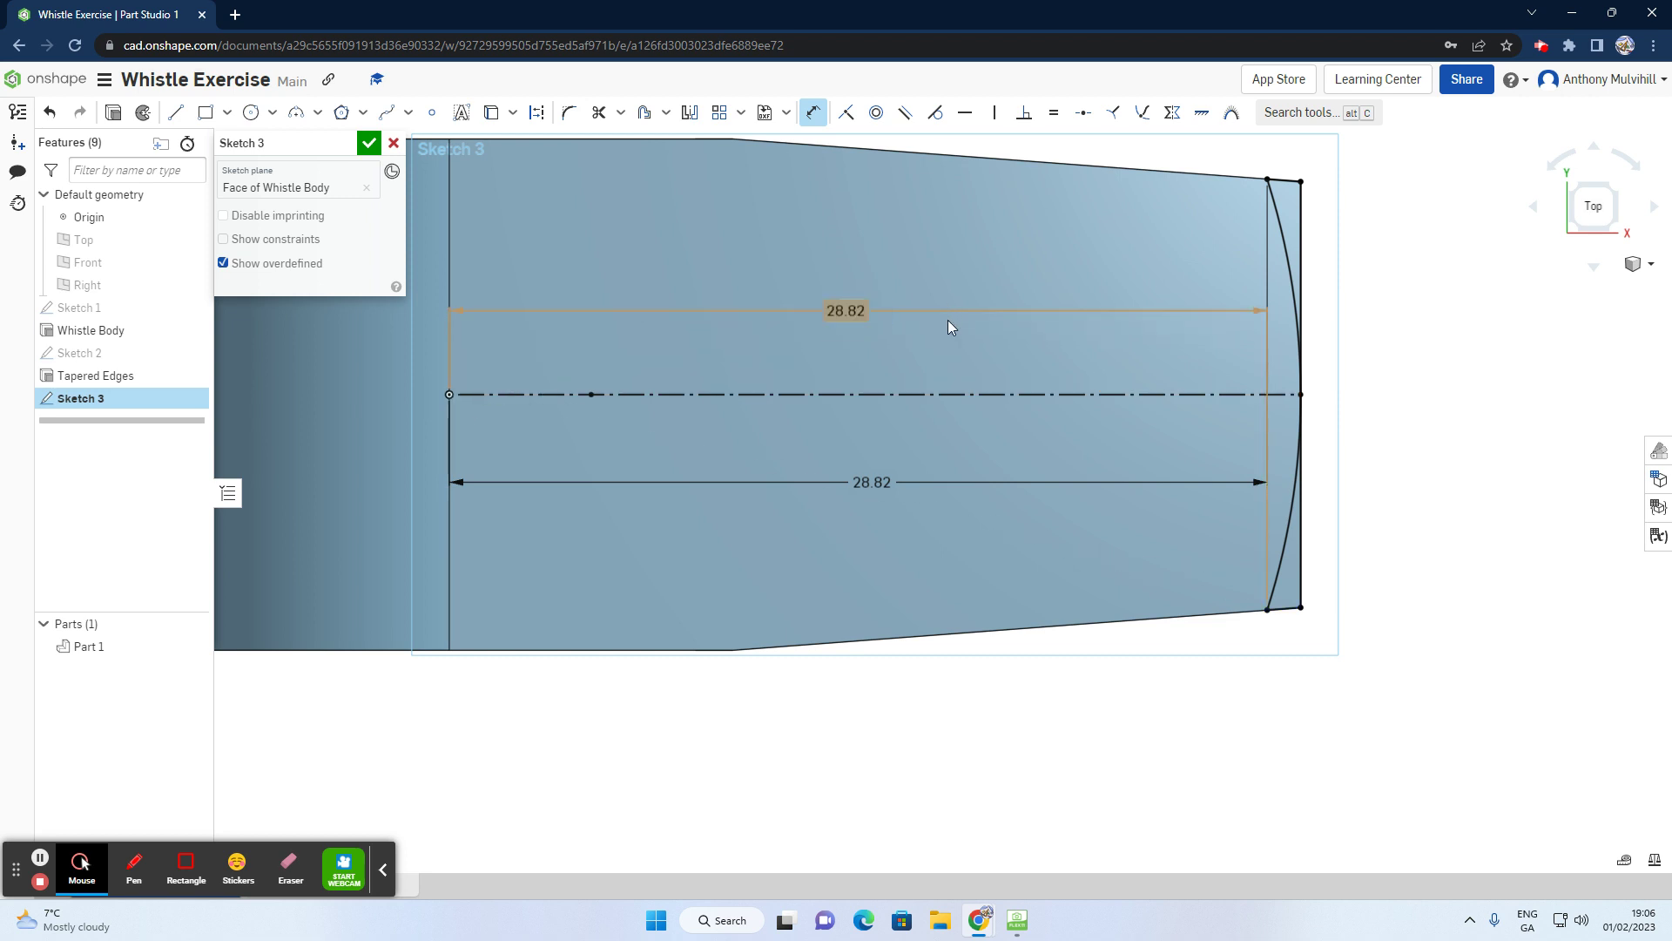
pyautogui.press('Return')
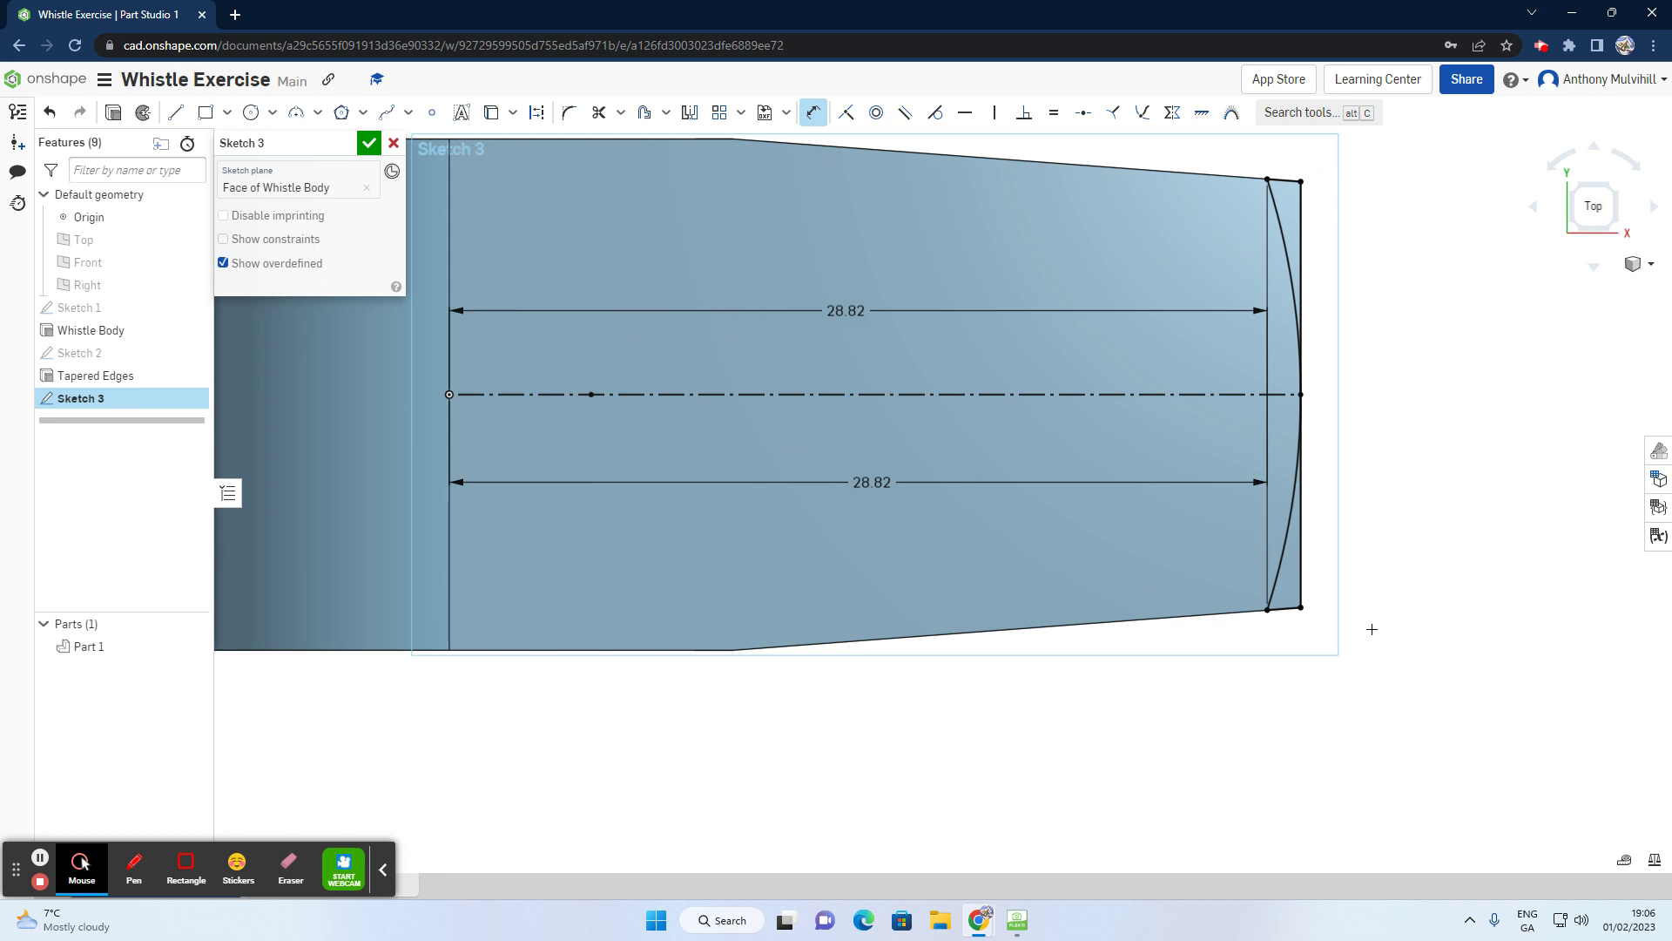
# Step: Examine the whistle body and the mouthpiece cut profile in an isometric view
pyautogui.scroll(-3, 1369, 614)
pyautogui.moveTo(1367, 601); pyautogui.dragTo(1570, 287, button='right')
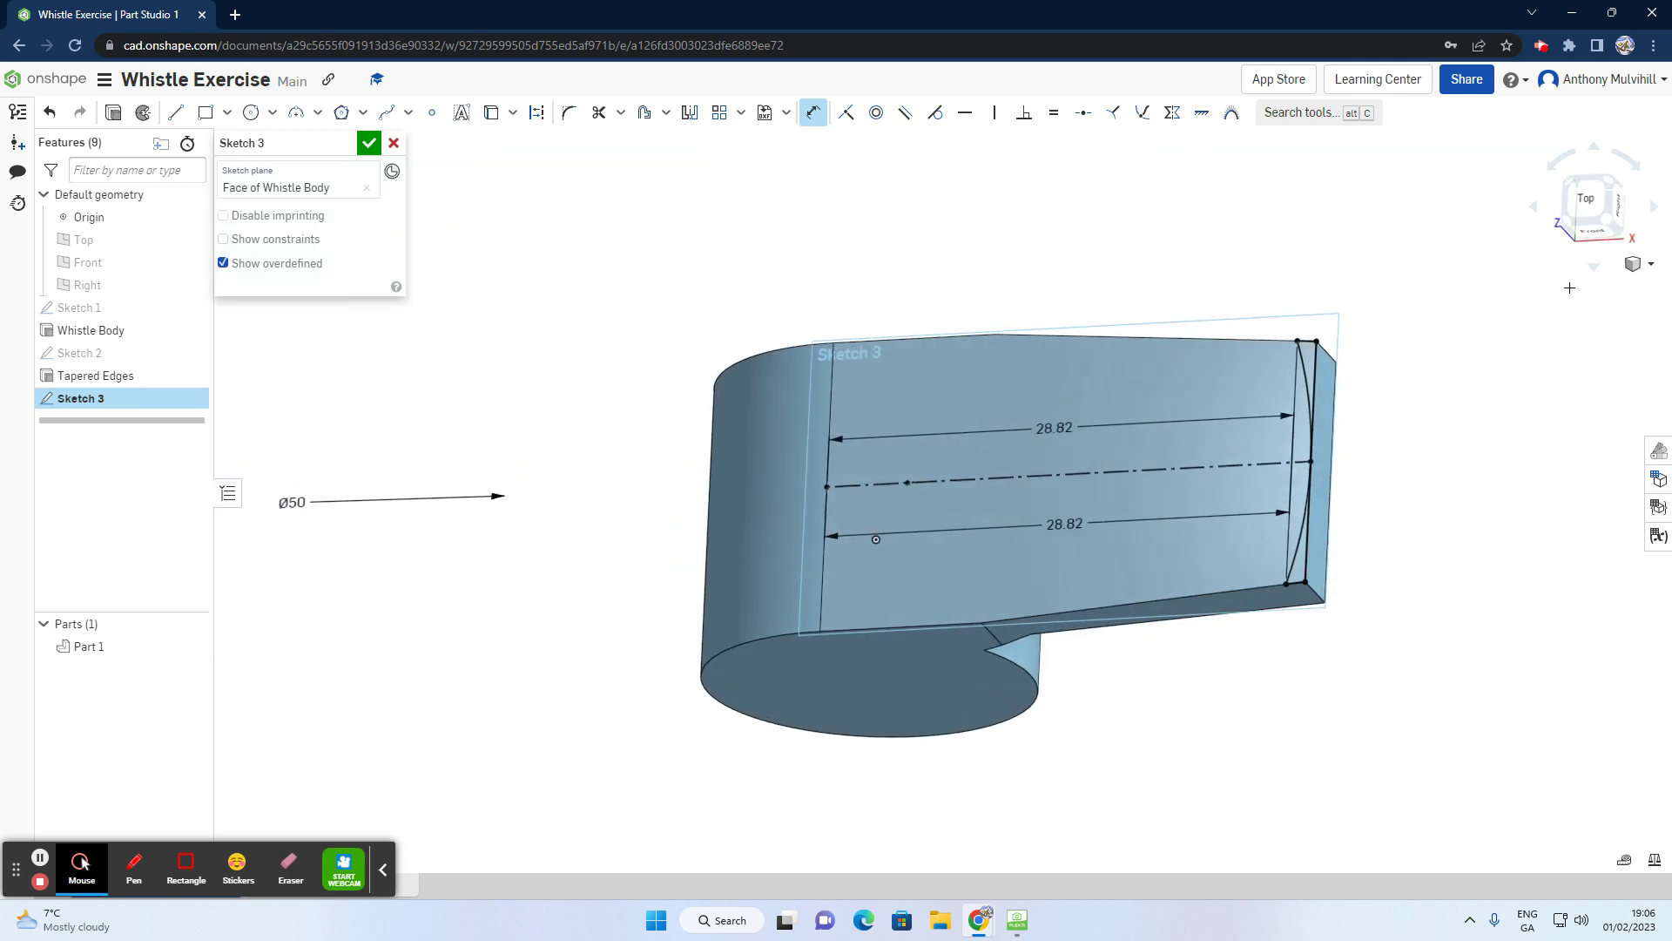
pyautogui.click(1599, 227)
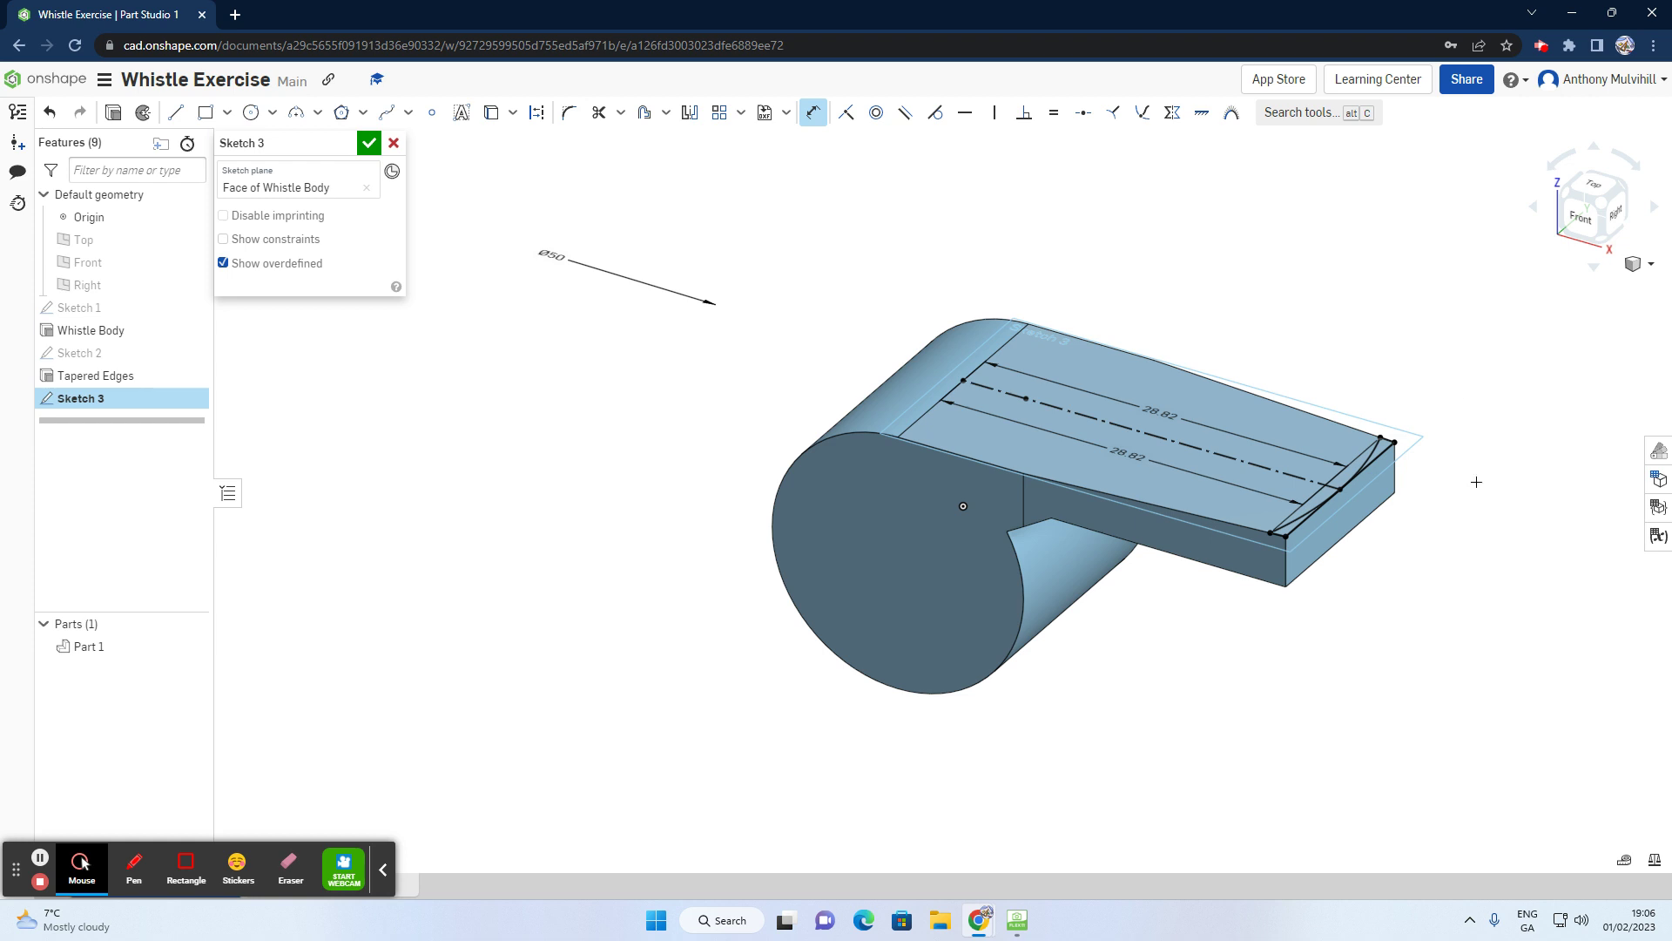
pyautogui.press('f')
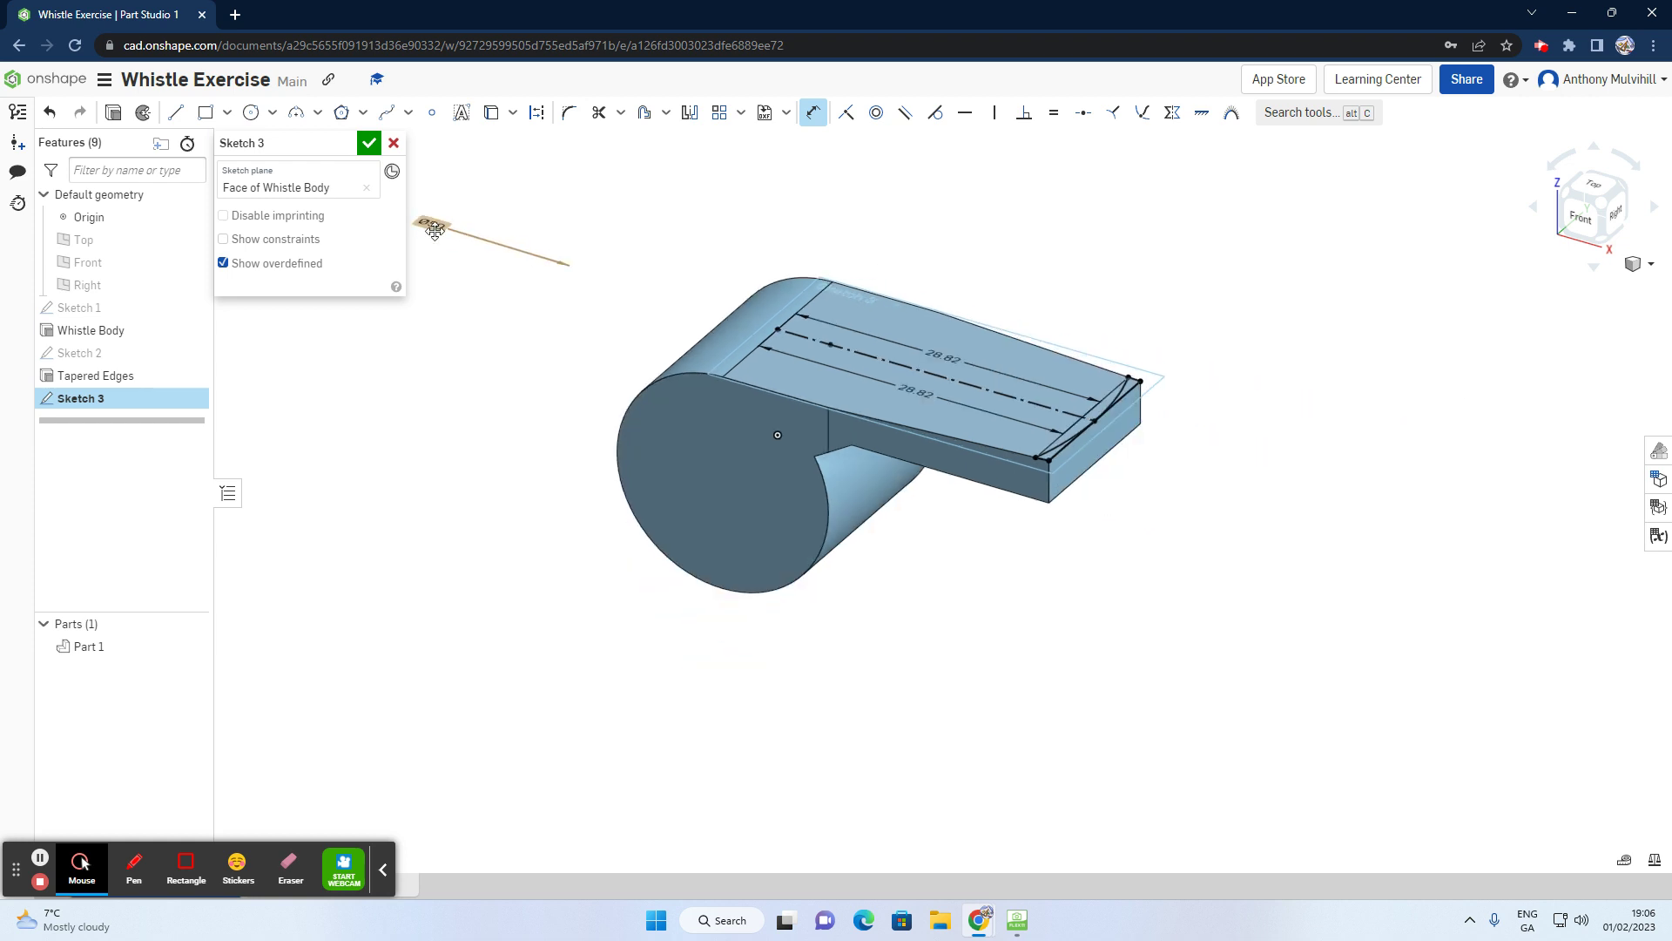
pyautogui.scroll(3, 1138, 395)
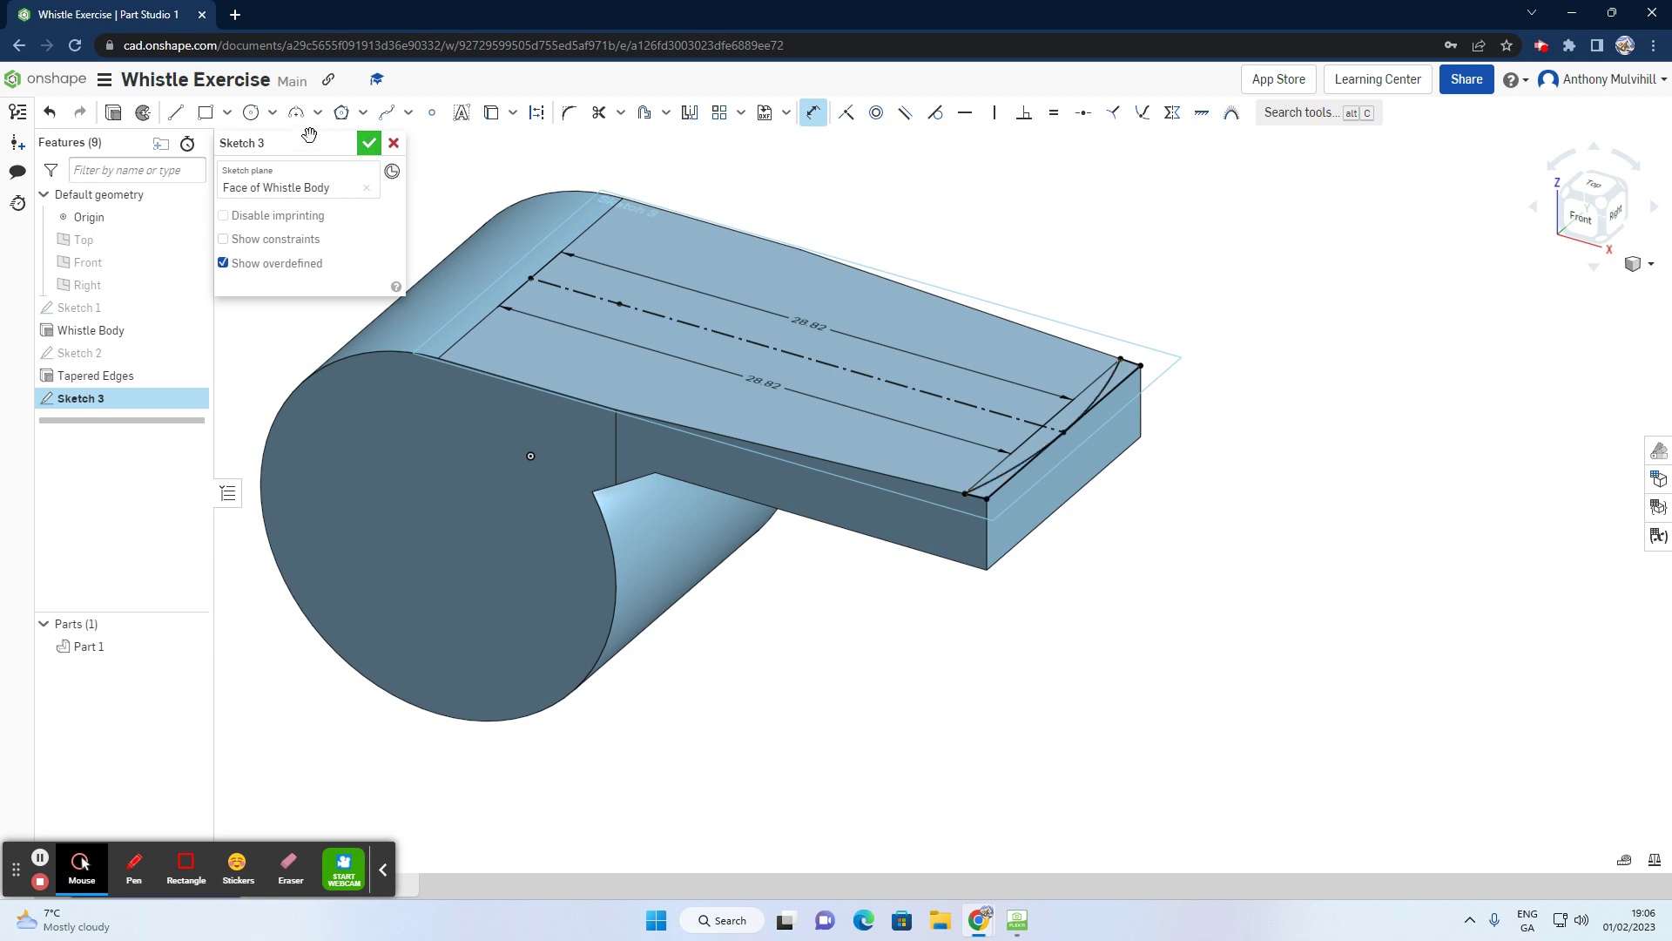
# Step: Extrude the arc sketch regions as a 5 mm deep Remove cut to round off the mouthpiece end
pyautogui.click(117, 114)
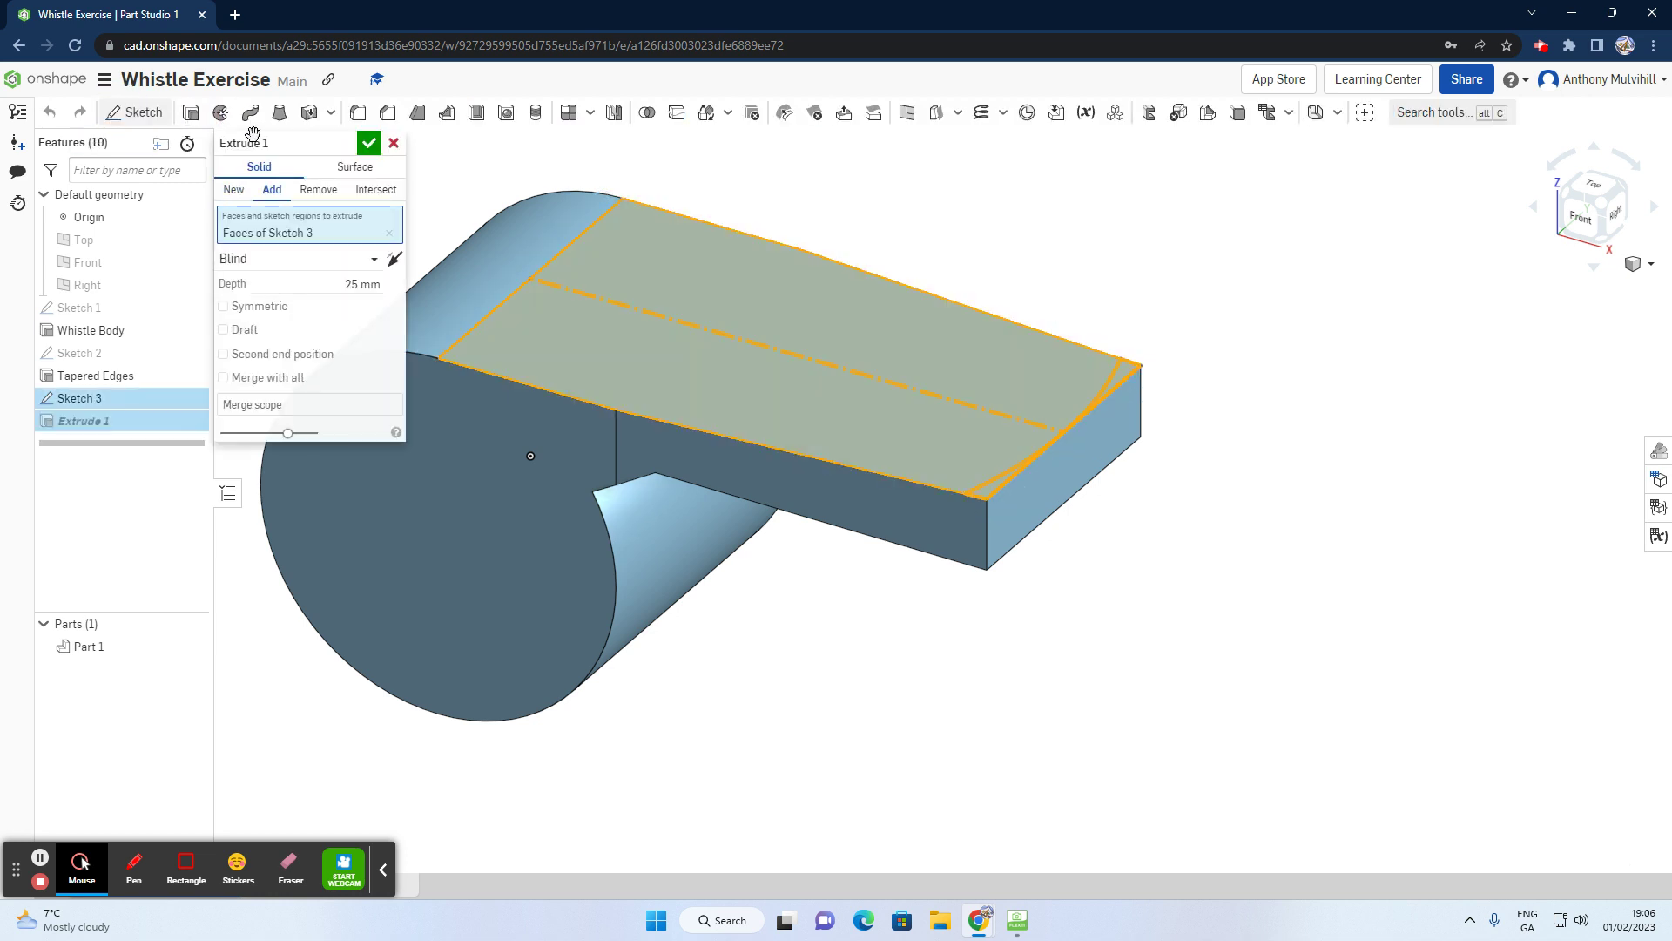
pyautogui.click(318, 190)
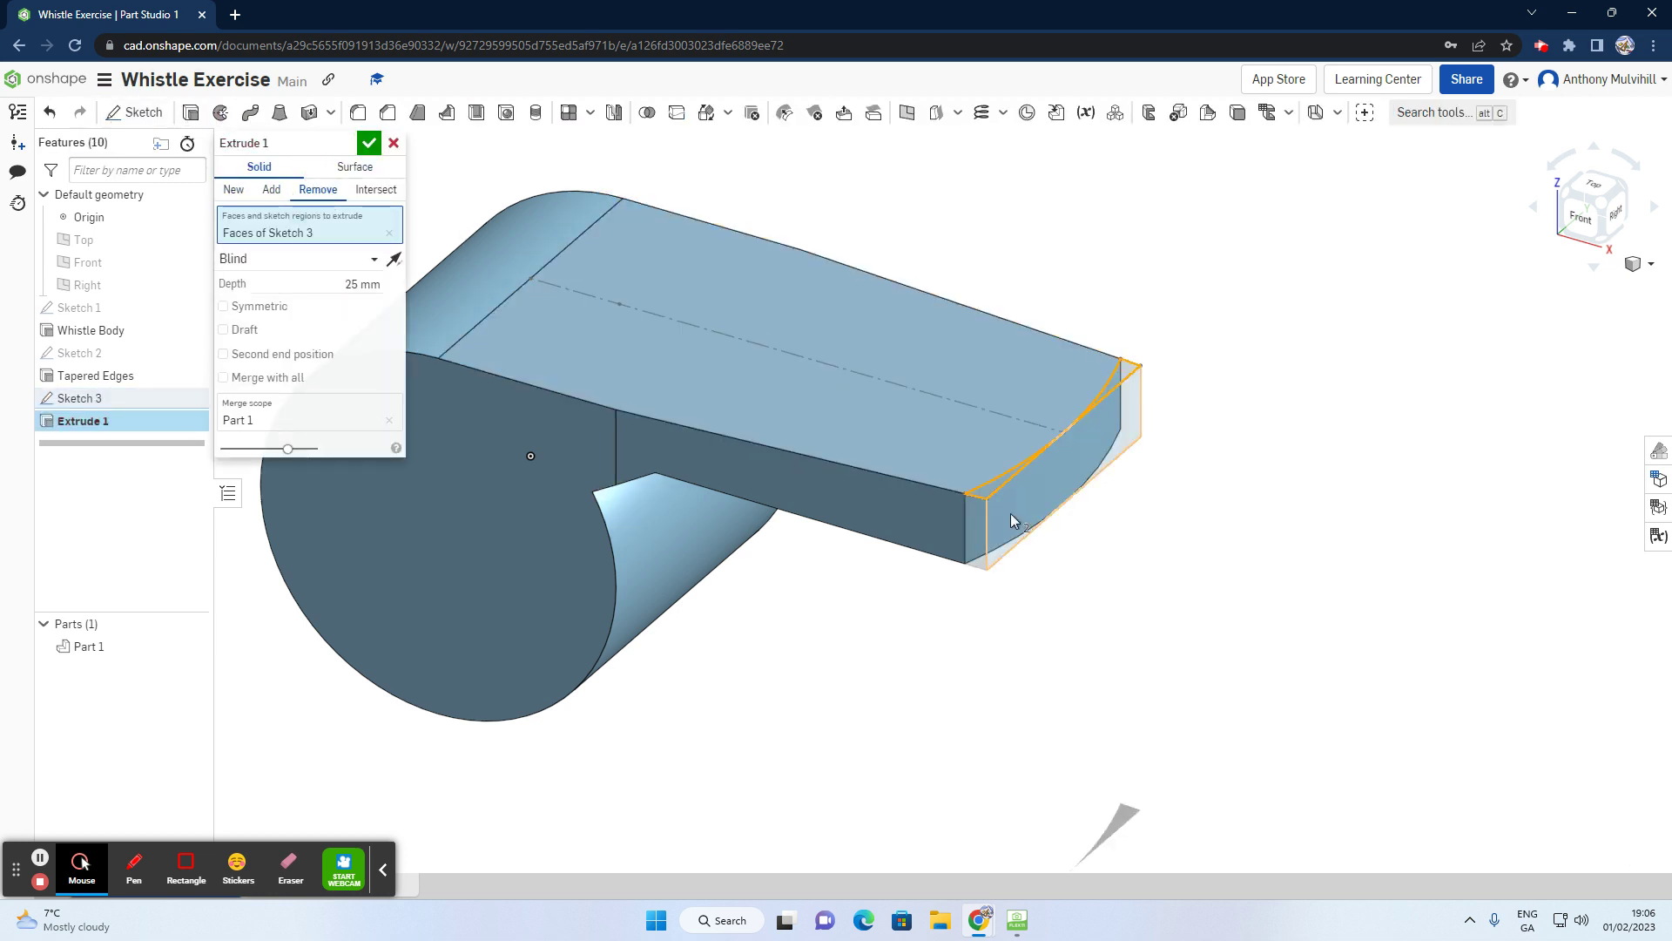
pyautogui.click(353, 283)
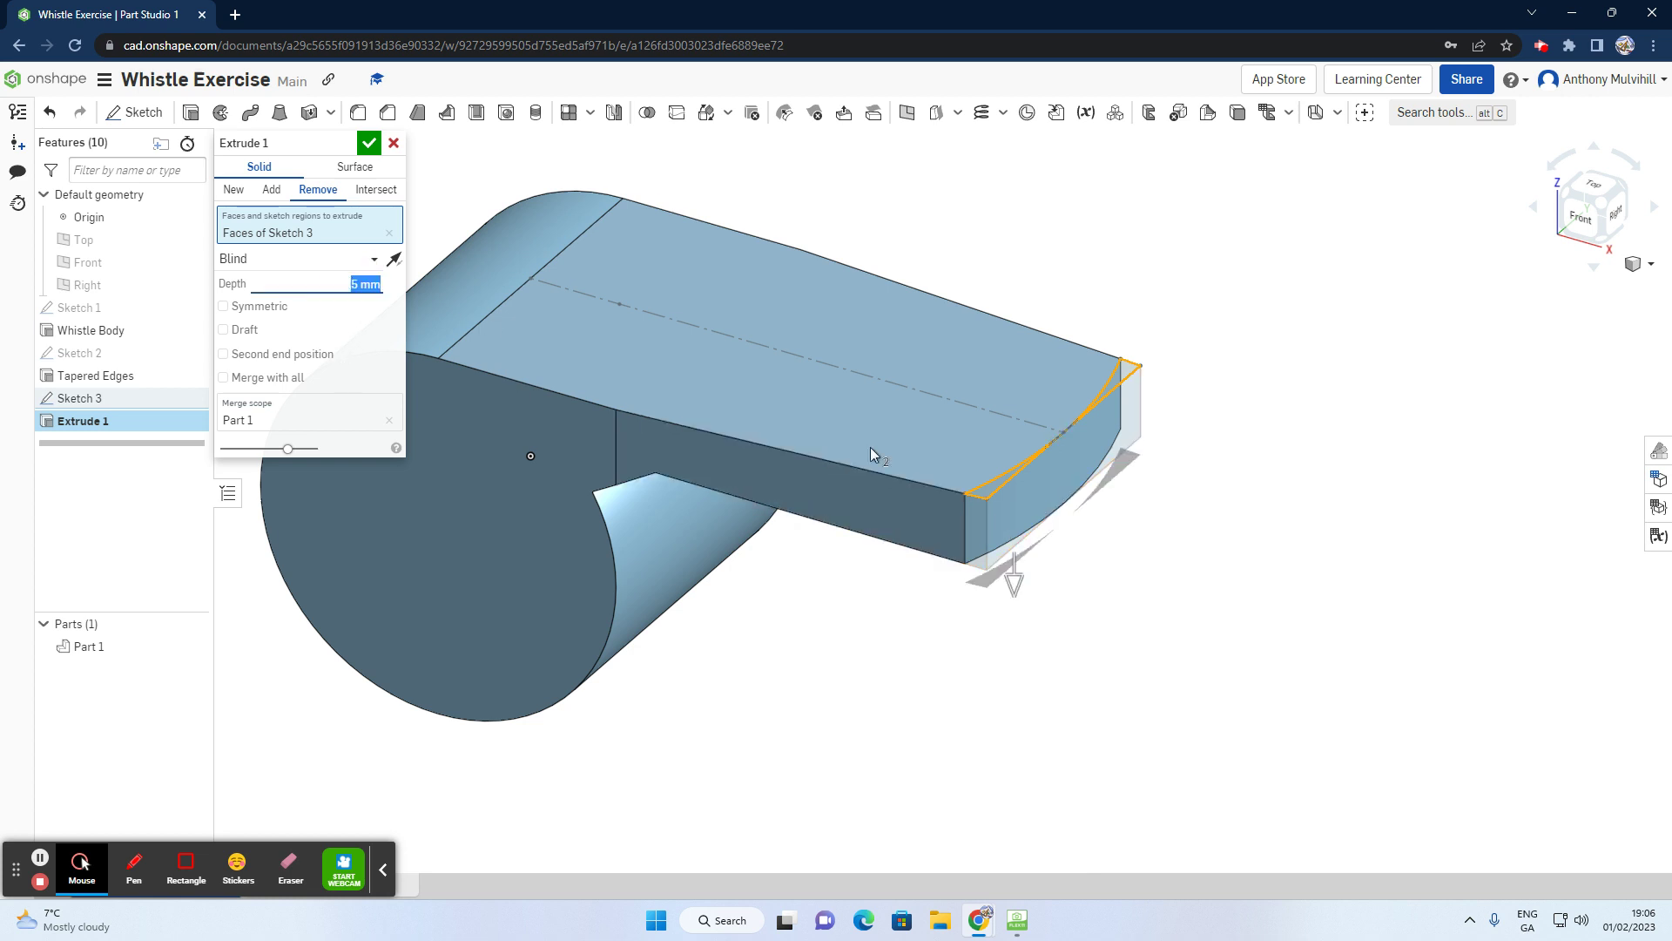
pyautogui.click(367, 146)
pyautogui.moveTo(900, 410); pyautogui.dragTo(672, 359, button='right')
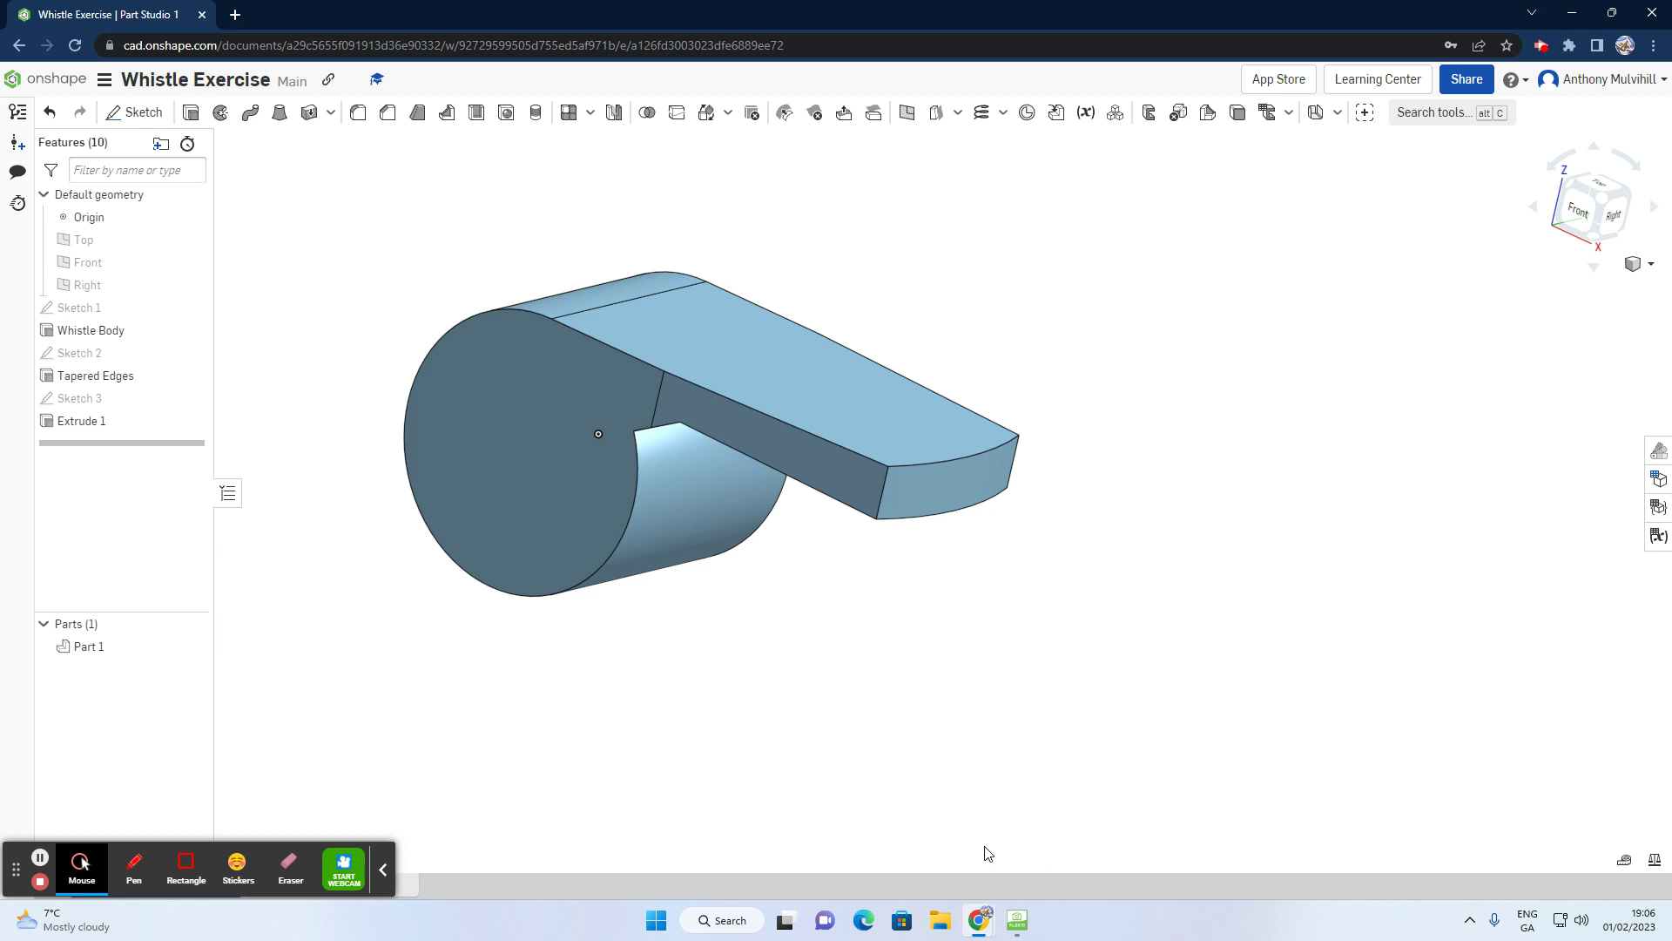
# Step: Consult the cut and fillet instructions in HoverCam, and rename the mouthpiece end cut in Onshape as Rounded Cut
pyautogui.click(1015, 919)
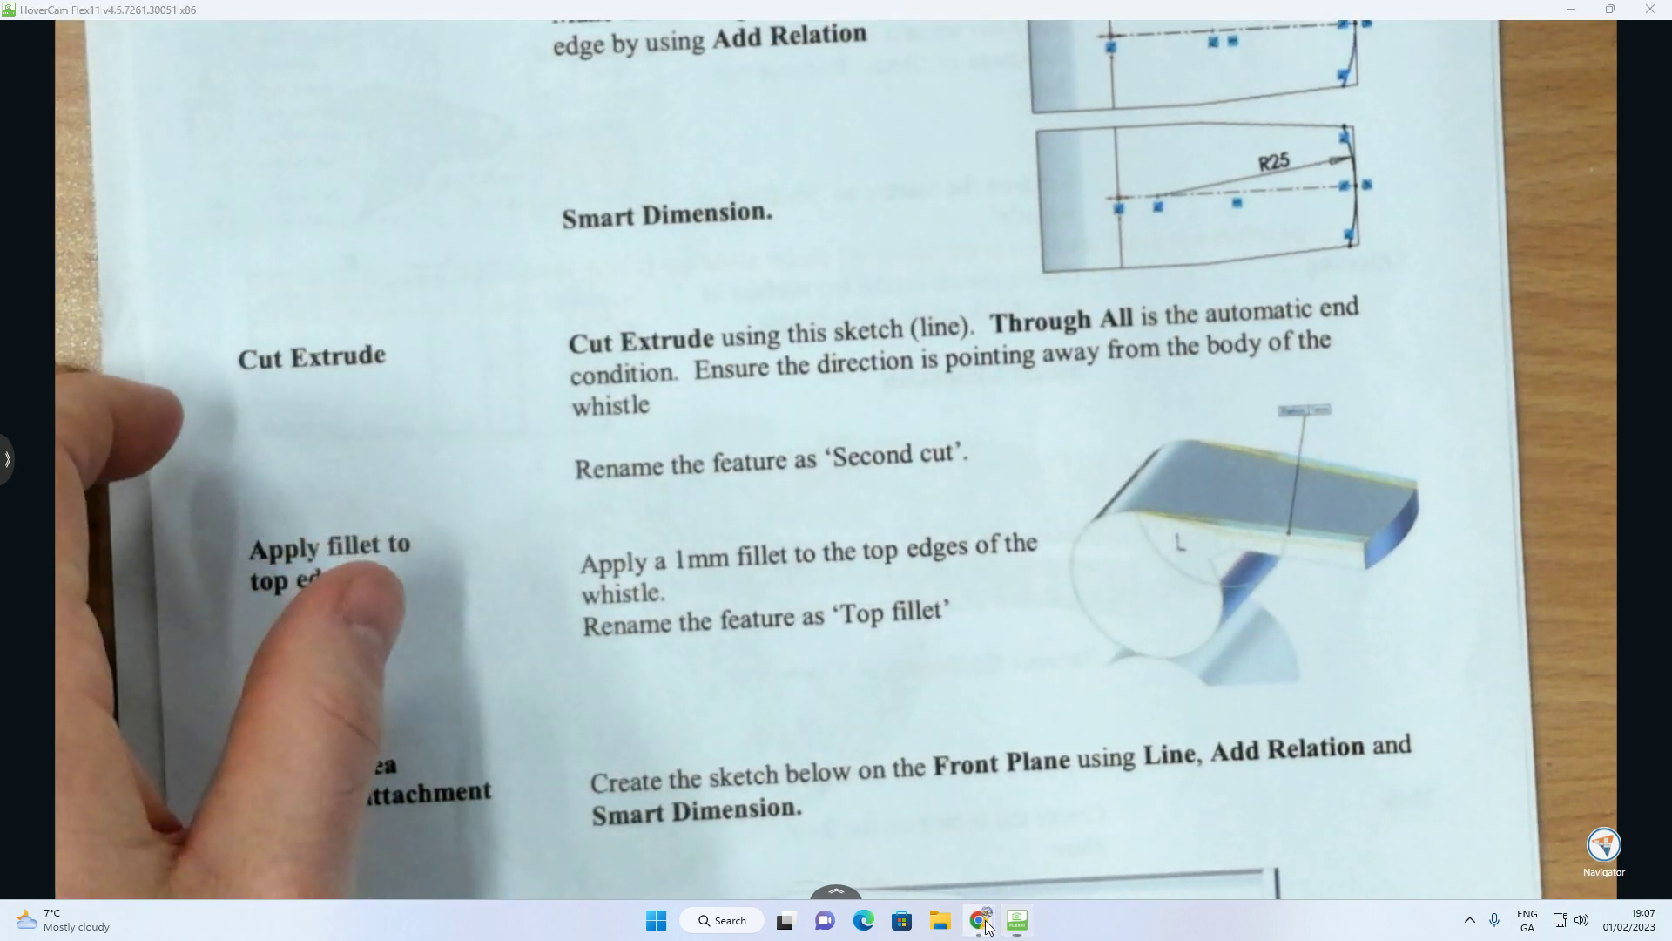
pyautogui.moveTo(979, 920)
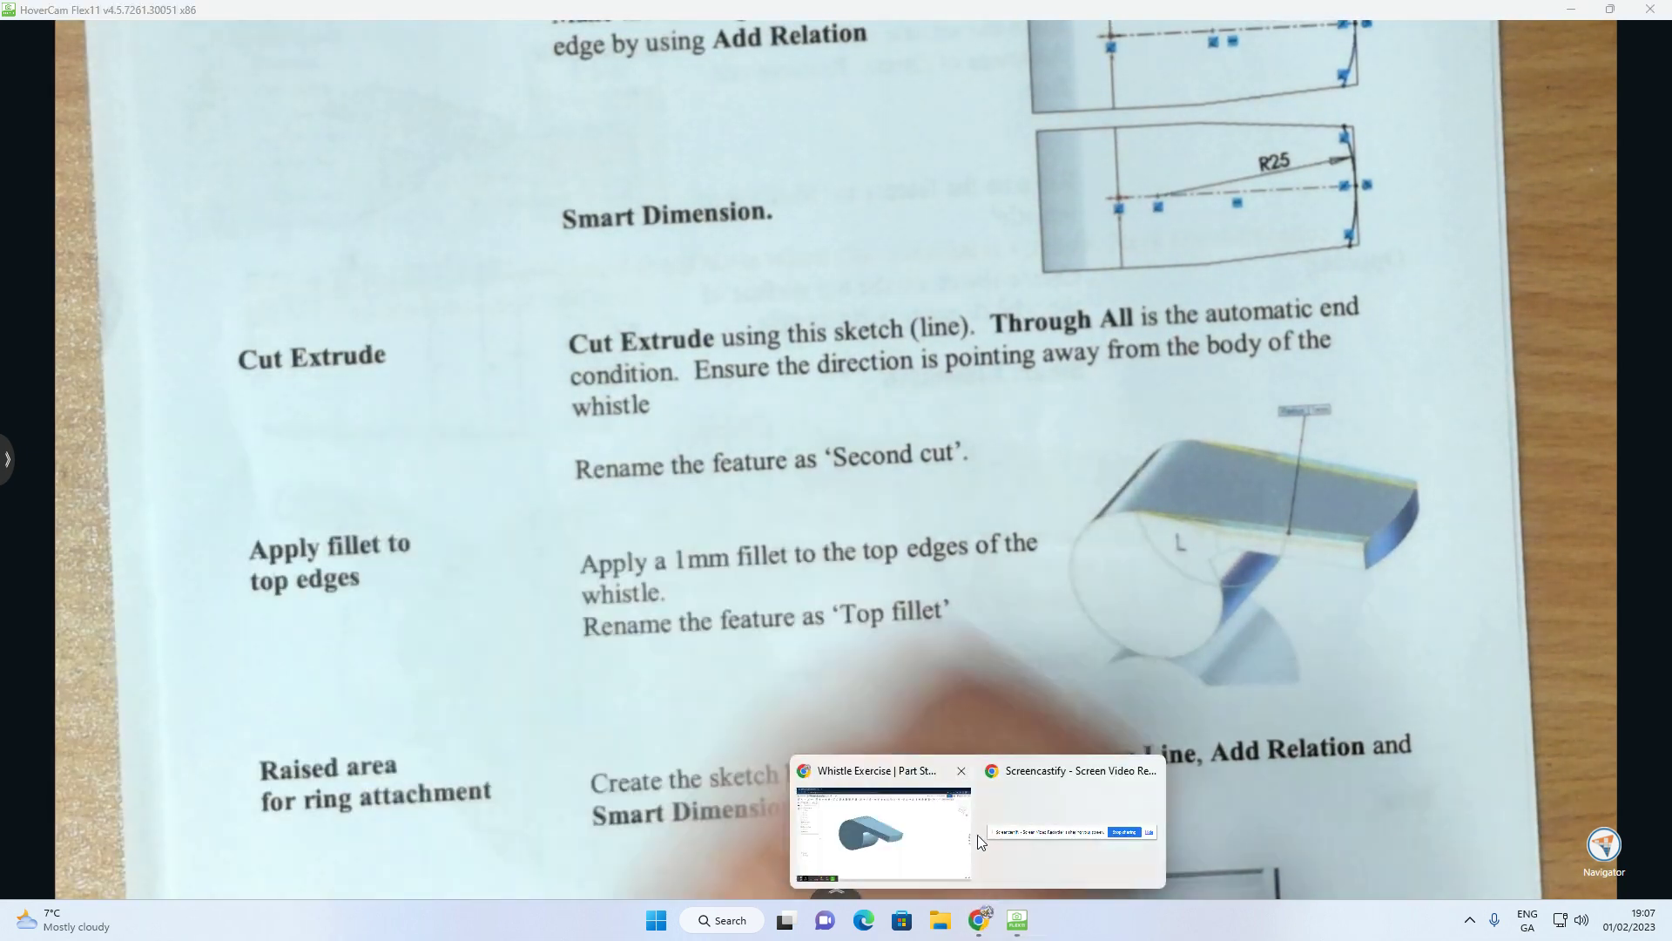
pyautogui.click(965, 835)
pyautogui.click(101, 423)
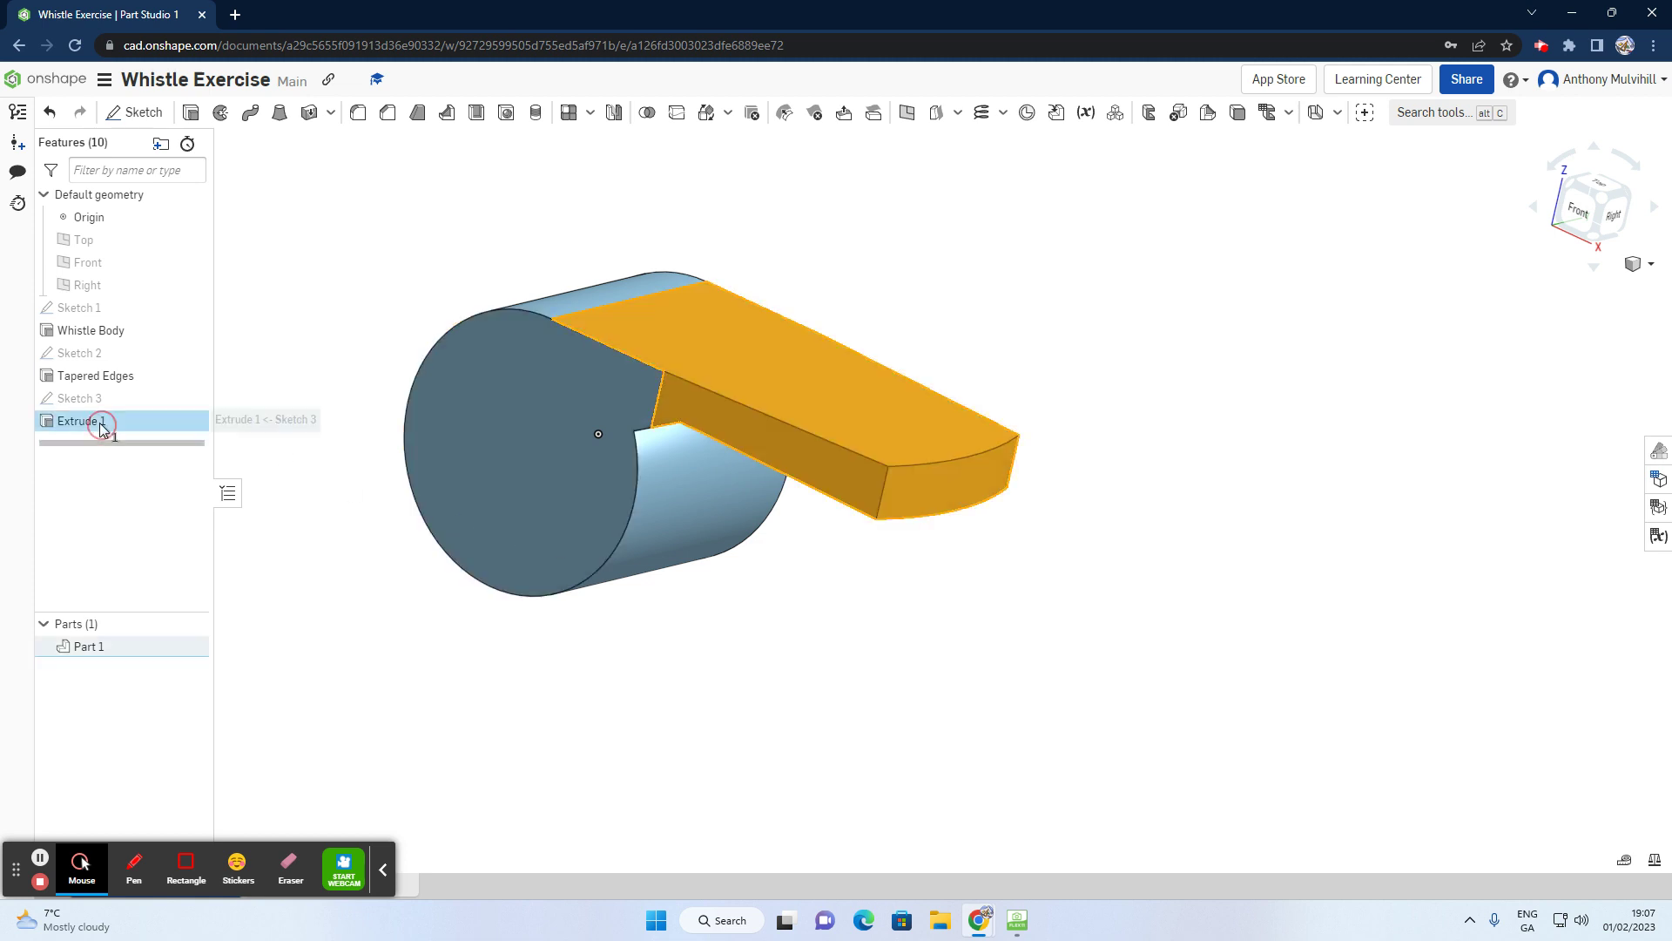
pyautogui.rightClick(101, 423)
pyautogui.click(133, 446)
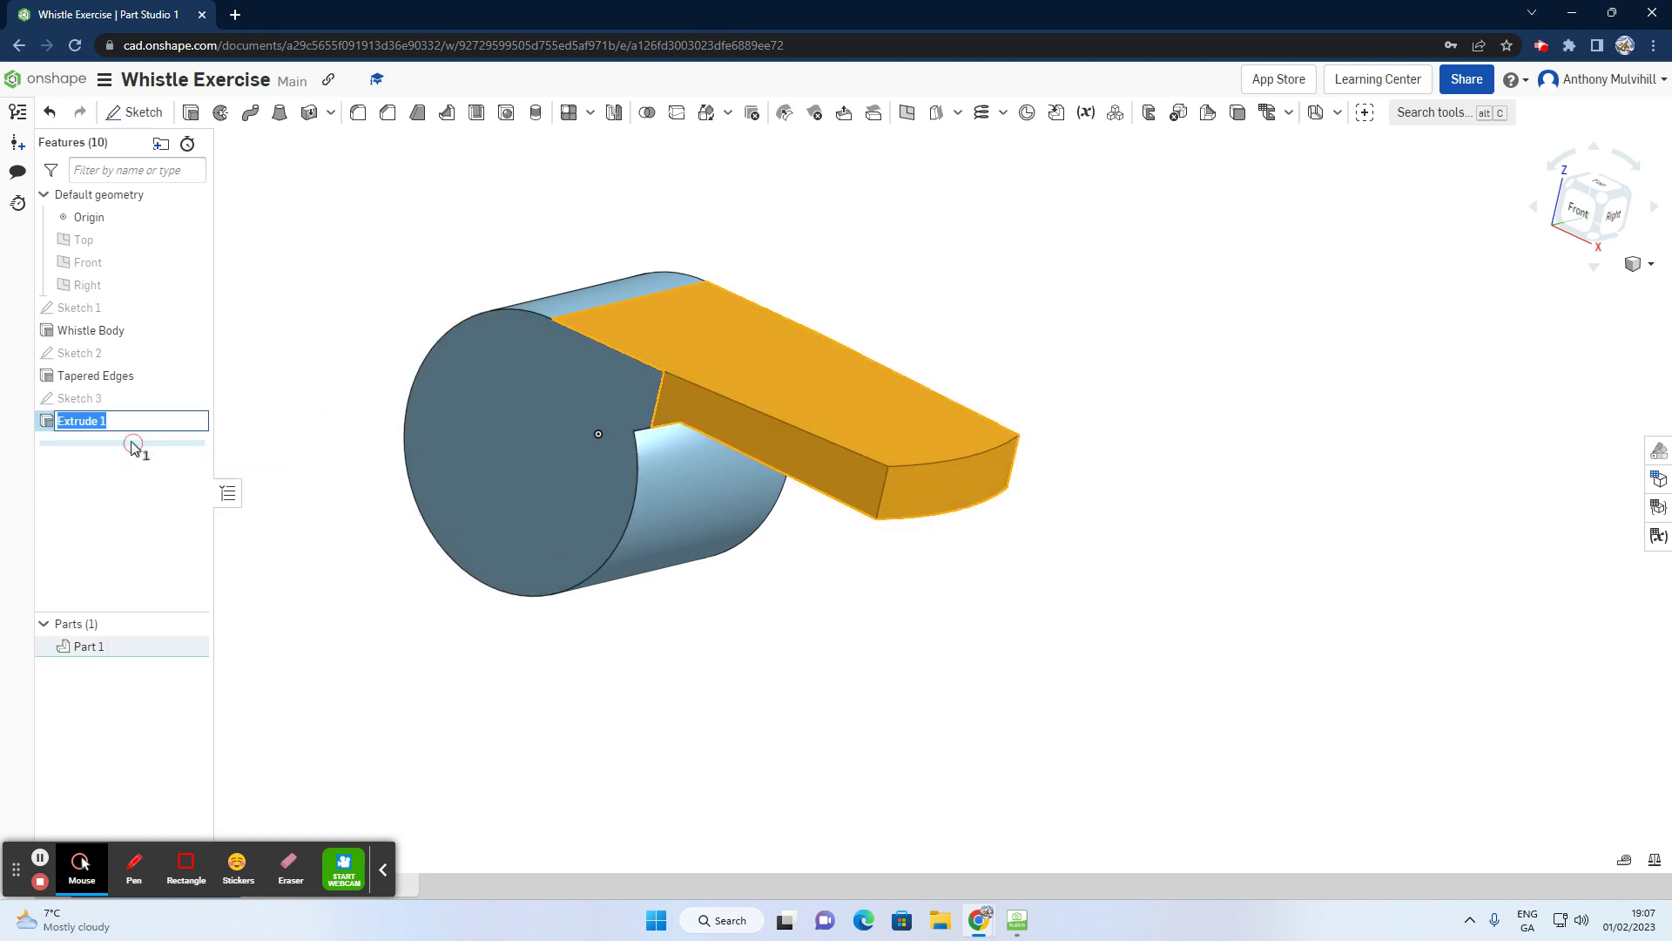
pyautogui.write('Second Cut')
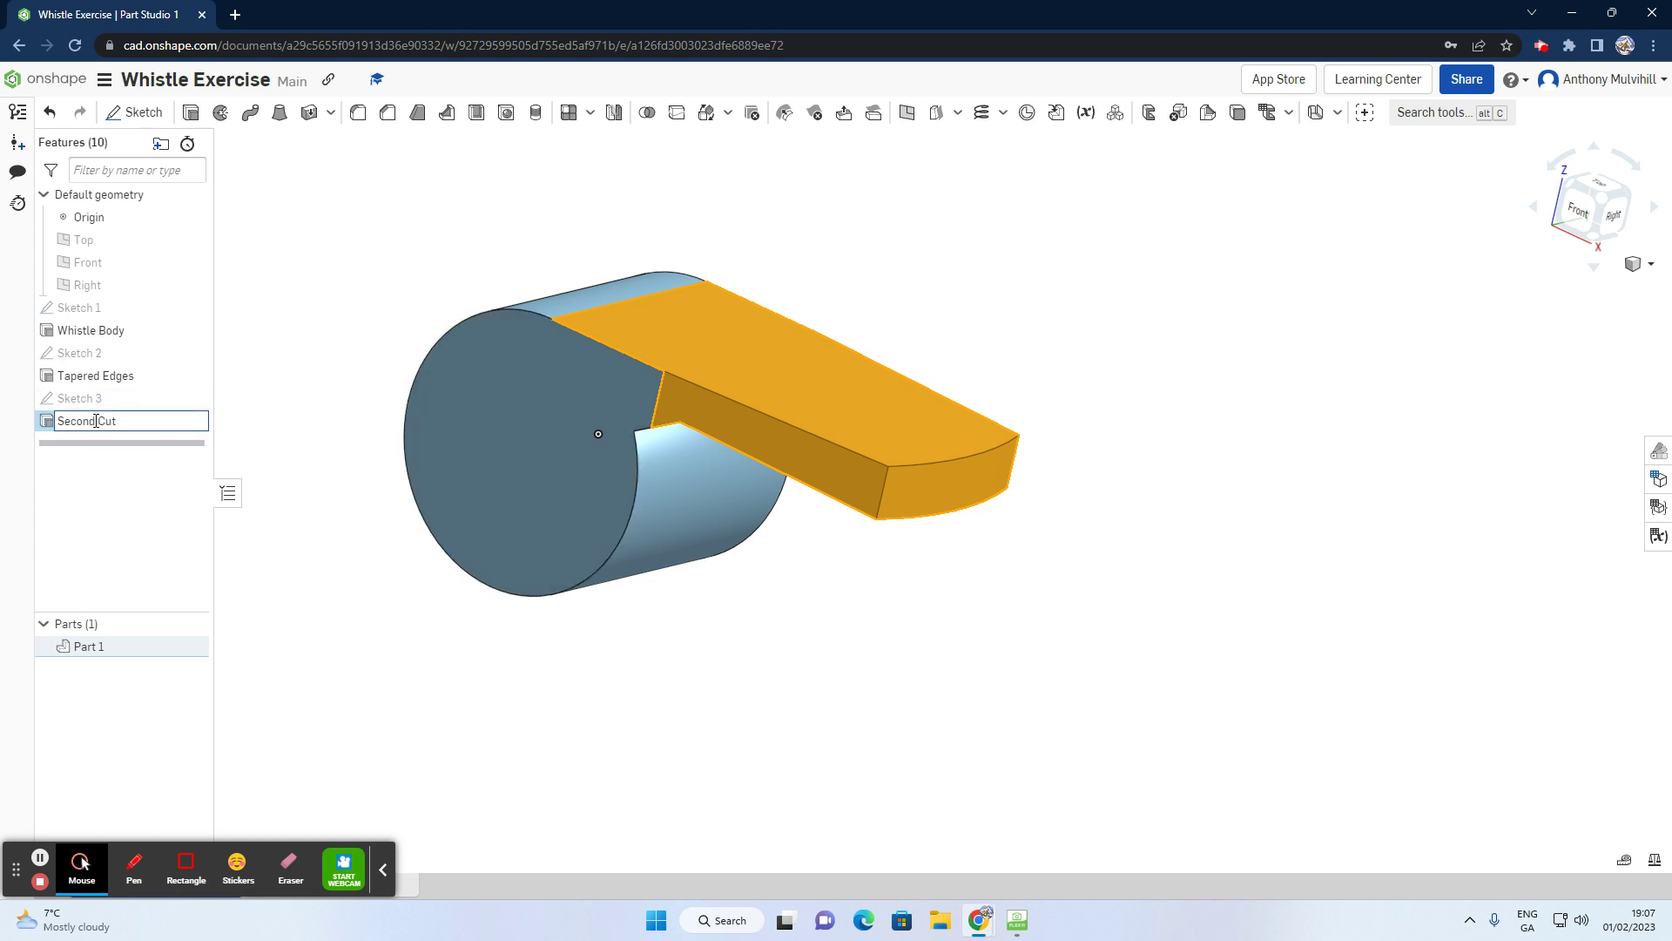
pyautogui.moveTo(96, 421); pyautogui.dragTo(59, 420)
pyautogui.write('2')
pyautogui.click(363, 334)
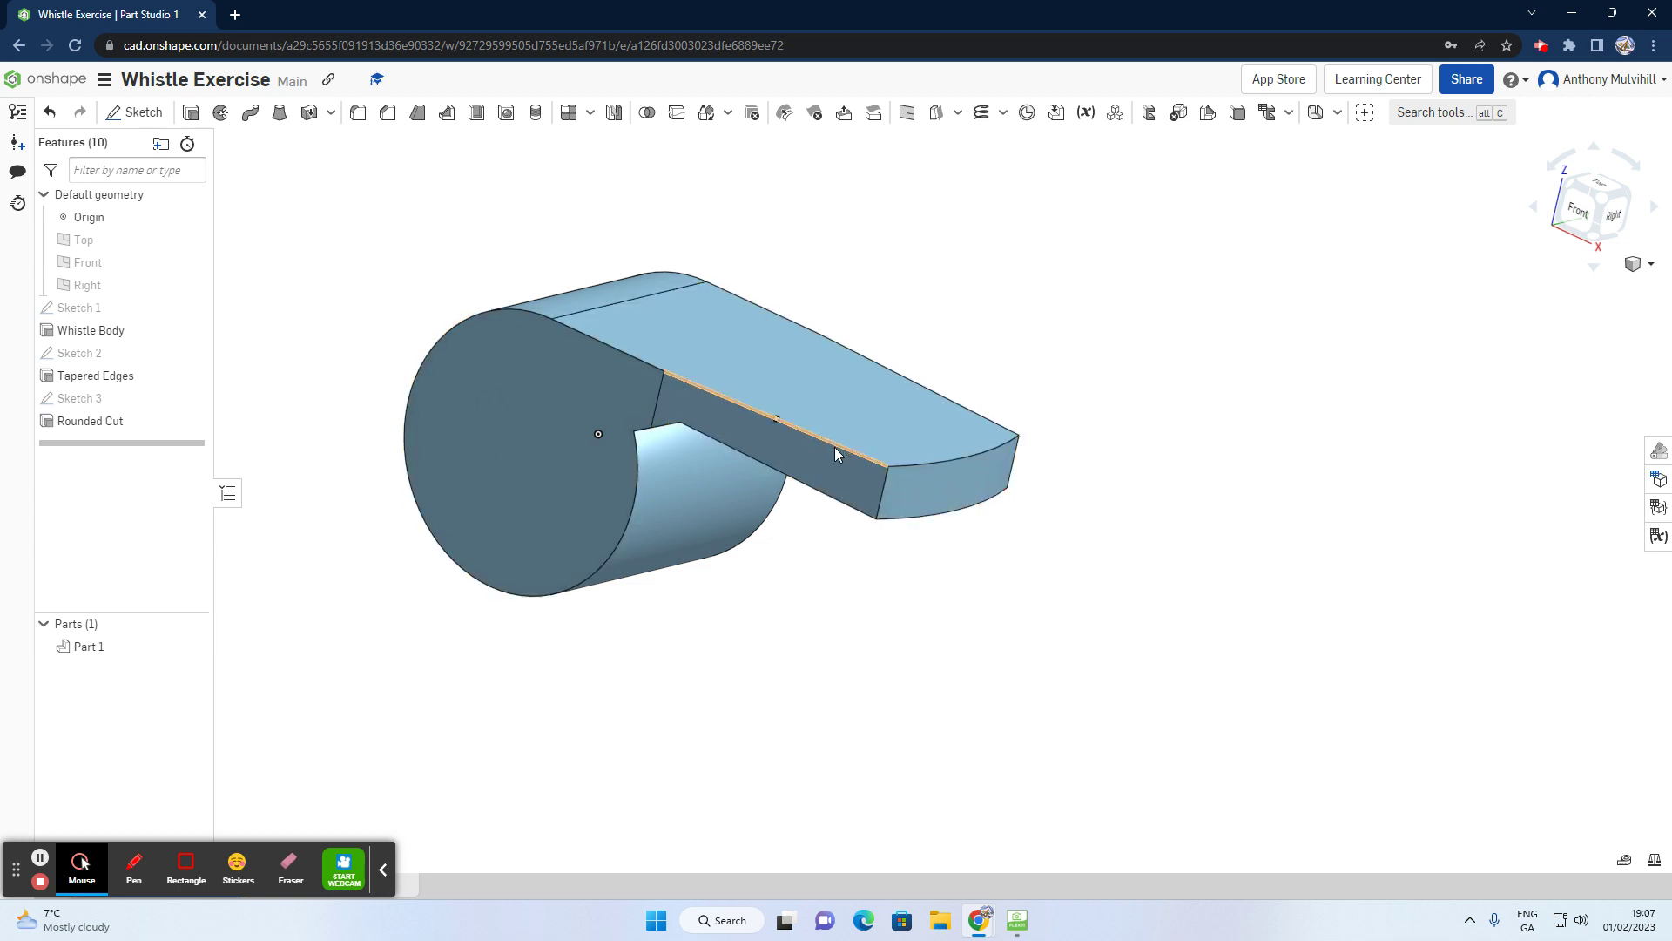
# Step: Fillet the two tapered top side edges of the mouthpiece with a 1 mm radius
pyautogui.click(366, 119)
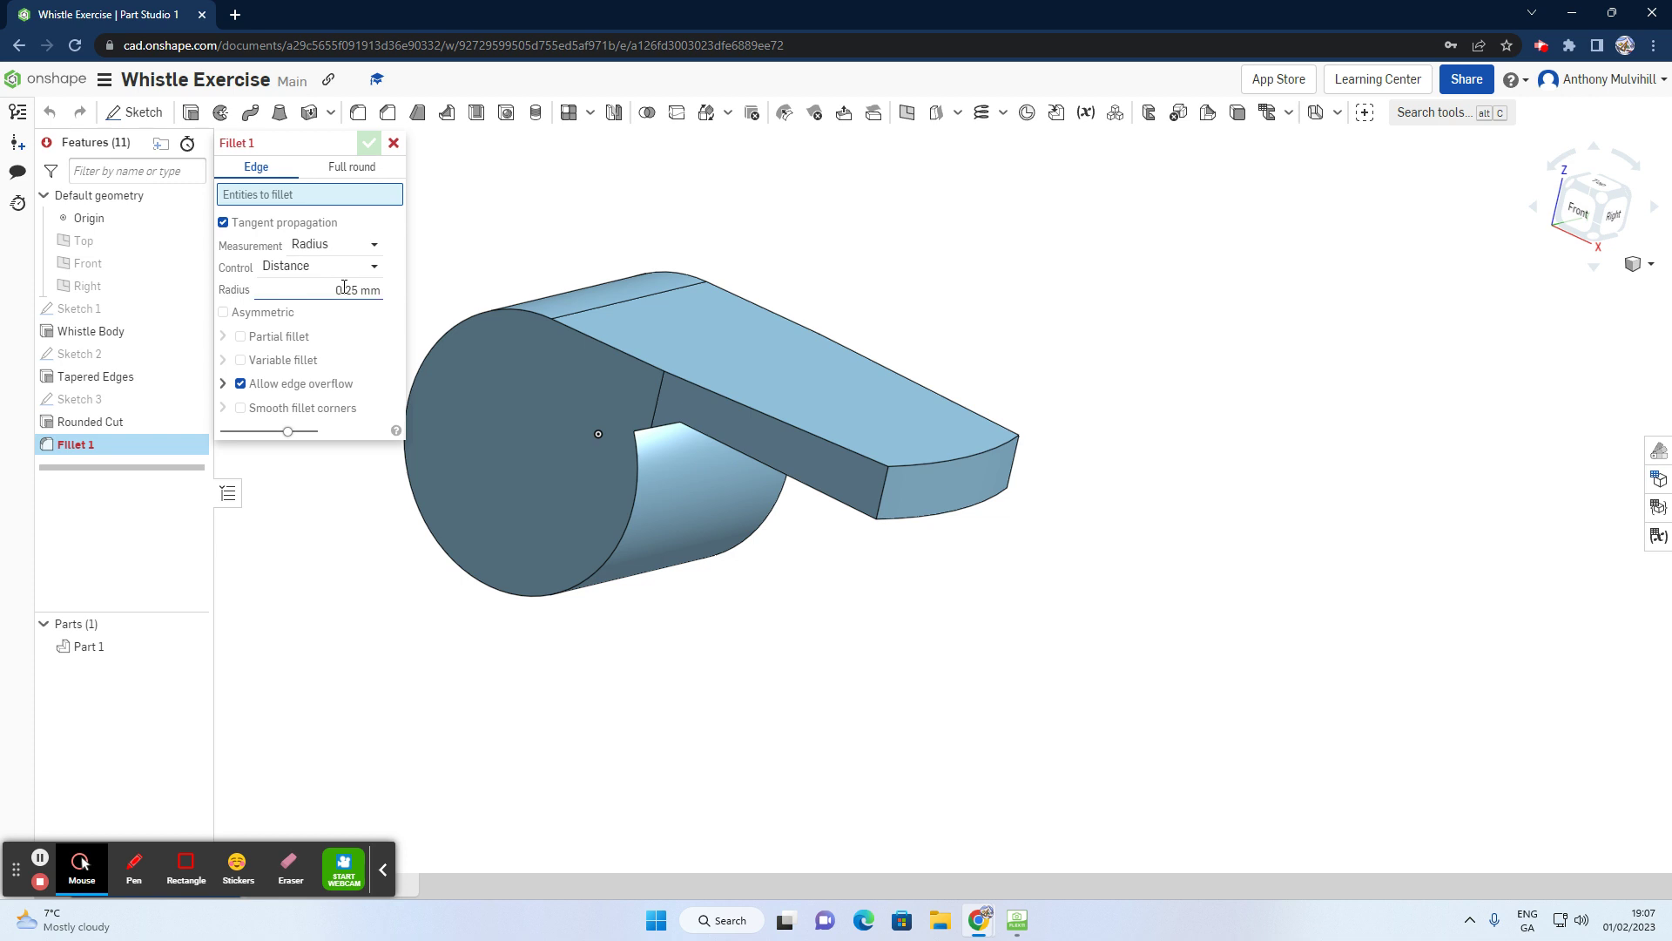
pyautogui.click(344, 289)
pyautogui.write('1')
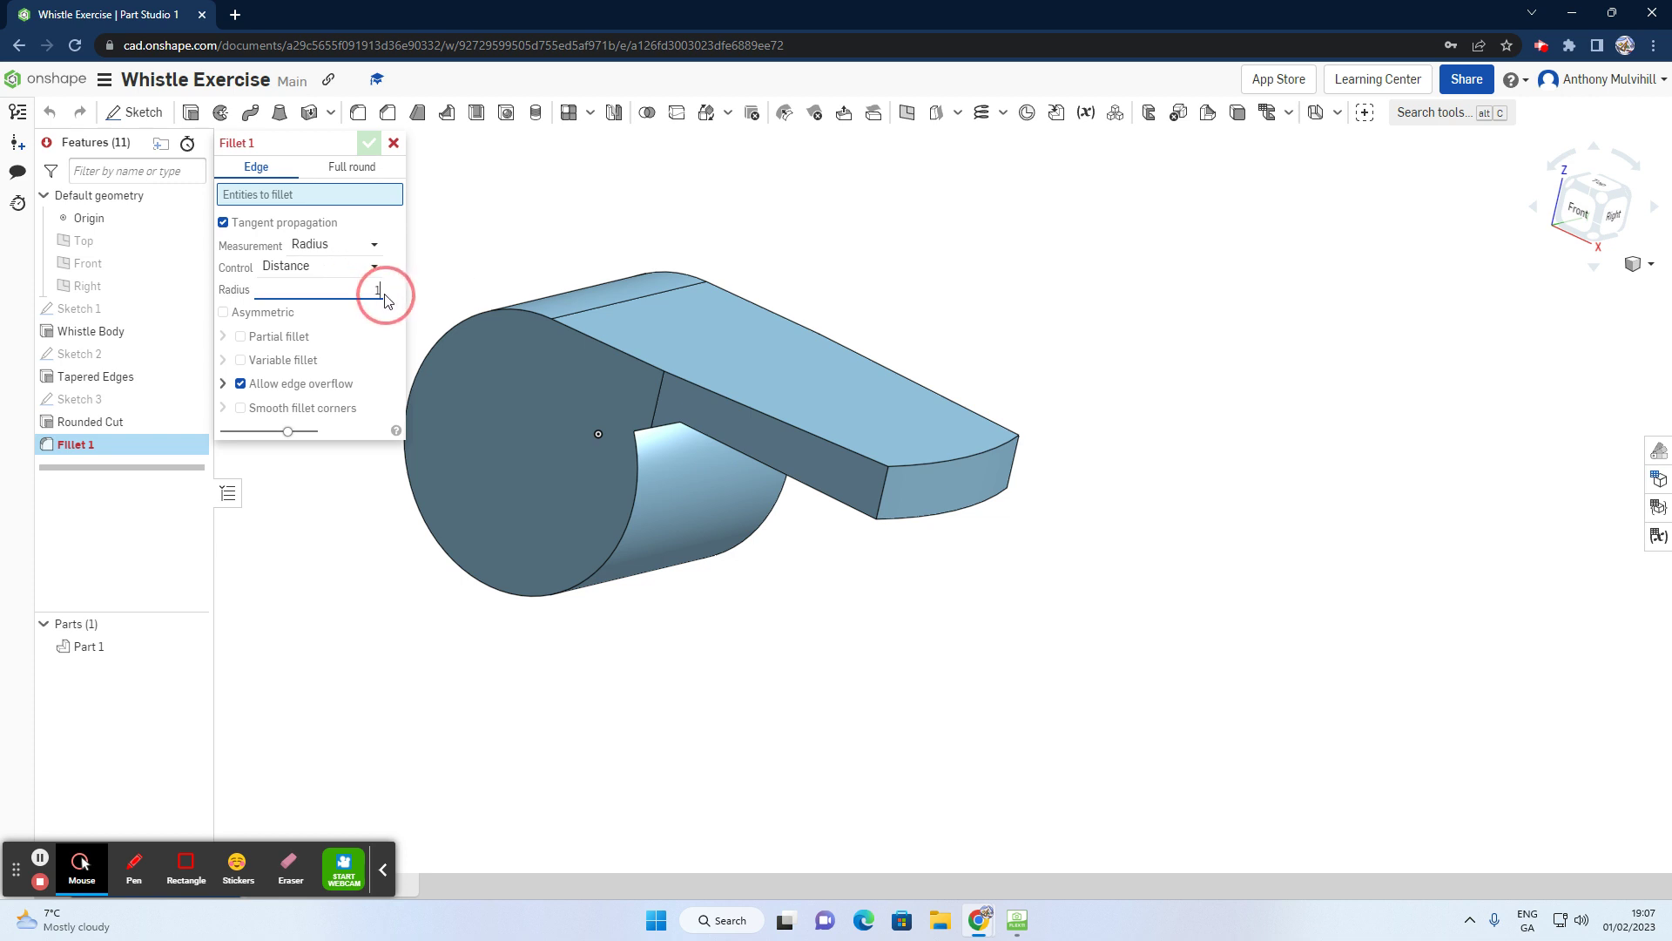
pyautogui.press('Return')
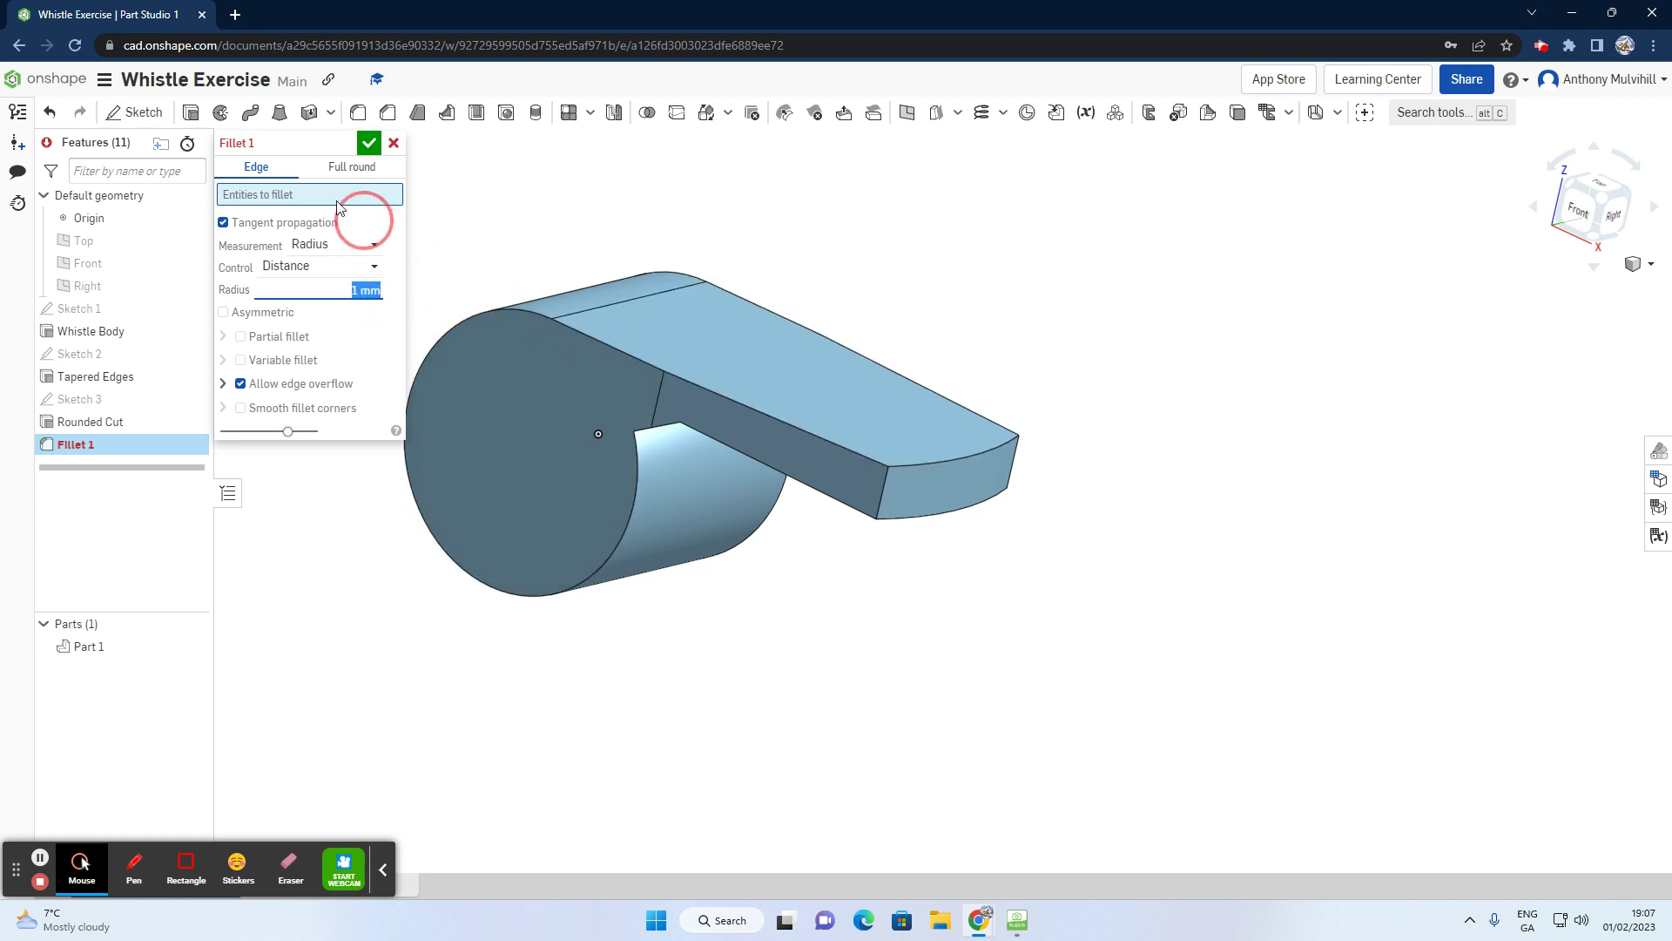
pyautogui.click(735, 403)
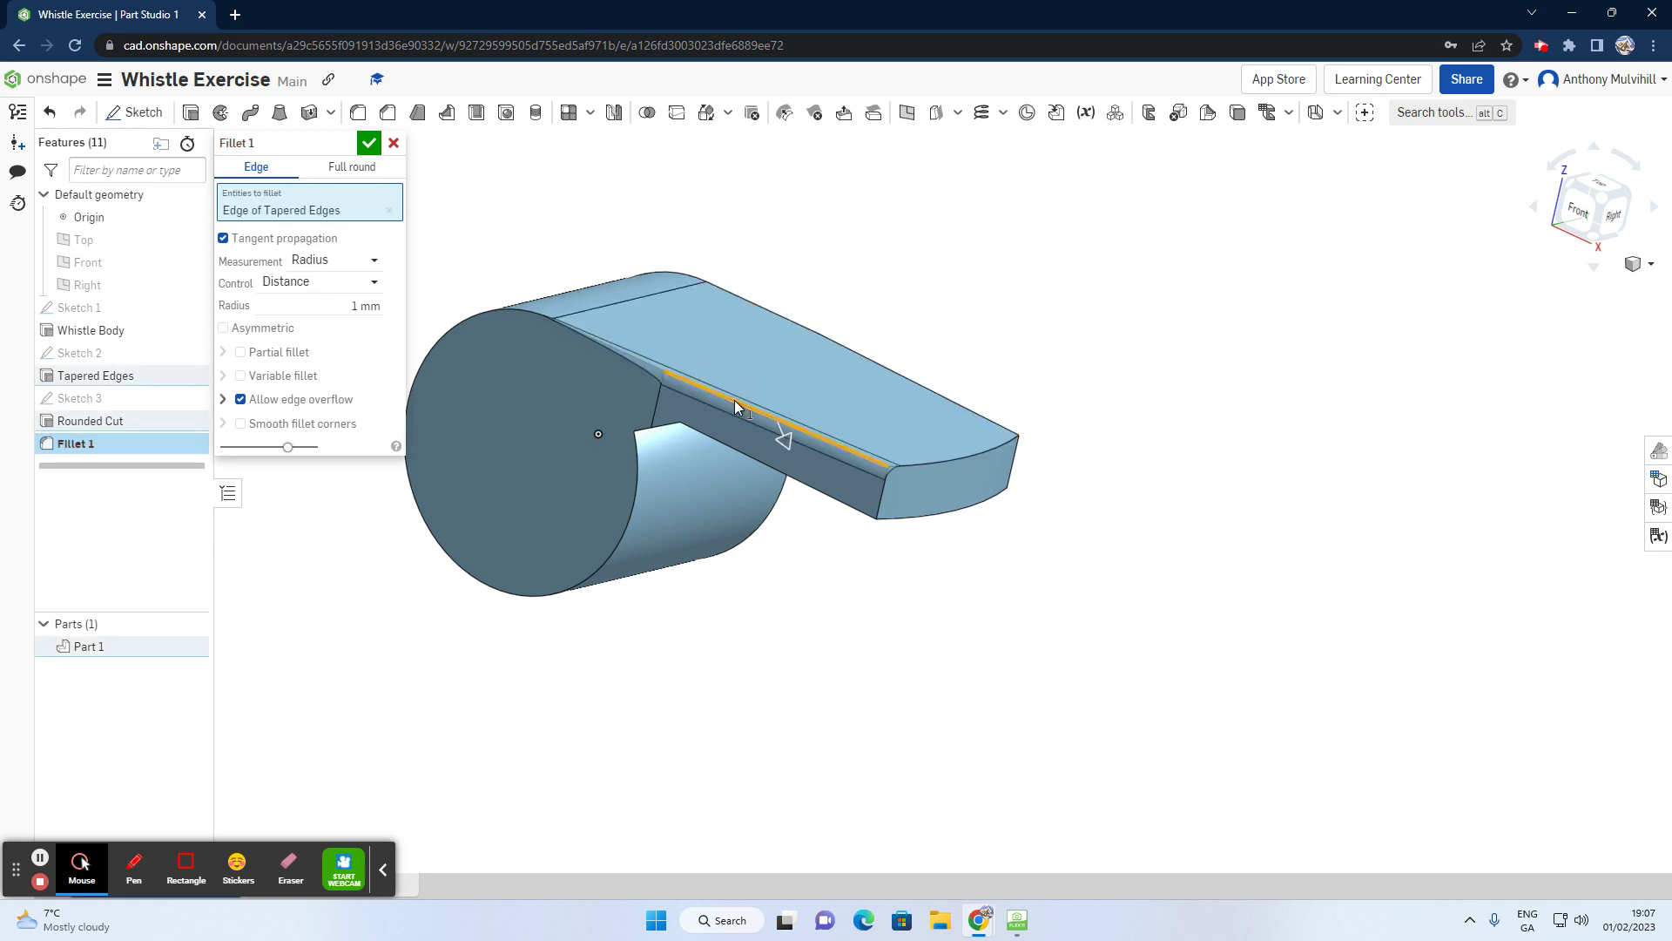
pyautogui.scroll(3, 907, 471)
pyautogui.scroll(5, 908, 469)
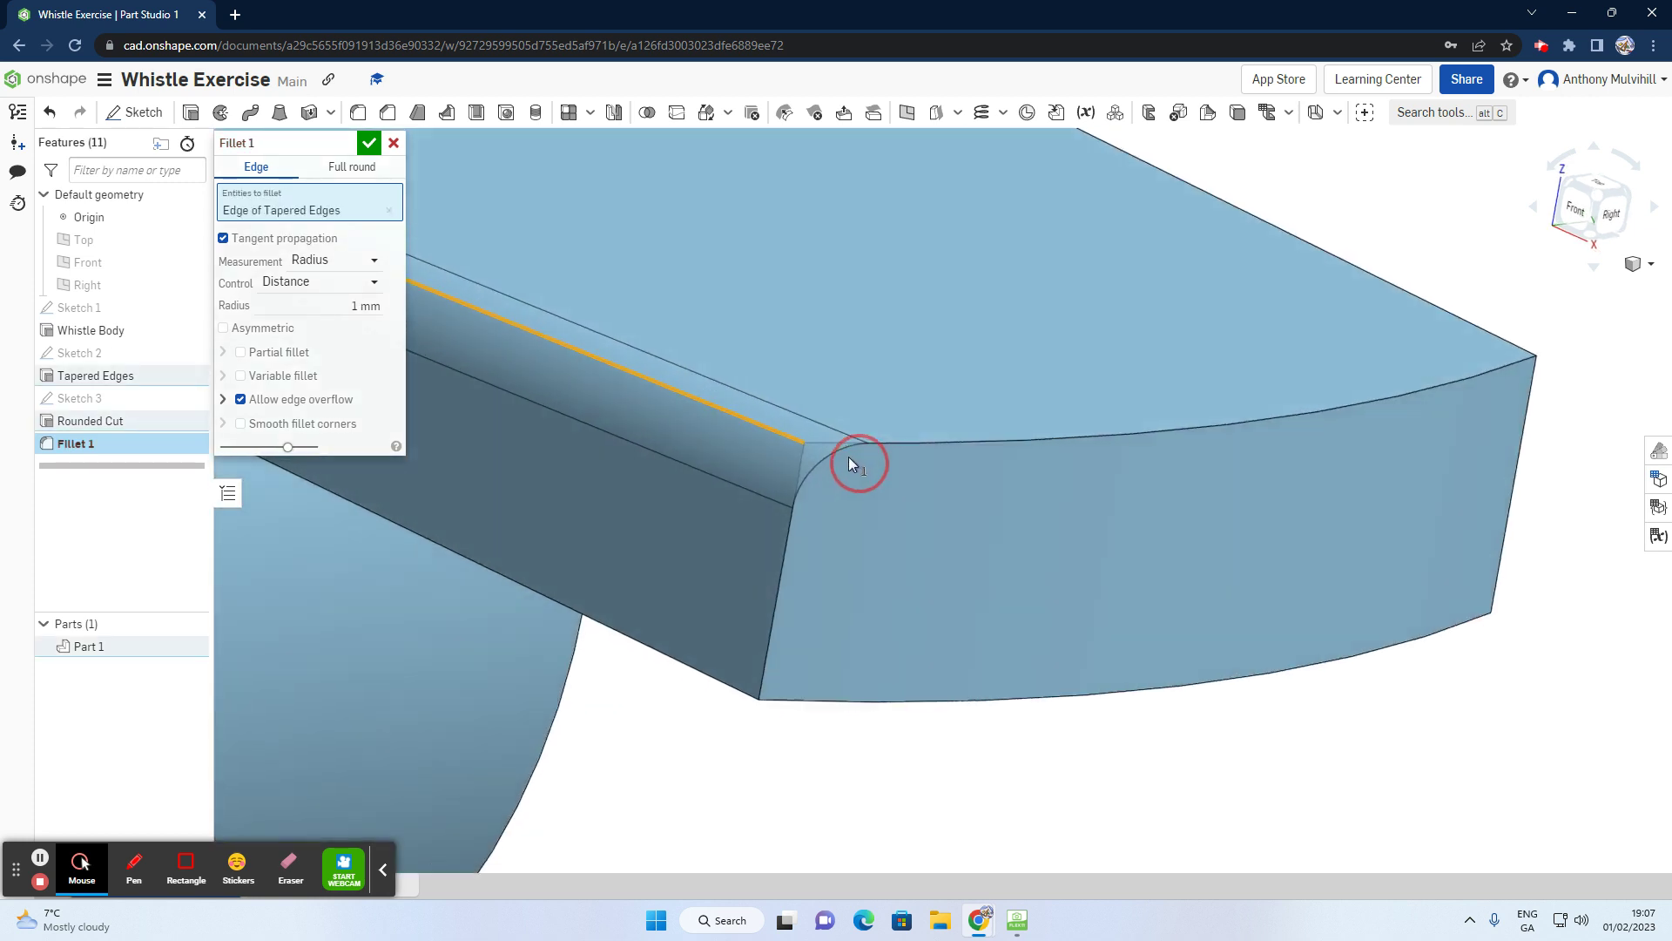
pyautogui.moveTo(849, 457); pyautogui.dragTo(821, 441, button='right')
pyautogui.scroll(-6, 948, 437)
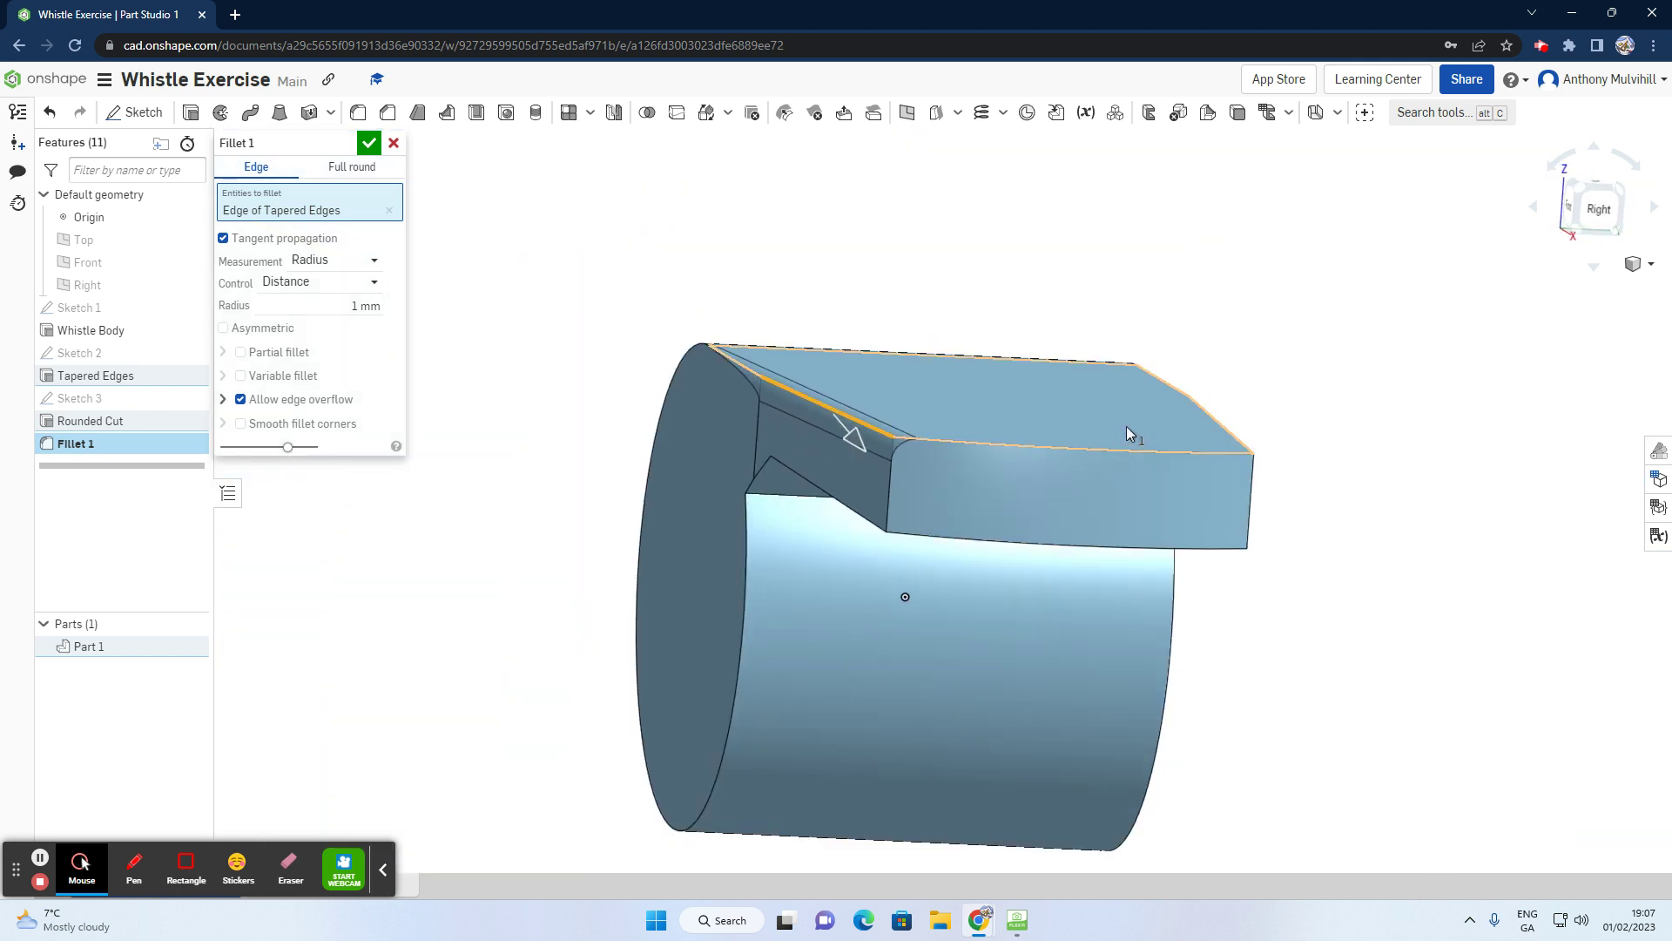
pyautogui.moveTo(1254, 422); pyautogui.dragTo(1028, 461, button='right')
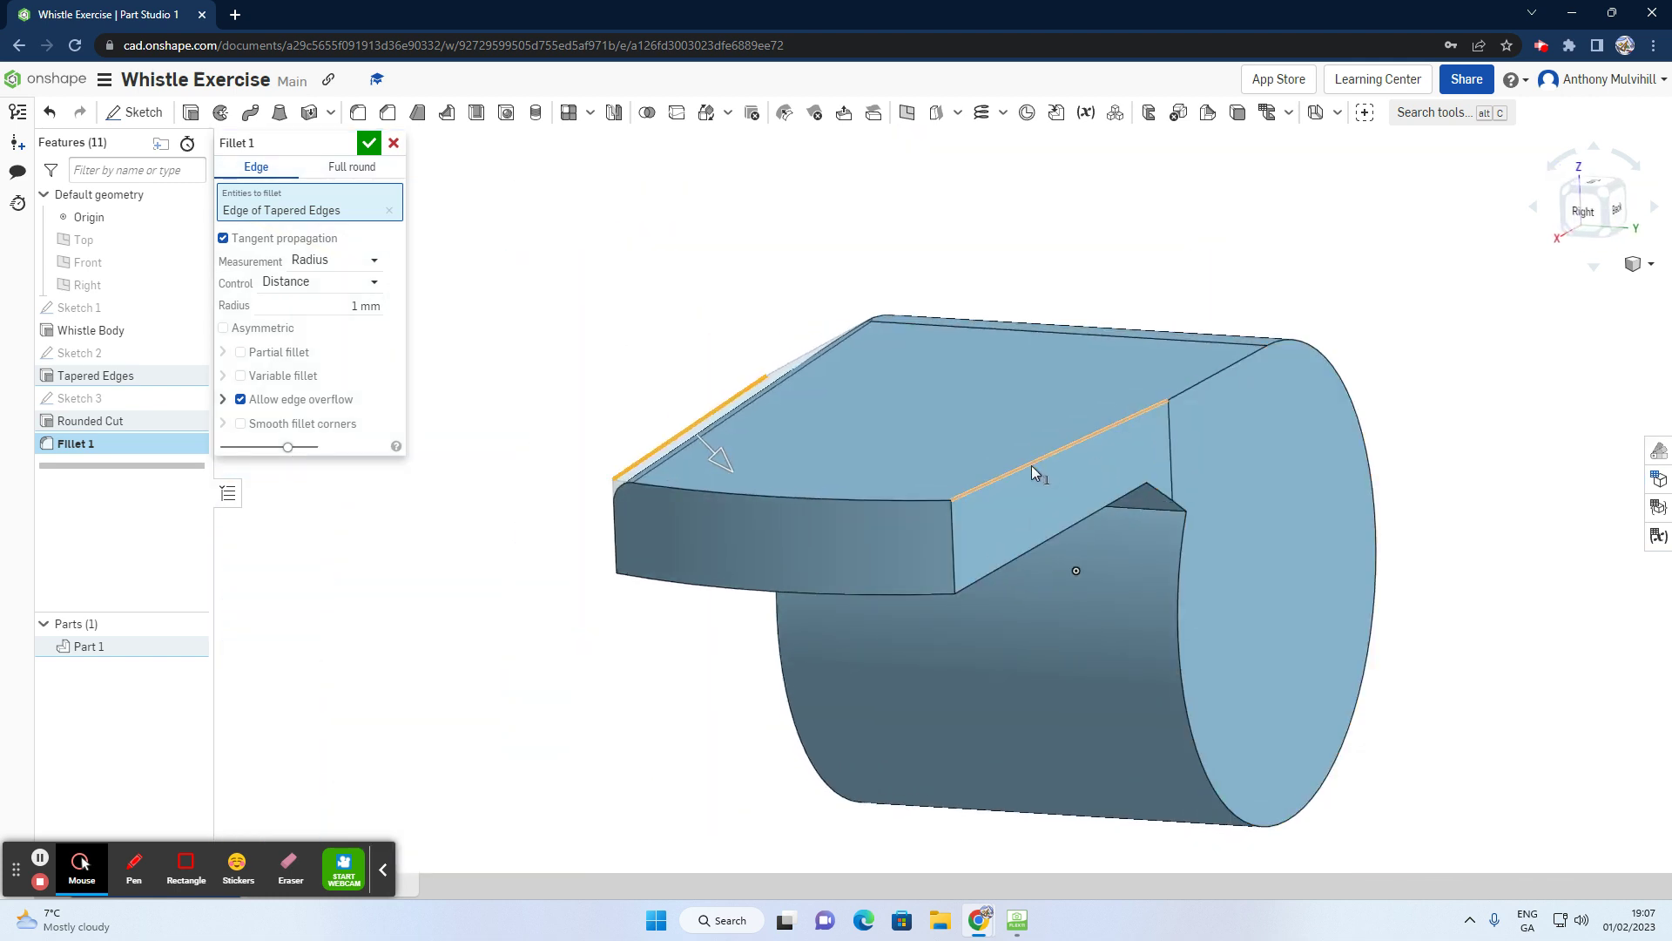
pyautogui.click(1031, 464)
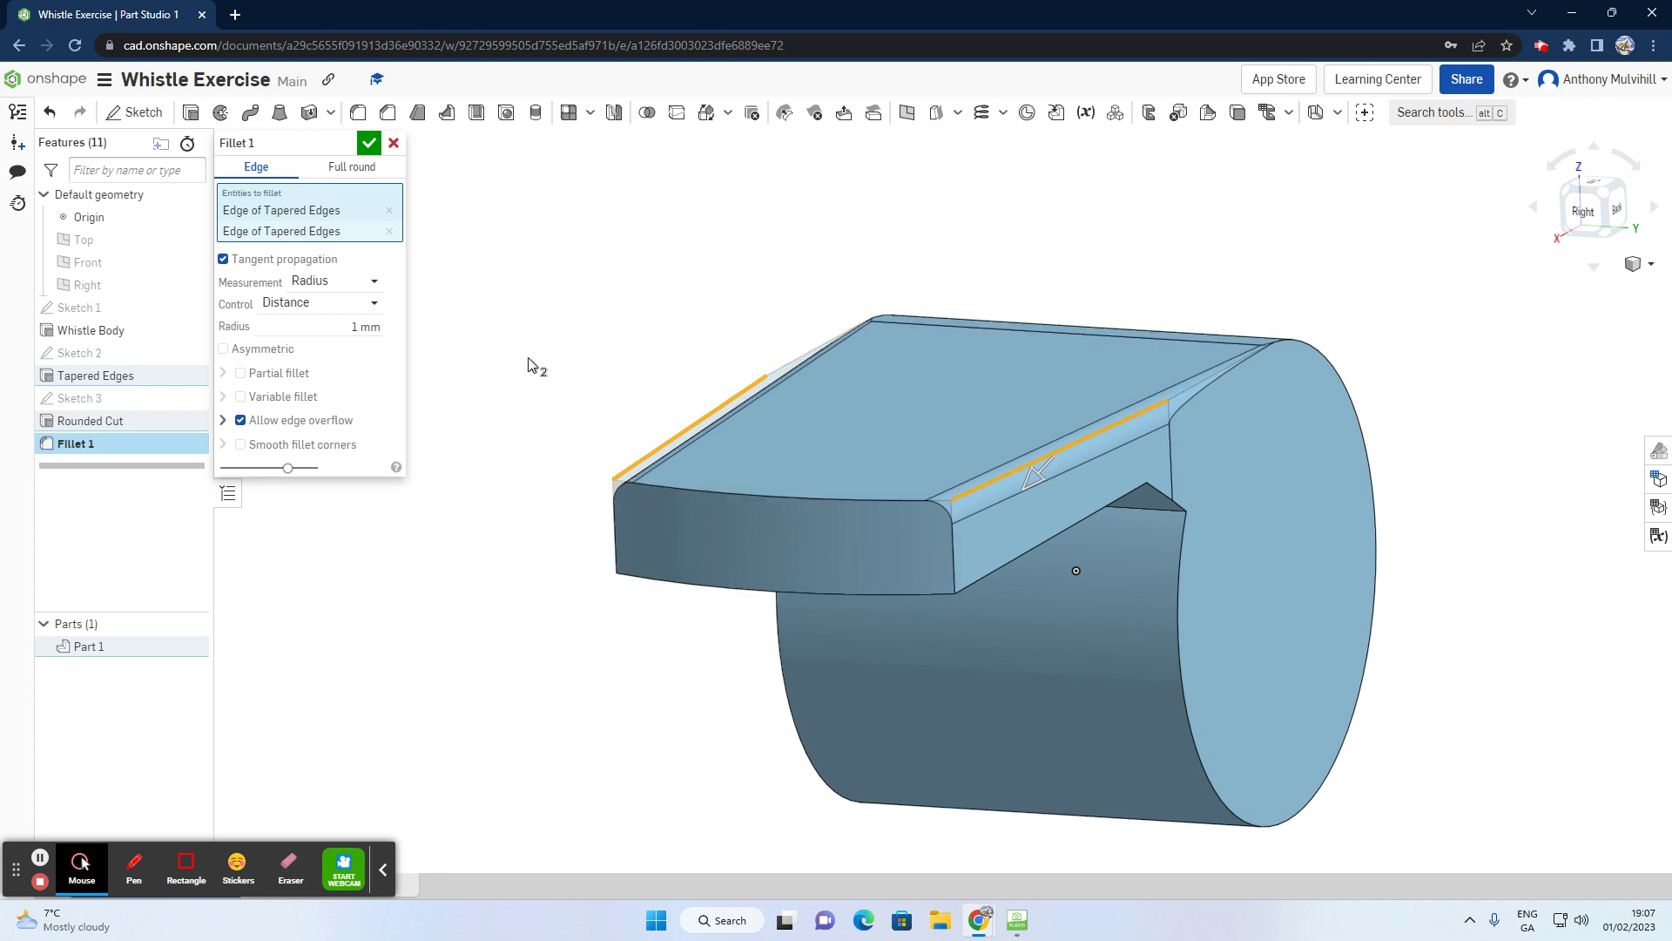
pyautogui.click(369, 150)
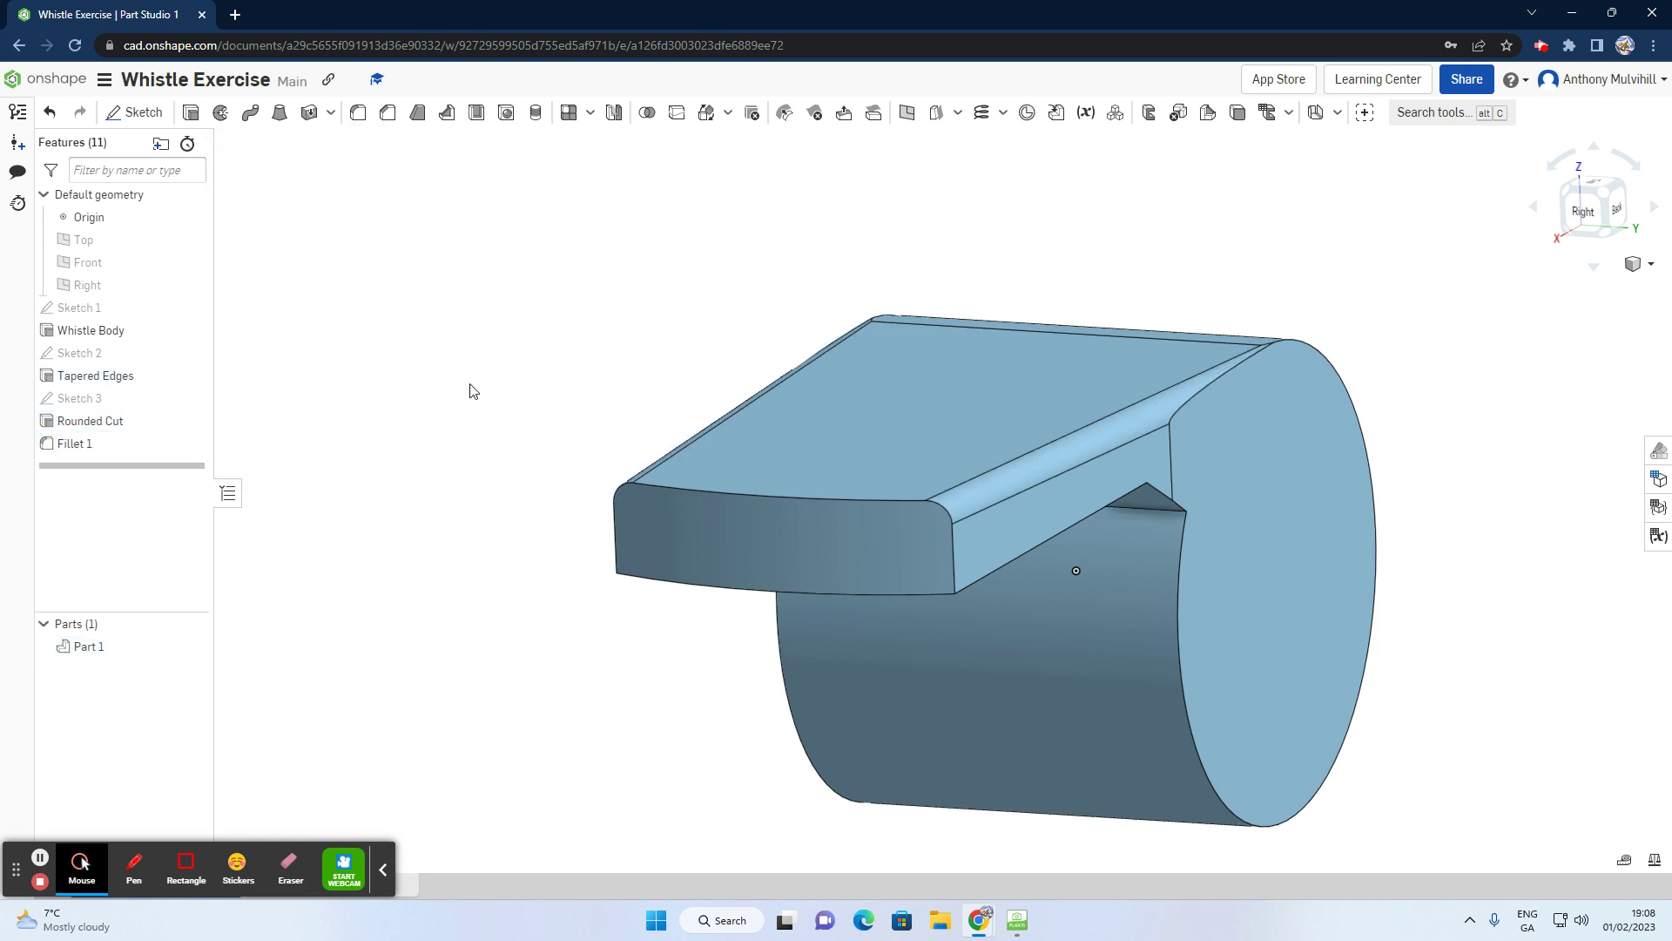
# Step: Create a fillet with a 0.25 mm radius on the two lower side edges of the mouthpiece
pyautogui.moveTo(467, 388); pyautogui.dragTo(490, 366, button='right')
pyautogui.moveTo(494, 369); pyautogui.dragTo(499, 373, button='right')
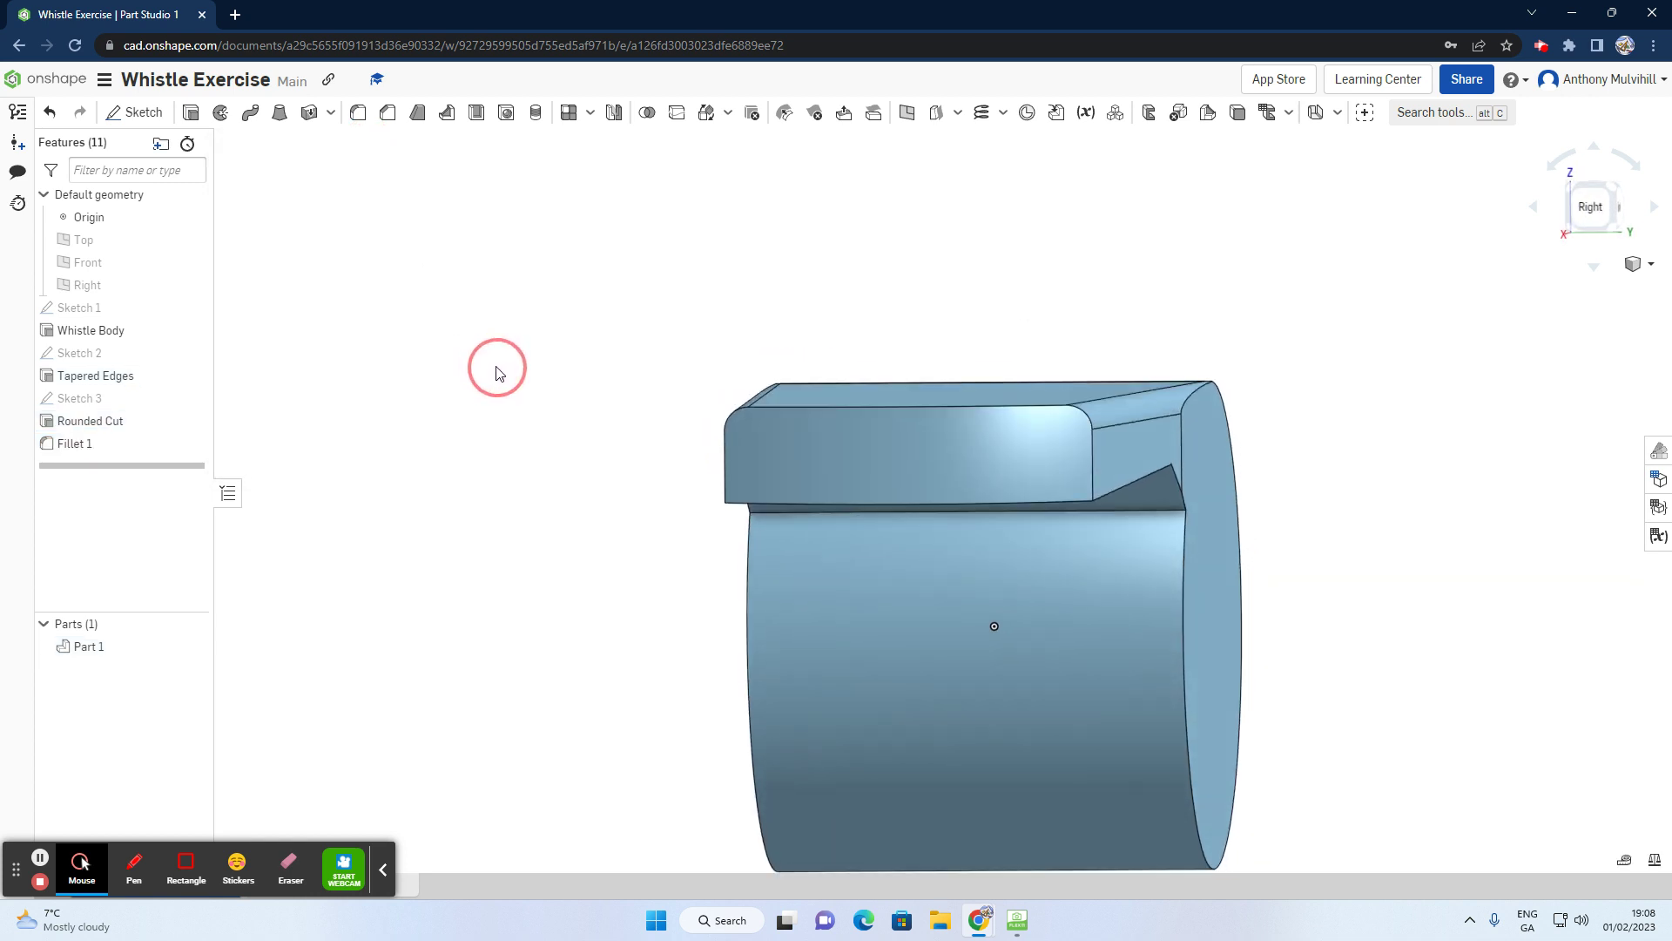
pyautogui.click(387, 115)
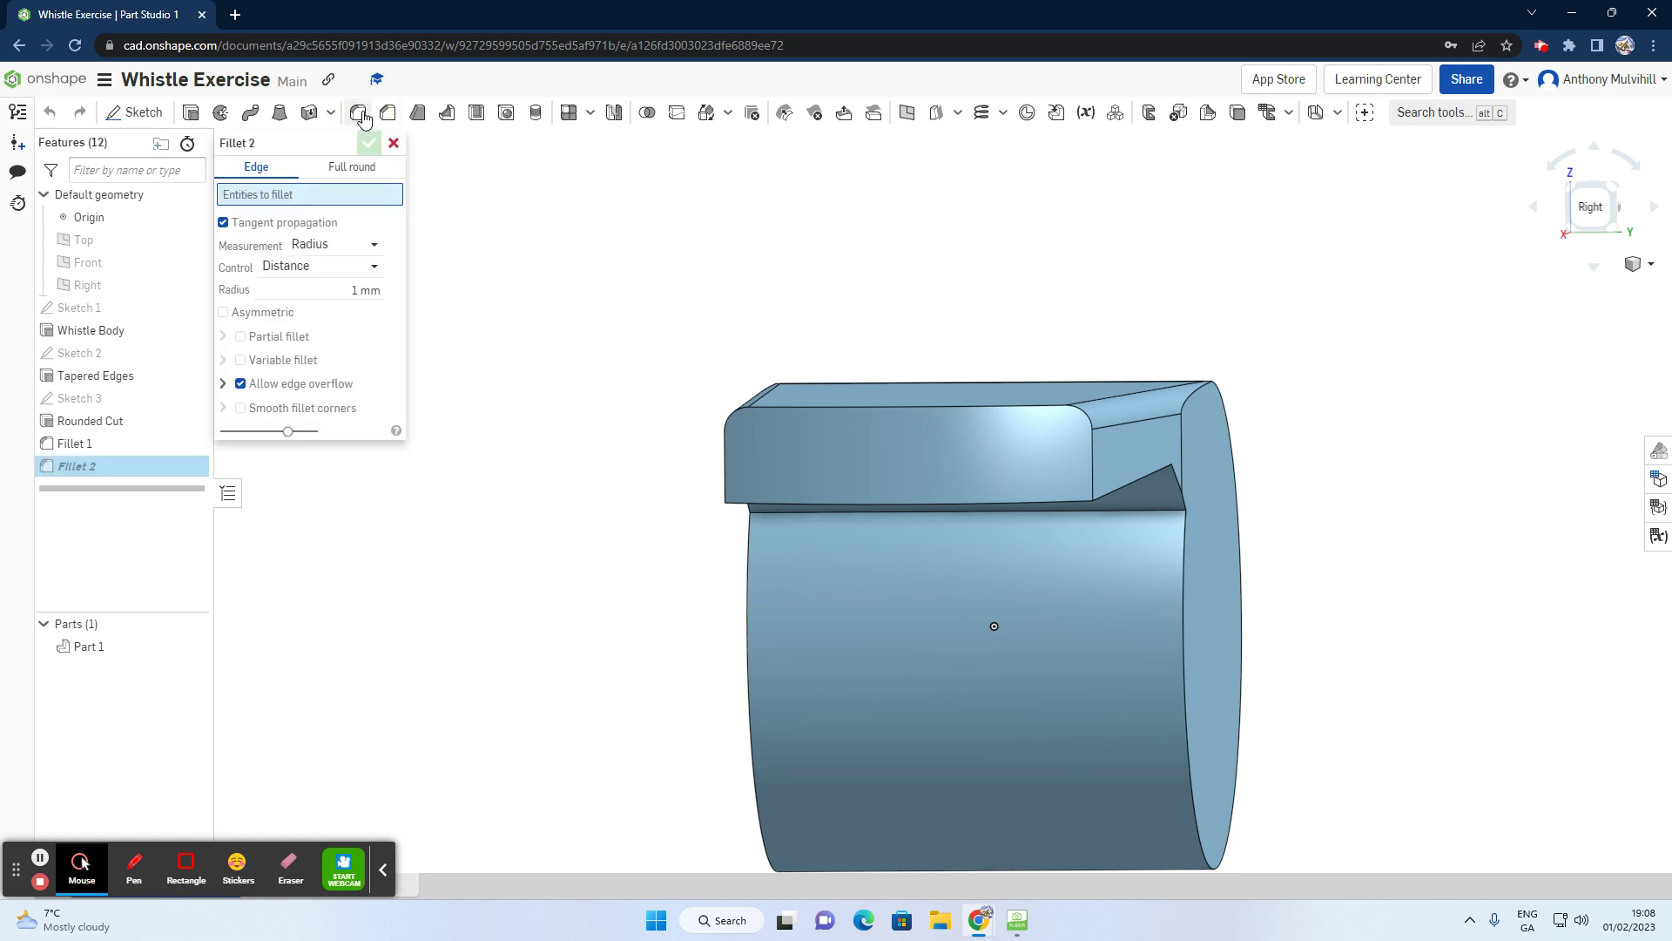
pyautogui.click(361, 294)
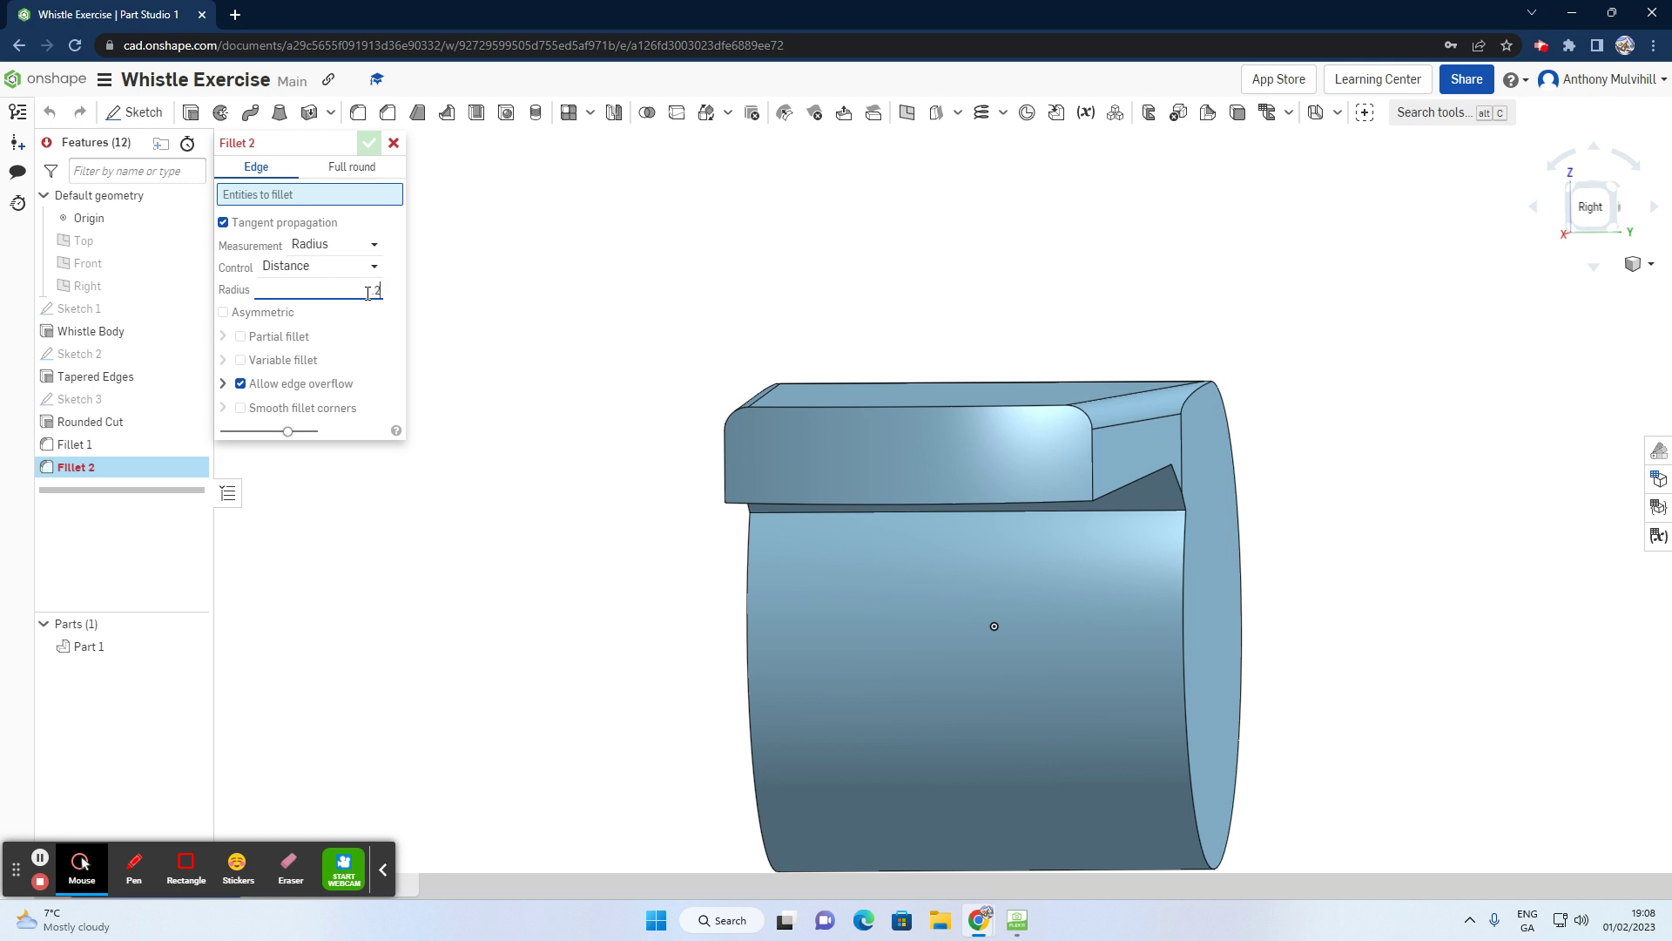
pyautogui.write('.25')
pyautogui.press('Return')
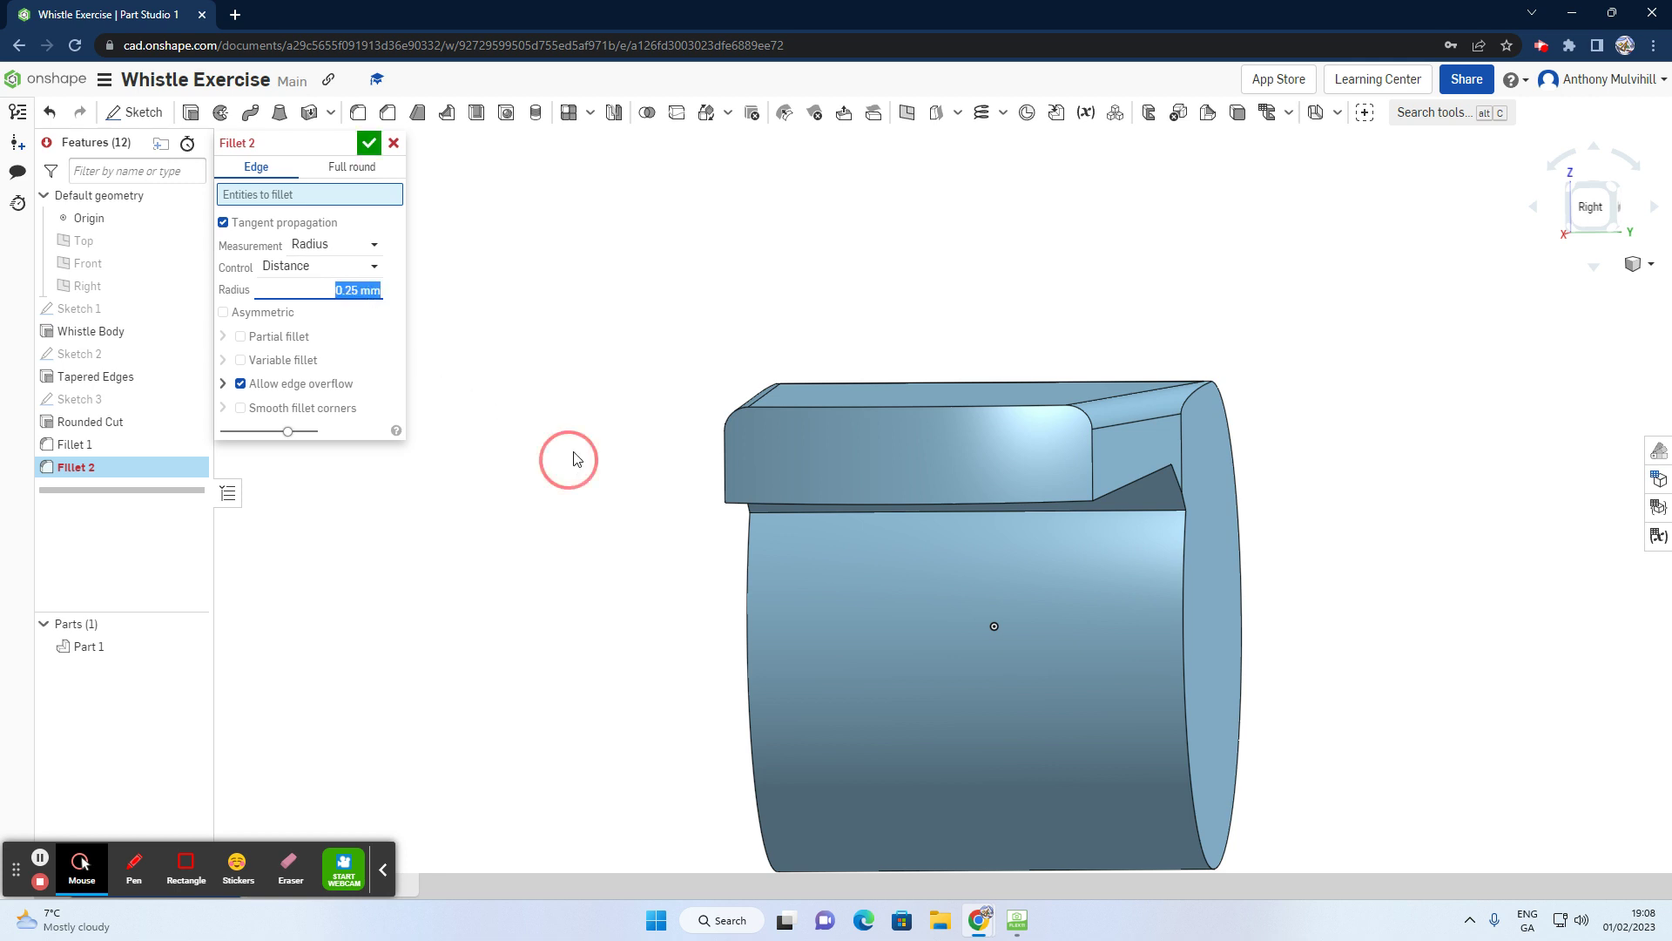
pyautogui.moveTo(571, 455); pyautogui.dragTo(586, 444, button='right')
pyautogui.click(777, 454)
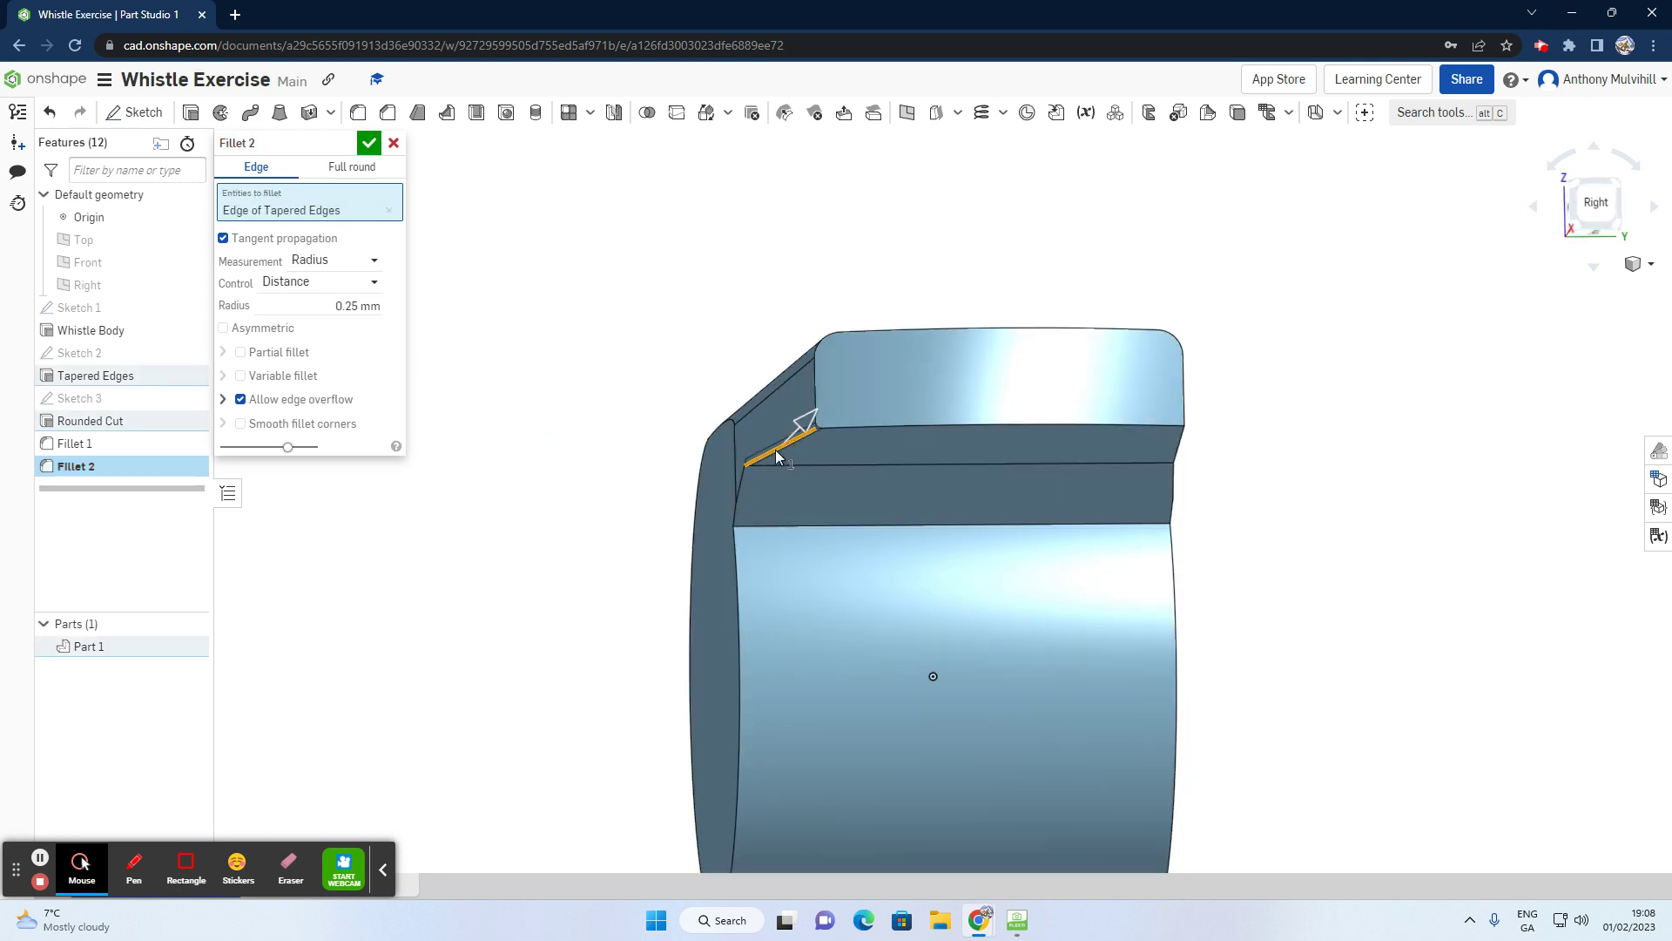
pyautogui.click(1182, 448)
# Step: Add the short slanted edge on each side of the notch under the mouthpiece to the 0.25 mm fillet and apply it
pyautogui.moveTo(1201, 492); pyautogui.dragTo(1178, 495, button='right')
pyautogui.scroll(5, 1089, 435)
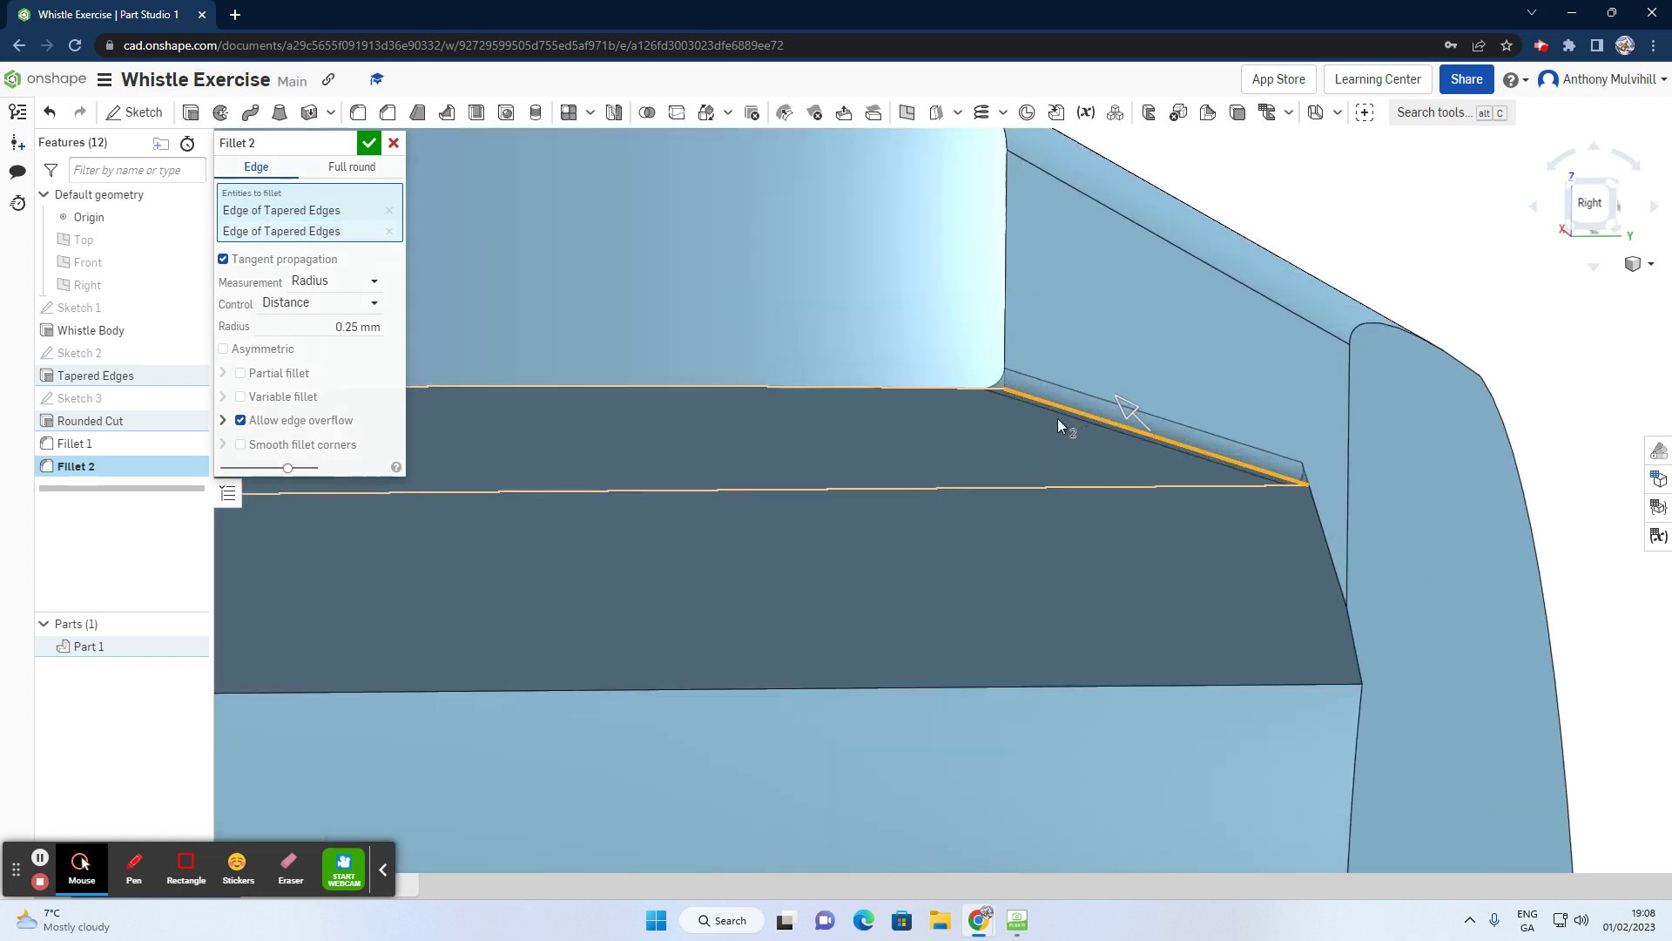
pyautogui.moveTo(1057, 418); pyautogui.dragTo(988, 343, button='right')
pyautogui.scroll(-3, 988, 343)
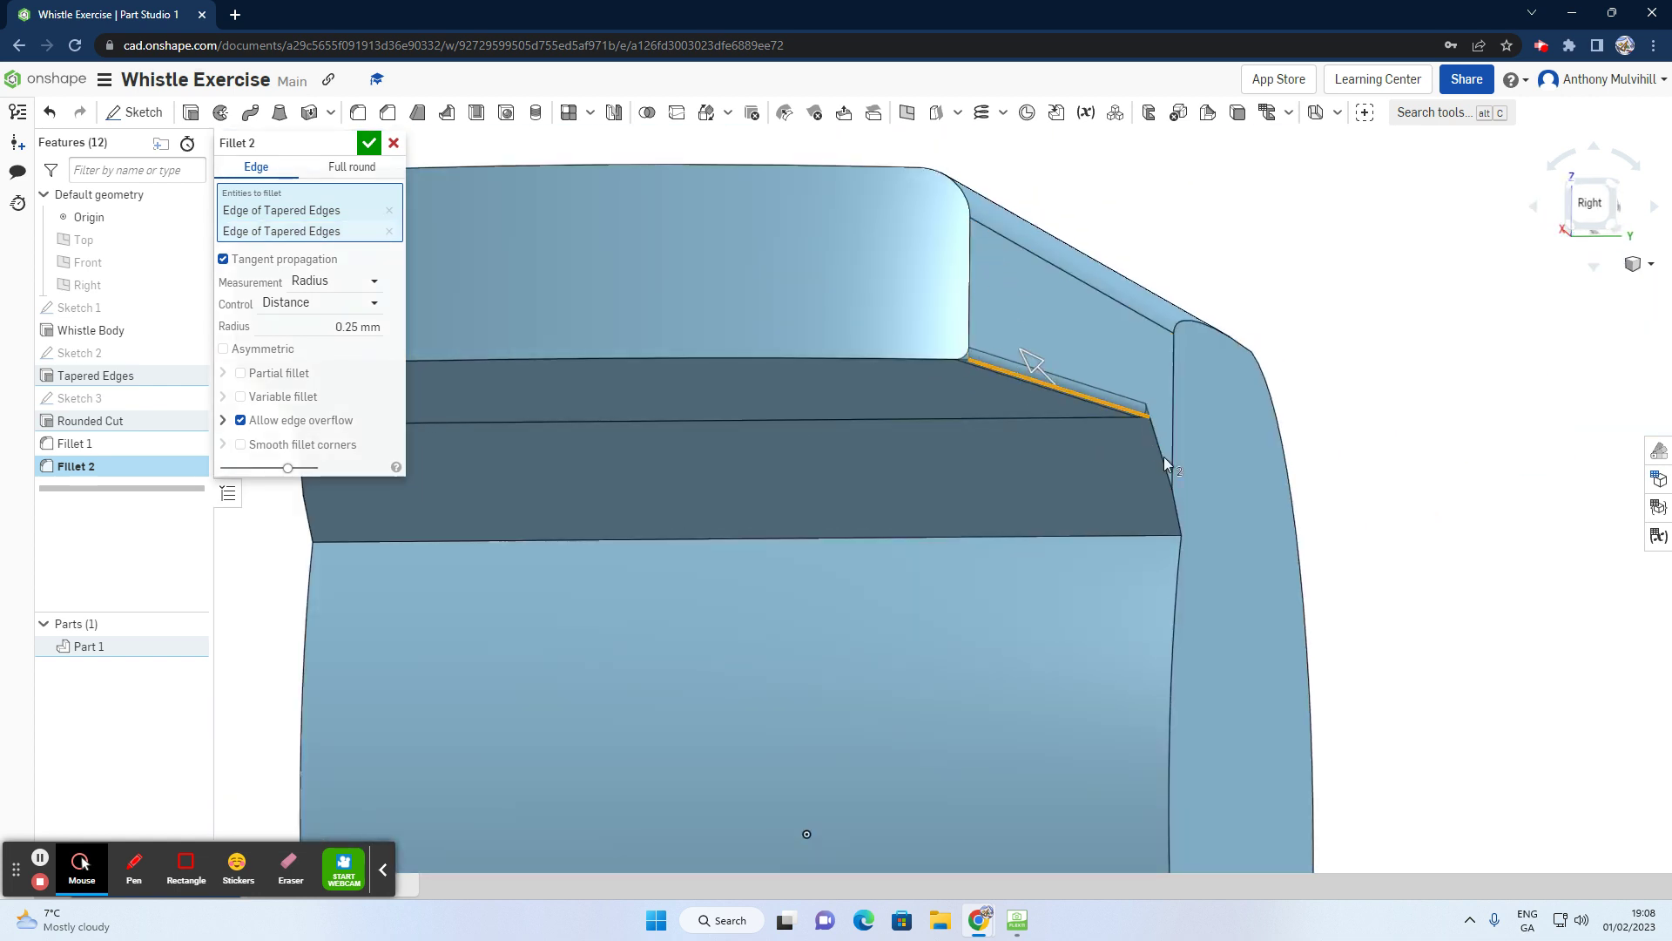
pyautogui.scroll(4, 1164, 457)
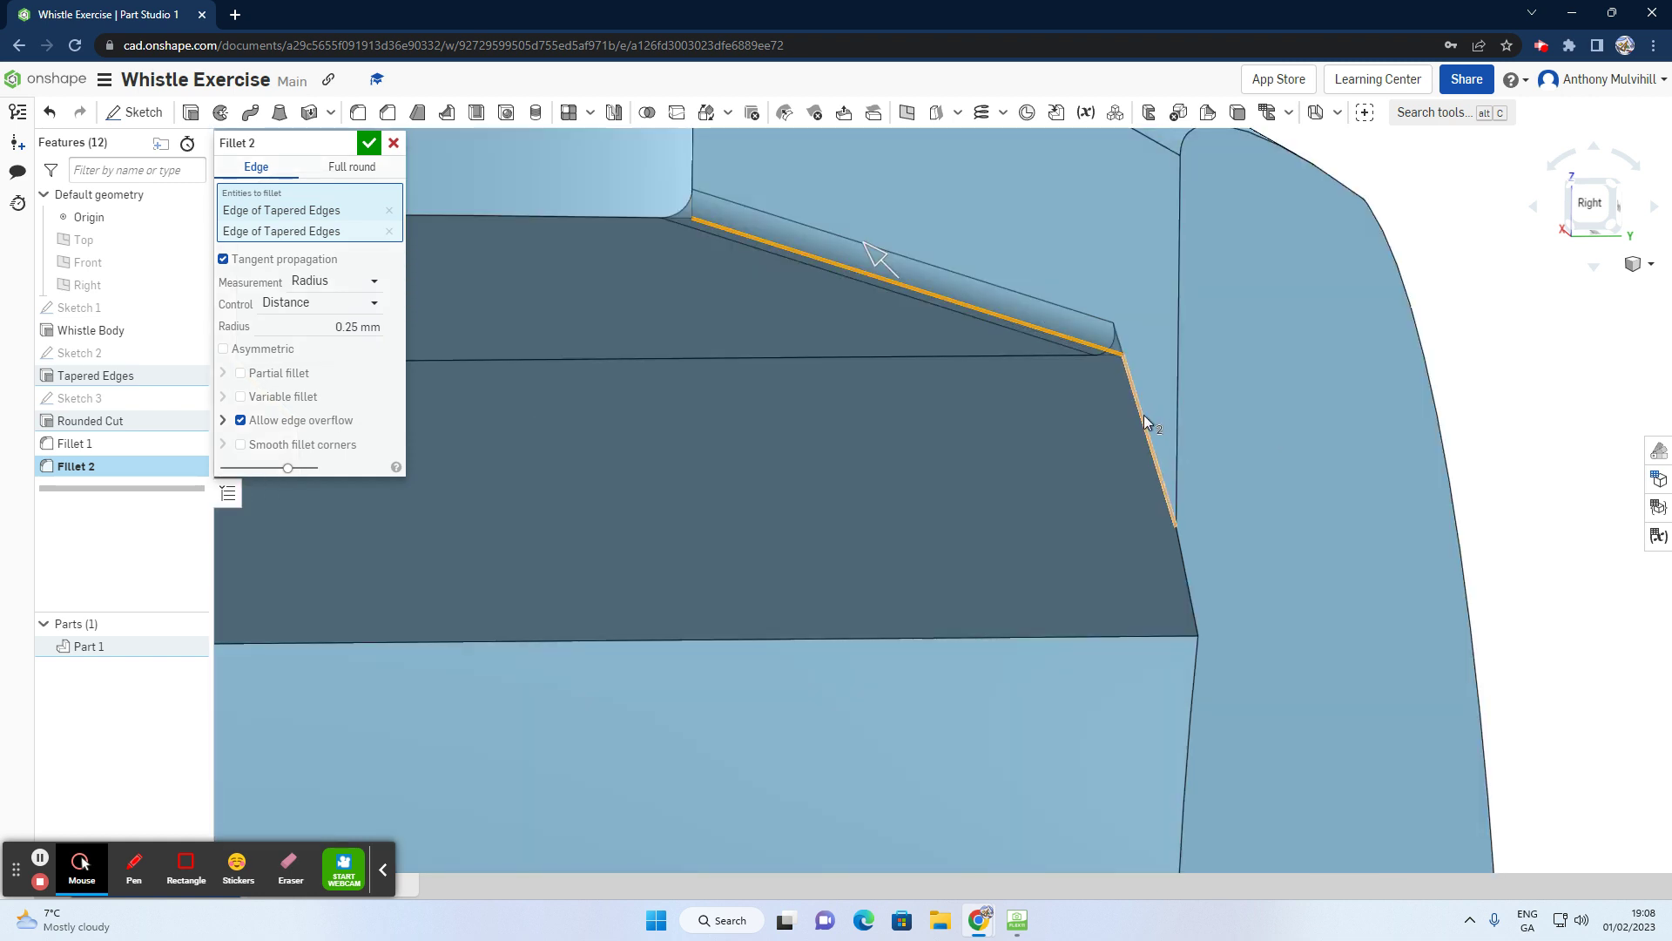
pyautogui.click(1142, 420)
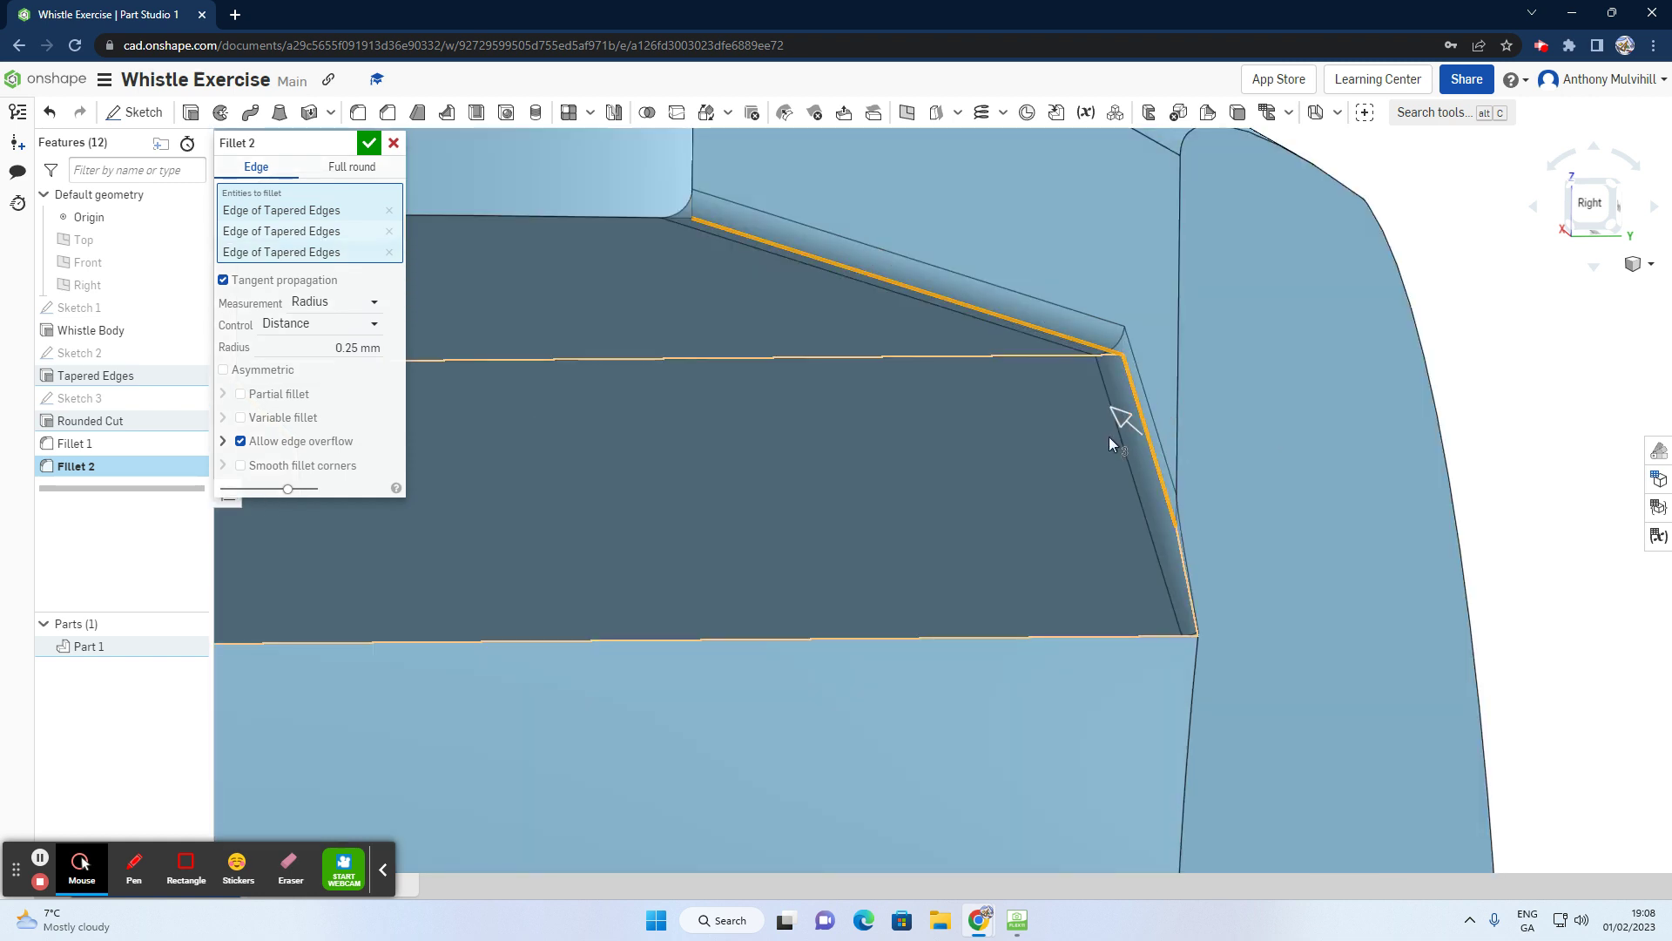
pyautogui.scroll(-5, 1109, 436)
pyautogui.press('Left')
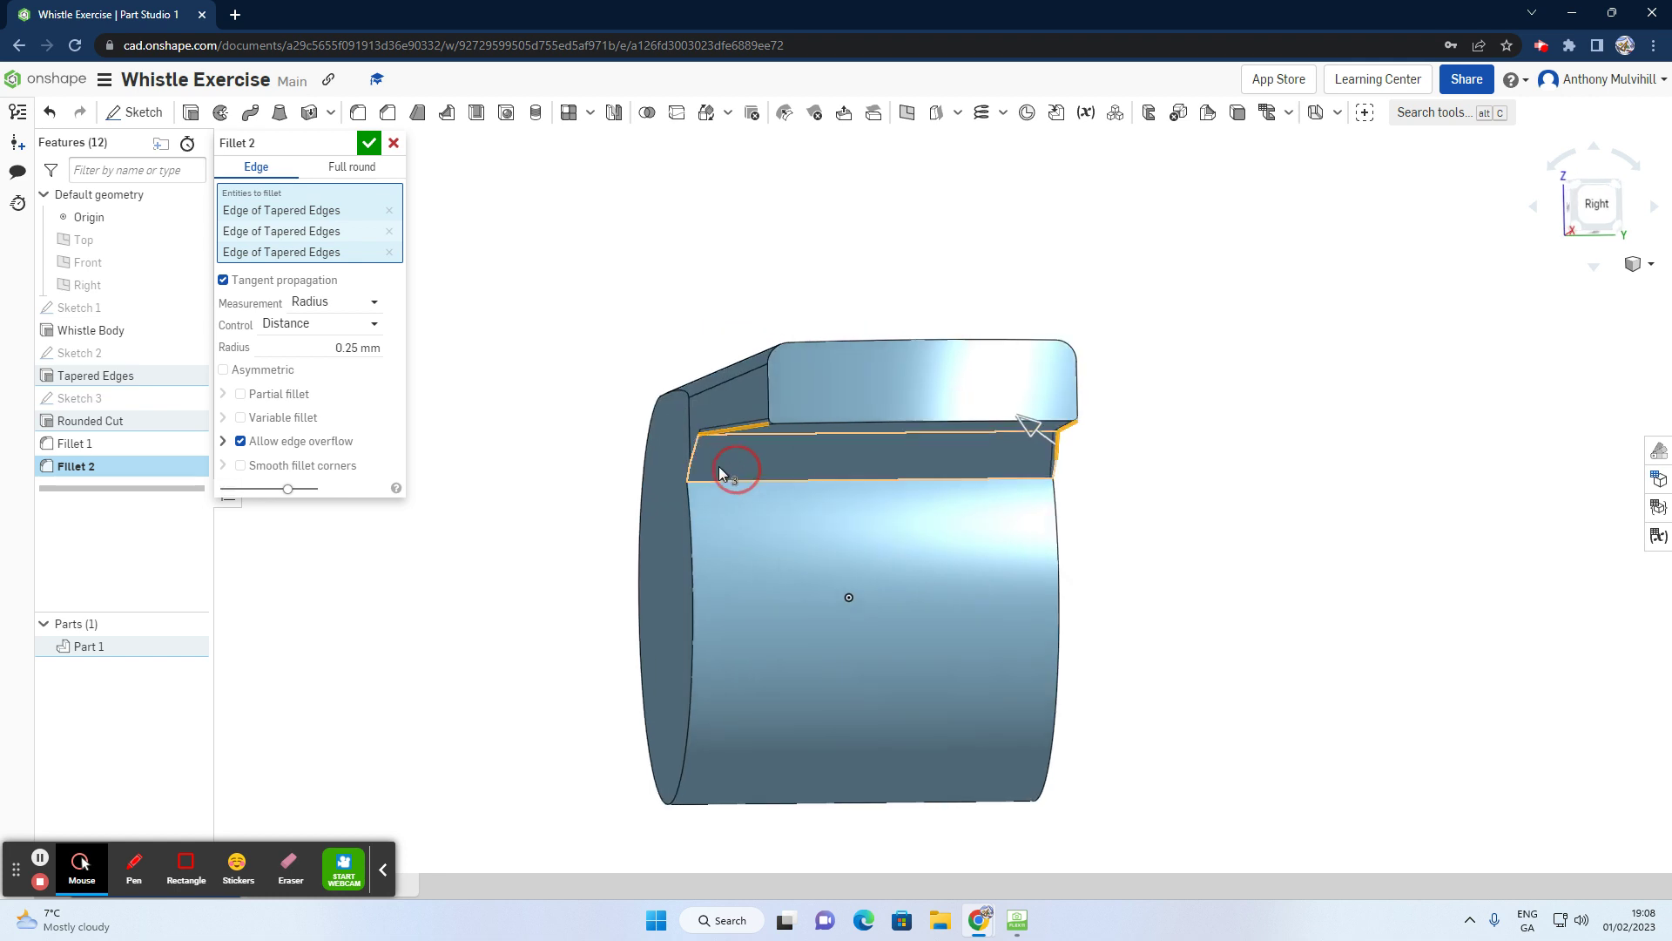
pyautogui.scroll(5, 702, 437)
pyautogui.click(675, 426)
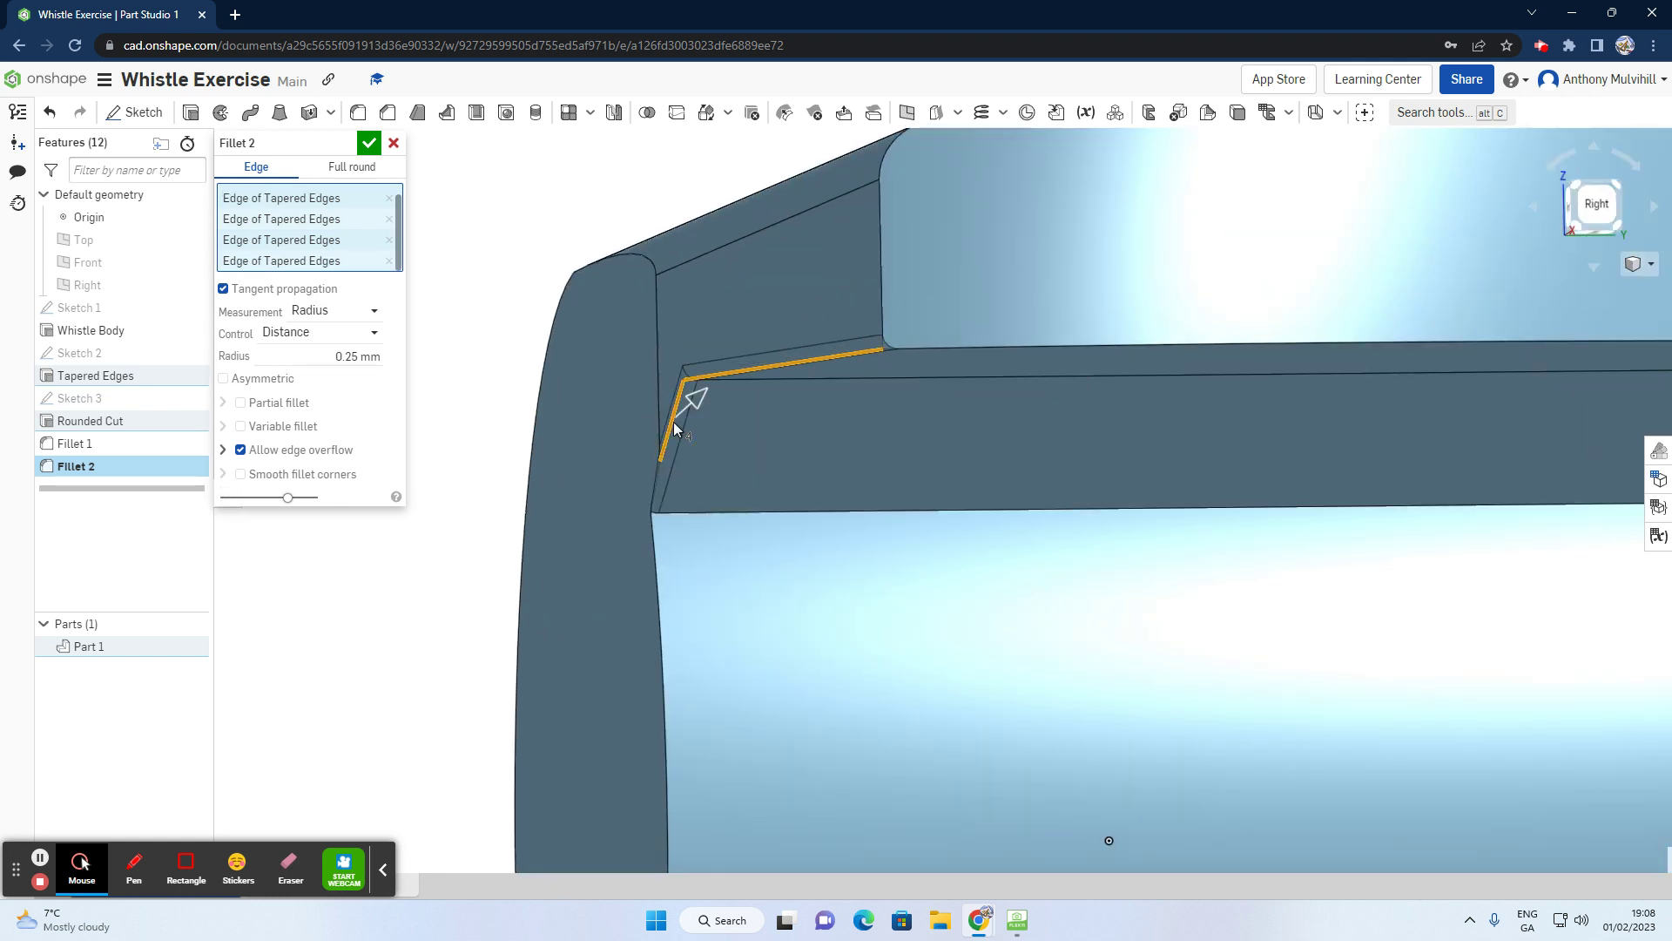
pyautogui.click(369, 145)
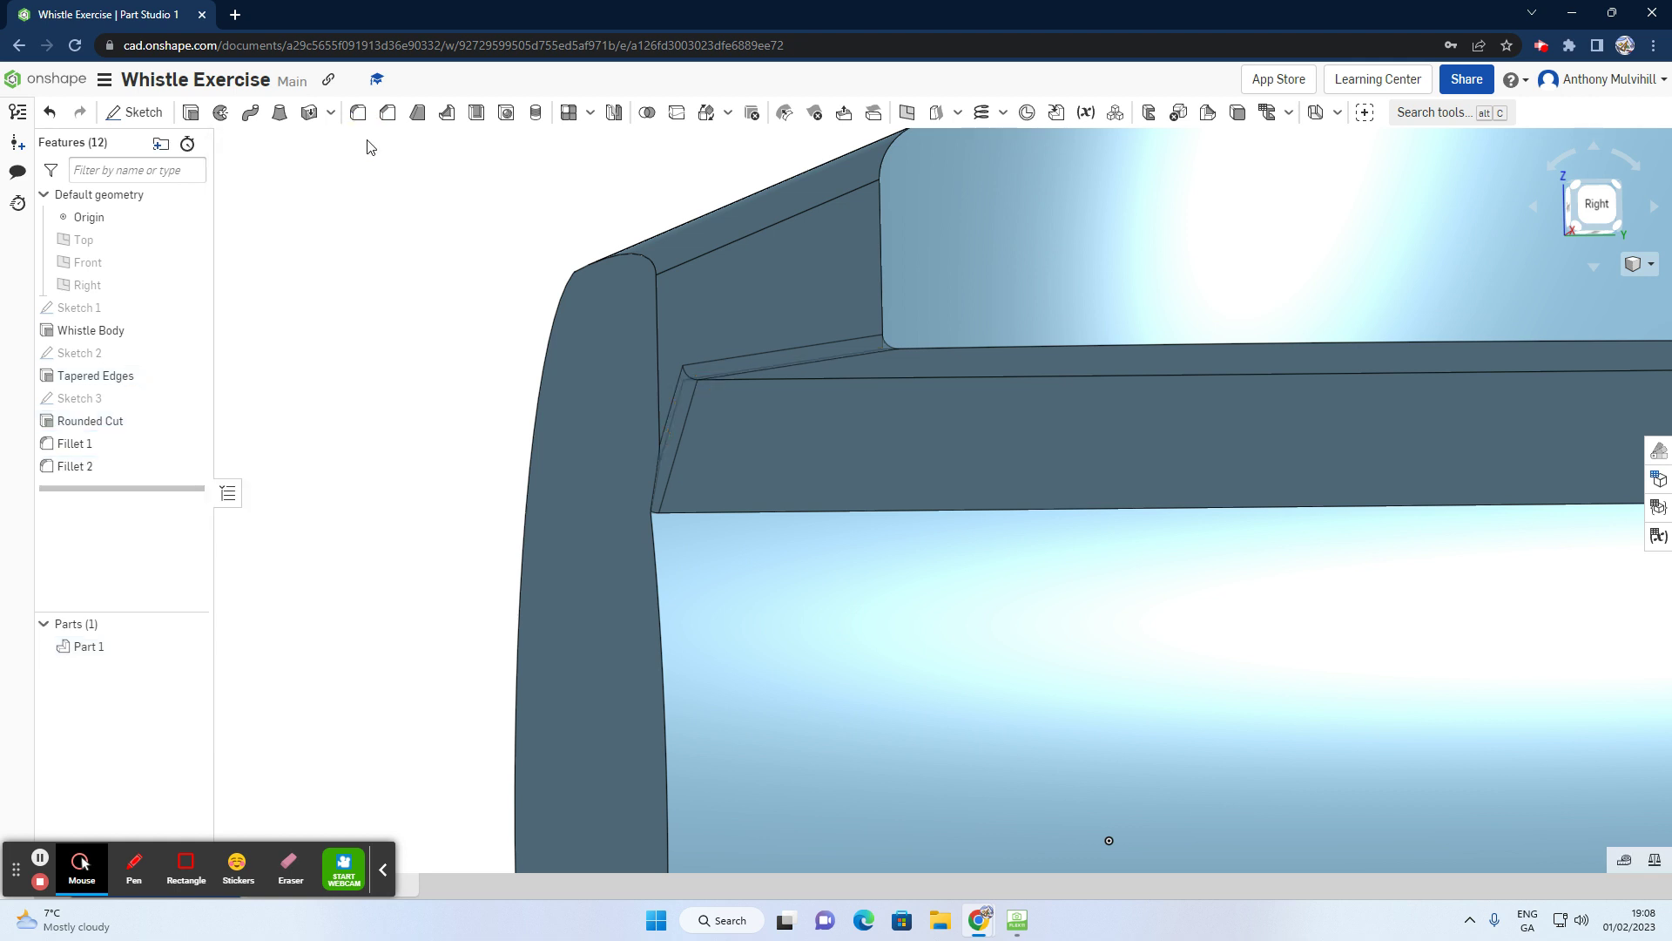
pyautogui.scroll(-5, 403, 351)
pyautogui.moveTo(400, 260); pyautogui.dragTo(432, 291, button='right')
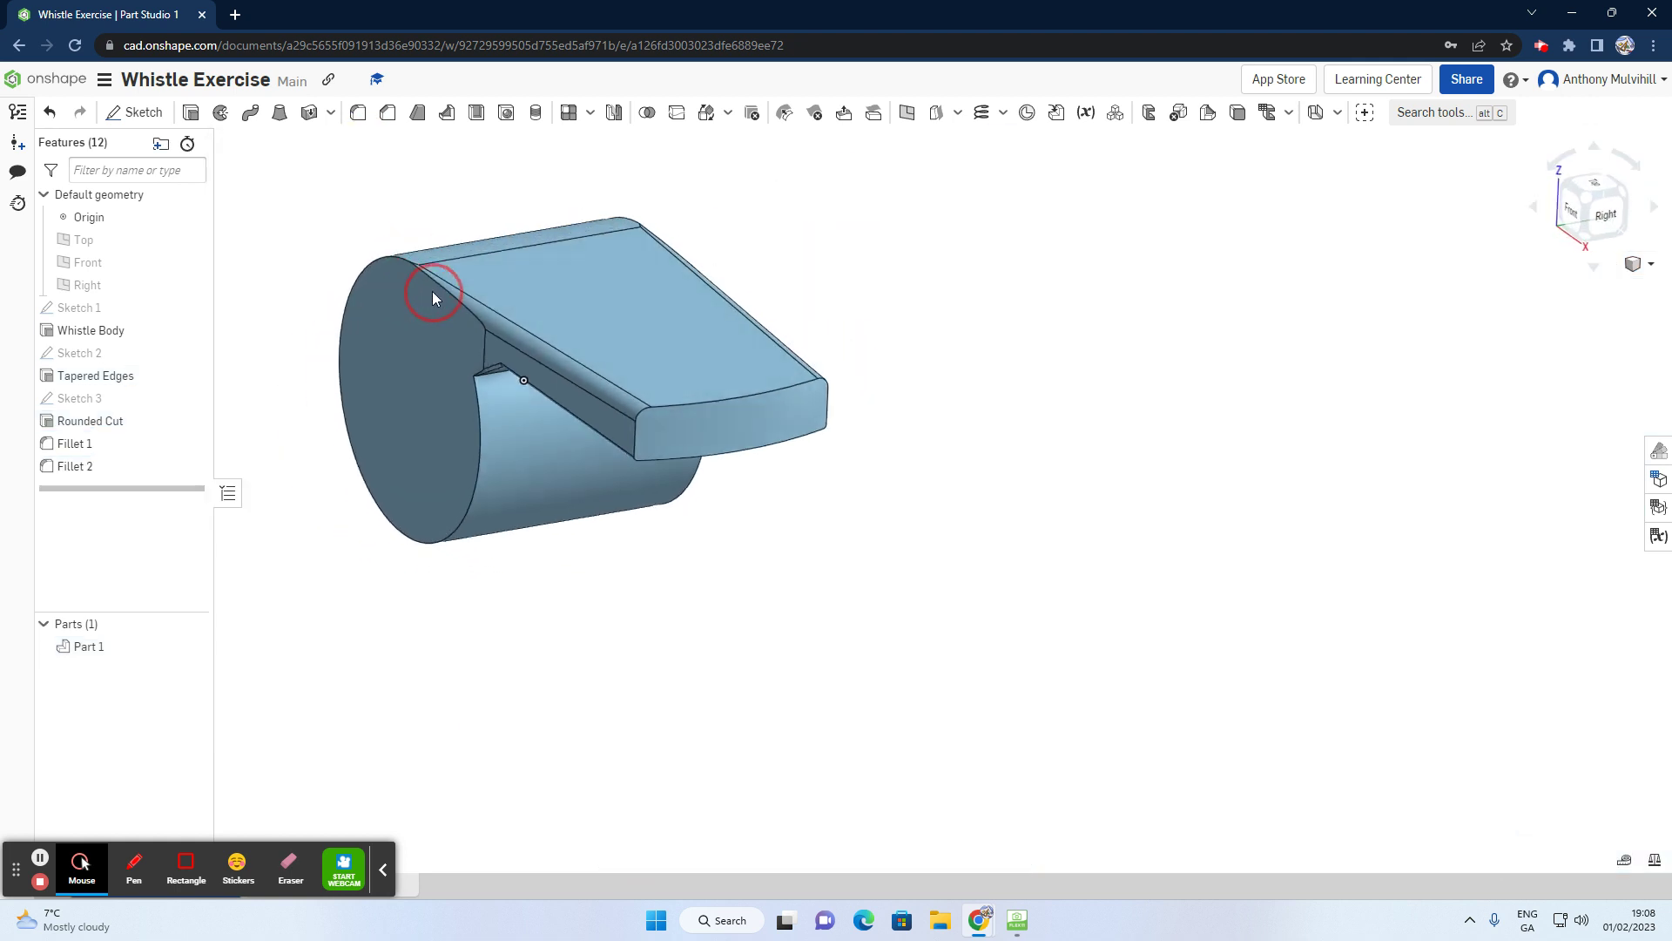
# Step: Check the ring attachment sketch and its dimensions on the worksheet in HoverCam, and return to the Onshape model
pyautogui.click(1018, 919)
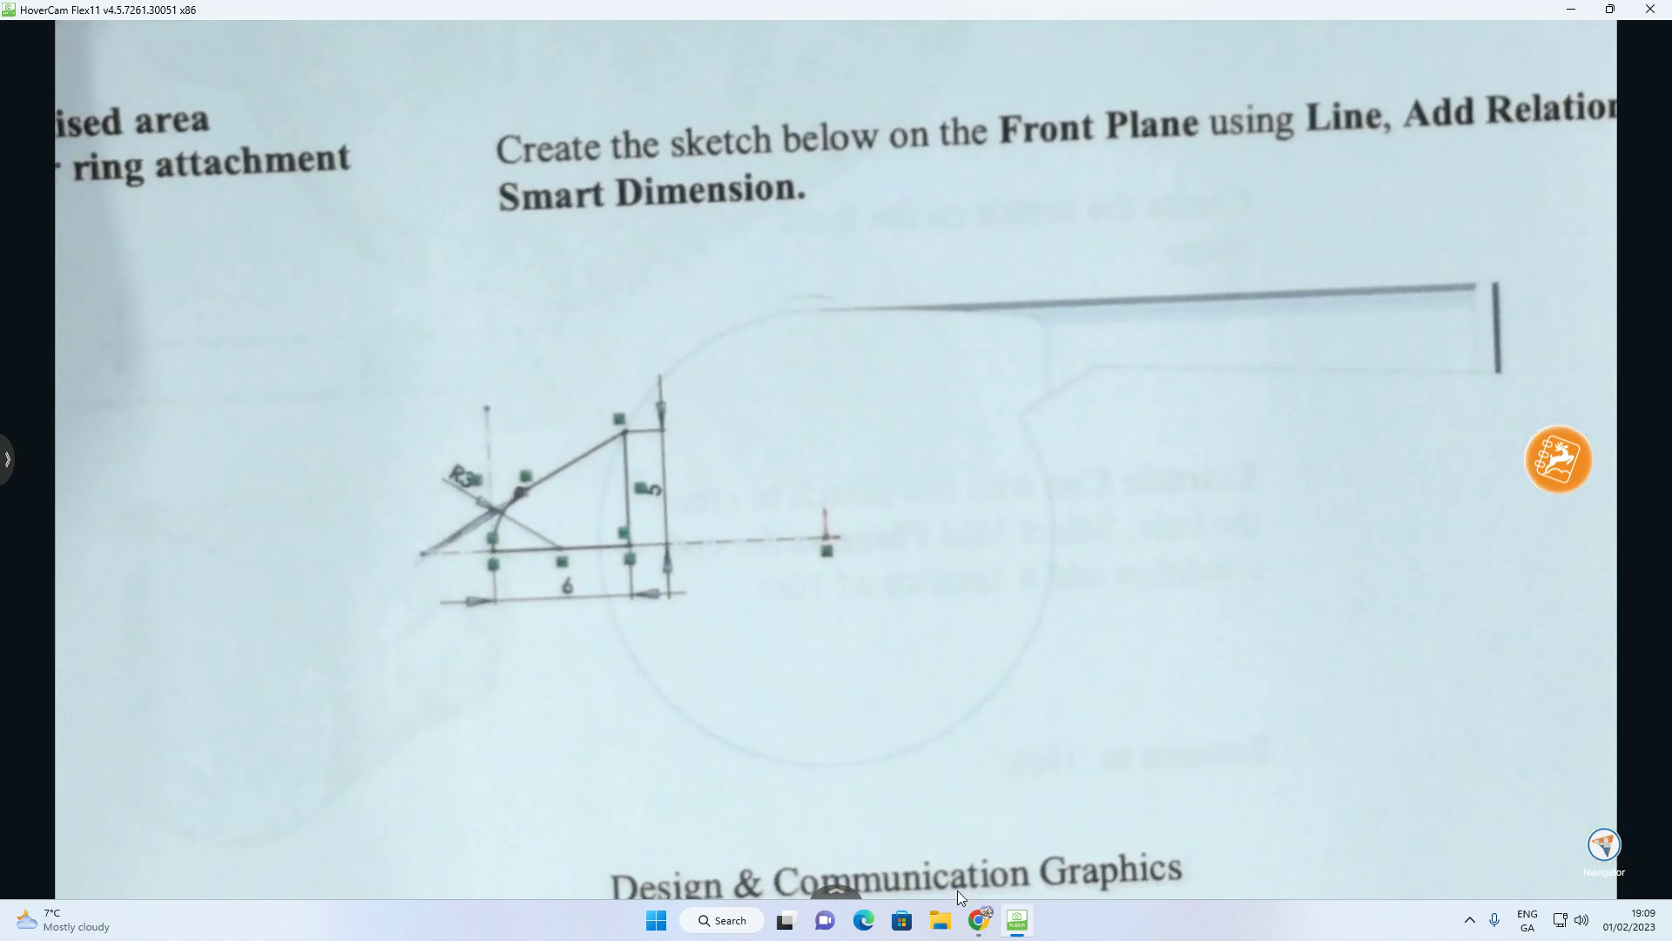
pyautogui.moveTo(990, 923)
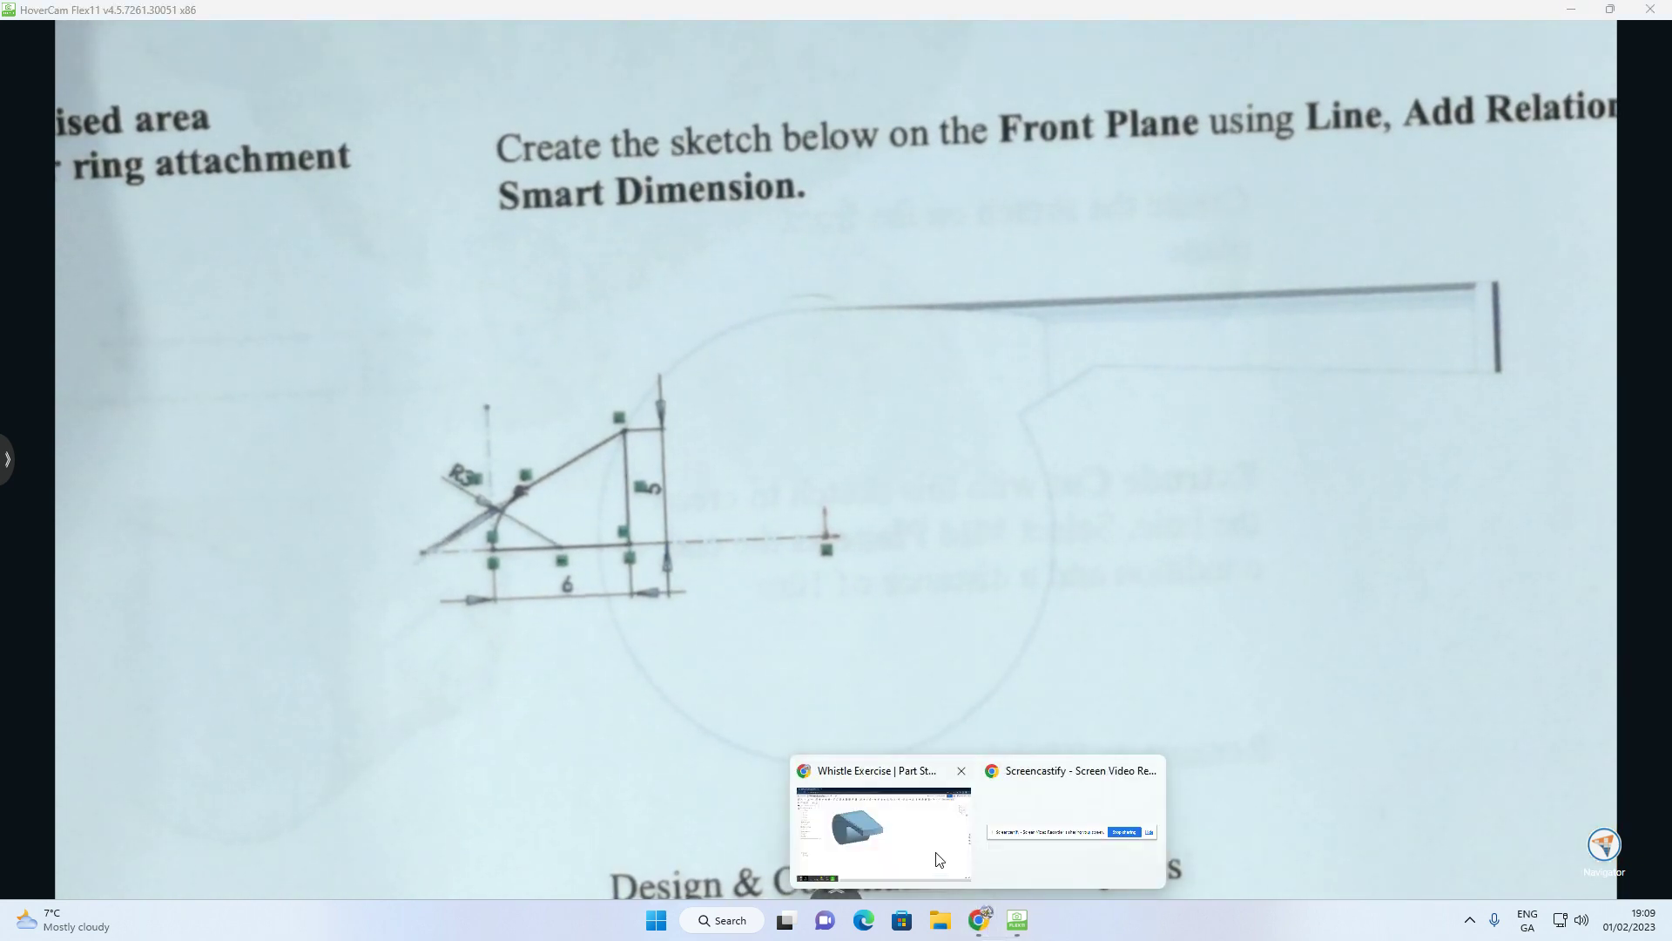
pyautogui.click(938, 855)
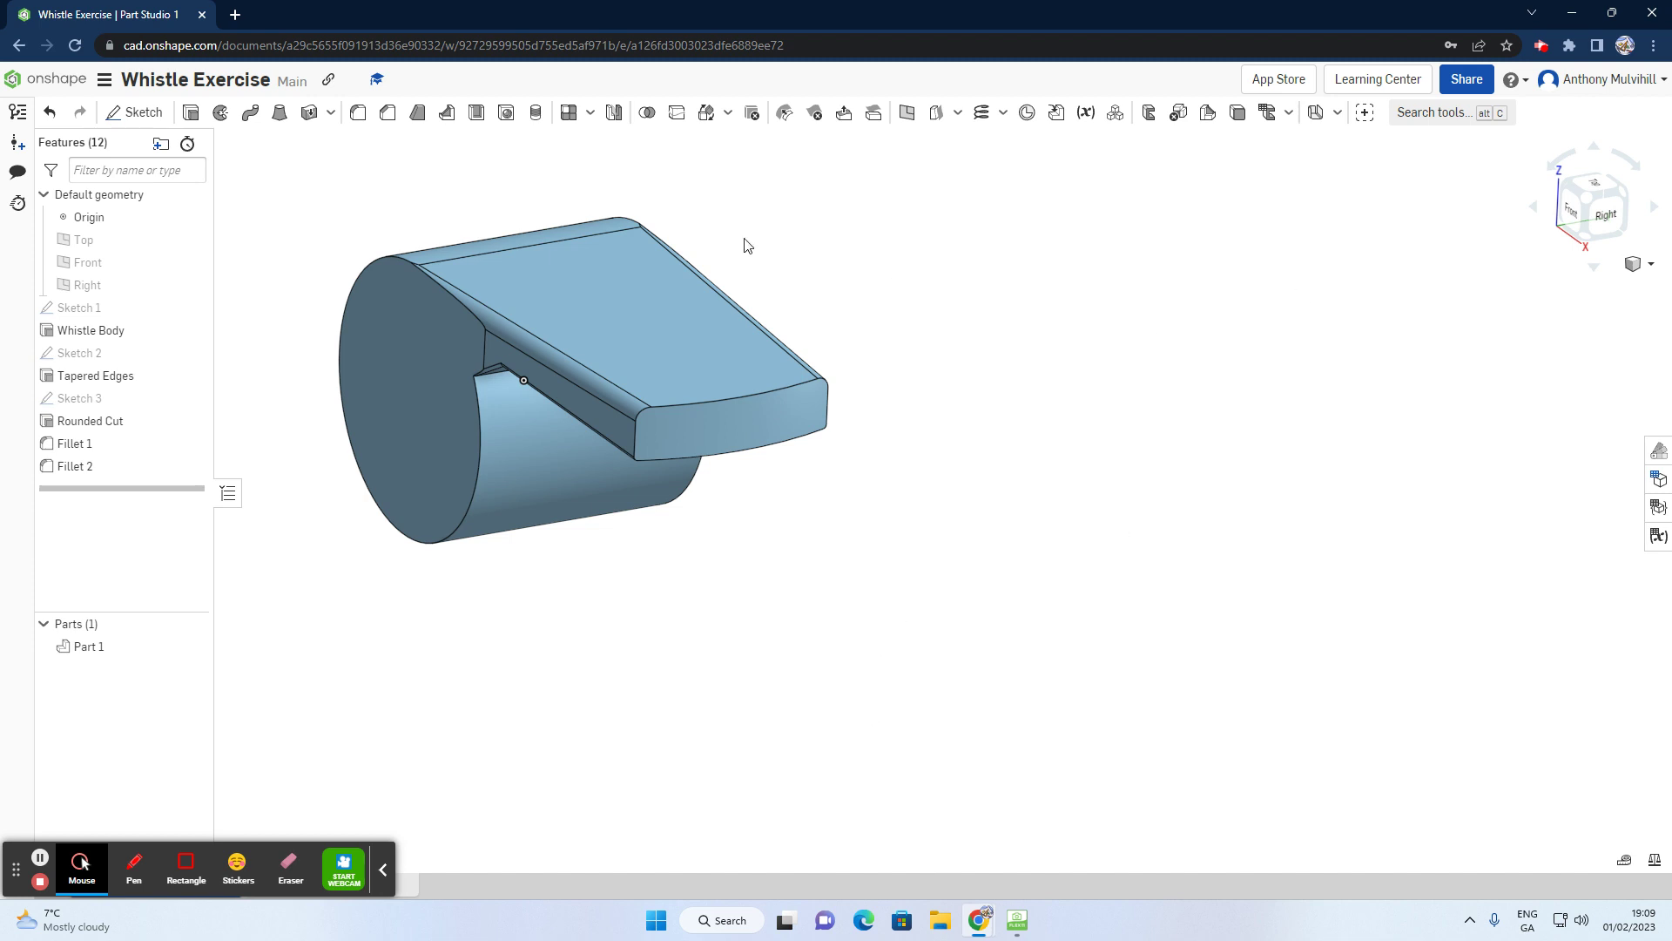
# Step: Start a new sketch on the Front plane and look at the whistle straight from the front
pyautogui.click(135, 112)
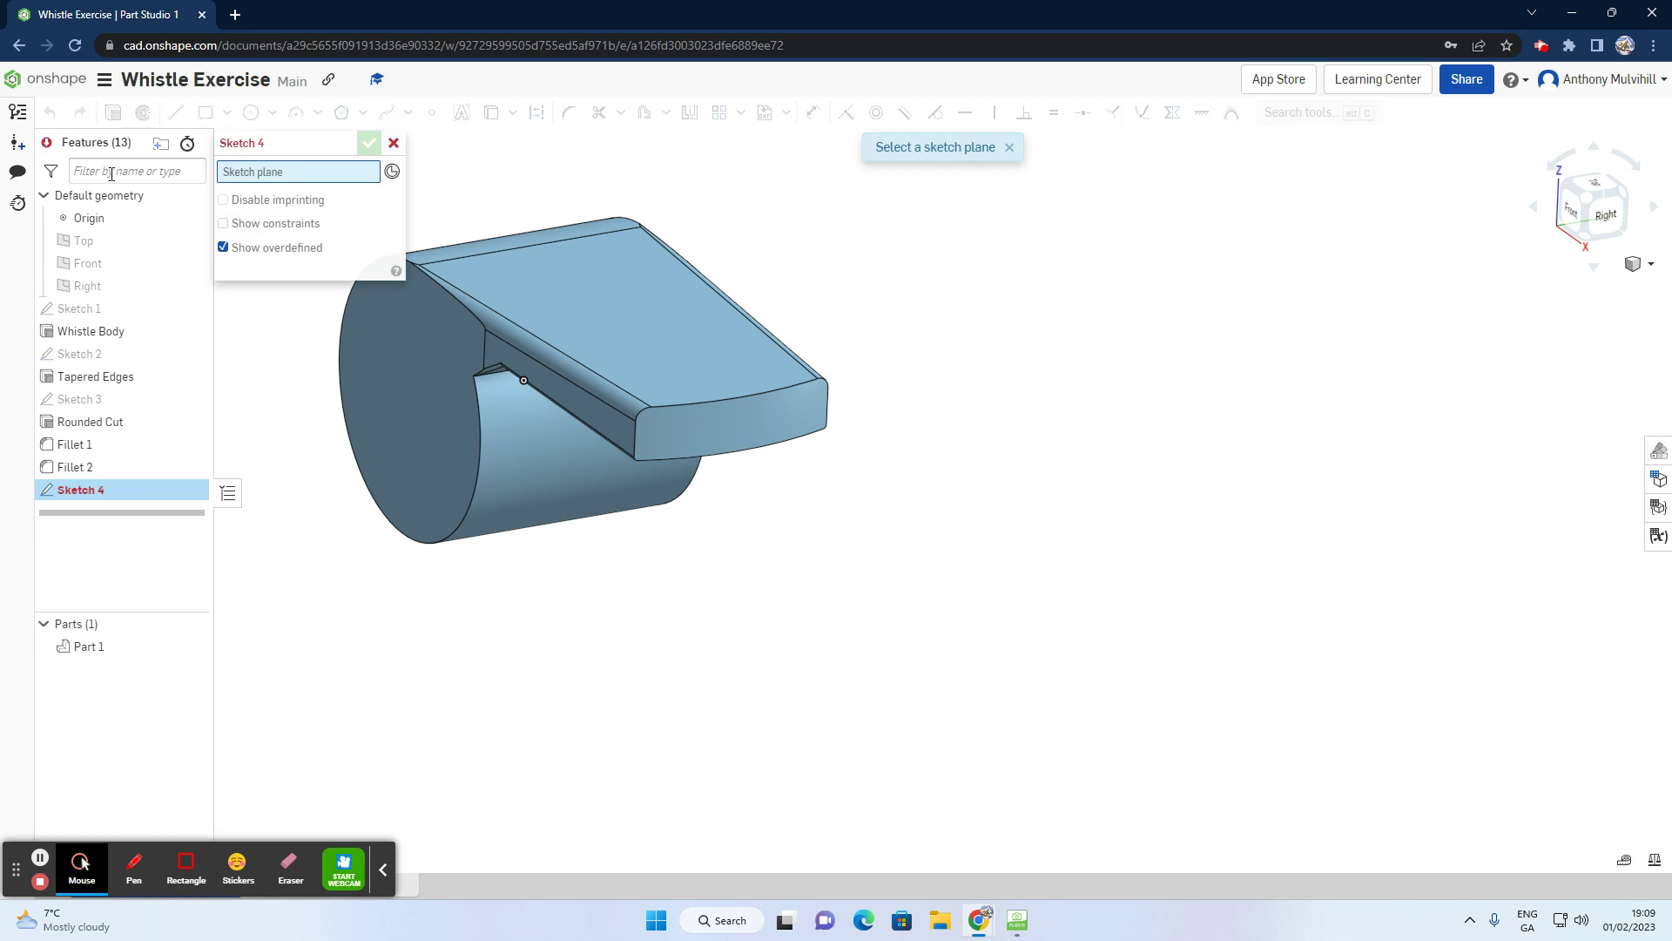
pyautogui.click(96, 264)
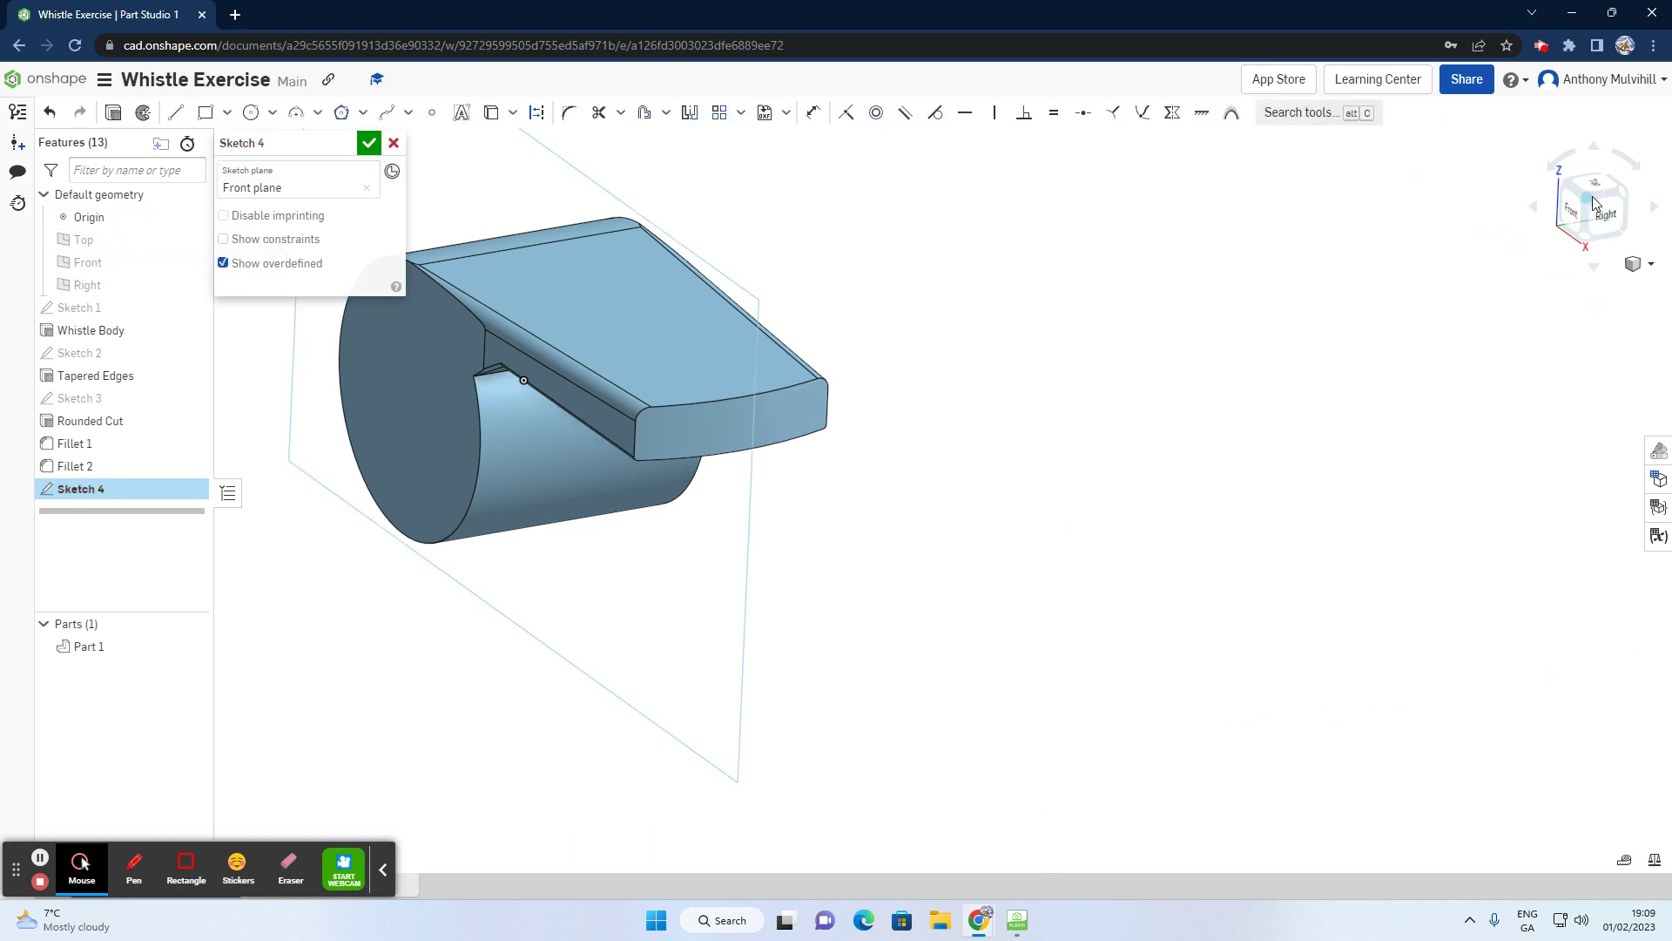
pyautogui.click(1575, 216)
pyautogui.moveTo(1426, 361); pyautogui.dragTo(1556, 296, button='right')
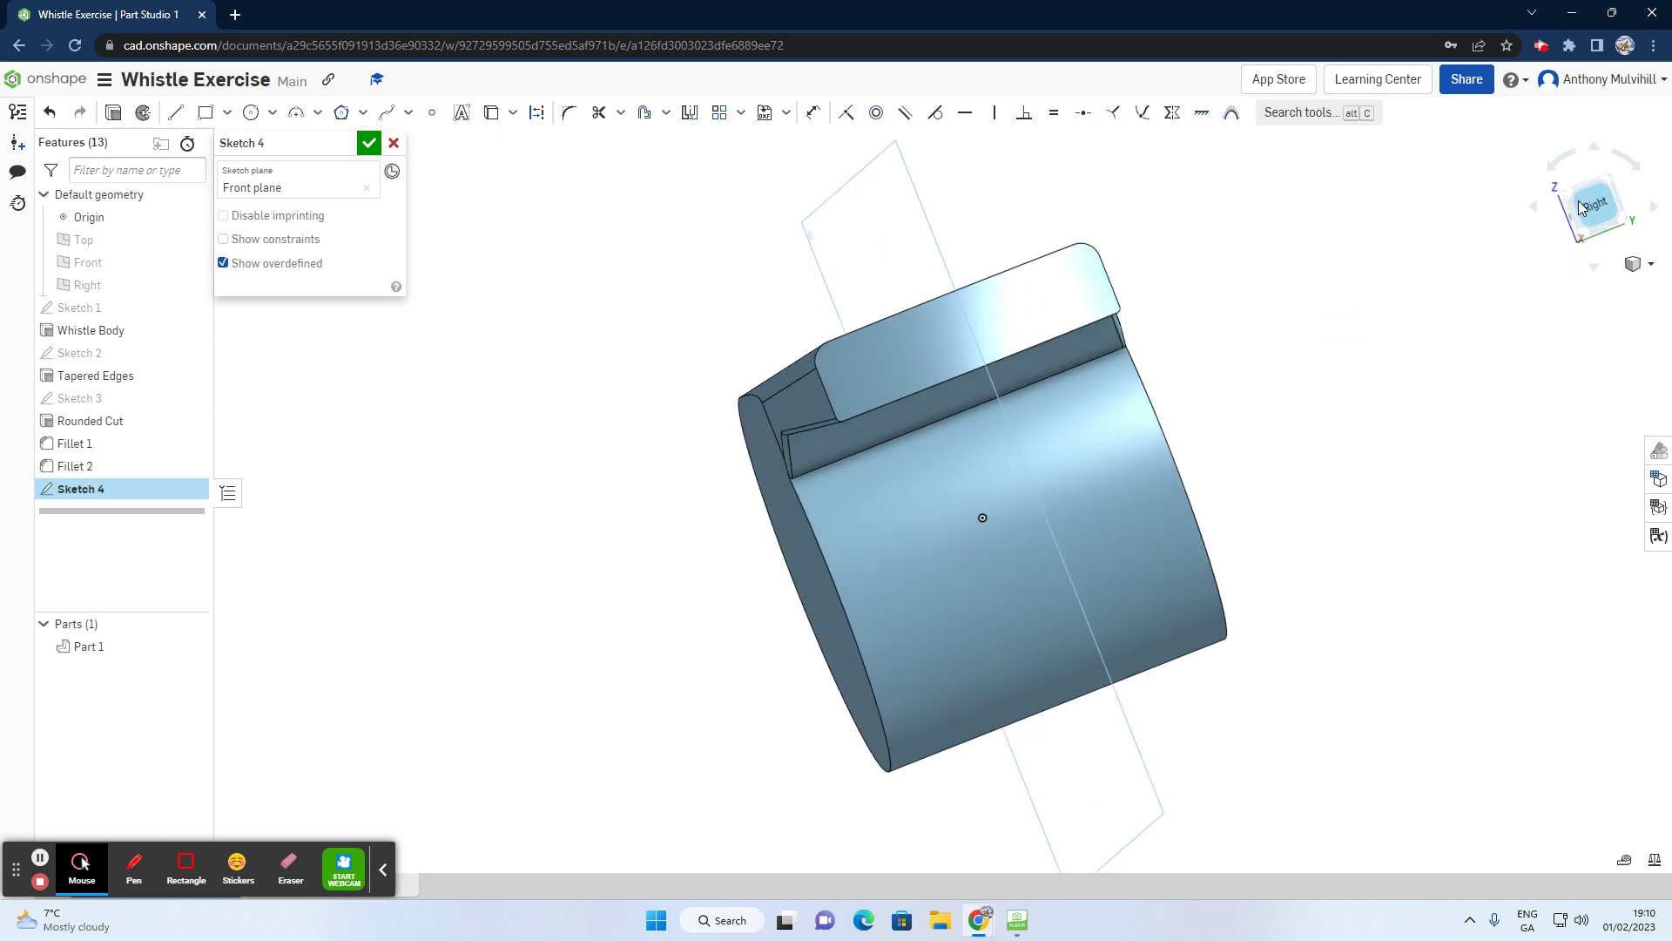
pyautogui.moveTo(1429, 320); pyautogui.dragTo(1485, 290, button='right')
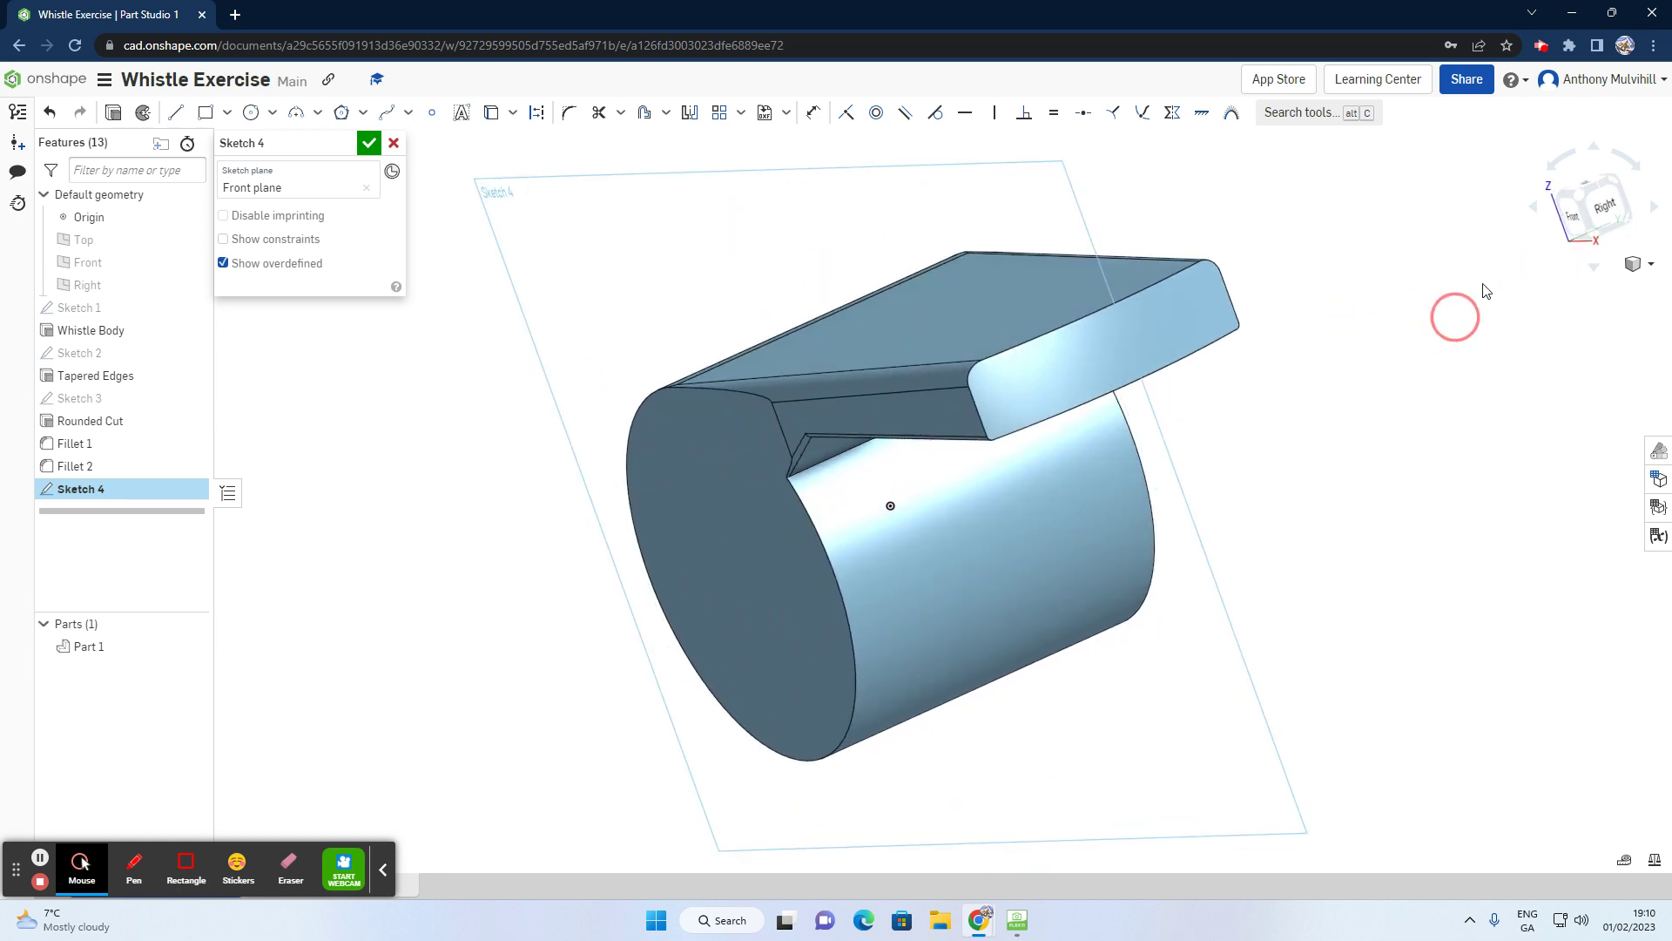
pyautogui.click(1571, 225)
pyautogui.scroll(-3, 405, 505)
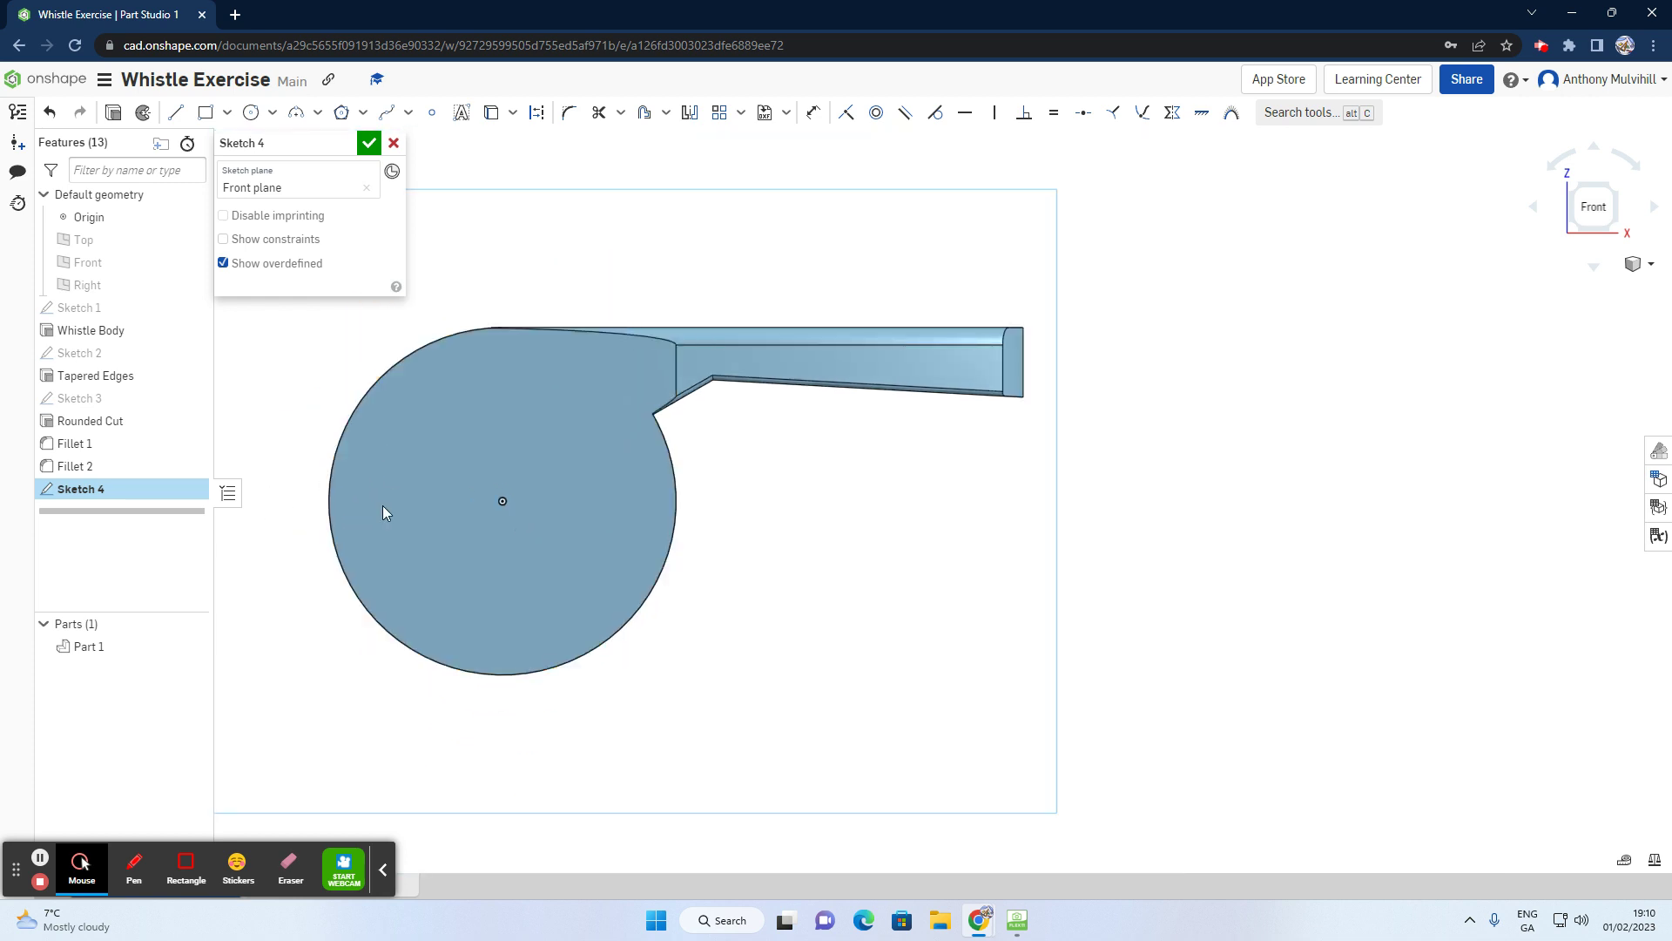
pyautogui.scroll(3, 279, 522)
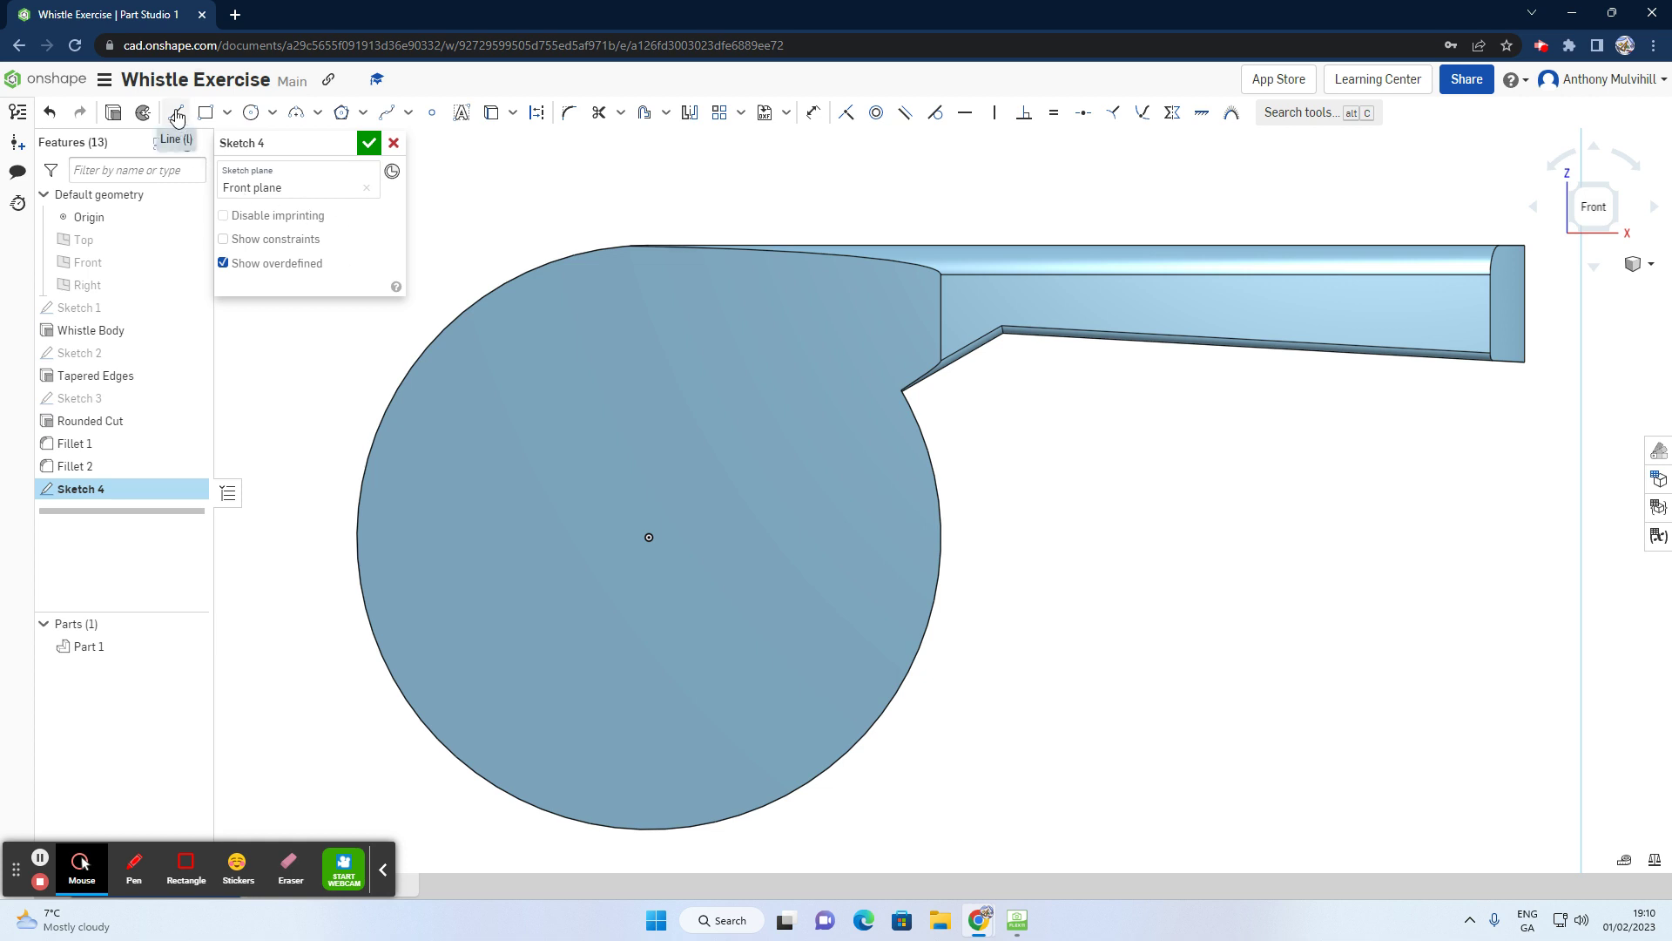
# Step: Sketch a vertical line about 4.5 mm long just inside the rear of the round body, starting level with the origin
pyautogui.click(177, 114)
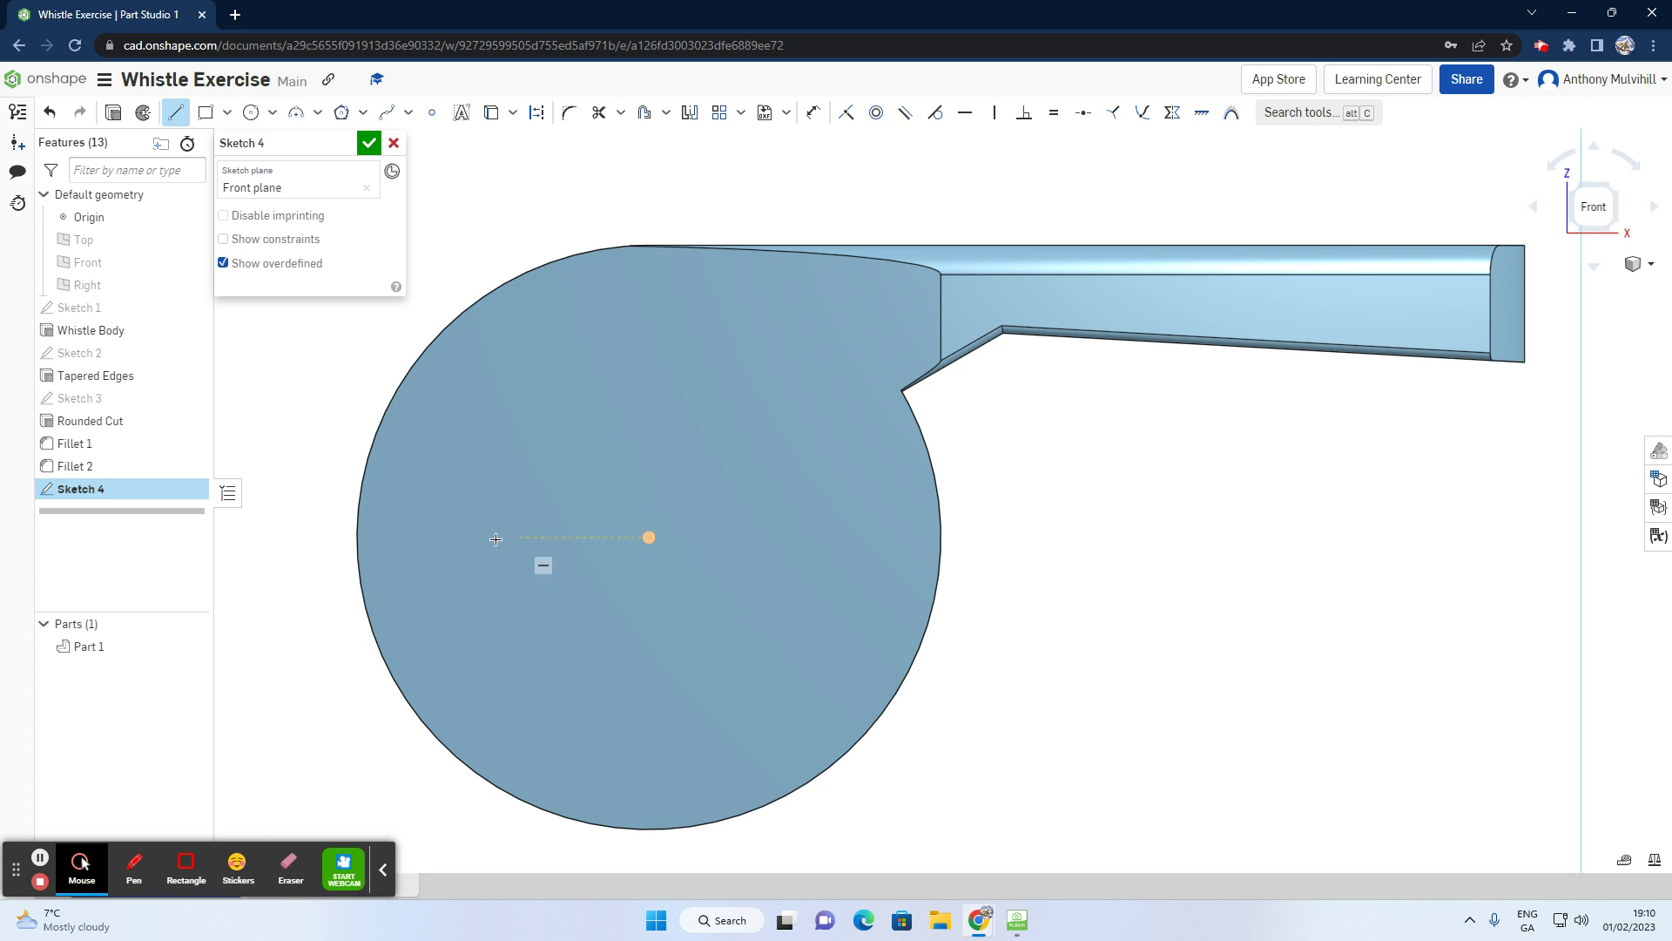
pyautogui.click(405, 536)
pyautogui.click(408, 406)
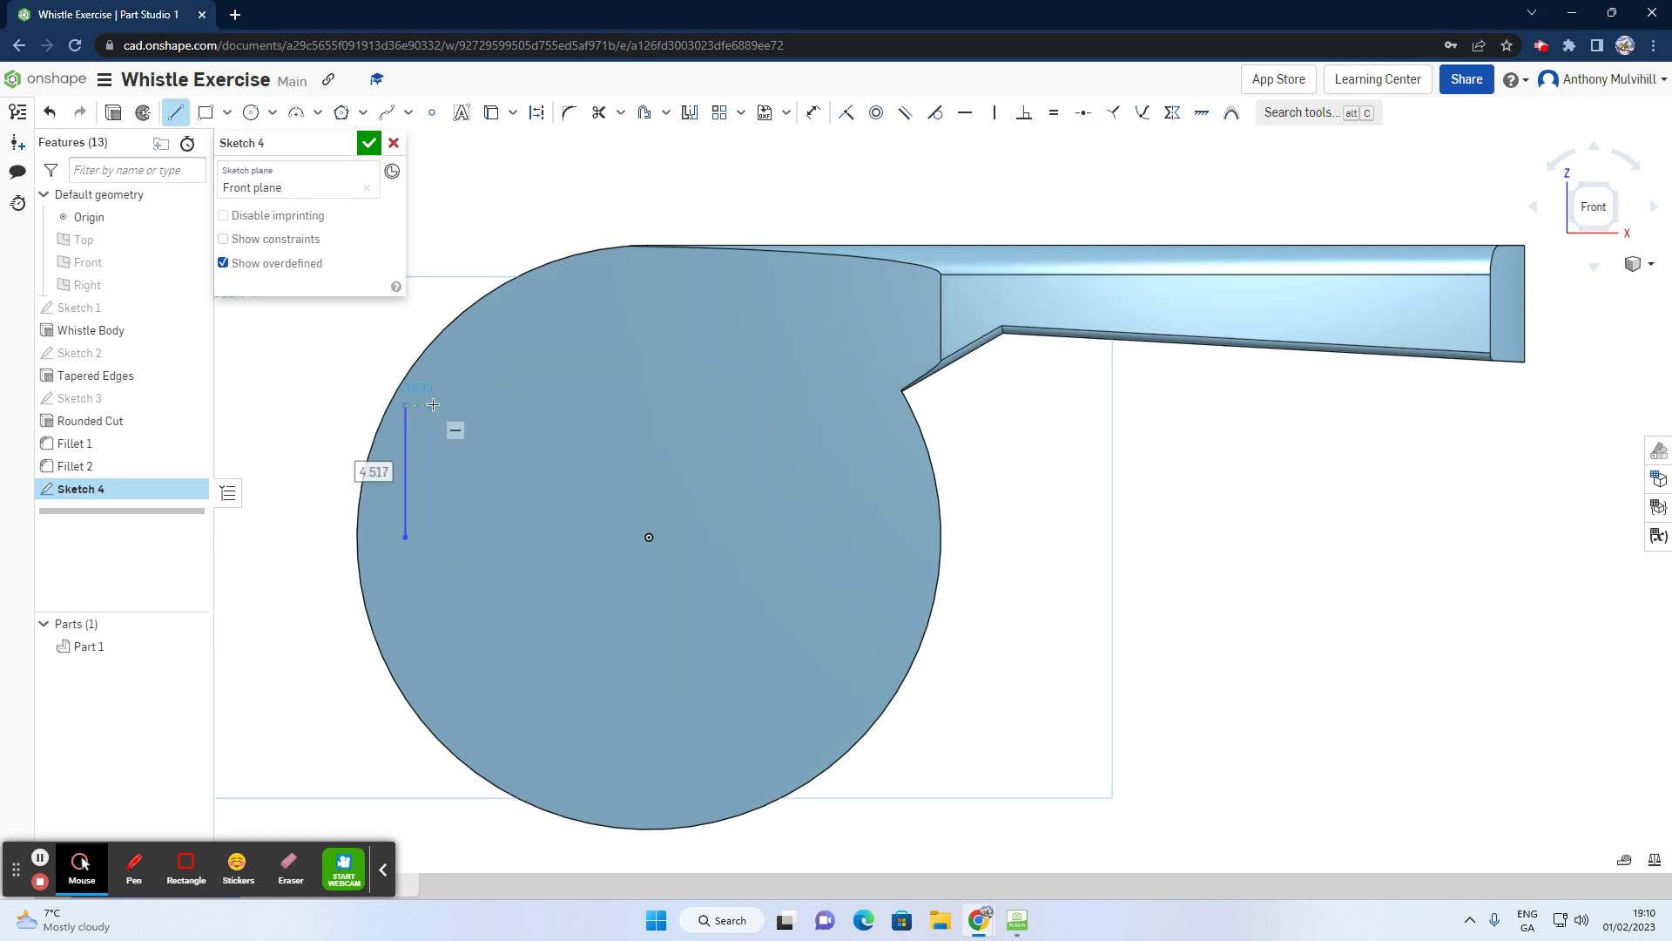
pyautogui.rightClick(458, 448)
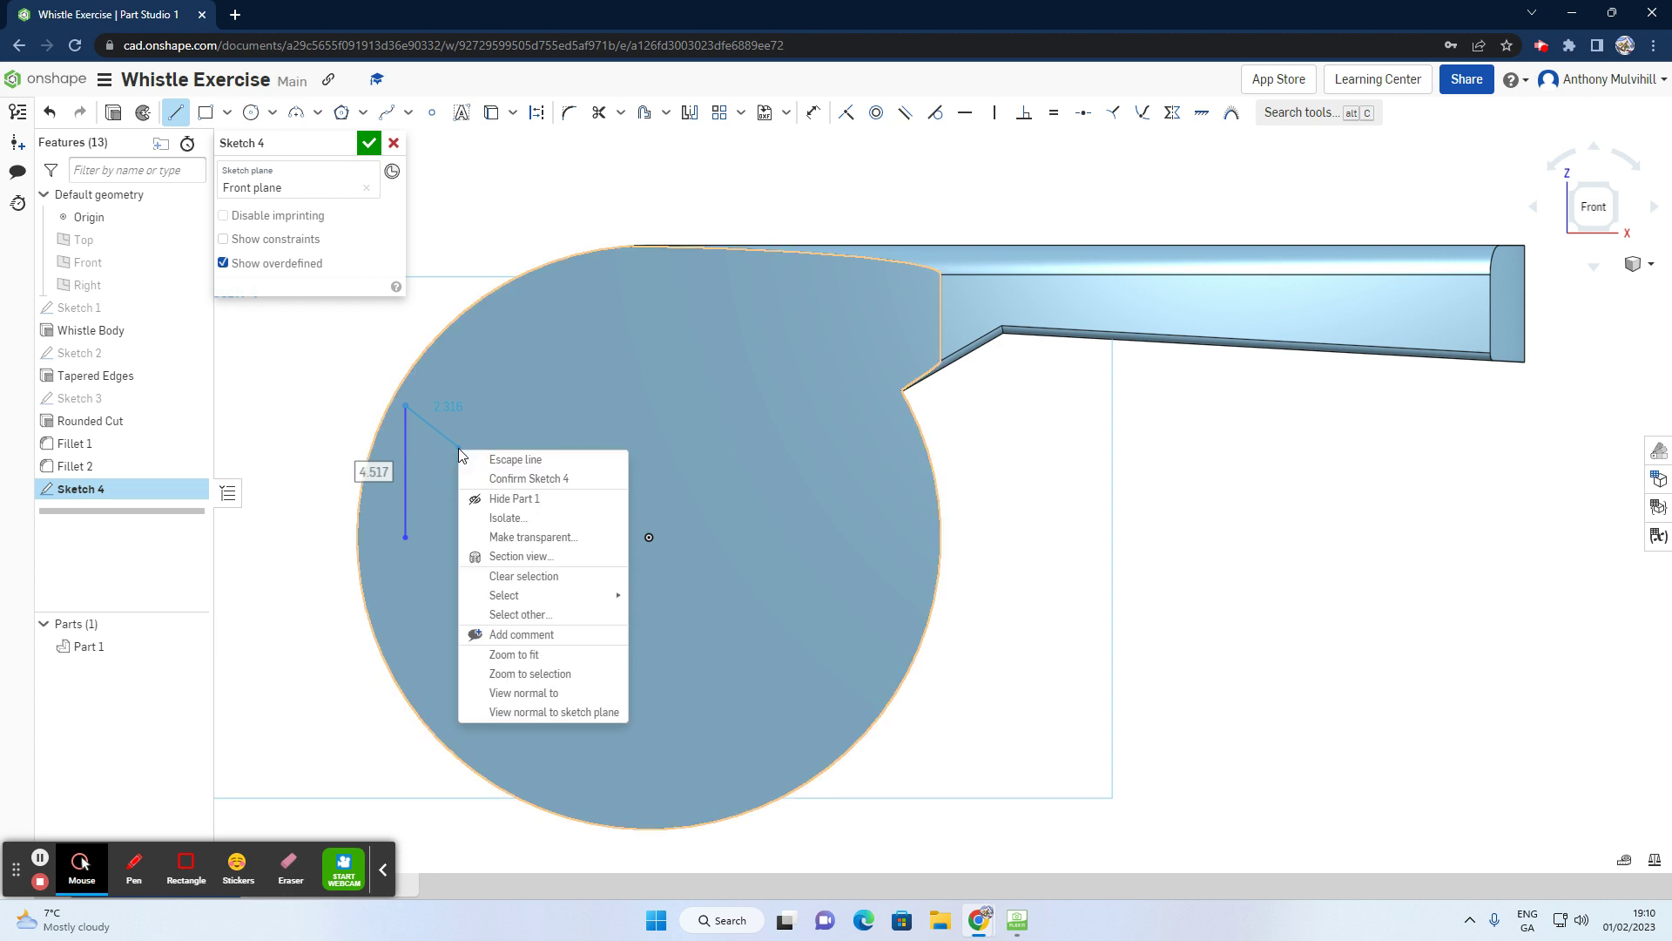
pyautogui.click(491, 462)
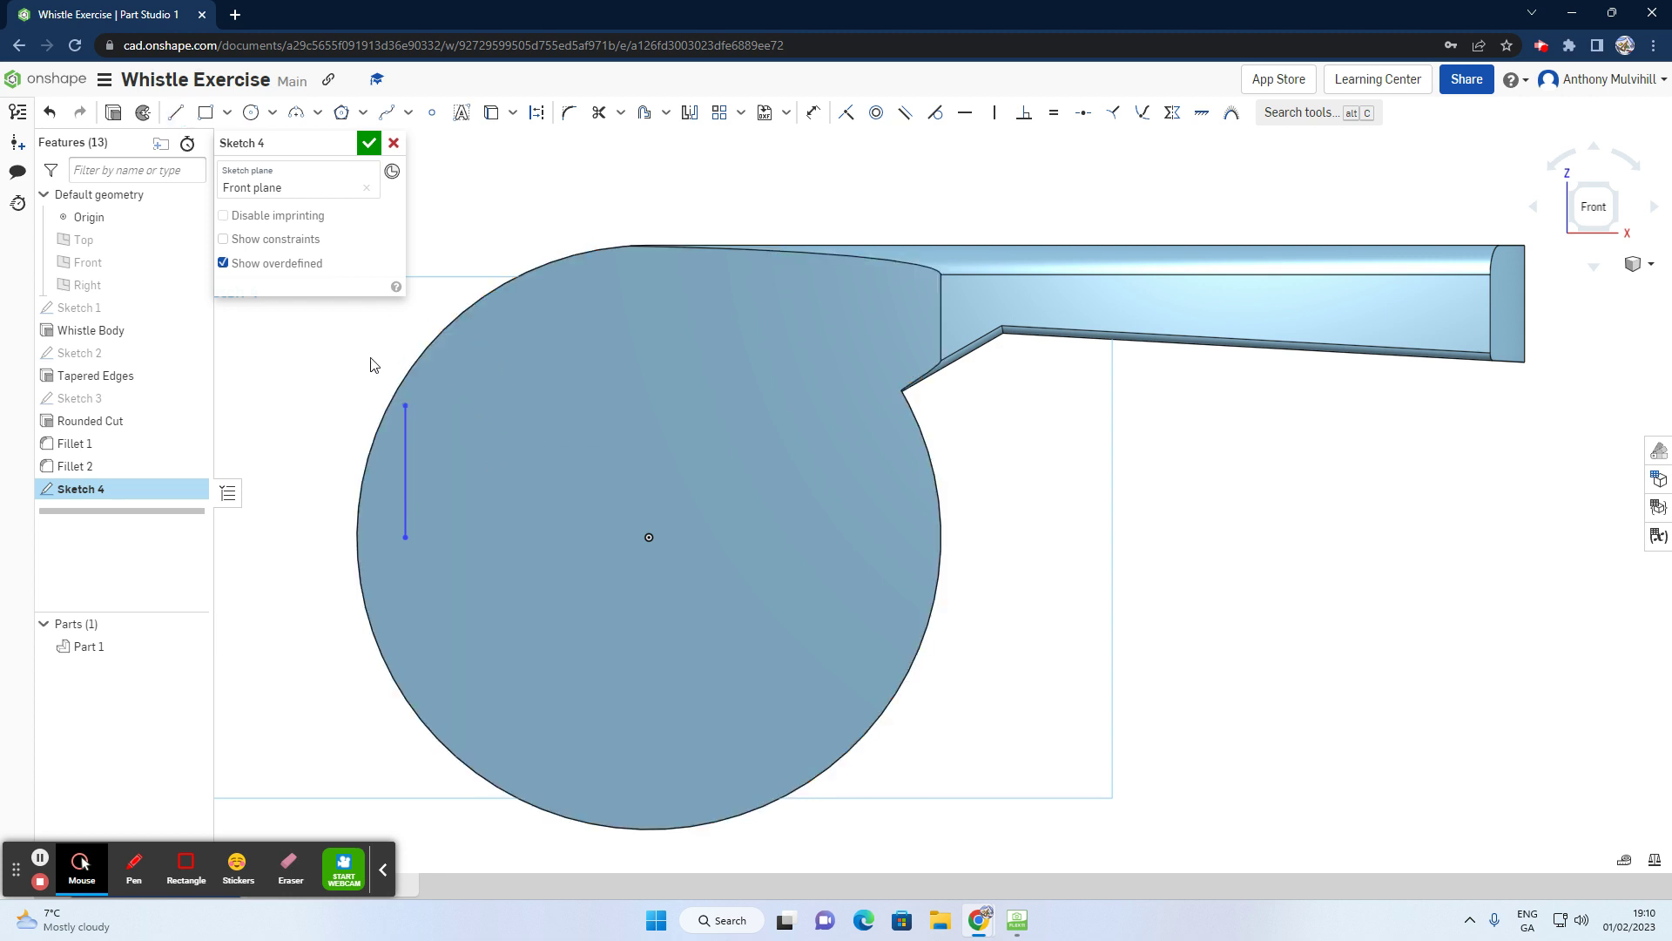
# Step: Constrain the lower endpoint of the vertical line to be horizontal with the origin
pyautogui.click(406, 537)
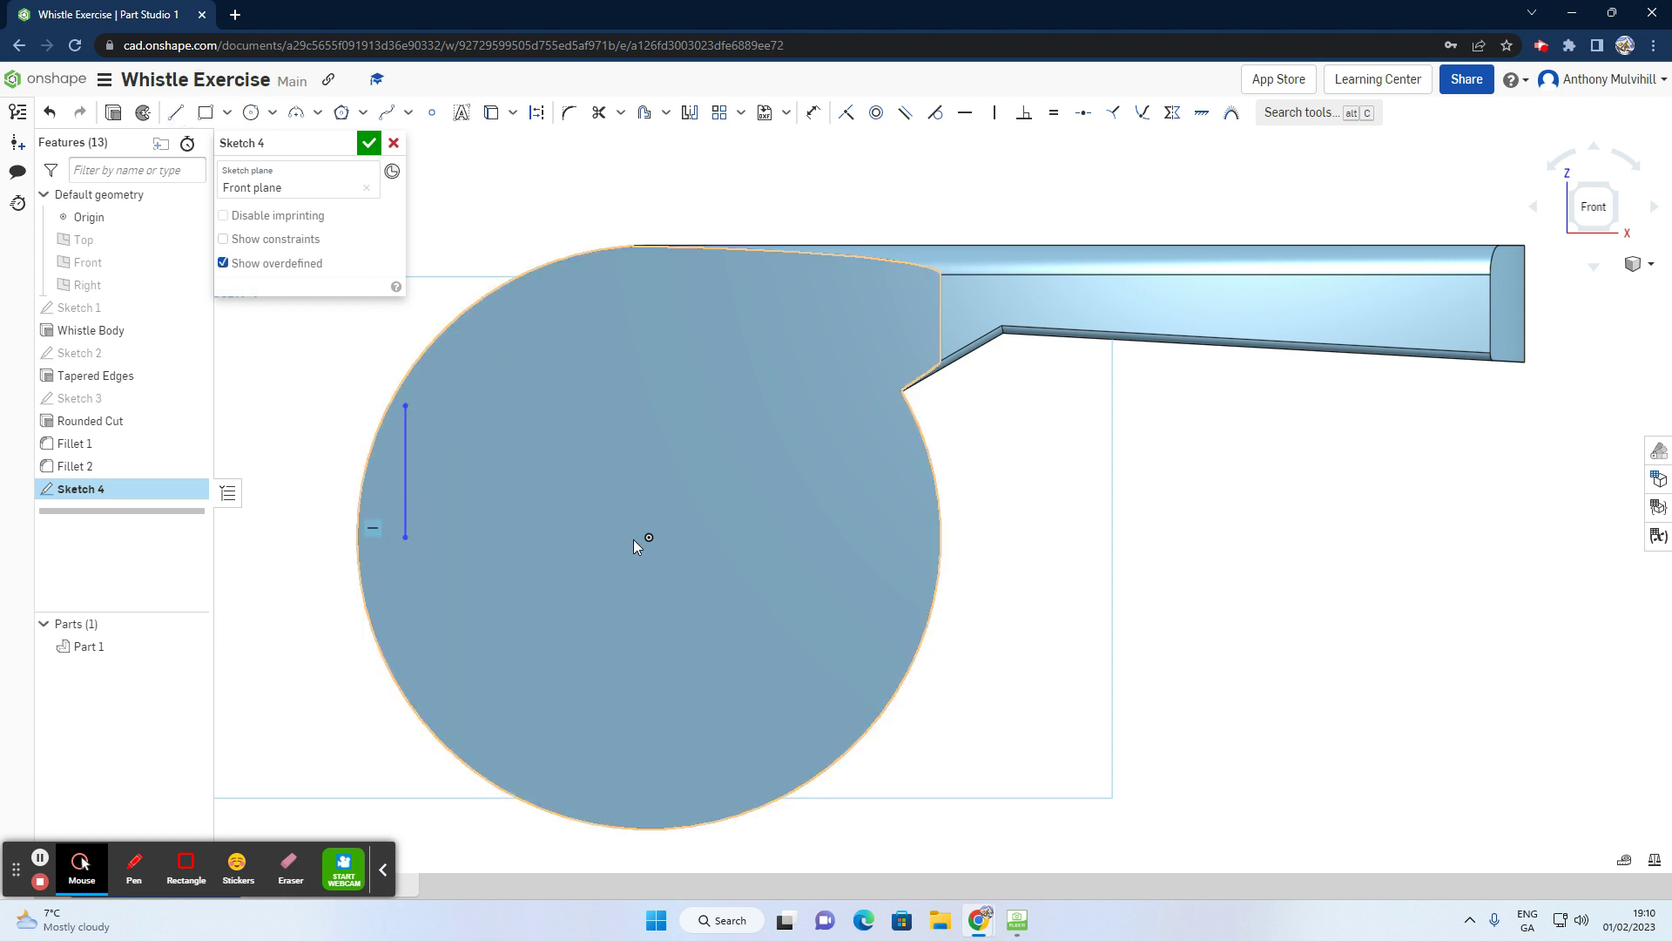
pyautogui.click(646, 537)
pyautogui.press('h')
# Step: Sketch a horizontal line about 6 mm long from the vertical line's lower endpoint outward past the rear of the body
pyautogui.click(176, 112)
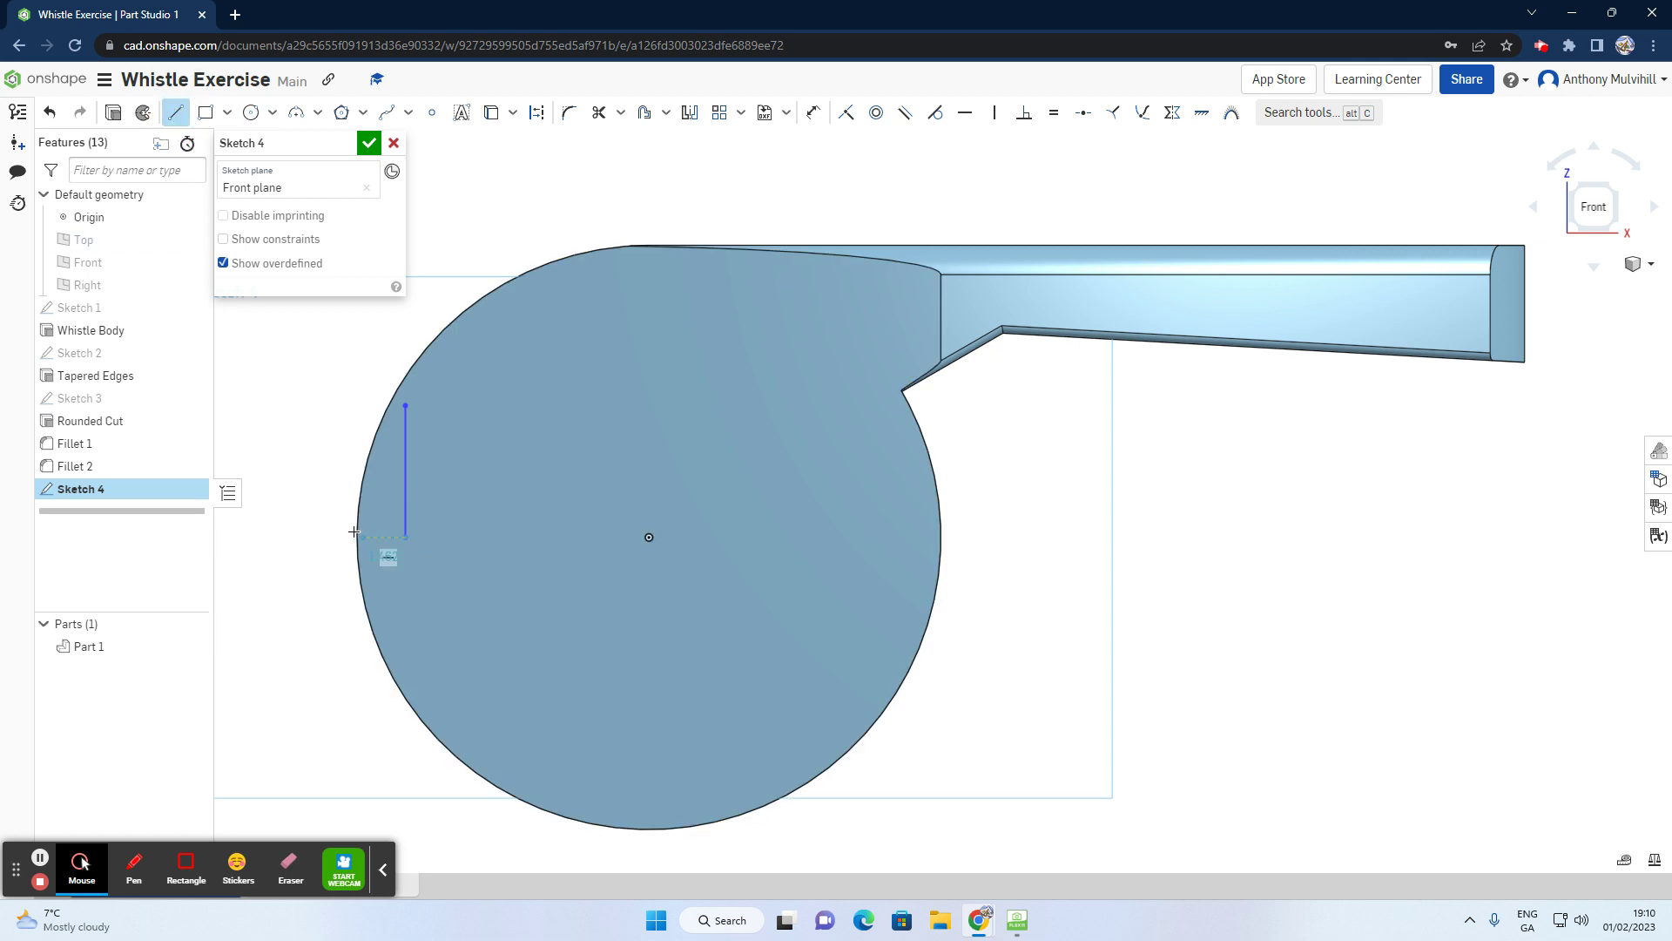
pyautogui.click(229, 538)
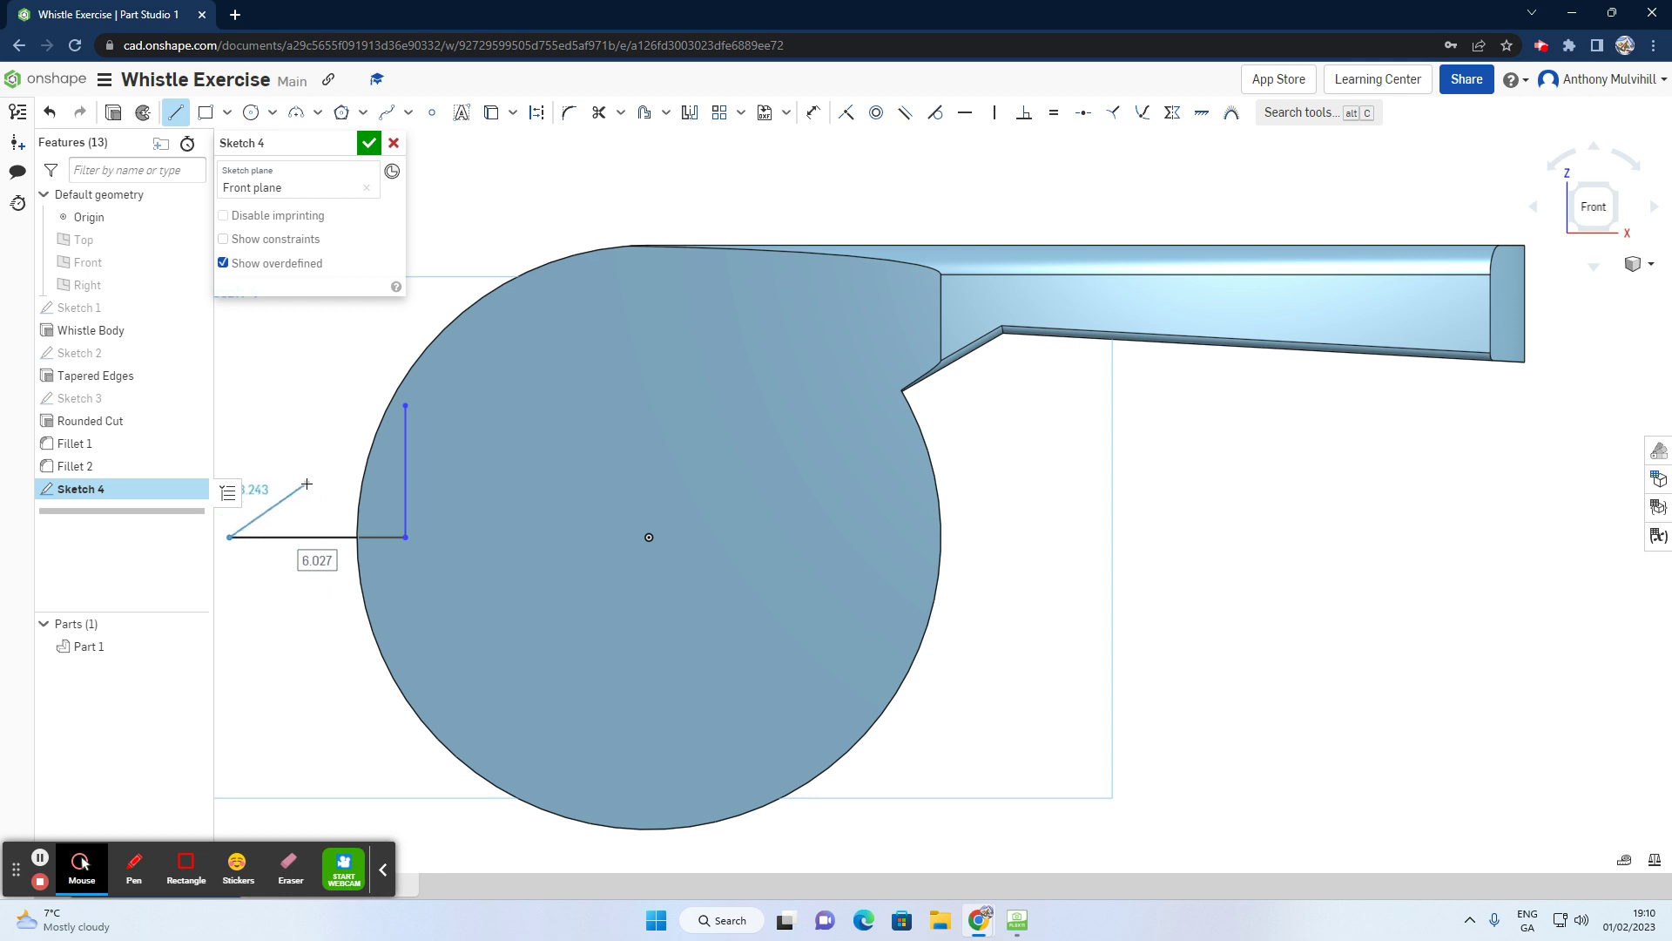
pyautogui.rightClick(299, 449)
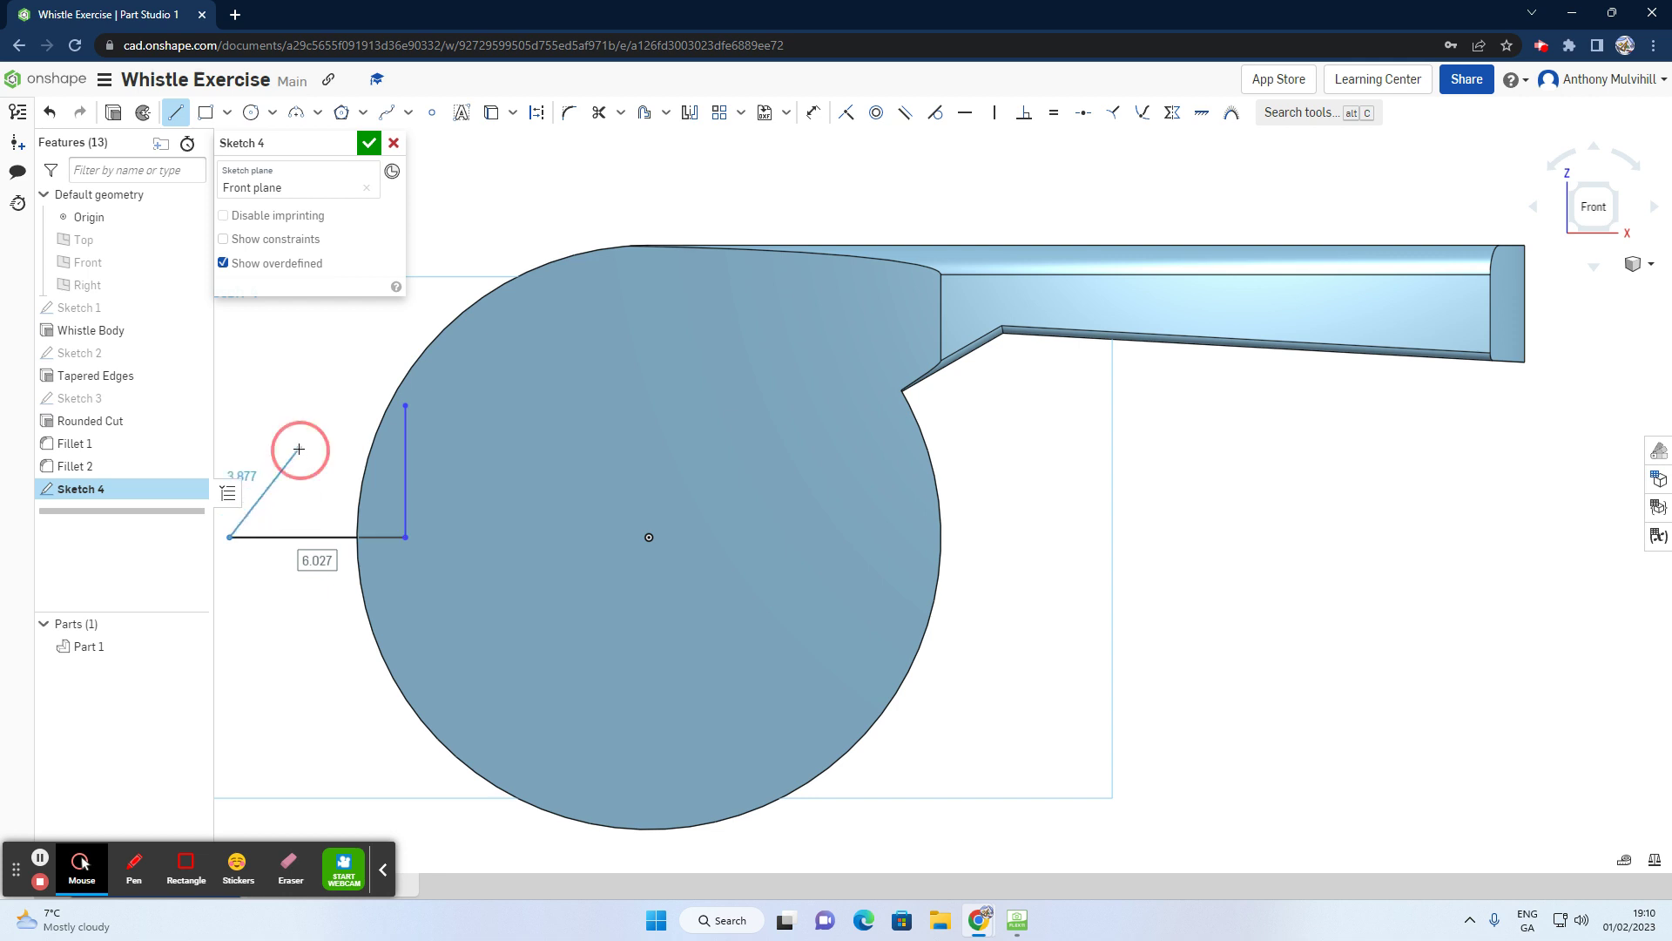
pyautogui.click(327, 462)
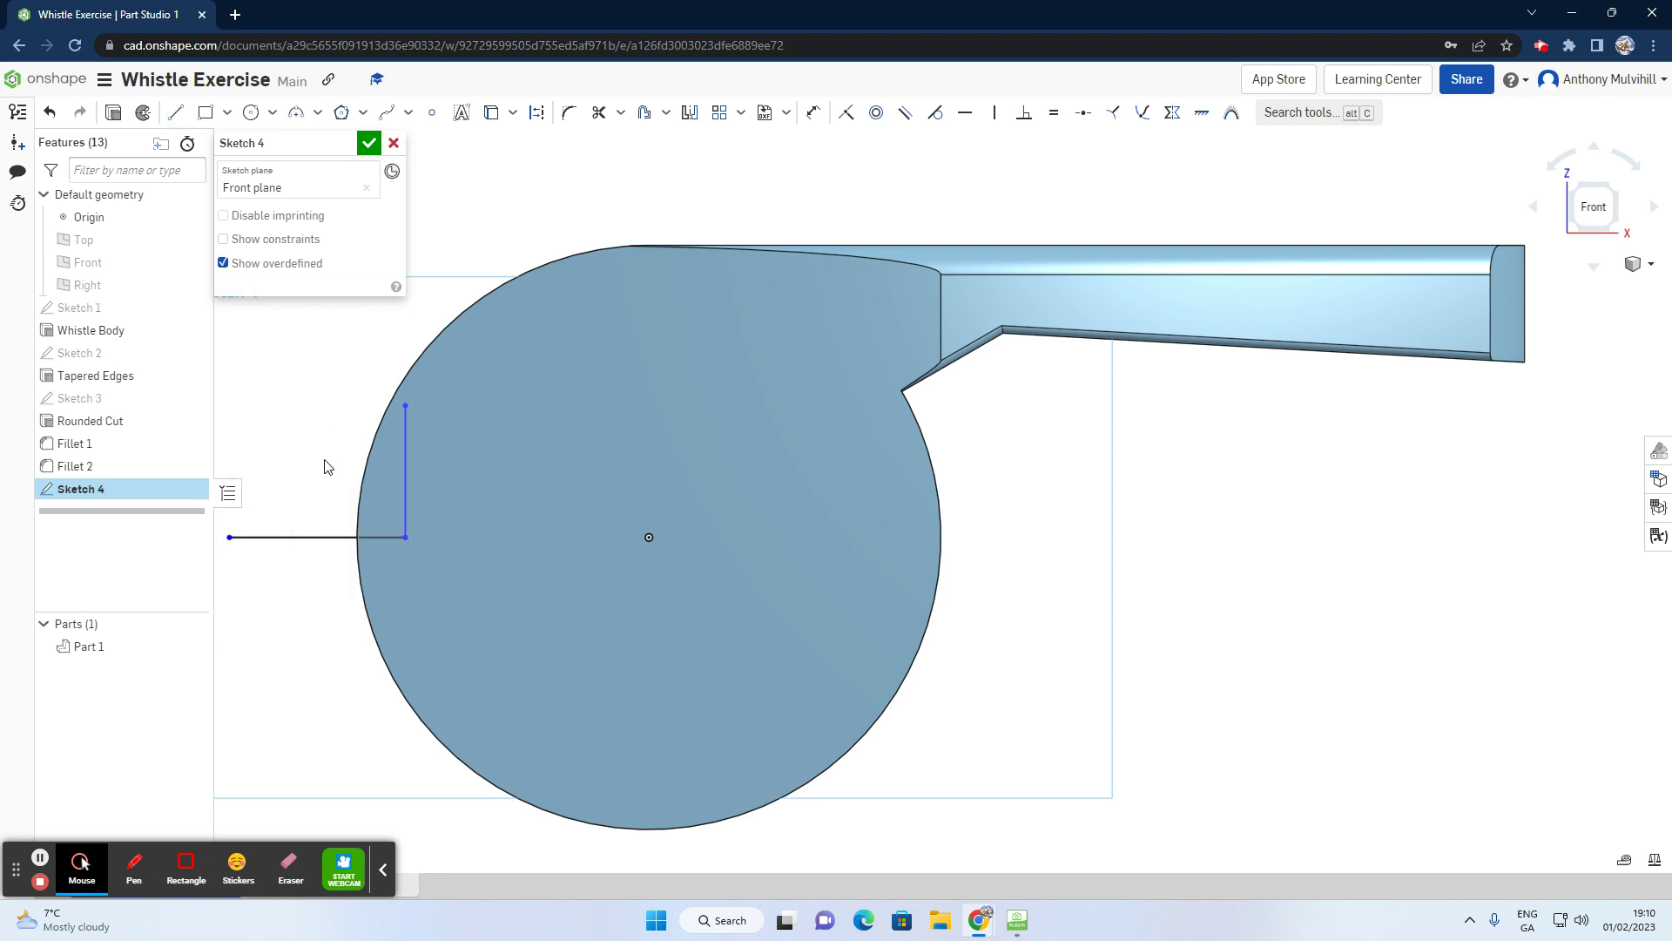
# Step: Sketch a circle about 2.9 mm in diameter centred on the horizontal line and passing through its outer endpoint
pyautogui.click(250, 113)
pyautogui.click(271, 538)
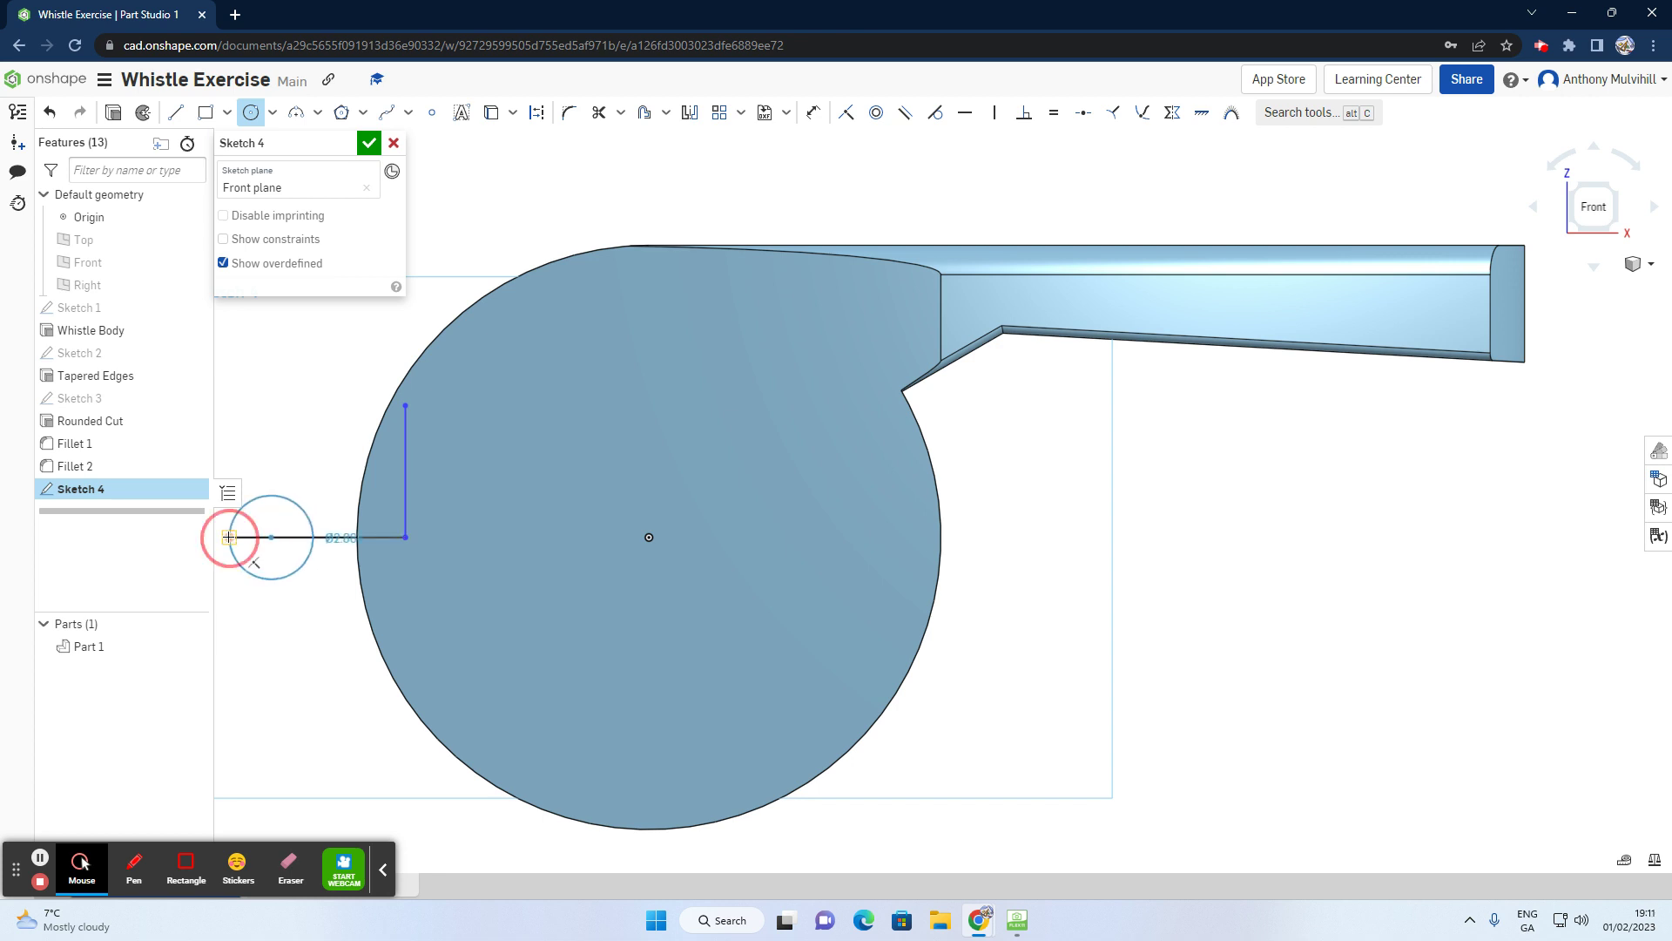
pyautogui.click(229, 538)
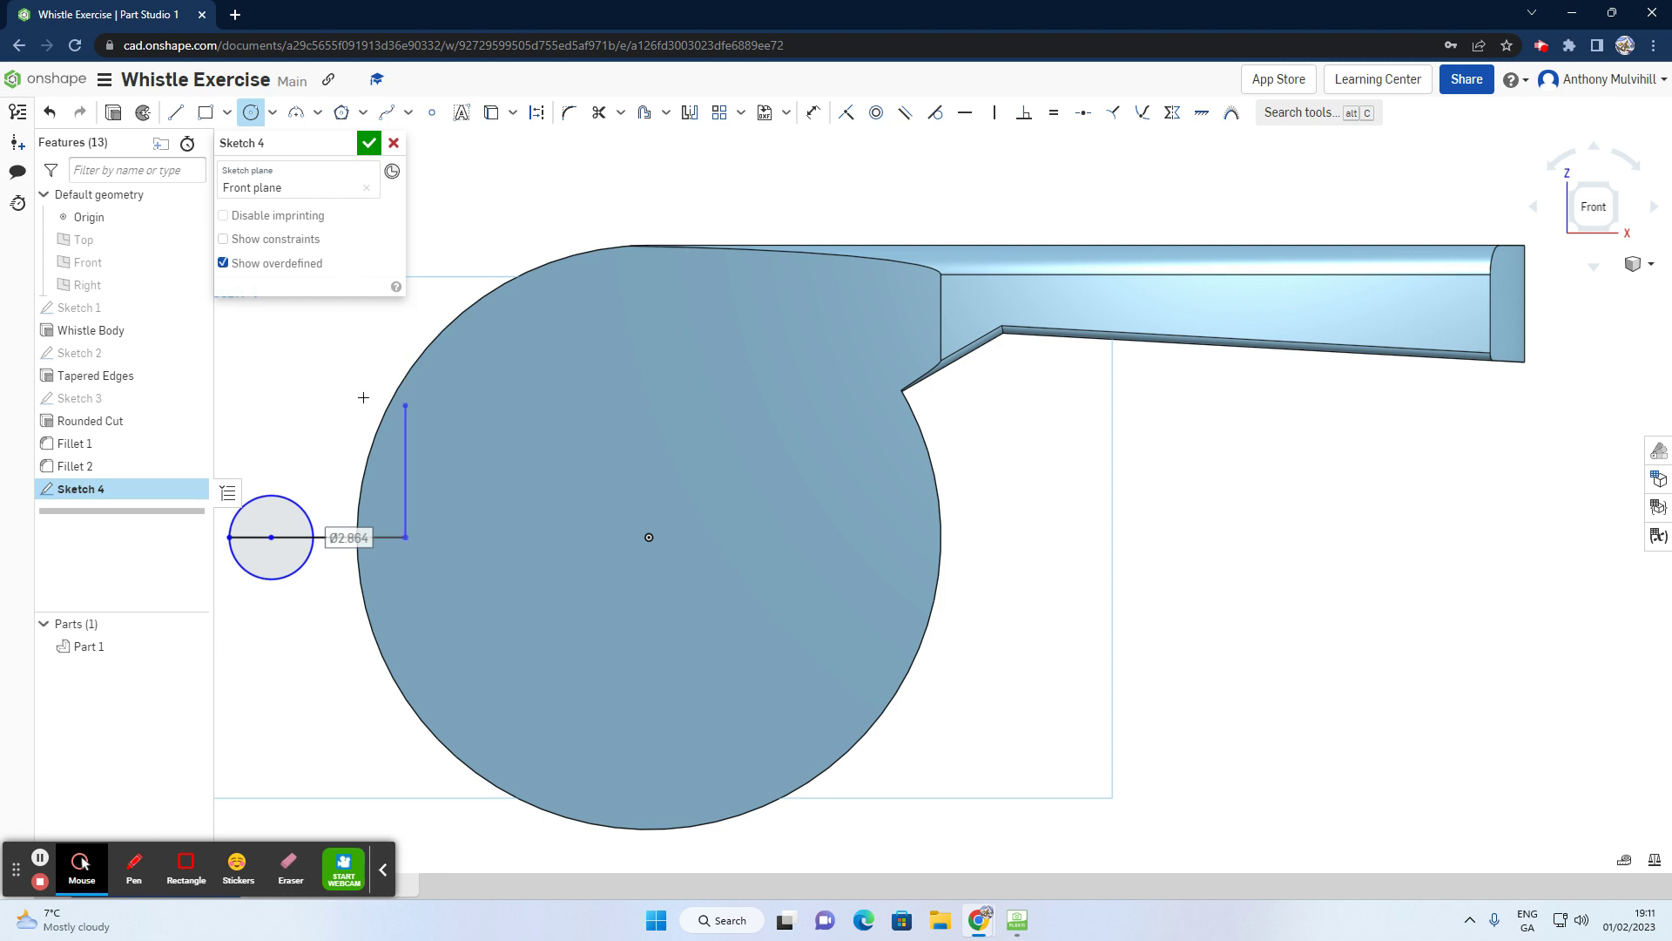
pyautogui.click(251, 112)
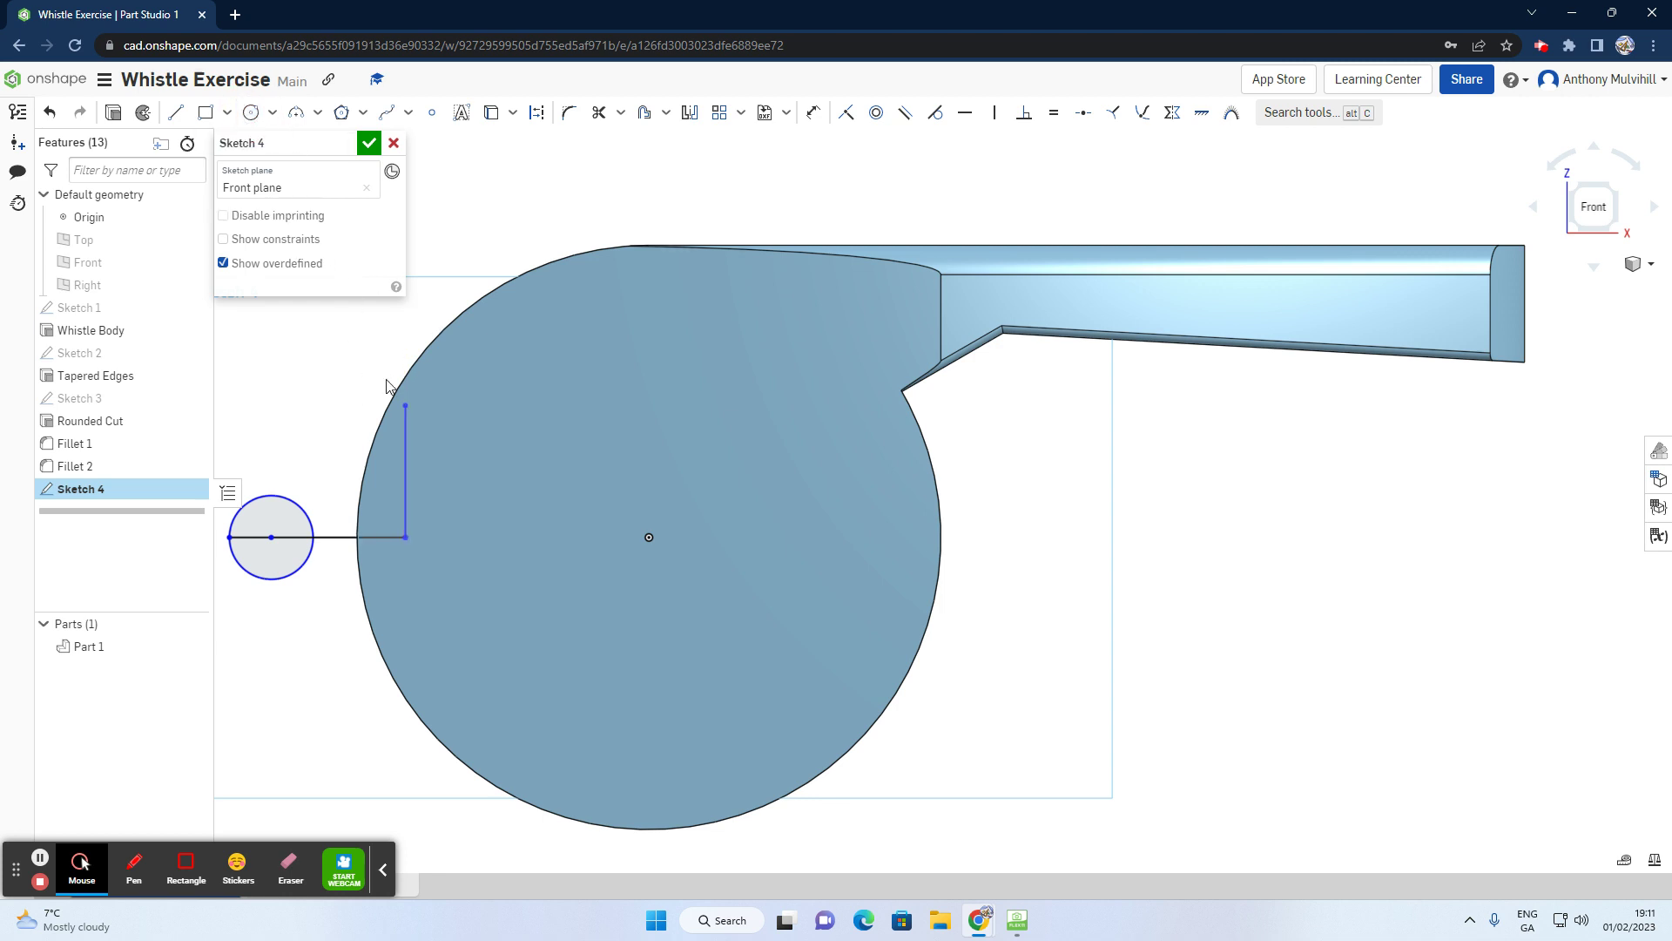
# Step: Try to make the vertical line itself coincident with the circular edge of the whistle body
pyautogui.click(406, 458)
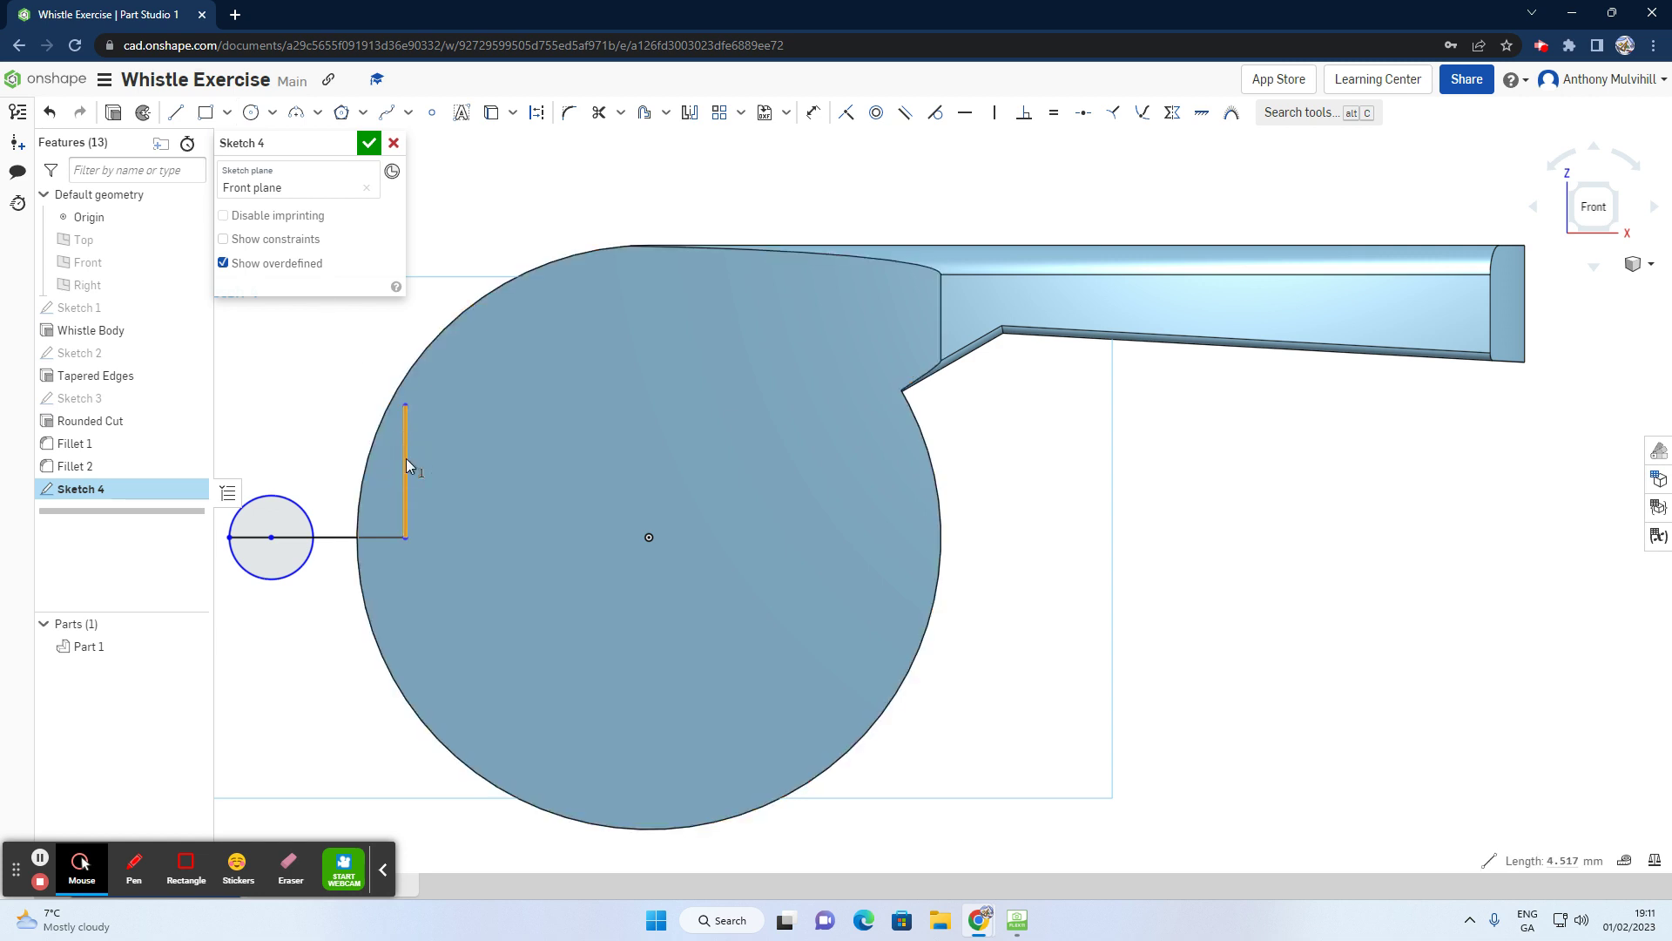
pyautogui.click(849, 117)
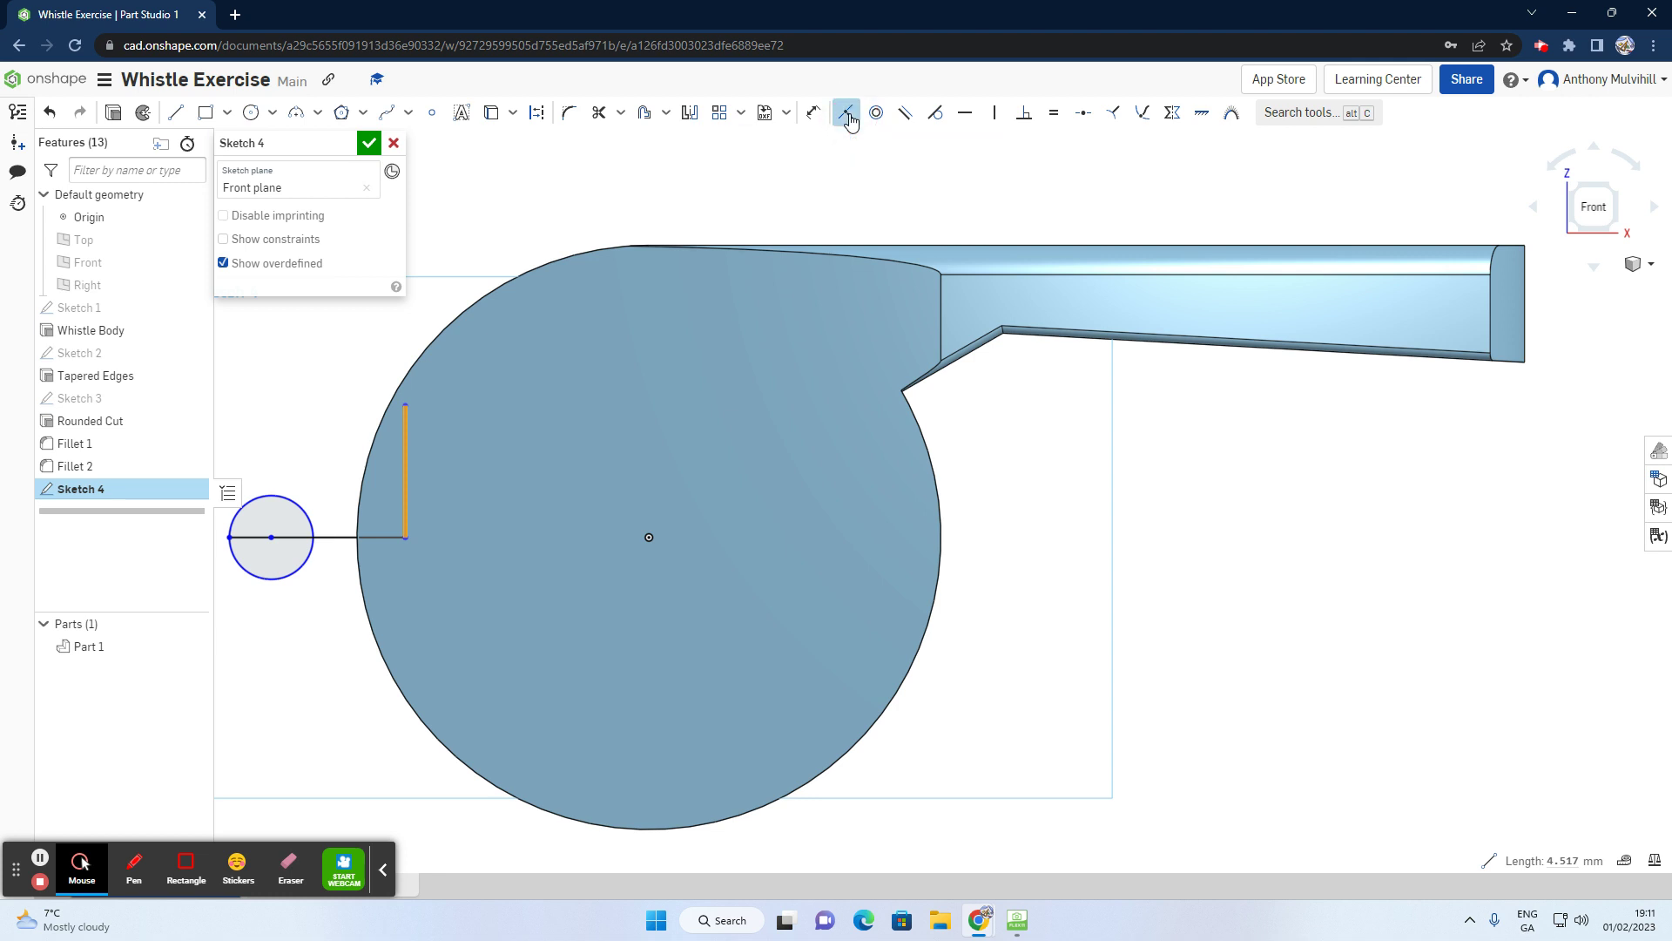
pyautogui.click(409, 375)
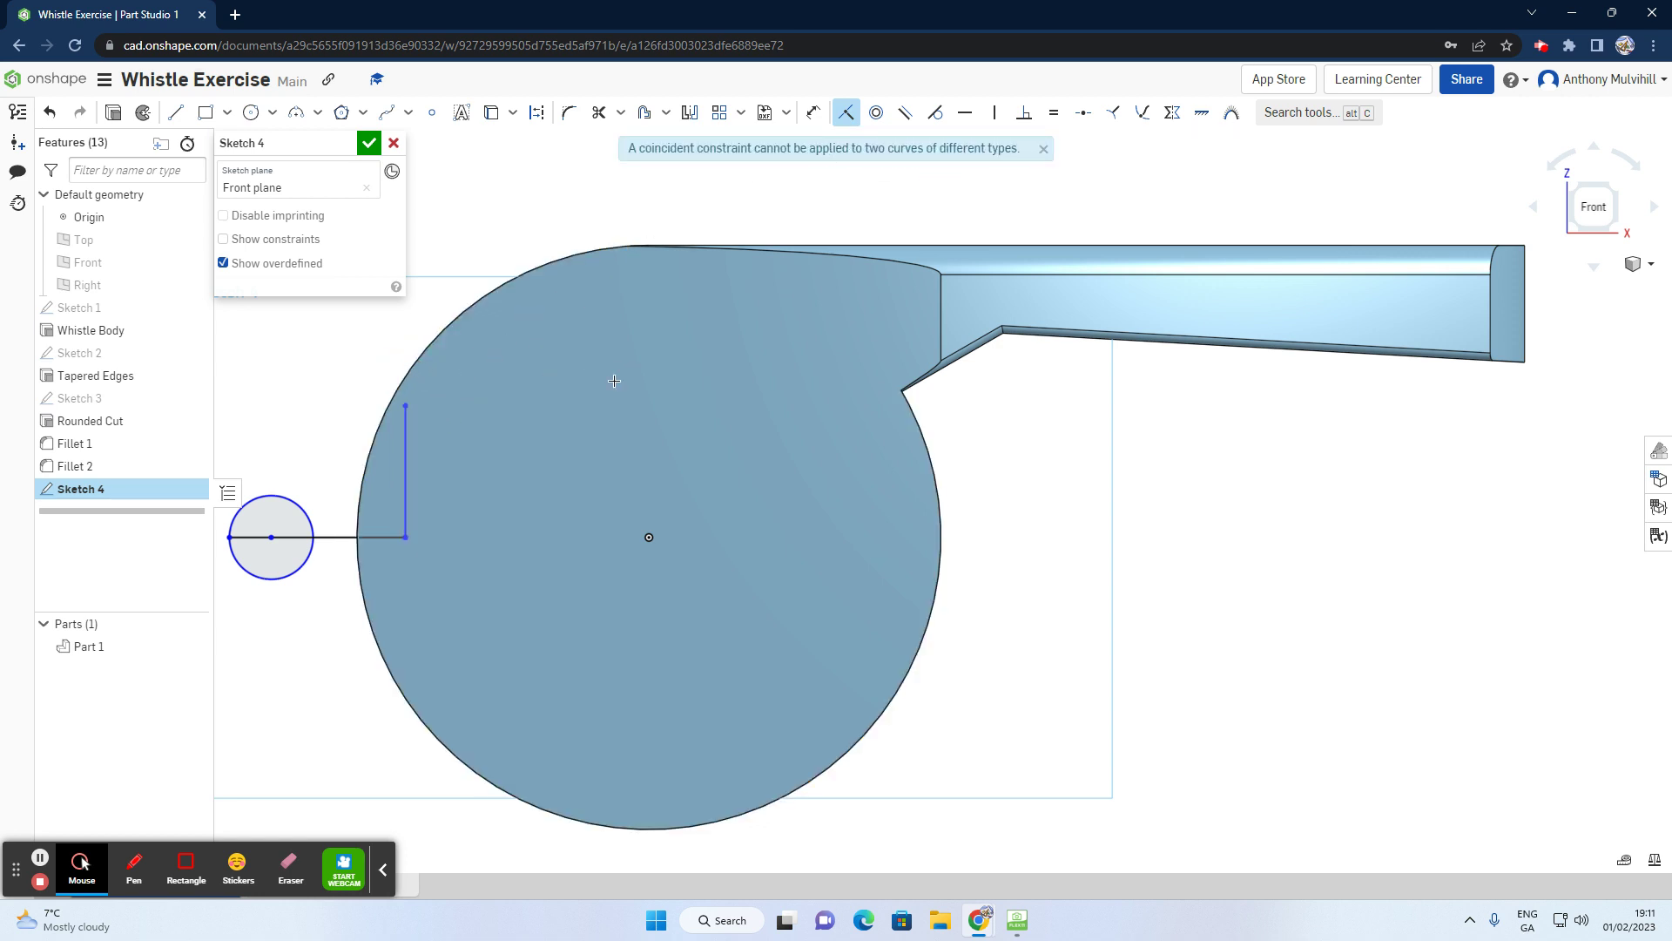
pyautogui.click(405, 462)
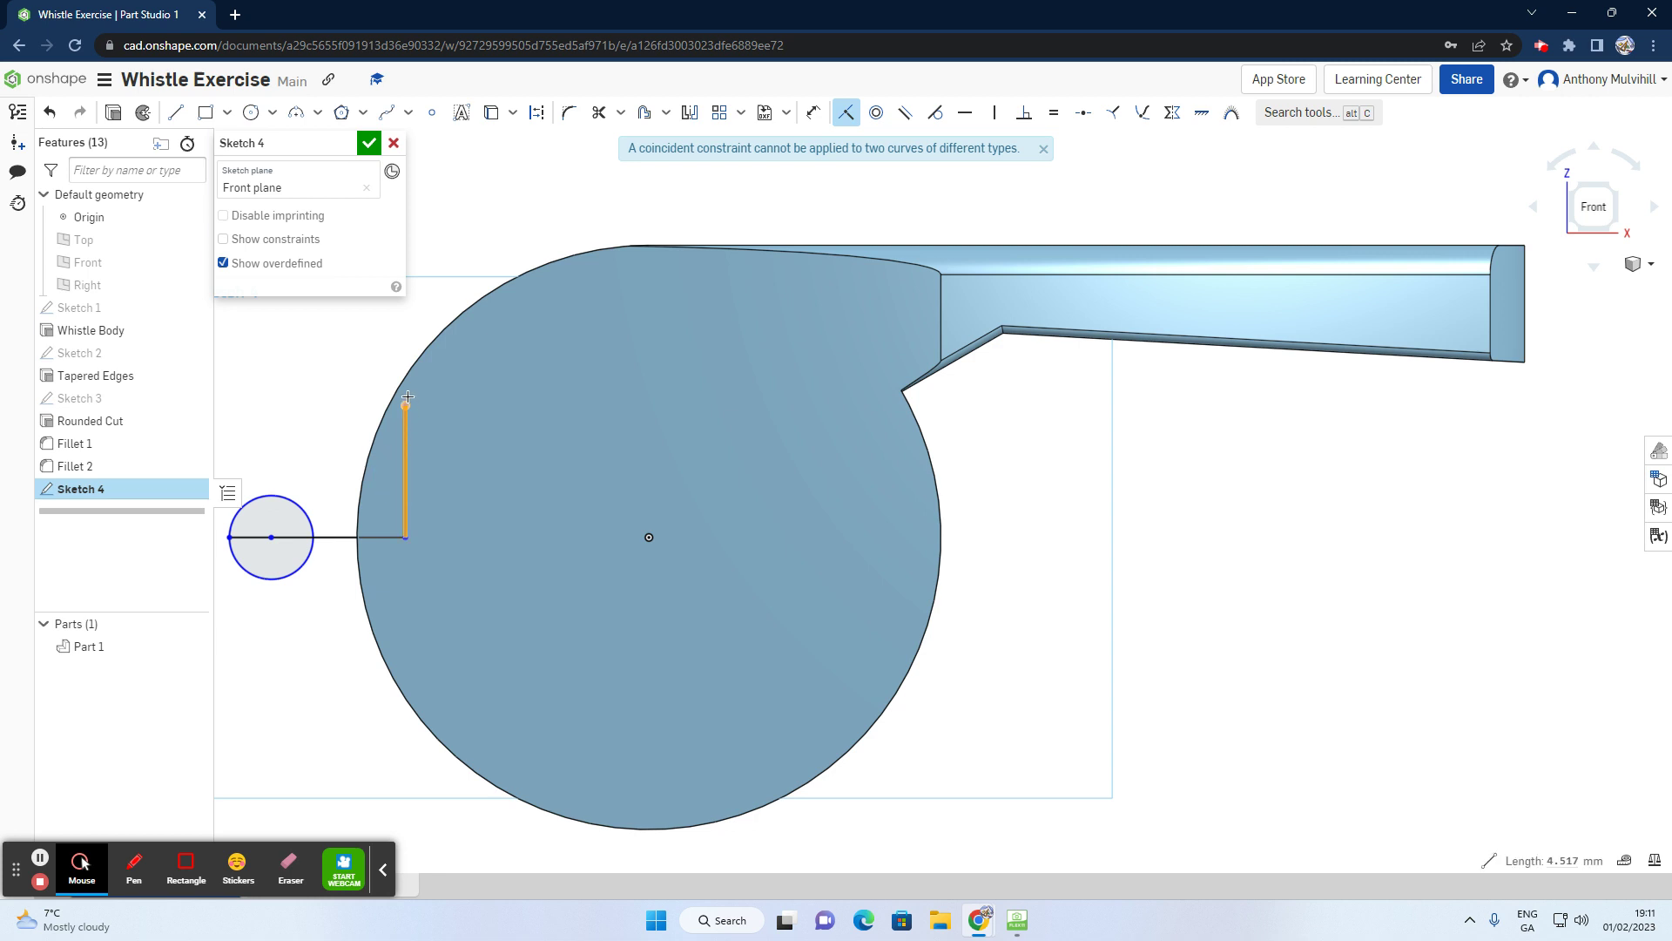
pyautogui.rightClick(405, 385)
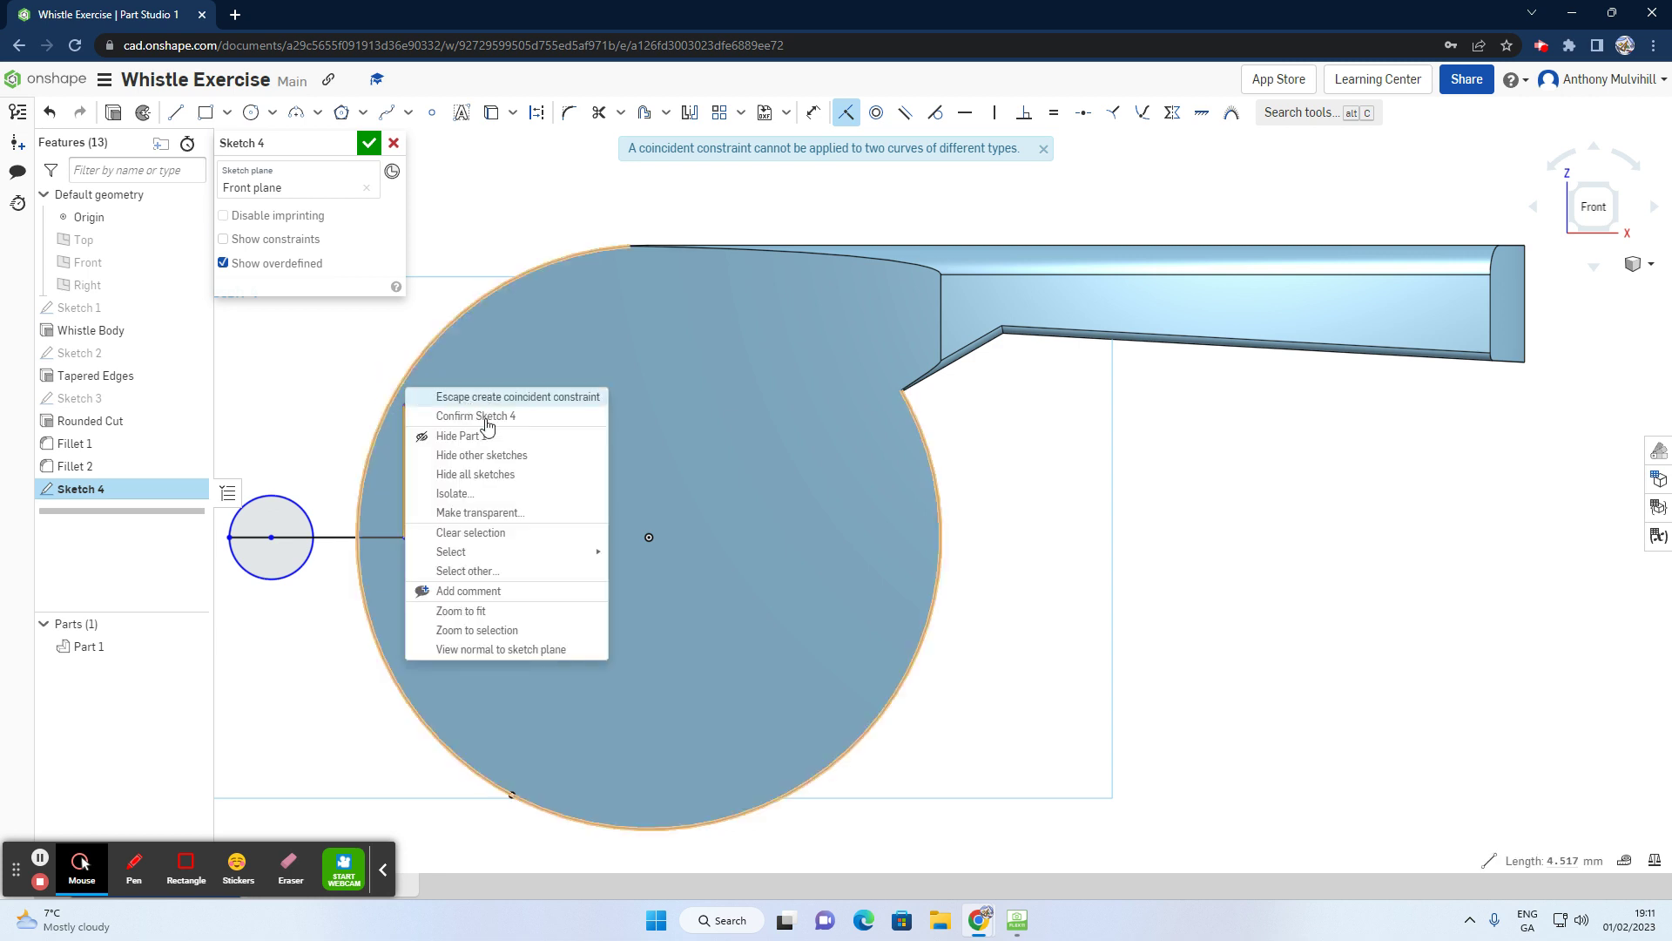
pyautogui.click(503, 344)
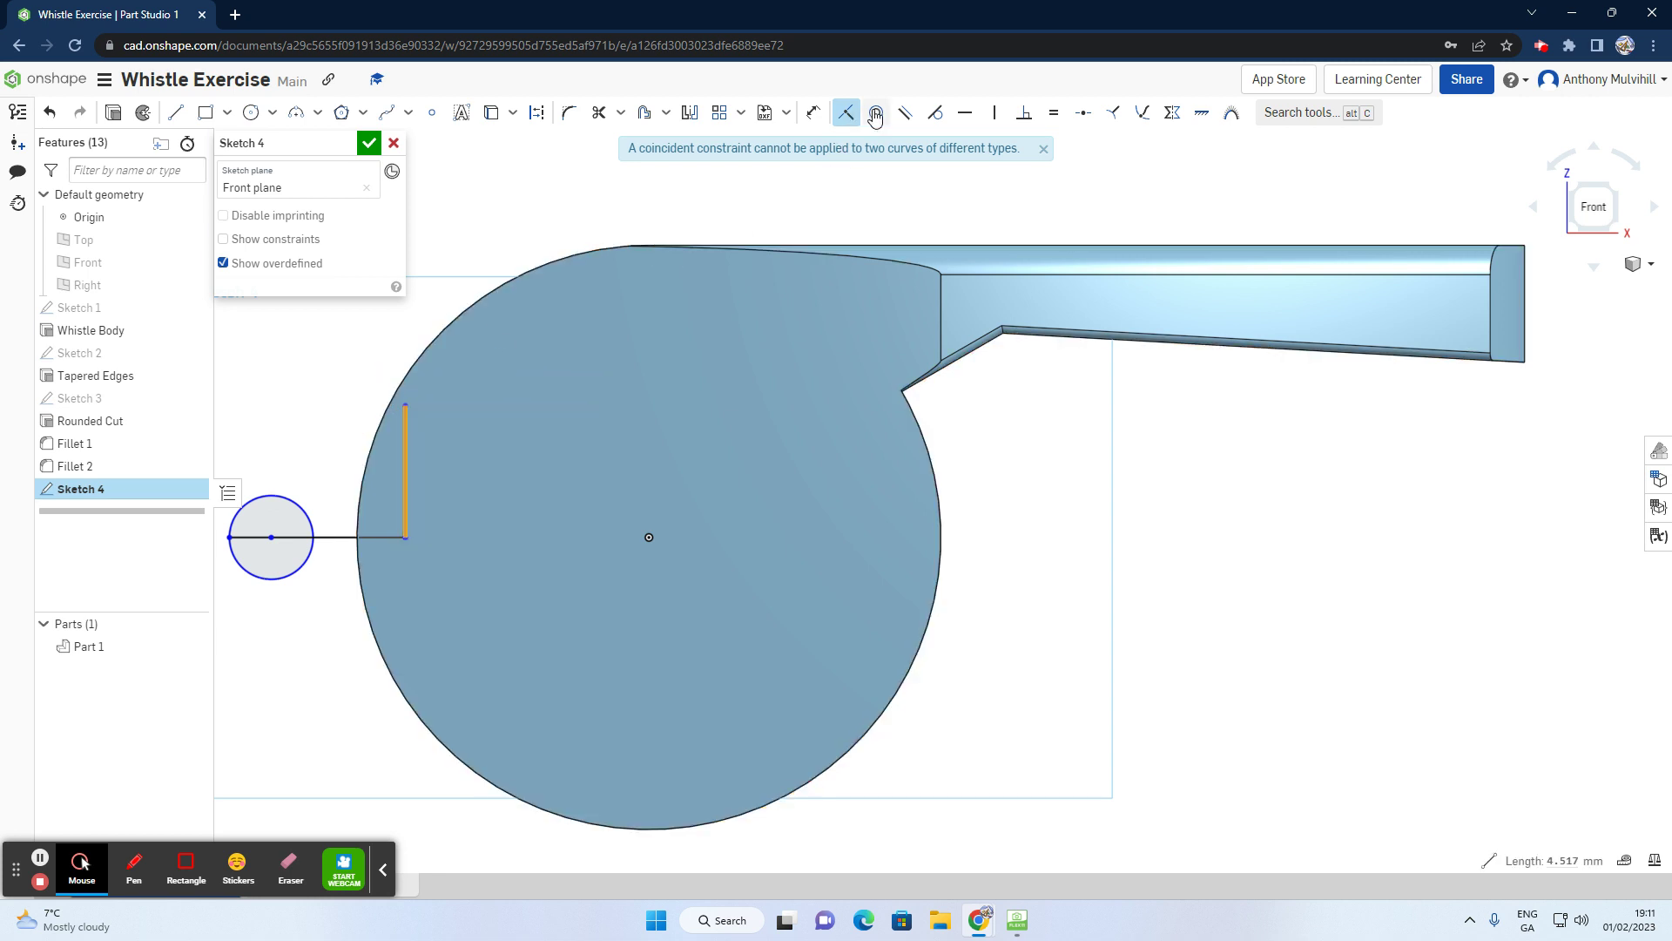
pyautogui.press('Escape')
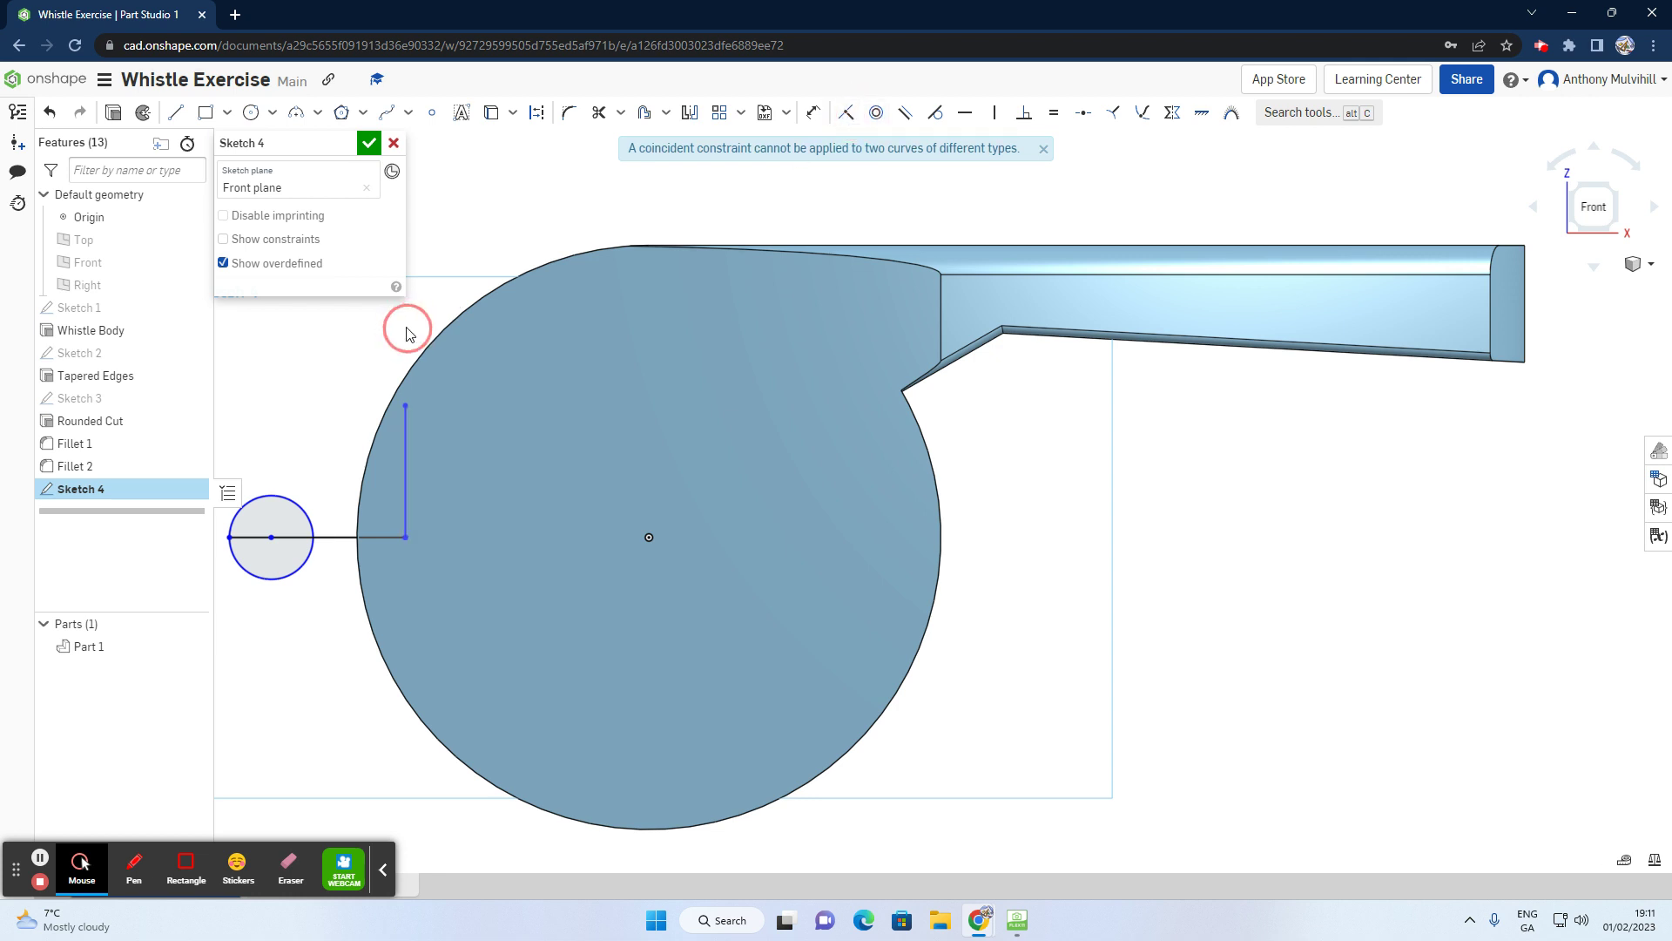
pyautogui.click(404, 493)
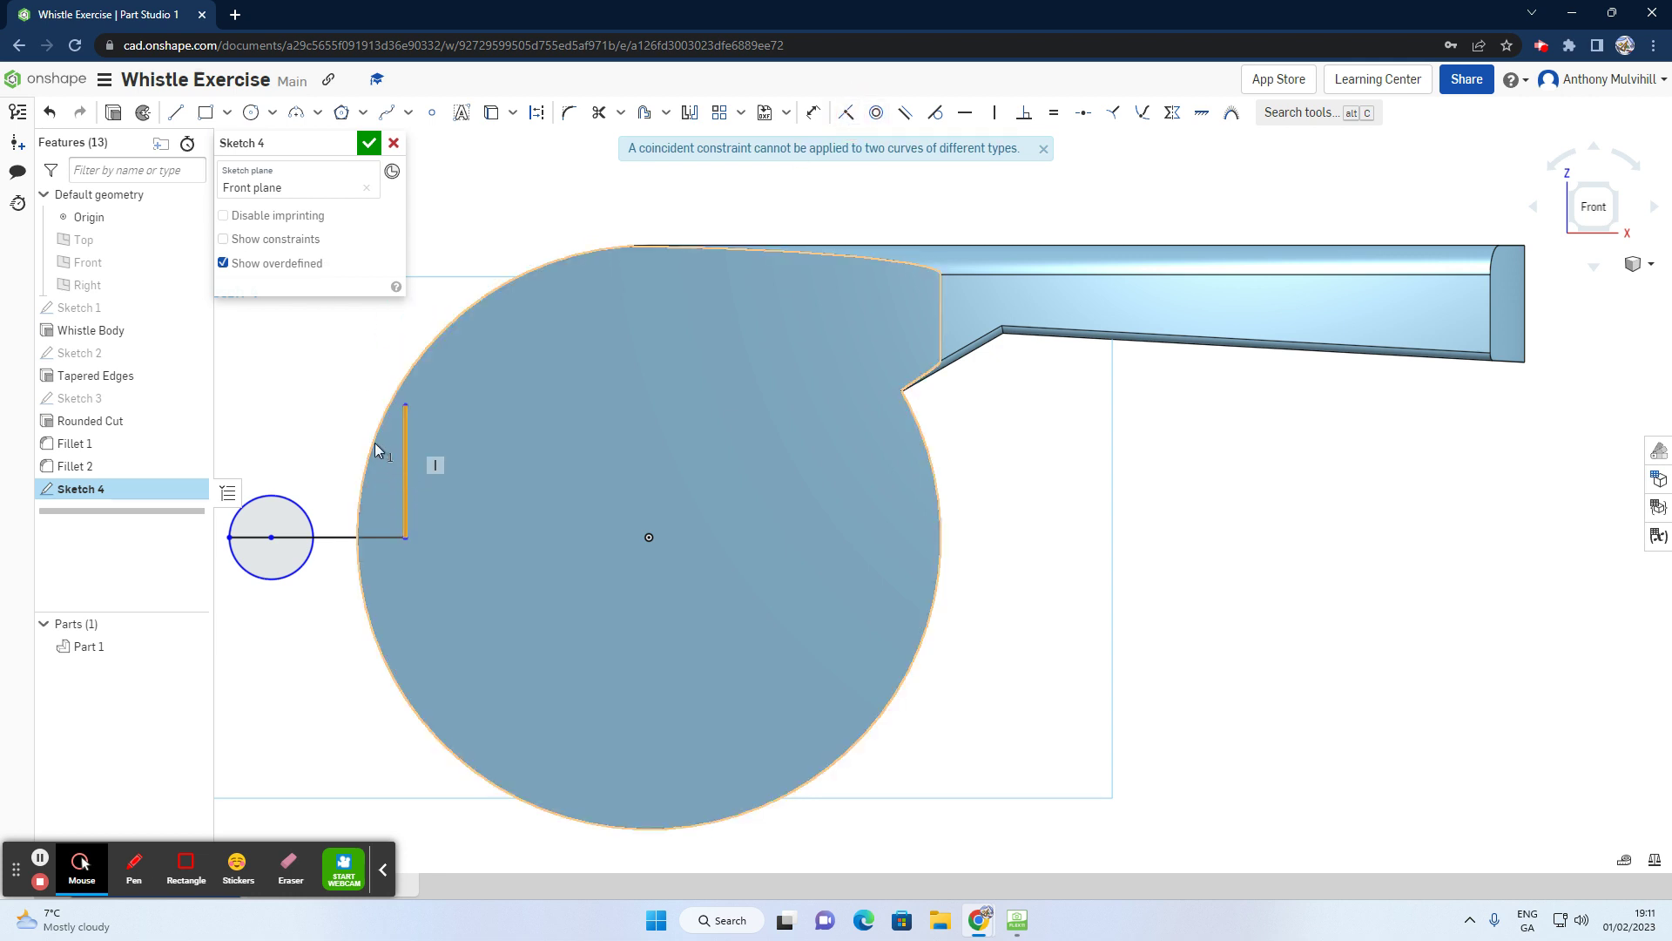
pyautogui.rightClick(376, 447)
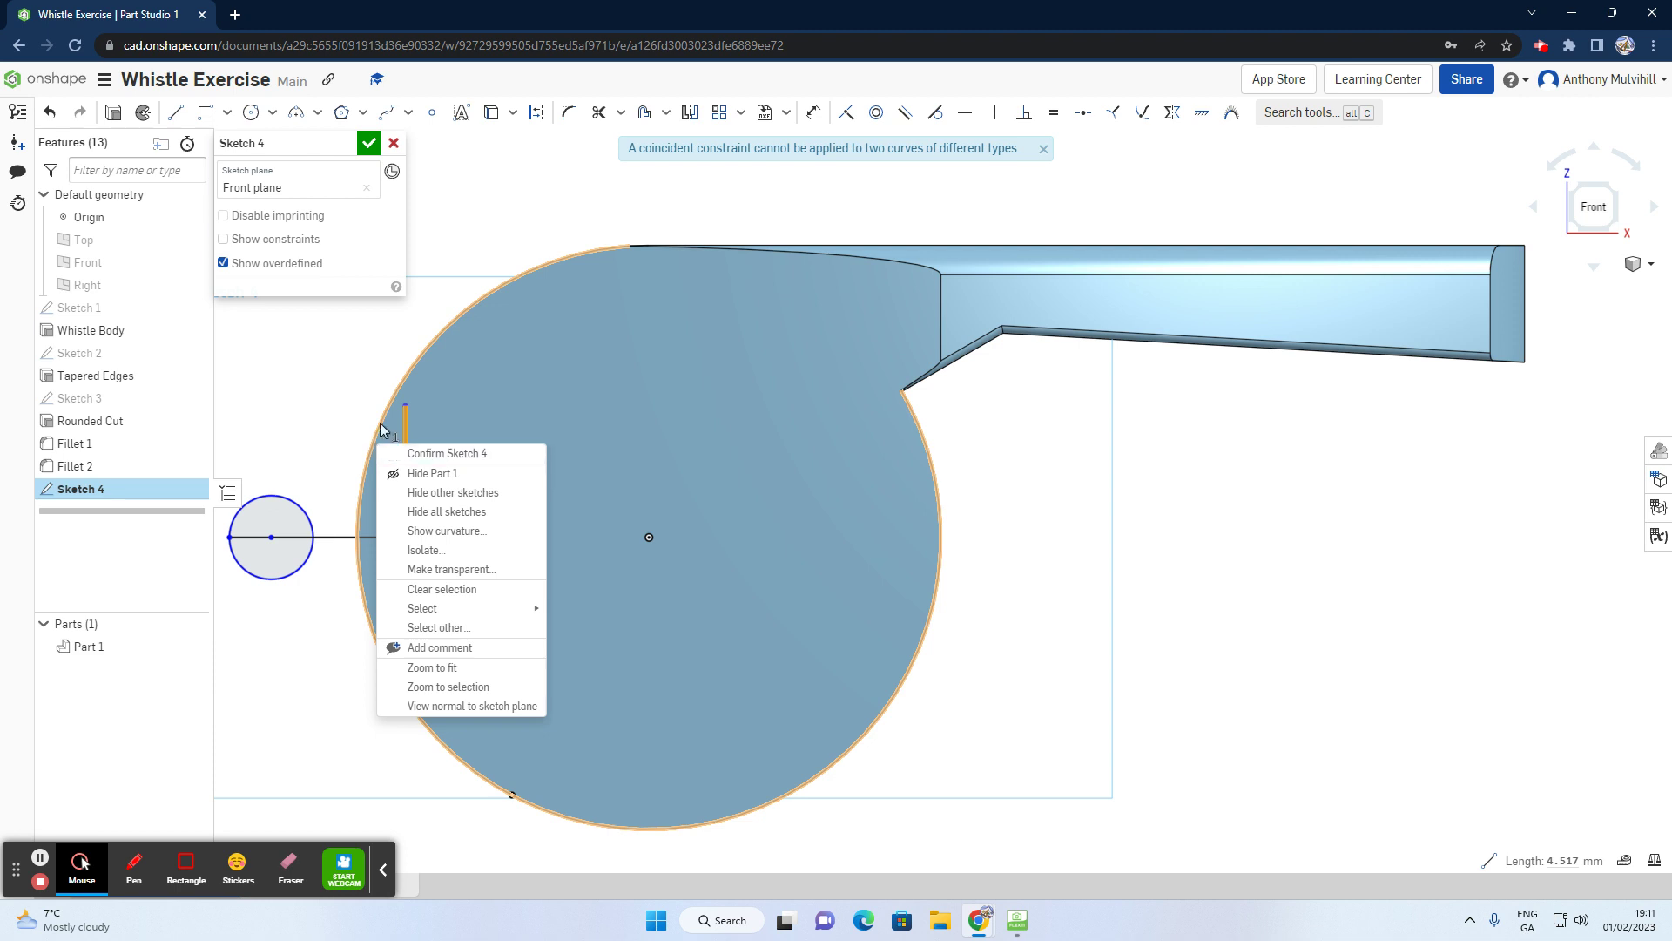
pyautogui.click(377, 392)
pyautogui.click(374, 381)
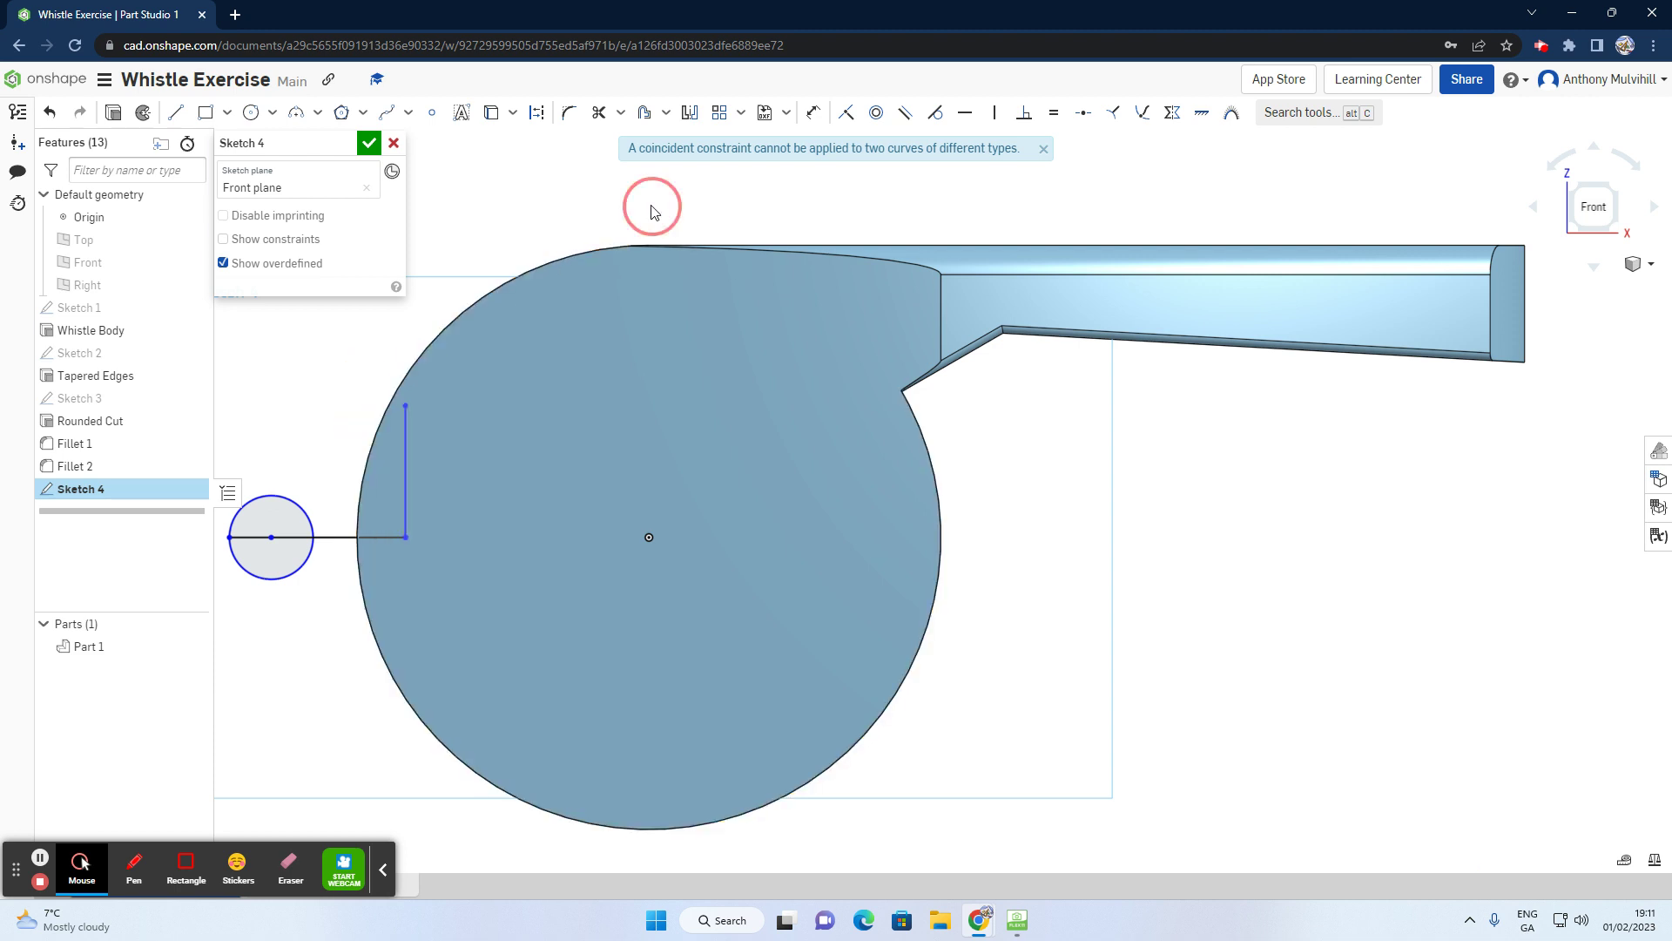
pyautogui.click(1043, 149)
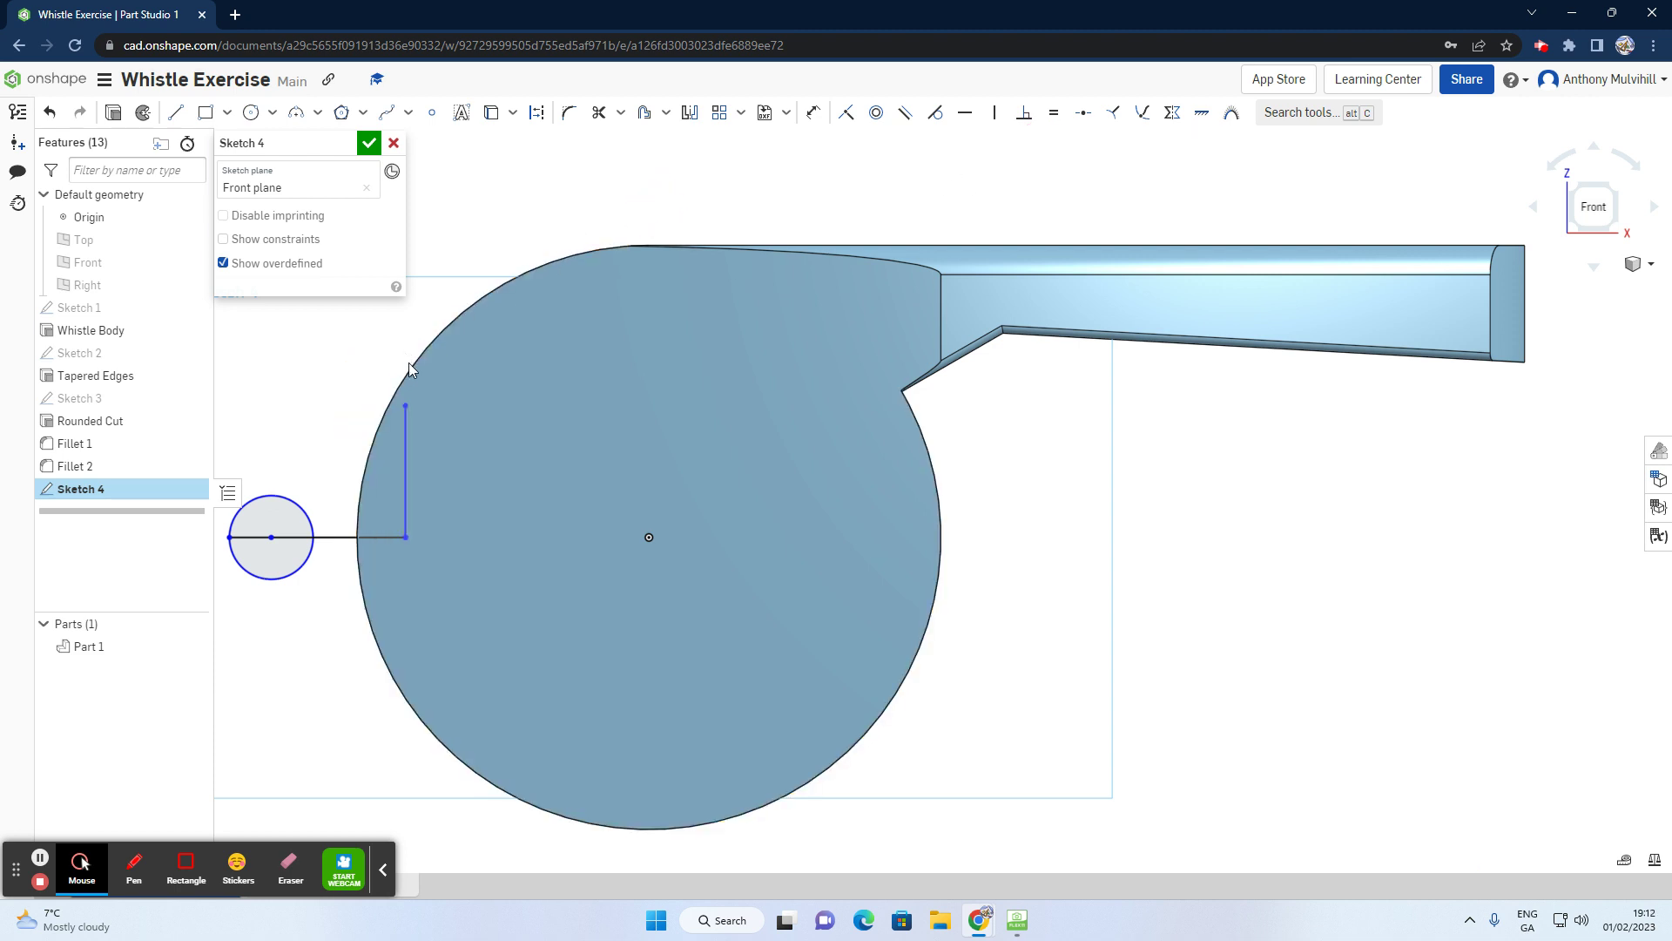
# Step: Apply a coincident constraint between the body's circular edge and the vertical line's upper endpoint, and undo it
pyautogui.click(410, 362)
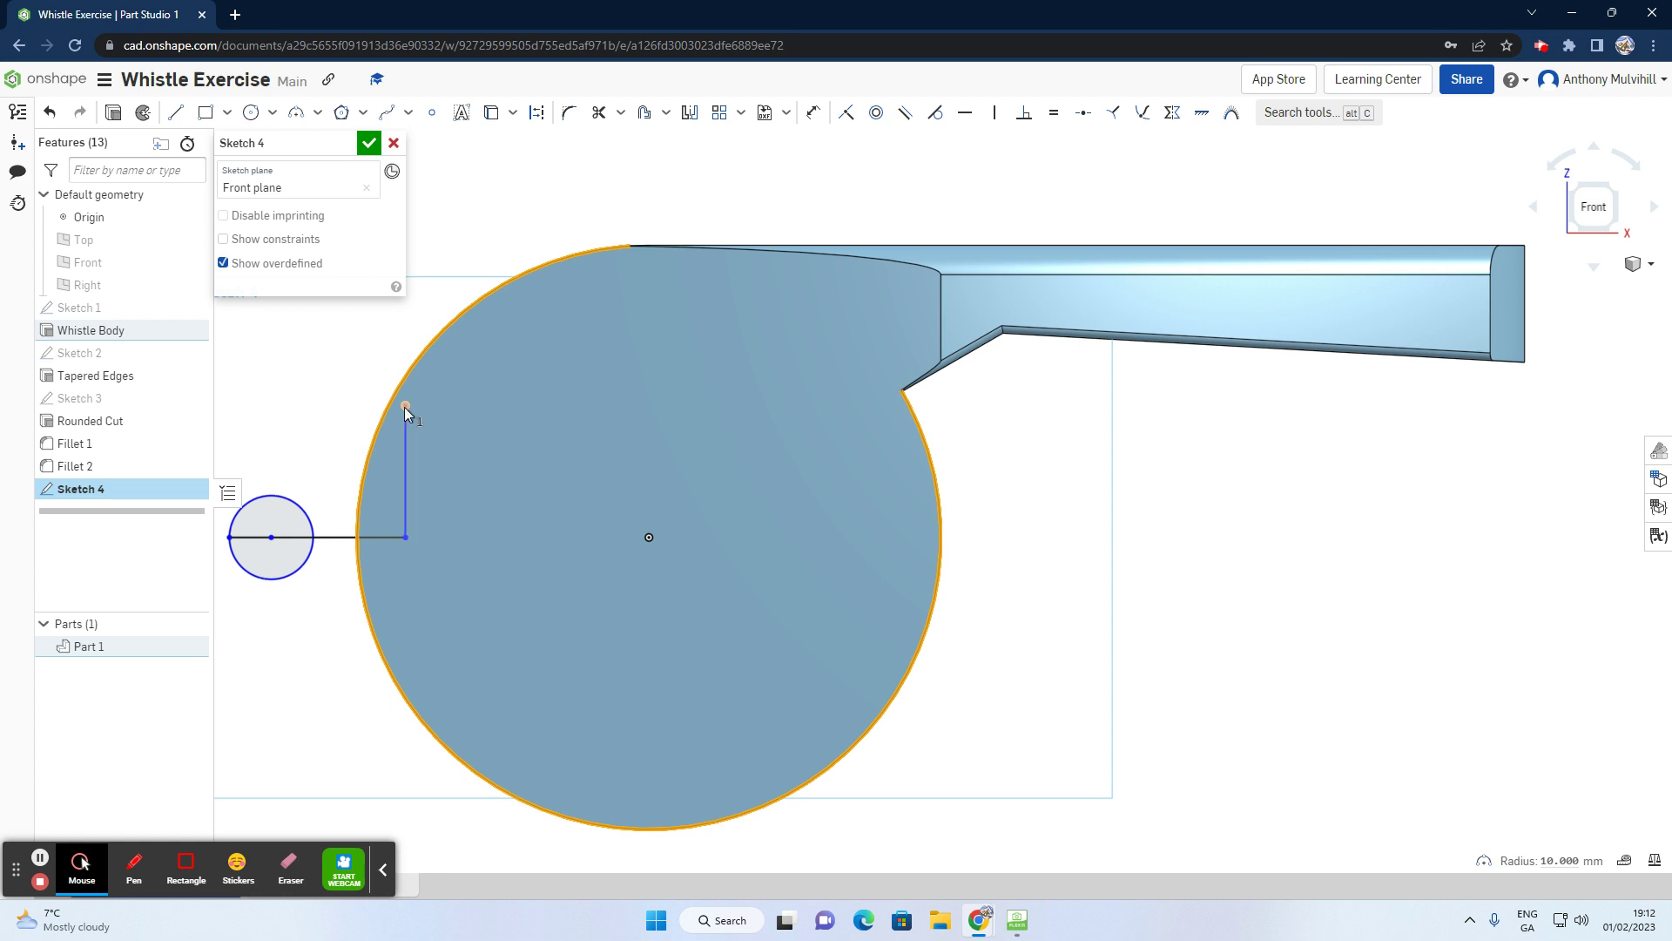
pyautogui.rightClick(404, 406)
pyautogui.click(614, 248)
pyautogui.click(404, 405)
pyautogui.click(847, 114)
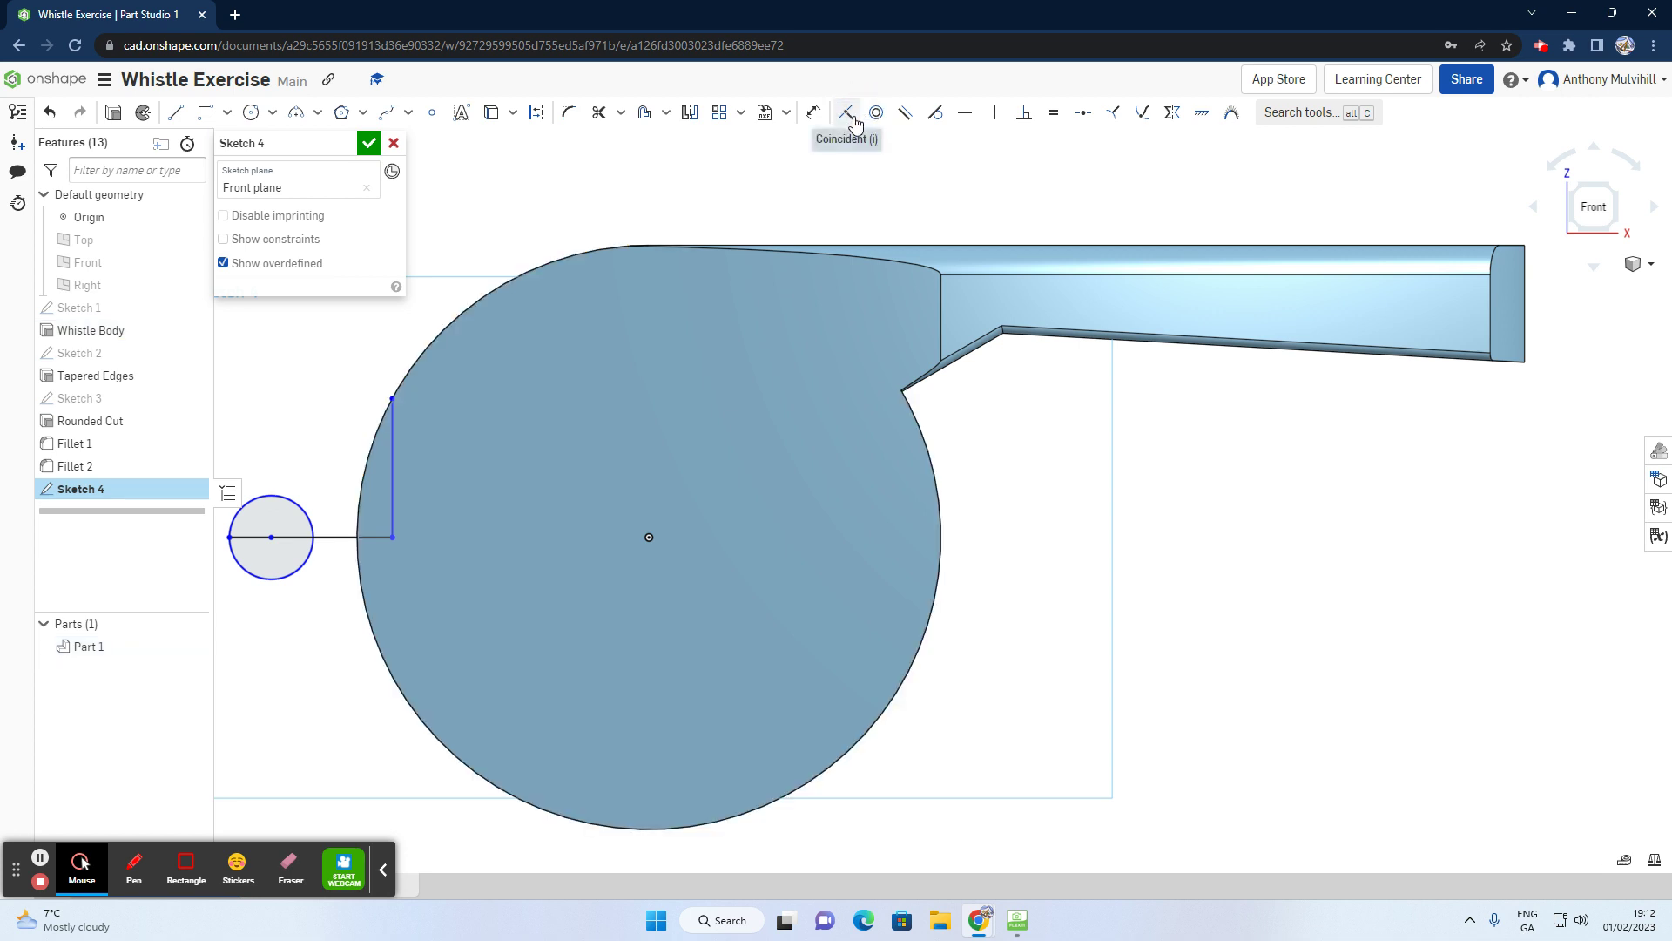
pyautogui.hotkey('ctrl', 'z')
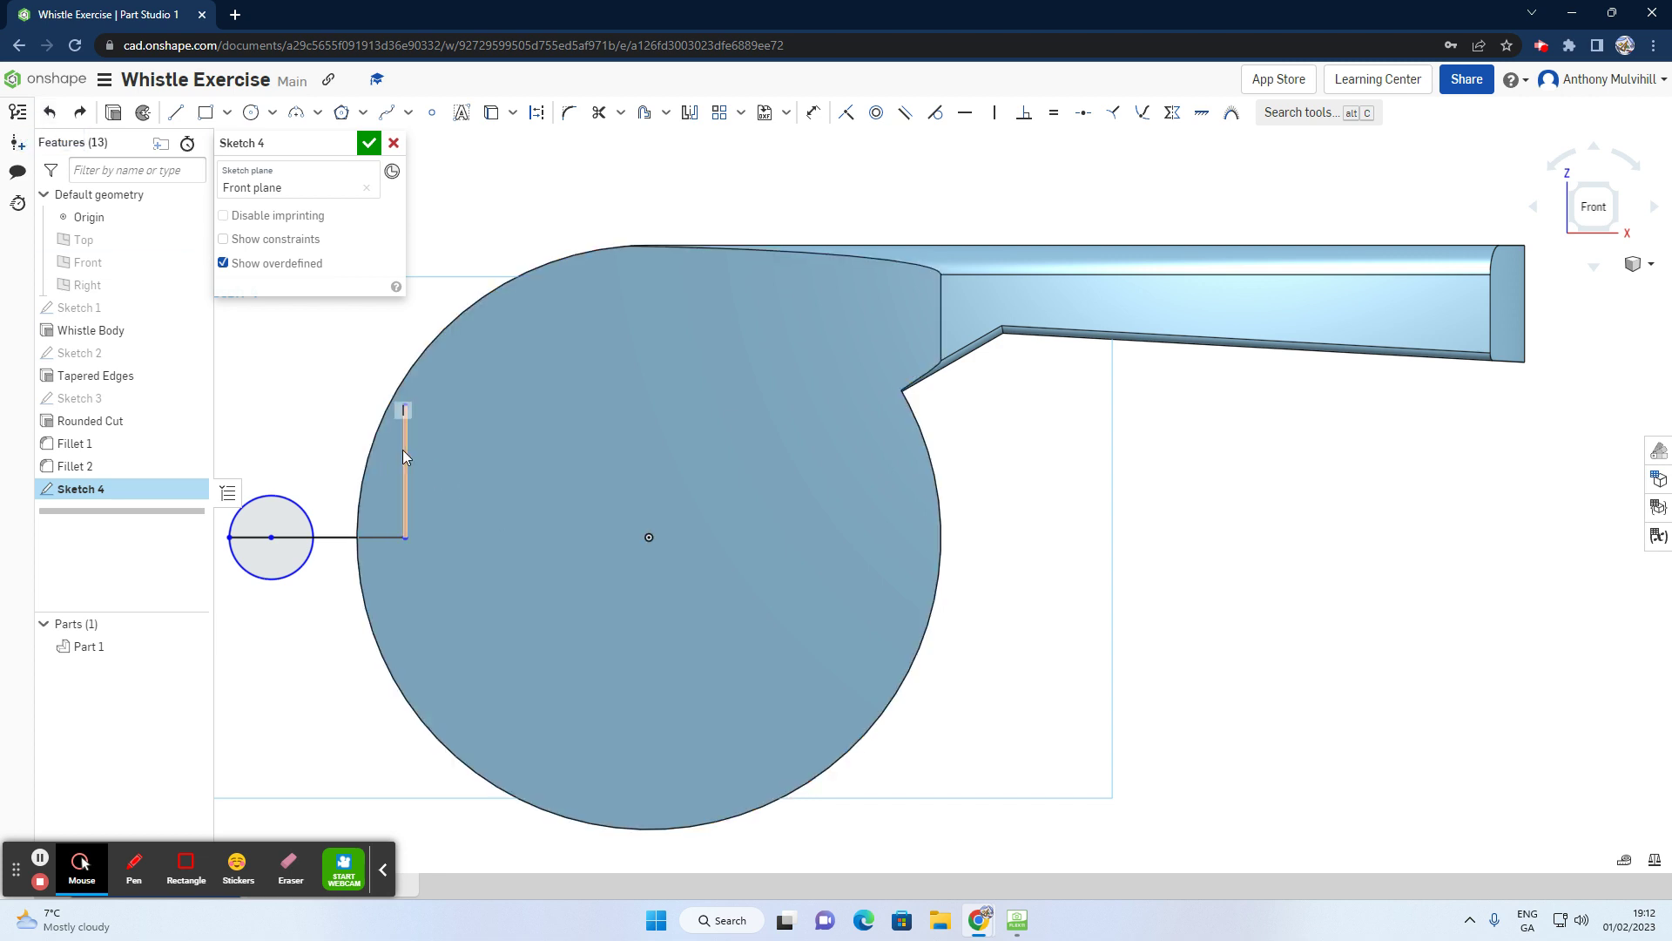
# Step: Make the upper endpoint of the vertical line coincident with the circular edge of the whistle body
pyautogui.click(406, 405)
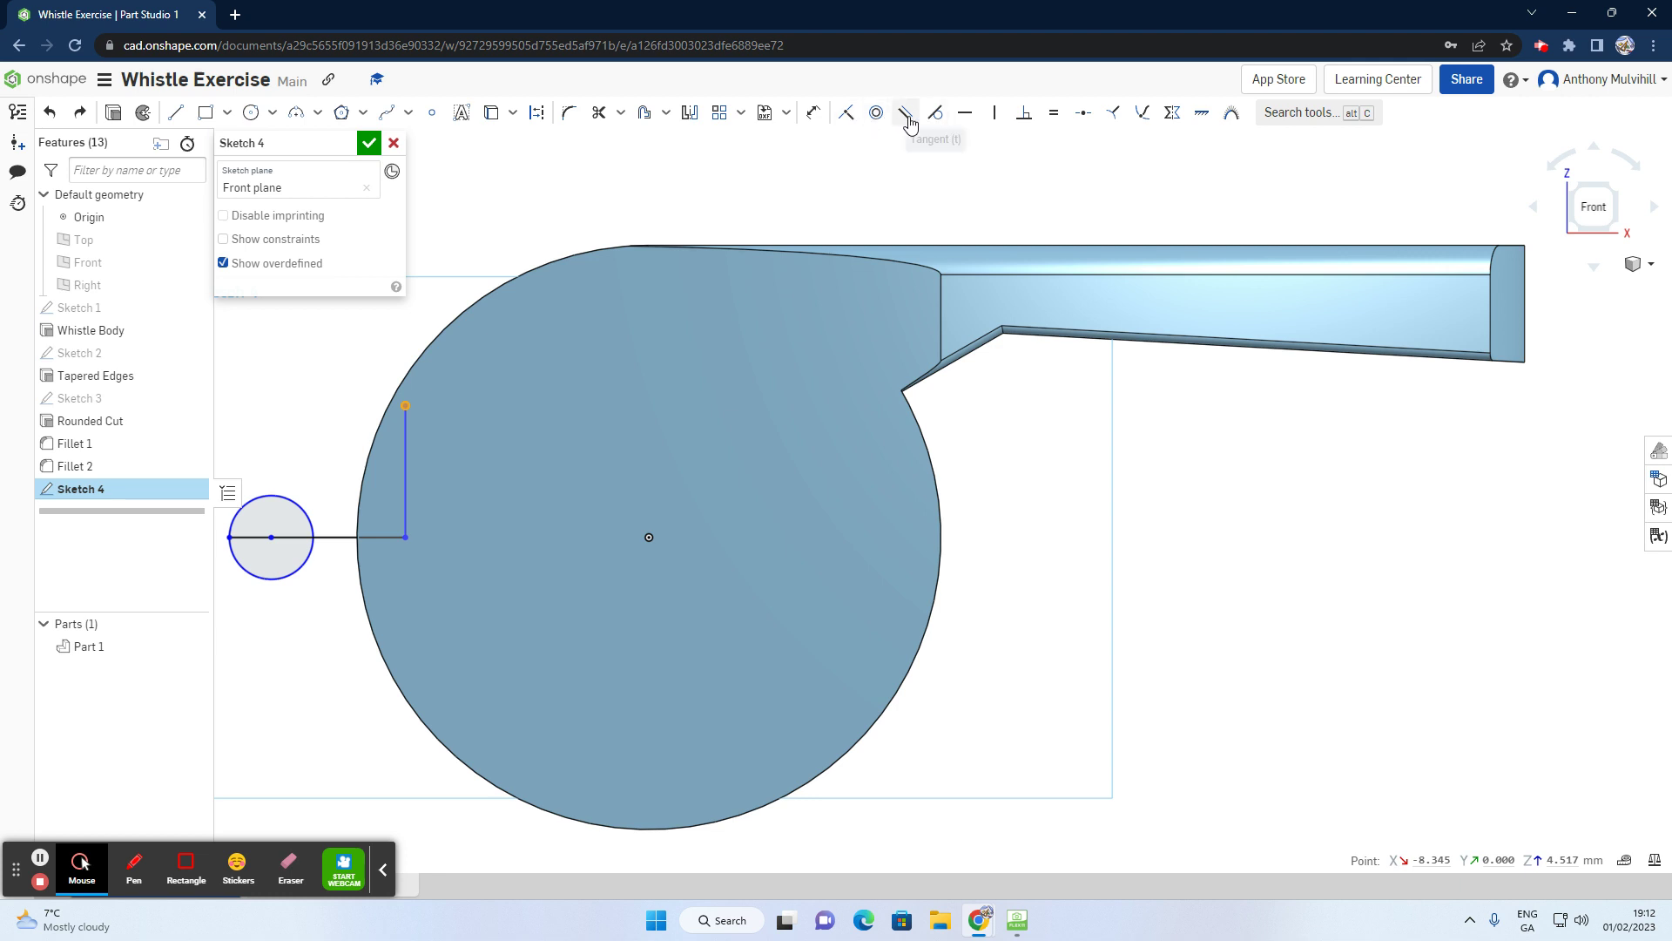
pyautogui.click(844, 120)
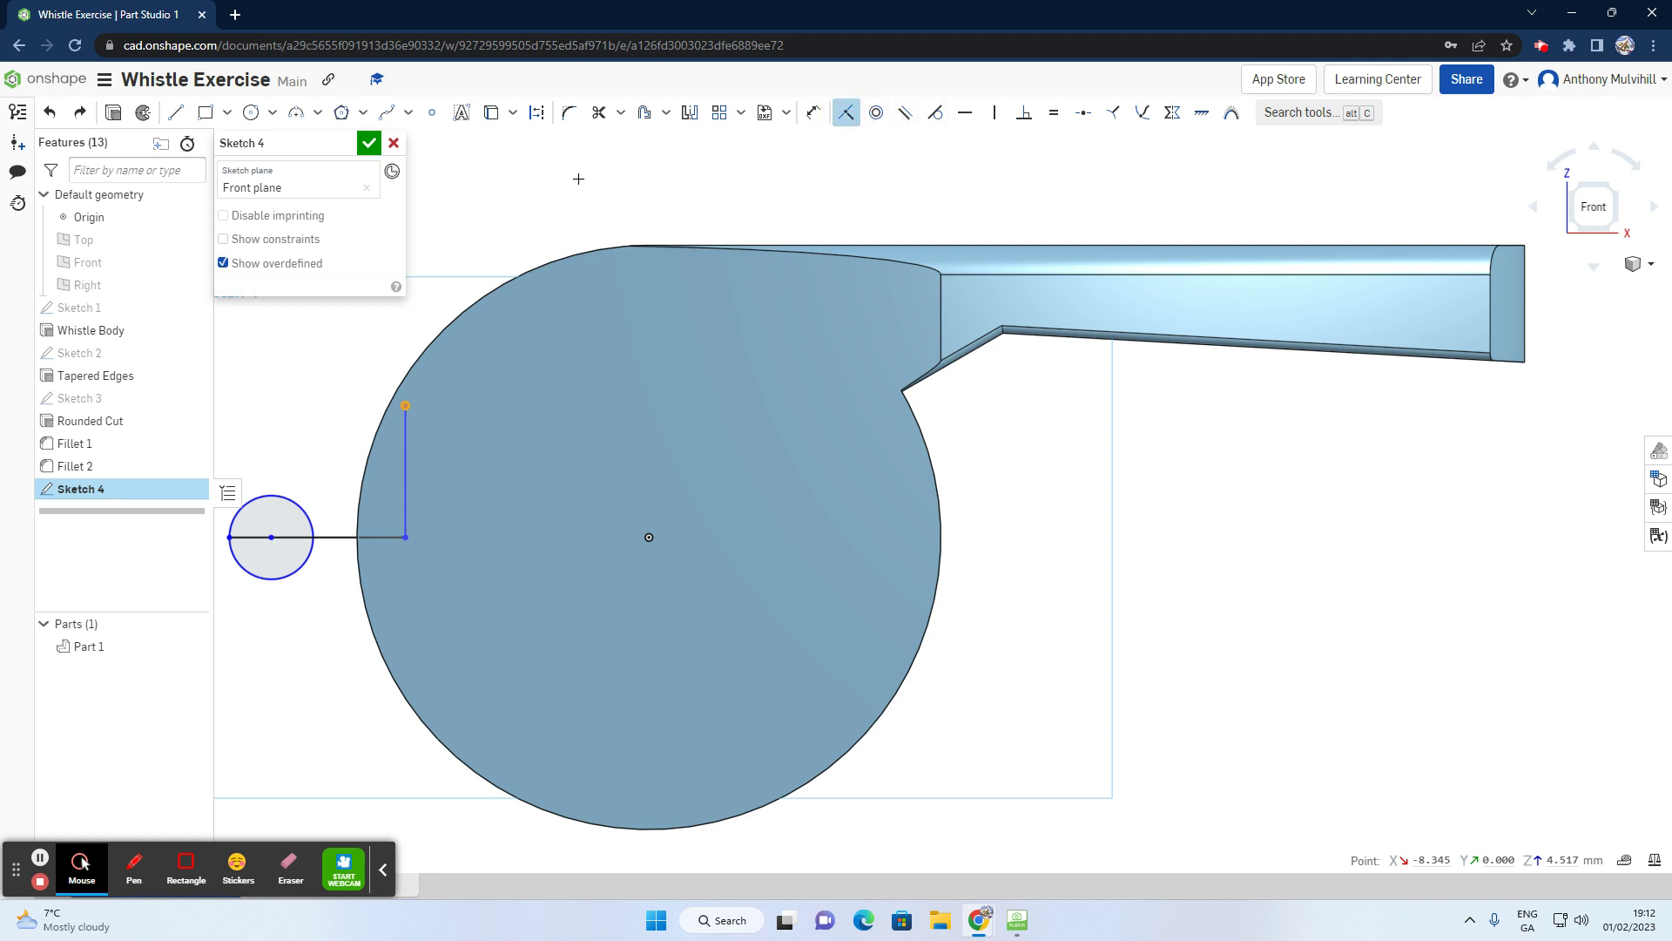
pyautogui.click(415, 366)
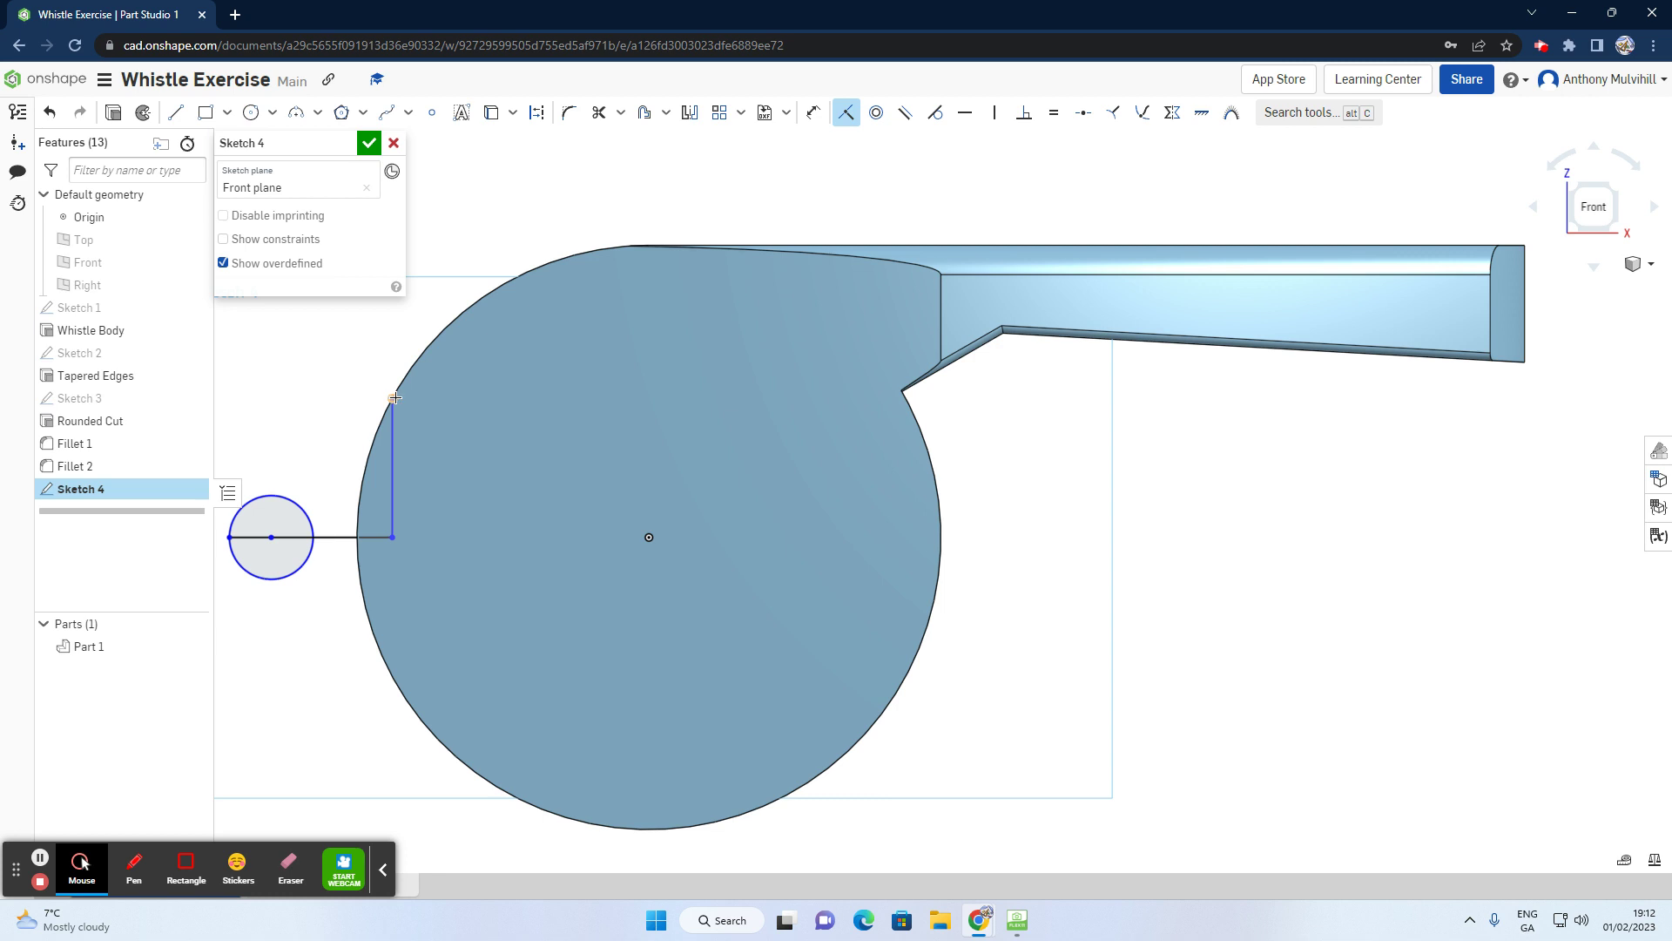
# Step: Undo the coincident constraint and reapply it between the vertical line's upper endpoint and the whistle body's circular edge
pyautogui.hotkey('ctrl', 'z')
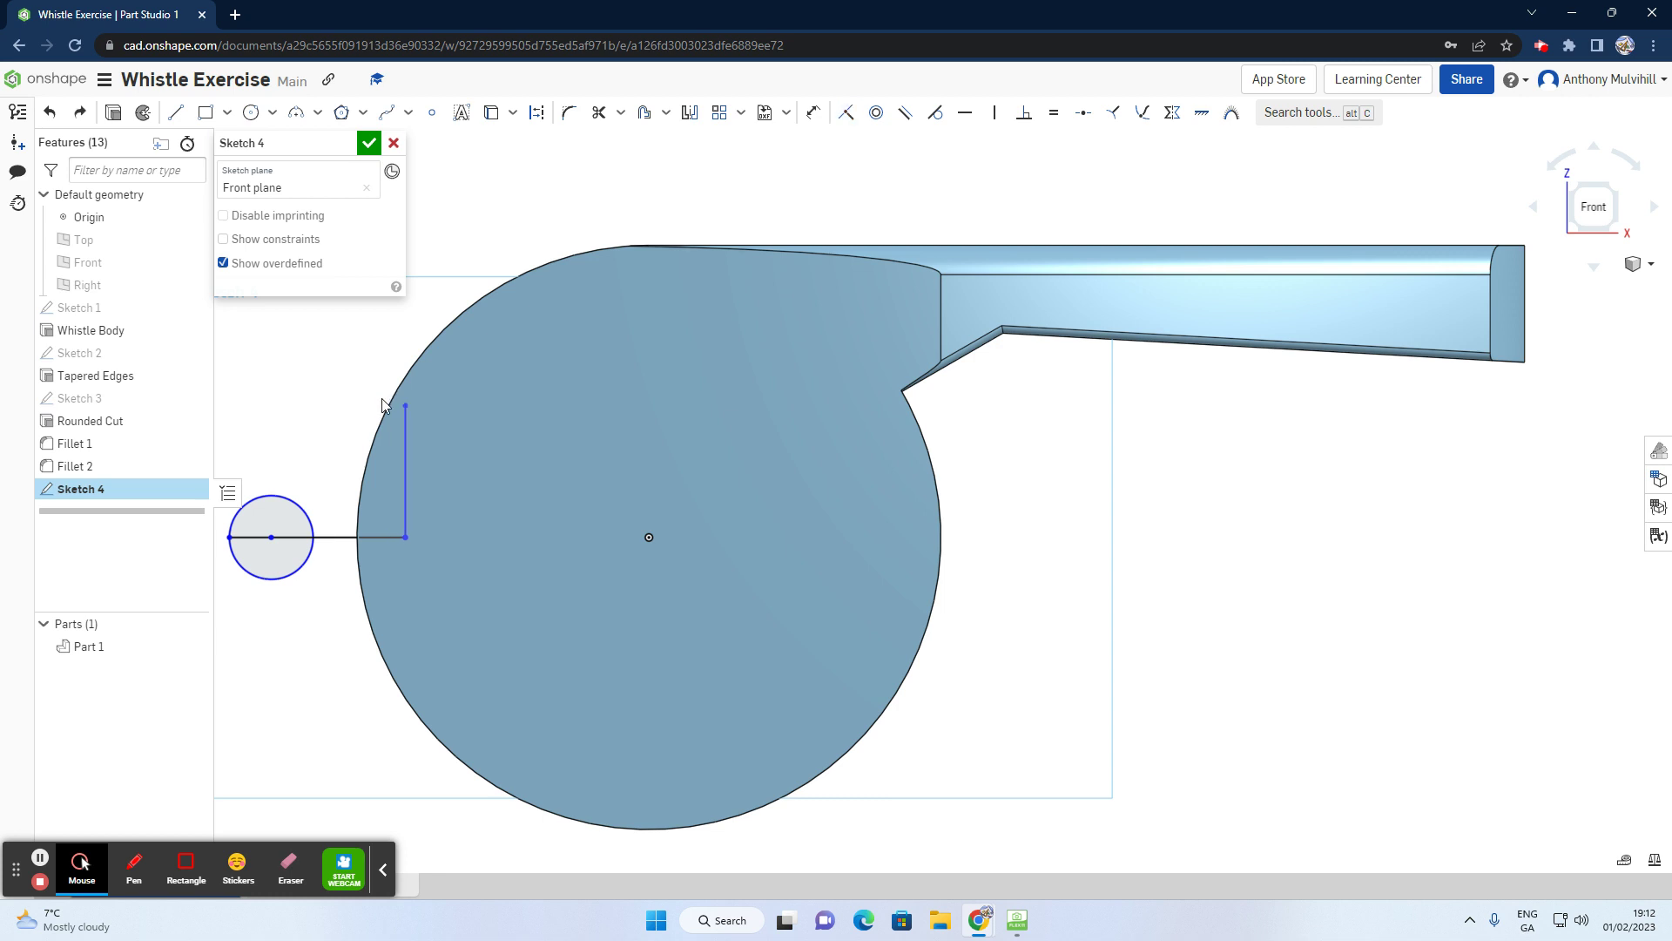
pyautogui.click(405, 406)
pyautogui.click(847, 117)
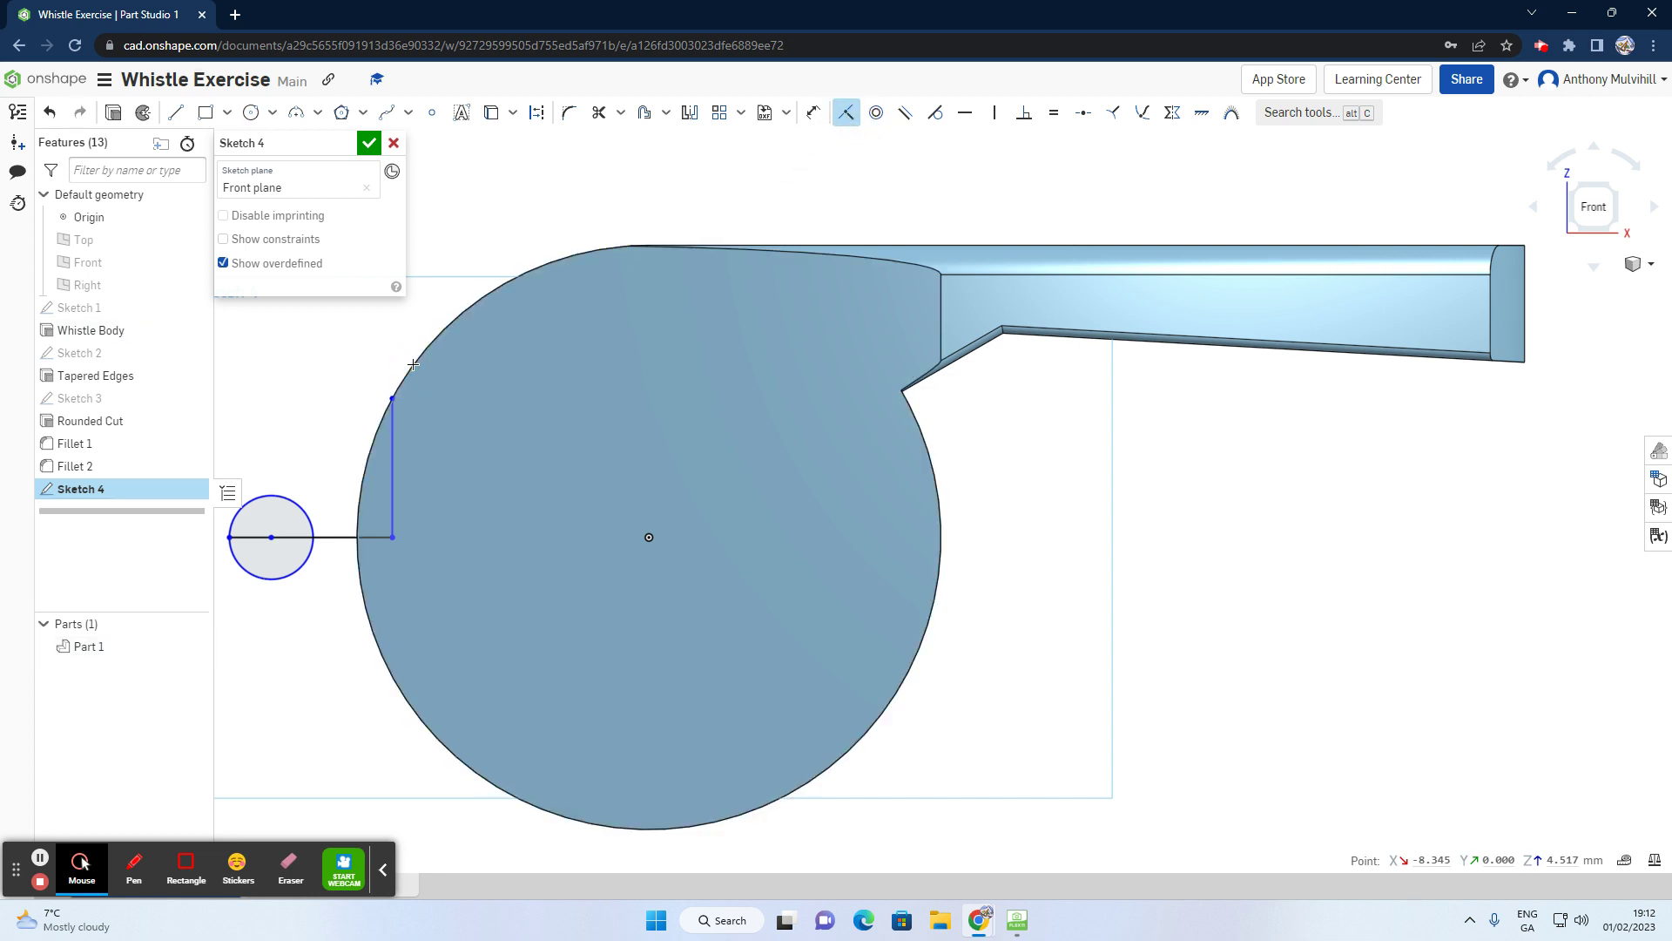
pyautogui.click(408, 376)
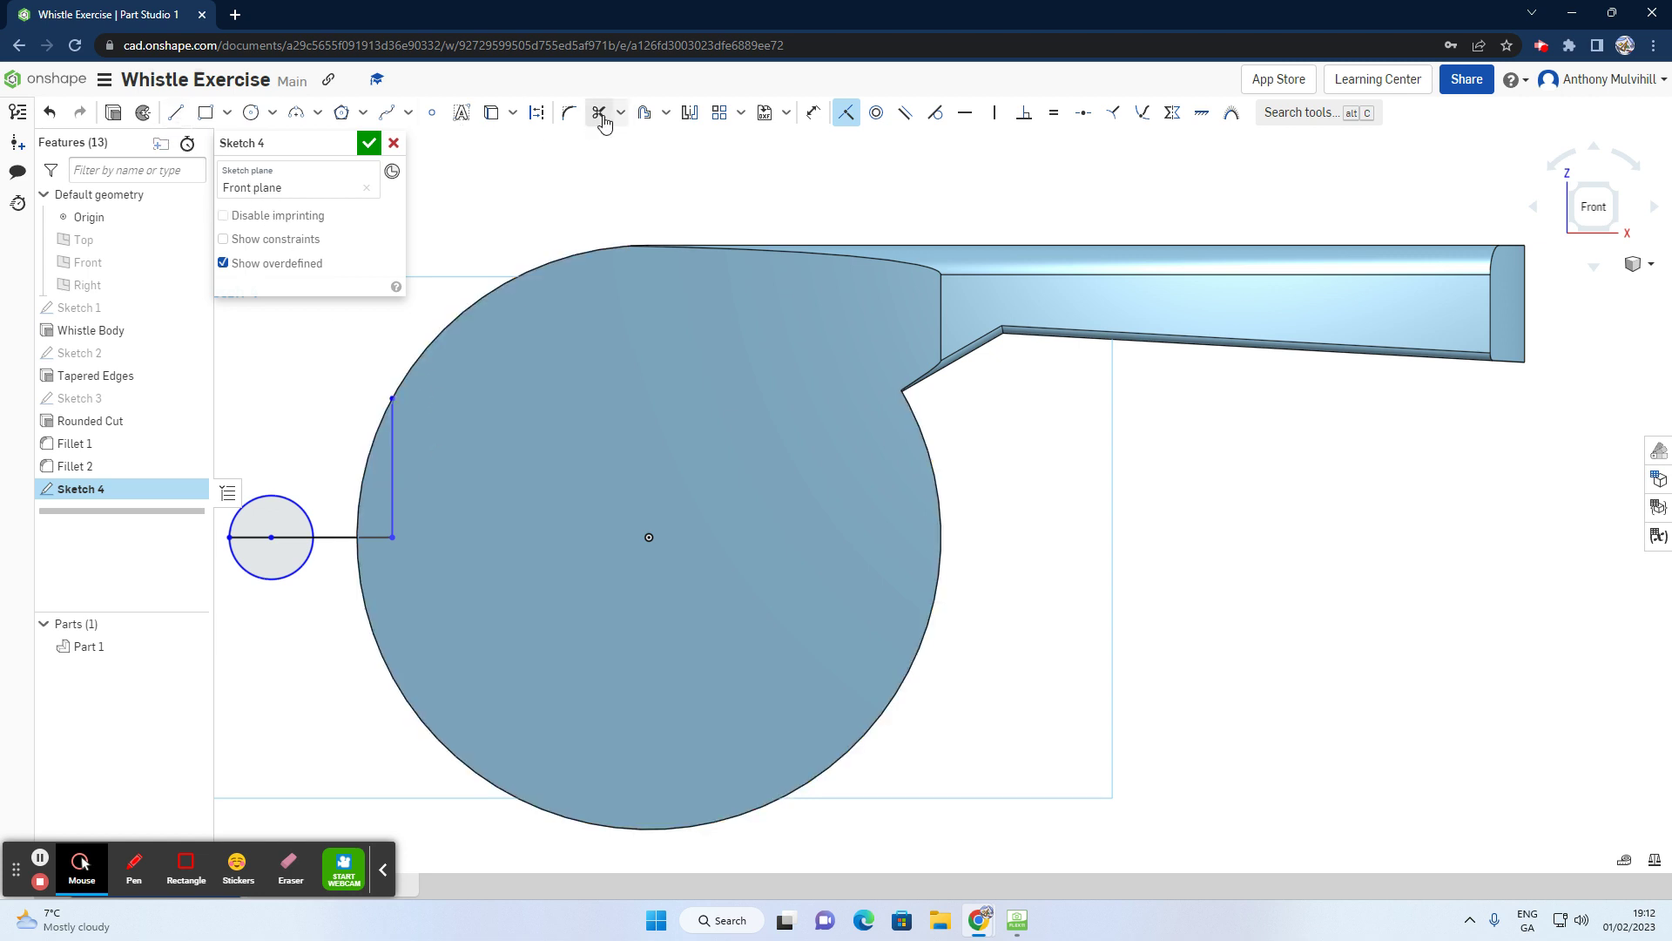
# Step: Dimension the vertical line's length and set it to 5 mm
pyautogui.click(812, 115)
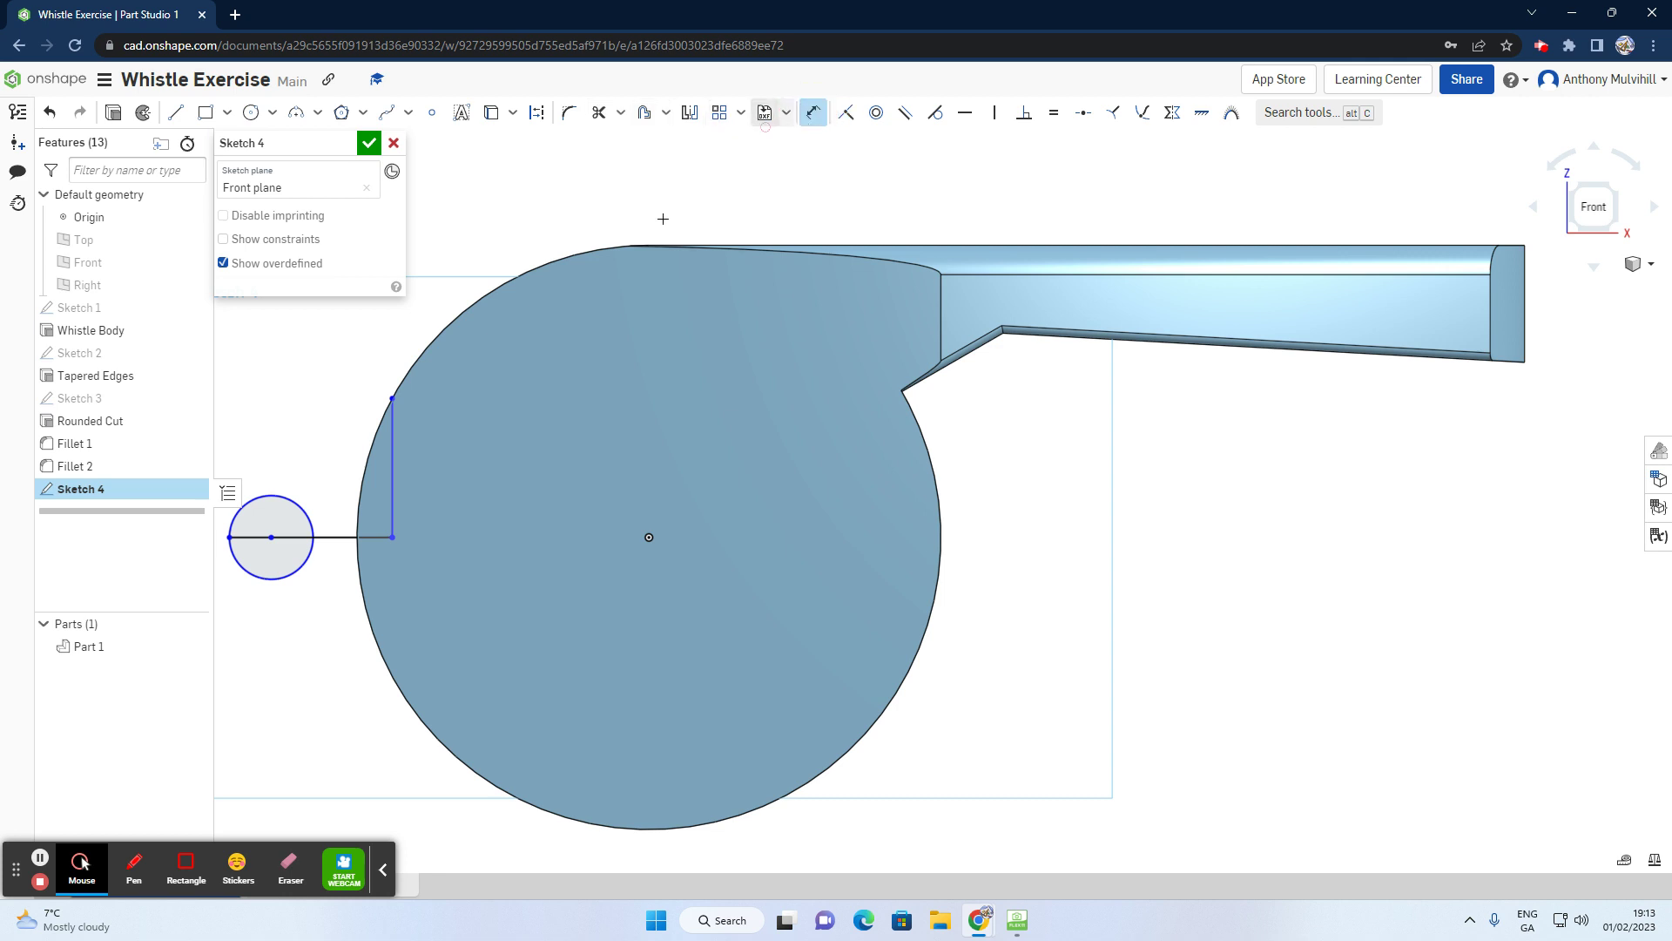
pyautogui.click(394, 459)
pyautogui.click(477, 459)
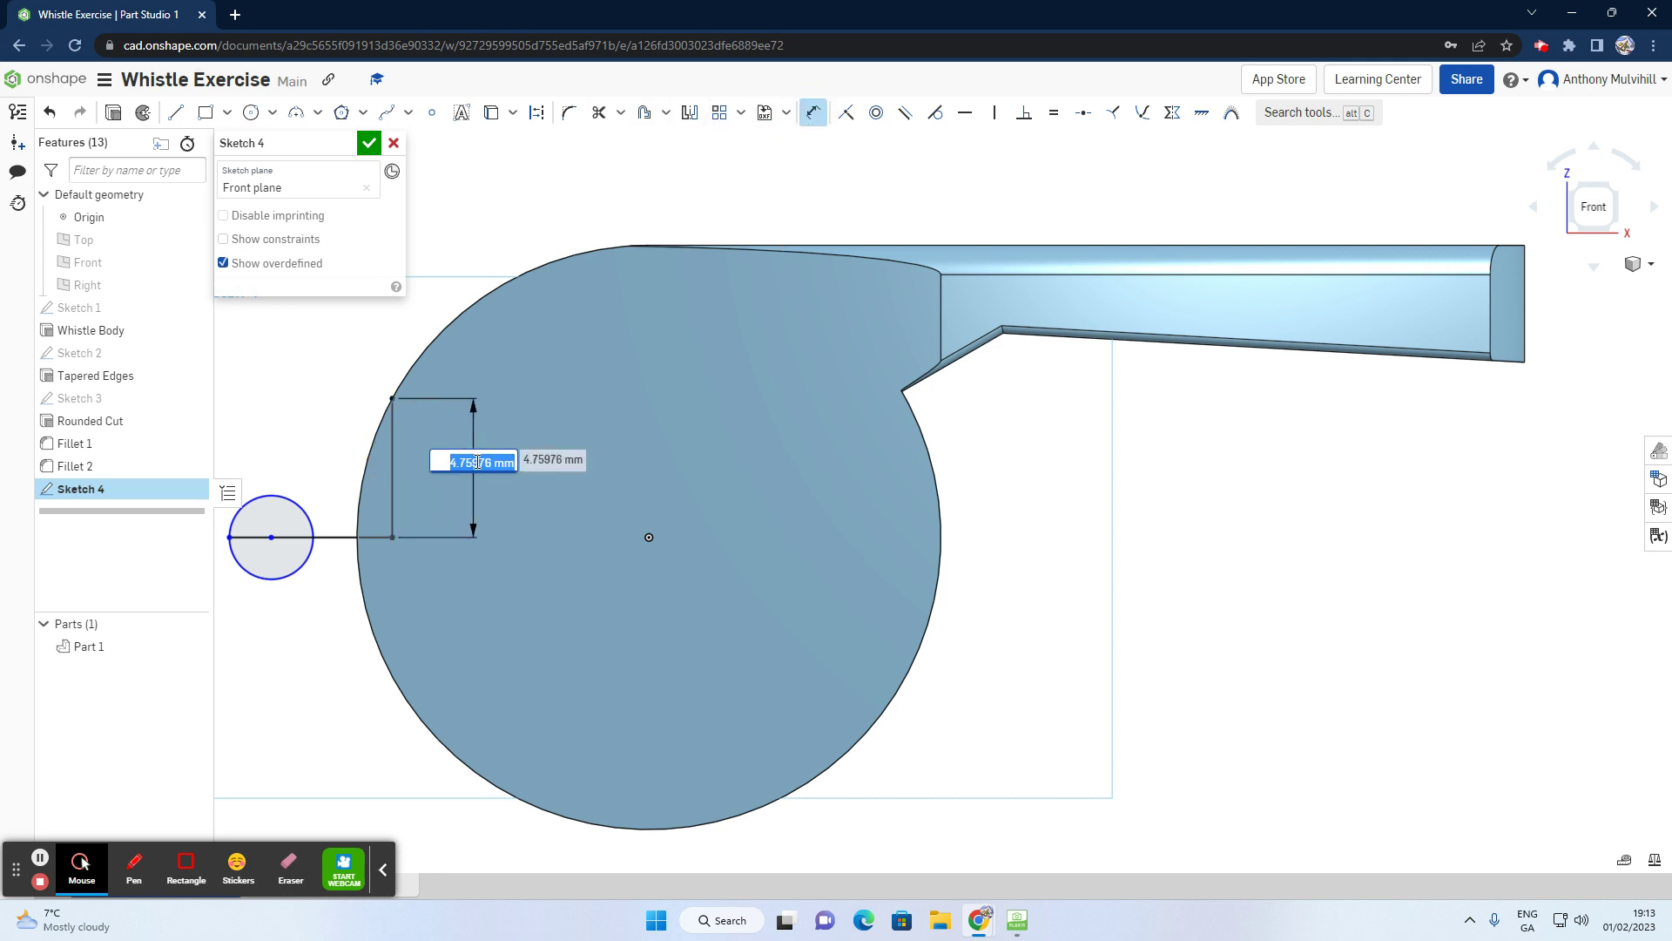
pyautogui.write('5')
pyautogui.press('Return')
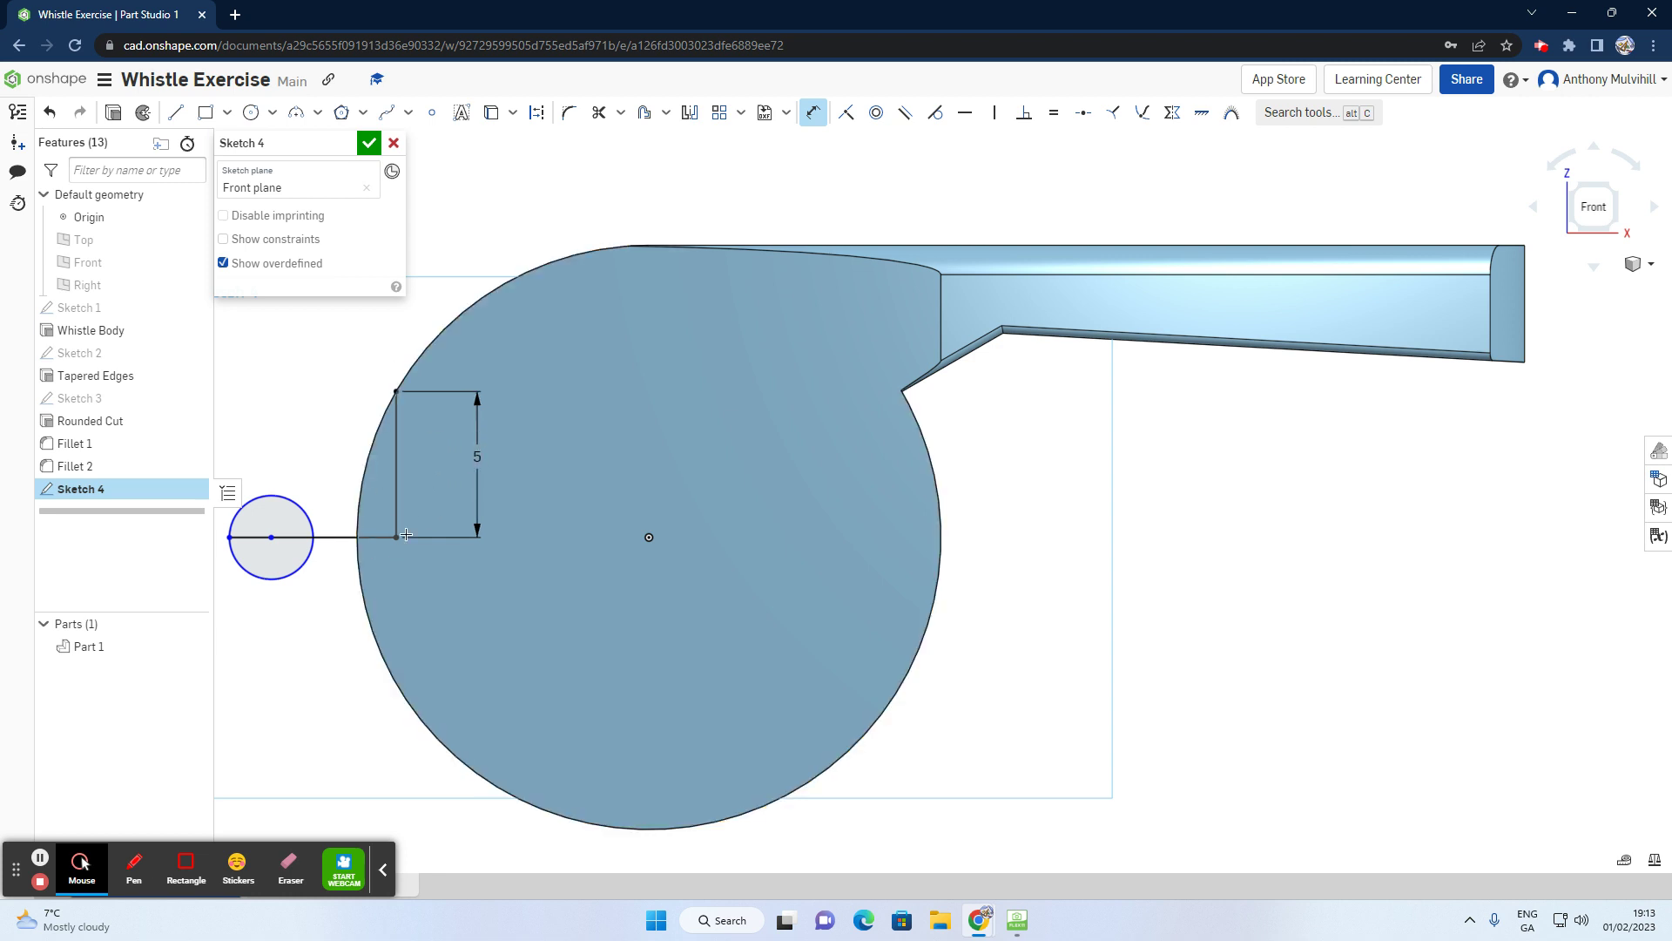
# Step: Dimension the horizontal line's length below the circle and set it to 6 mm
pyautogui.click(336, 537)
pyautogui.click(331, 637)
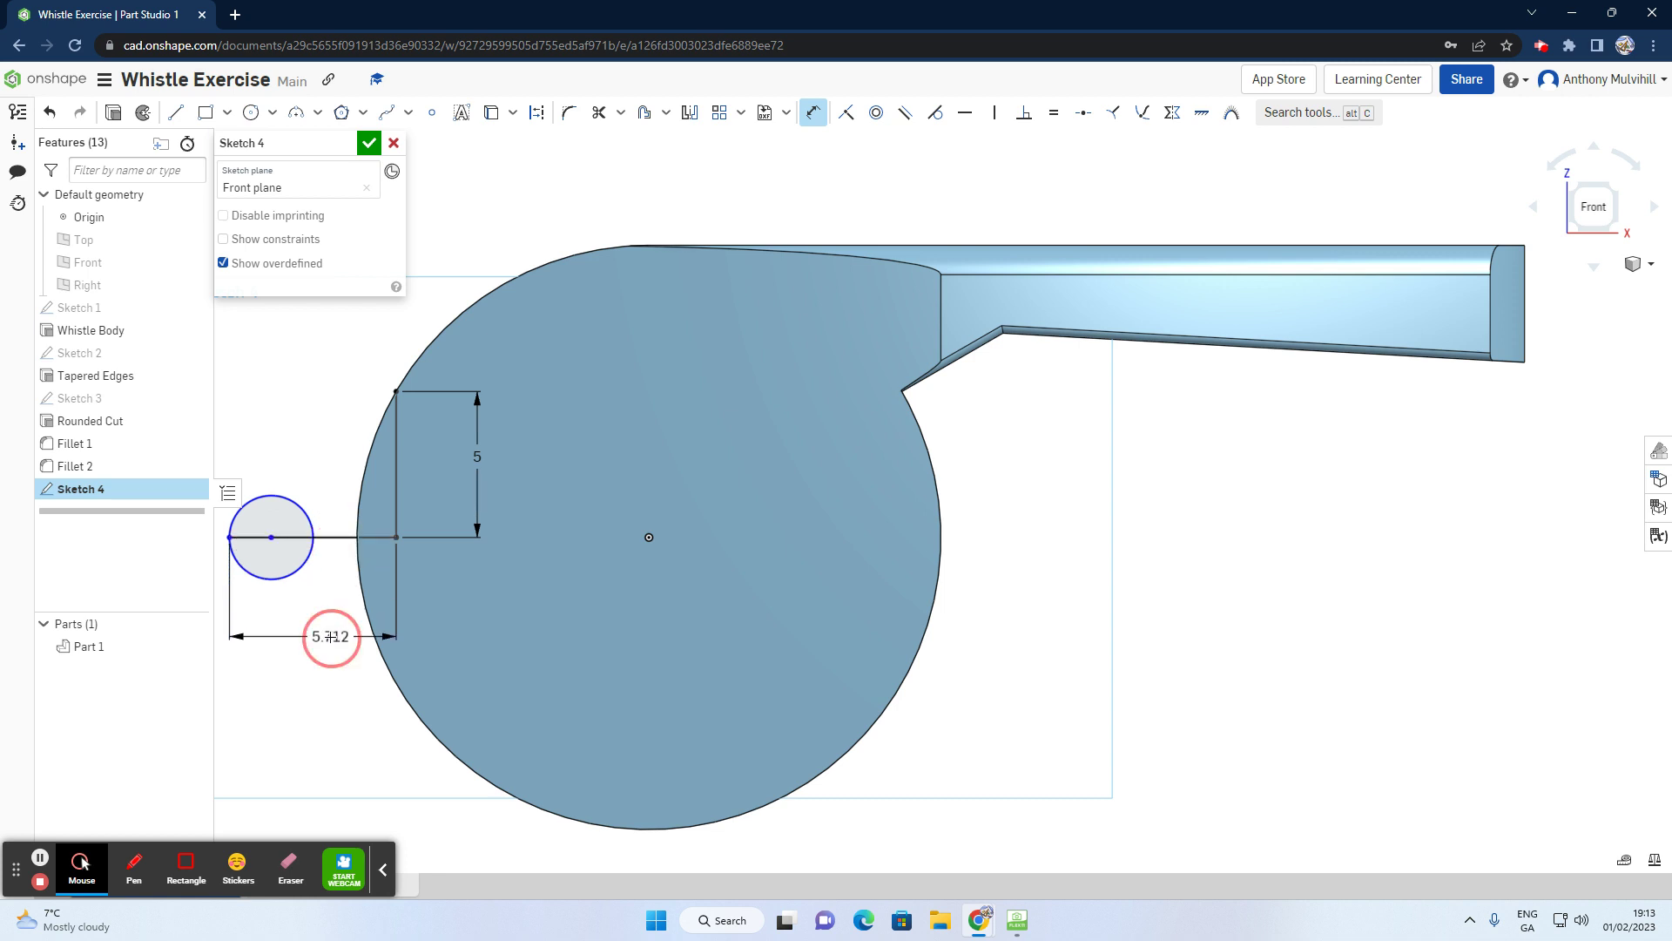
pyautogui.write('6')
pyautogui.press('Return')
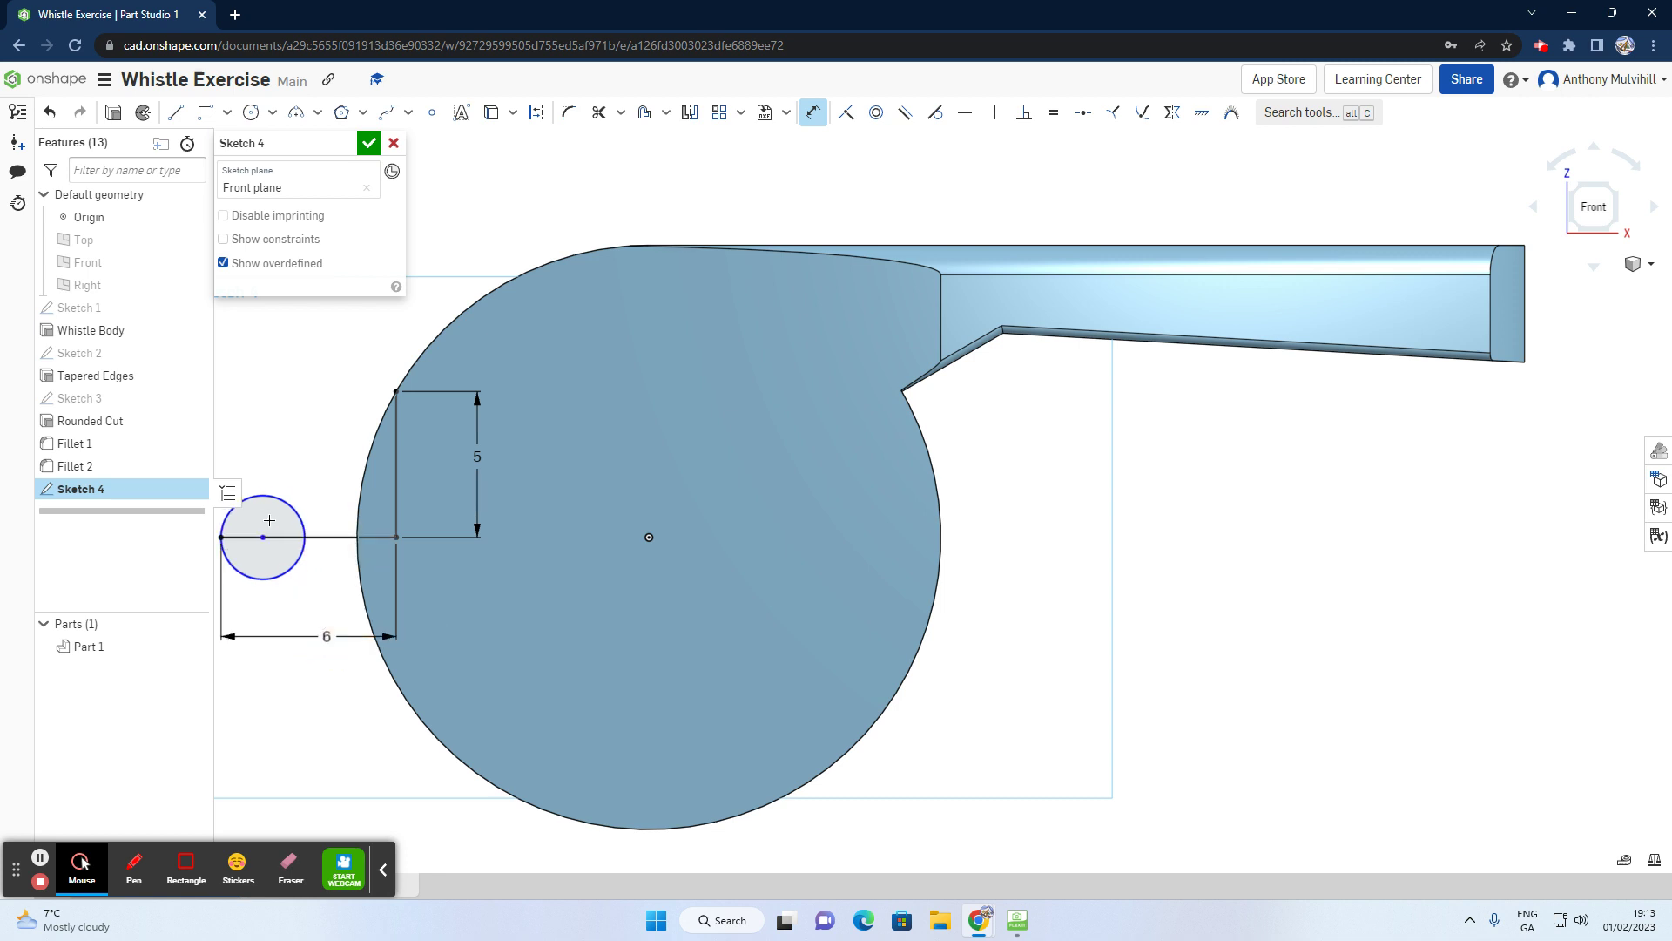
# Step: Move the horizontal line's dimension closer to the sketch and dimension the small circle with a diameter of 3 mm
pyautogui.scroll(-2, 272, 490)
pyautogui.scroll(-1, 229, 537)
pyautogui.scroll(5, 229, 536)
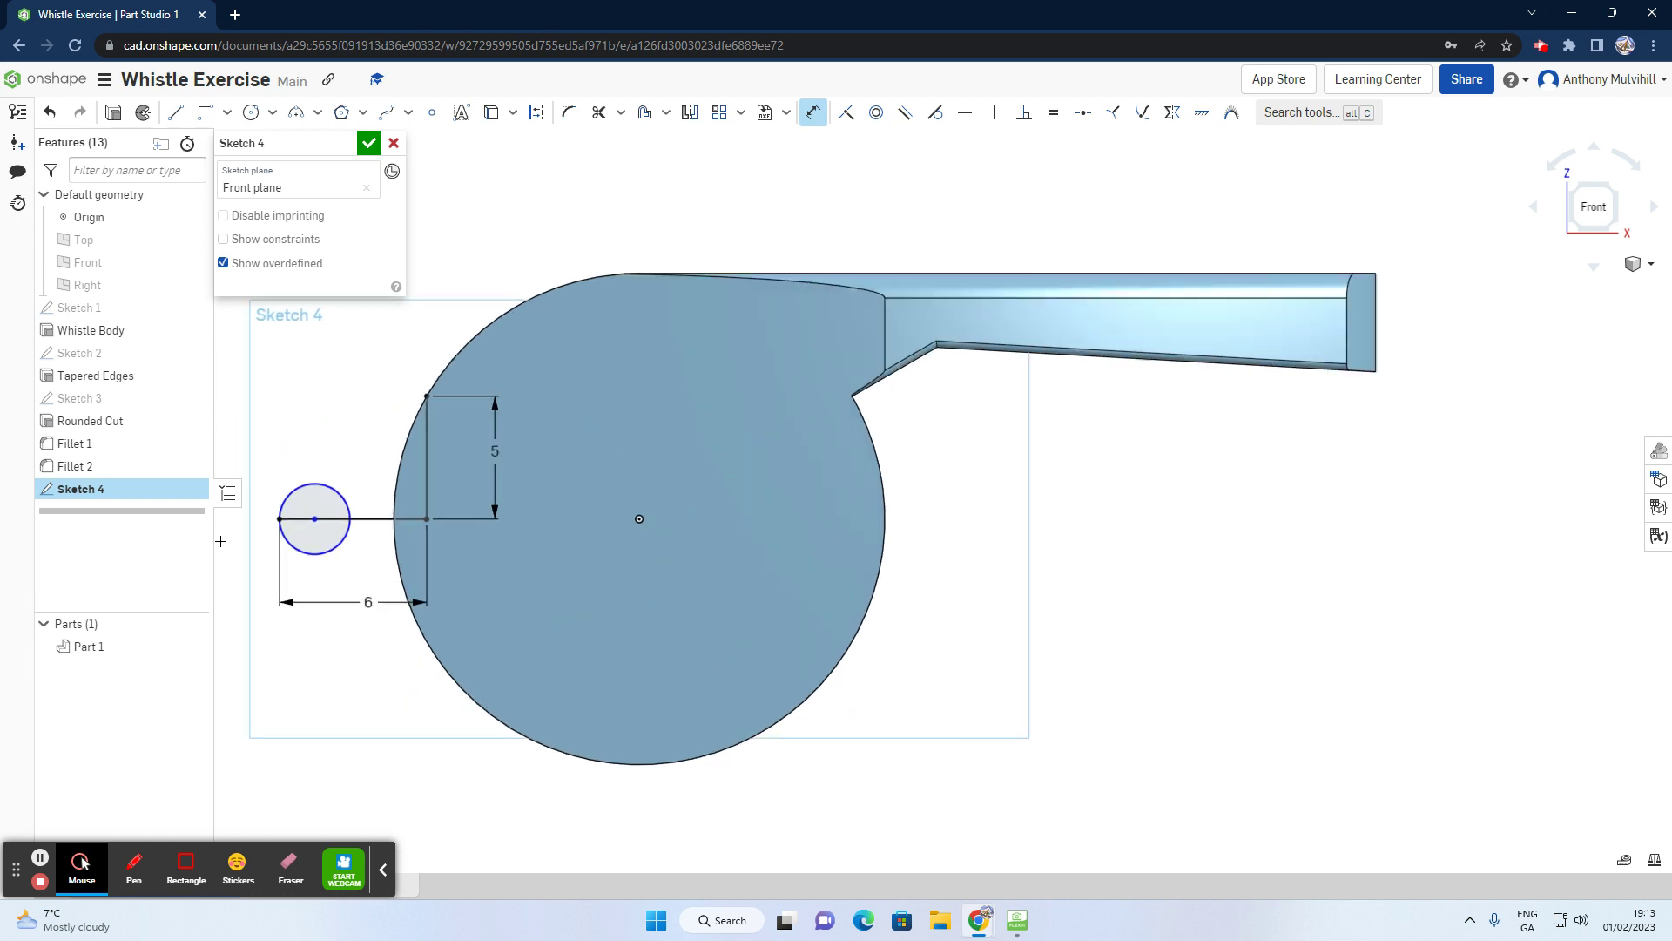
pyautogui.scroll(3, 229, 537)
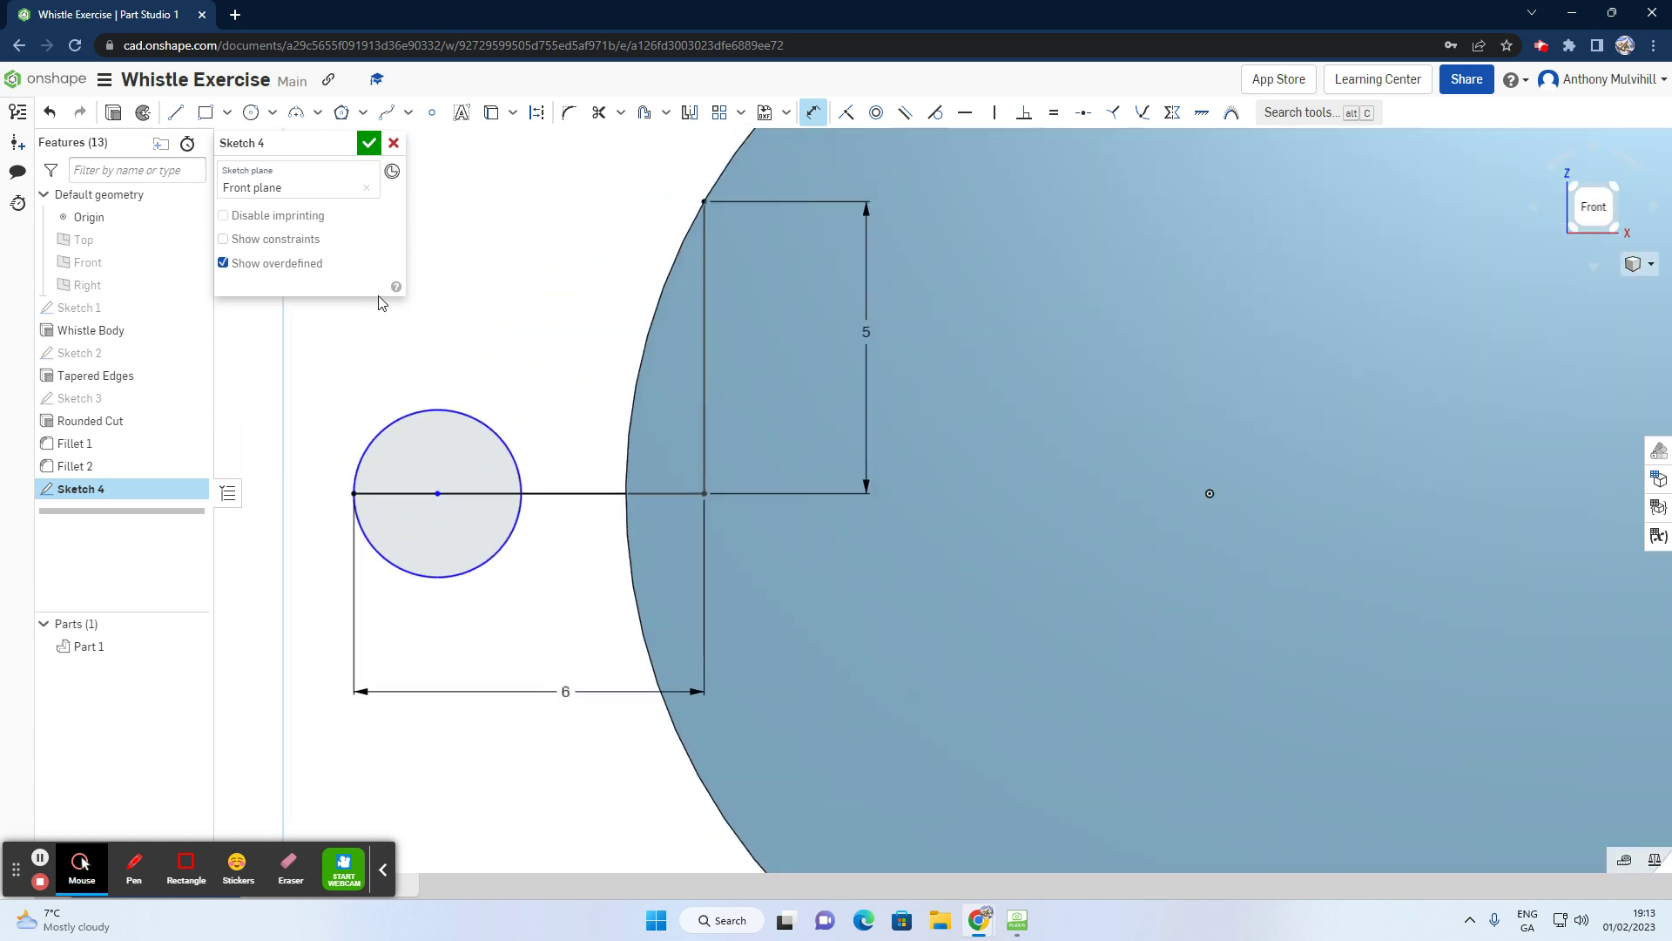
pyautogui.scroll(2, 451, 256)
pyautogui.scroll(-2, 439, 265)
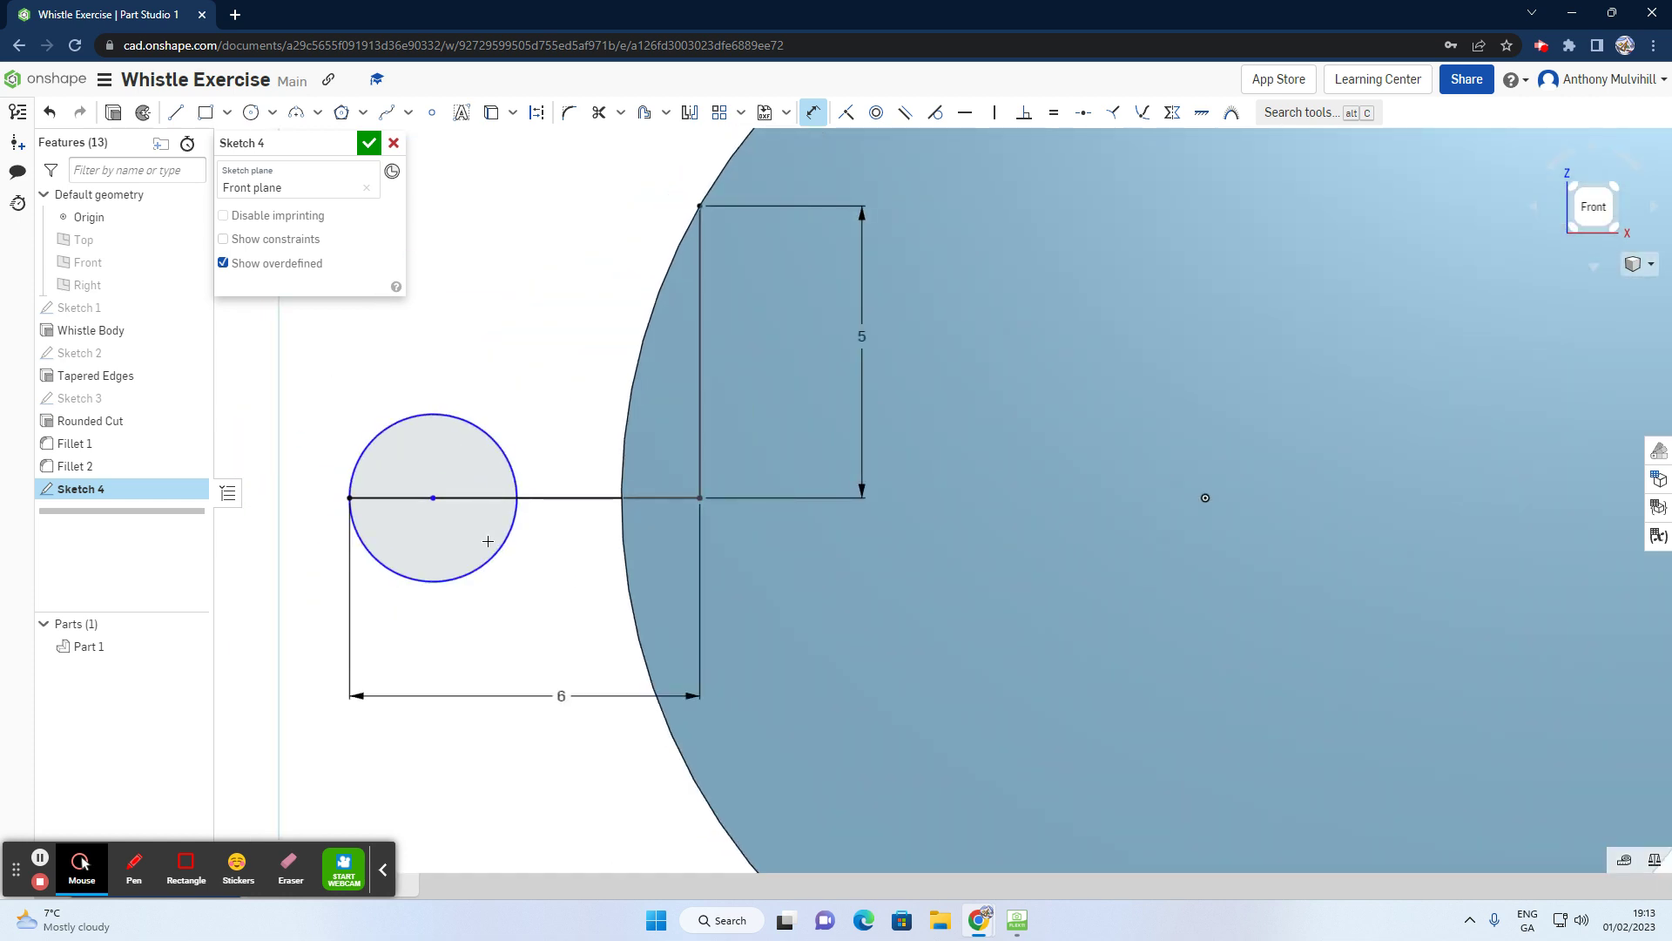
pyautogui.moveTo(557, 694); pyautogui.dragTo(551, 636)
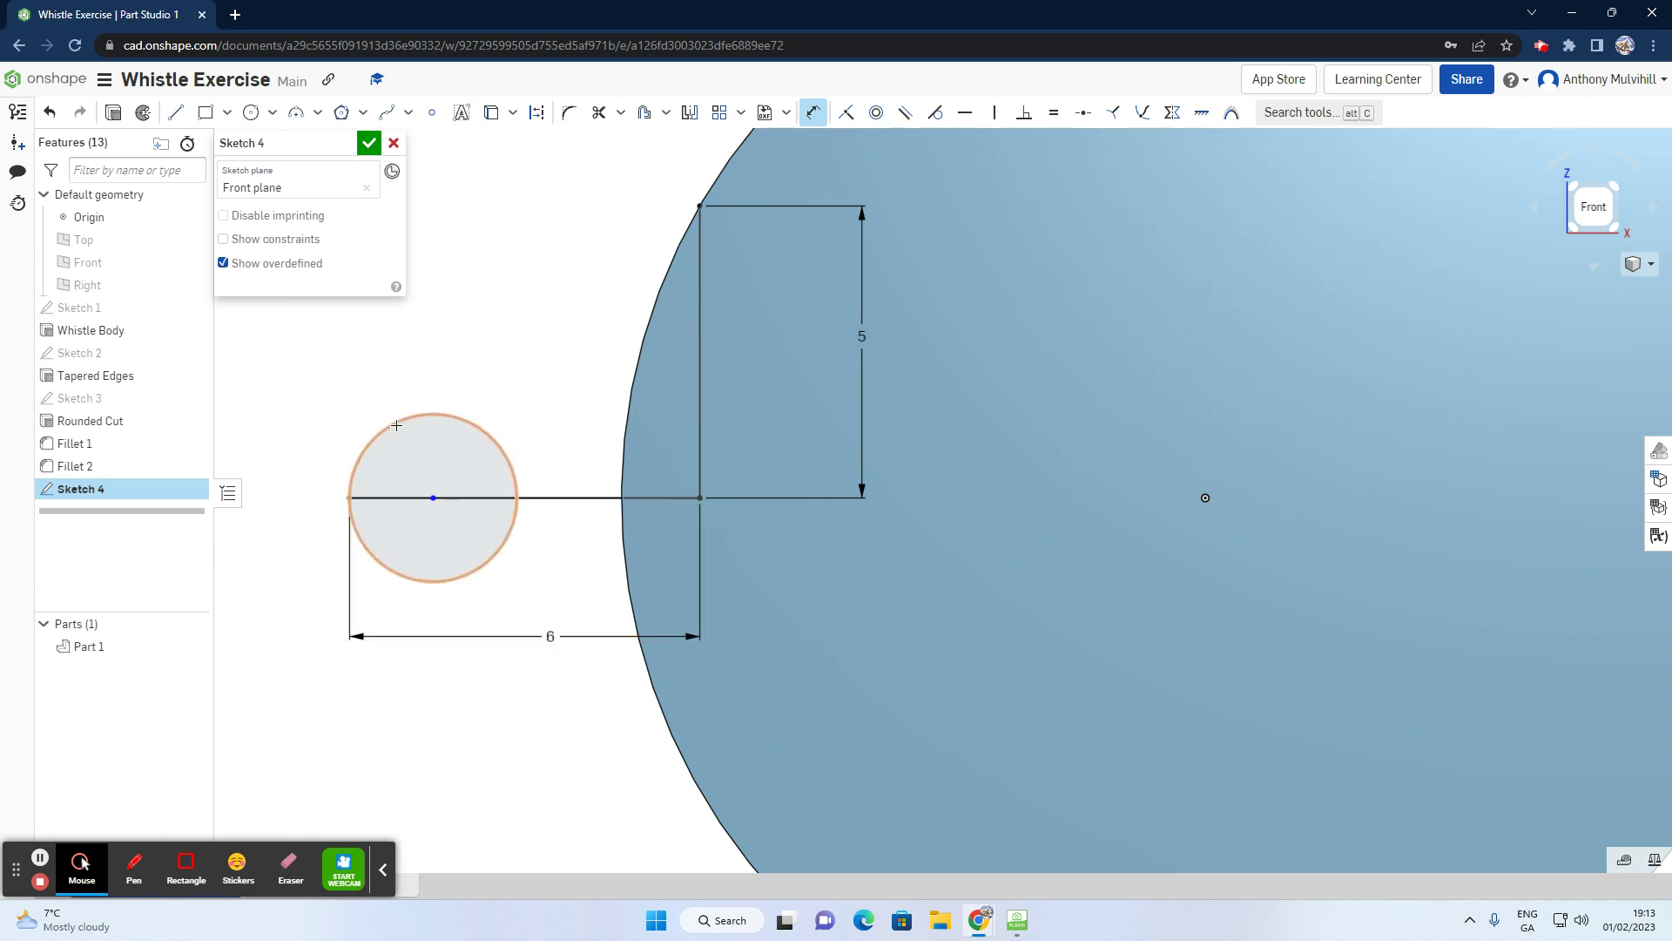
pyautogui.click(381, 431)
pyautogui.click(281, 422)
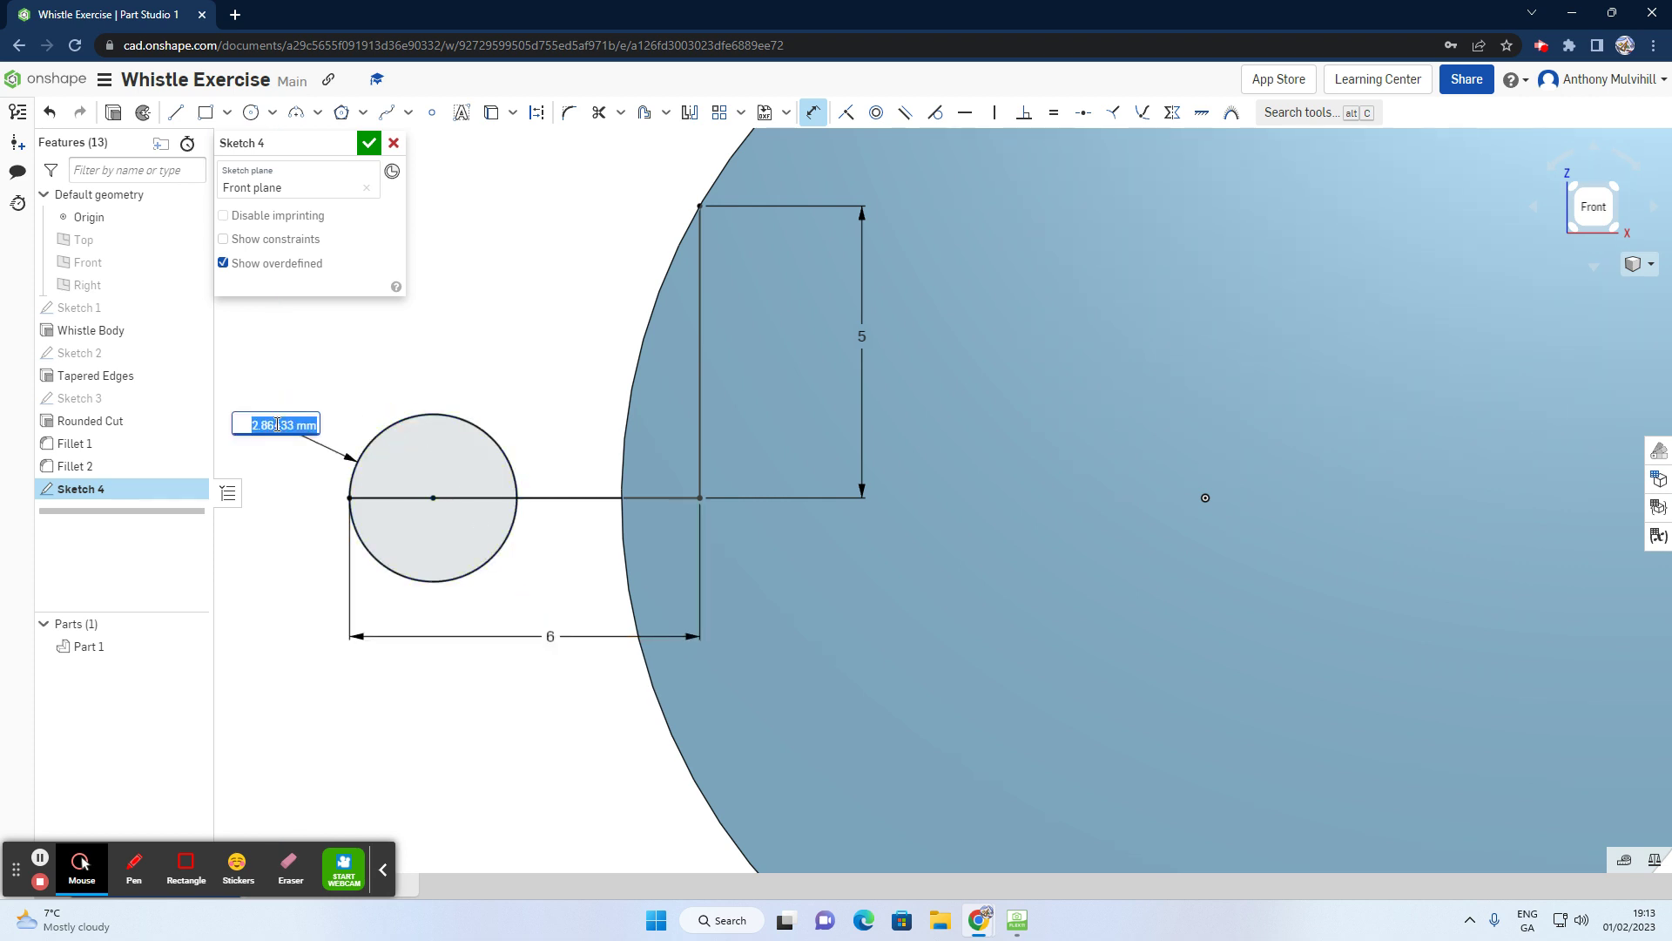
pyautogui.write('3')
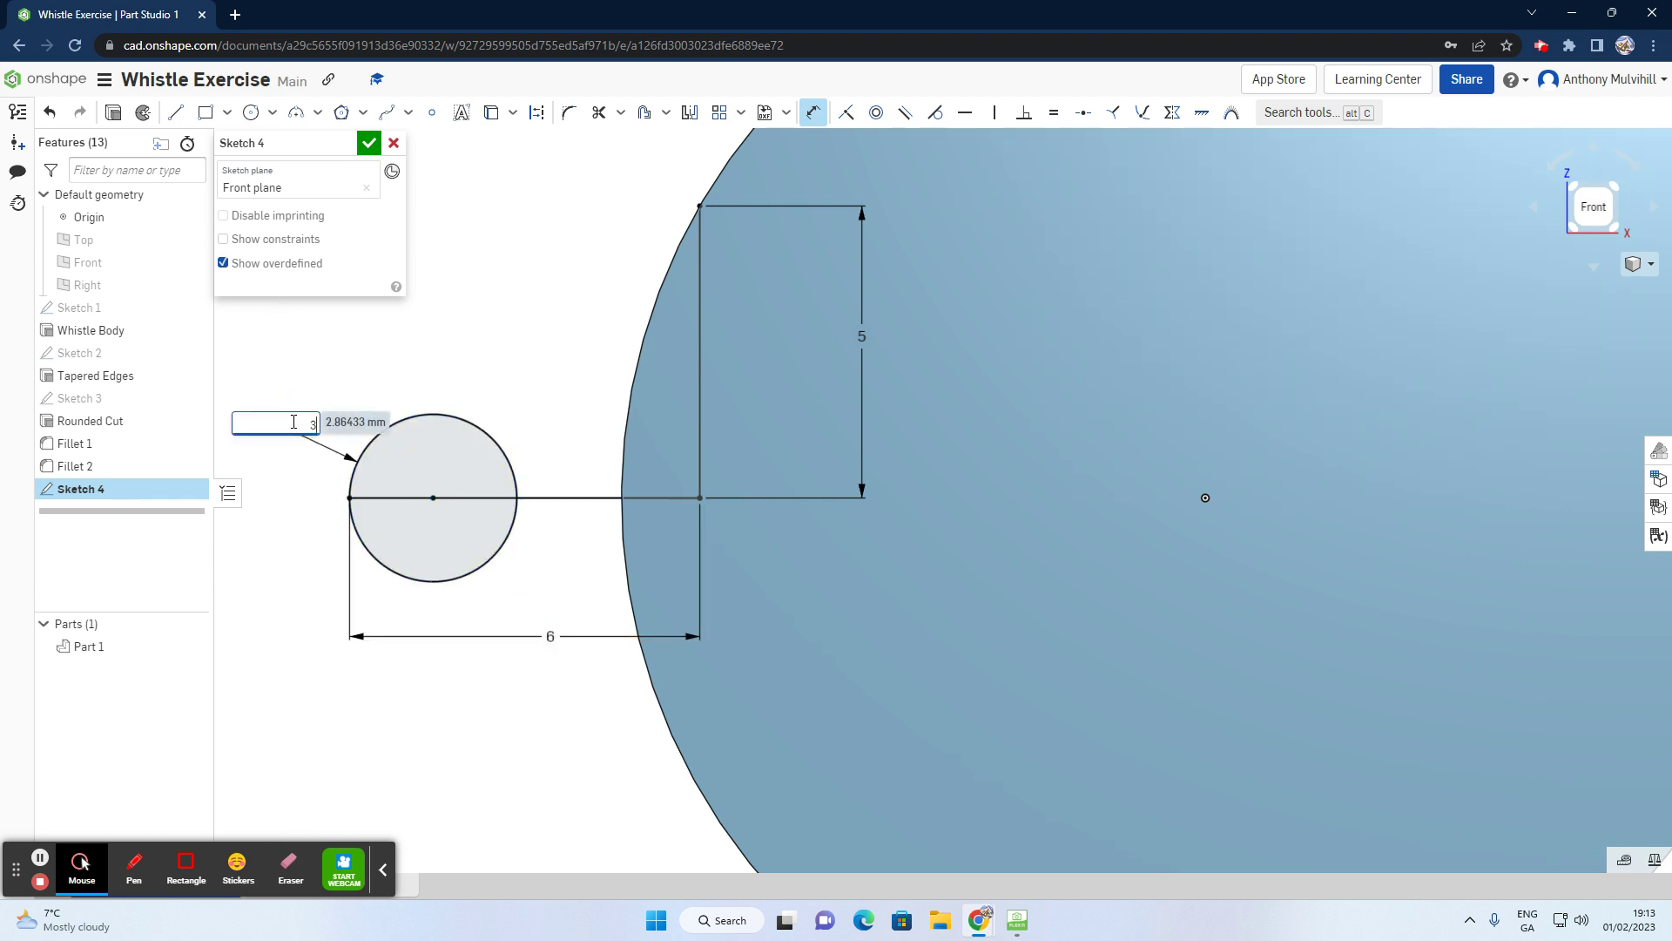
pyautogui.press('Return')
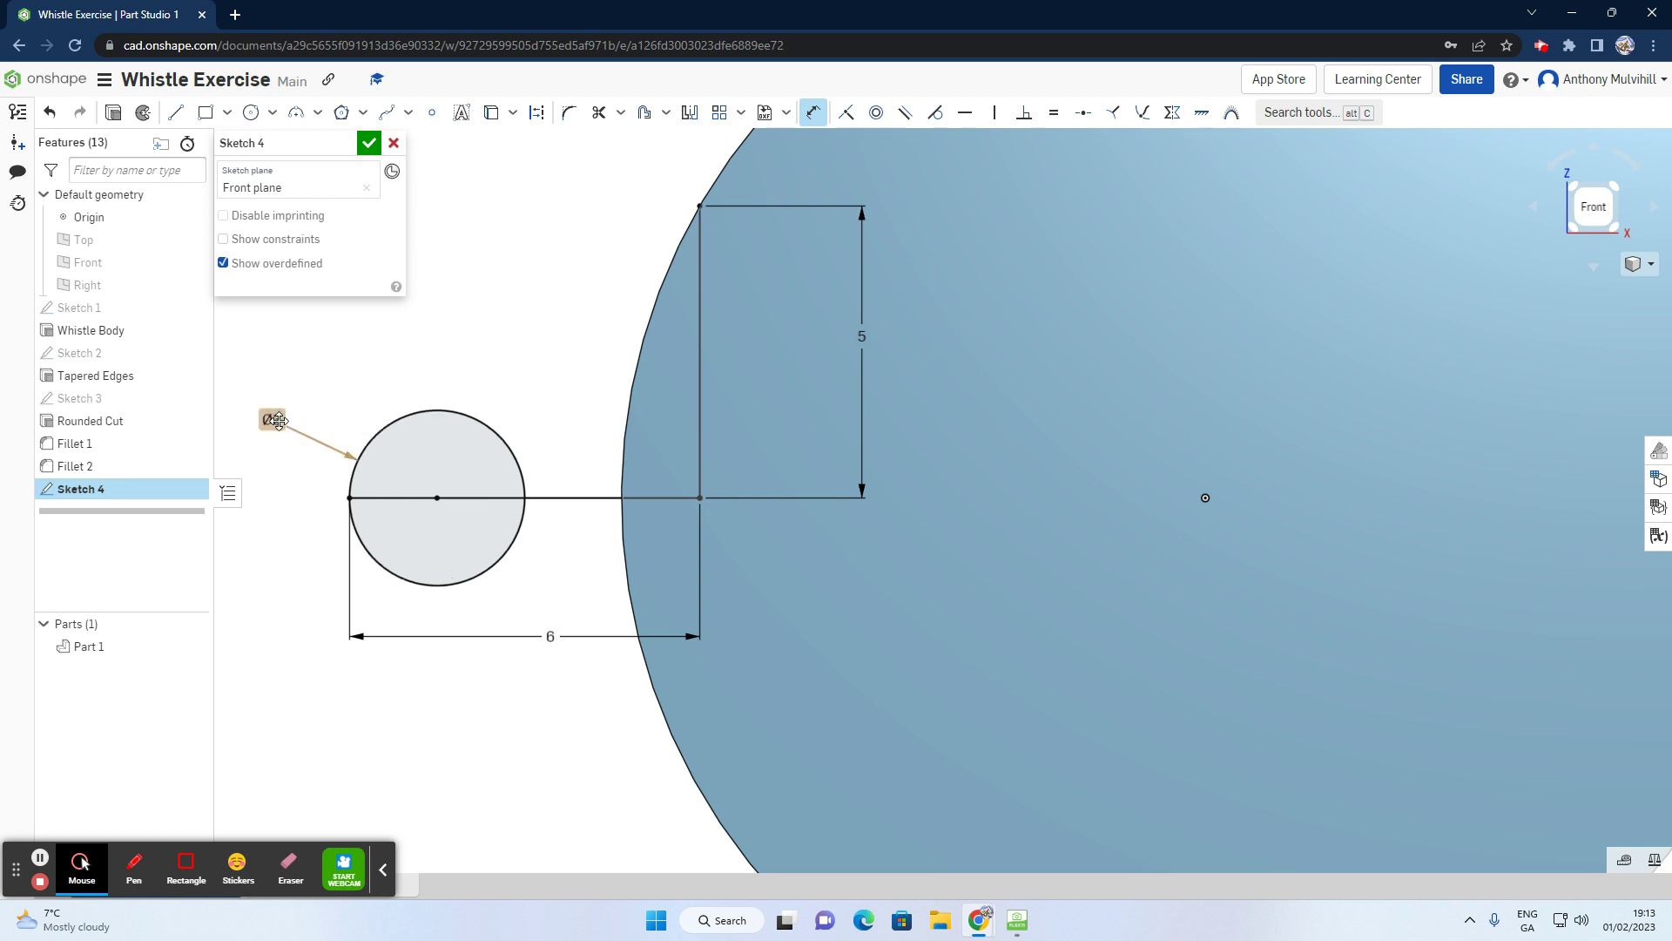
# Step: Try a diameter of 6 mm for the small circle and set it back to 3 mm
pyautogui.doubleClick(271, 419)
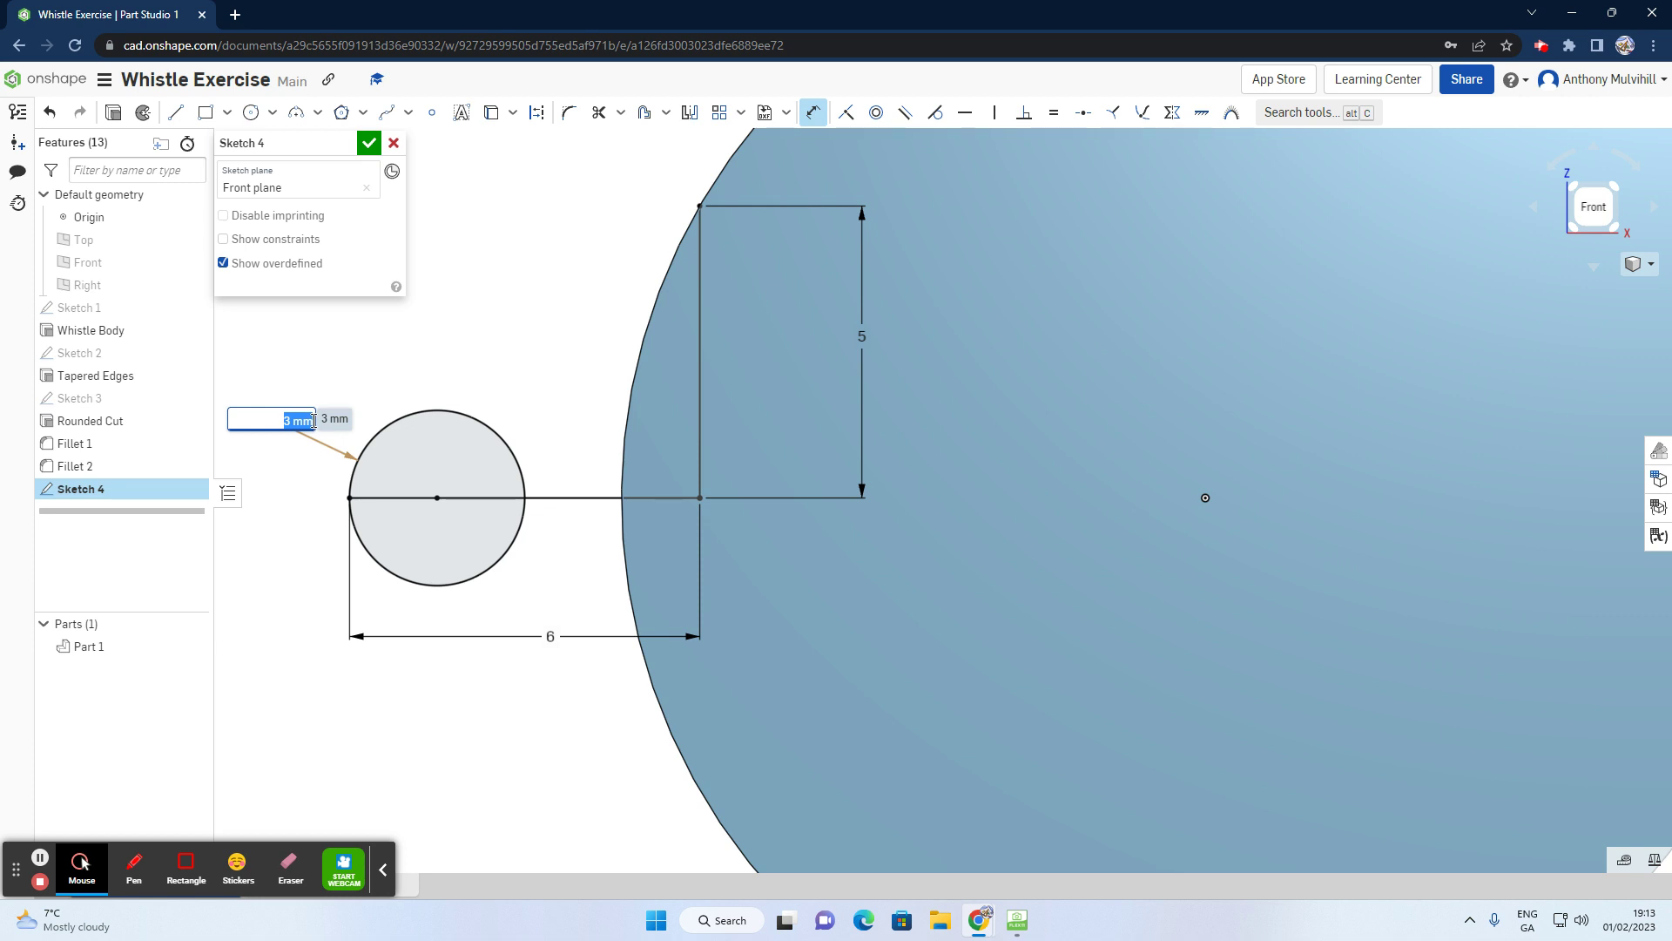
pyautogui.write('6')
pyautogui.press('Return')
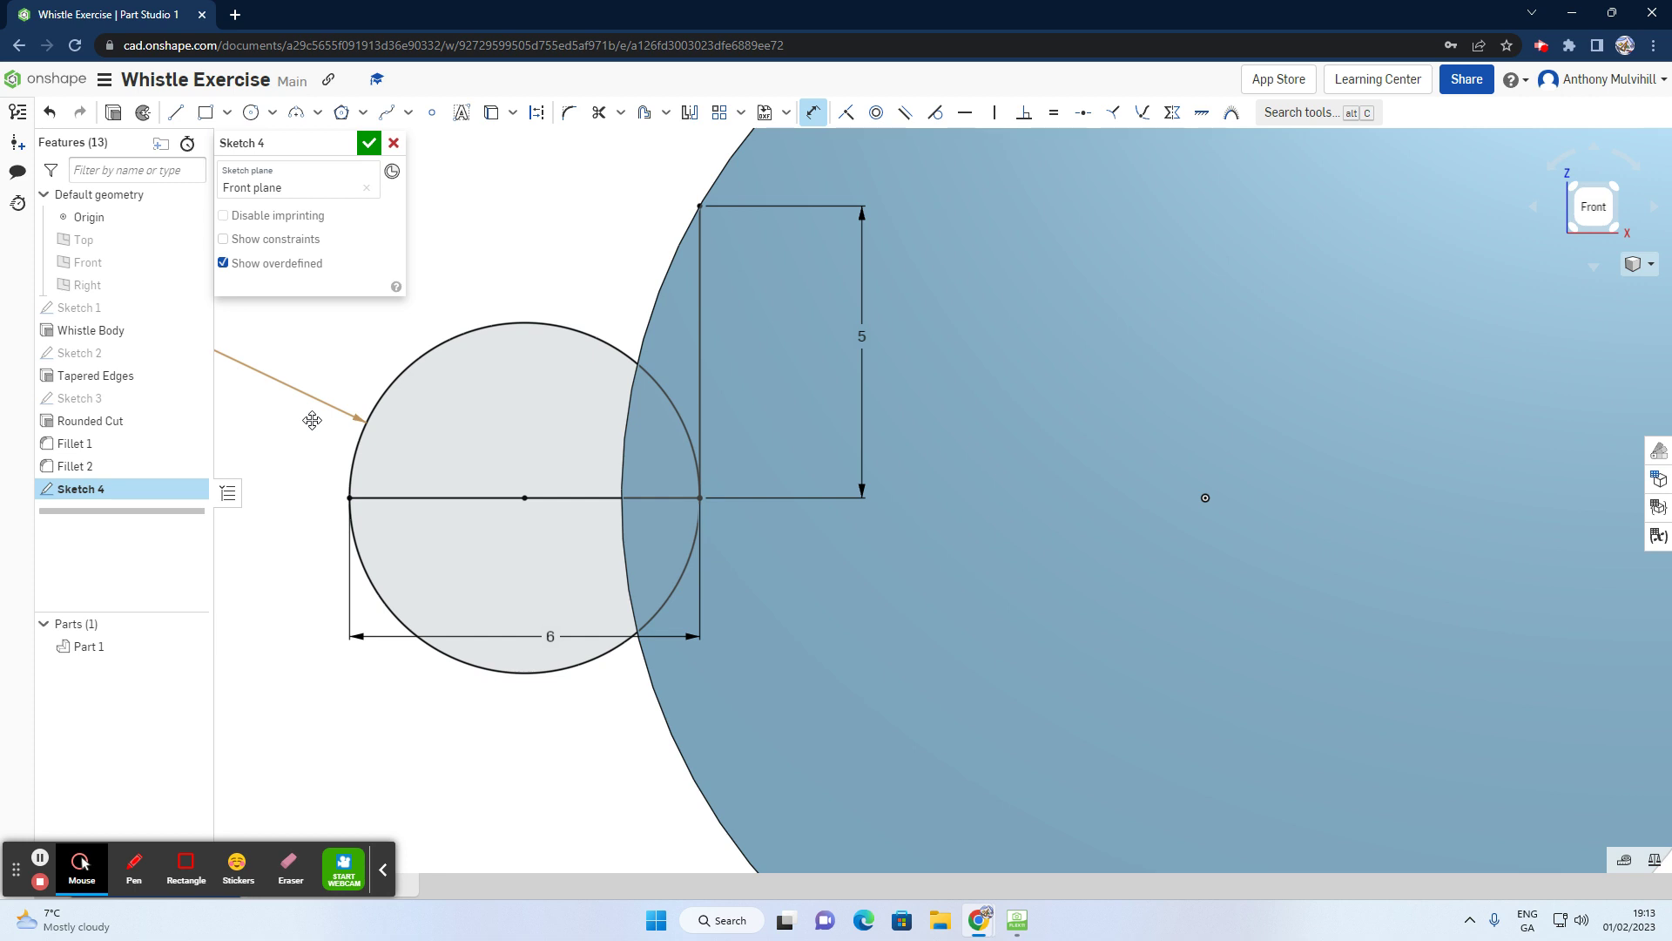
pyautogui.scroll(-2, 414, 407)
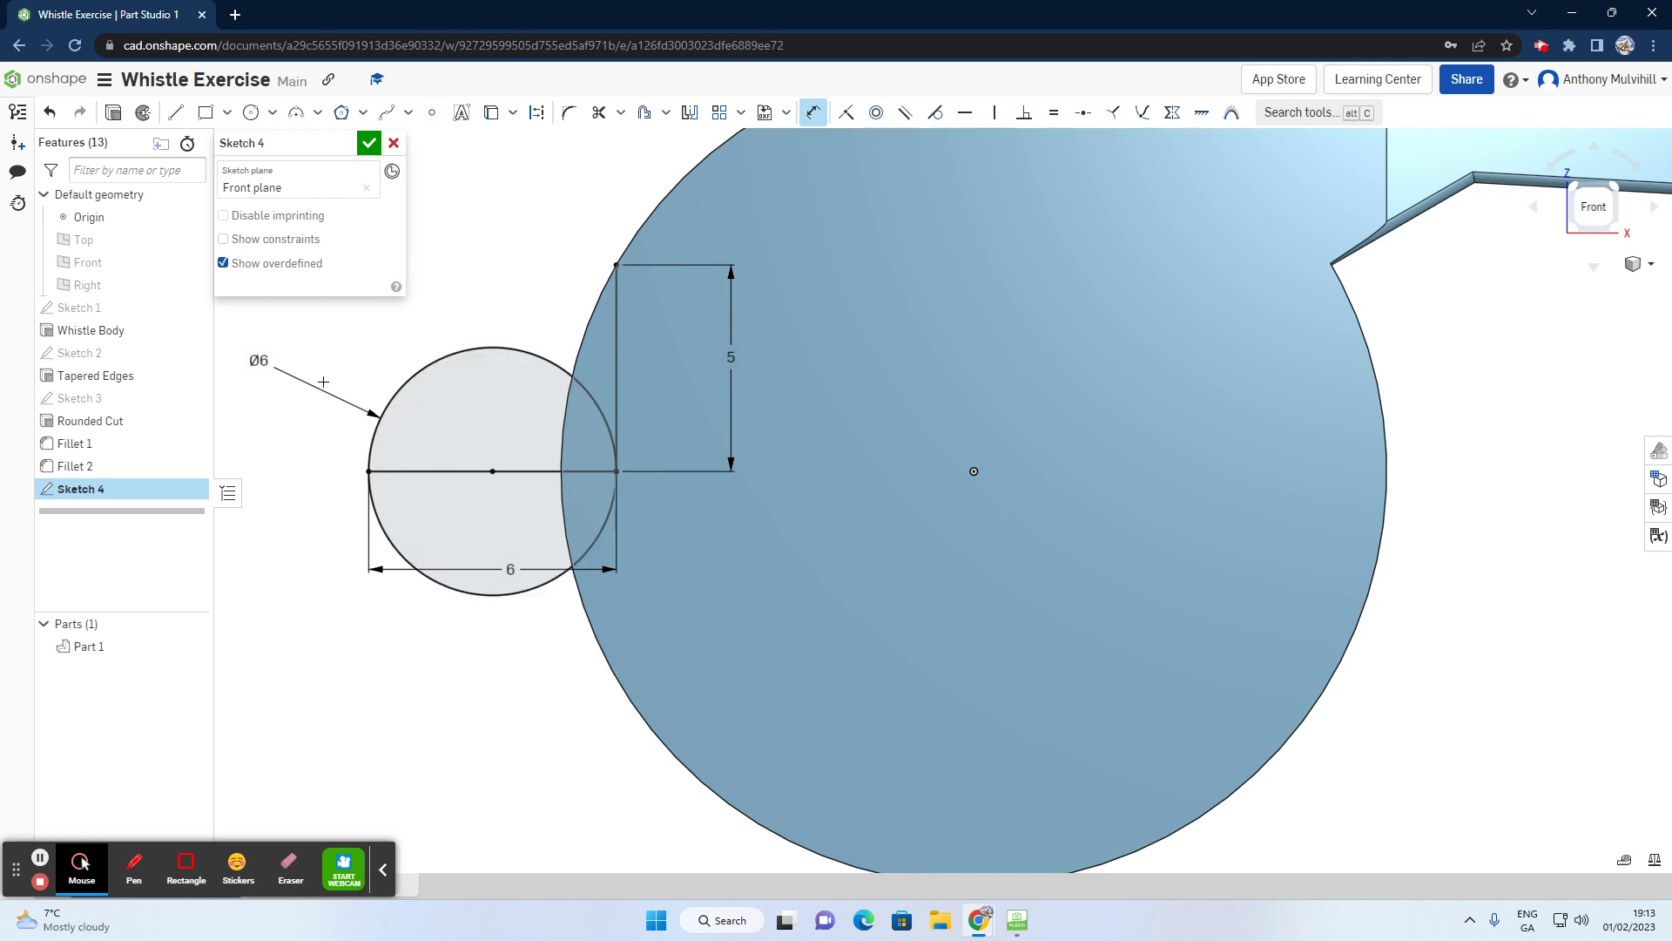
pyautogui.doubleClick(260, 361)
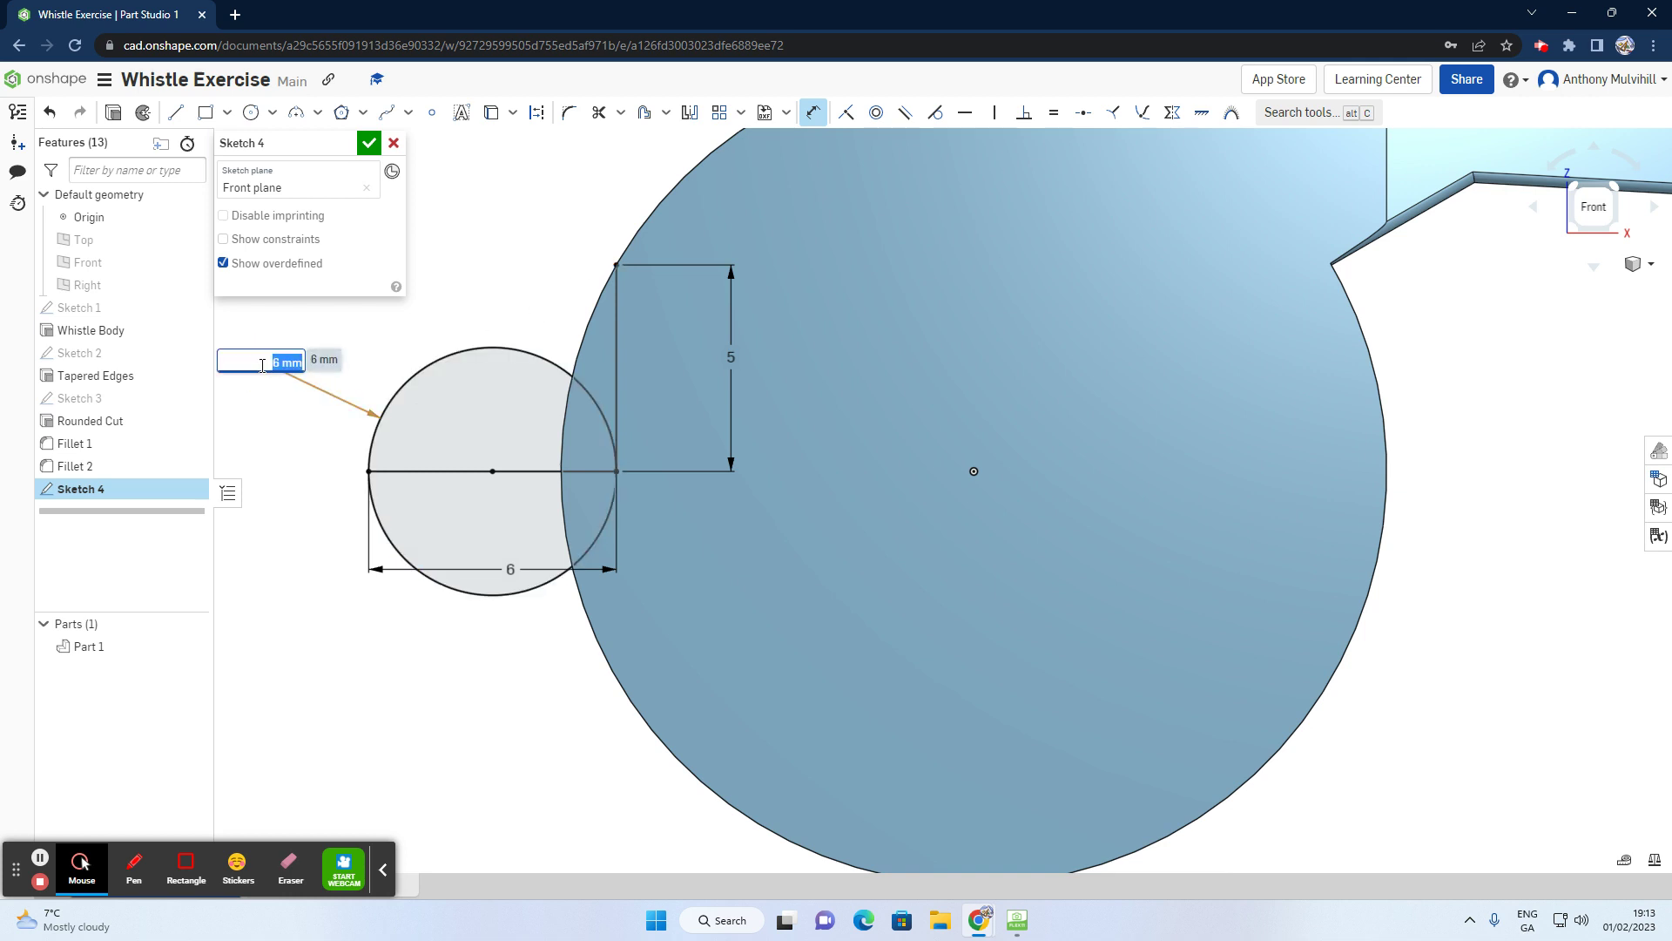
pyautogui.press('Return')
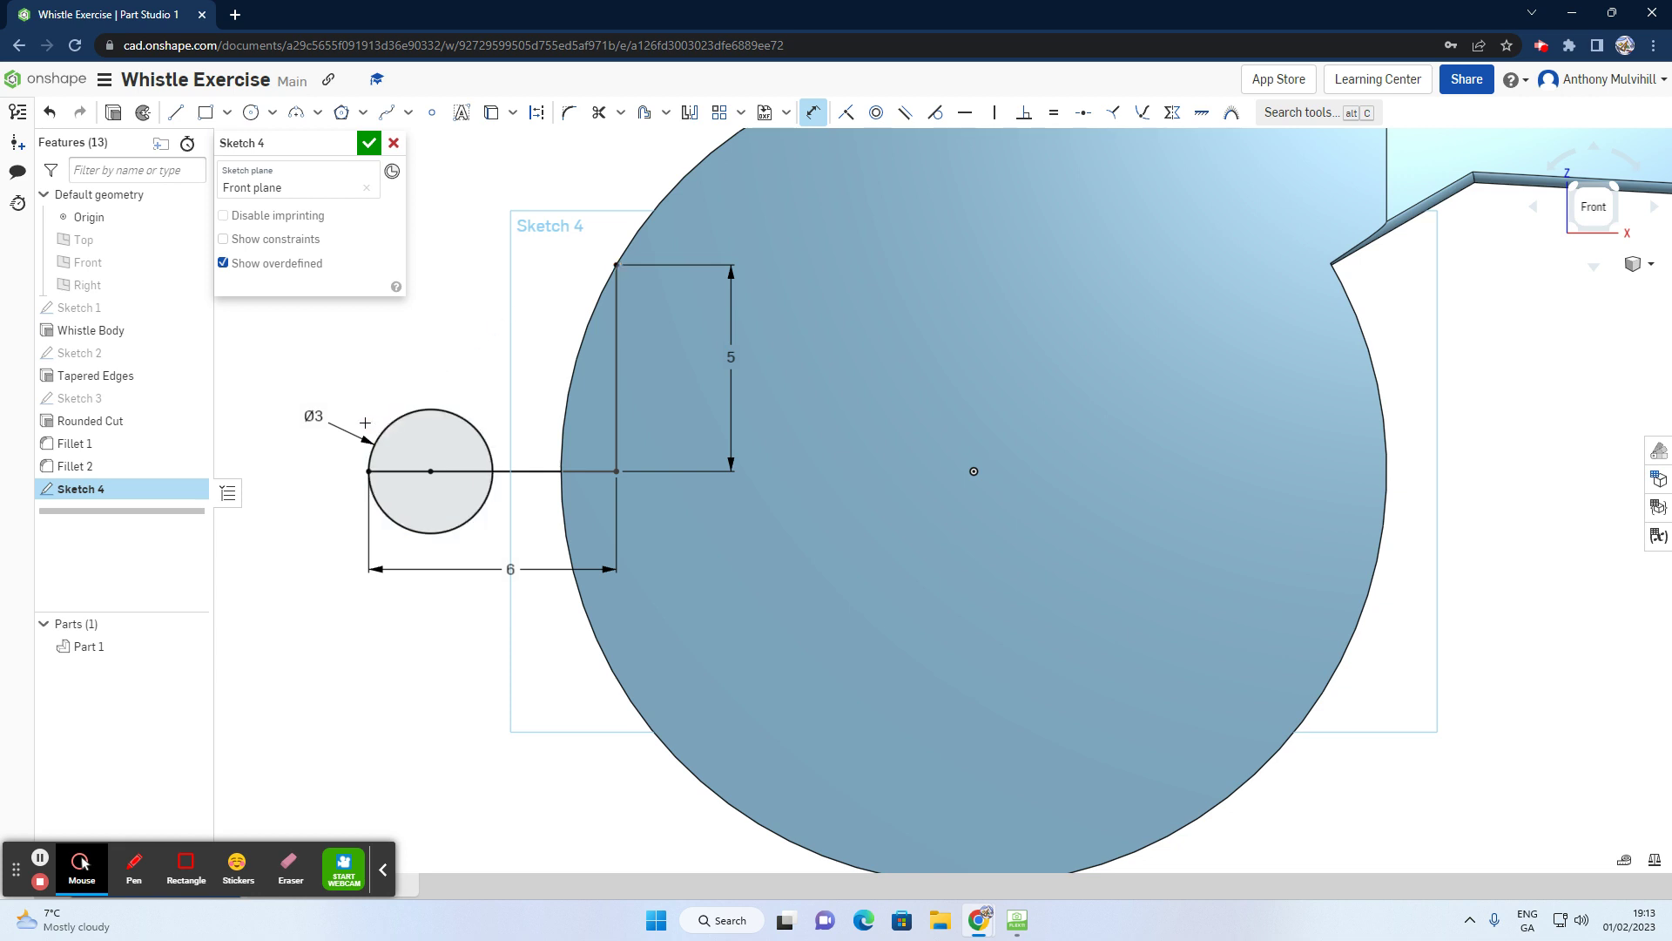
# Step: Draw a slanted line about 6.7 mm long from the vertical line's upper endpoint to a point just above the small circle
pyautogui.click(175, 111)
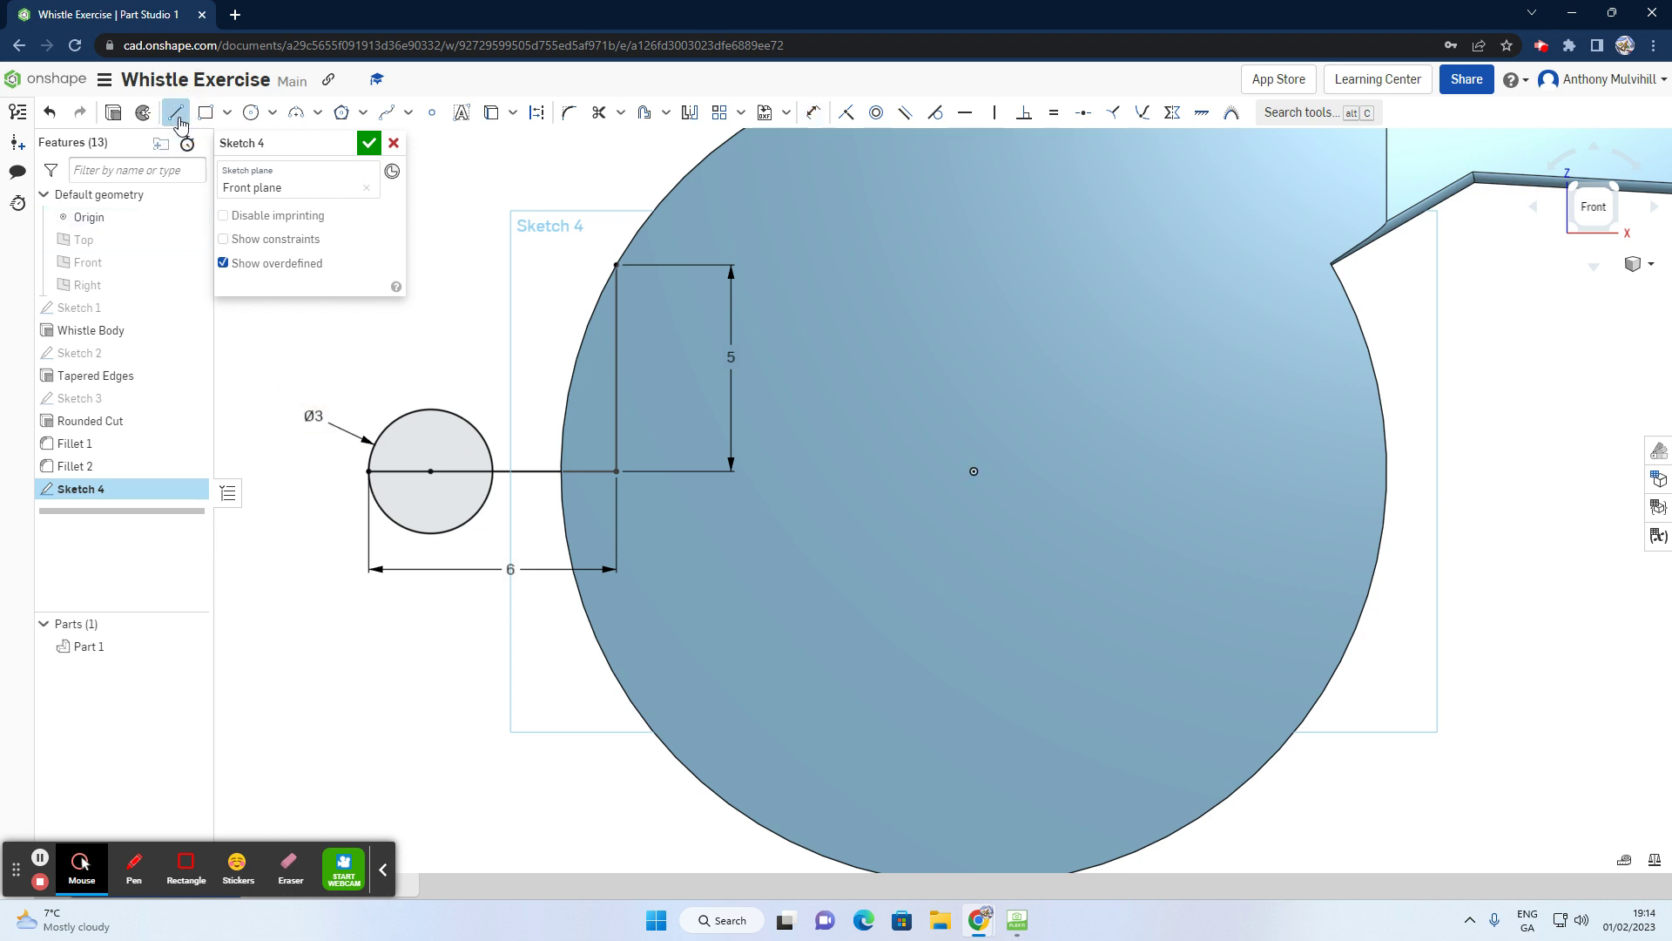
pyautogui.click(616, 265)
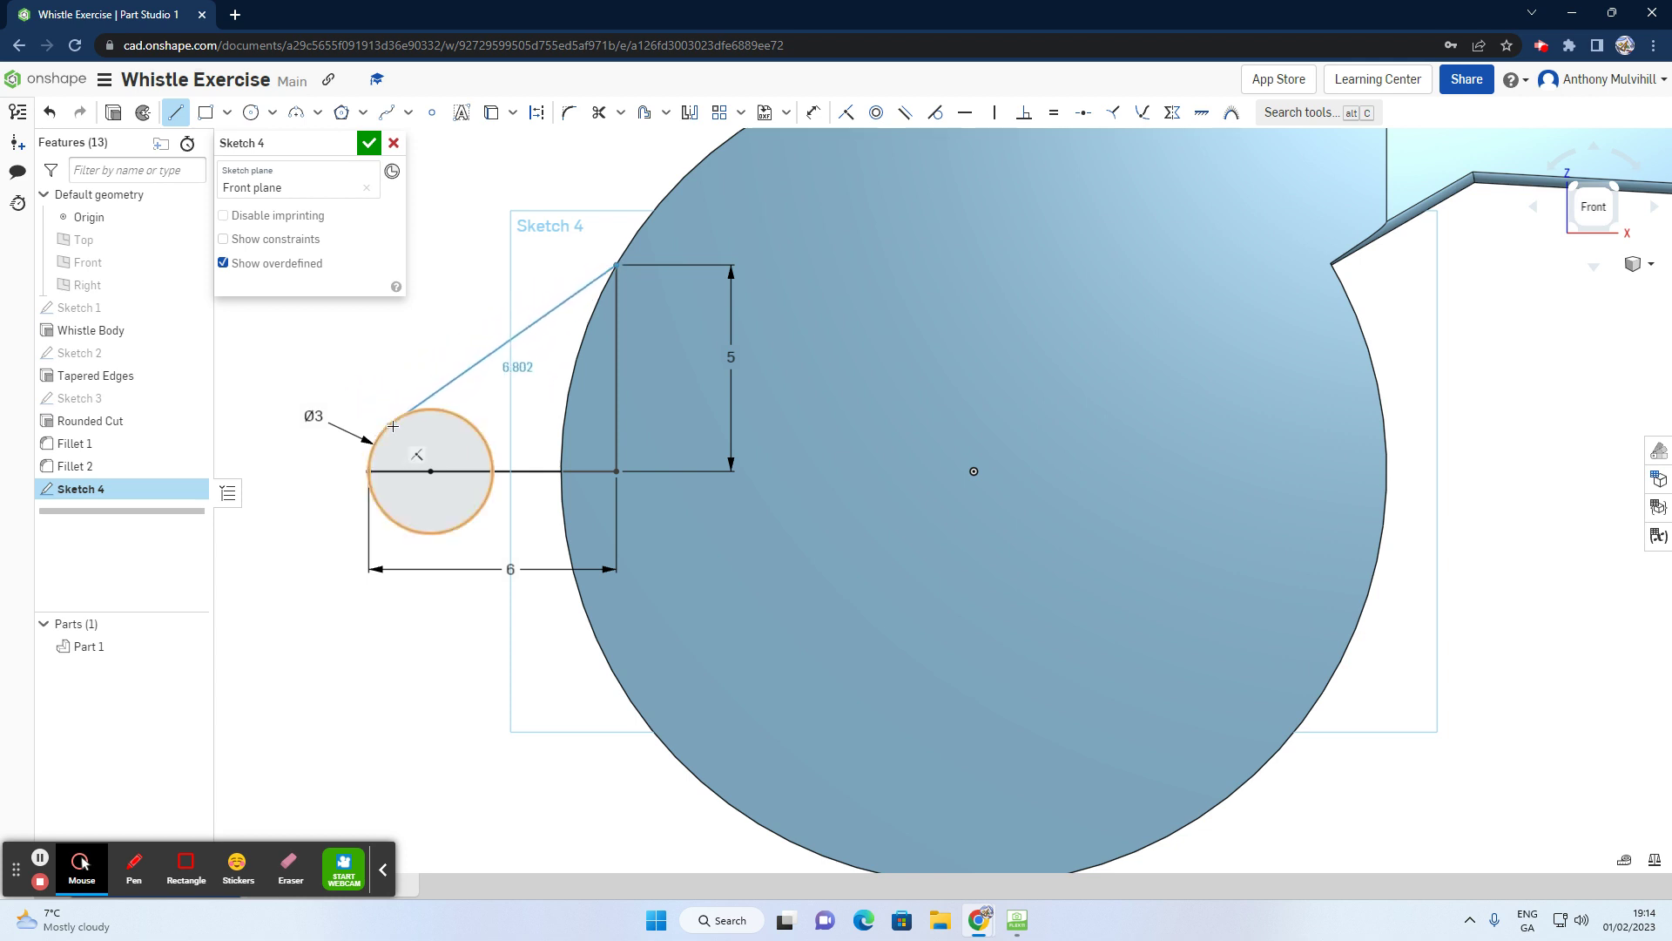
pyautogui.scroll(3, 399, 419)
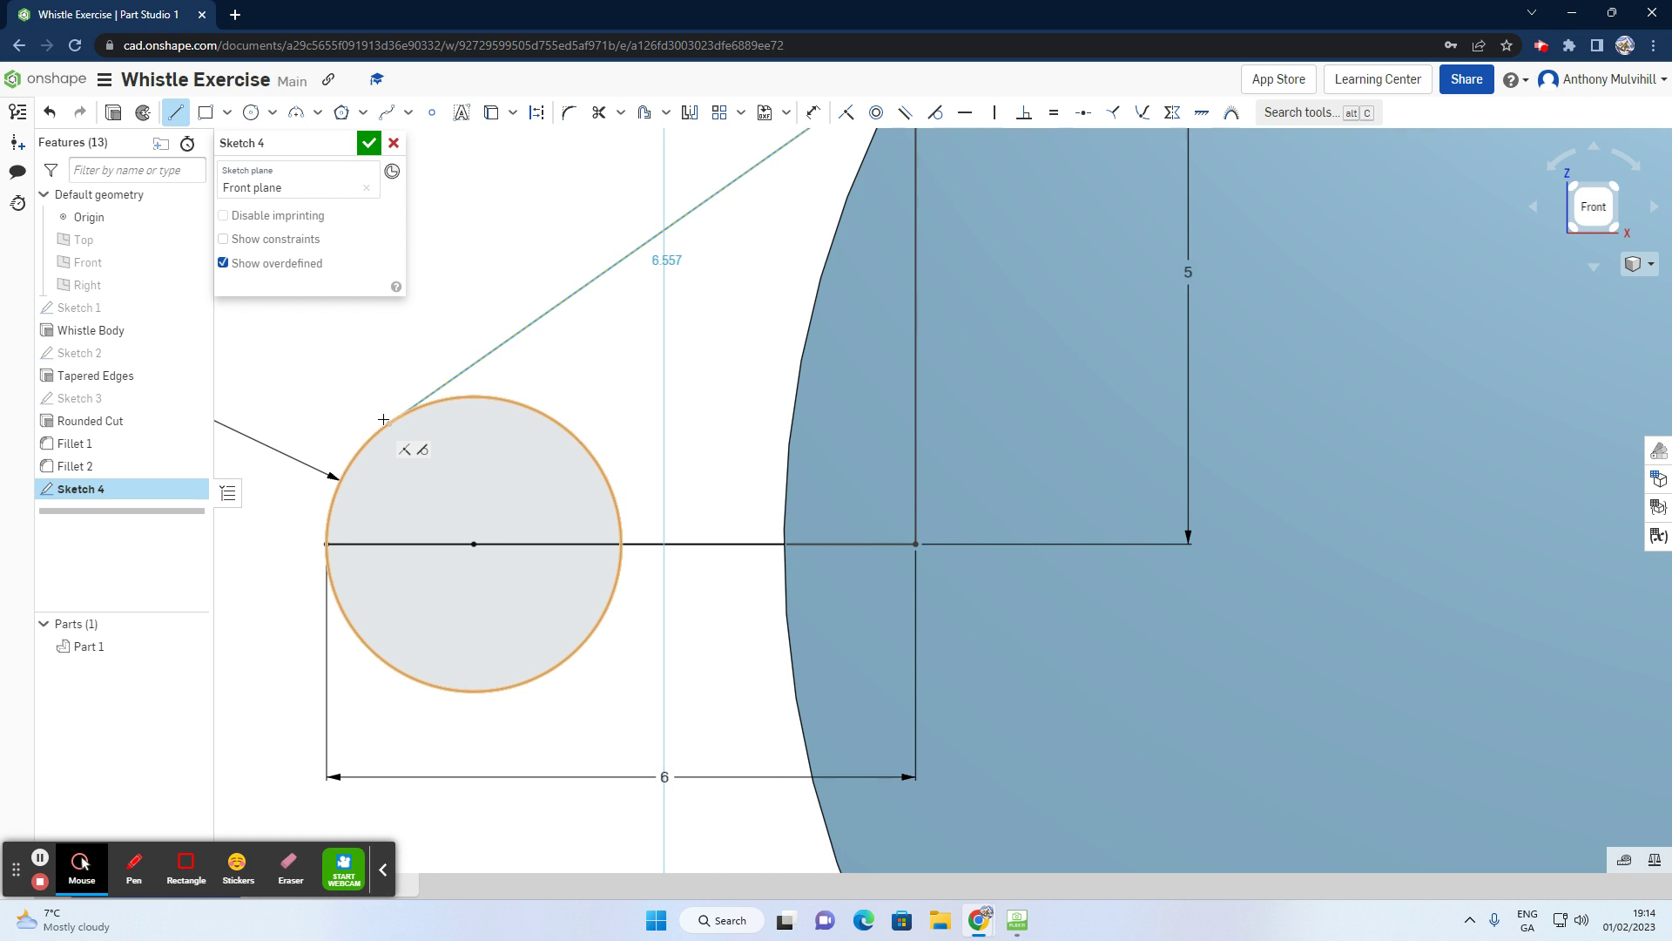
pyautogui.scroll(-3, 378, 392)
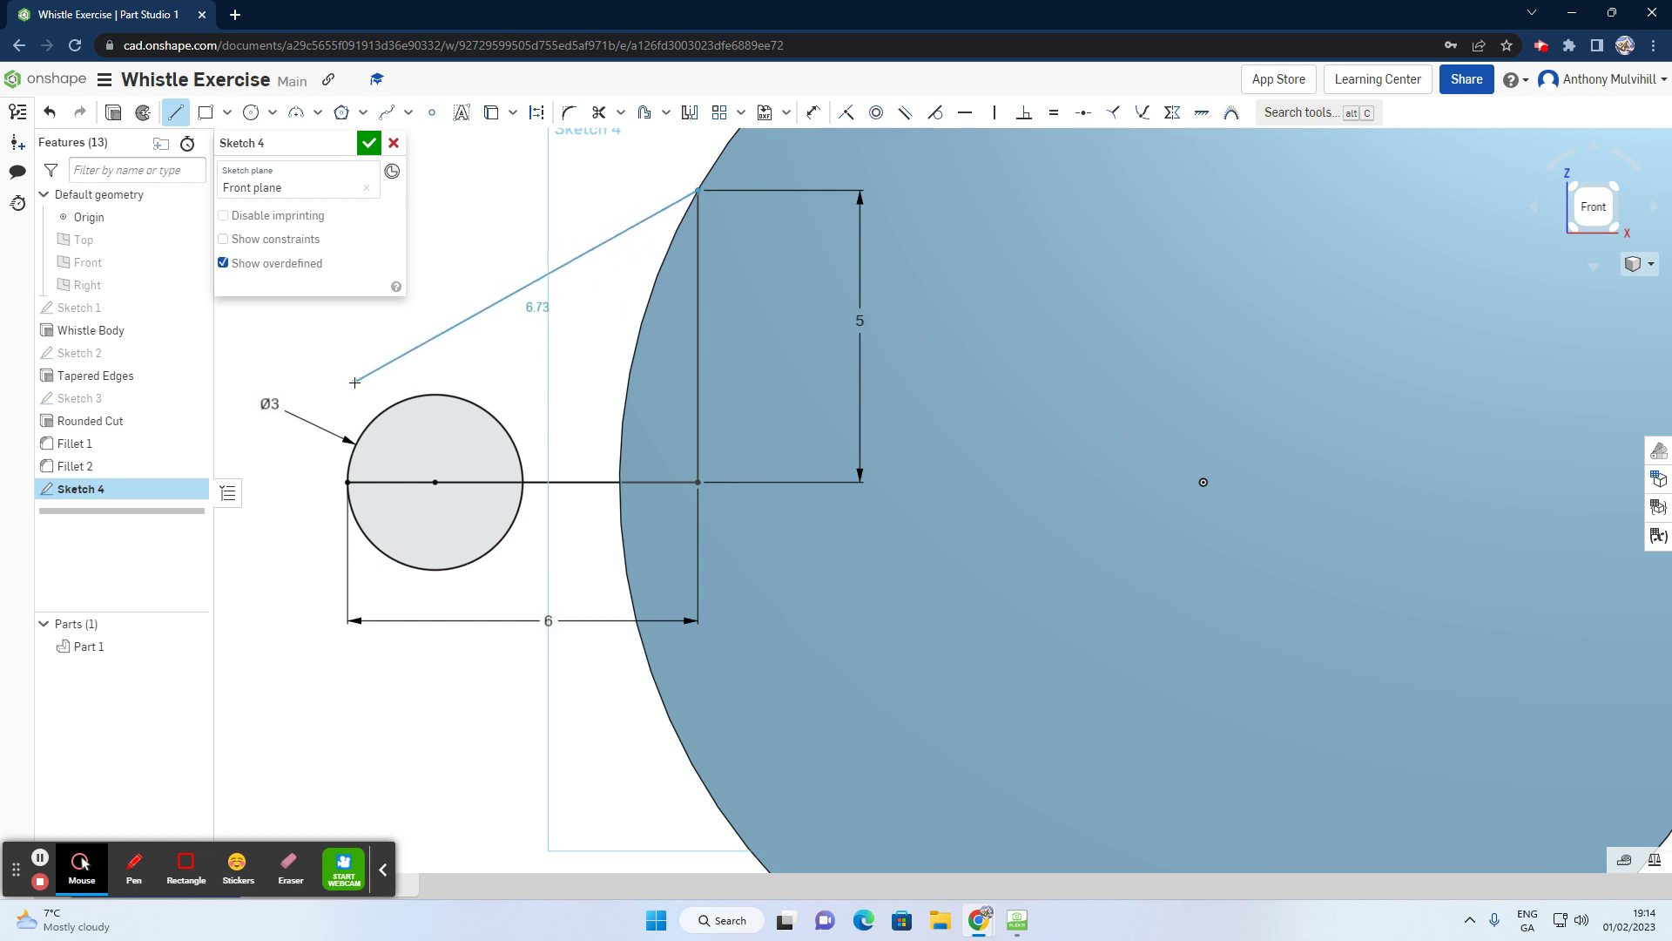
pyautogui.click(354, 381)
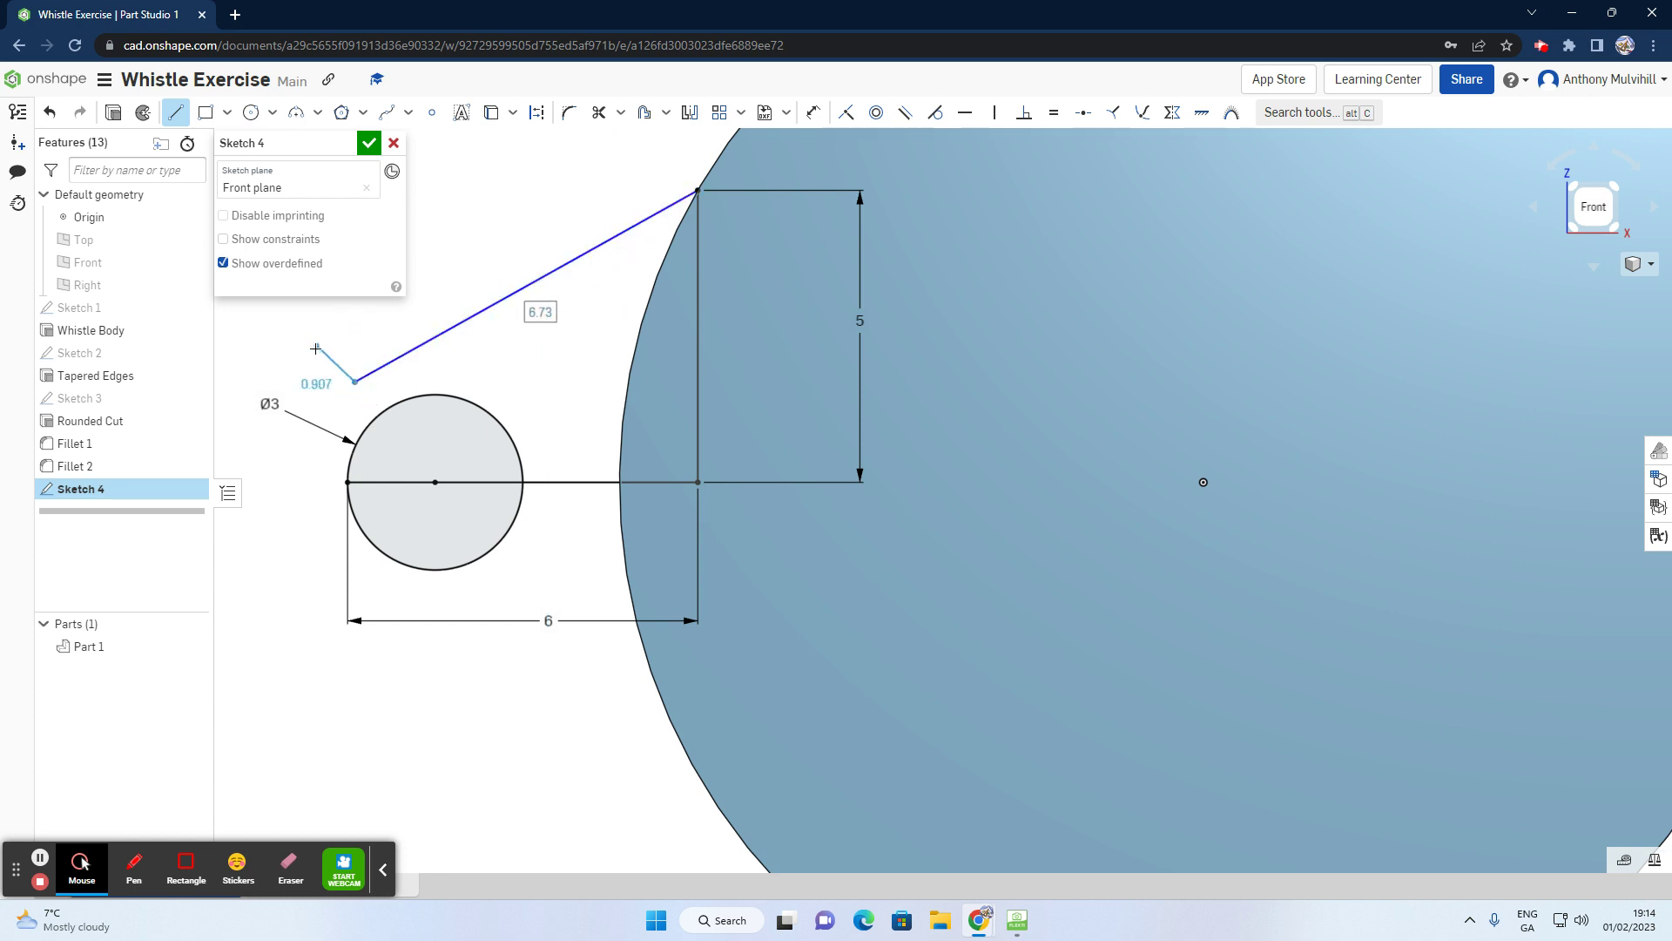
pyautogui.rightClick(314, 351)
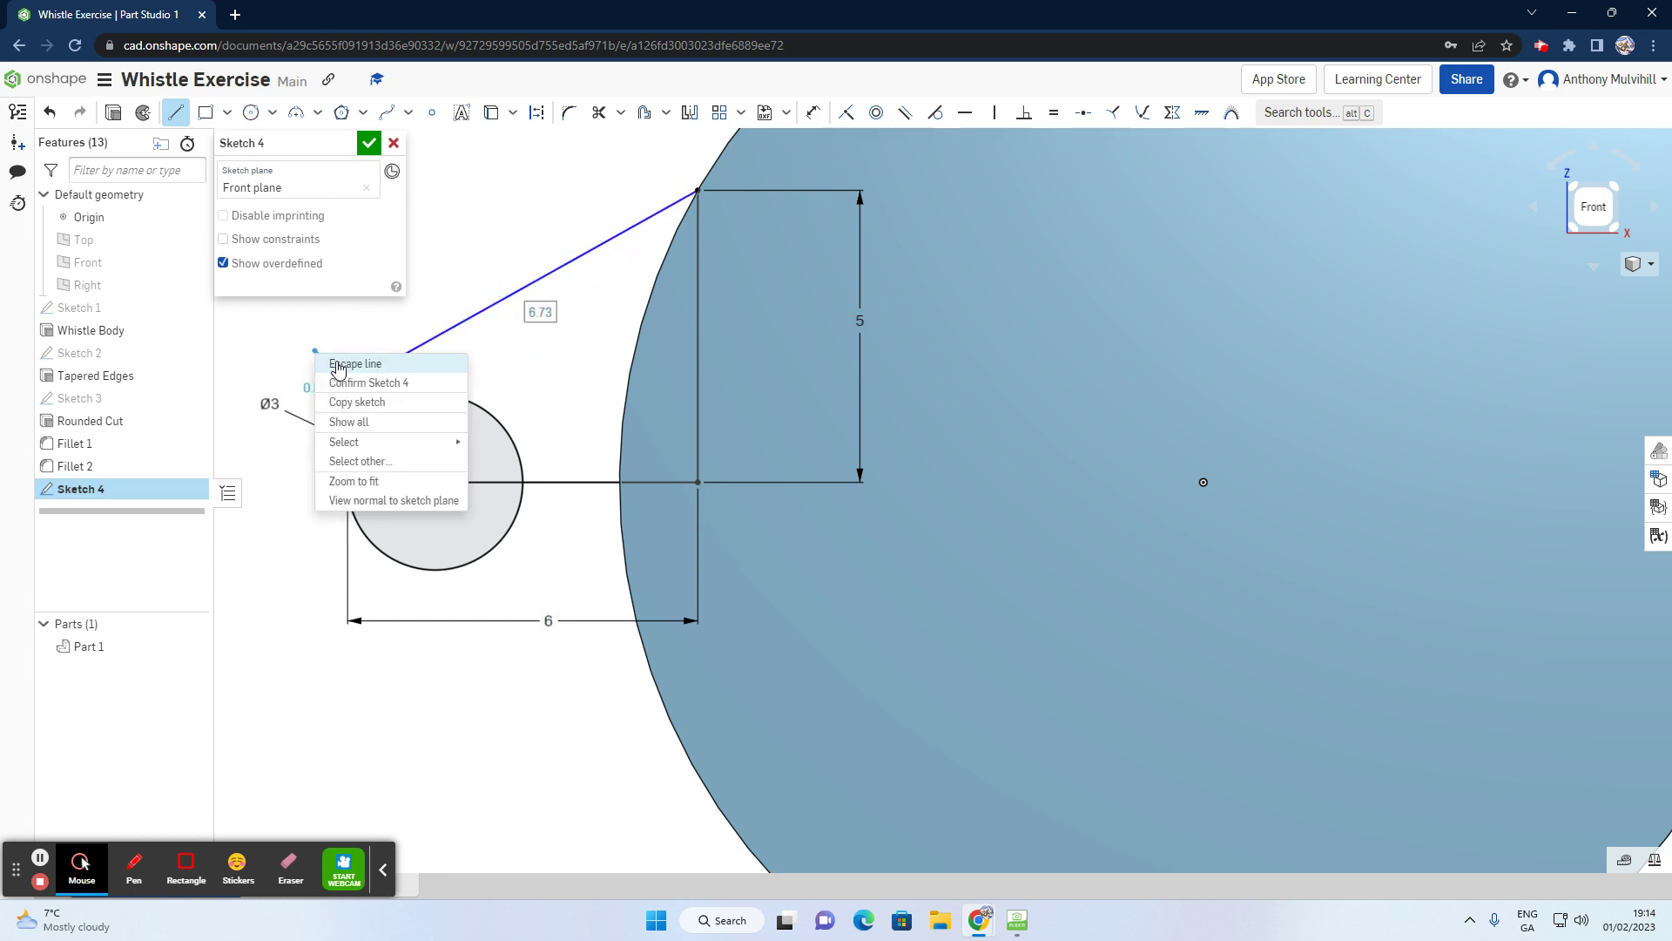
pyautogui.click(332, 360)
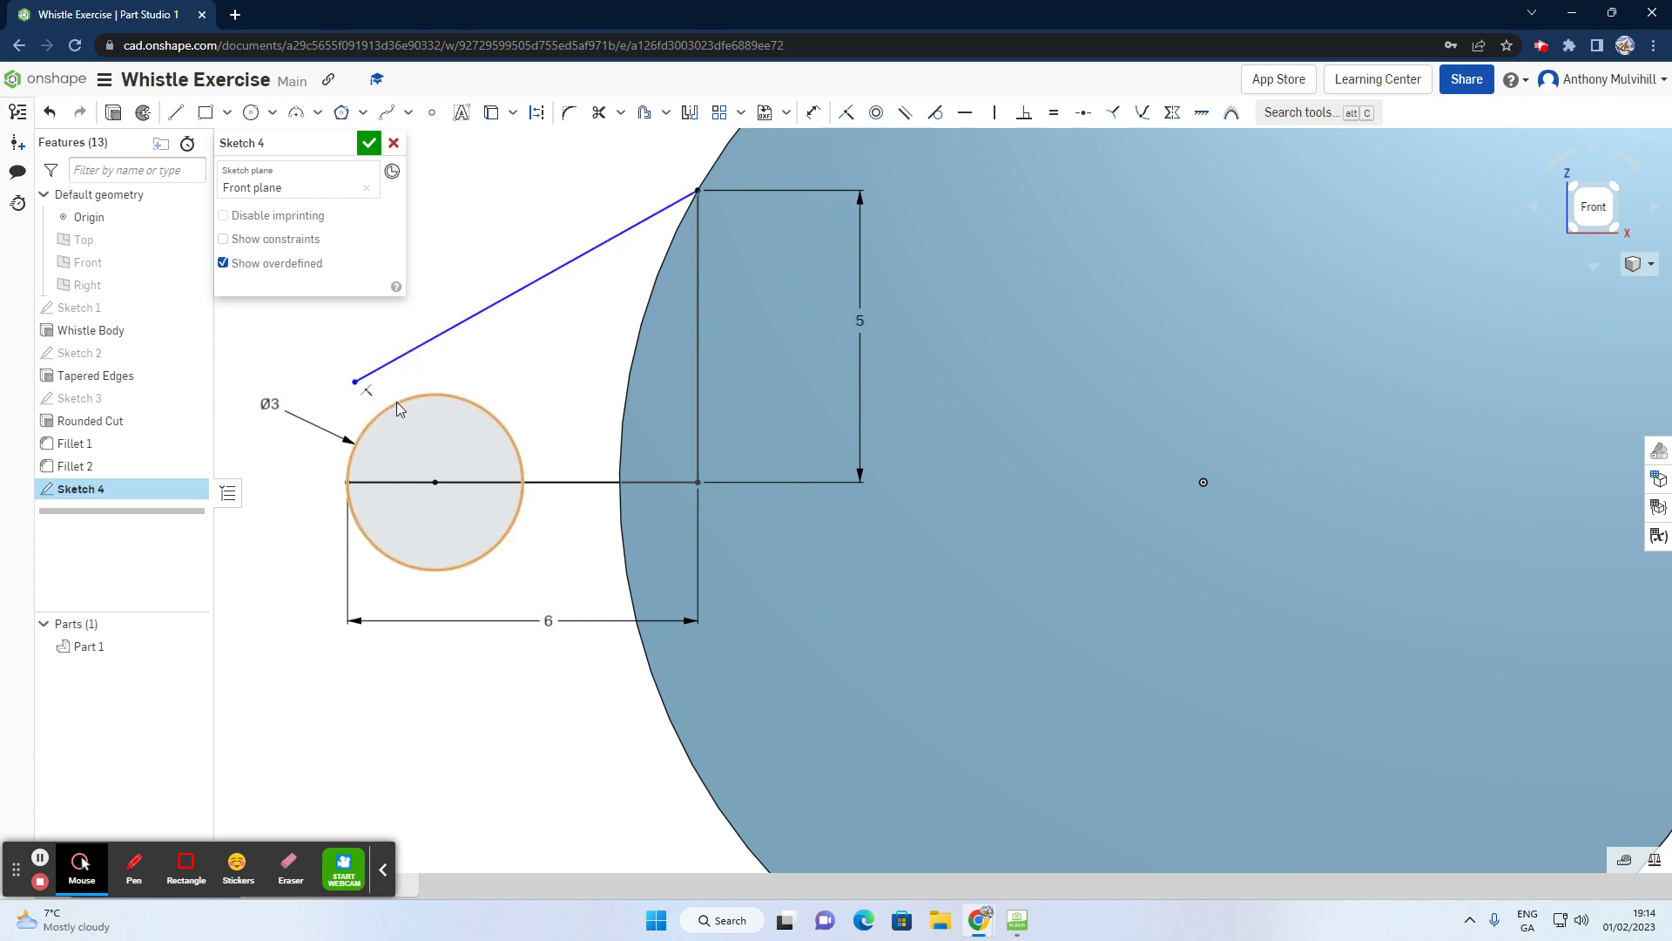
# Step: Make the slanted line tangent to the small circle
pyautogui.click(420, 349)
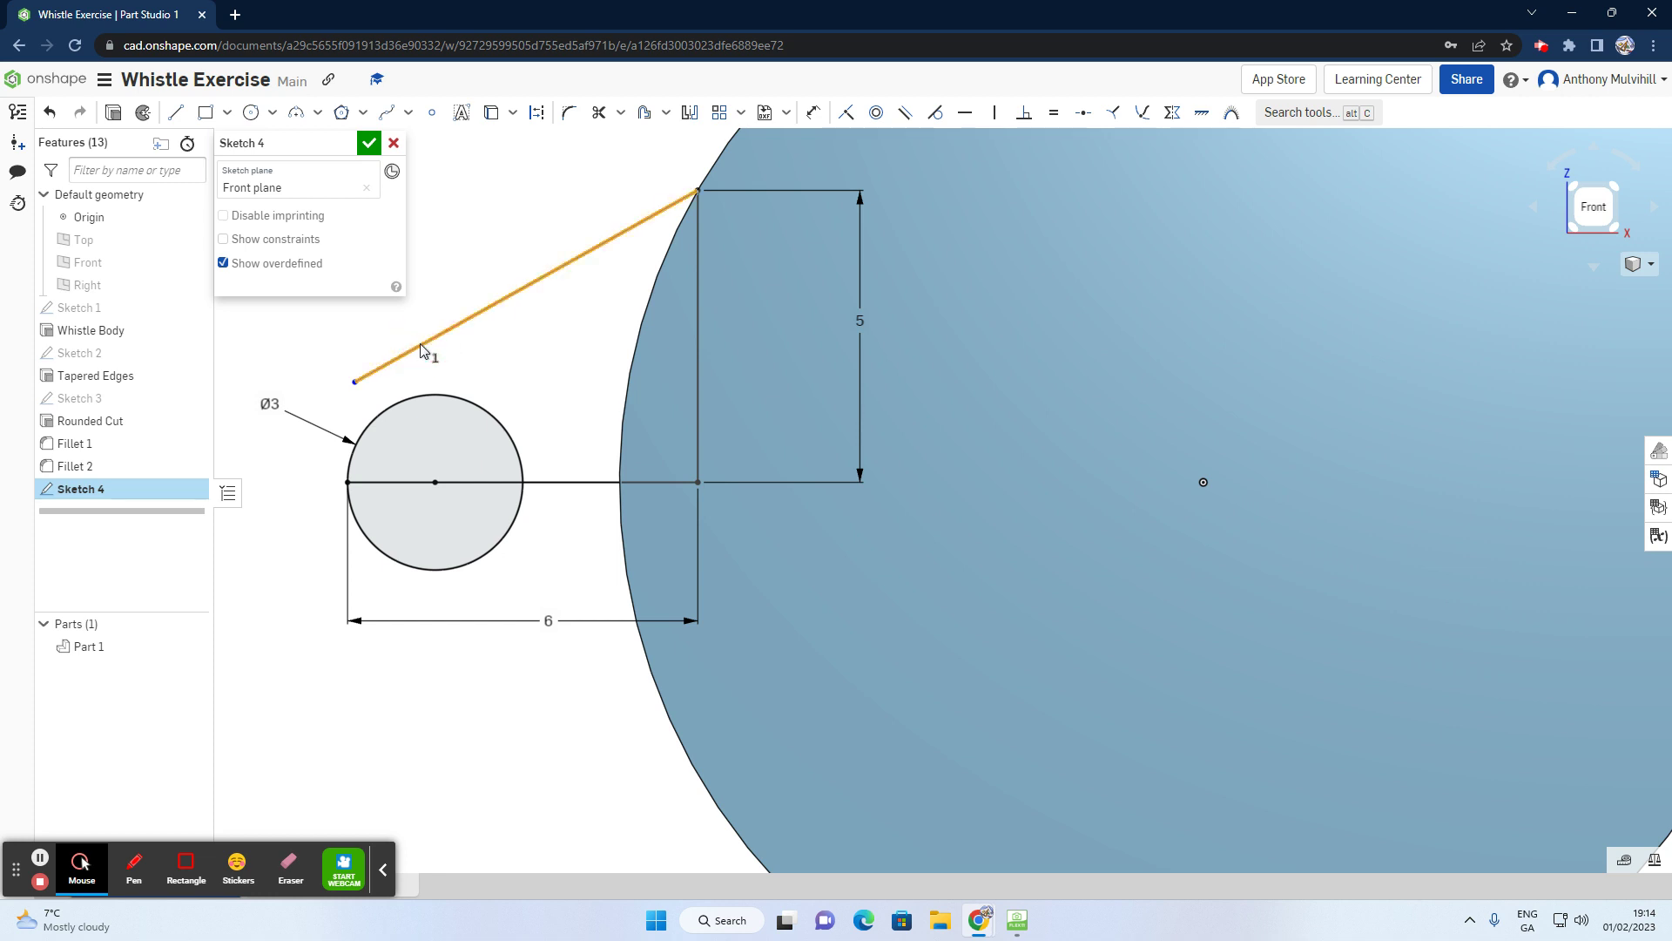
pyautogui.click(935, 113)
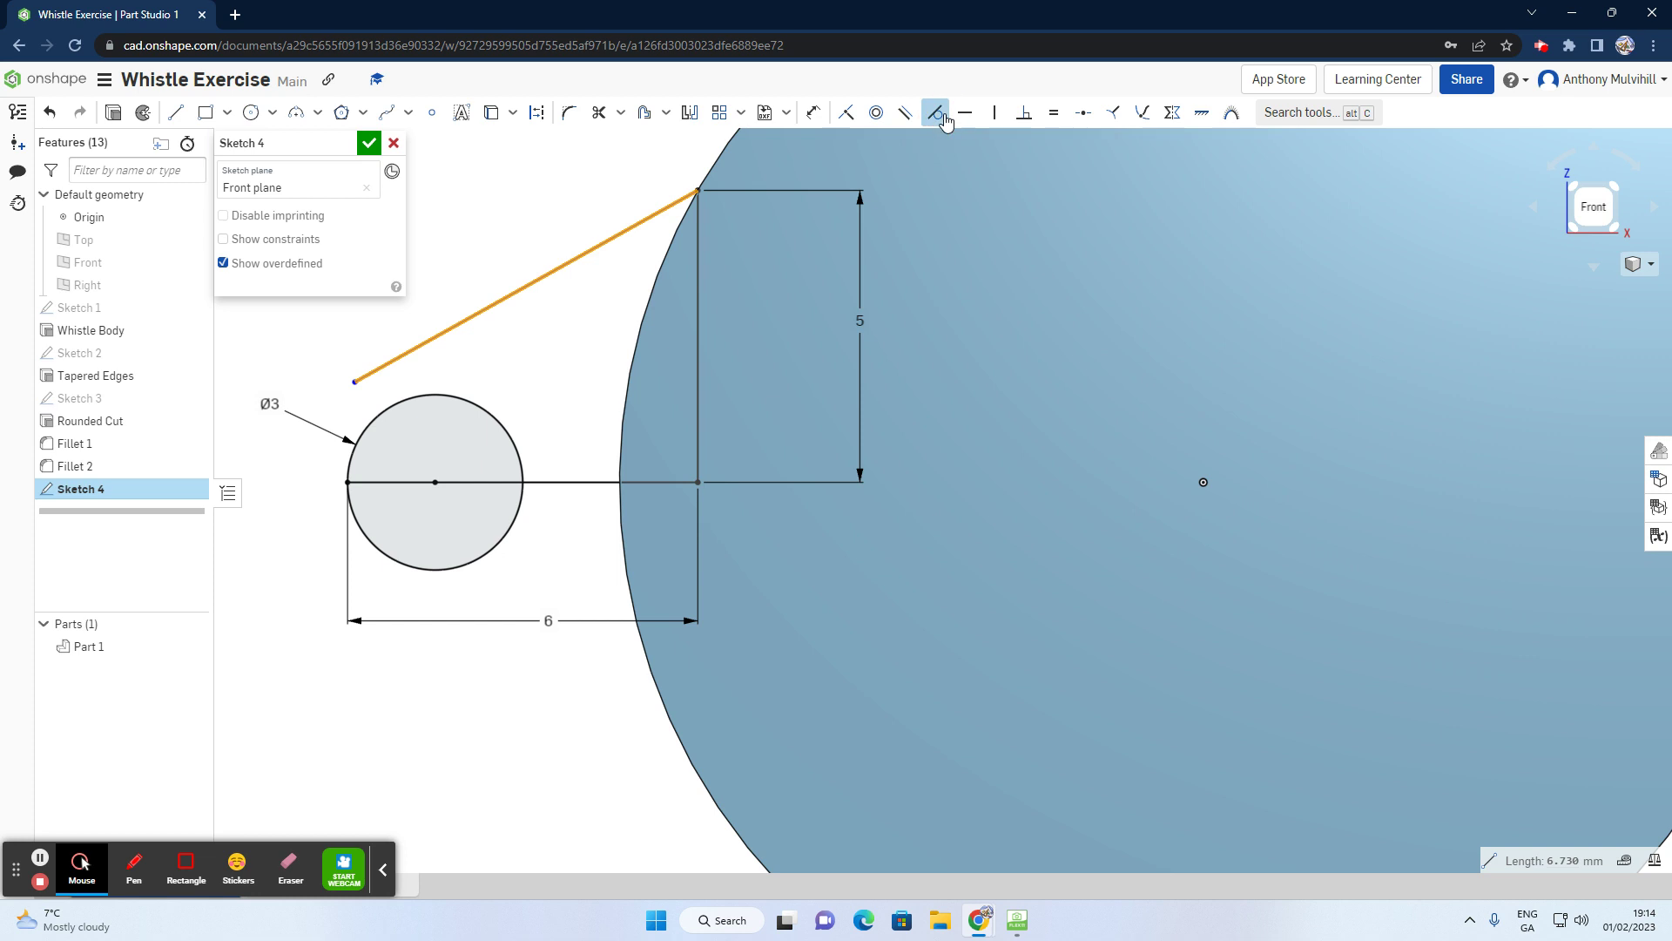
pyautogui.click(396, 407)
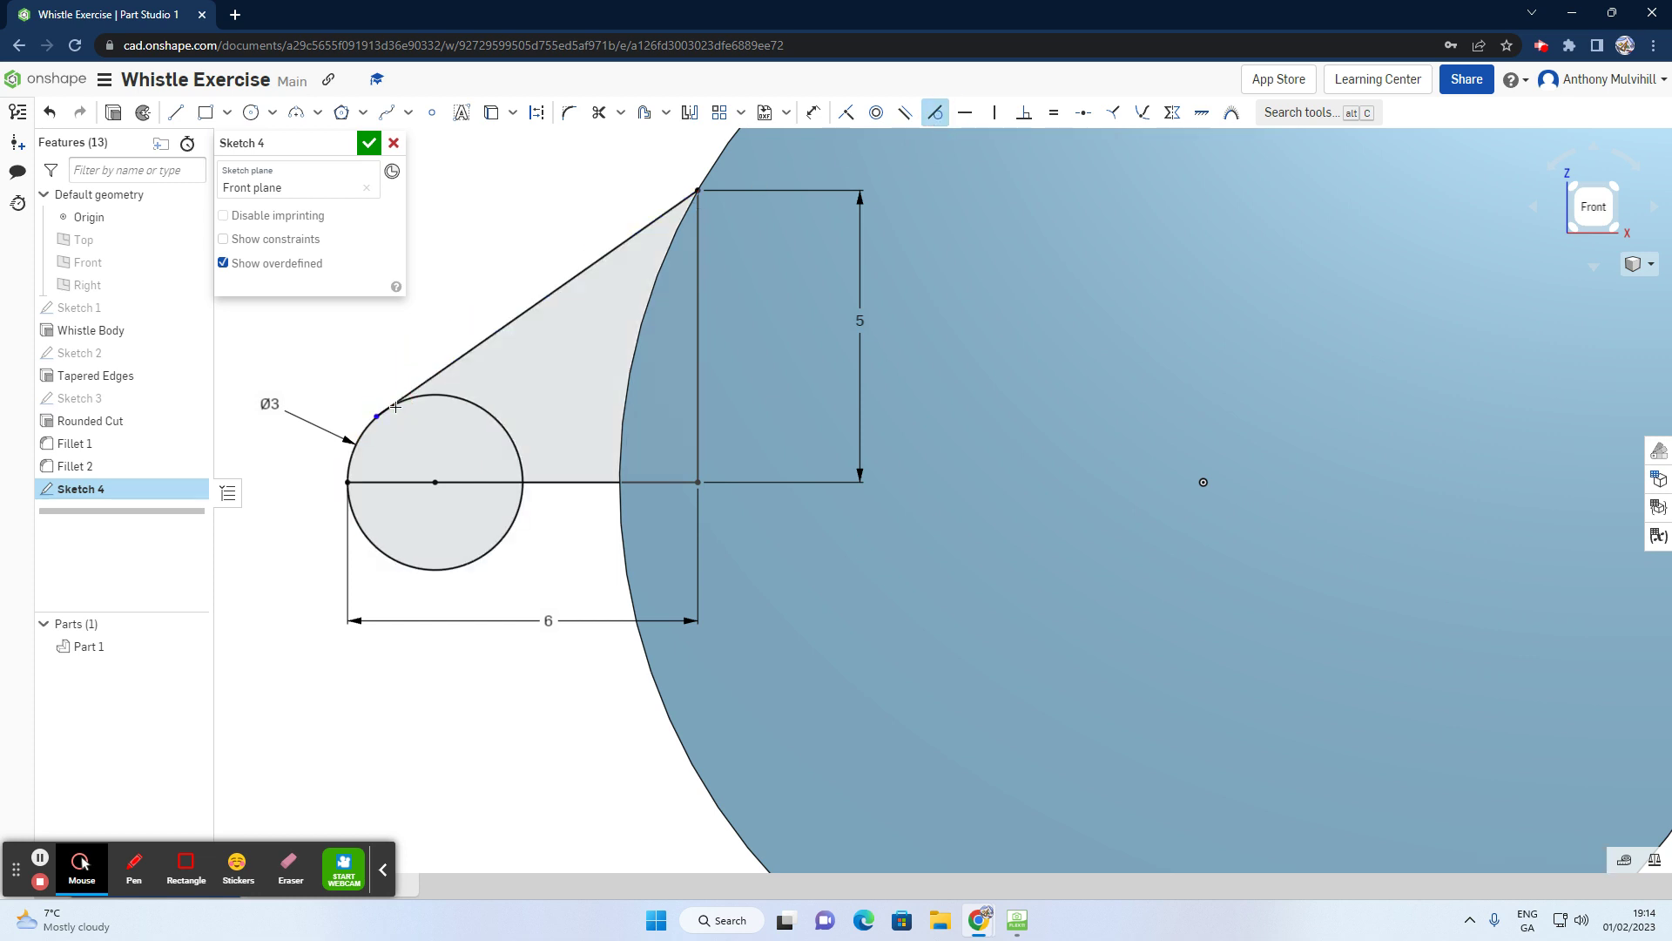
# Step: Trim the short end of the slanted line that extends past its tangent point on the small circle
pyautogui.scroll(5, 381, 437)
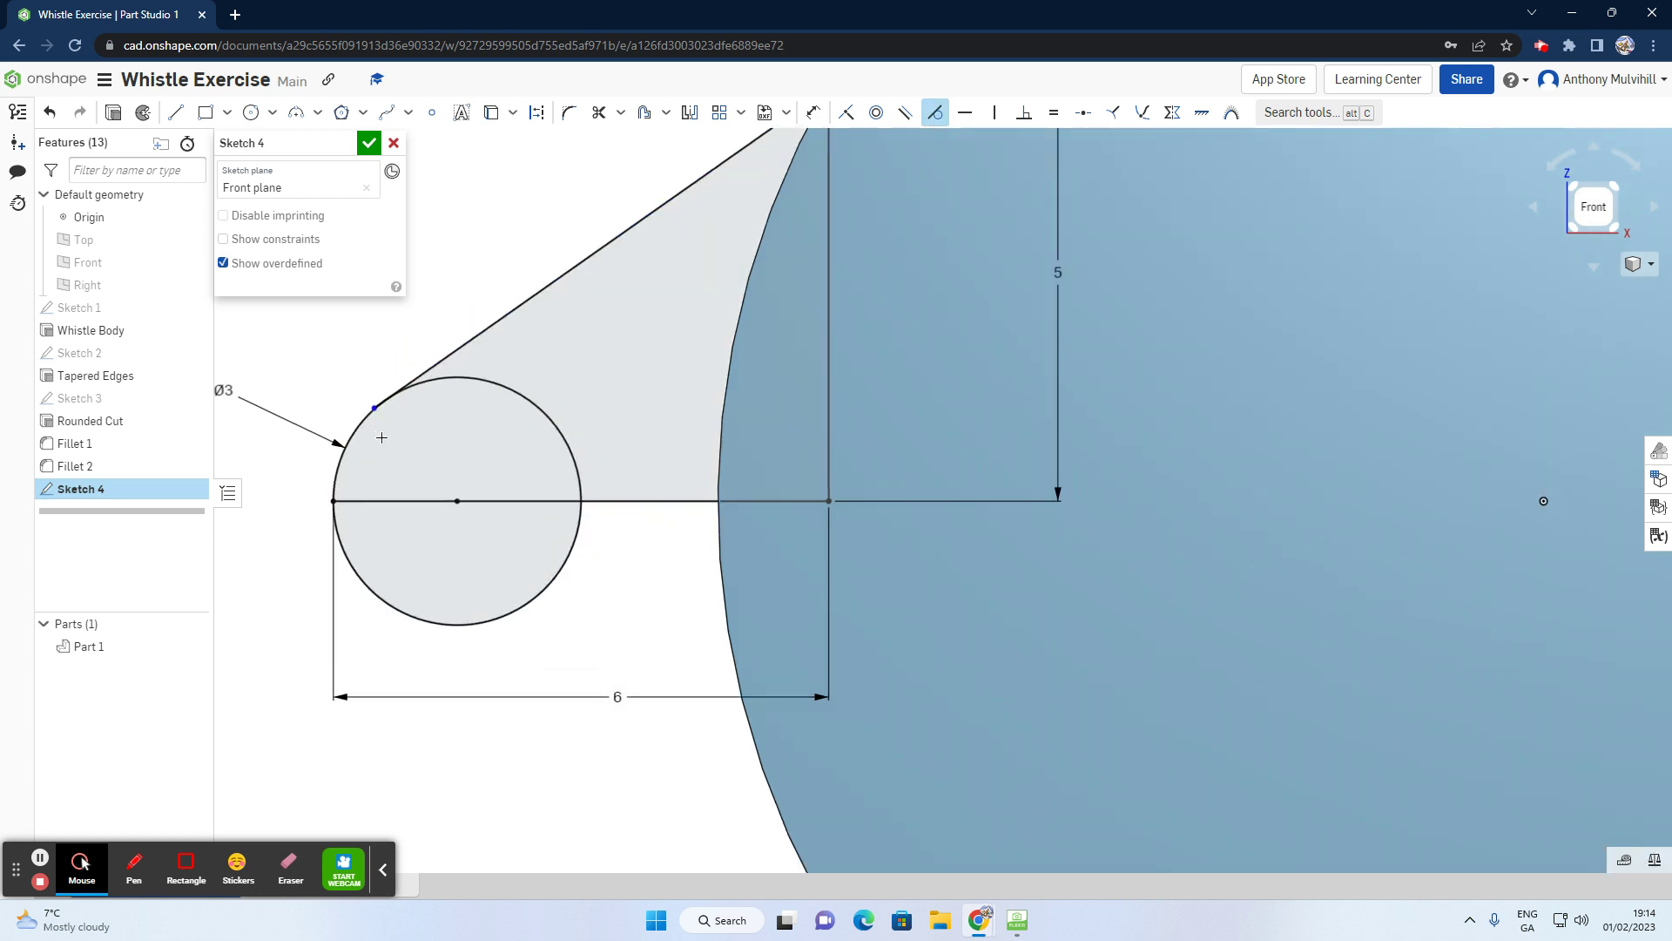
pyautogui.scroll(4, 283, 322)
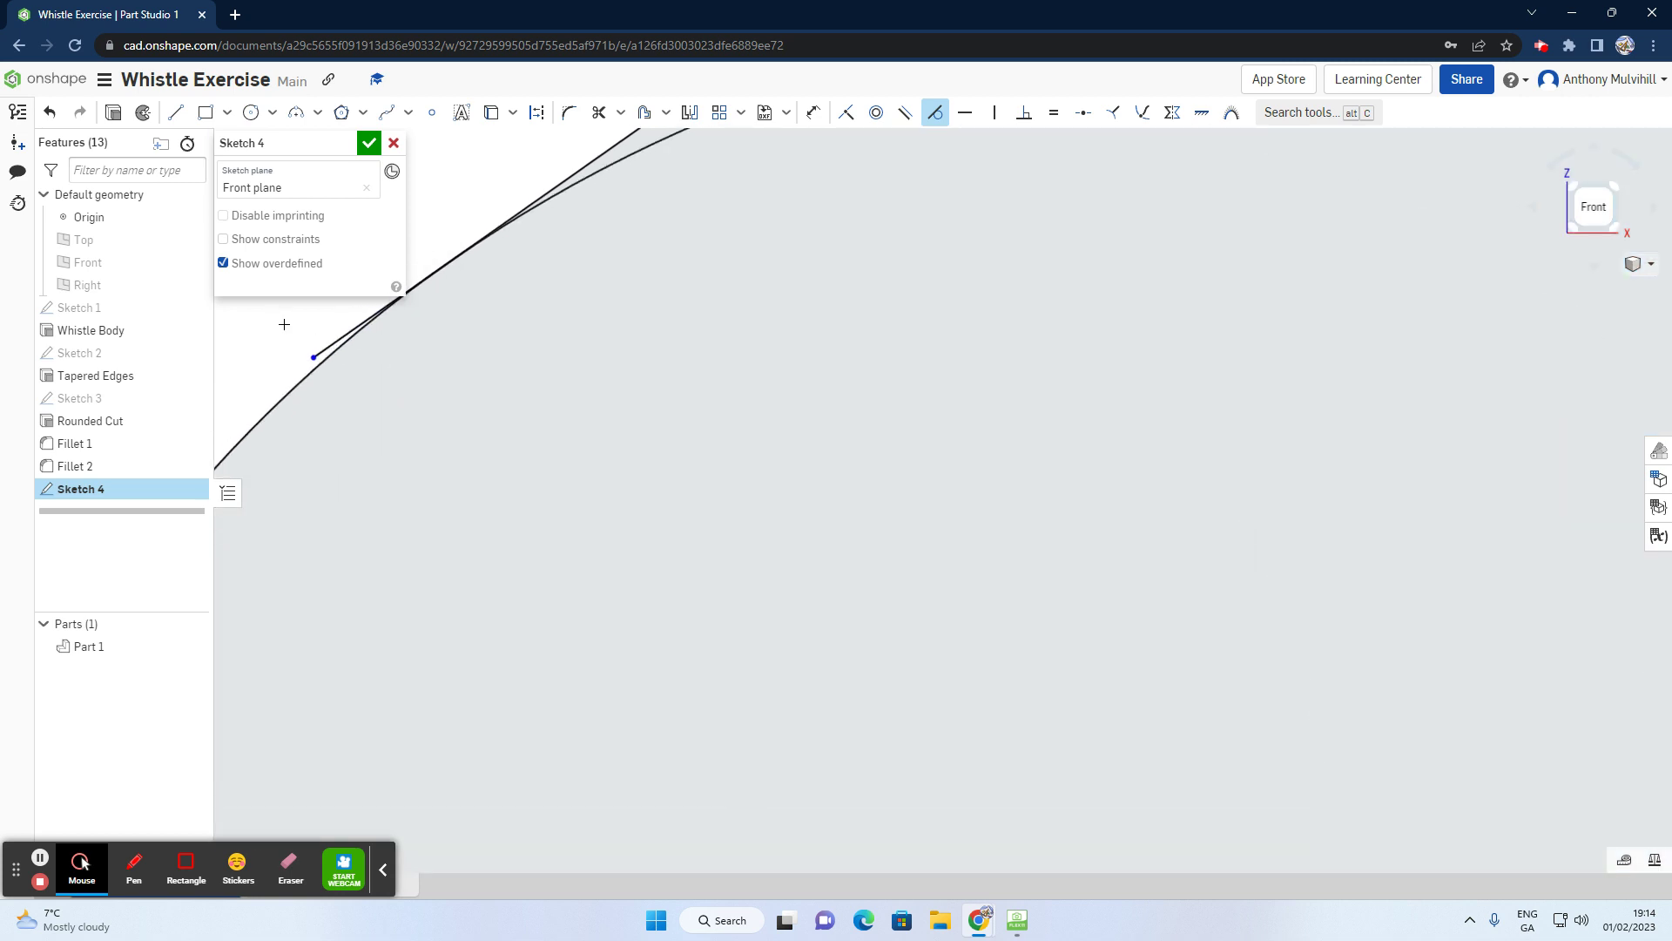
pyautogui.scroll(-5, 379, 331)
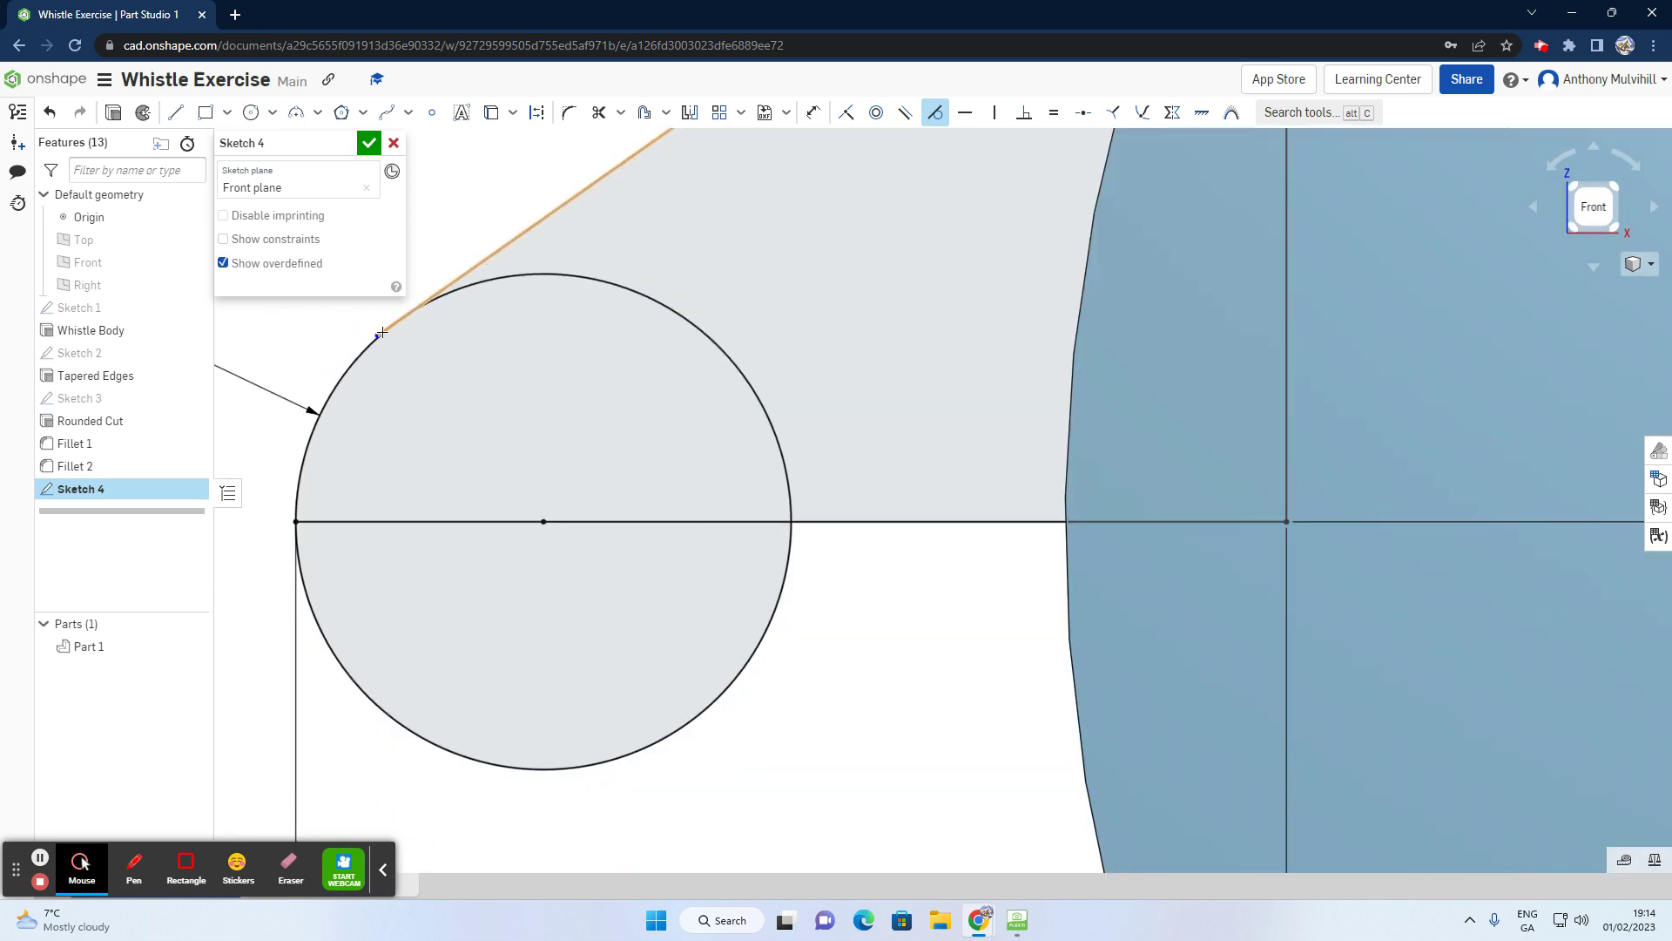
pyautogui.scroll(3, 370, 331)
pyautogui.scroll(4, 370, 331)
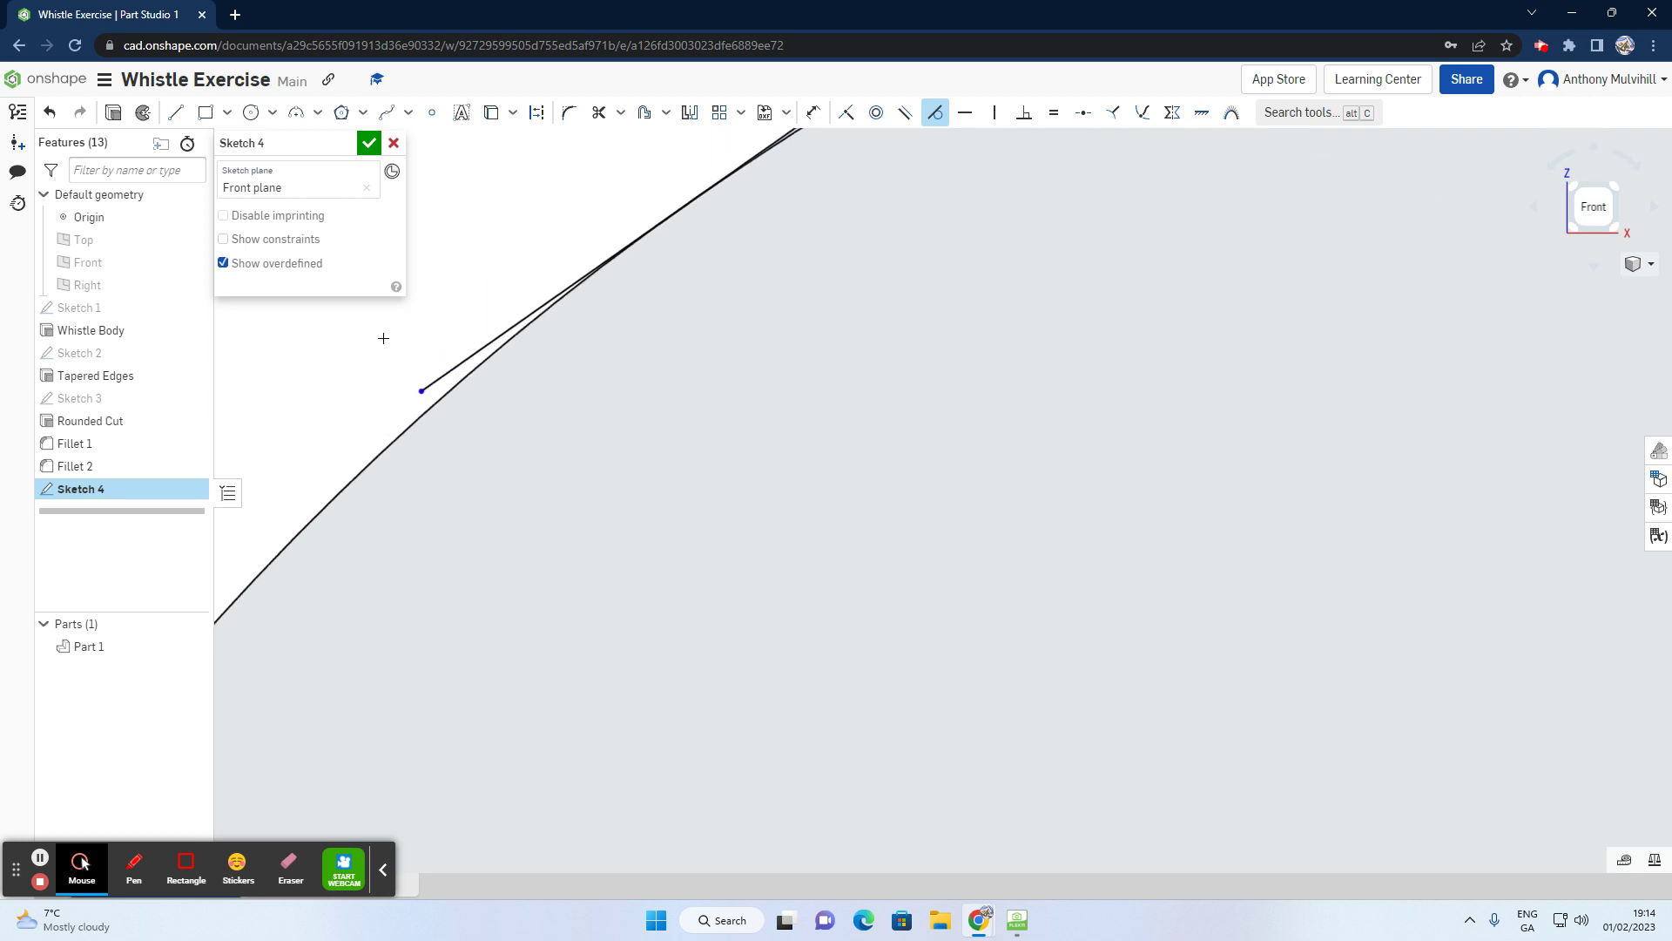
pyautogui.click(598, 112)
pyautogui.moveTo(460, 329); pyautogui.dragTo(461, 384)
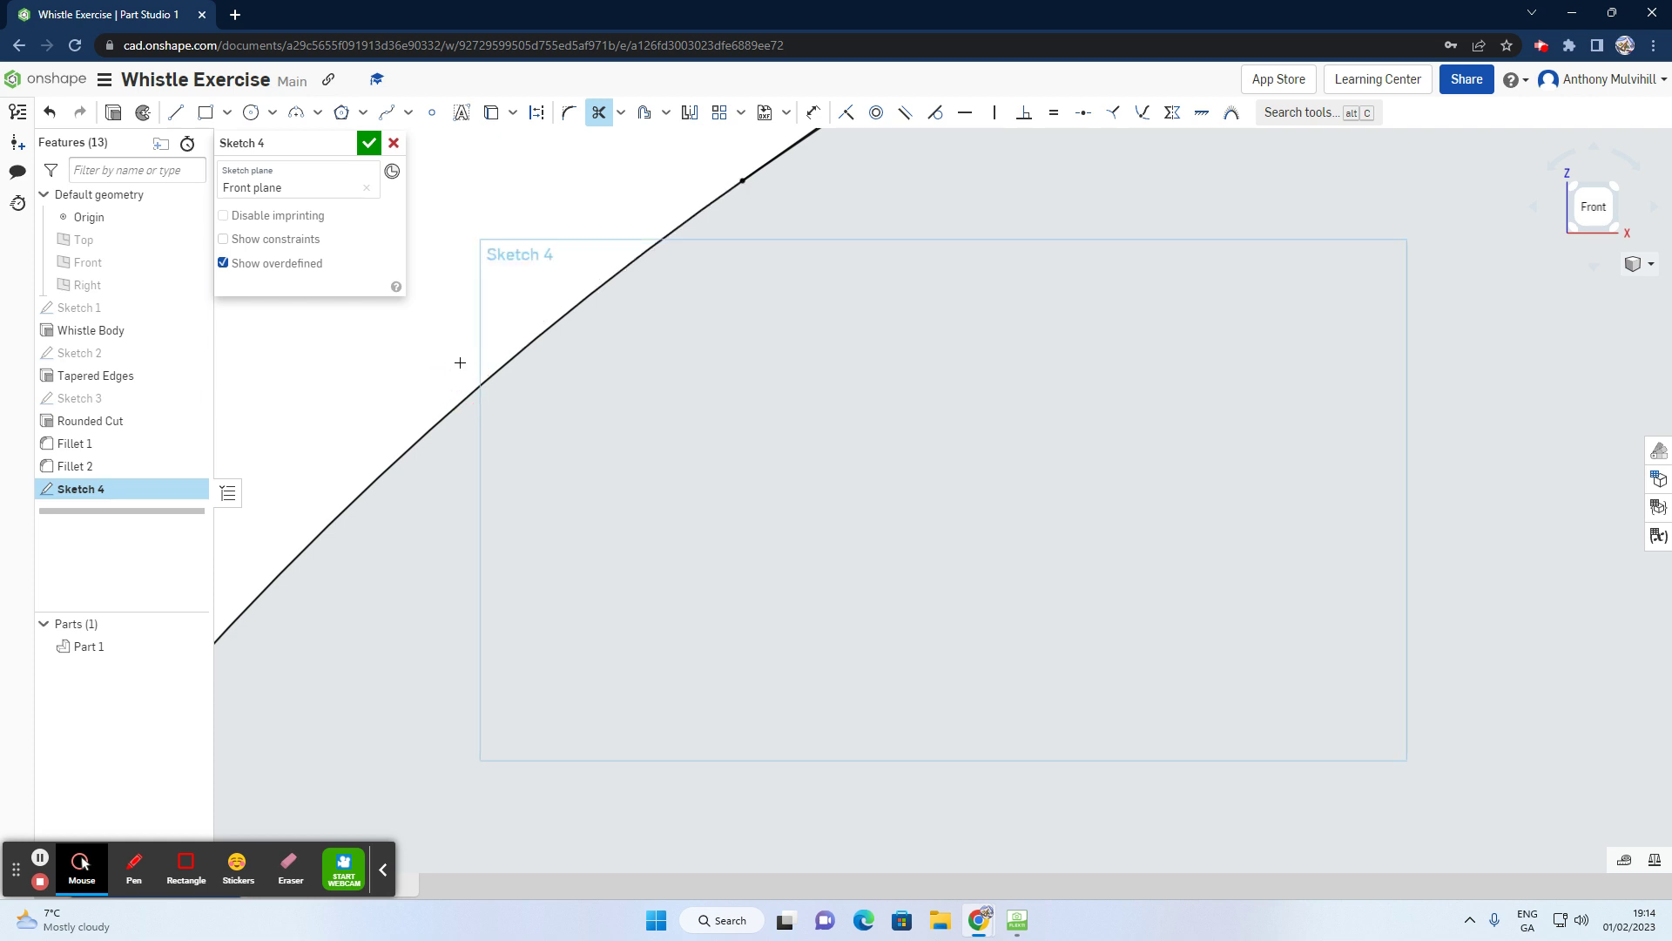
# Step: Trim the small circle's inner upper and lower arcs, keeping the arc between the tangent point and the base line's outer end
pyautogui.scroll(-8, 610, 280)
pyautogui.scroll(-3, 675, 279)
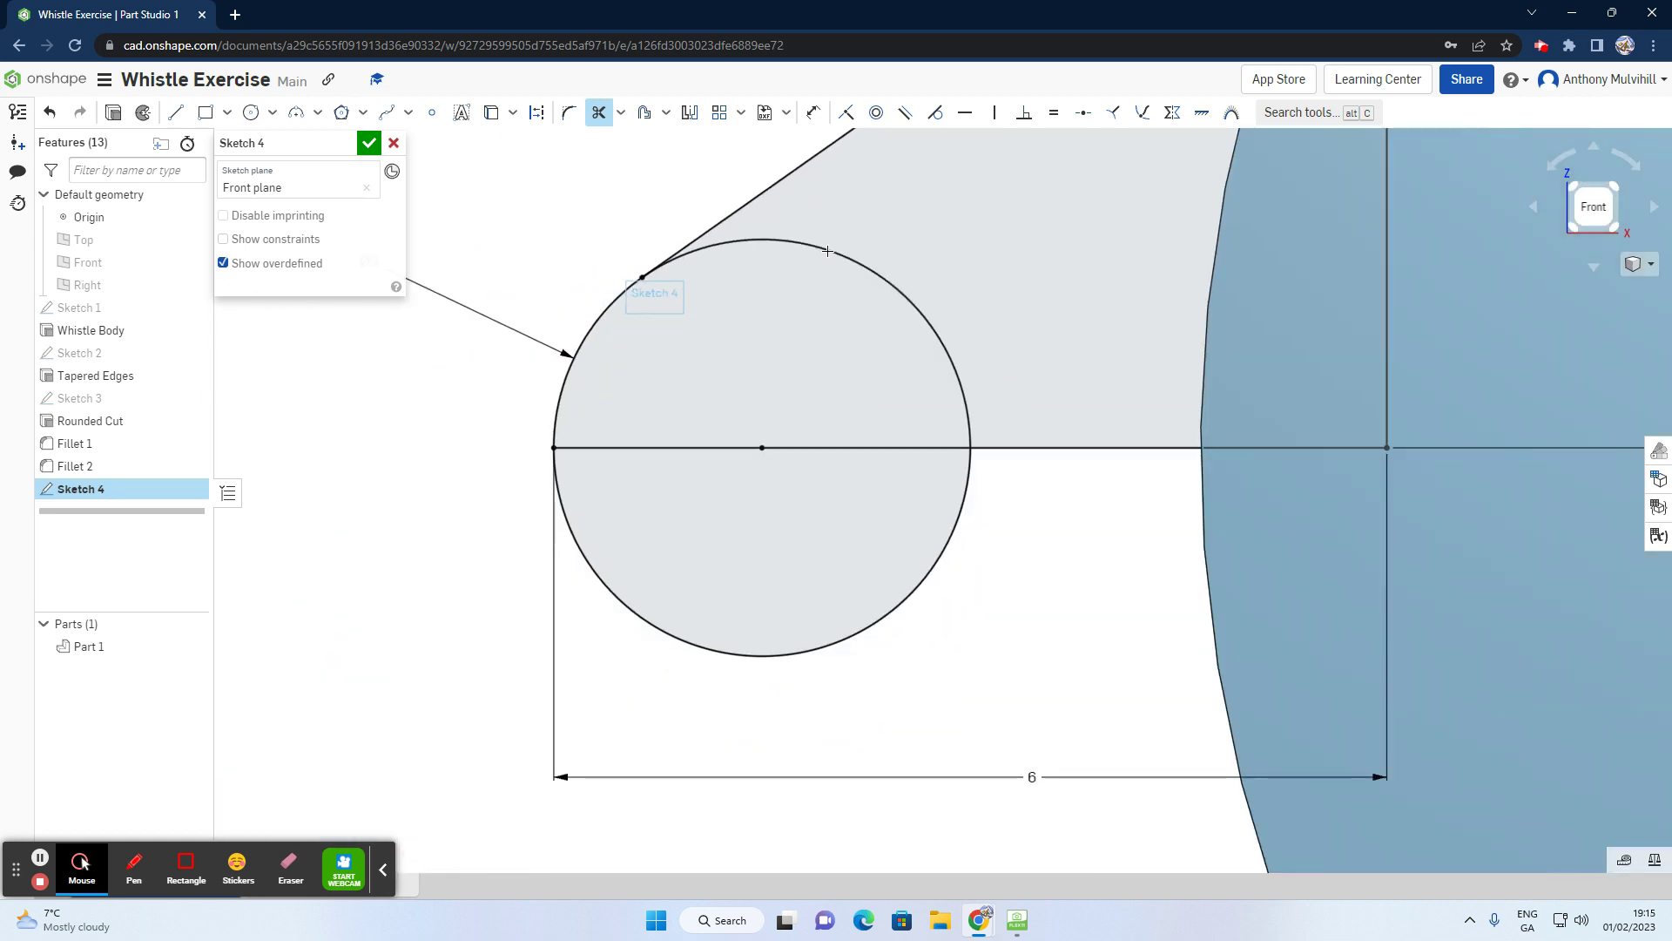
pyautogui.moveTo(855, 218); pyautogui.dragTo(821, 269)
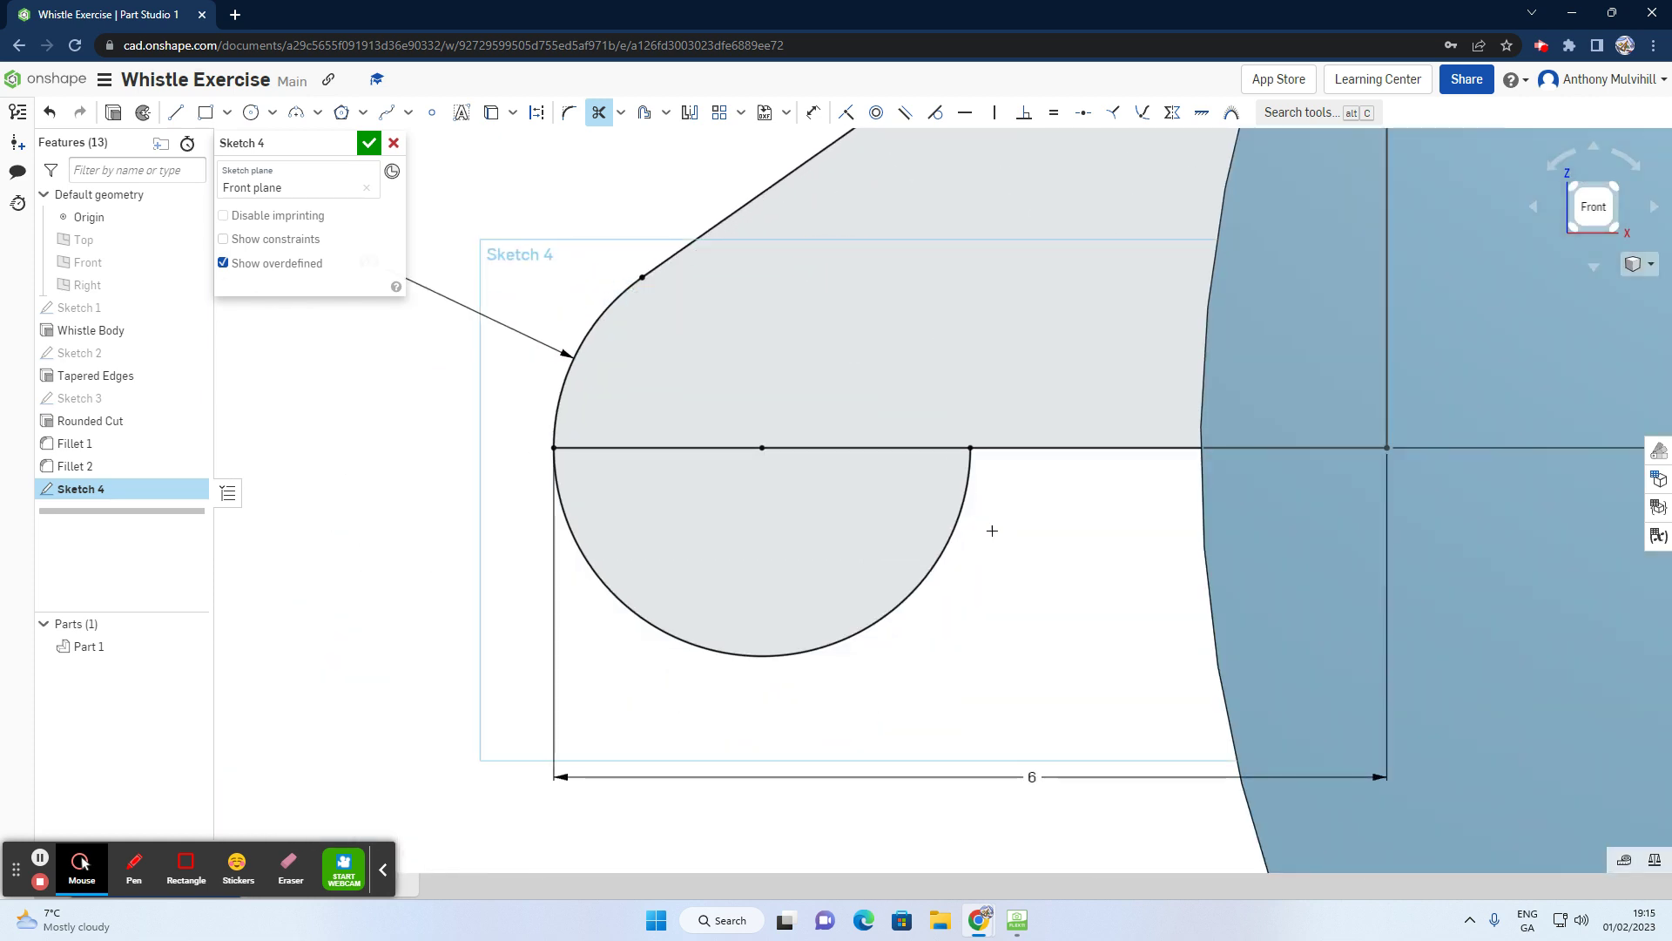
pyautogui.moveTo(974, 534); pyautogui.dragTo(937, 531)
pyautogui.scroll(-6, 945, 519)
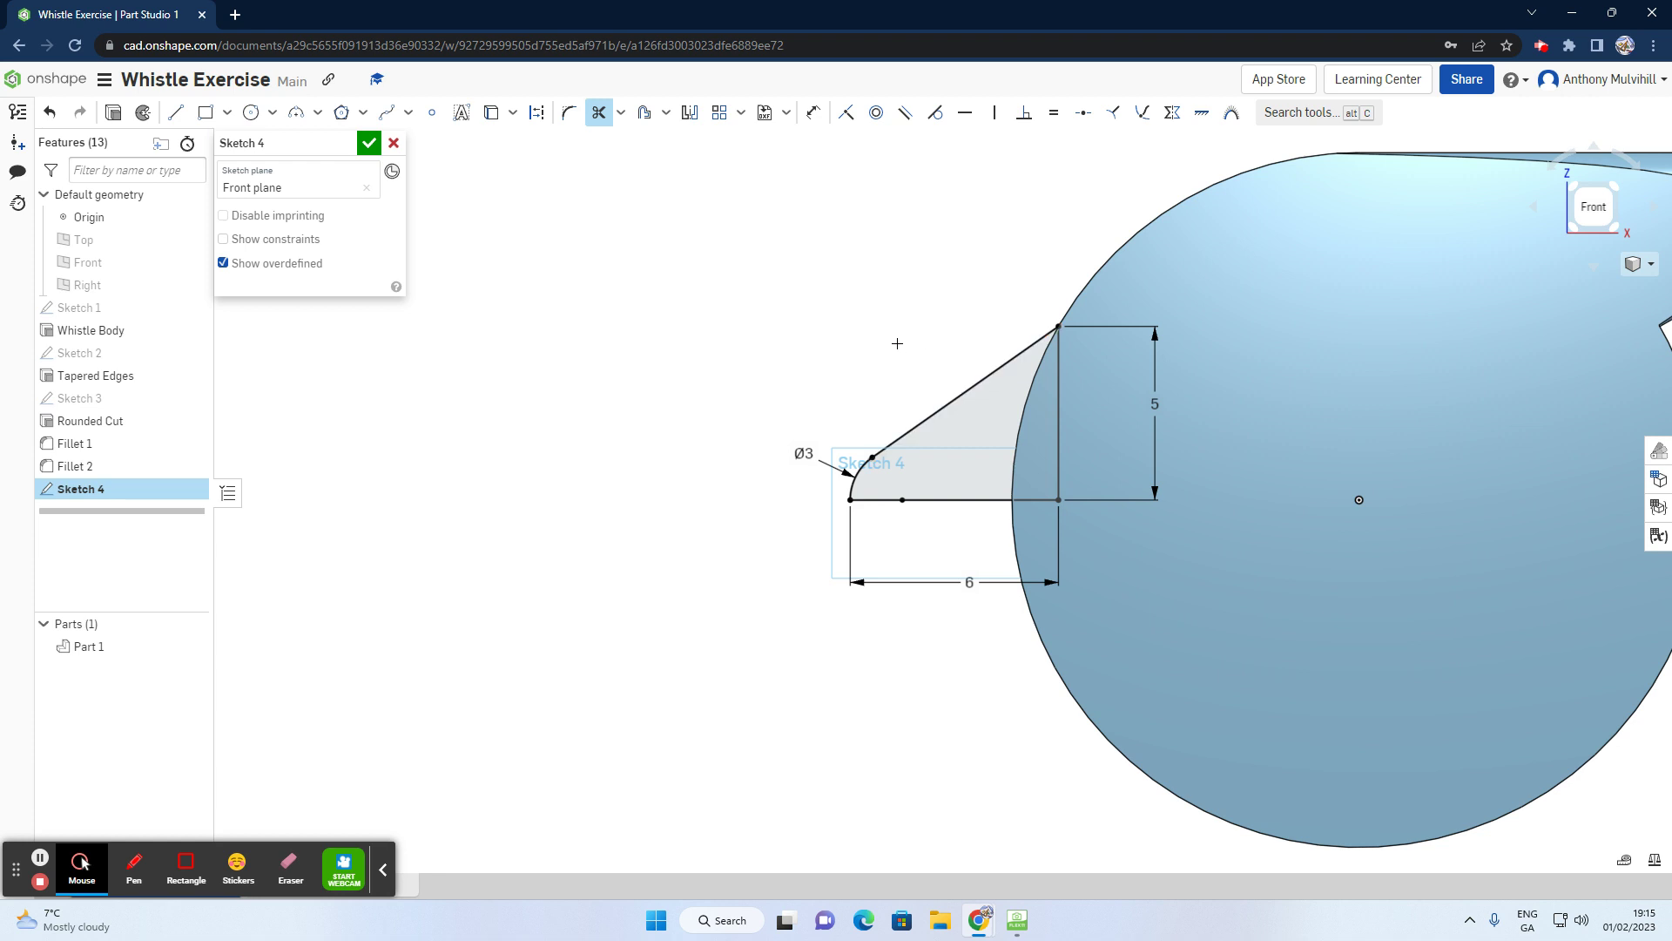
# Step: Consult the worksheet in HoverCam Flex11 and set up a full revolve of the Sketch 4 profile around its horizontal base line
pyautogui.moveTo(1018, 922)
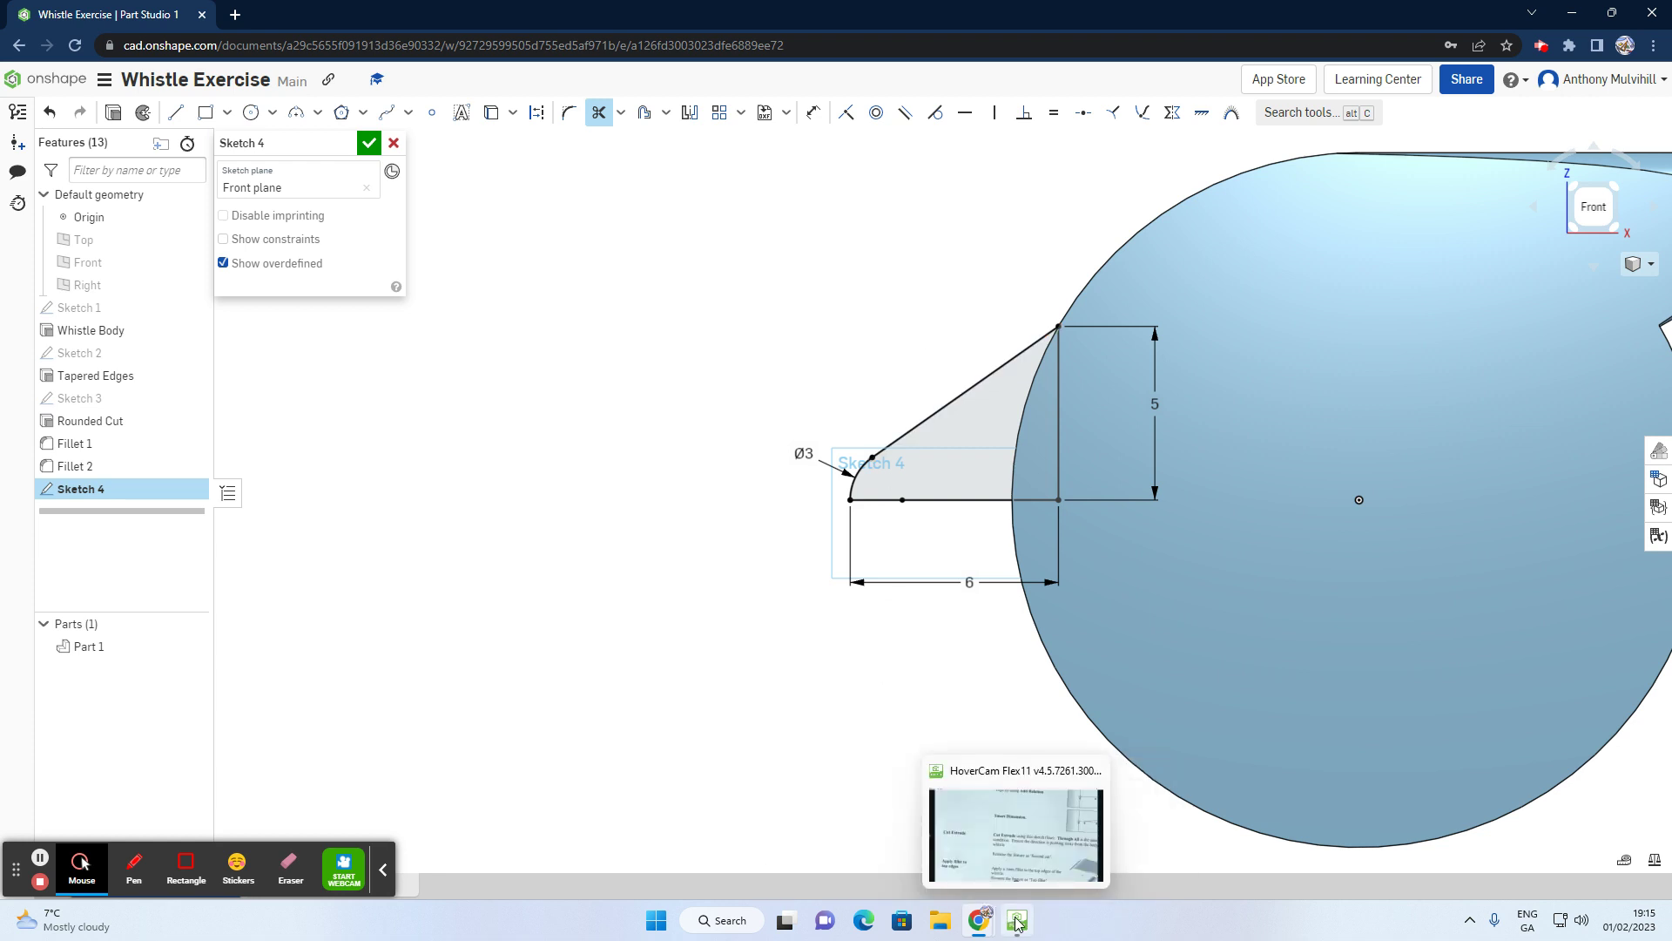
pyautogui.click(1017, 922)
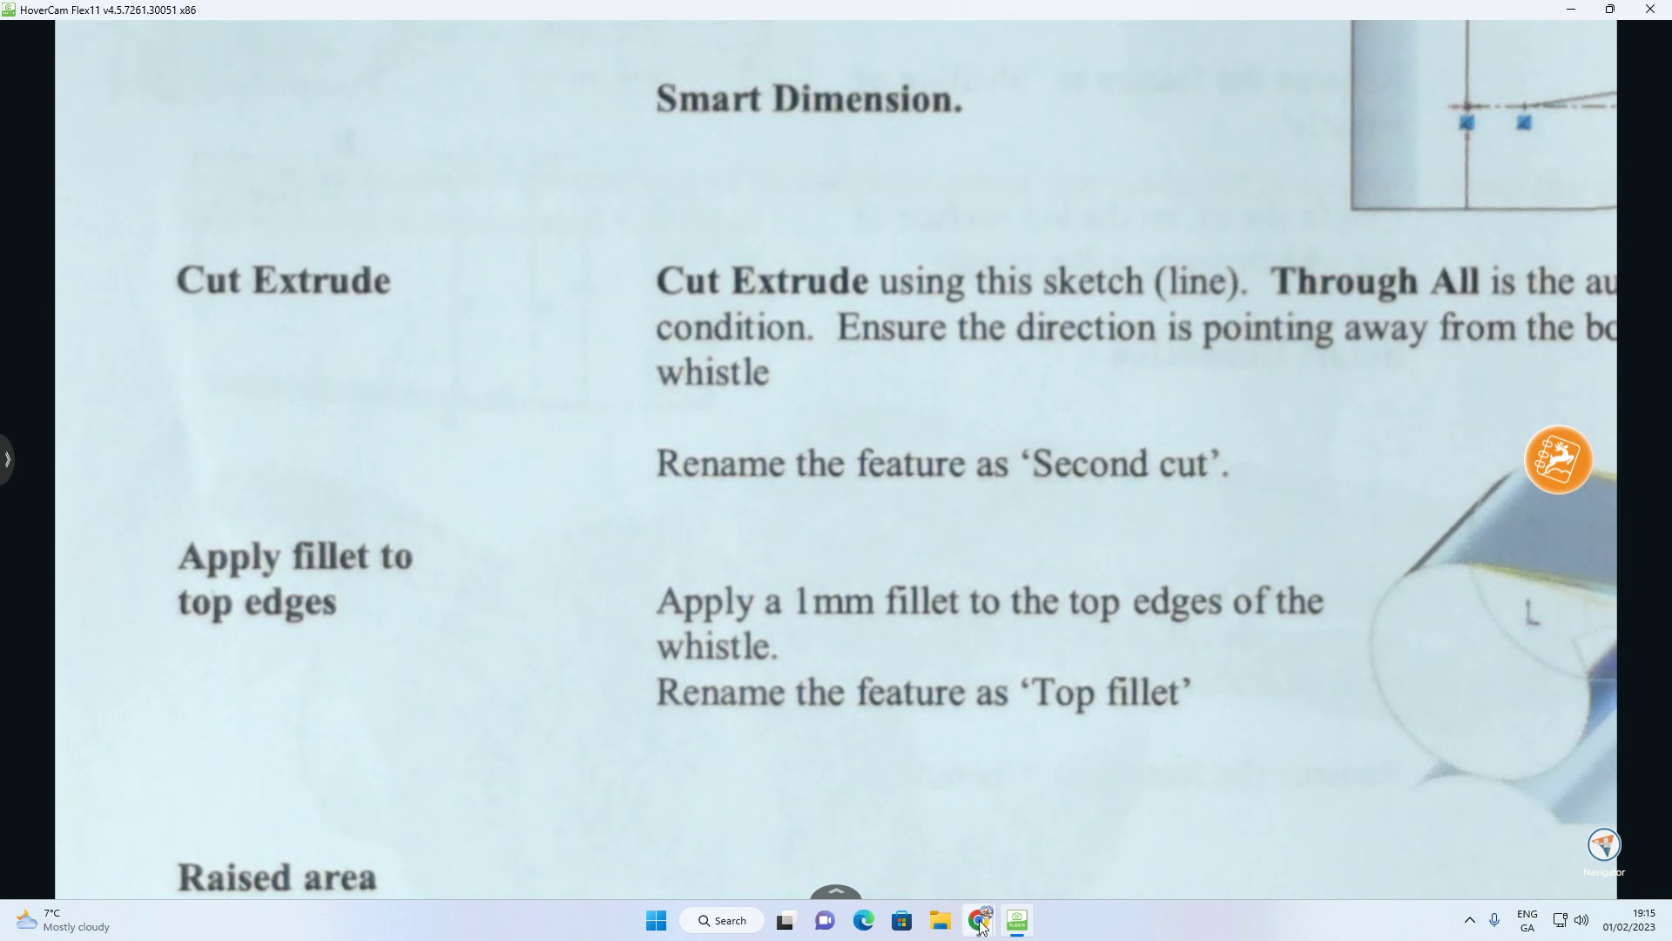
pyautogui.moveTo(986, 912)
pyautogui.click(936, 840)
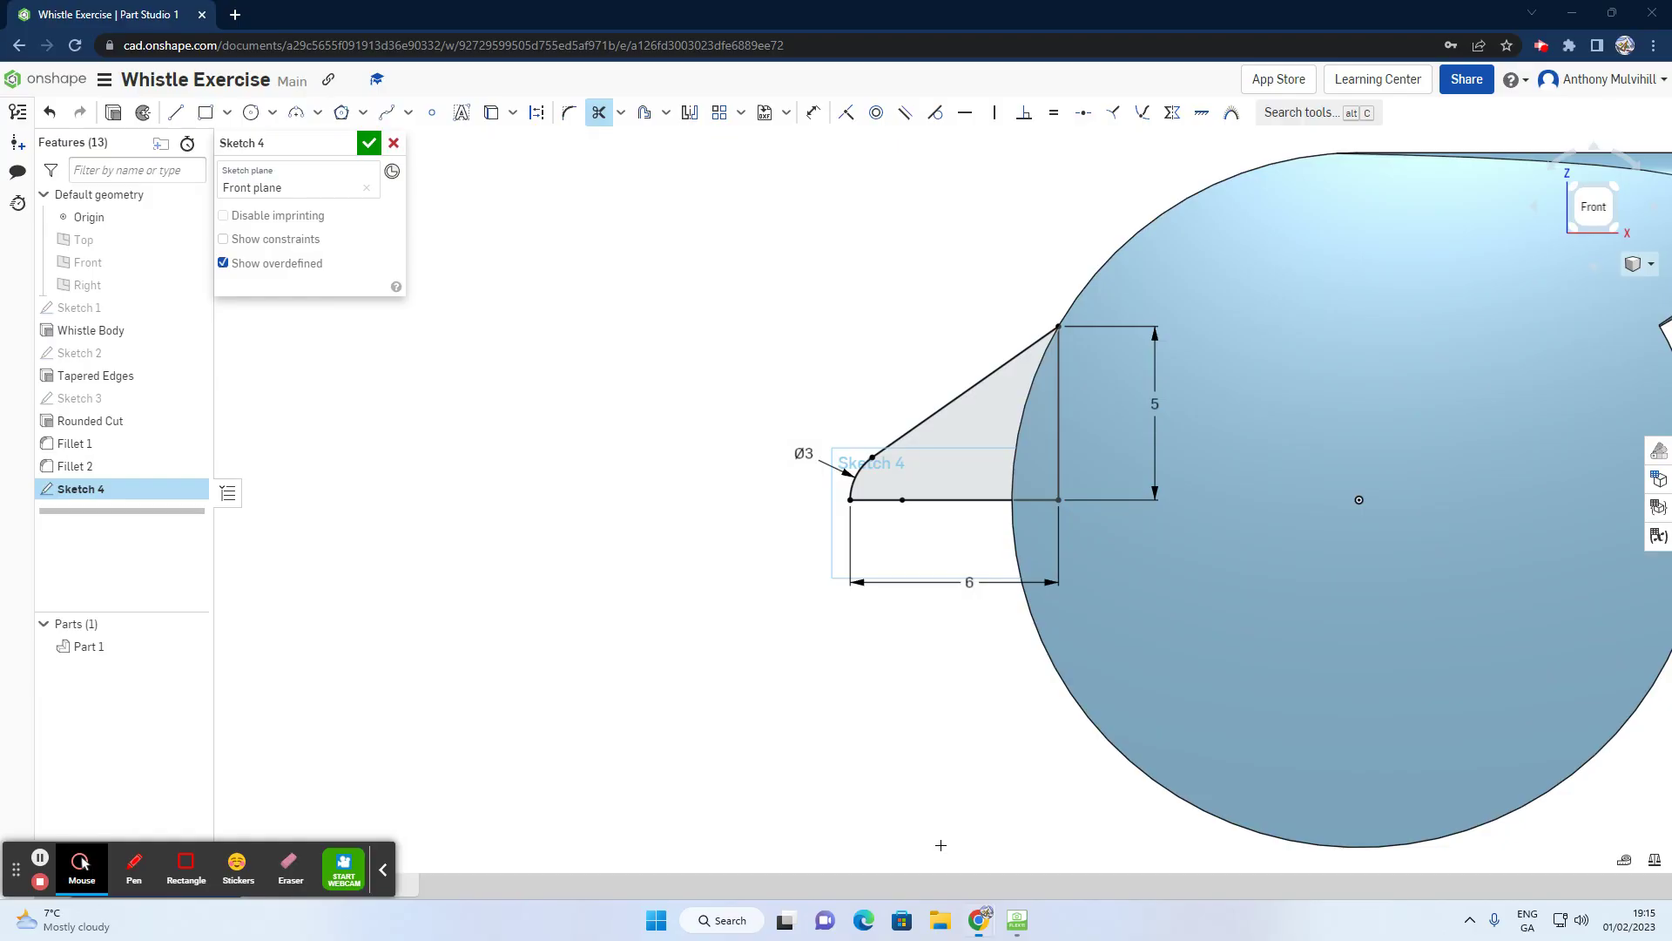
pyautogui.moveTo(1130, 518)
pyautogui.mouseDown(button='right')
pyautogui.moveTo(1153, 534)
pyautogui.moveTo(1158, 499)
pyautogui.mouseUp(button='right')
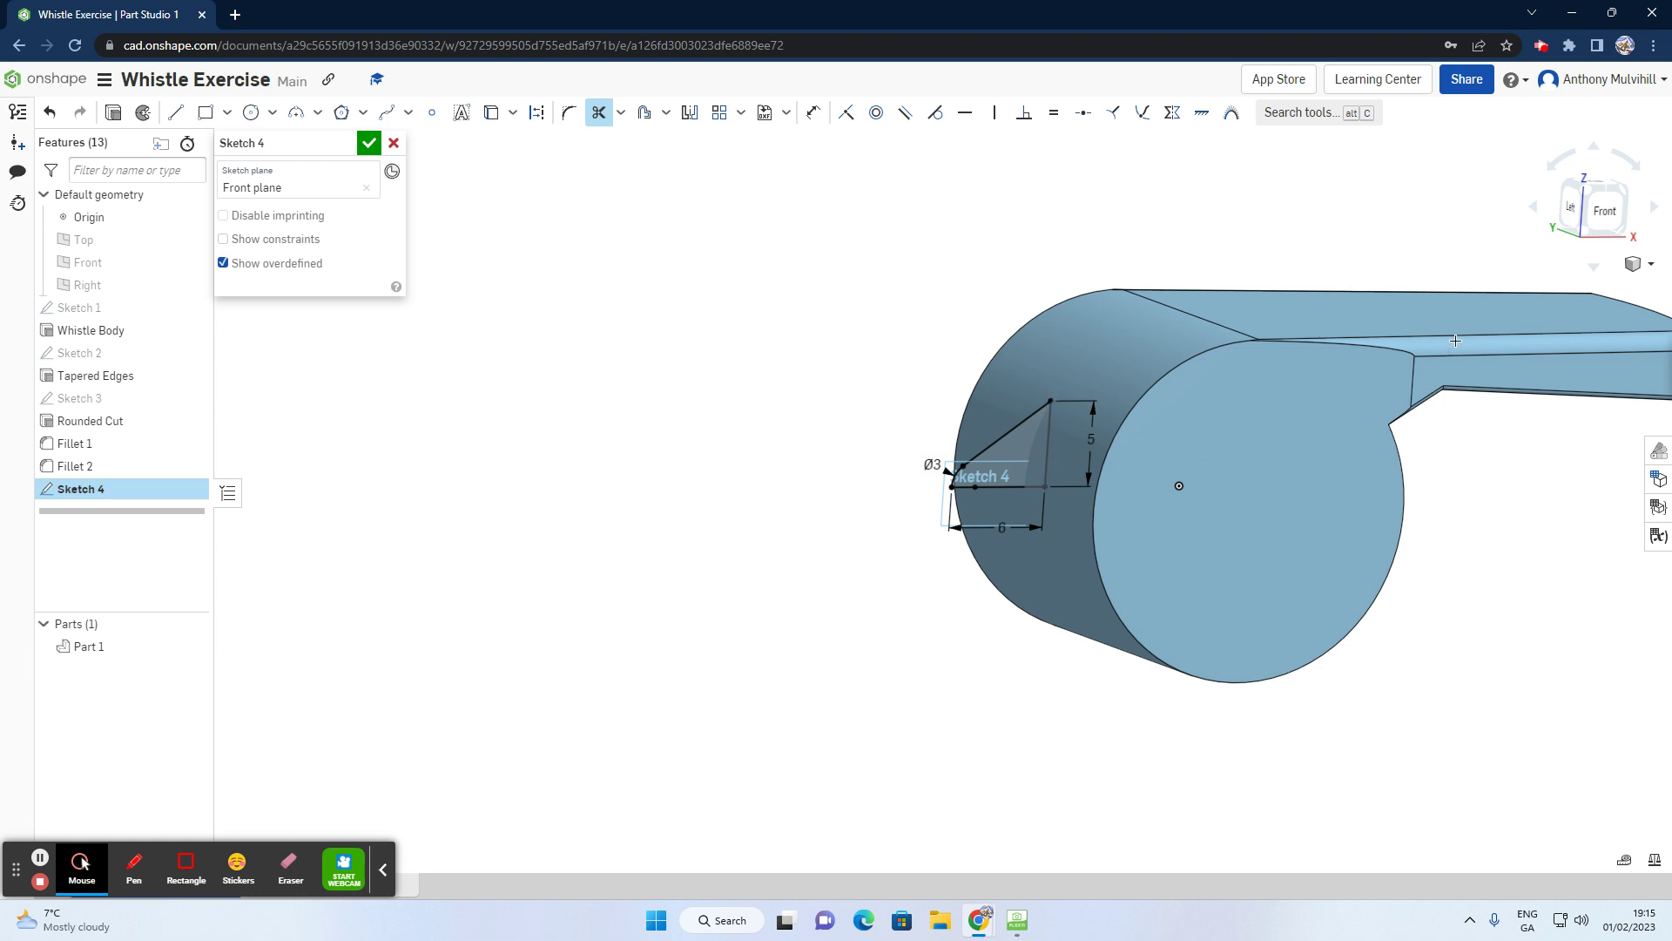
pyautogui.click(142, 116)
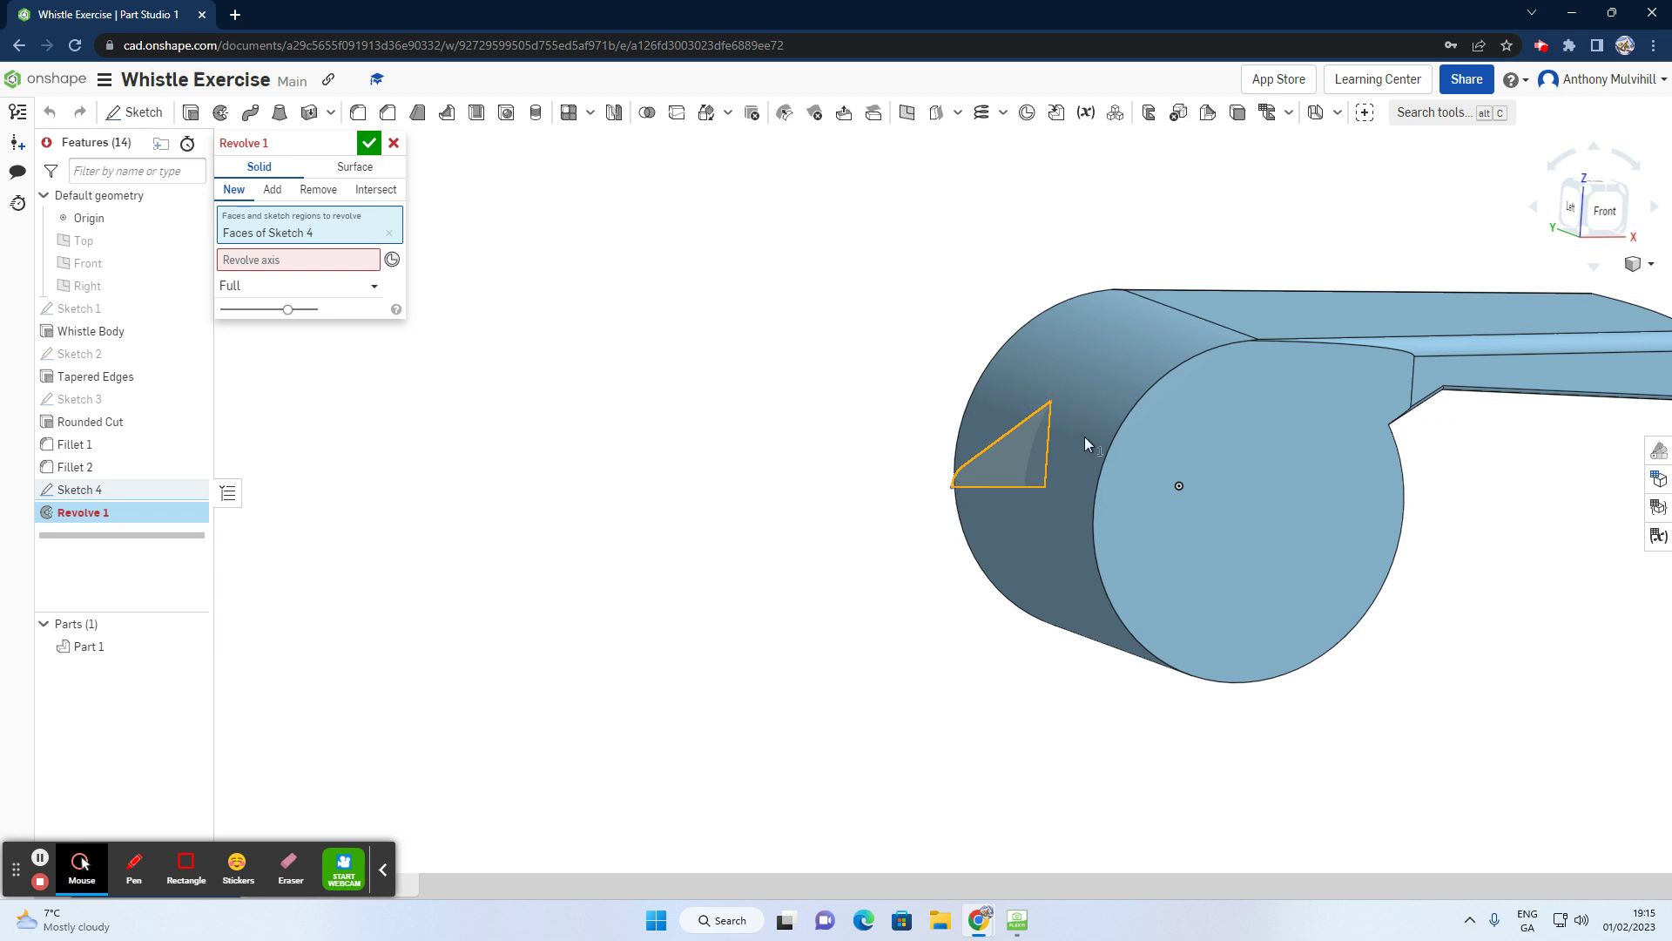
pyautogui.click(266, 261)
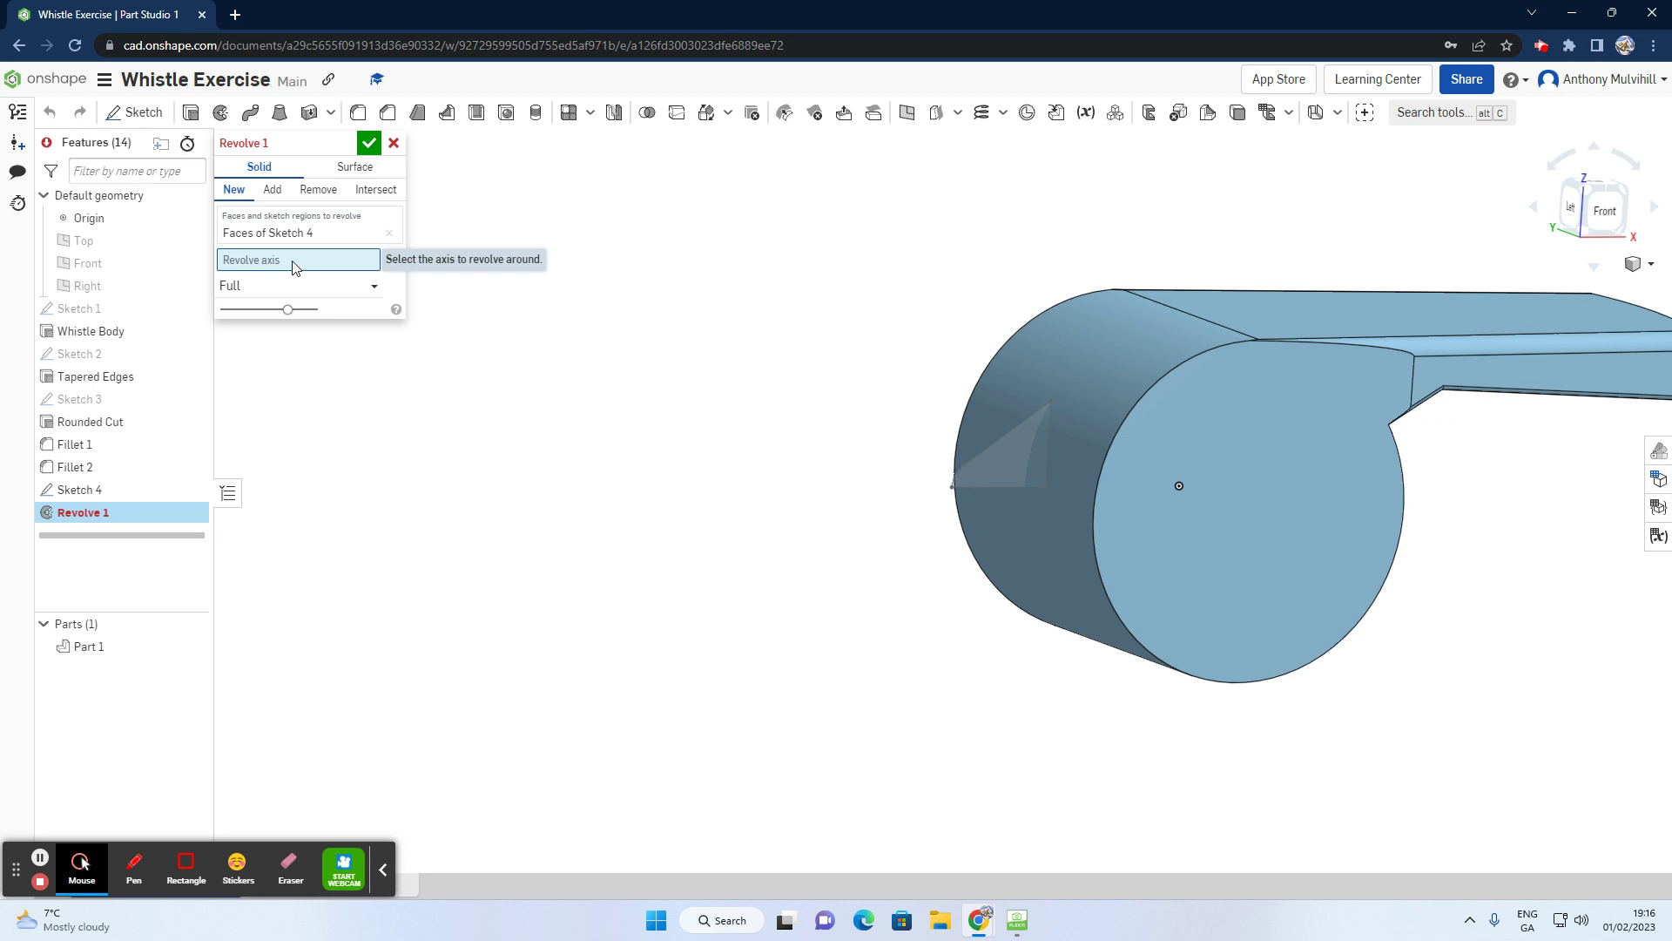
pyautogui.scroll(4, 1068, 428)
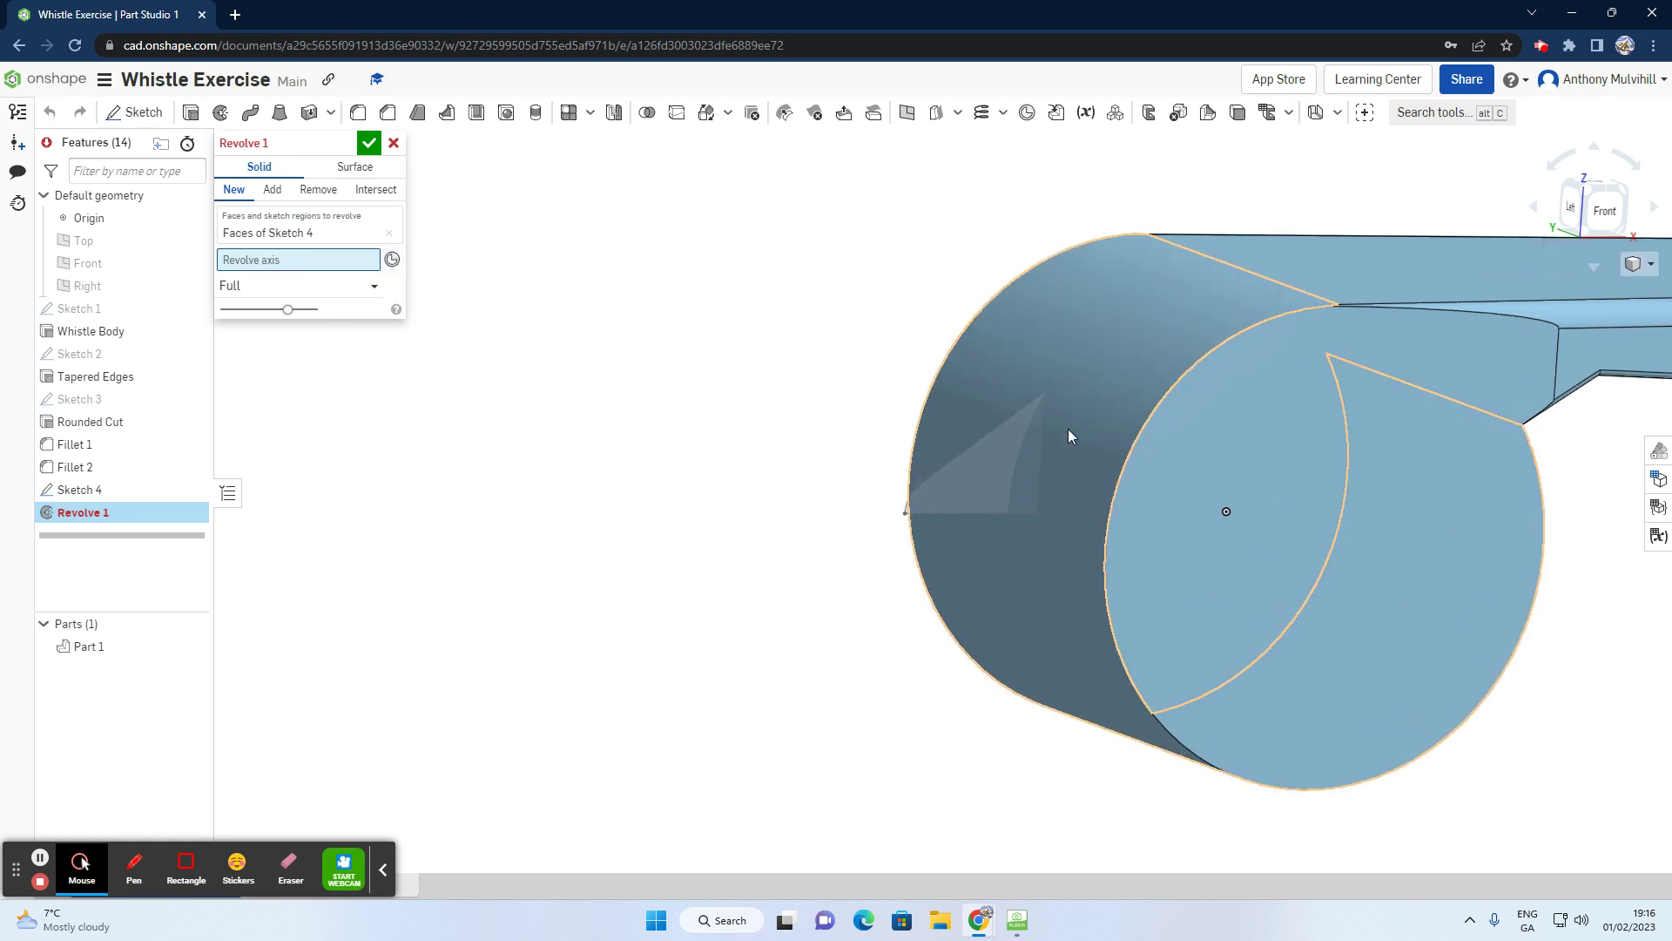
pyautogui.moveTo(1059, 450)
pyautogui.mouseDown(button='right')
pyautogui.moveTo(1023, 447)
pyautogui.moveTo(1035, 454)
pyautogui.mouseUp(button='right')
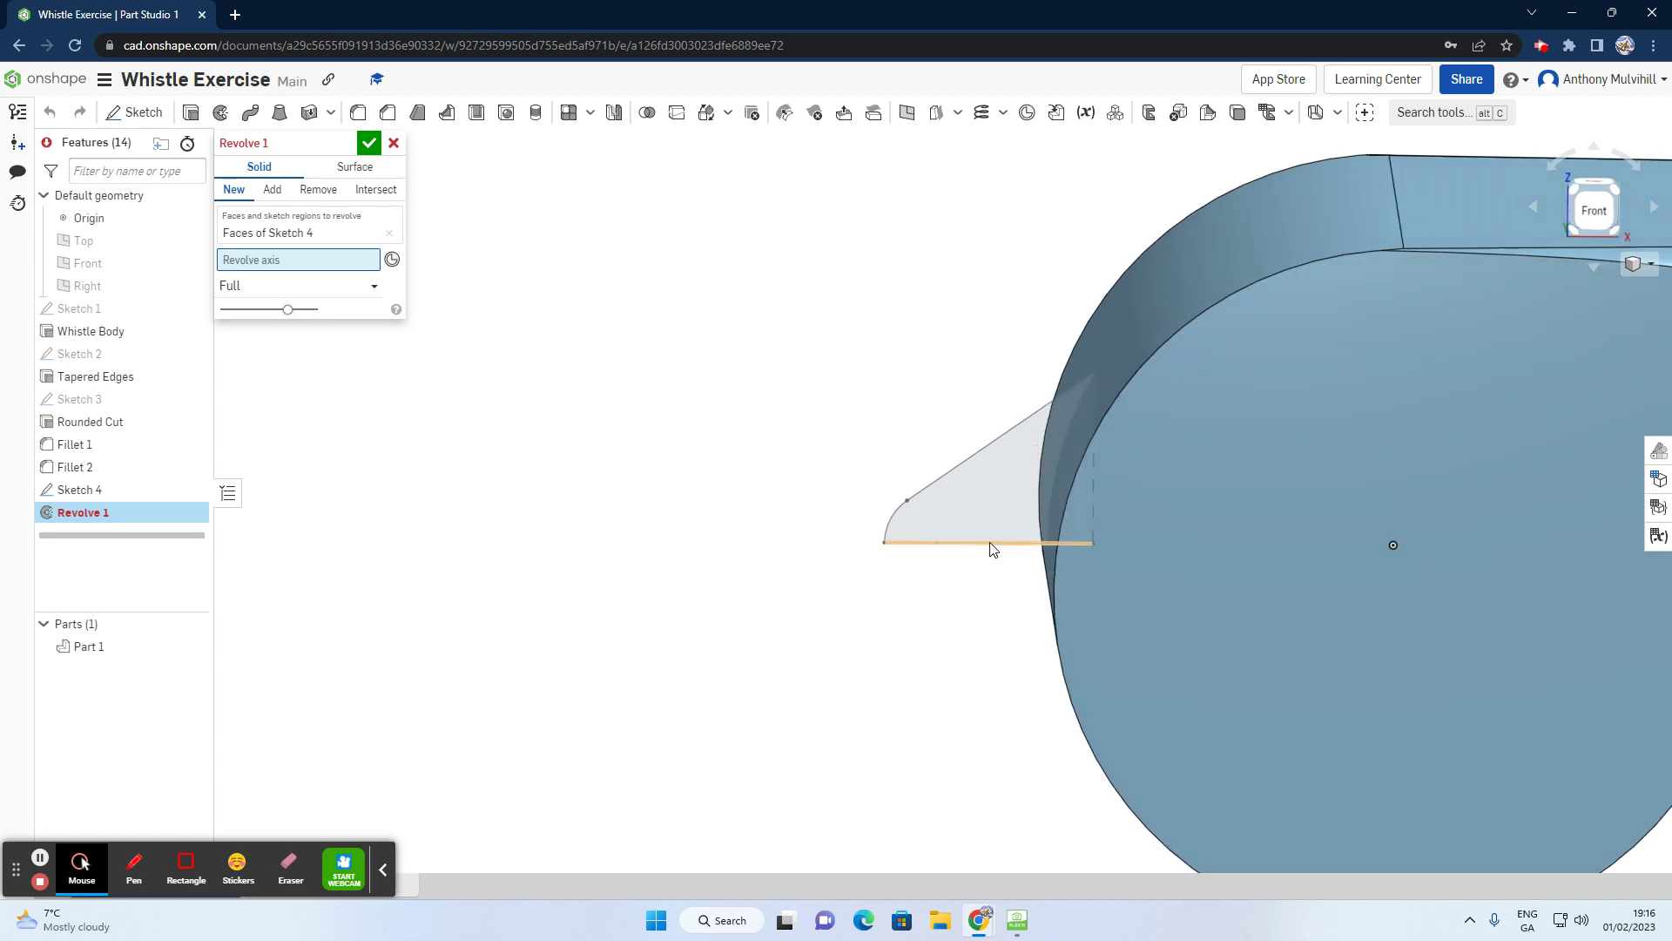
pyautogui.moveTo(992, 549); pyautogui.dragTo(1031, 549, button='right')
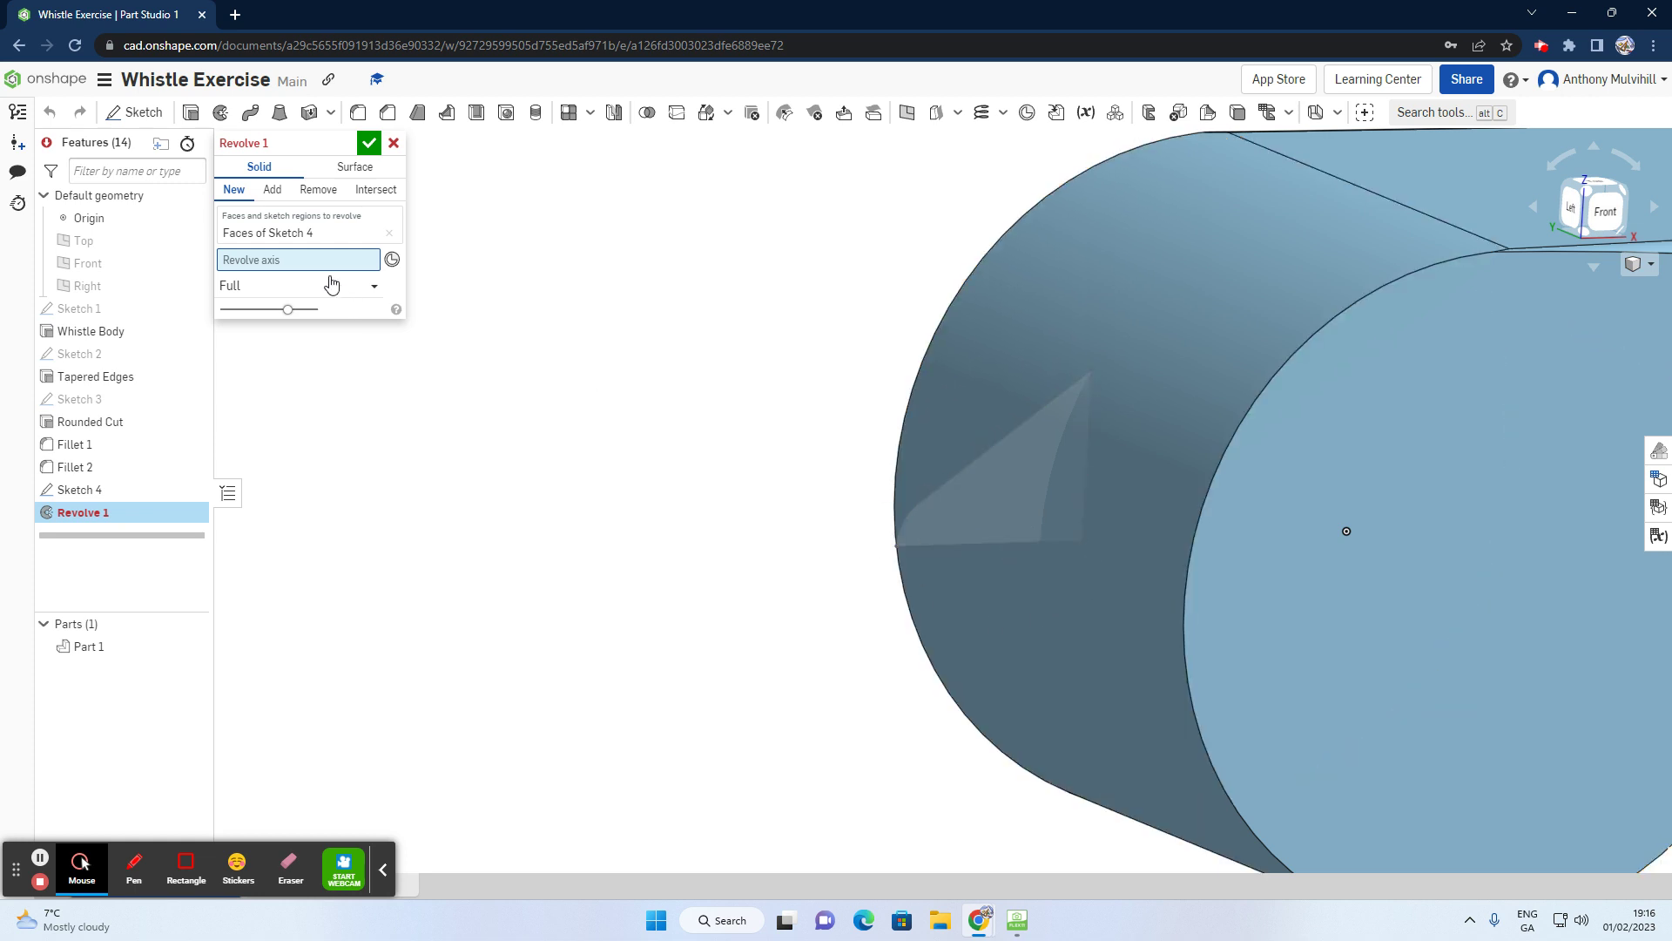
pyautogui.click(969, 547)
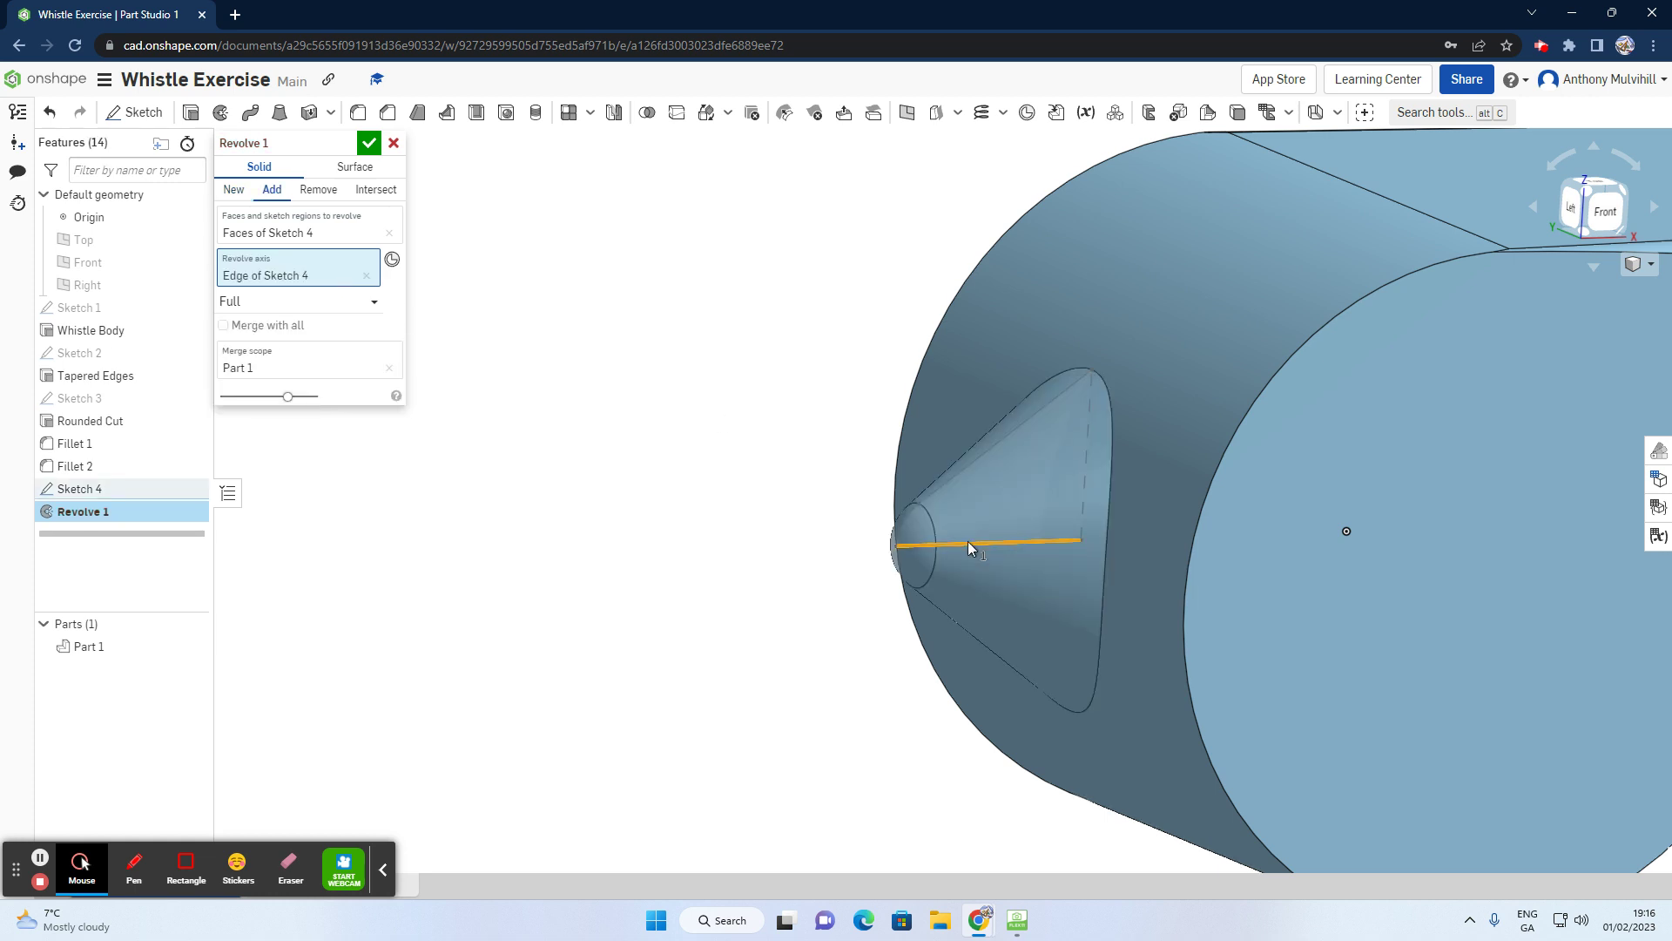
# Step: Try the profile's vertical line as the revolve axis and set the axis back to the horizontal base line
pyautogui.moveTo(739, 531)
pyautogui.mouseDown(button='right')
pyautogui.moveTo(787, 534)
pyautogui.moveTo(713, 496)
pyautogui.moveTo(670, 499)
pyautogui.moveTo(710, 521)
pyautogui.mouseUp(button='right')
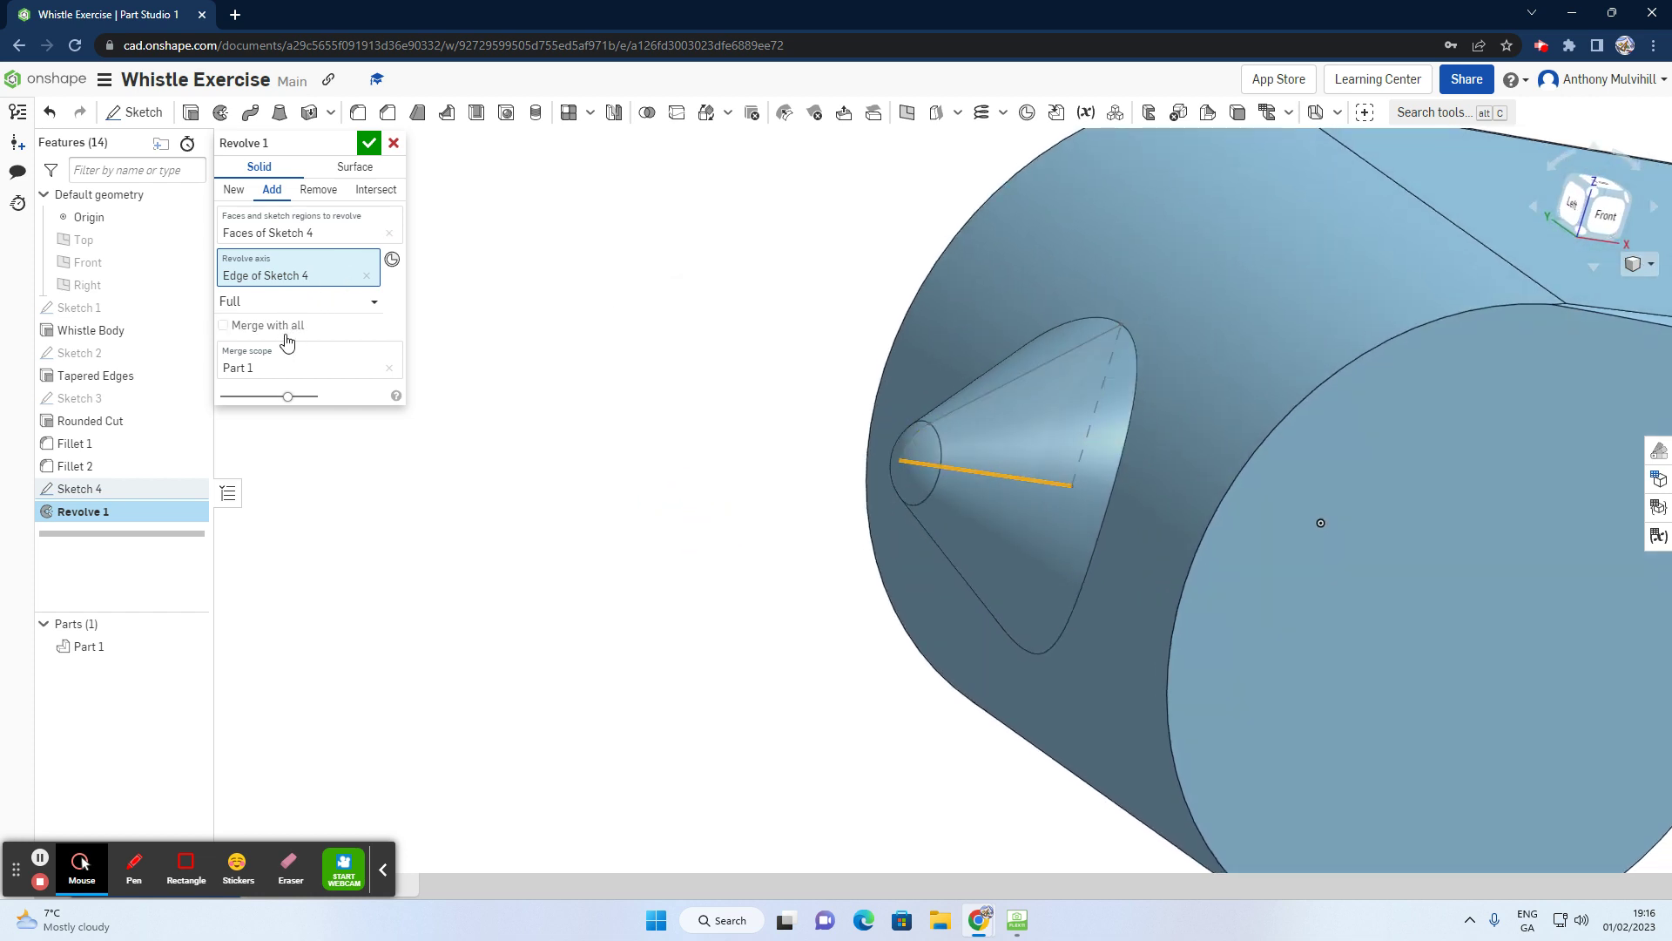
pyautogui.click(369, 280)
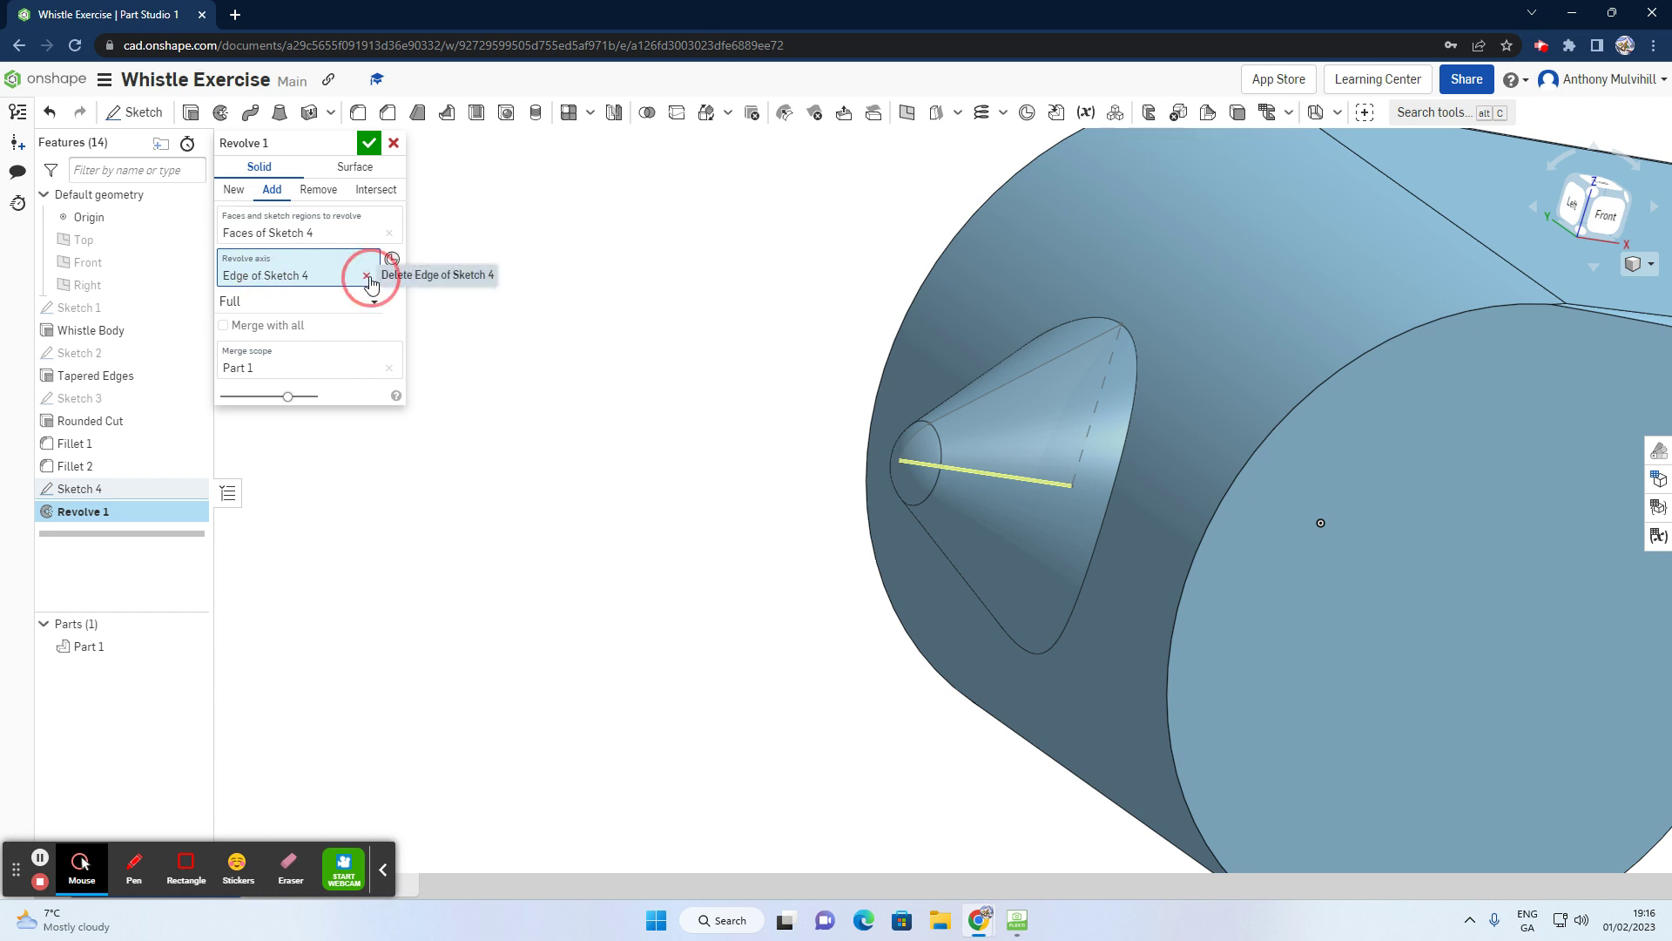
pyautogui.click(1094, 424)
pyautogui.moveTo(1131, 405)
pyautogui.mouseDown(button='right')
pyautogui.moveTo(1057, 327)
pyautogui.moveTo(1131, 378)
pyautogui.moveTo(1104, 351)
pyautogui.moveTo(1099, 364)
pyautogui.mouseUp(button='right')
pyautogui.click(366, 275)
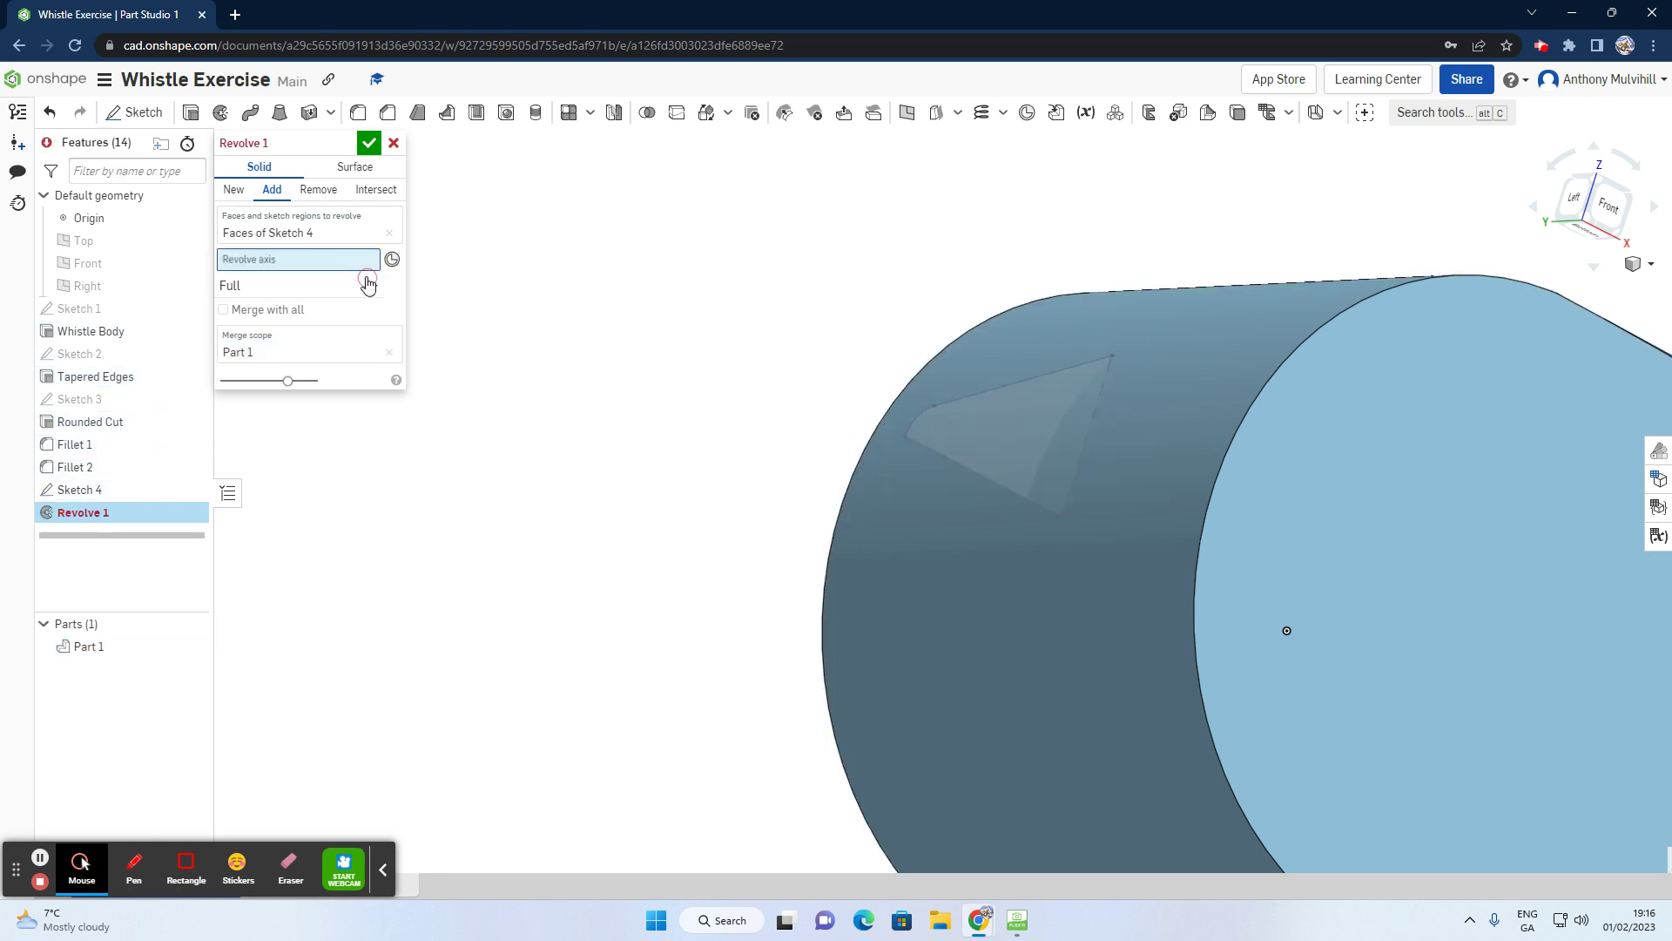
pyautogui.click(967, 474)
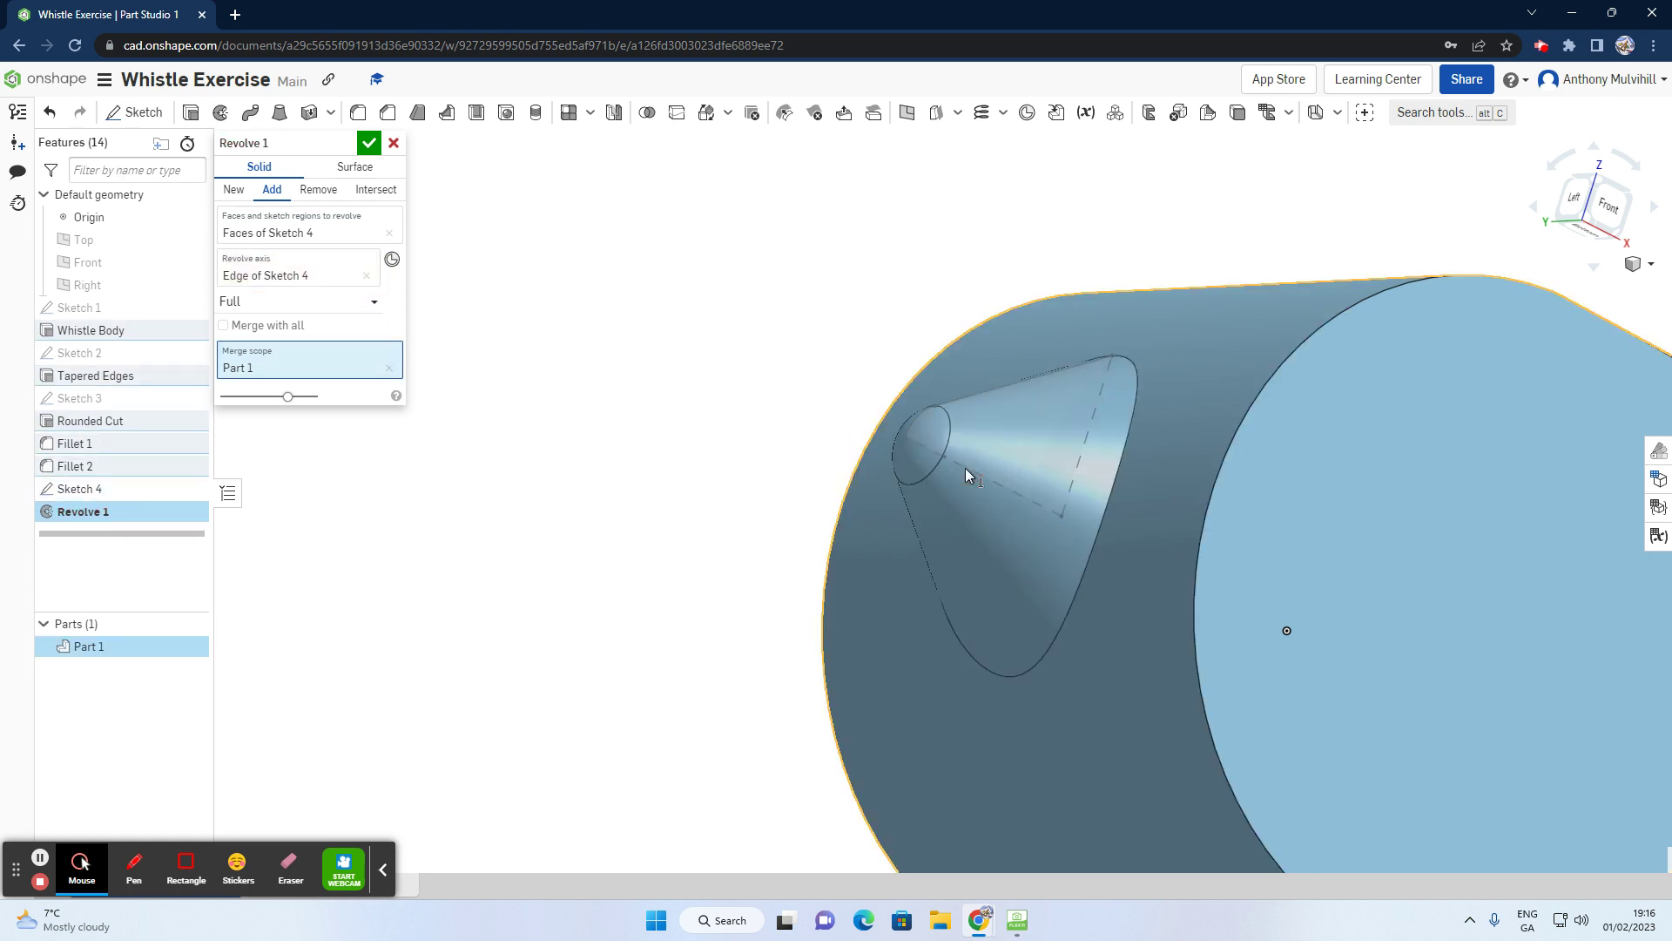
# Step: Accept the full revolve as an addition to Part 1 and rename the feature Whistle Lead
pyautogui.click(367, 146)
pyautogui.scroll(-5, 688, 411)
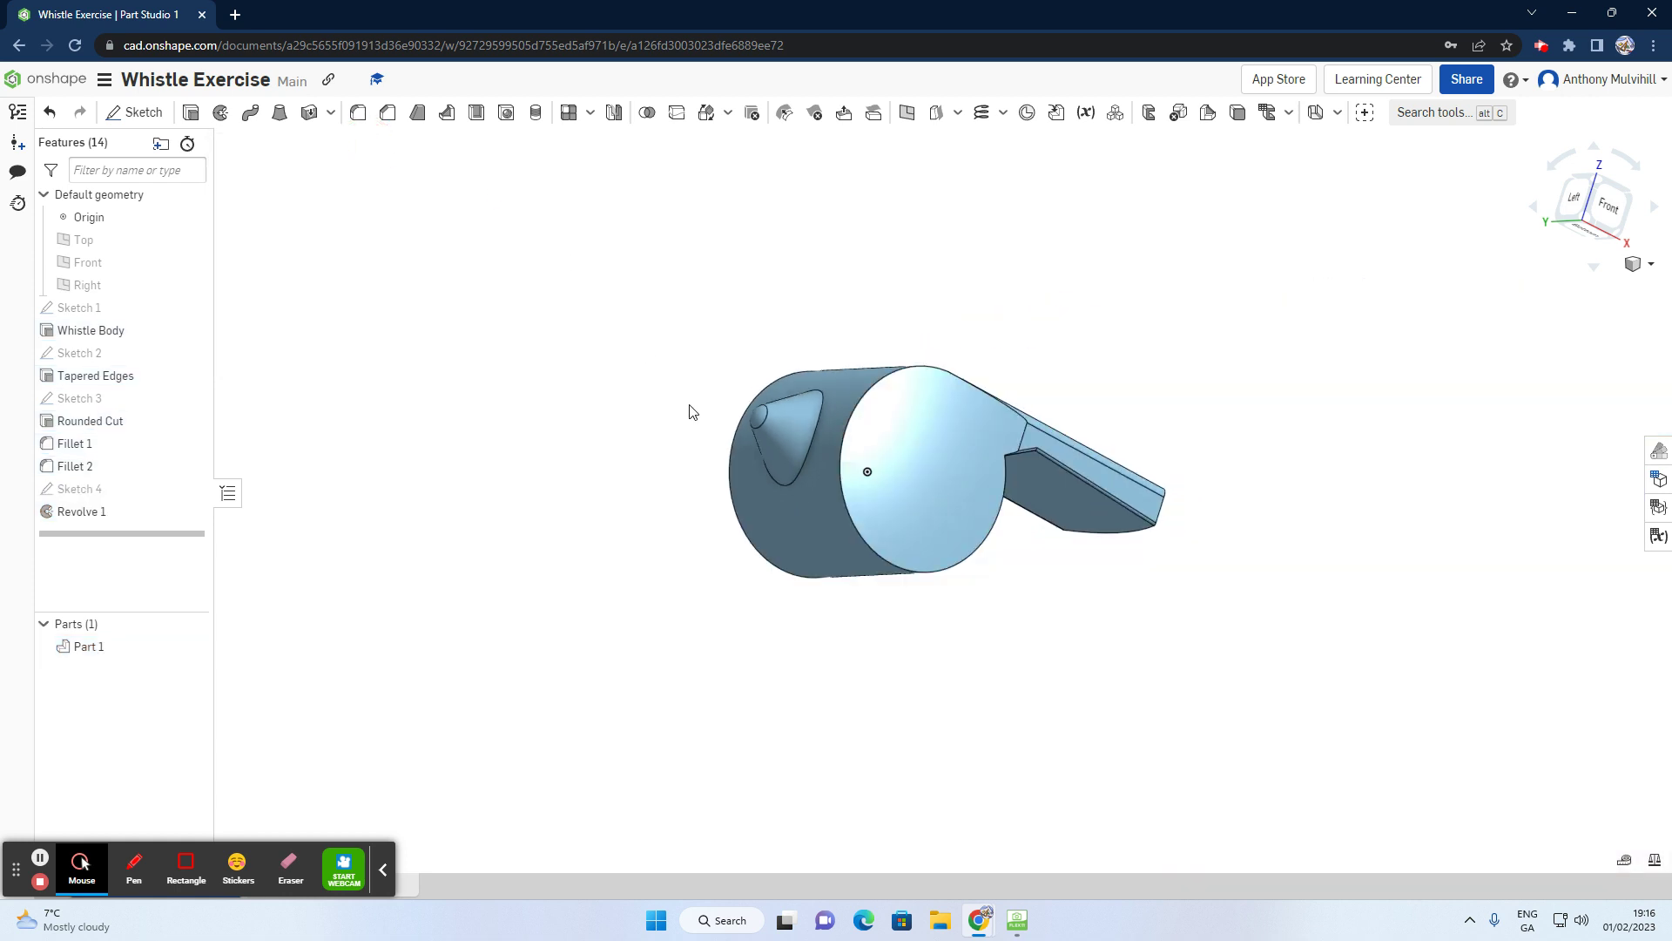
pyautogui.moveTo(662, 450); pyautogui.dragTo(523, 466, button='right')
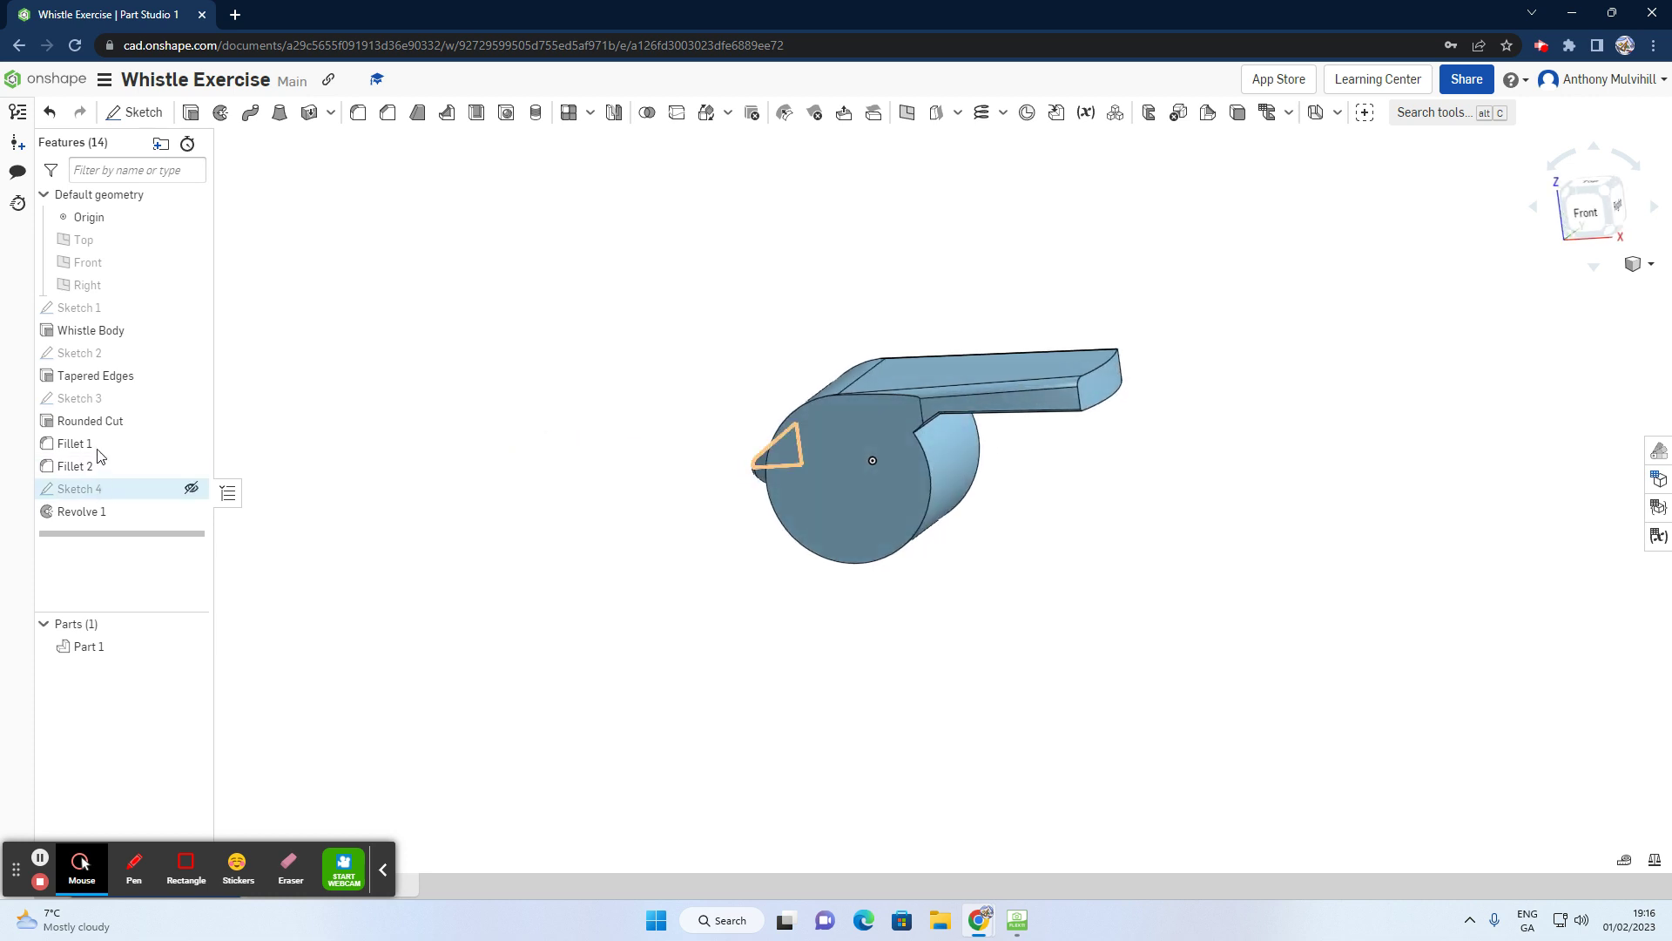
pyautogui.click(108, 519)
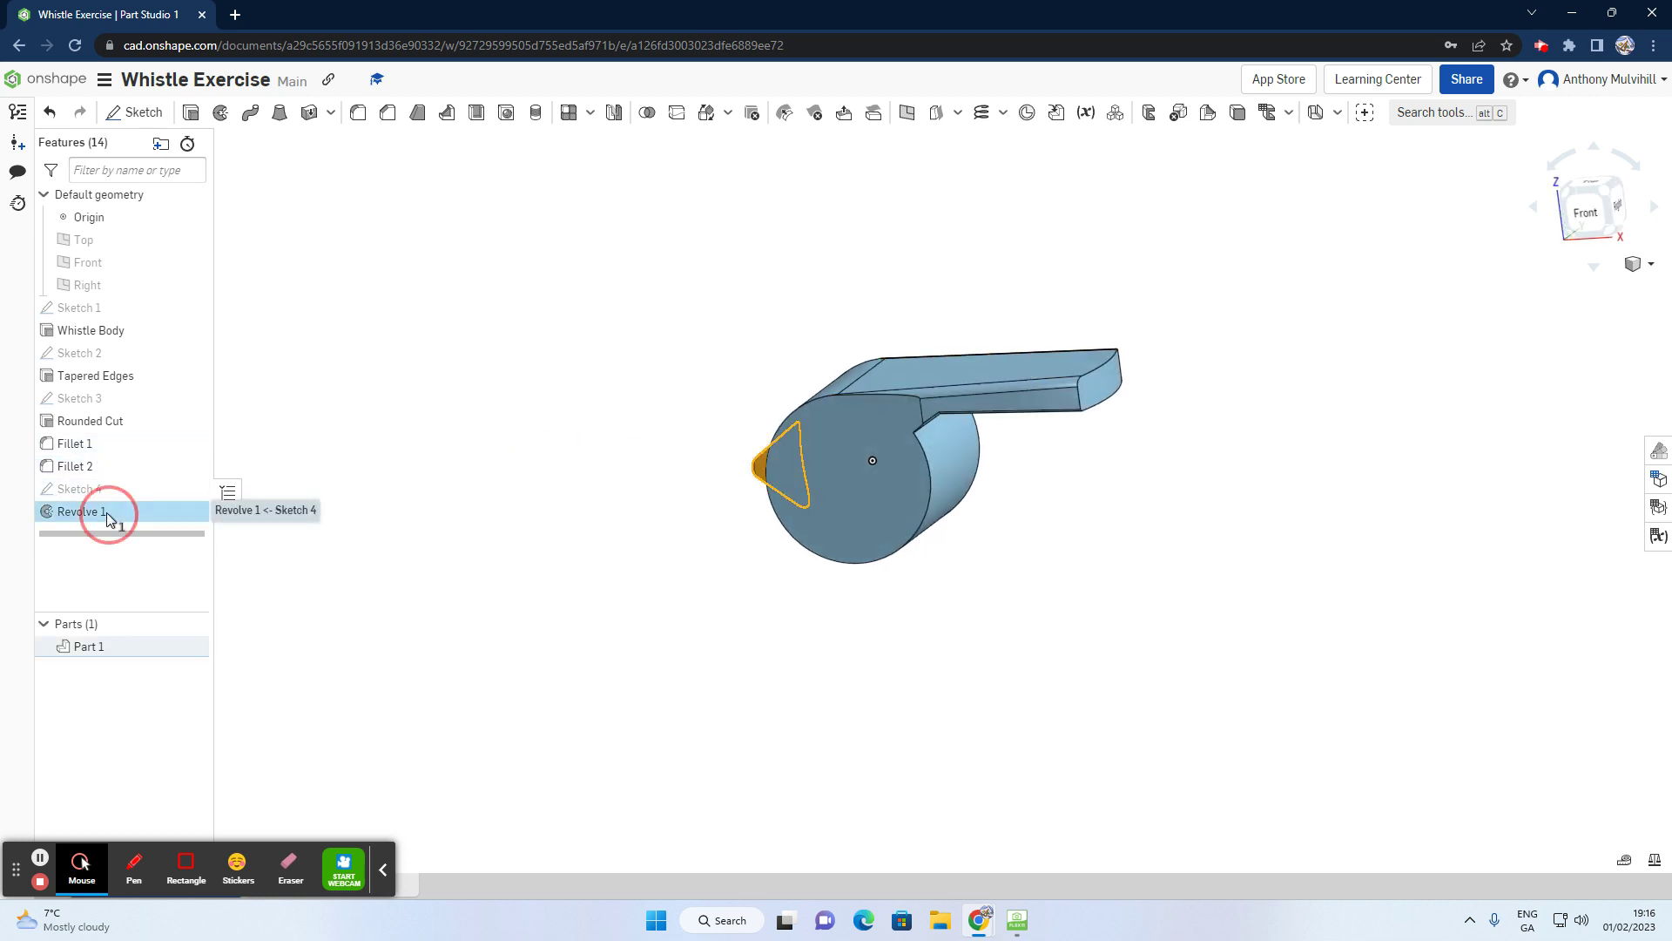
pyautogui.rightClick(107, 512)
pyautogui.click(153, 532)
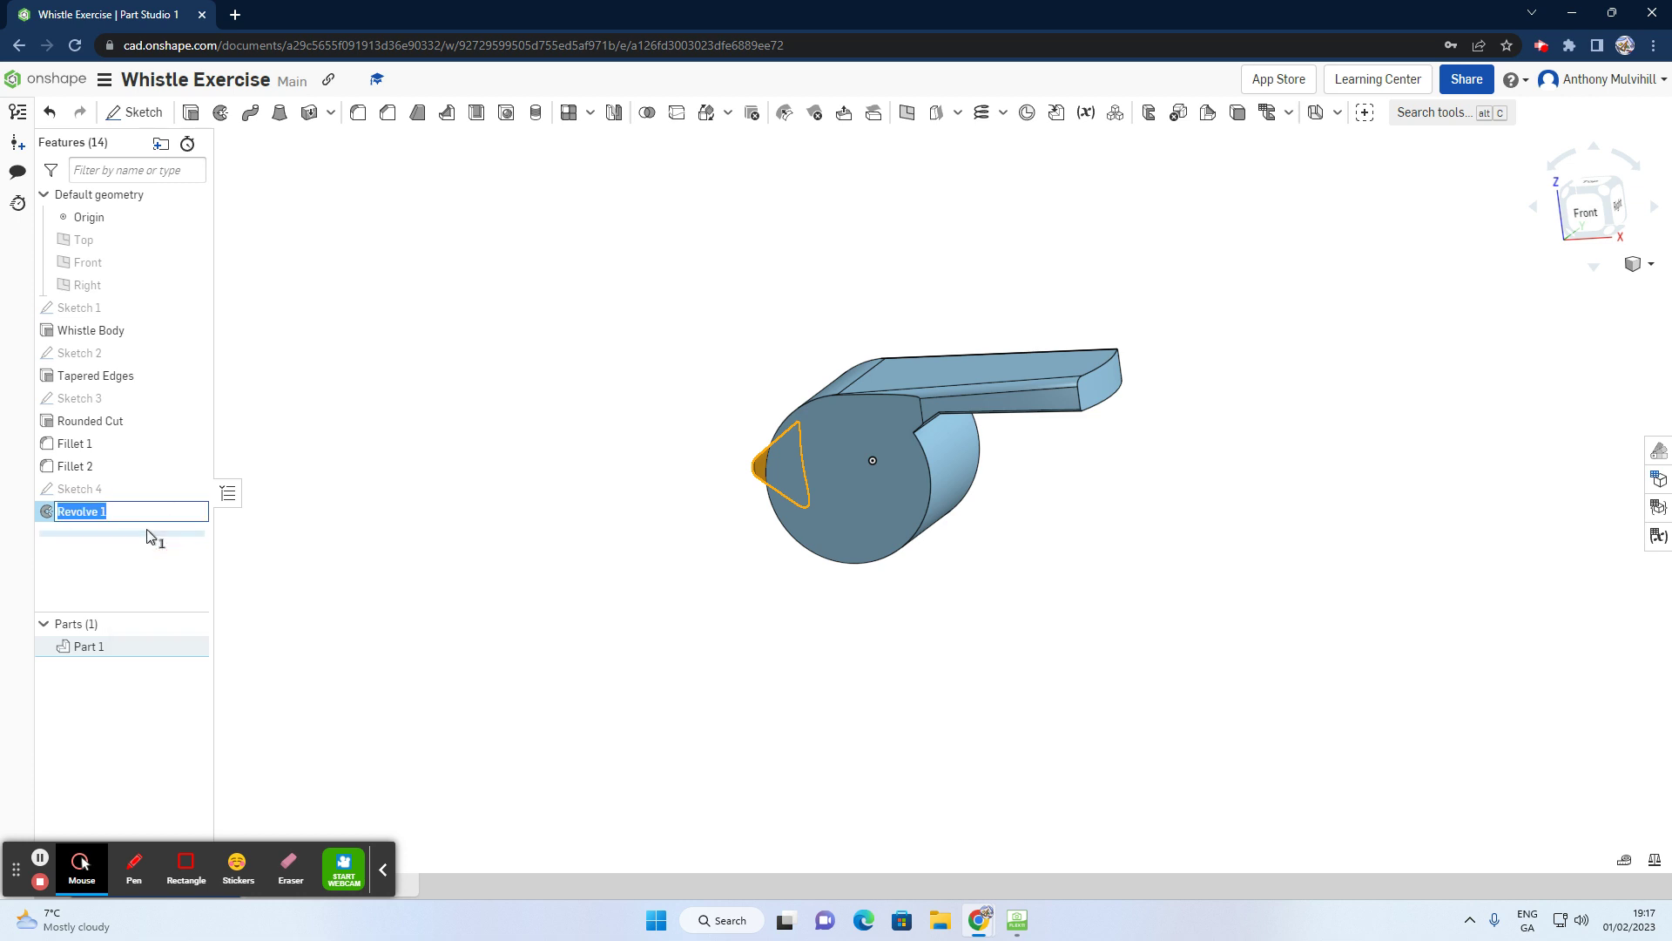
pyautogui.write('Whistle Lead')
pyautogui.click(411, 424)
pyautogui.scroll(-1, 734, 413)
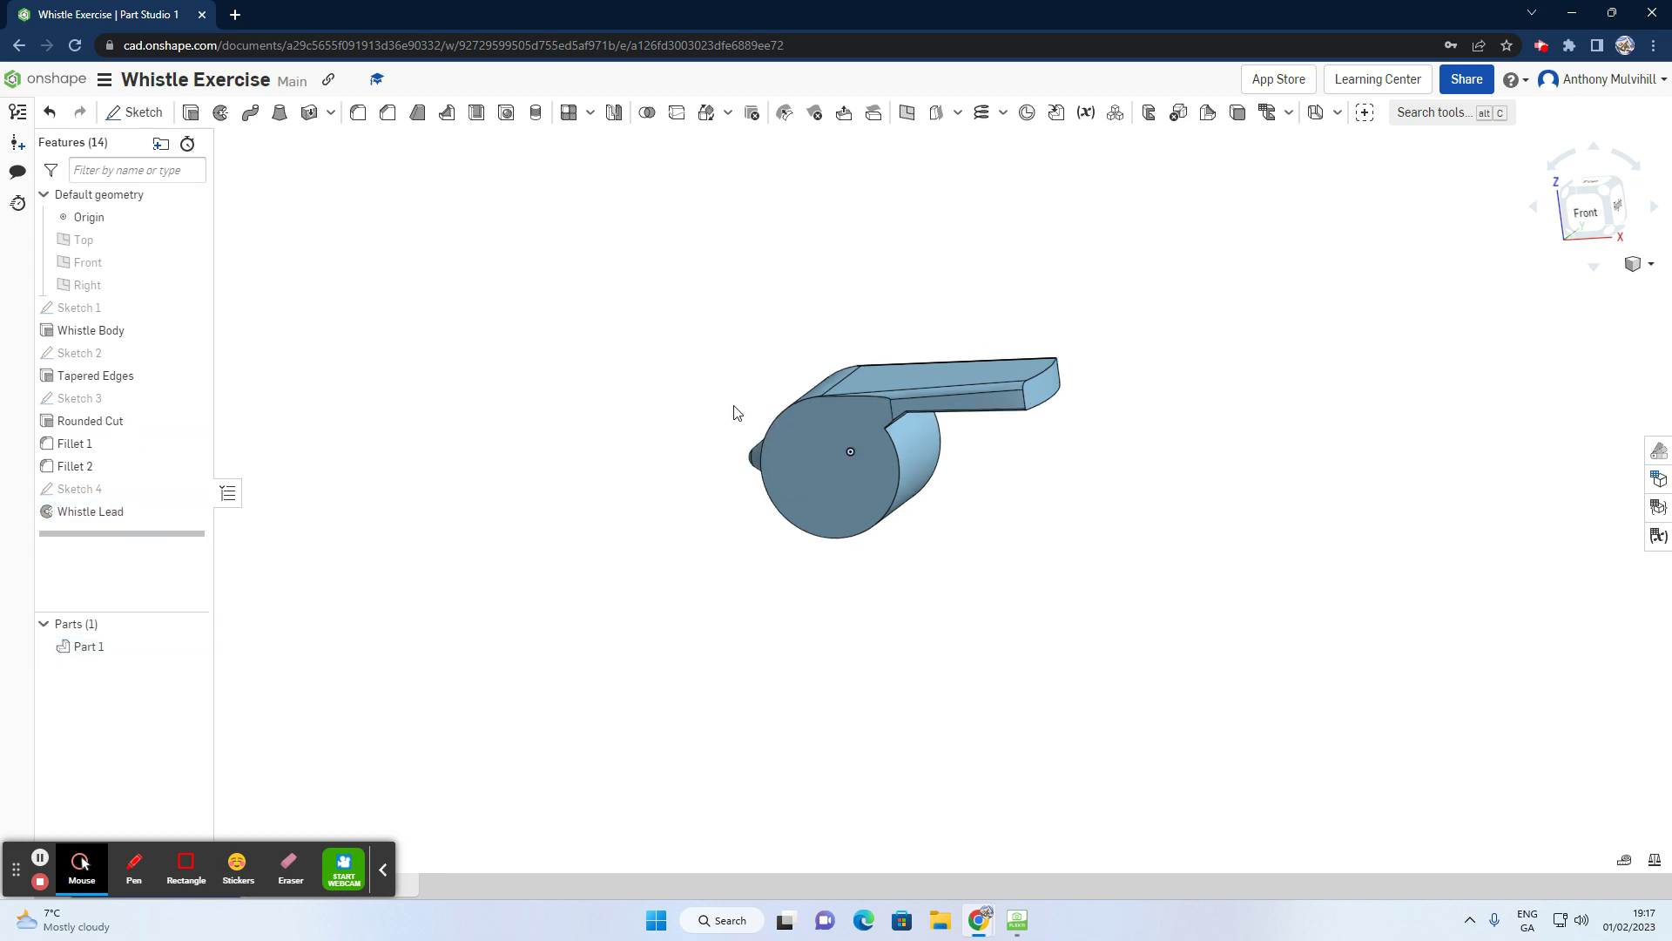
# Step: Start a new sketch on the Front plane and view it face-on
pyautogui.moveTo(734, 413)
pyautogui.mouseDown(button='right')
pyautogui.moveTo(813, 418)
pyautogui.moveTo(726, 442)
pyautogui.mouseUp(button='right')
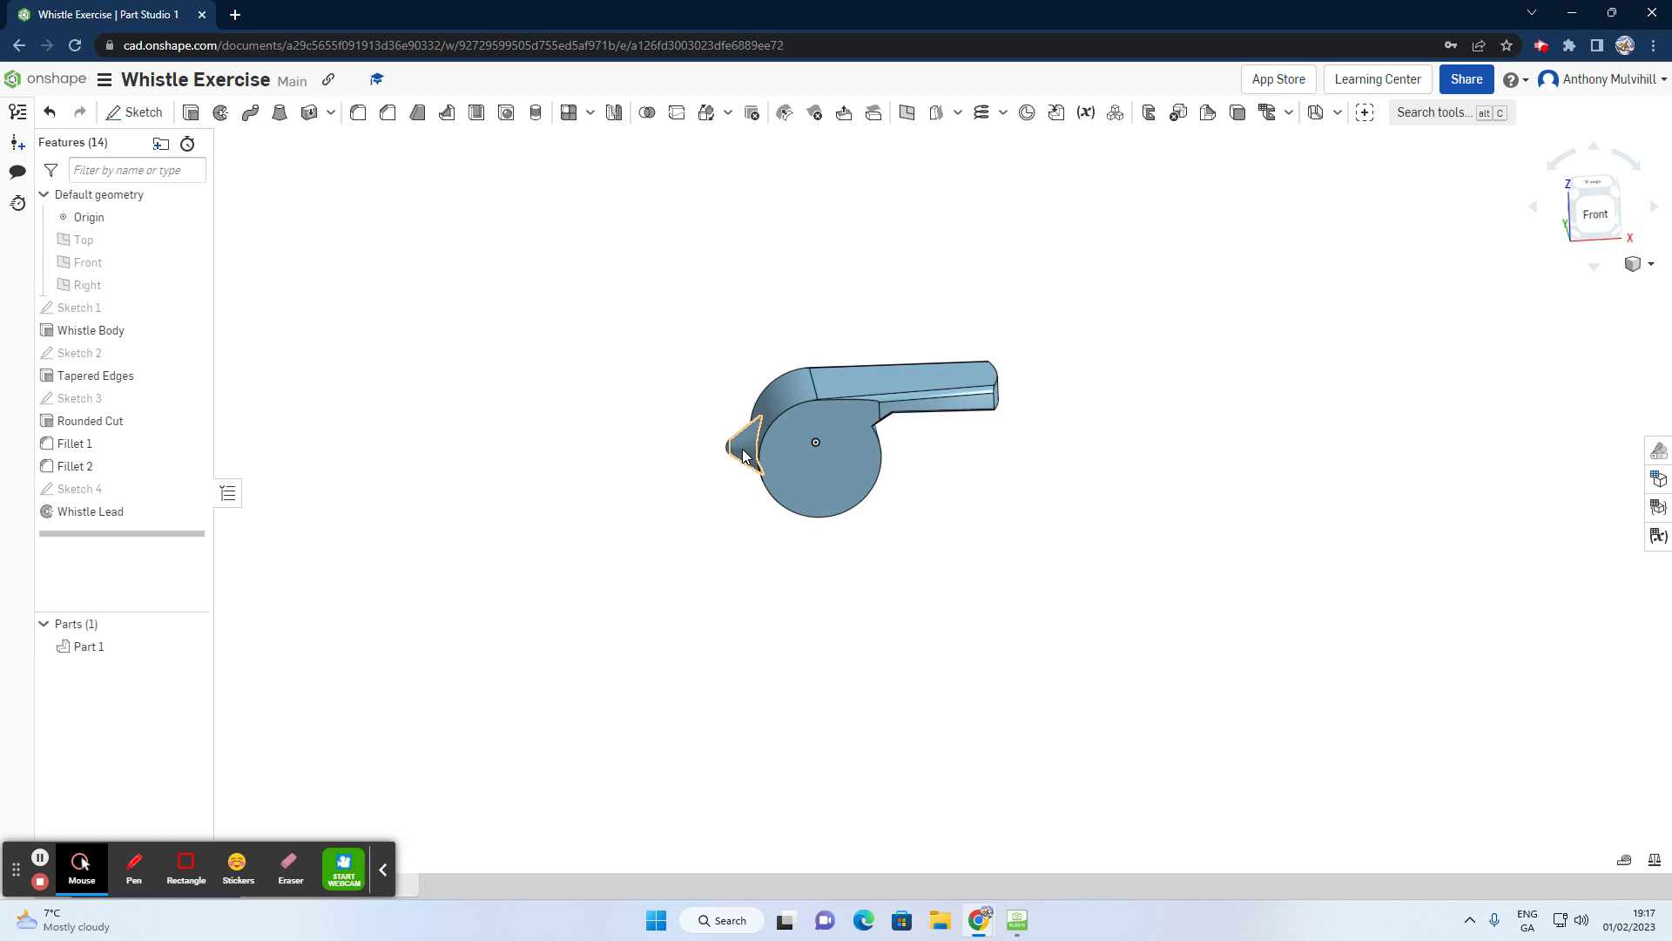
pyautogui.moveTo(806, 440); pyautogui.dragTo(869, 458, button='right')
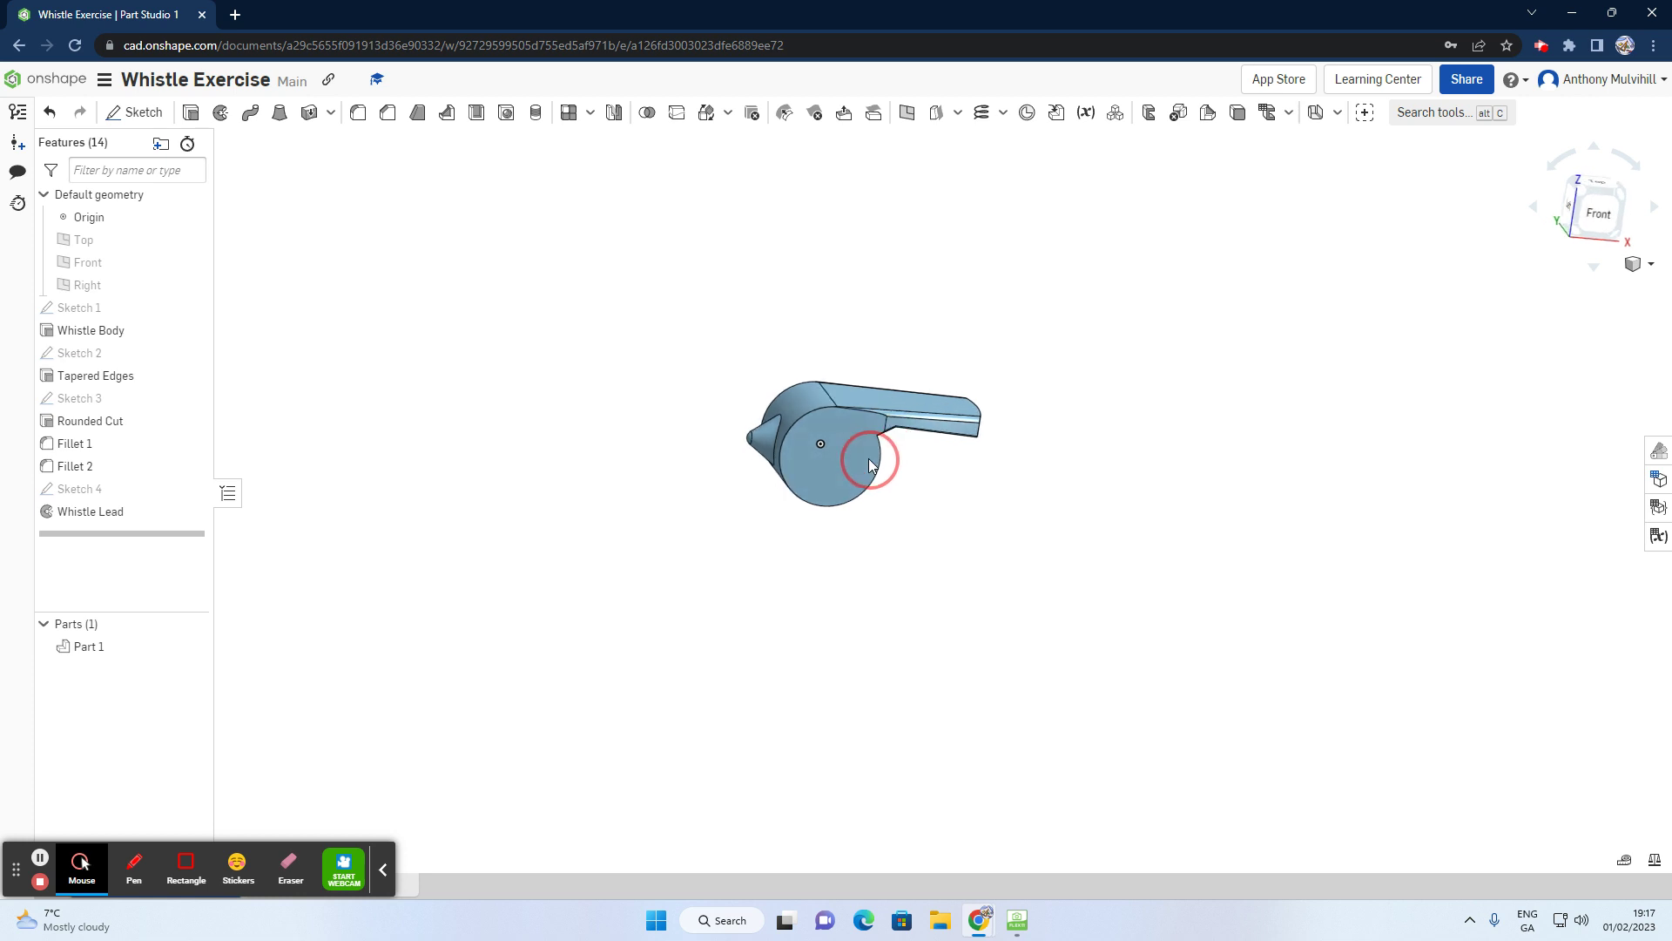
pyautogui.click(138, 113)
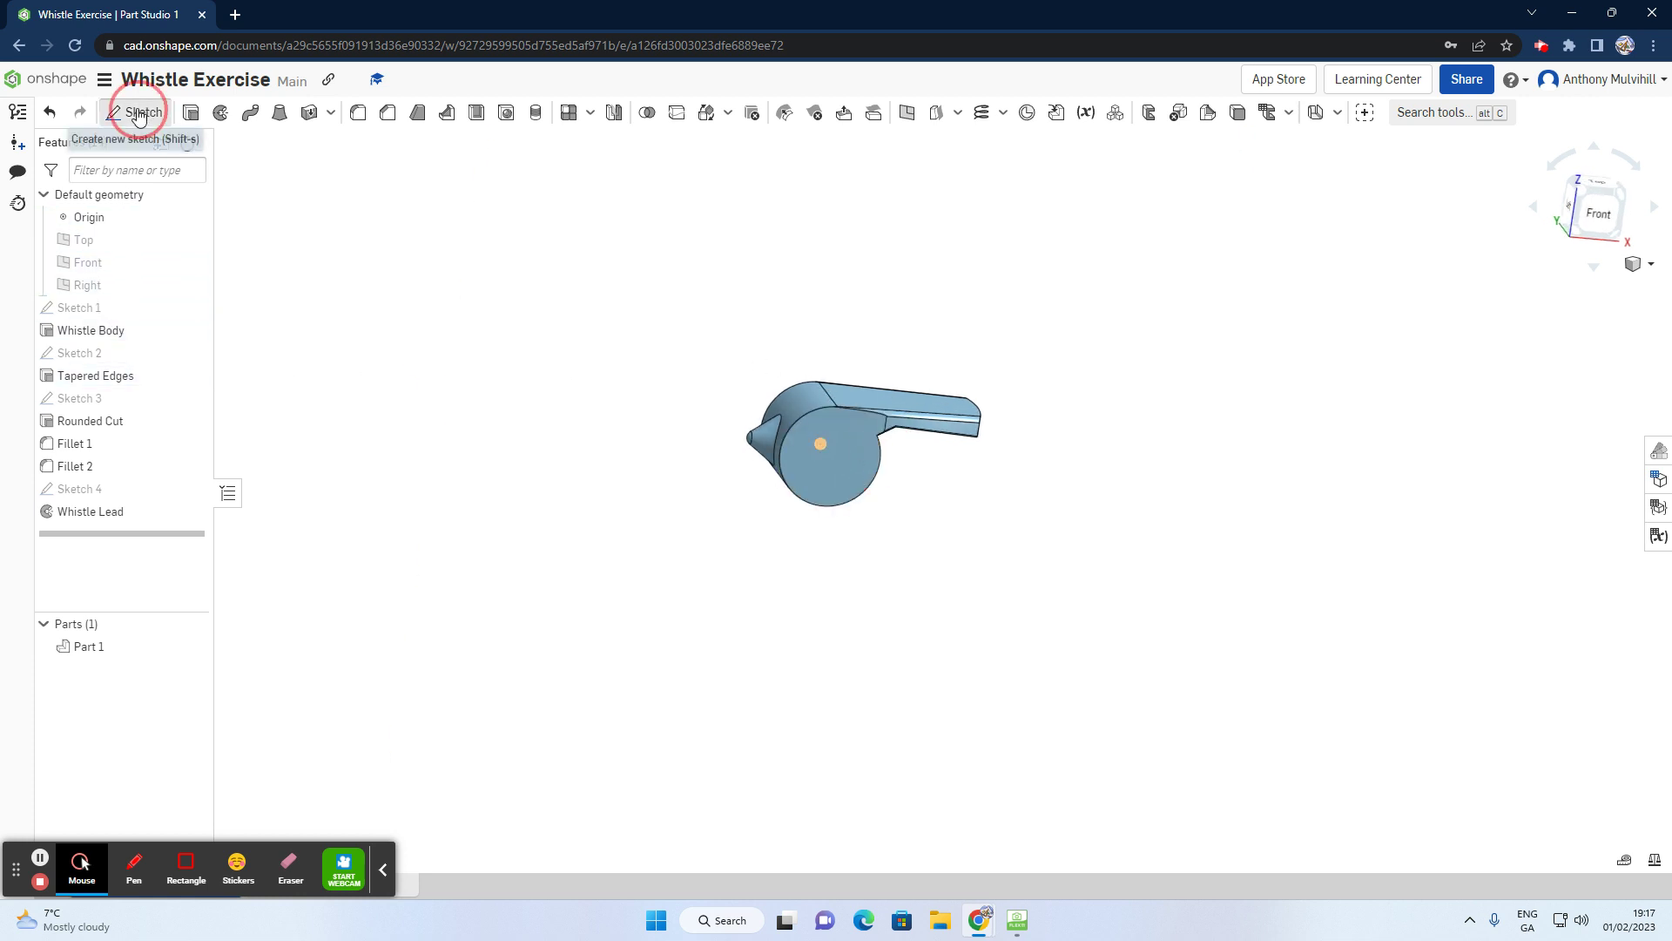
pyautogui.click(89, 263)
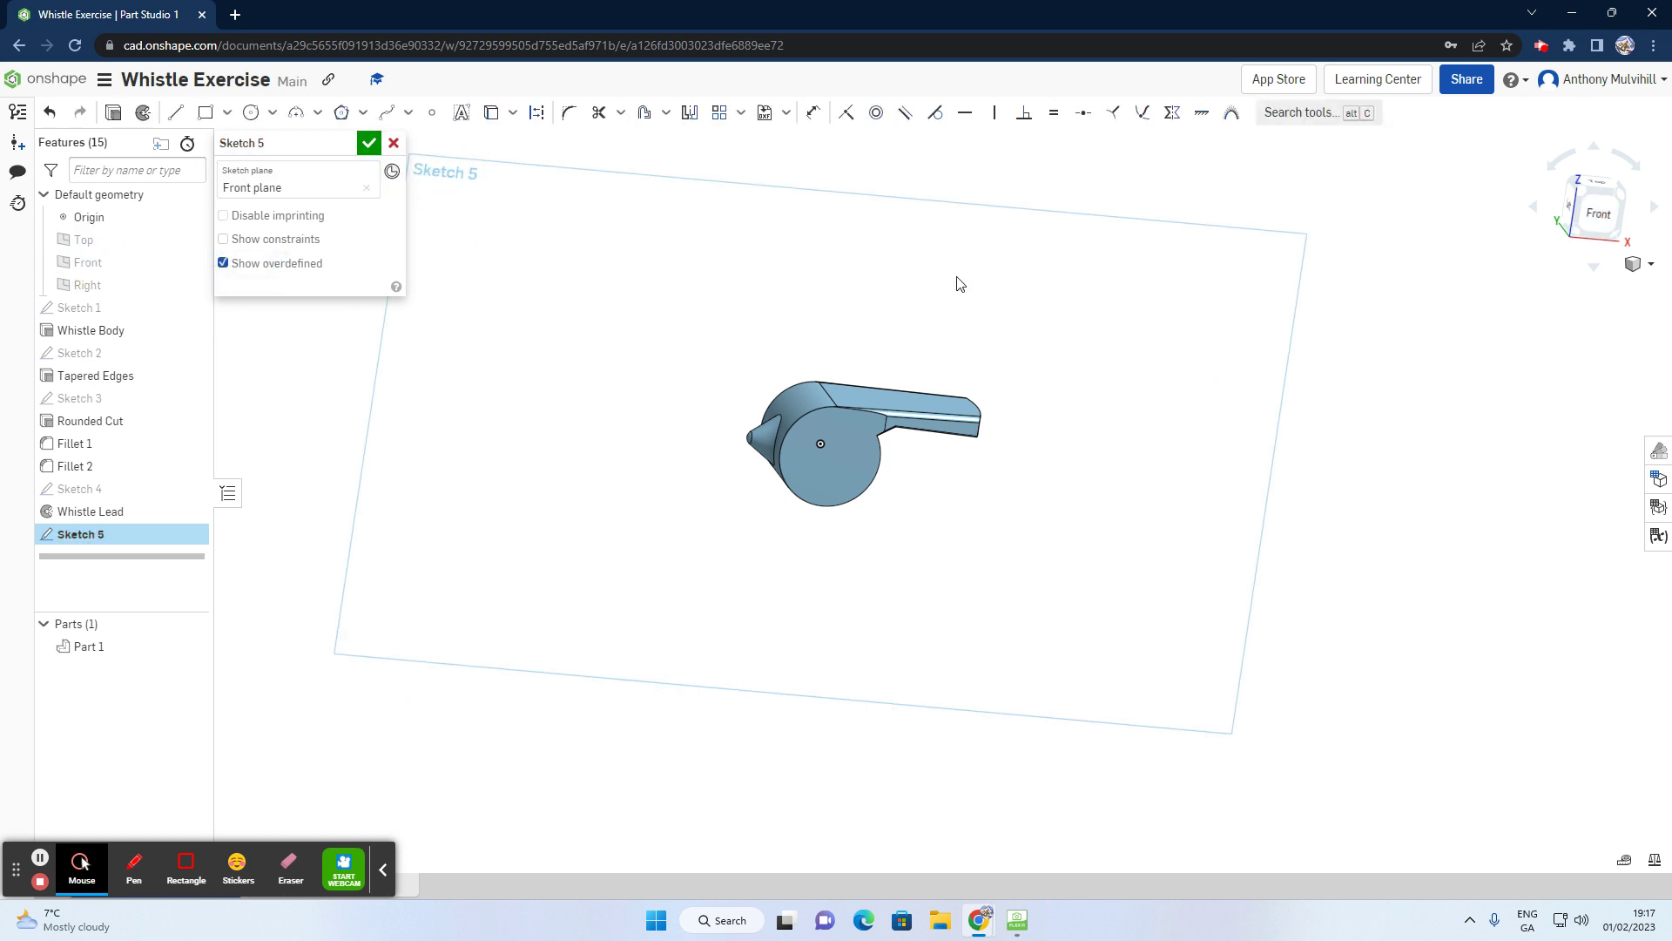
pyautogui.click(1599, 212)
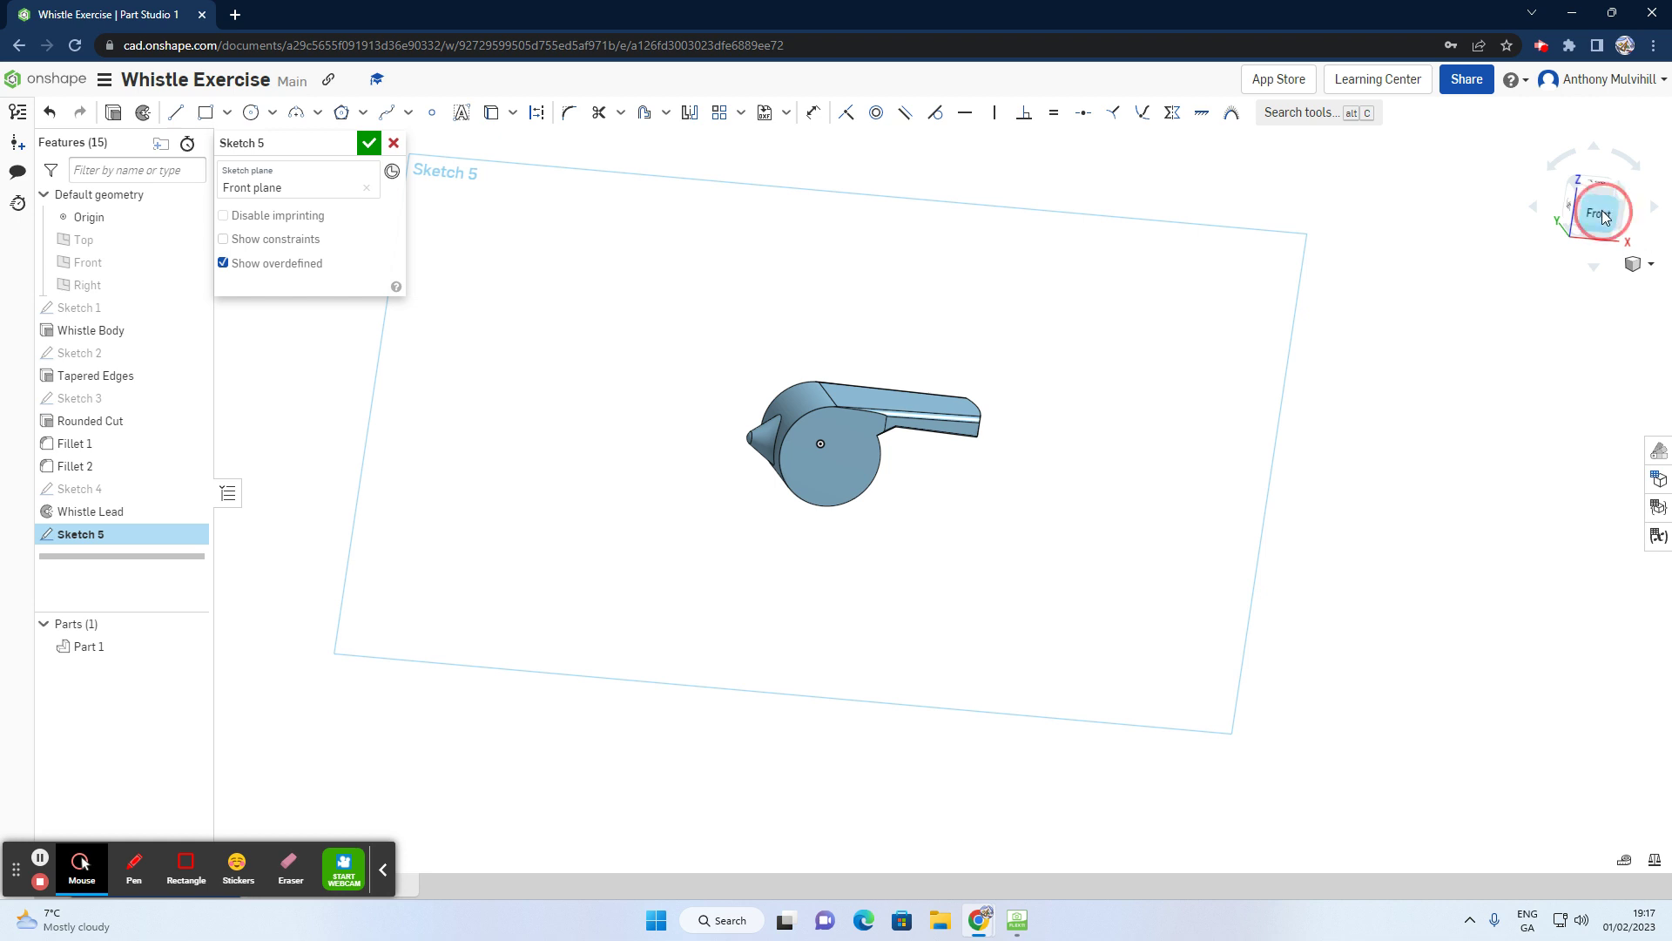
pyautogui.scroll(8, 849, 427)
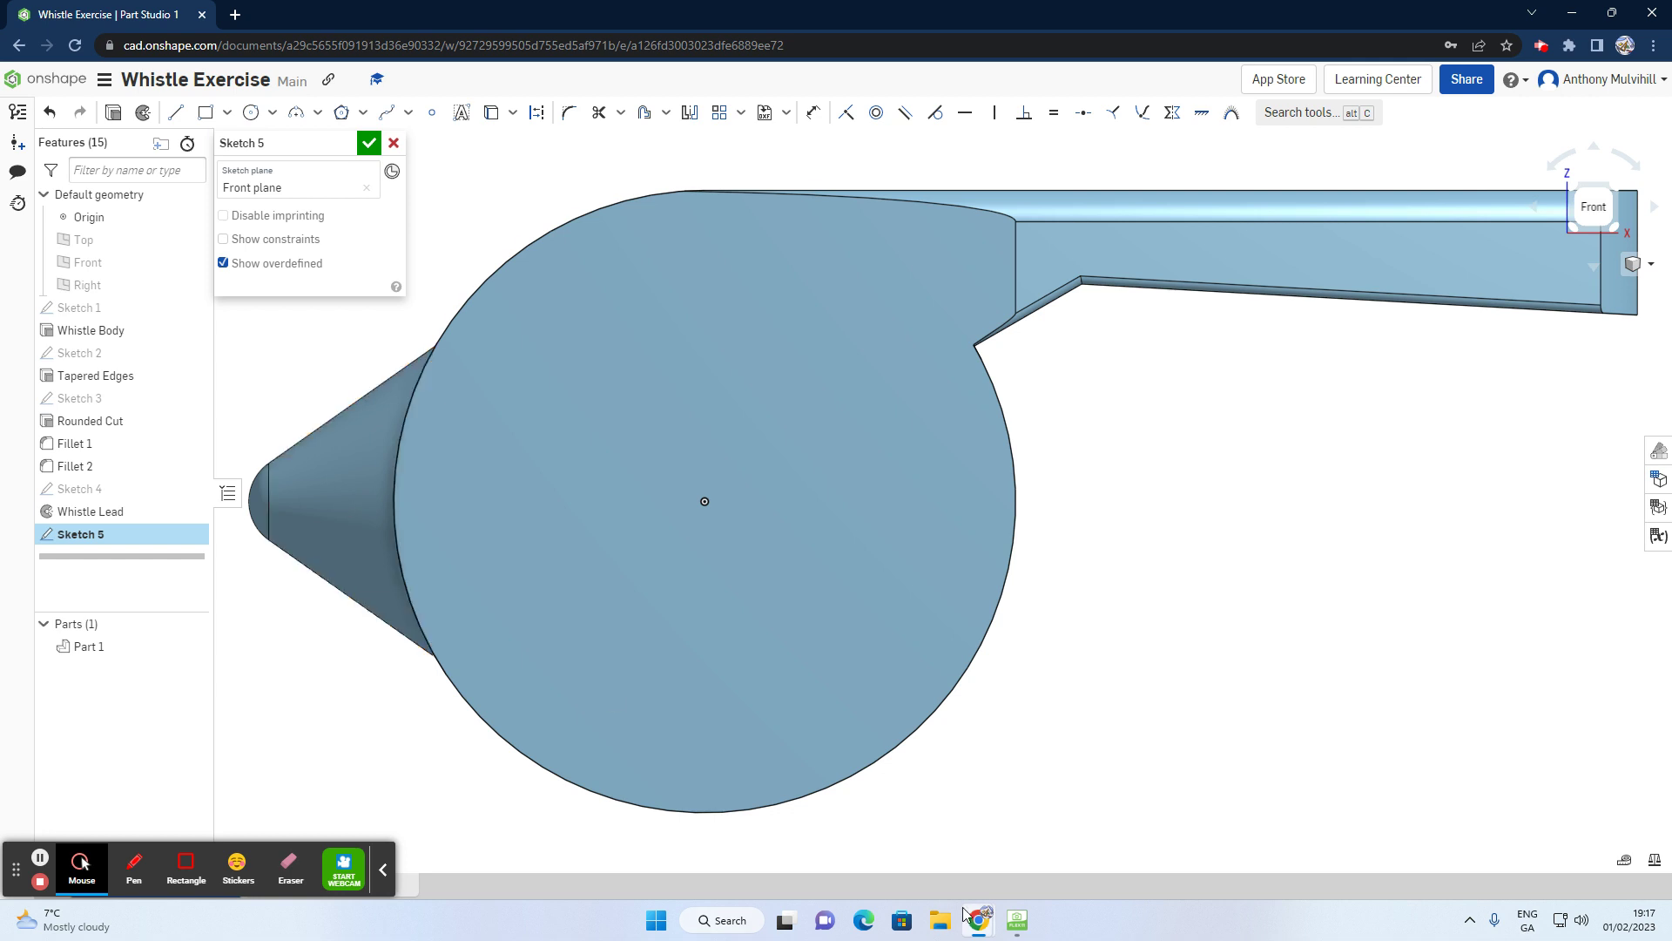
# Step: Check the worksheet in HoverCam Flex11 and sketch a circle about 1.8 mm in diameter on the cone, level with the origin
pyautogui.click(1019, 922)
pyautogui.moveTo(1013, 925)
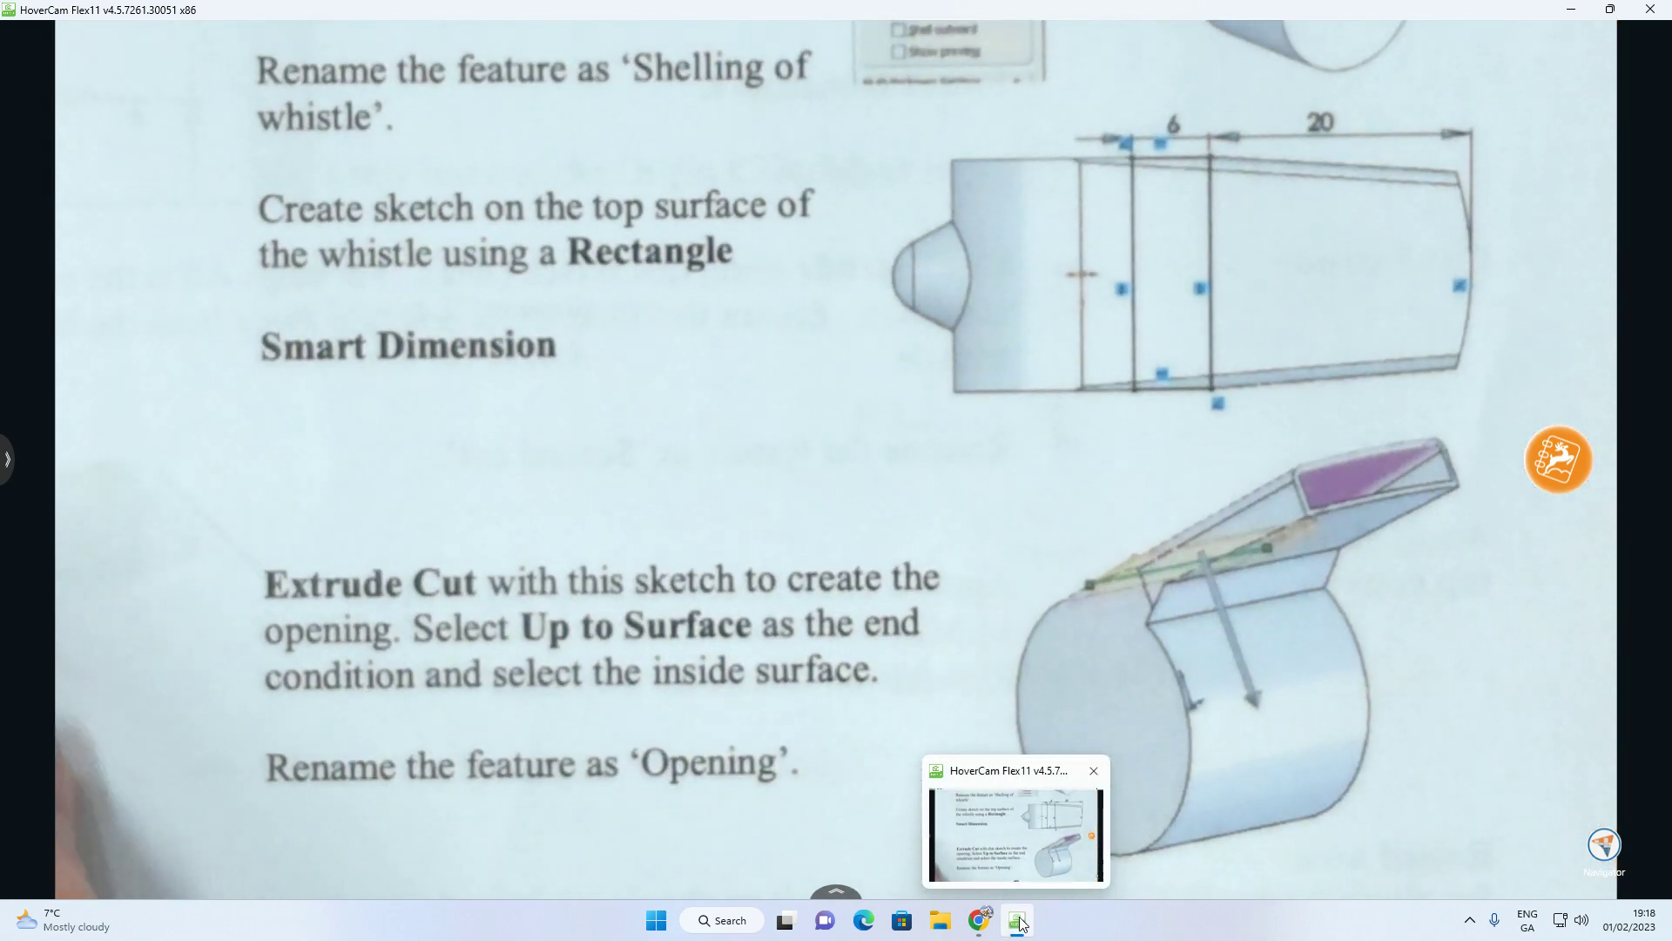
pyautogui.moveTo(979, 919)
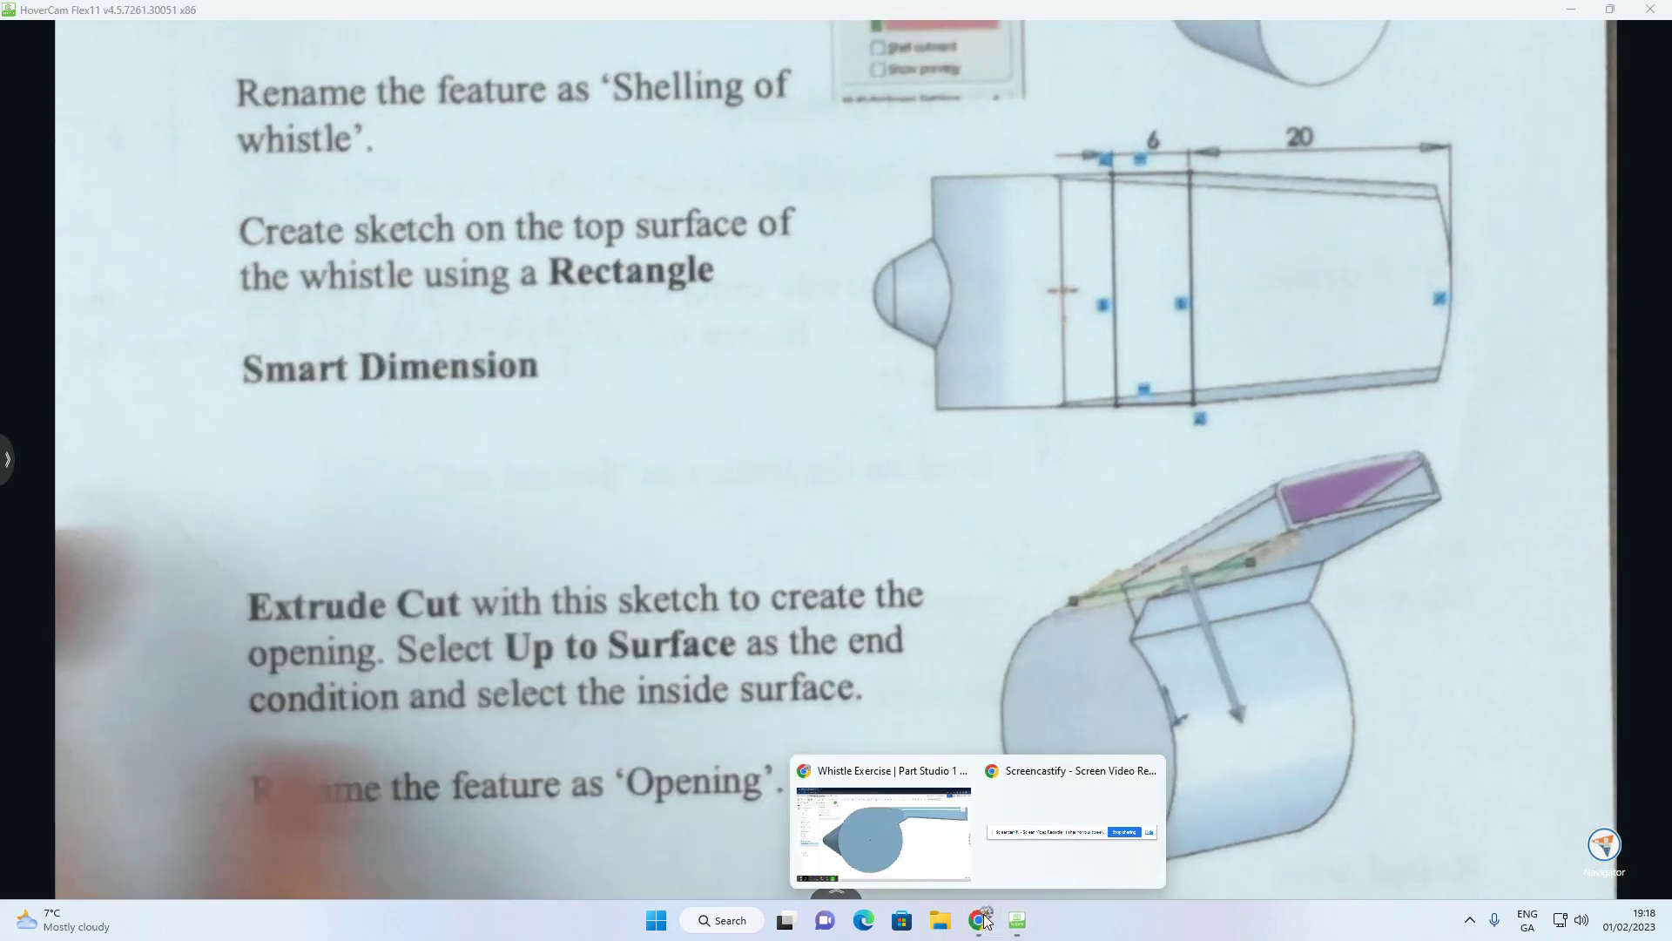
pyautogui.click(879, 814)
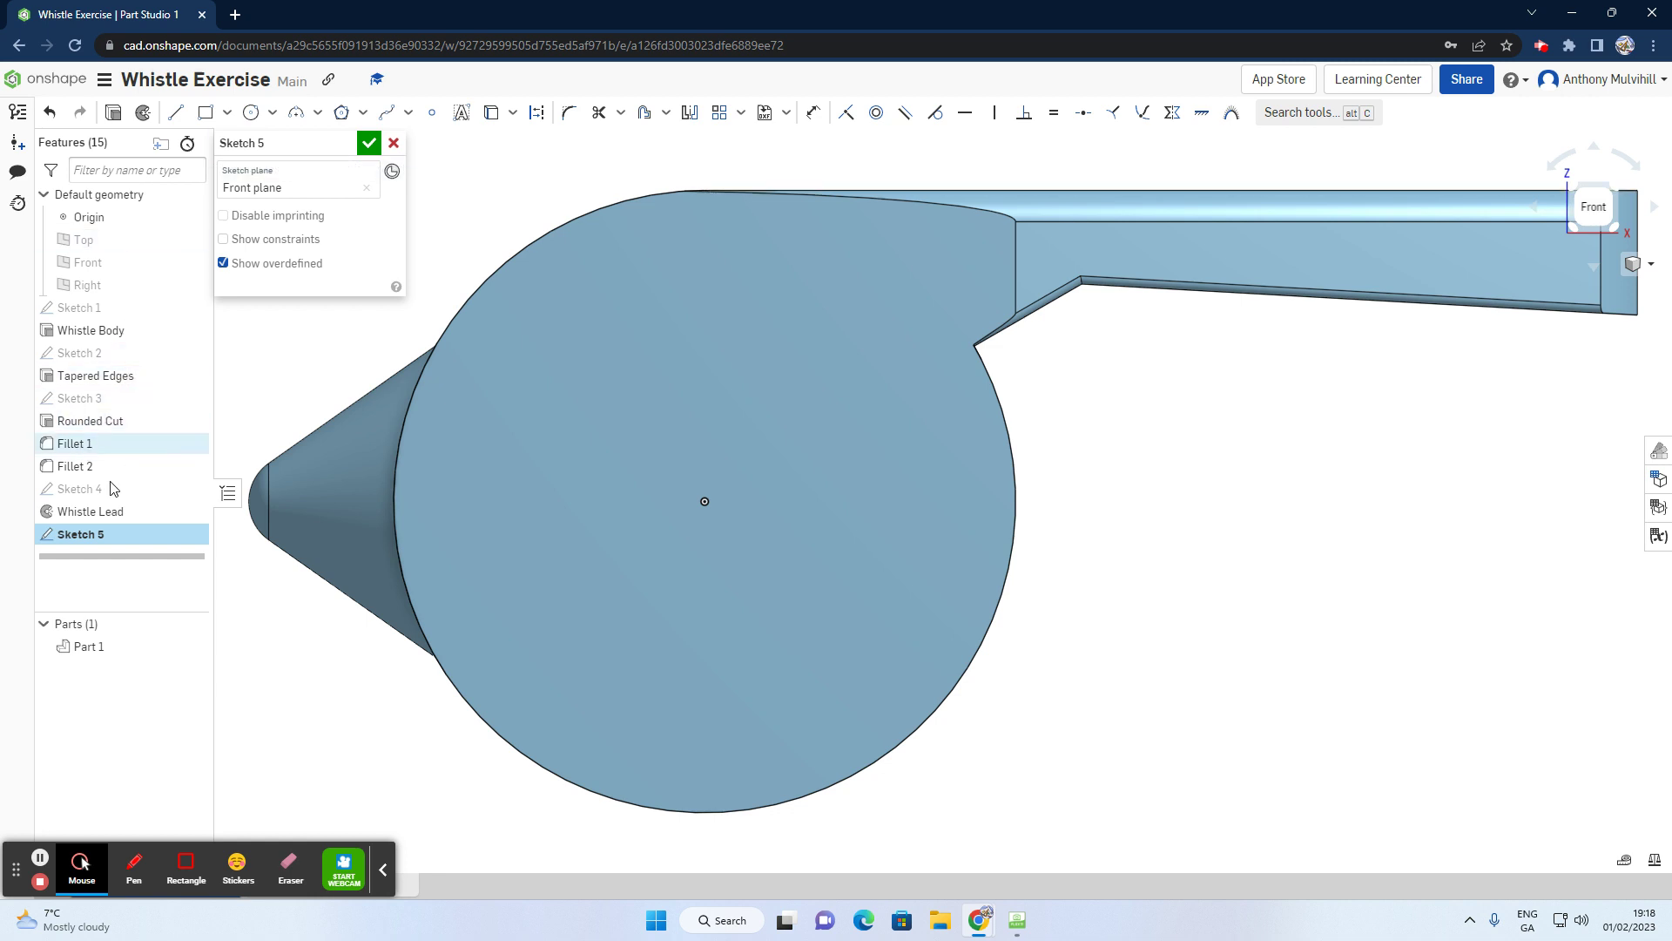
pyautogui.click(253, 117)
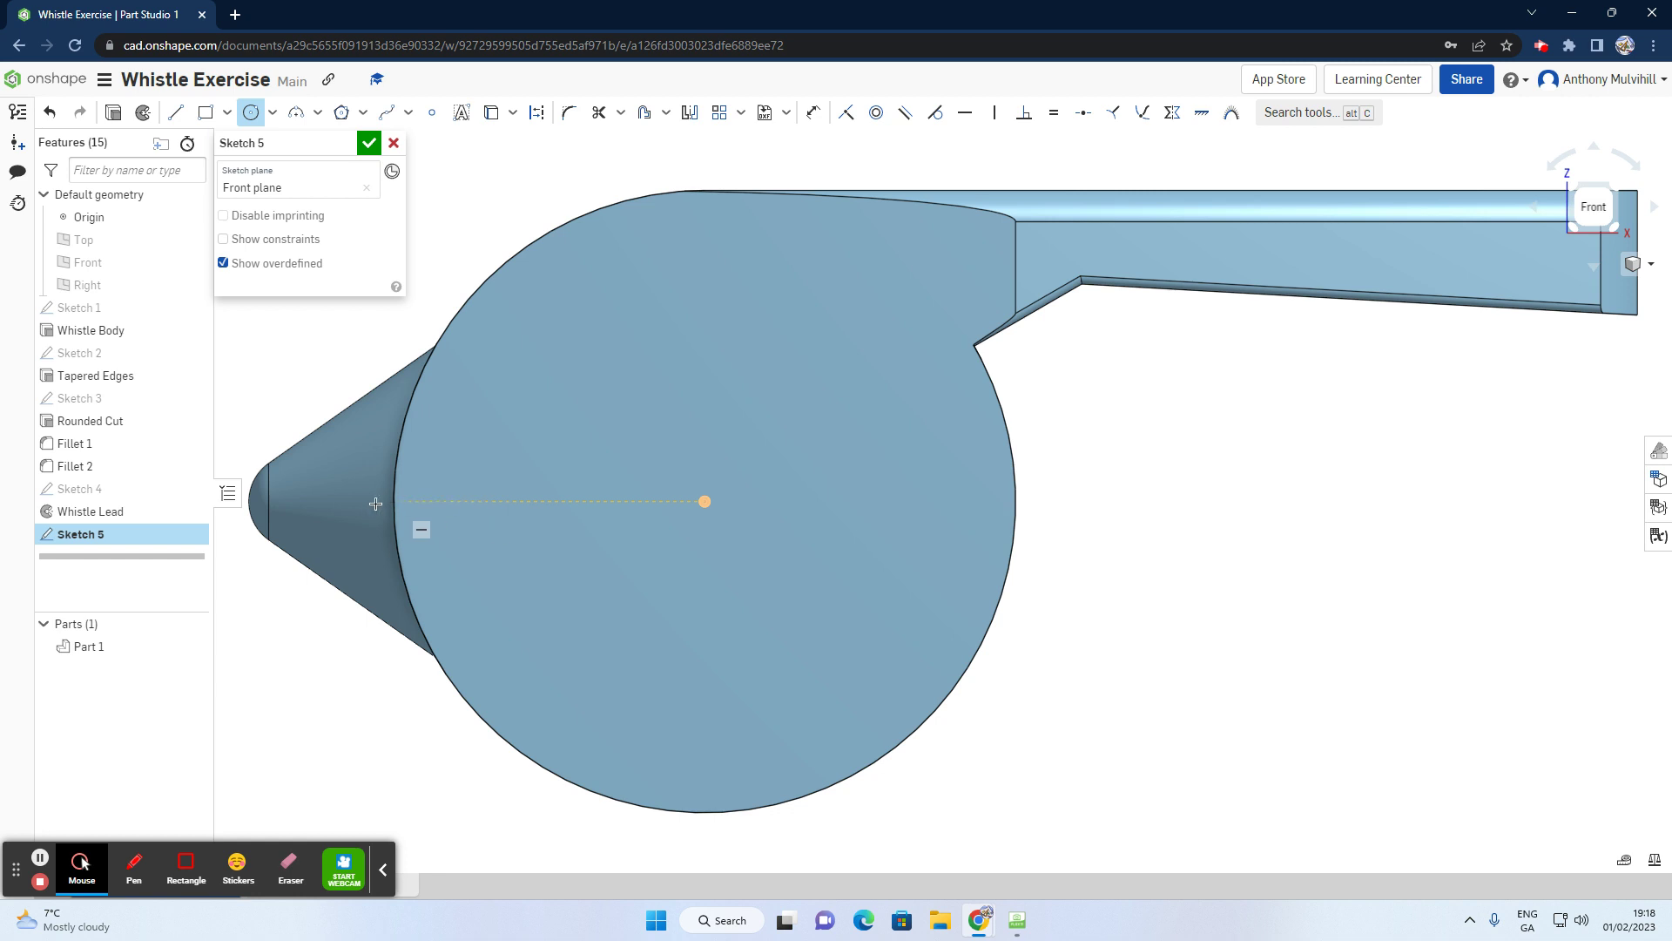
pyautogui.click(319, 504)
pyautogui.click(339, 515)
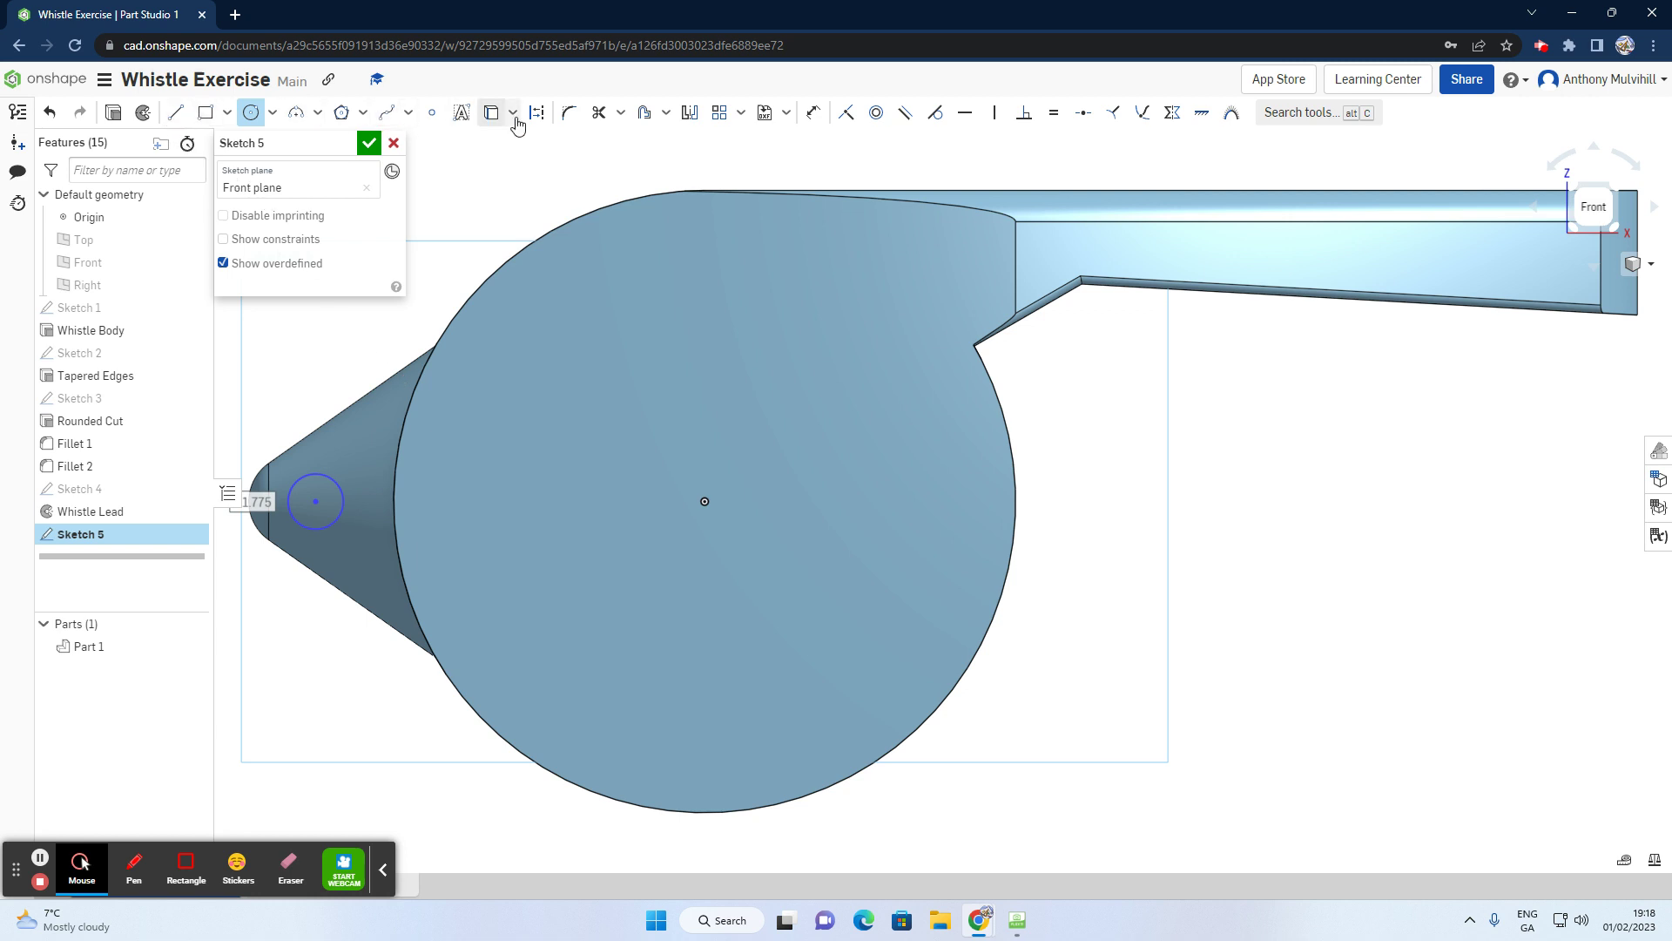
# Step: Set the circle's diameter to 2 mm and move its centre to the middle of the edge line near the cone's tip
pyautogui.click(809, 114)
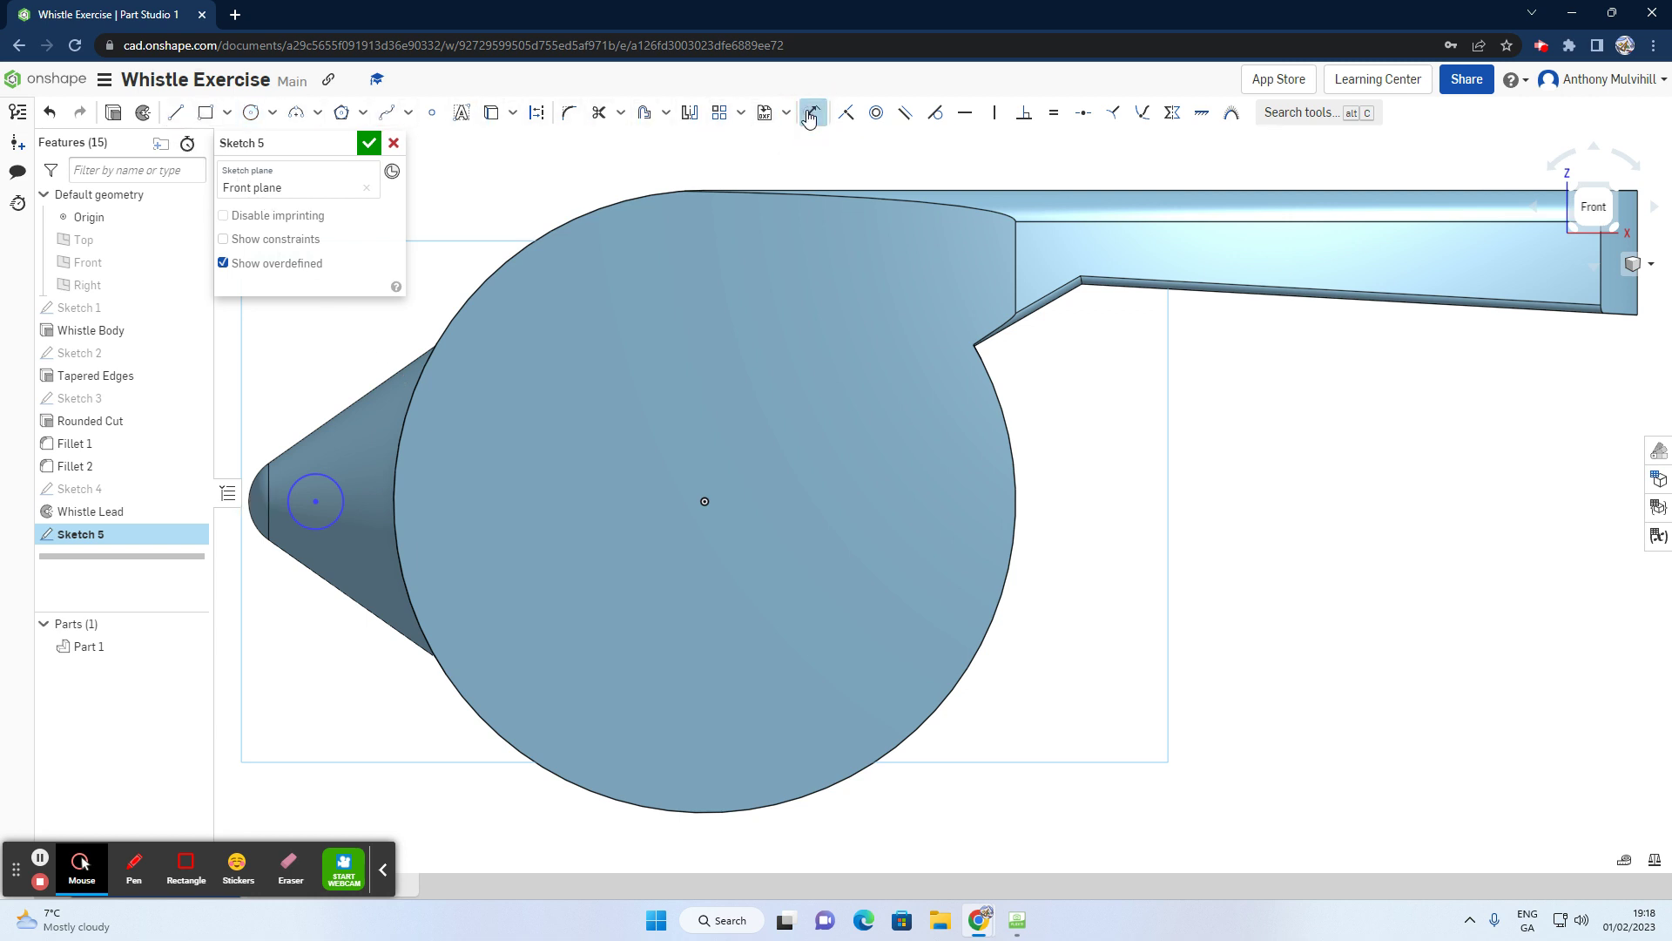
pyautogui.click(342, 519)
pyautogui.click(306, 647)
pyautogui.write('2')
pyautogui.press('Return')
pyautogui.moveTo(315, 501); pyautogui.dragTo(268, 501)
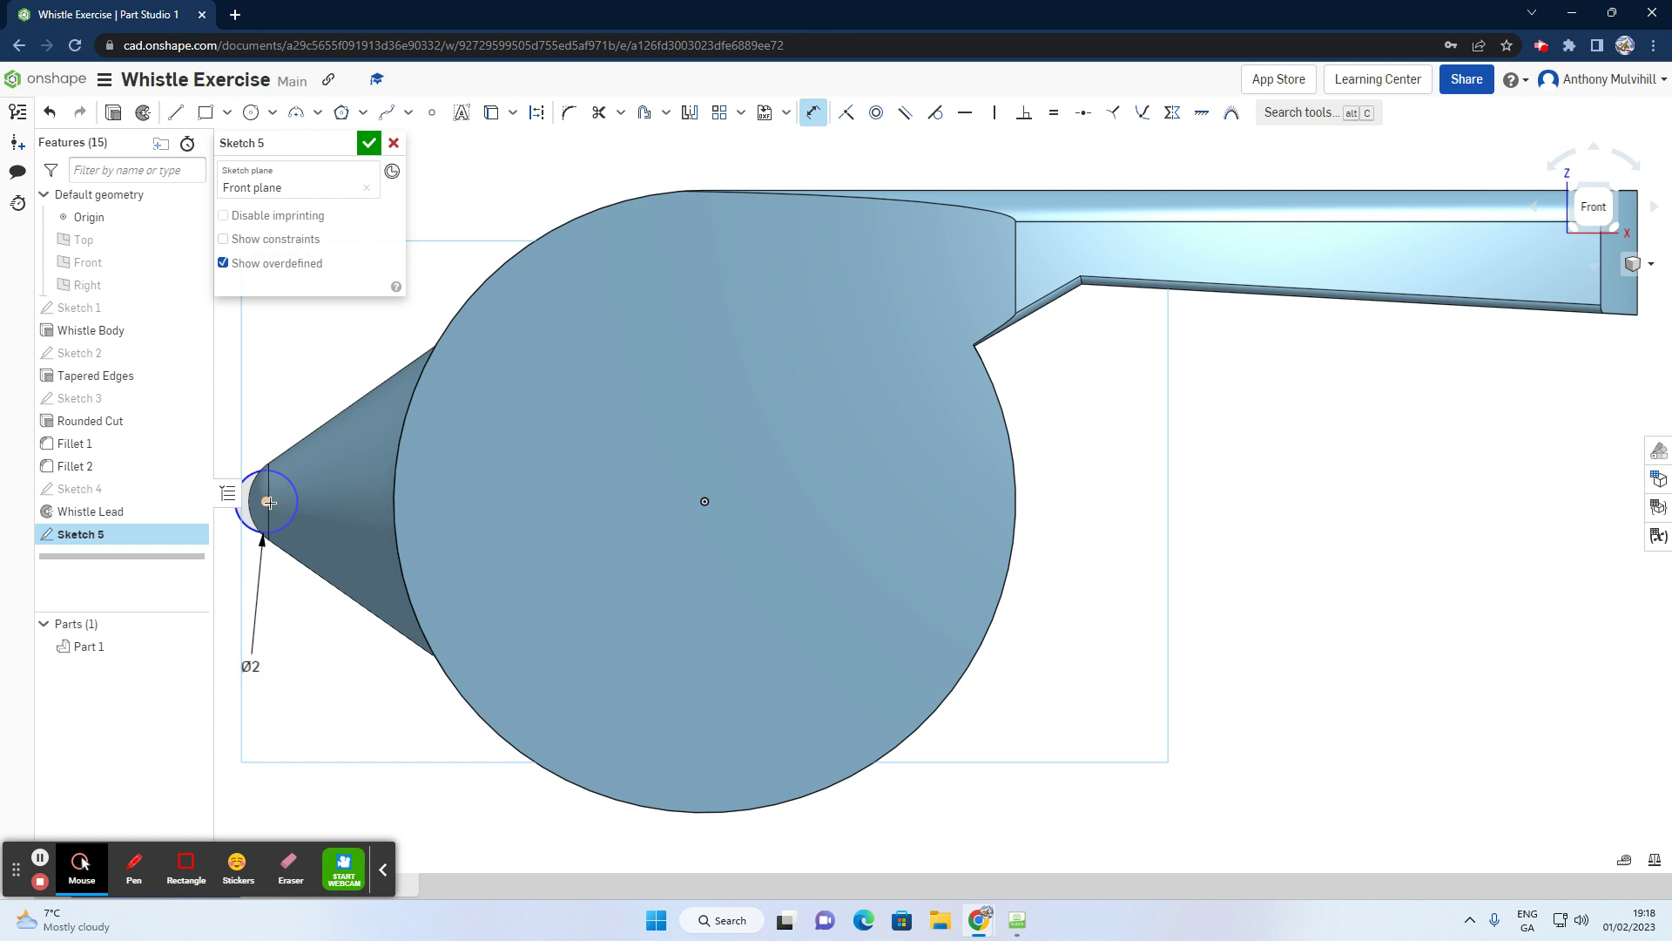
# Step: Dimension the horizontal distance from the hole circle's centre to the origin and set it to 12 mm
pyautogui.click(267, 503)
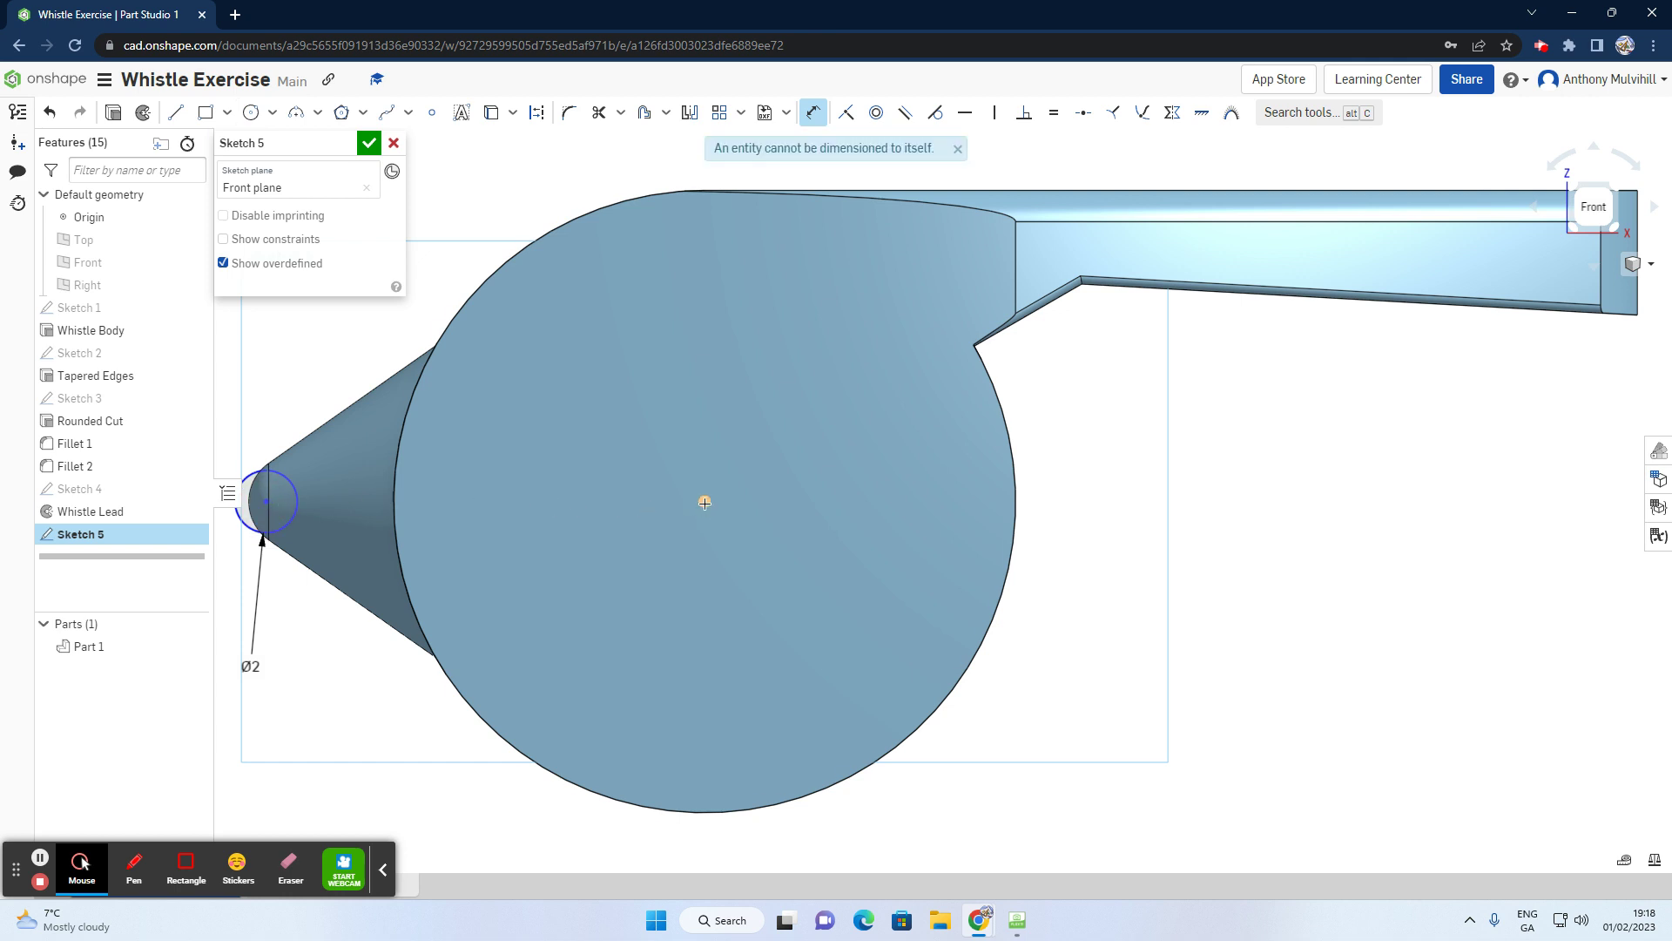
pyautogui.click(705, 502)
pyautogui.click(566, 598)
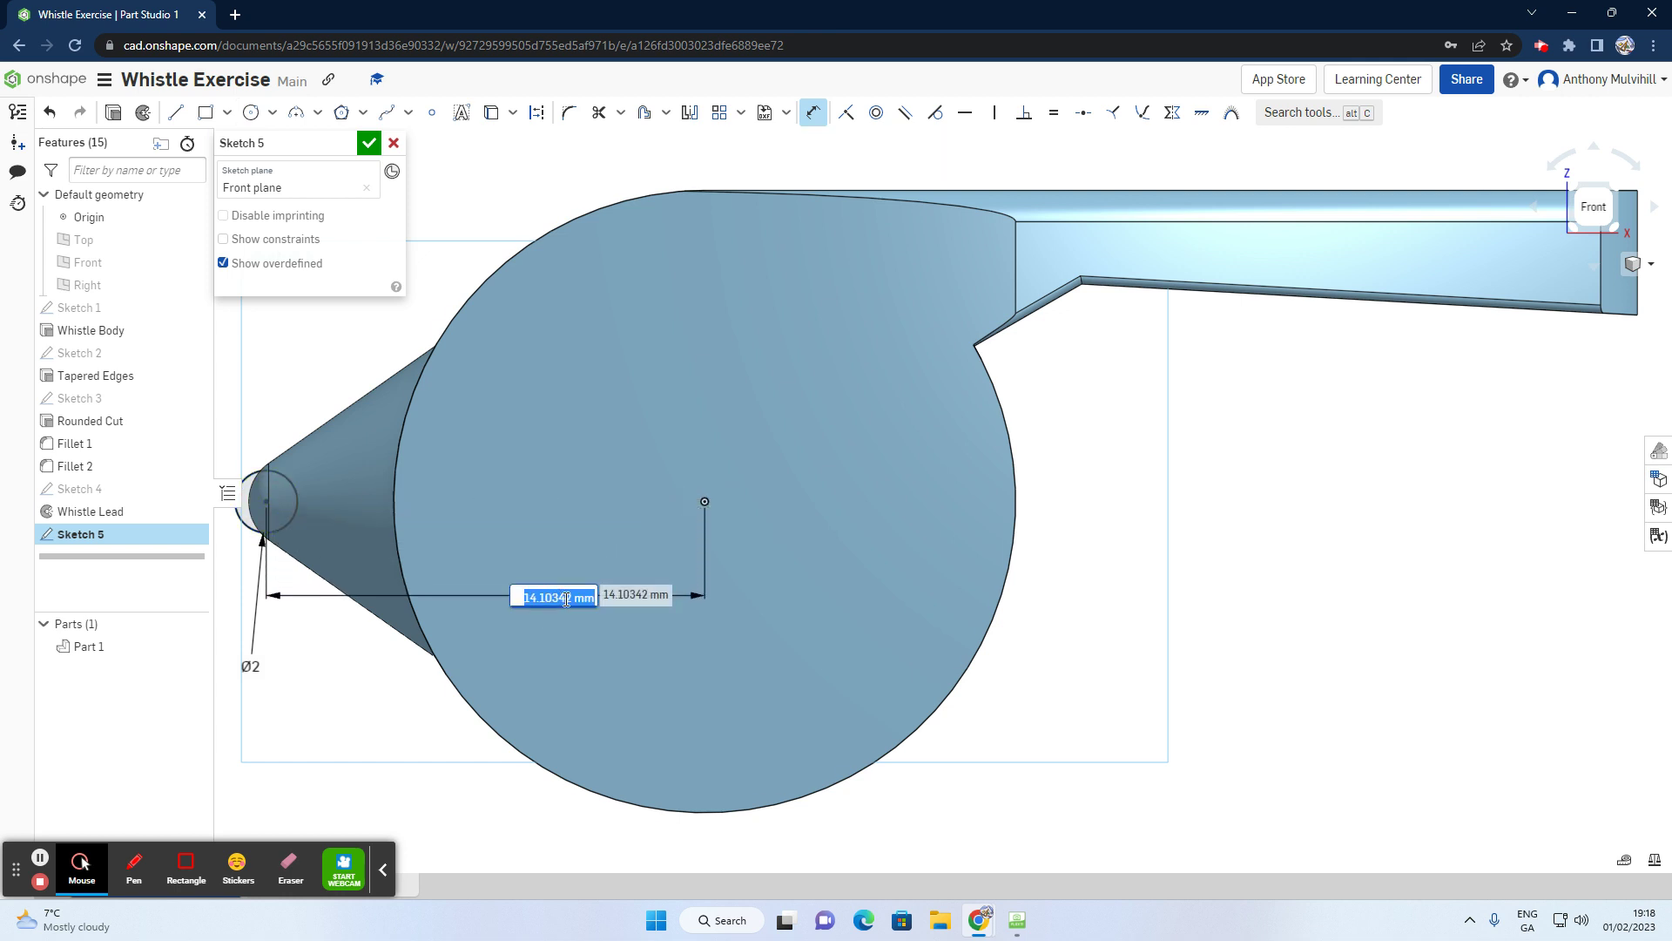
pyautogui.write('12')
pyautogui.press('Return')
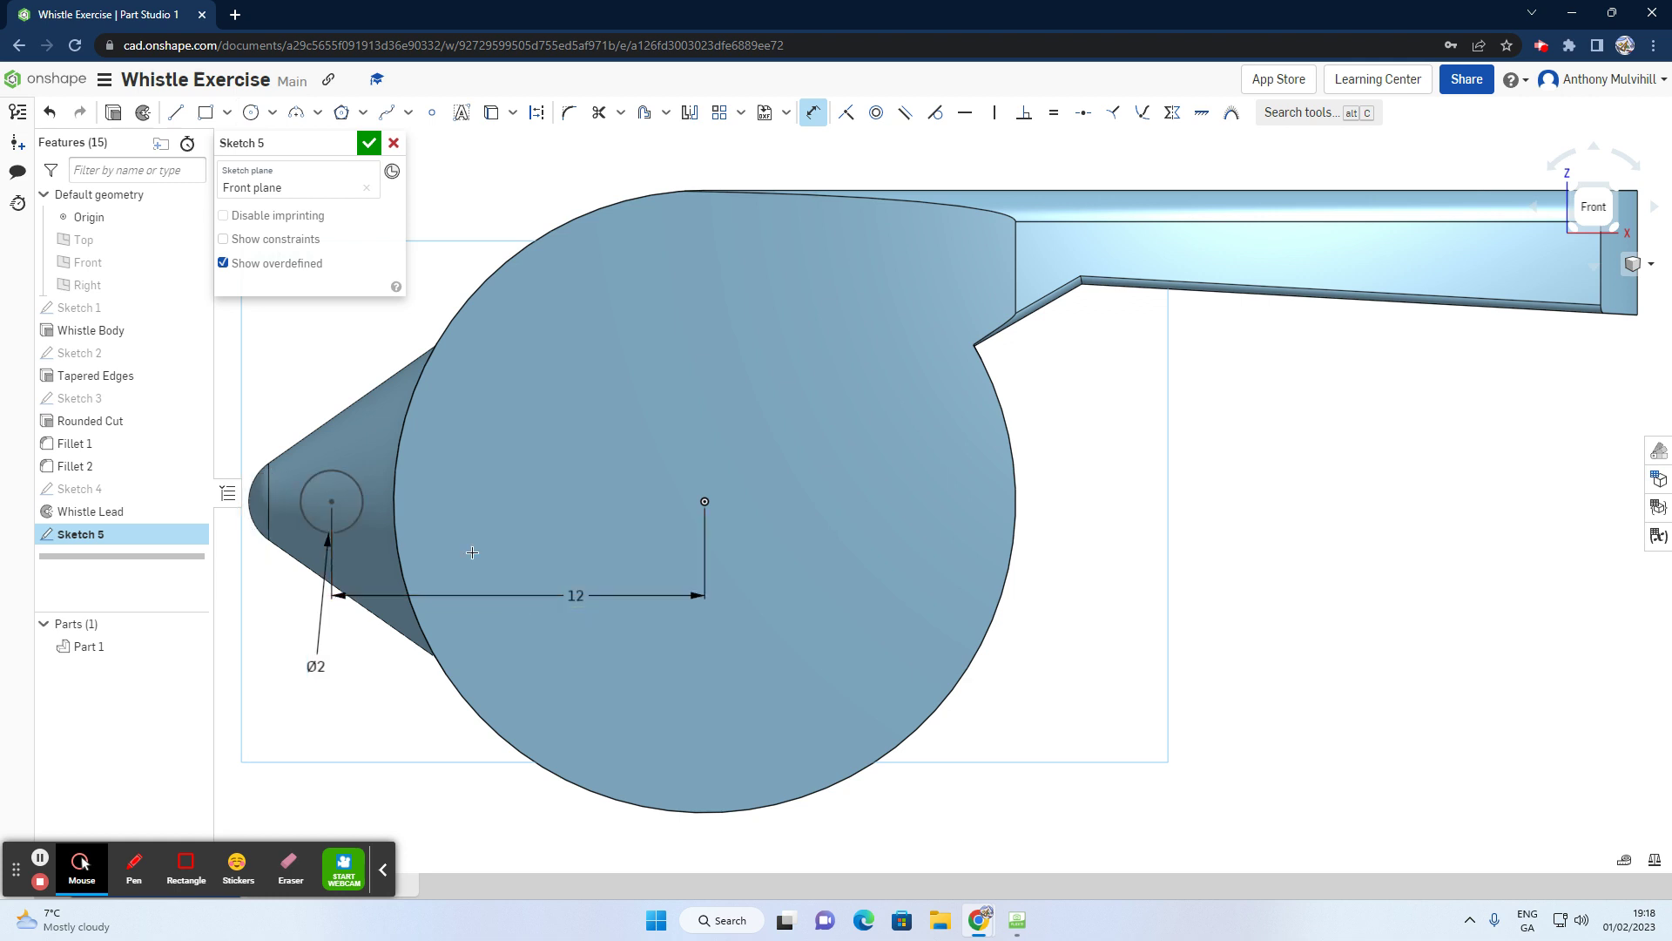
pyautogui.click(331, 502)
# Step: Cut the circle through the cone with a solid Extrude set to Remove, blind and symmetric, 25 mm deep
pyautogui.scroll(-3, 340, 479)
pyautogui.moveTo(350, 474); pyautogui.dragTo(395, 491, button='right')
pyautogui.scroll(5, 230, 474)
pyautogui.scroll(-3, 228, 473)
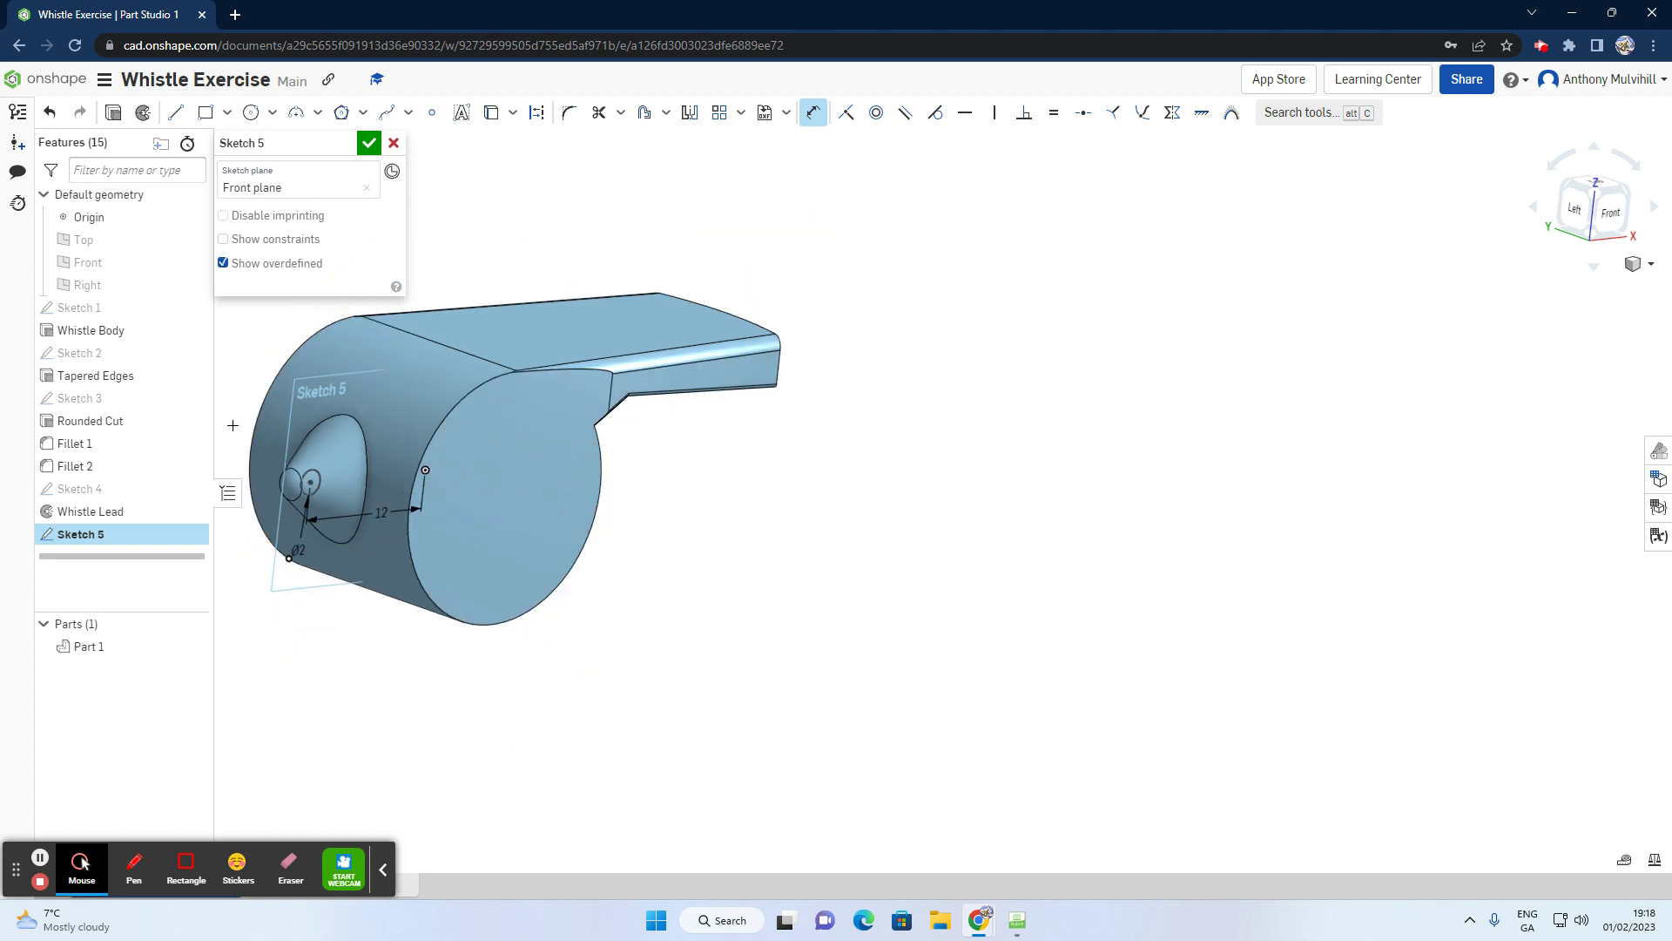
pyautogui.scroll(2, 226, 473)
pyautogui.scroll(2, 226, 473)
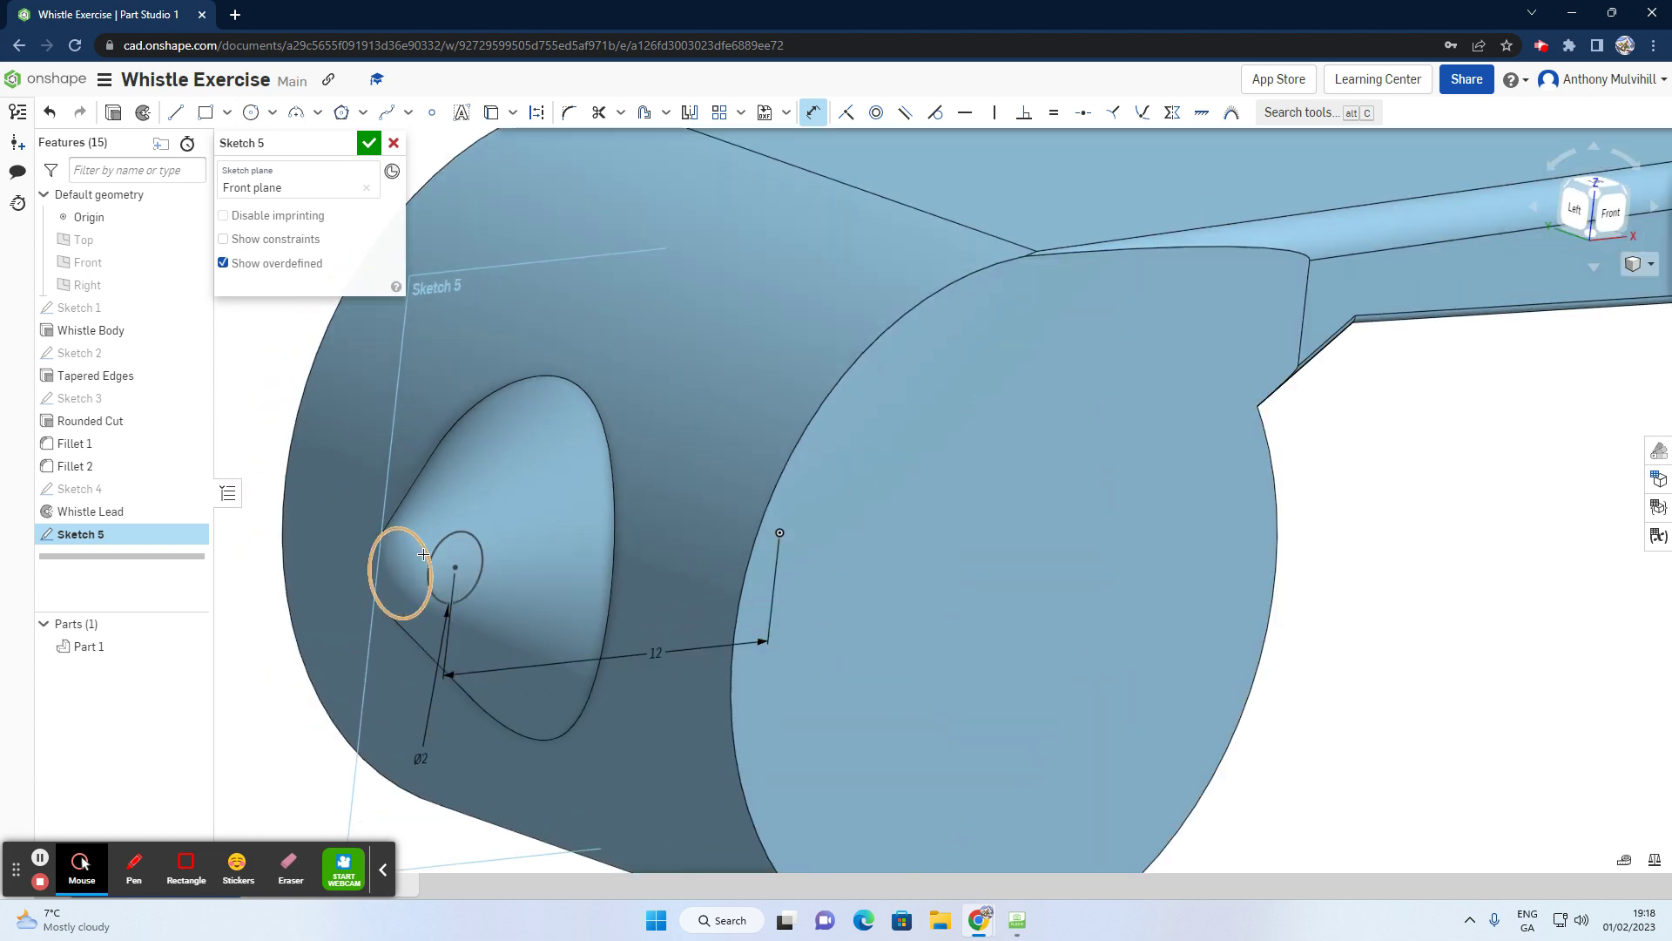
pyautogui.scroll(-2, 443, 548)
pyautogui.moveTo(443, 548)
pyautogui.mouseDown(button='right')
pyautogui.moveTo(410, 561)
pyautogui.moveTo(448, 578)
pyautogui.moveTo(420, 541)
pyautogui.mouseUp(button='right')
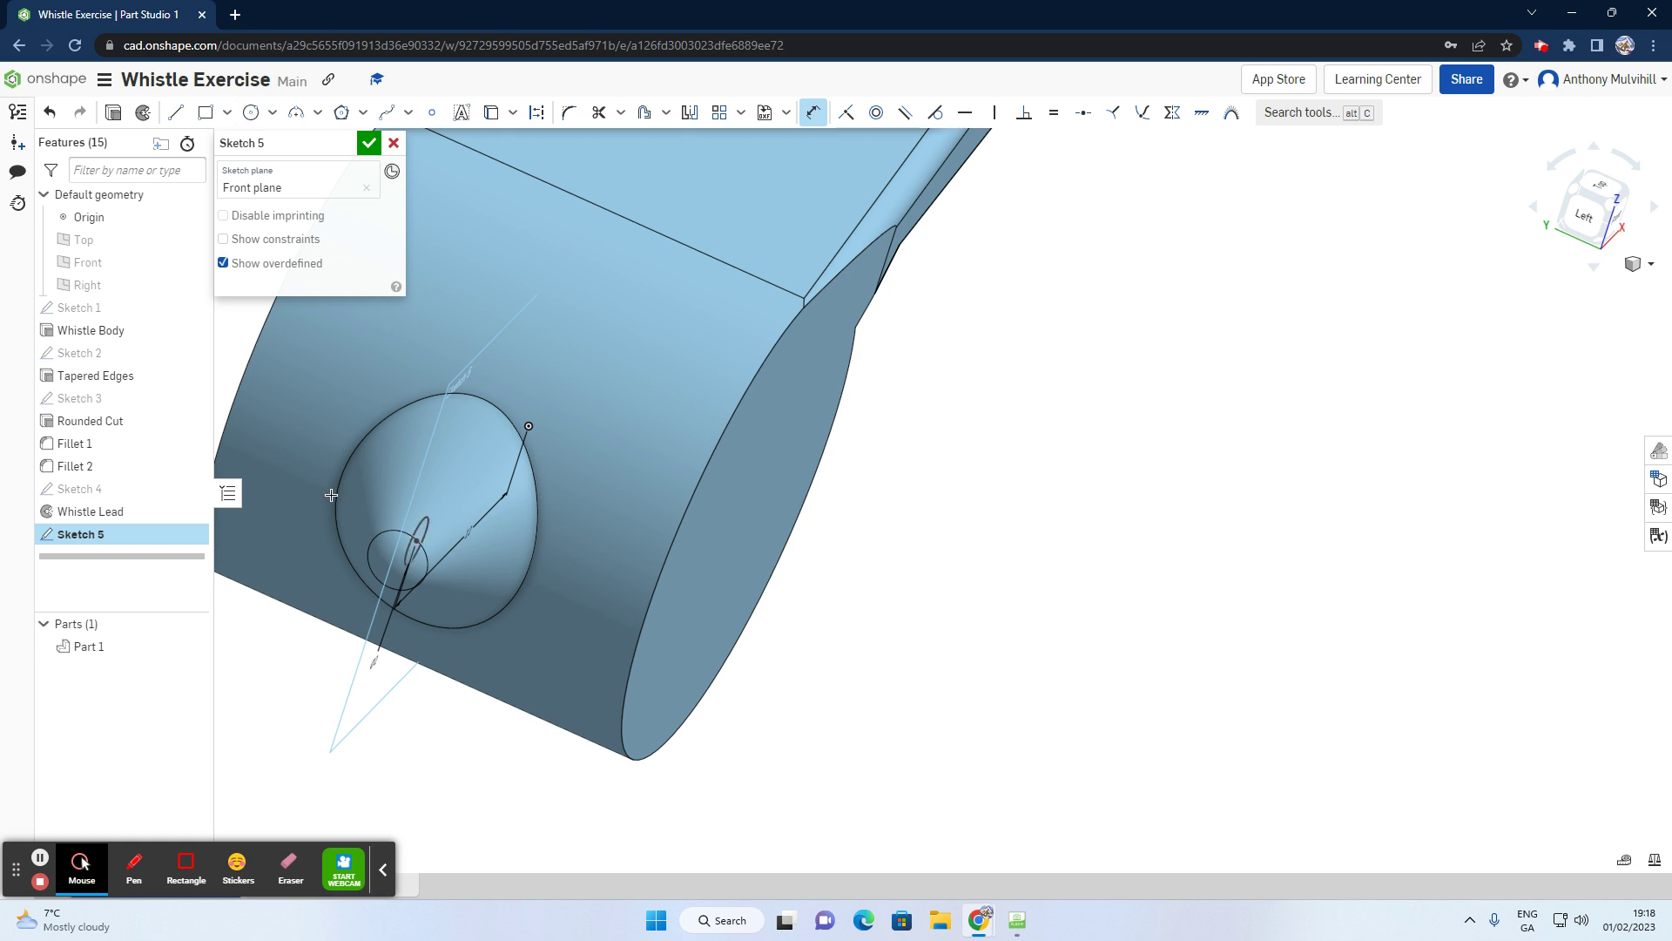
pyautogui.scroll(-1, 595, 315)
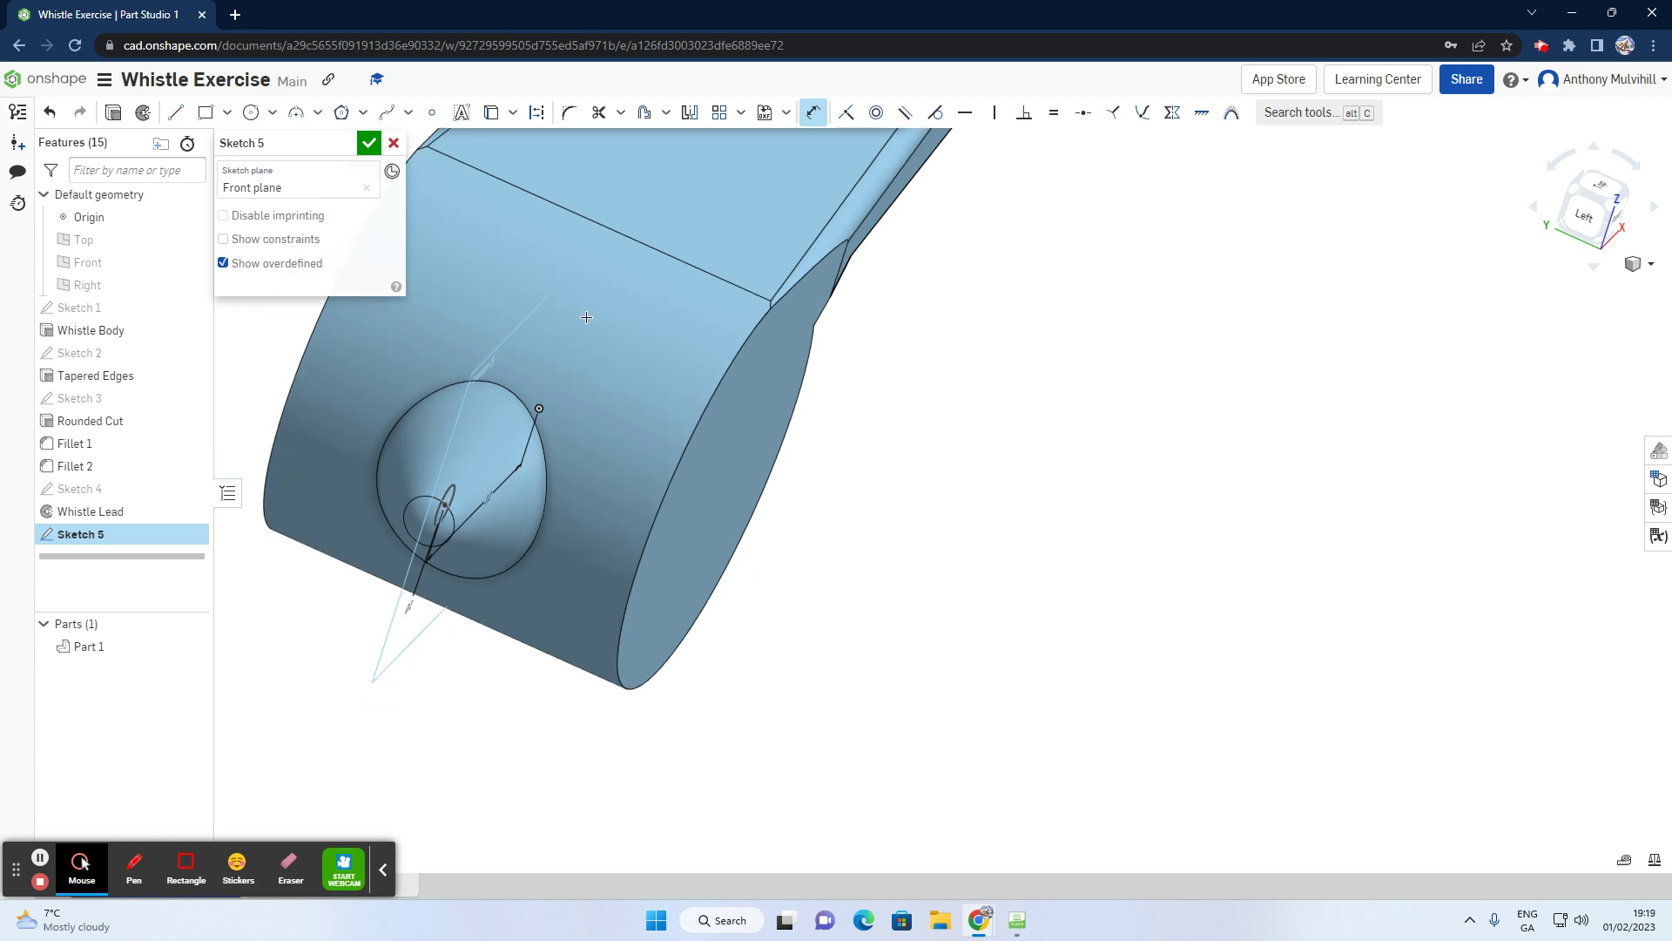
pyautogui.click(114, 113)
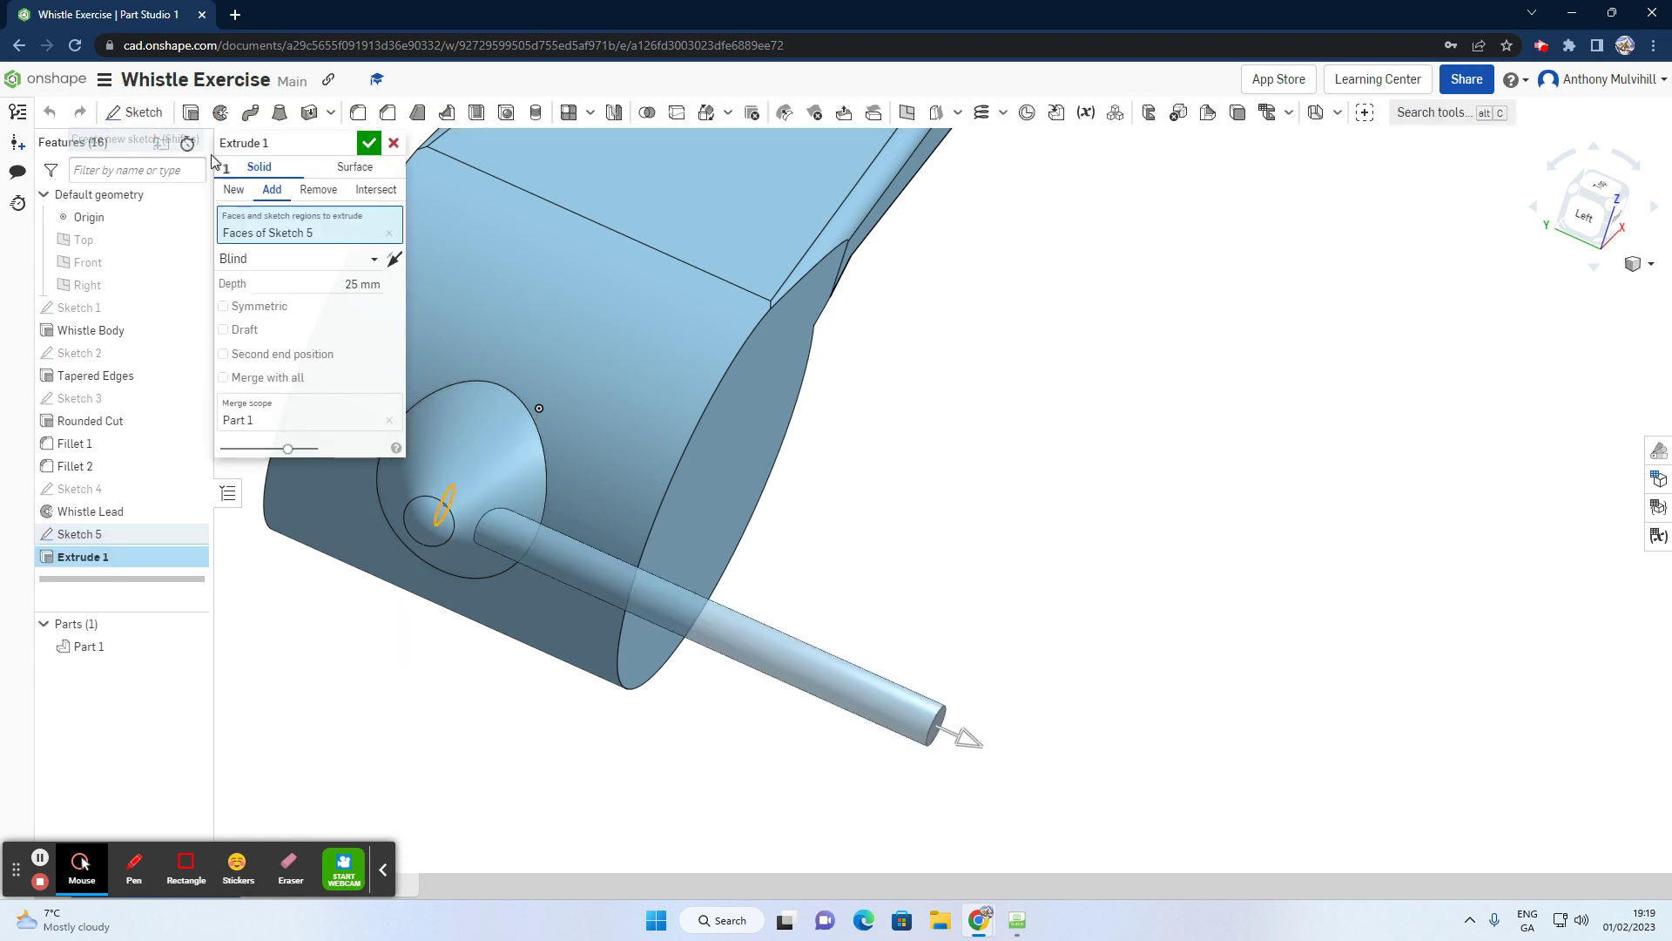
pyautogui.click(223, 306)
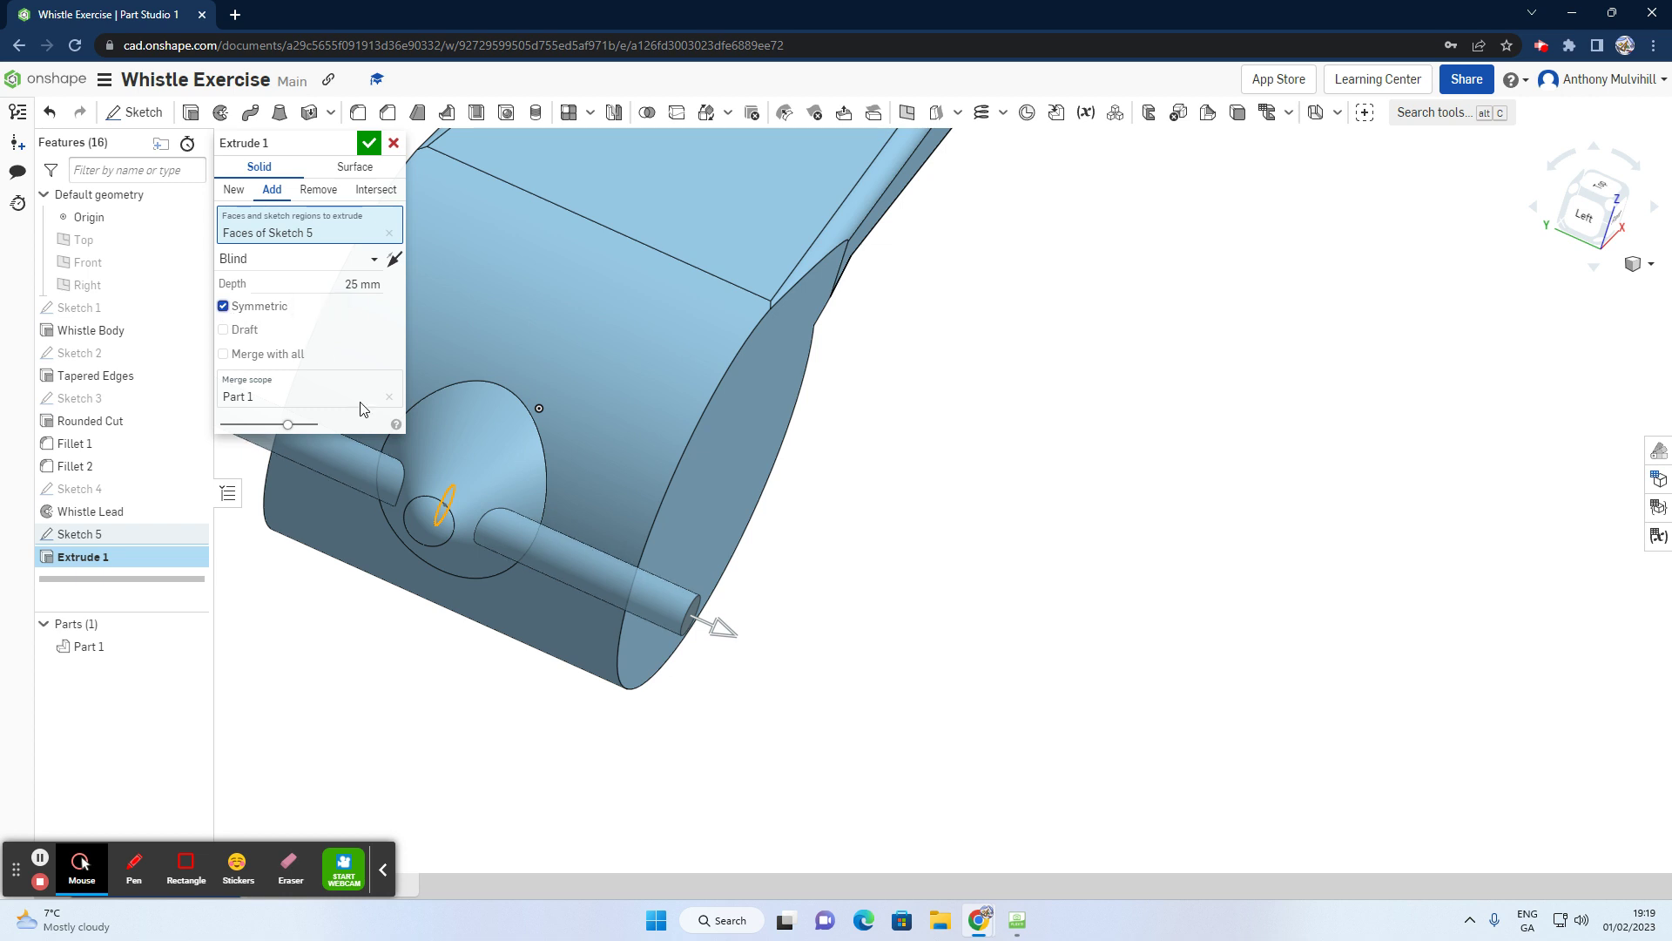
pyautogui.scroll(-3, 392, 444)
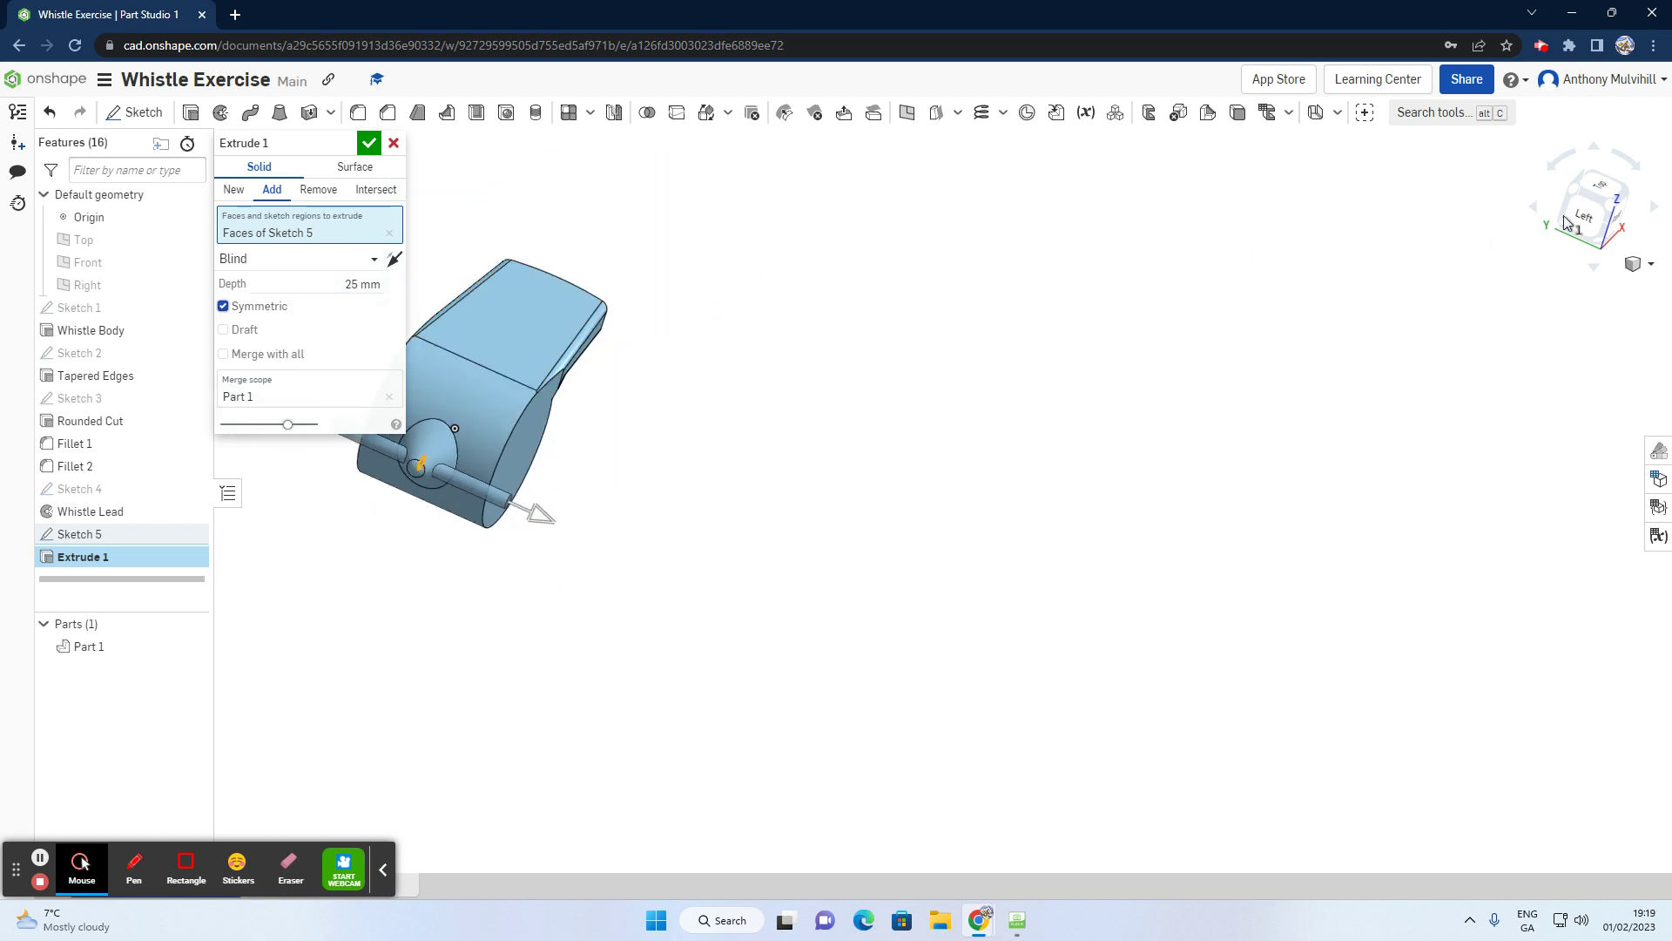
pyautogui.click(1602, 200)
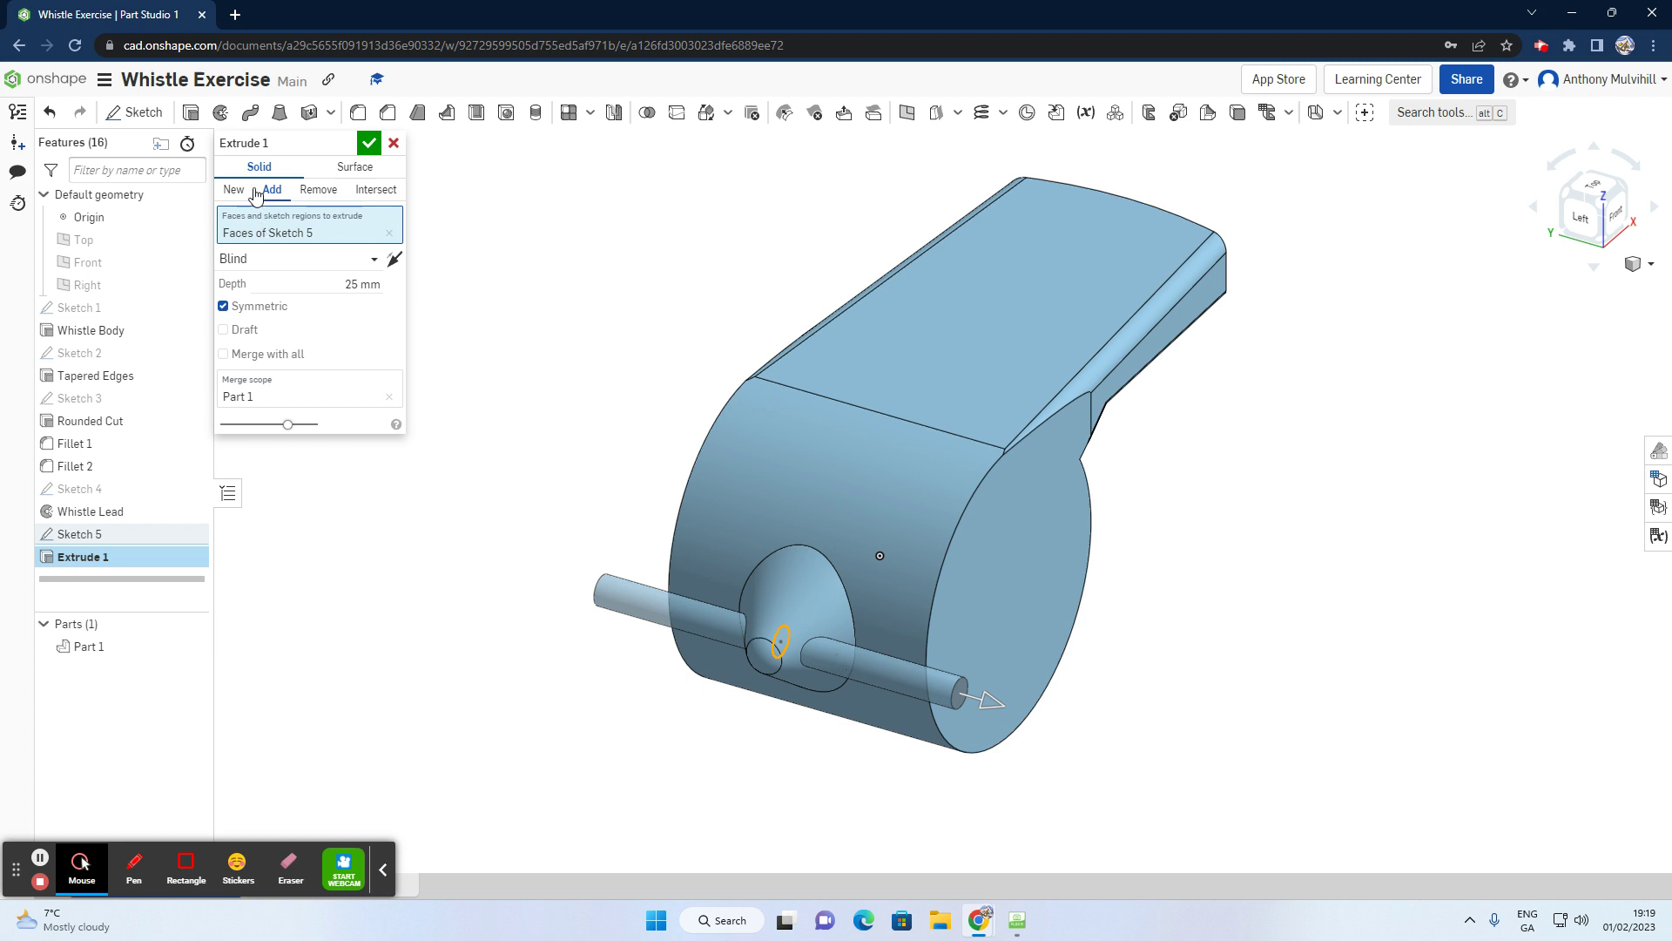
pyautogui.click(318, 190)
pyautogui.moveTo(717, 552); pyautogui.dragTo(578, 474, button='right')
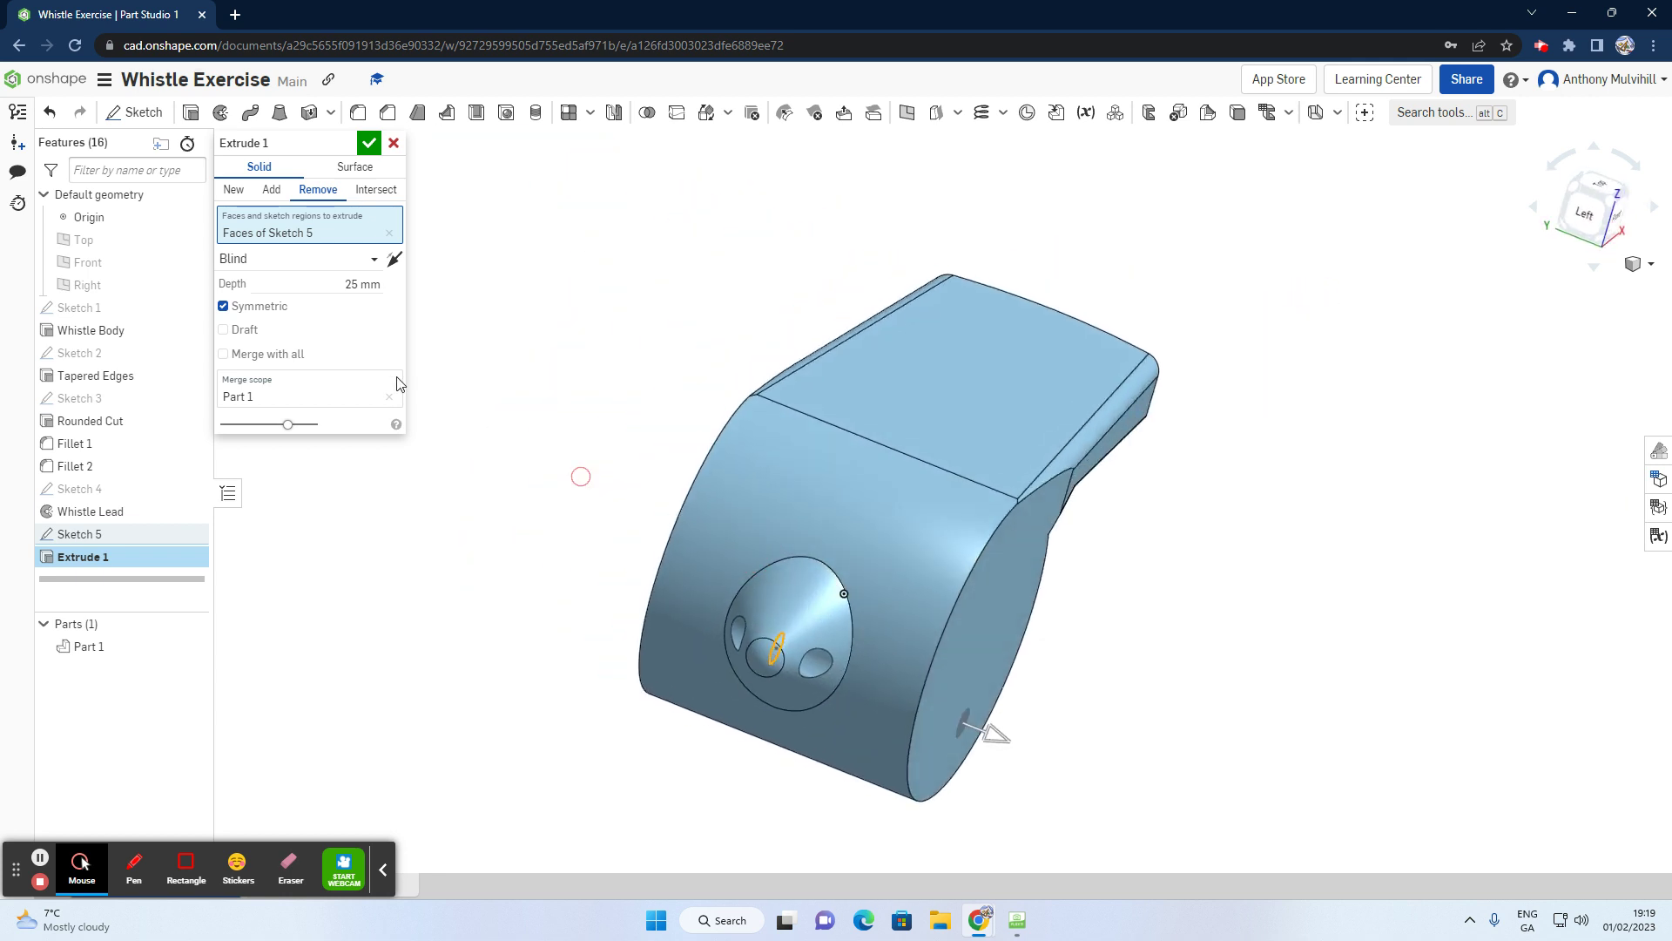
pyautogui.click(365, 146)
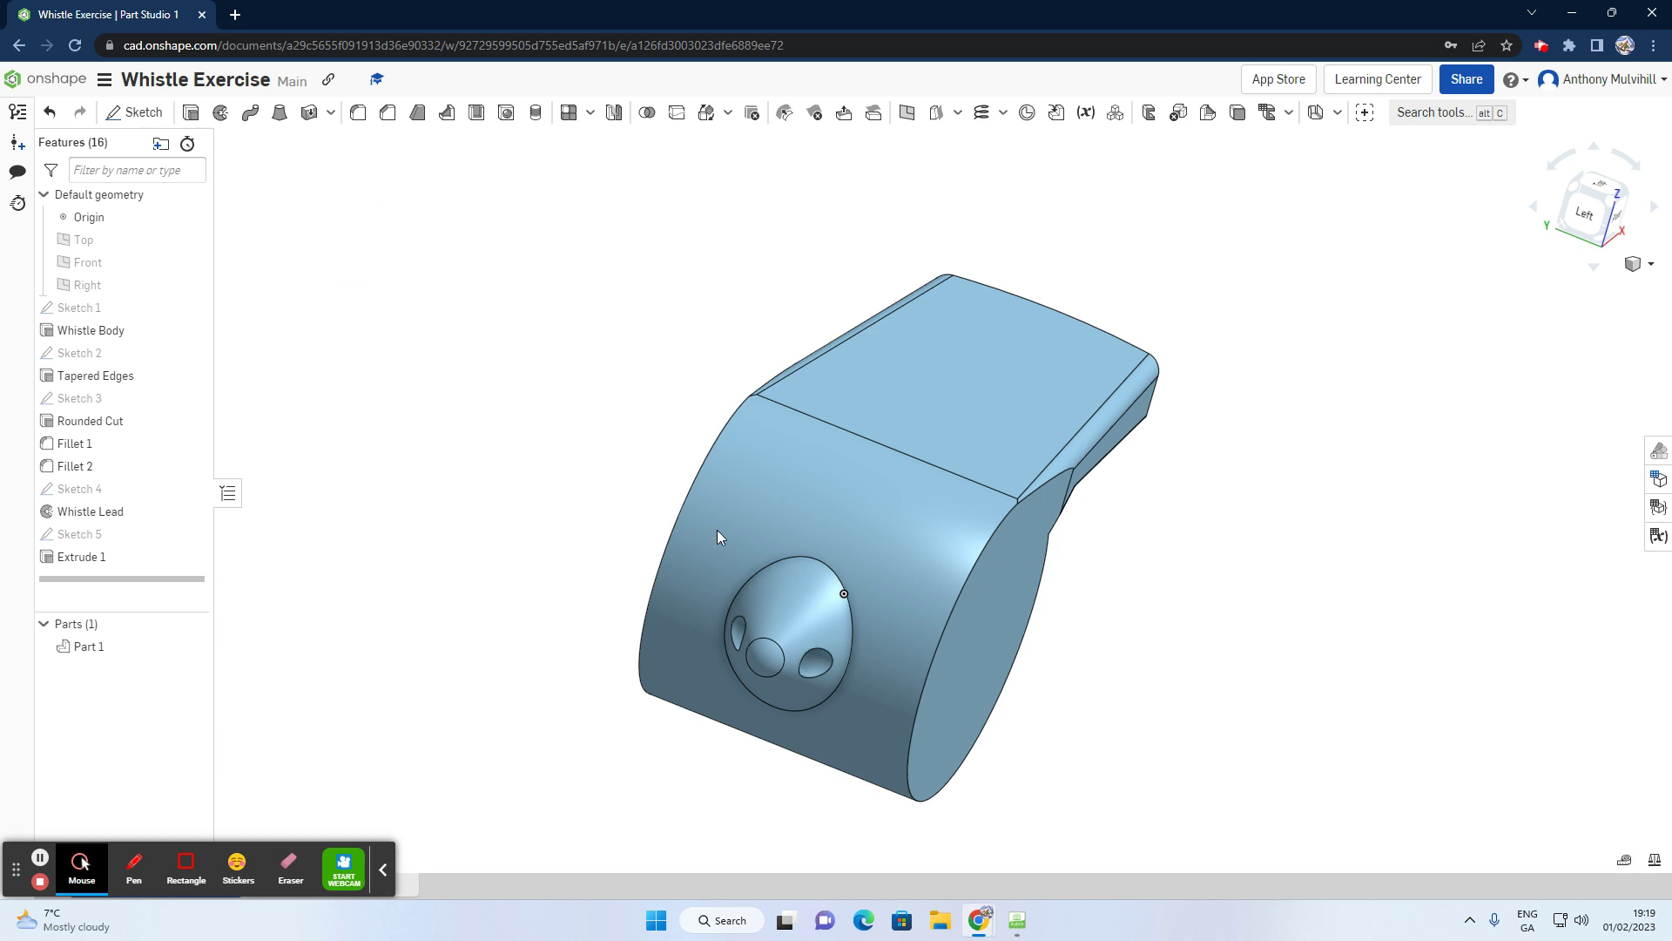
# Step: Rename the hole's extrude feature as Whistle Lead Hole
pyautogui.moveTo(718, 529); pyautogui.dragTo(644, 536, button='right')
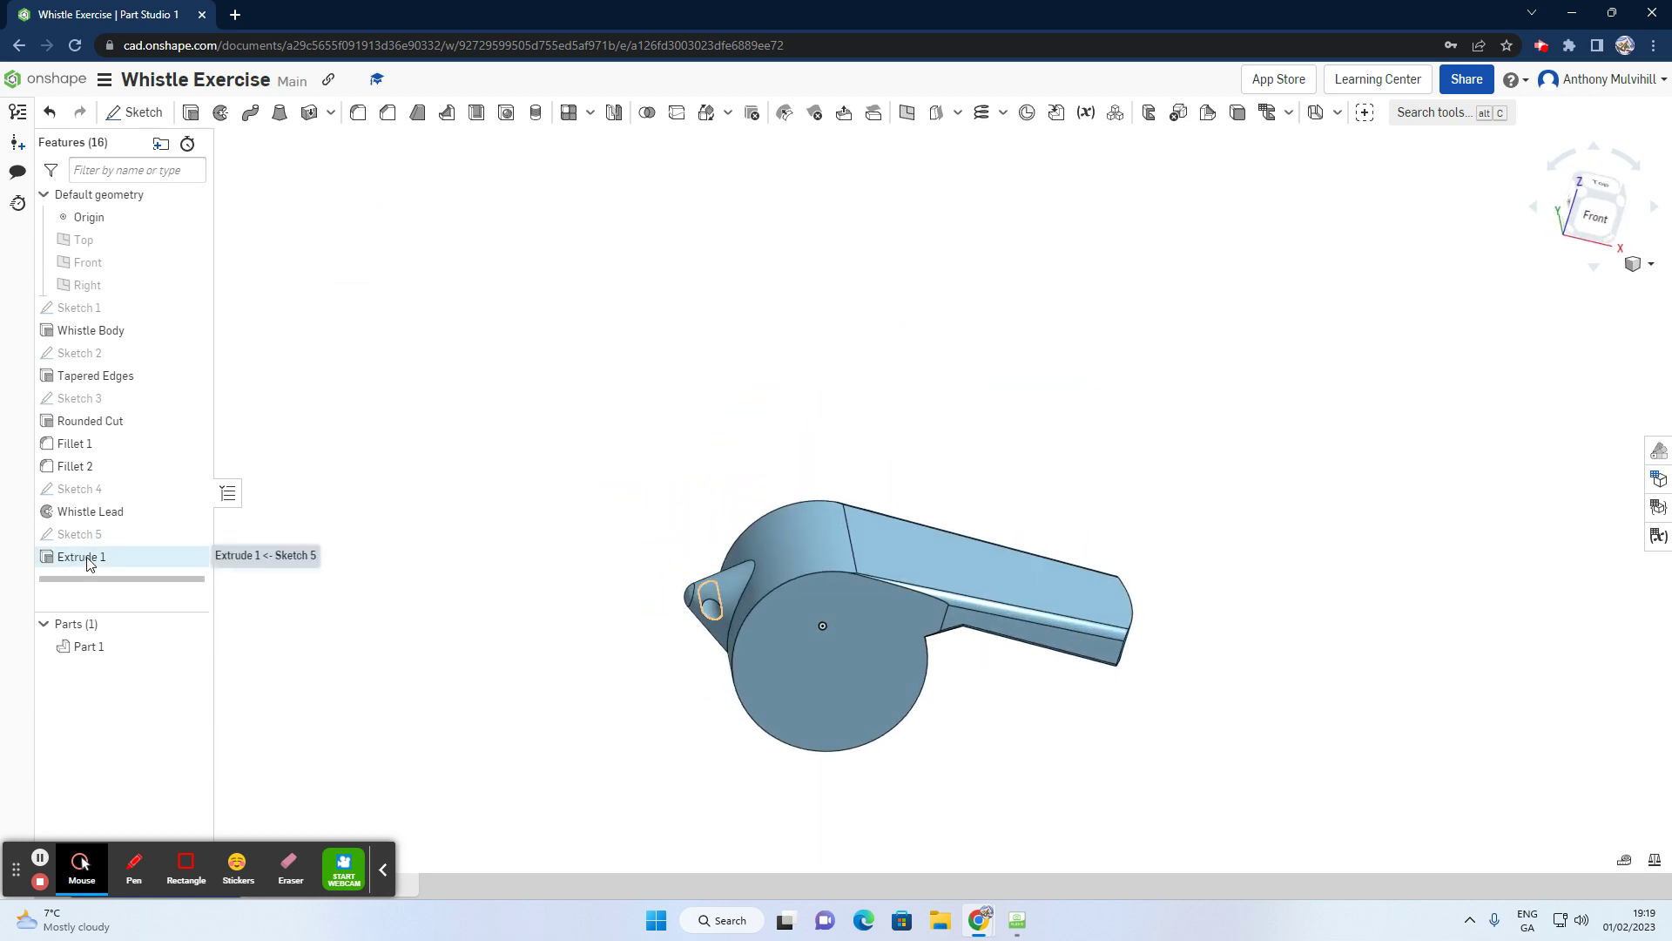
pyautogui.click(89, 562)
pyautogui.rightClick(90, 562)
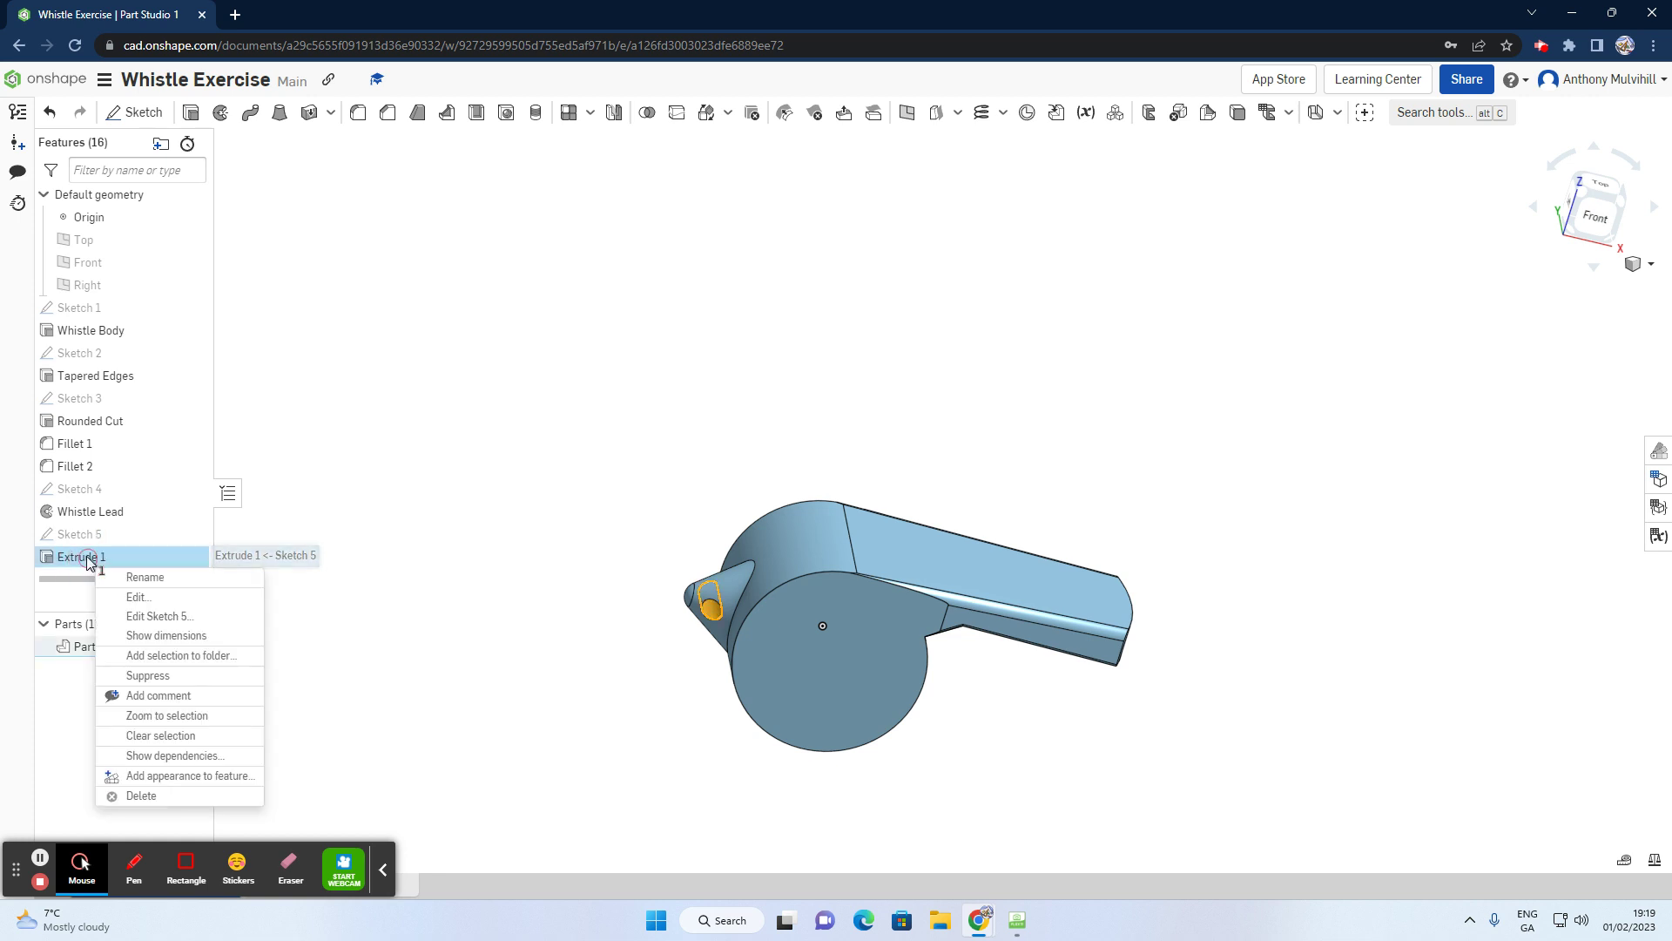
pyautogui.click(113, 574)
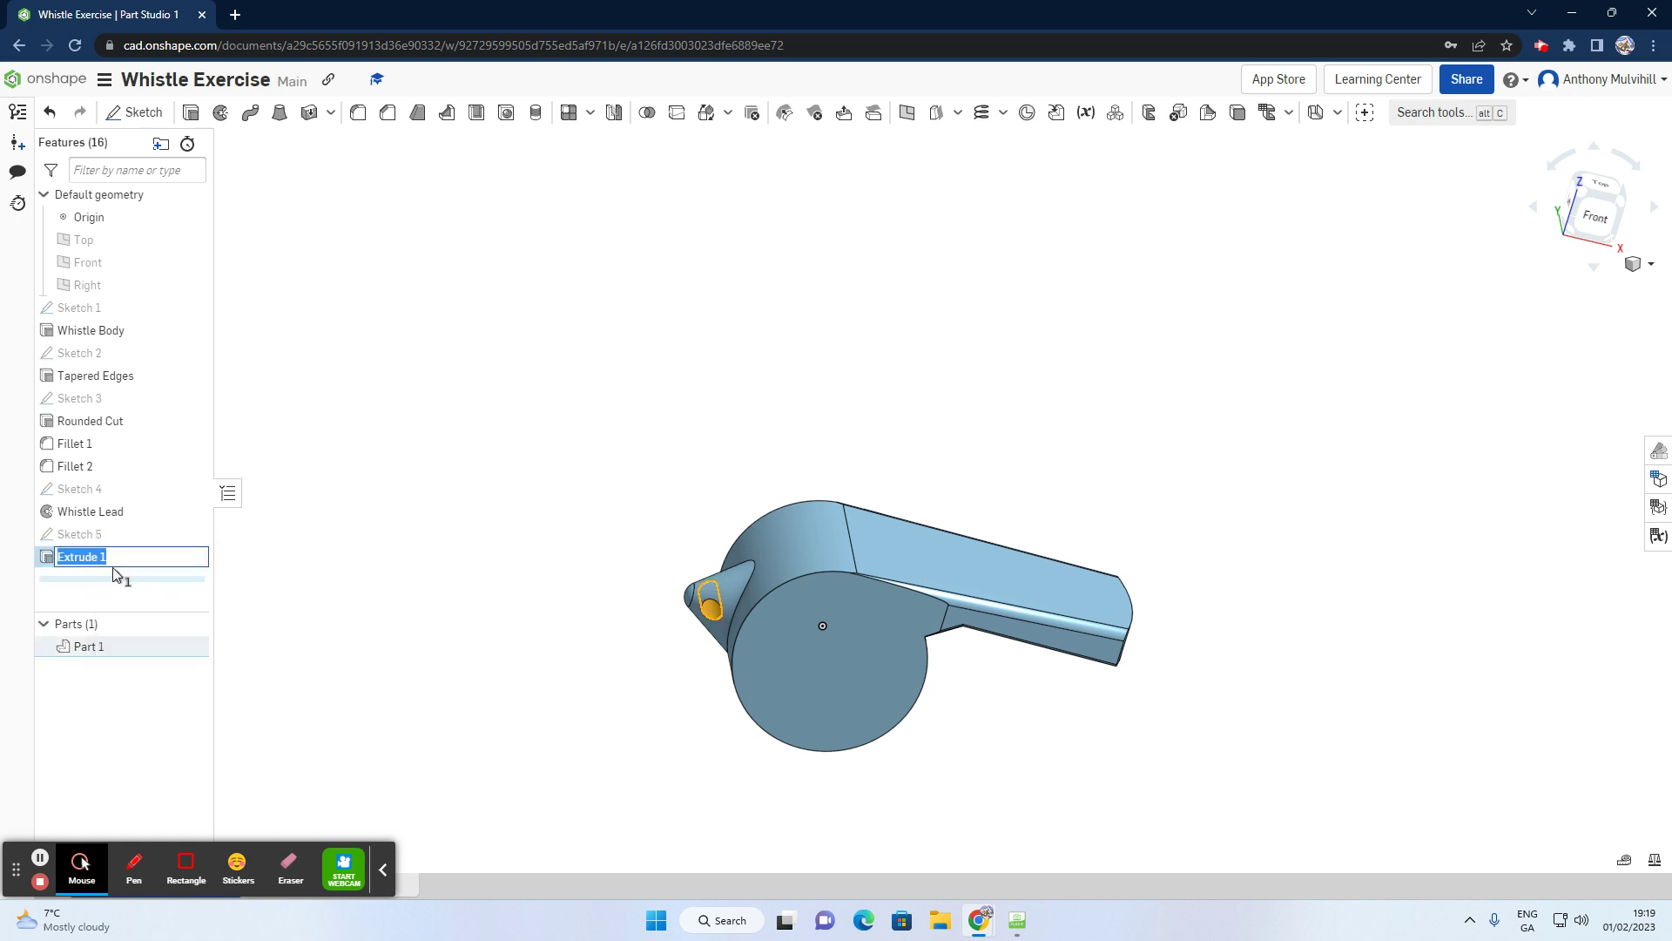
pyautogui.write('Whistle Lead Hole')
pyautogui.click(272, 525)
# Step: Start a Shell with a thickness of 0.5 mm and remove the end face of the mouthpiece
pyautogui.moveTo(812, 601); pyautogui.dragTo(716, 581, button='right')
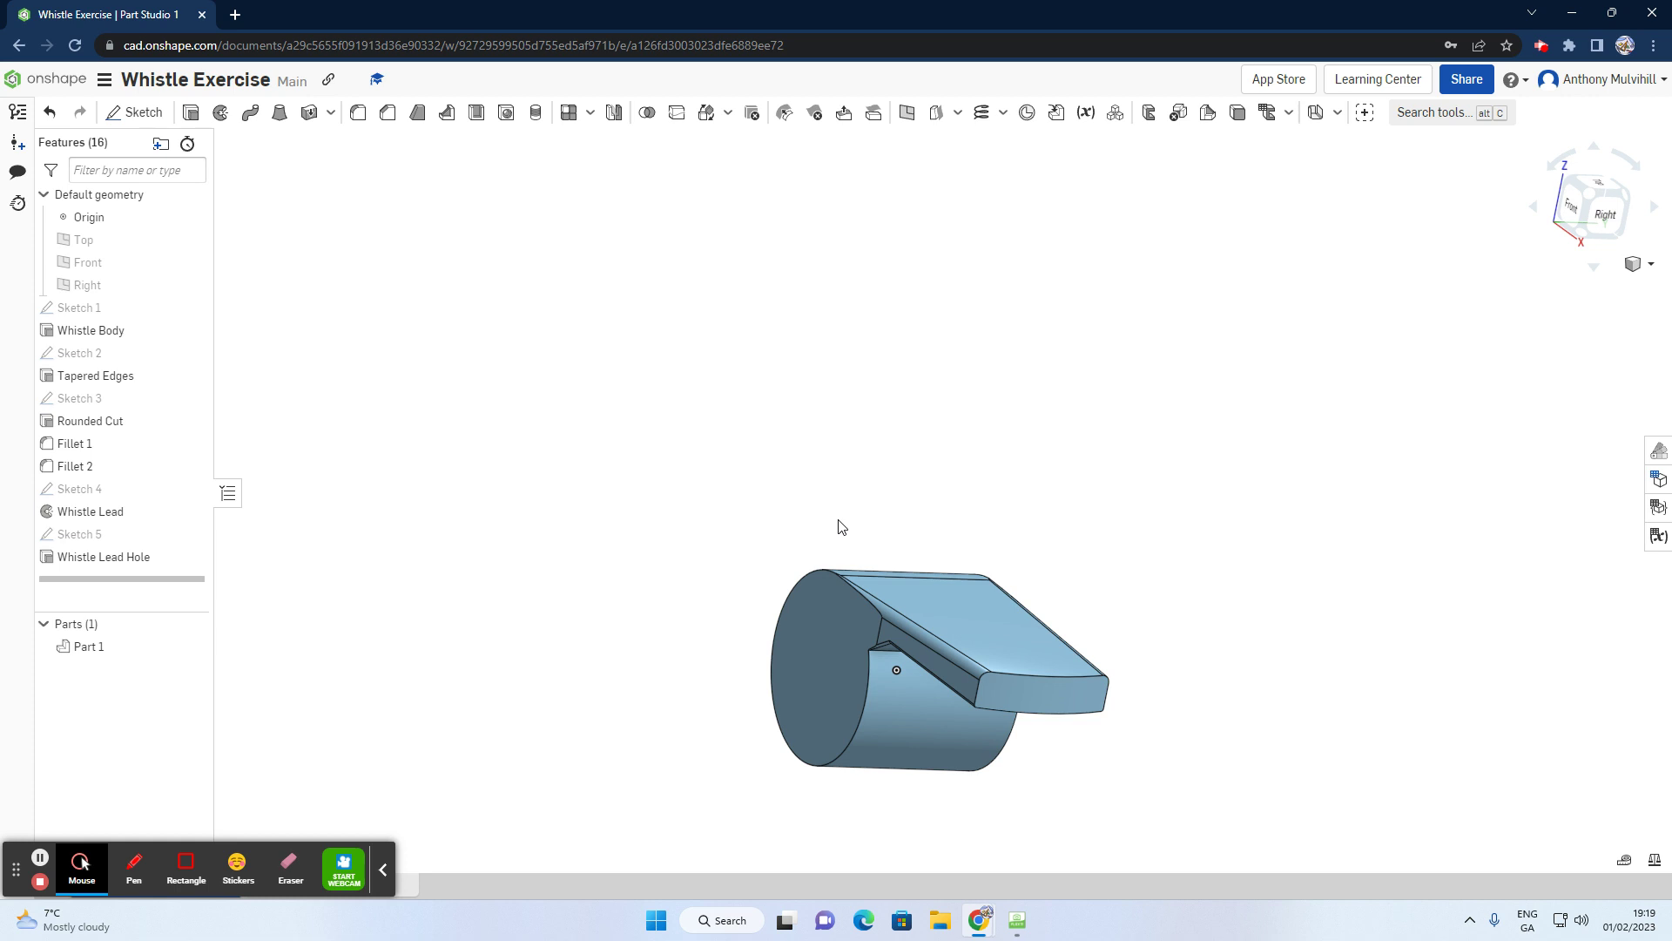
pyautogui.scroll(3, 1019, 750)
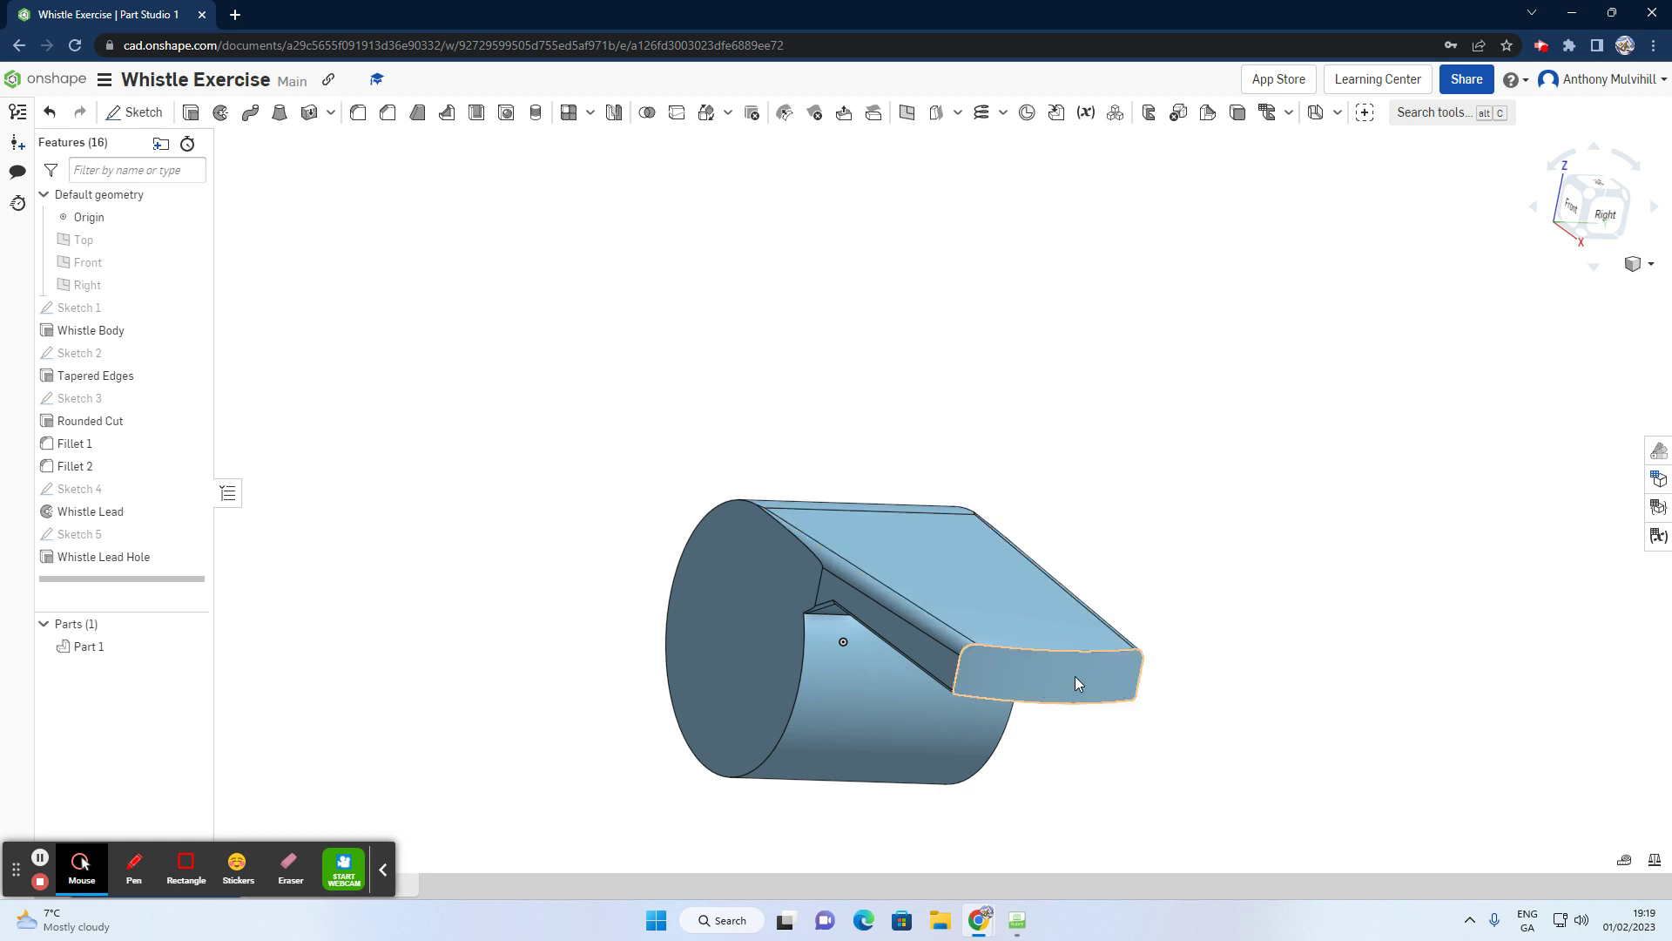
pyautogui.click(476, 114)
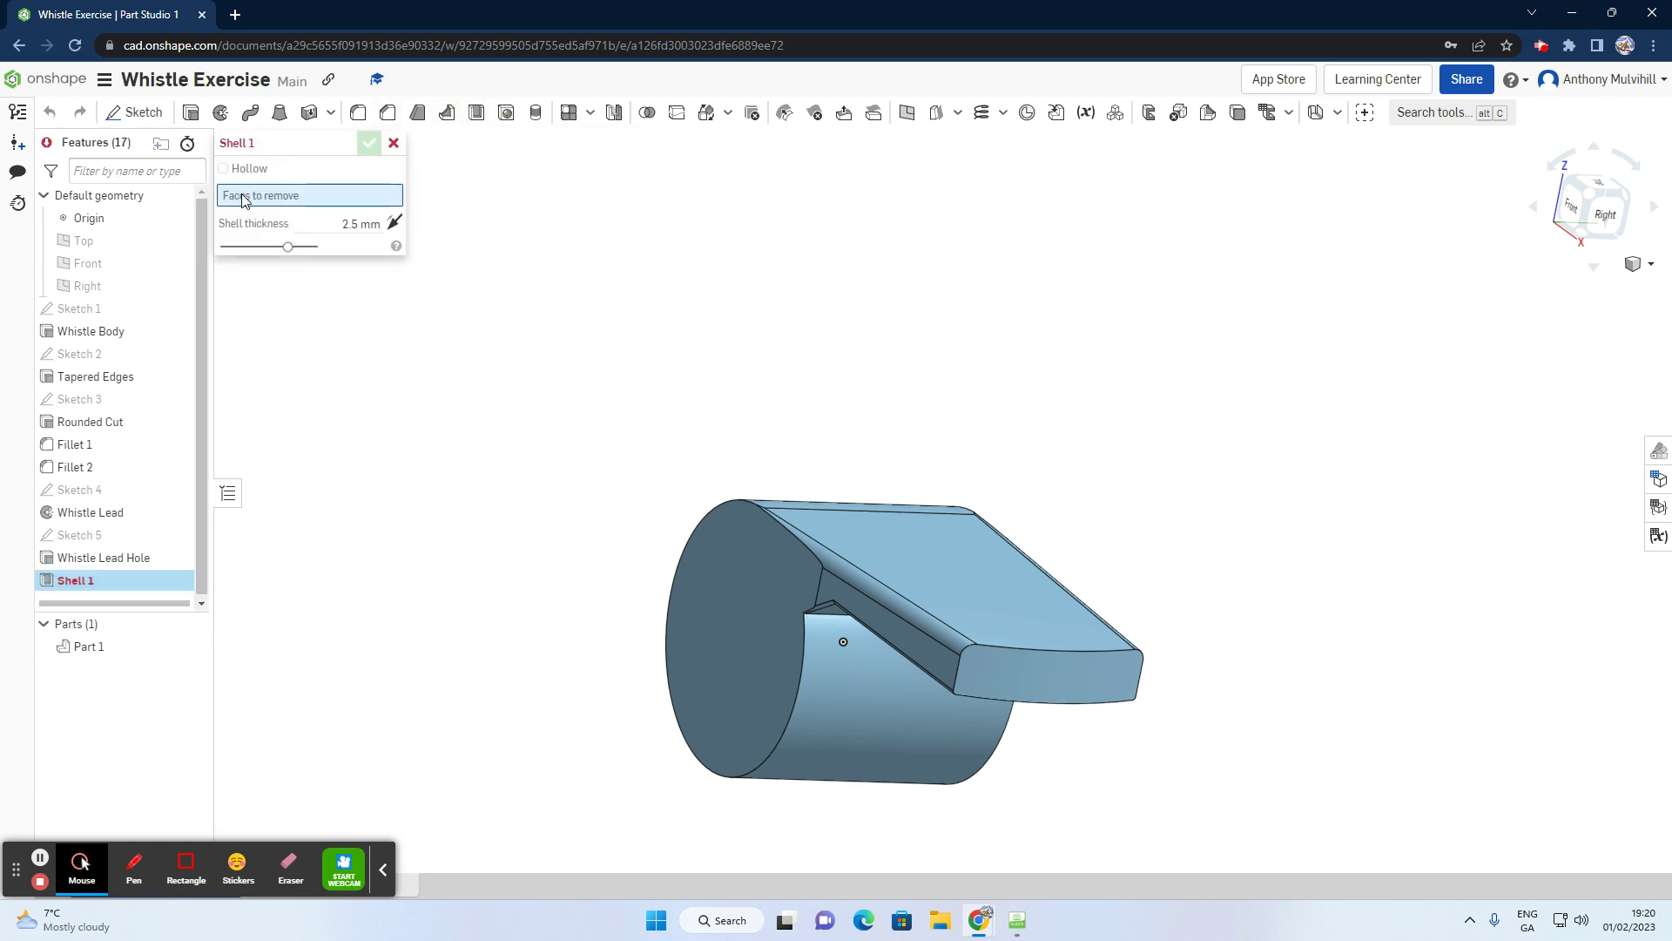
pyautogui.click(360, 225)
pyautogui.press('BackSpace')
pyautogui.write('0.5')
pyautogui.press('Return')
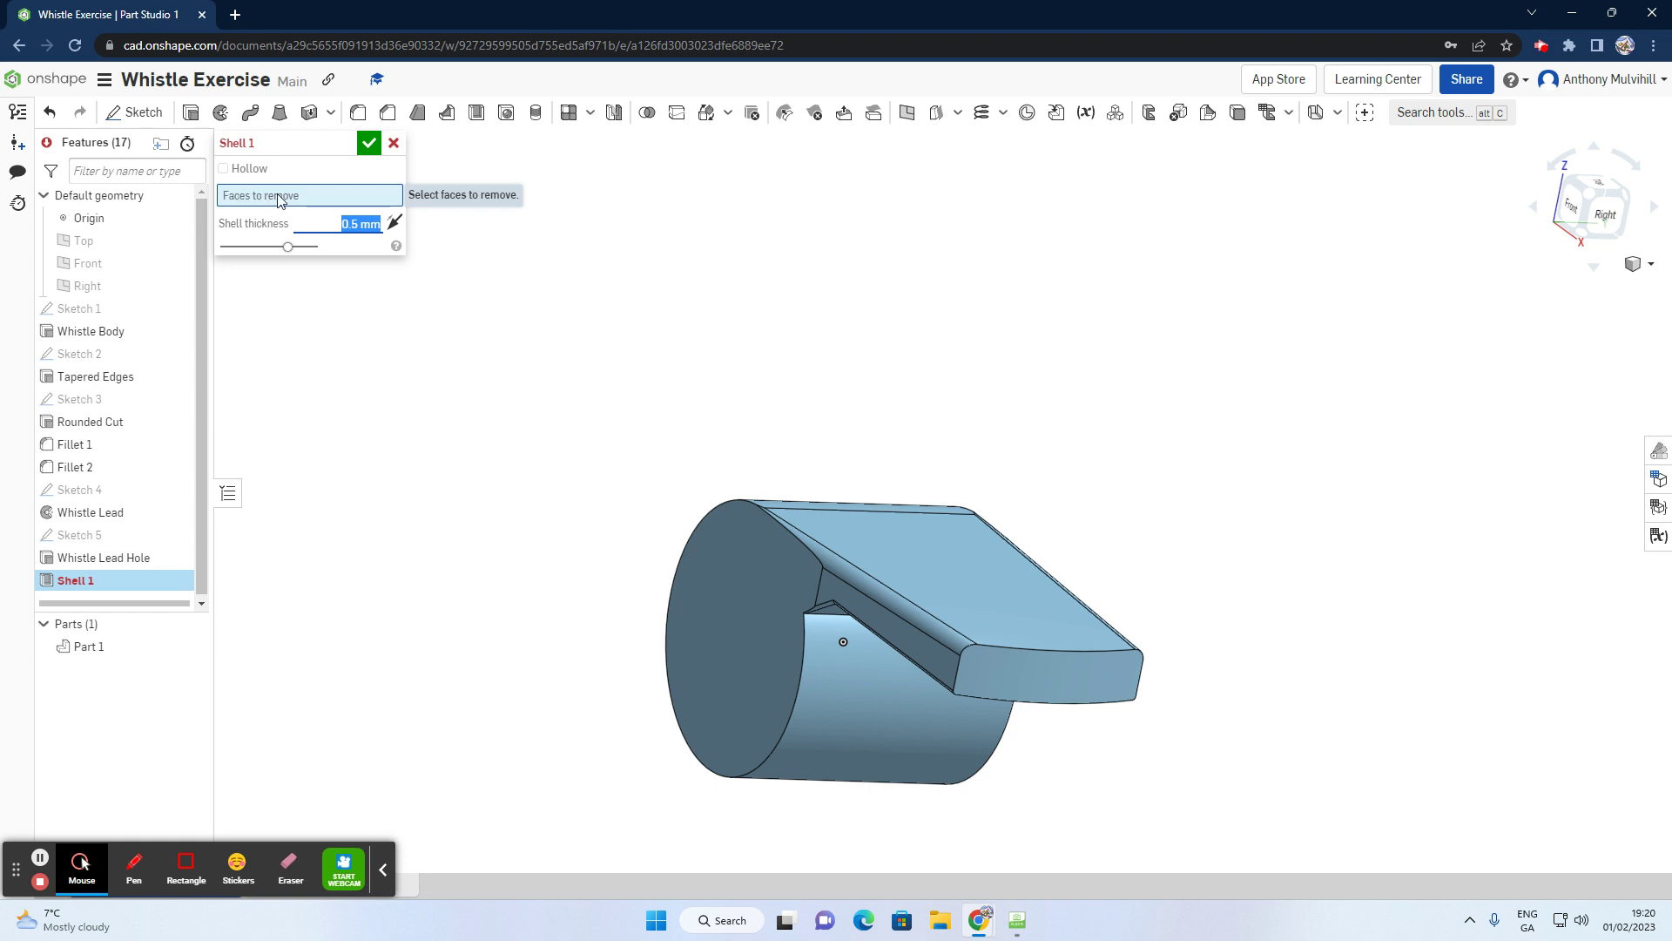
pyautogui.click(1051, 678)
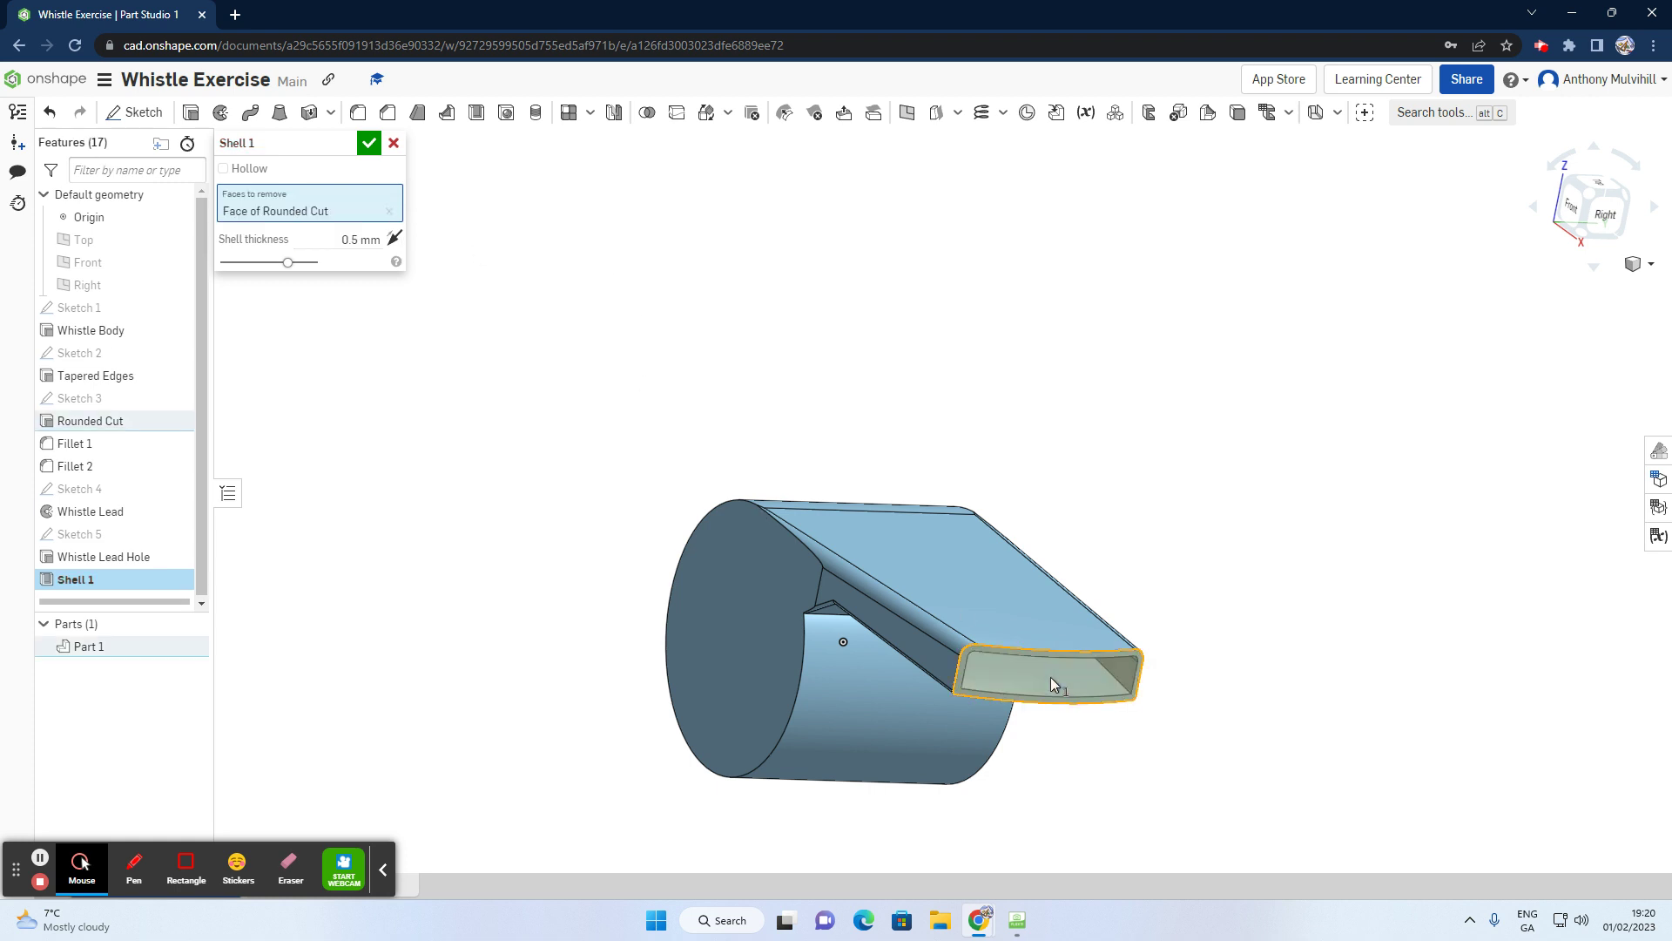
pyautogui.moveTo(1054, 680); pyautogui.dragTo(1148, 685, button='right')
pyautogui.scroll(3, 1088, 692)
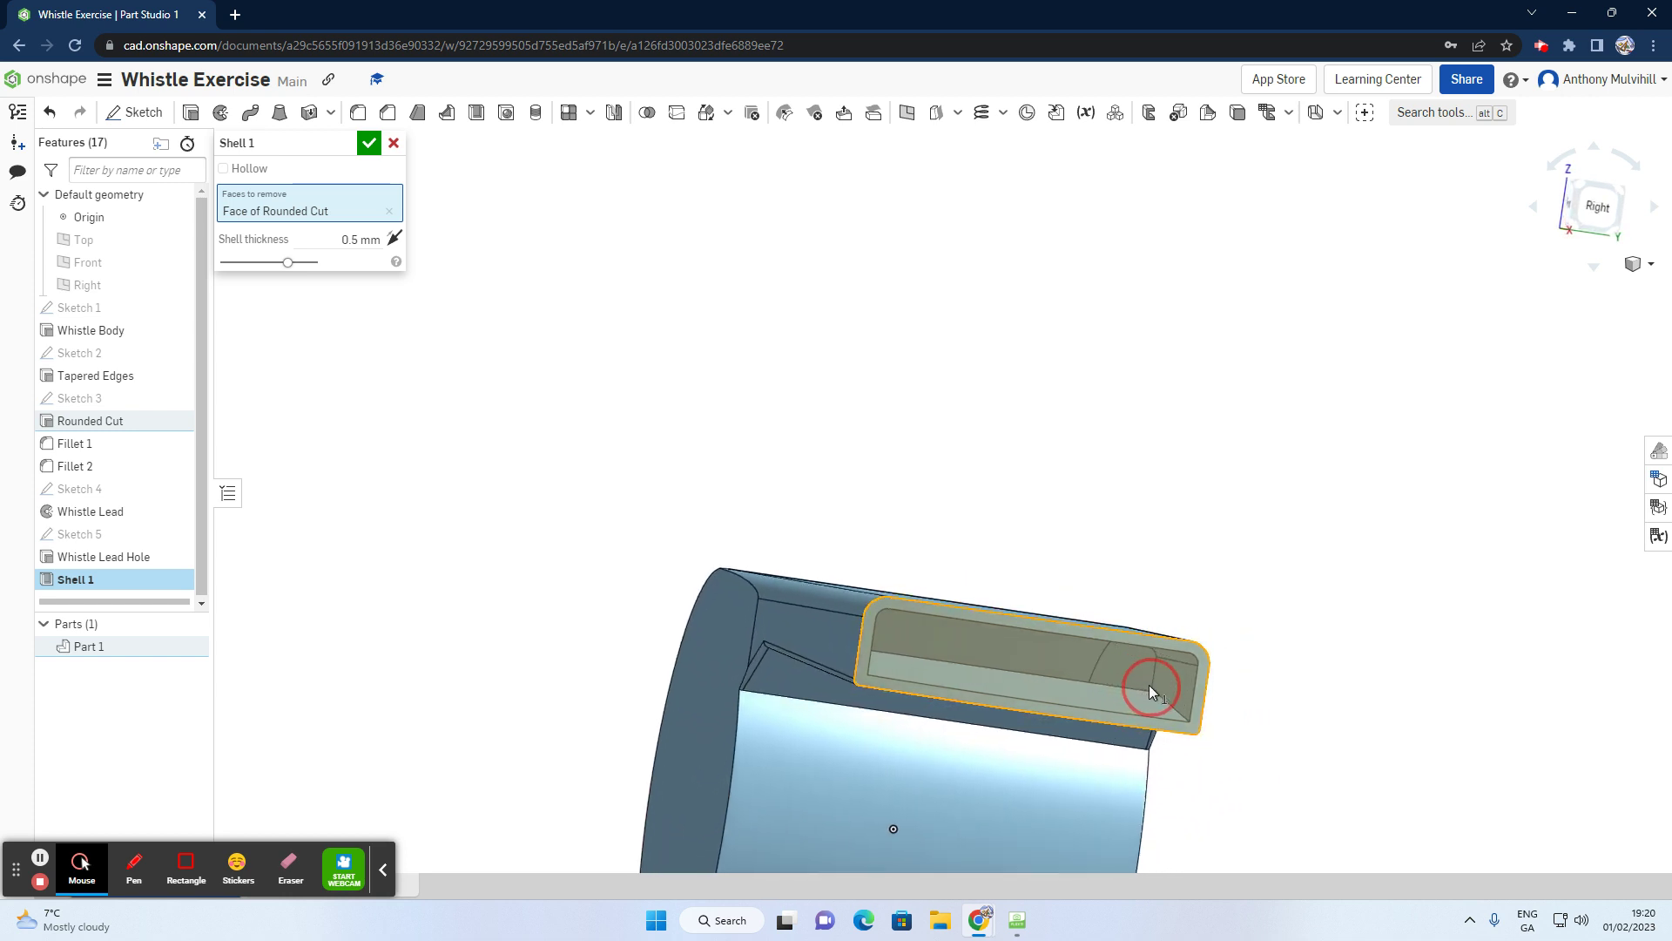
# Step: Try a shell thickness of 1 mm, and return it to 0.5 mm
pyautogui.click(364, 240)
pyautogui.write('1')
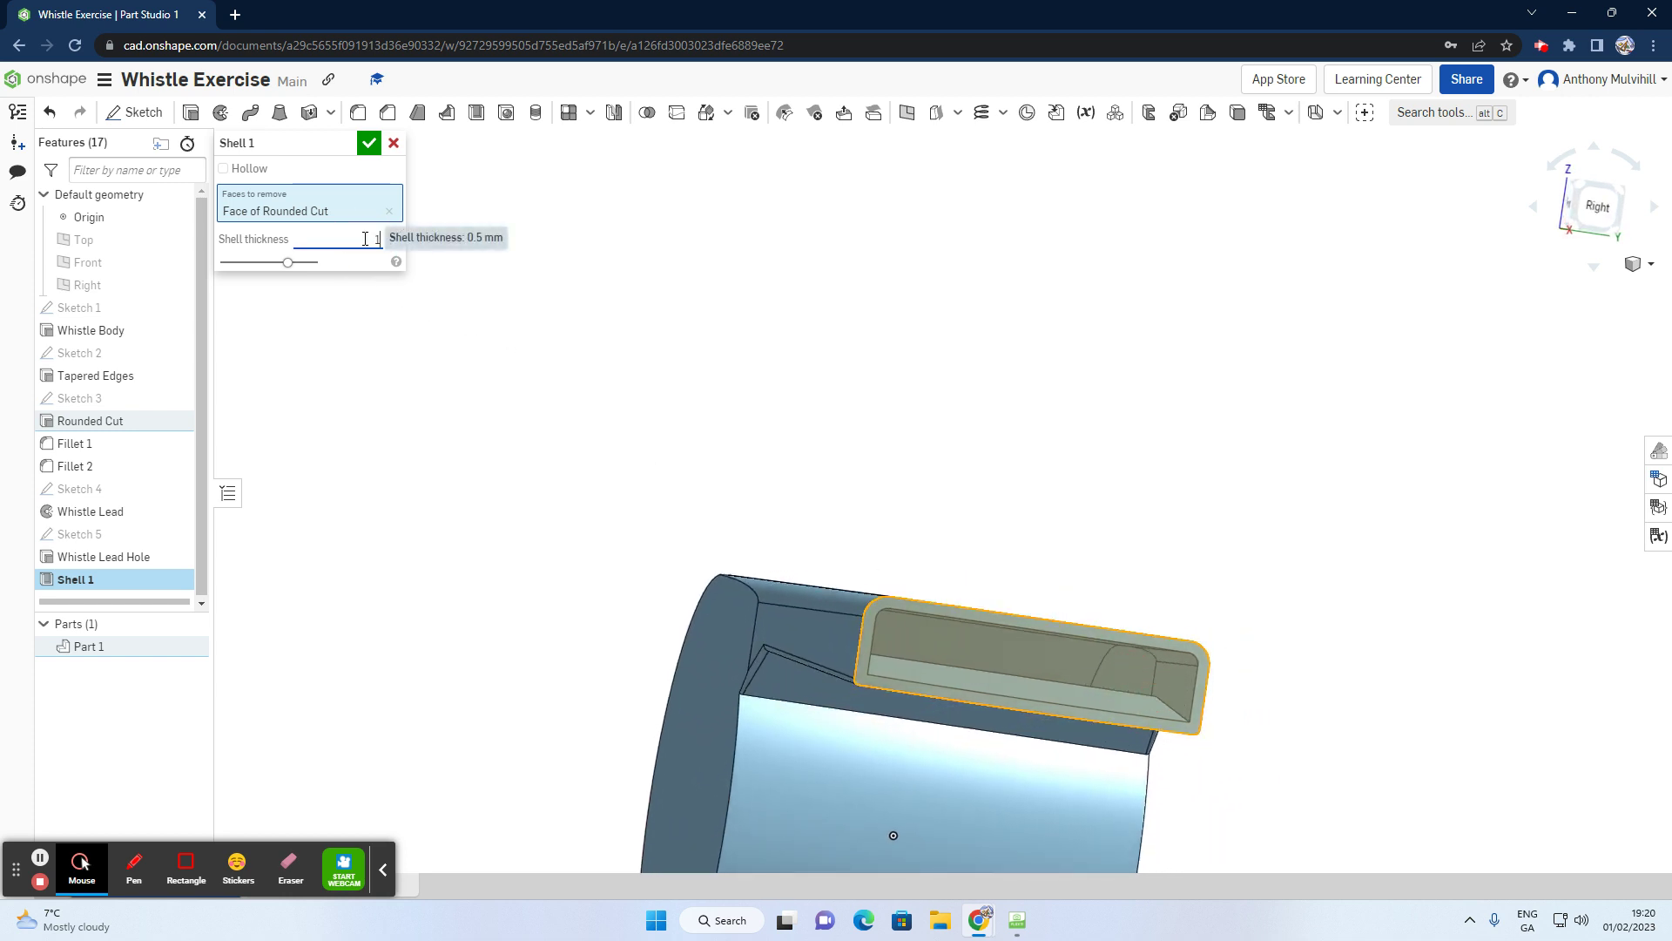
pyautogui.press('Return')
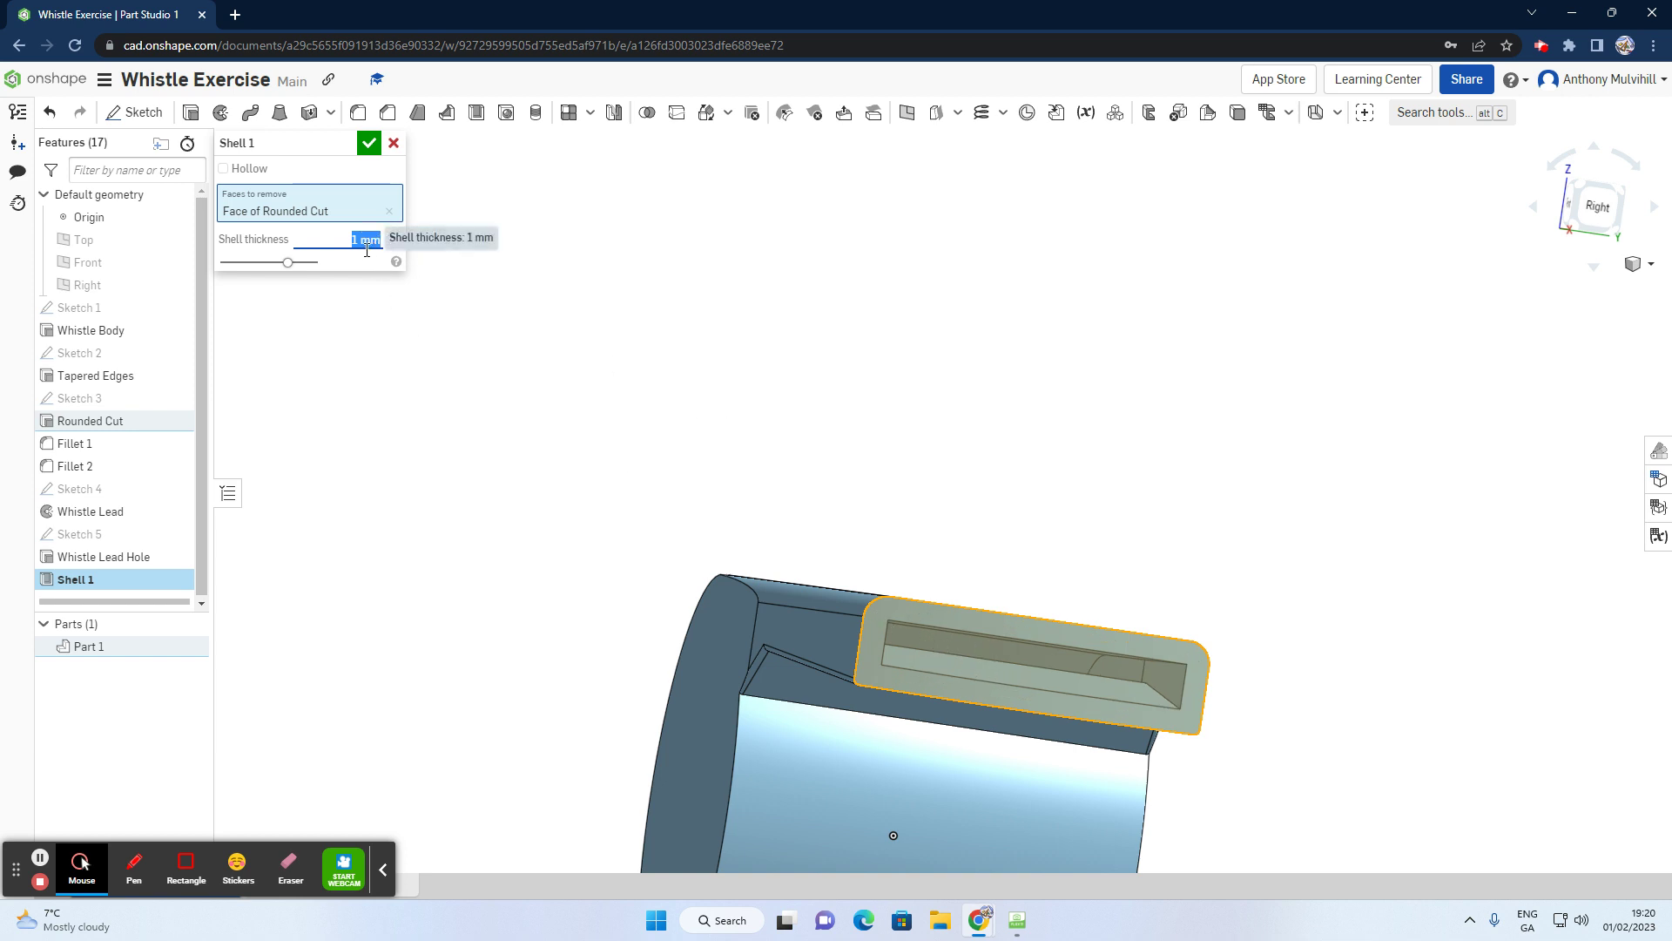
pyautogui.write('0.5')
pyautogui.press('Return')
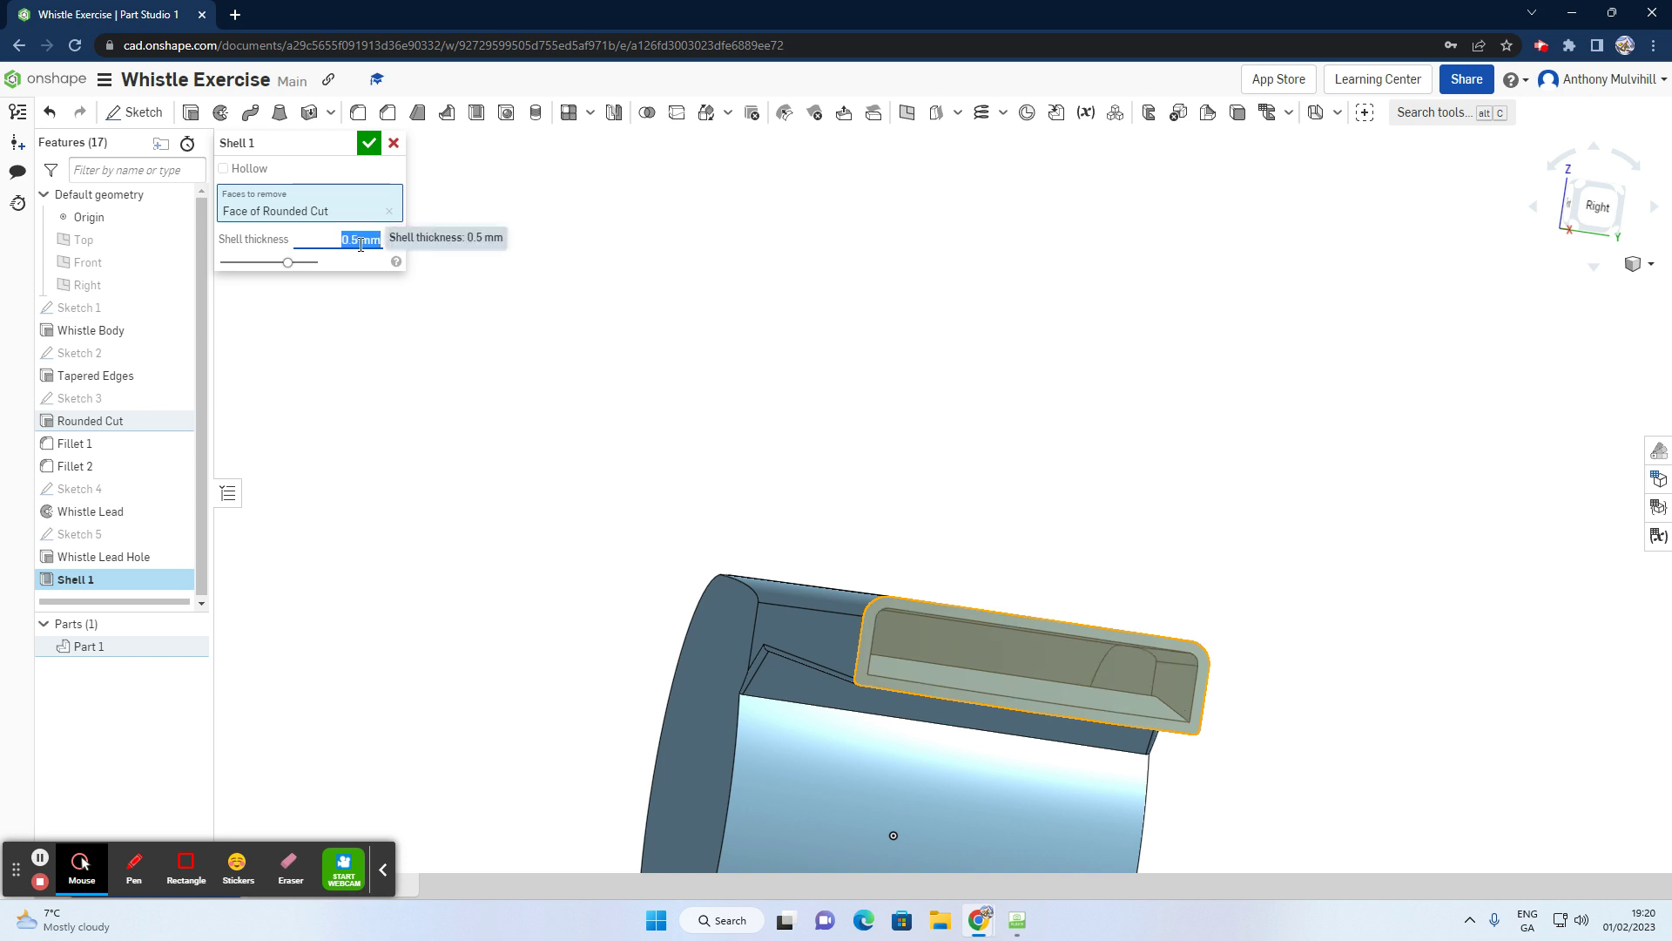
# Step: Accept the shell feature and inspect the open mouthpiece and body from the front right
pyautogui.click(367, 146)
pyautogui.scroll(-3, 579, 549)
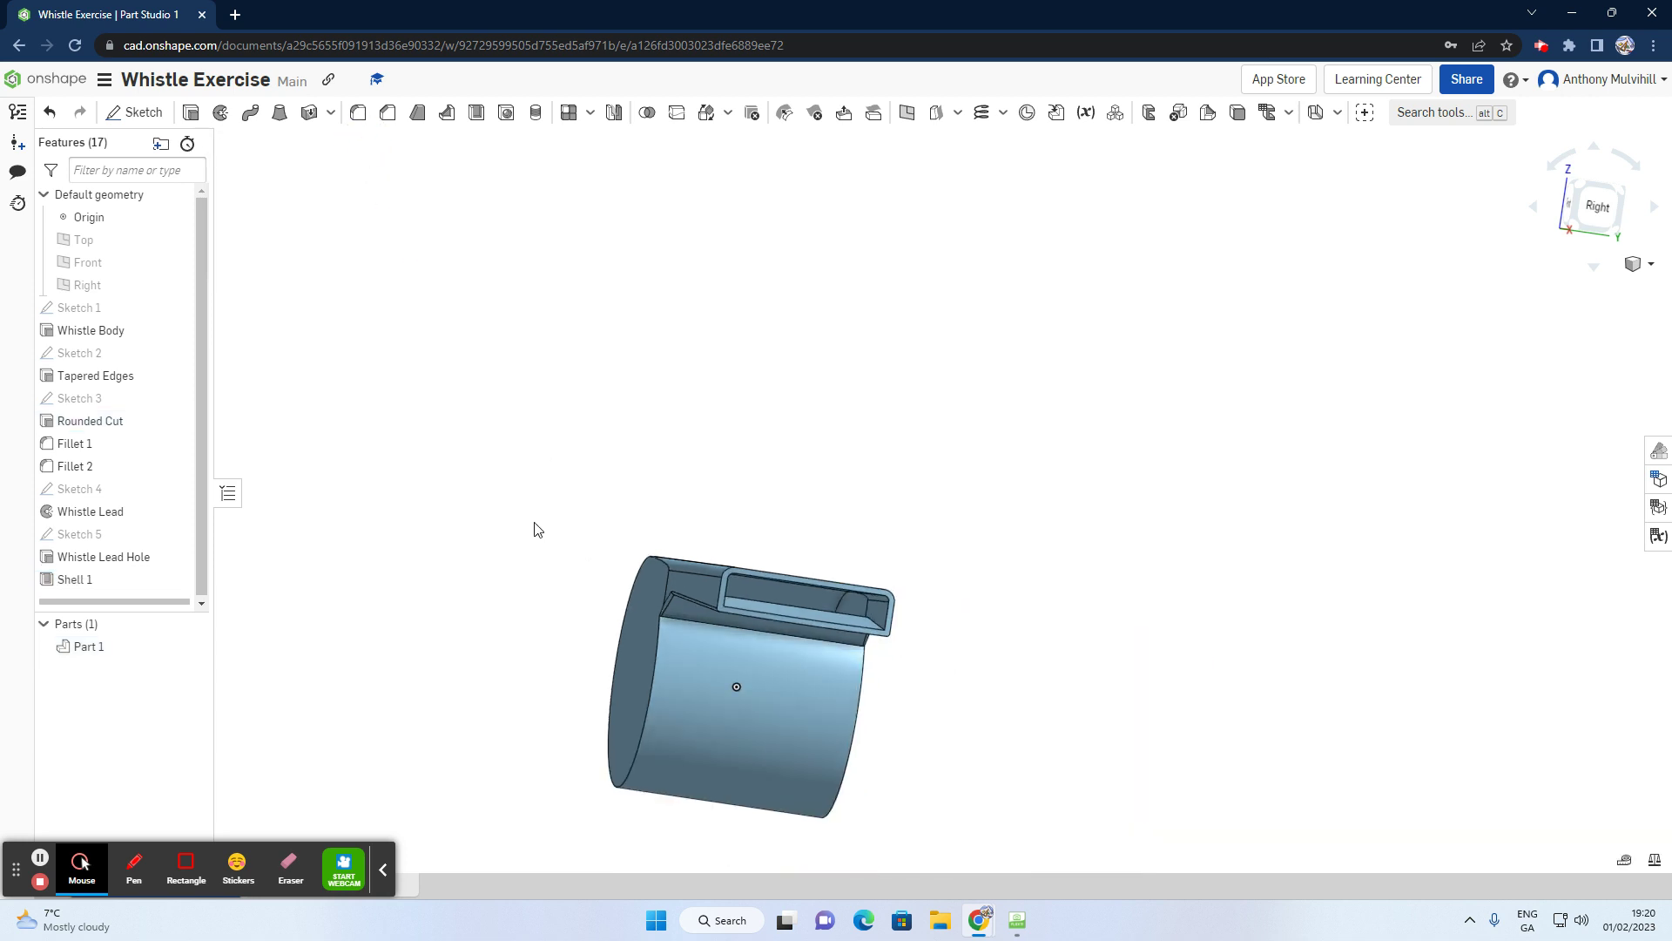
pyautogui.moveTo(534, 530); pyautogui.dragTo(564, 552, button='right')
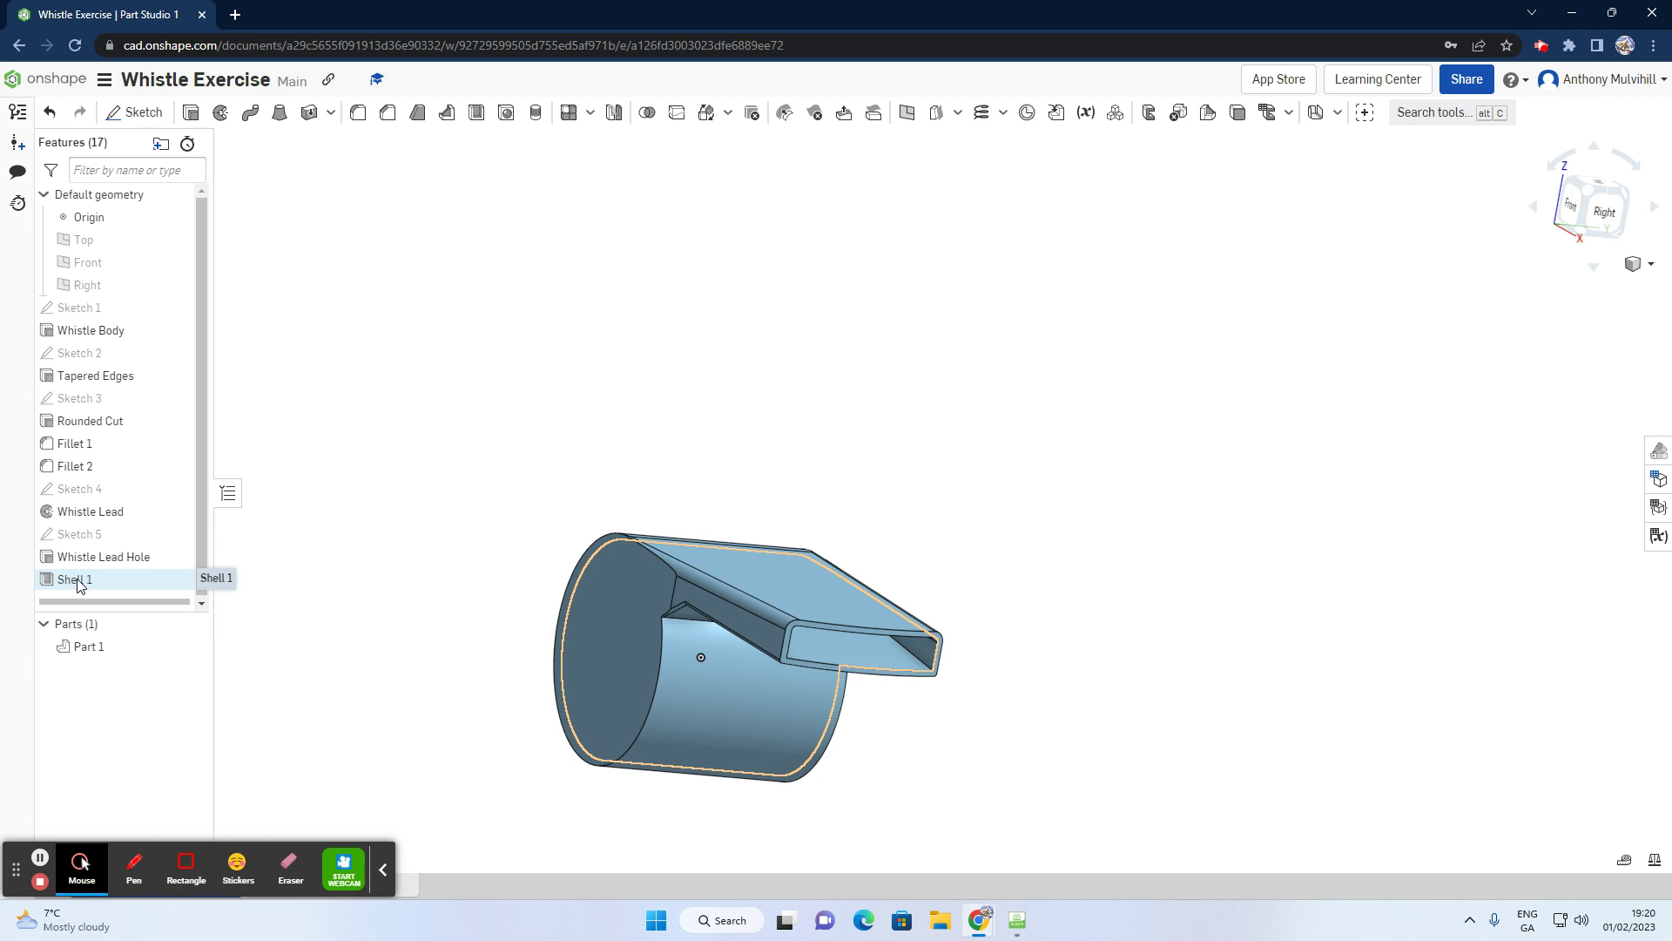
pyautogui.scroll(-2, 697, 518)
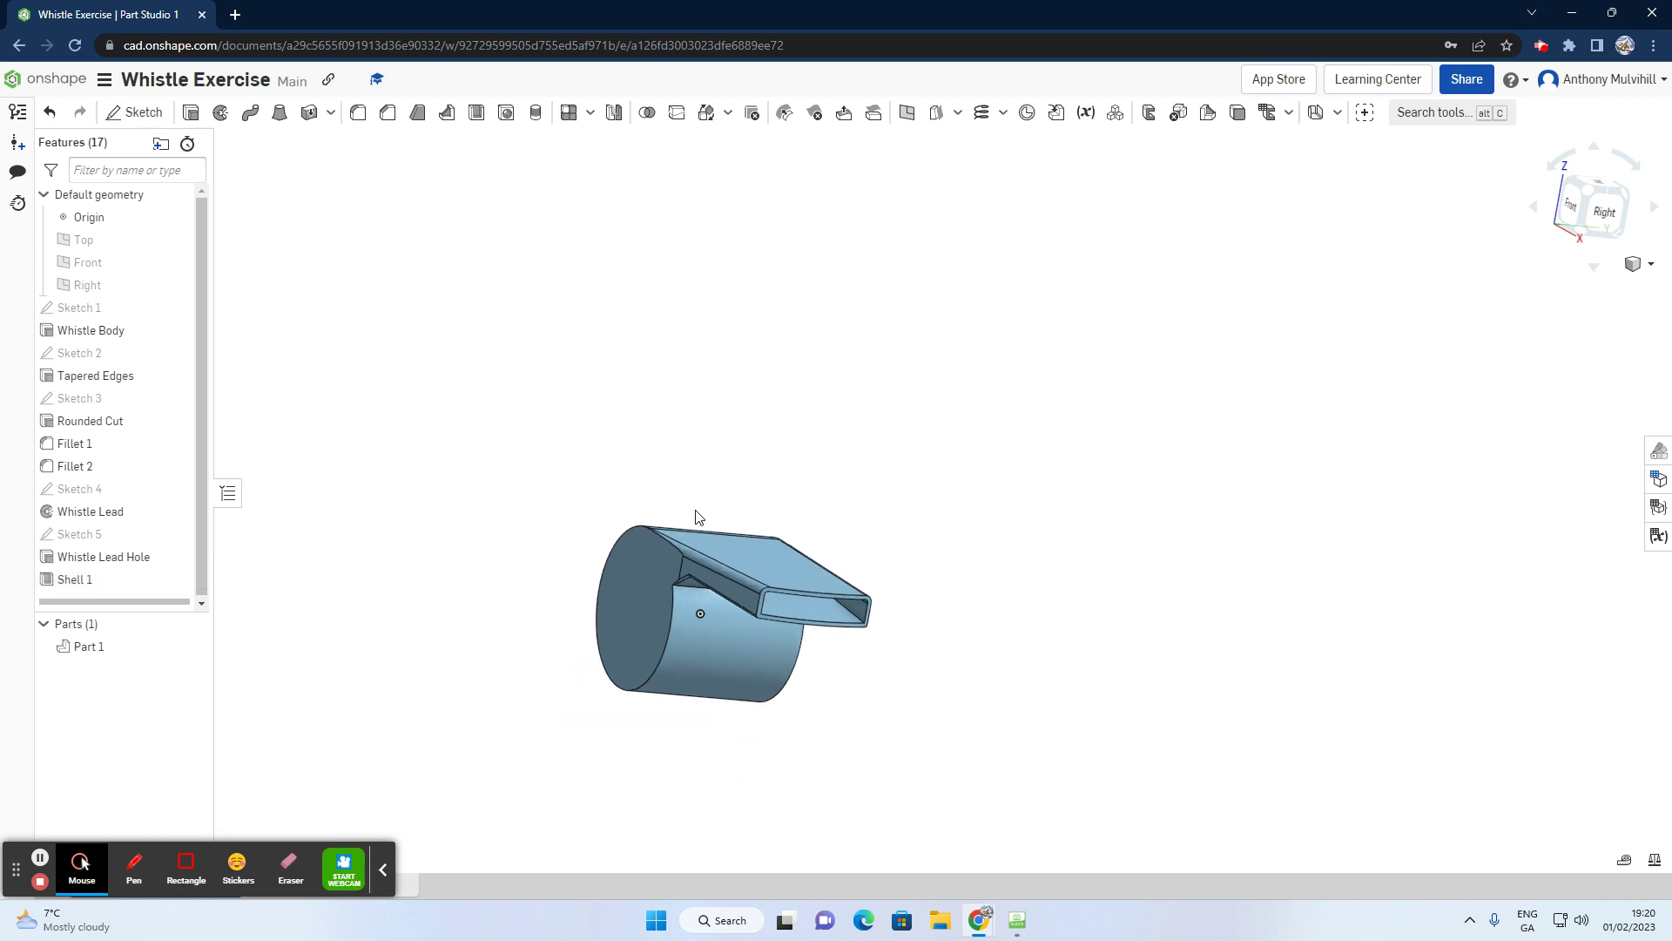
pyautogui.scroll(3, 698, 518)
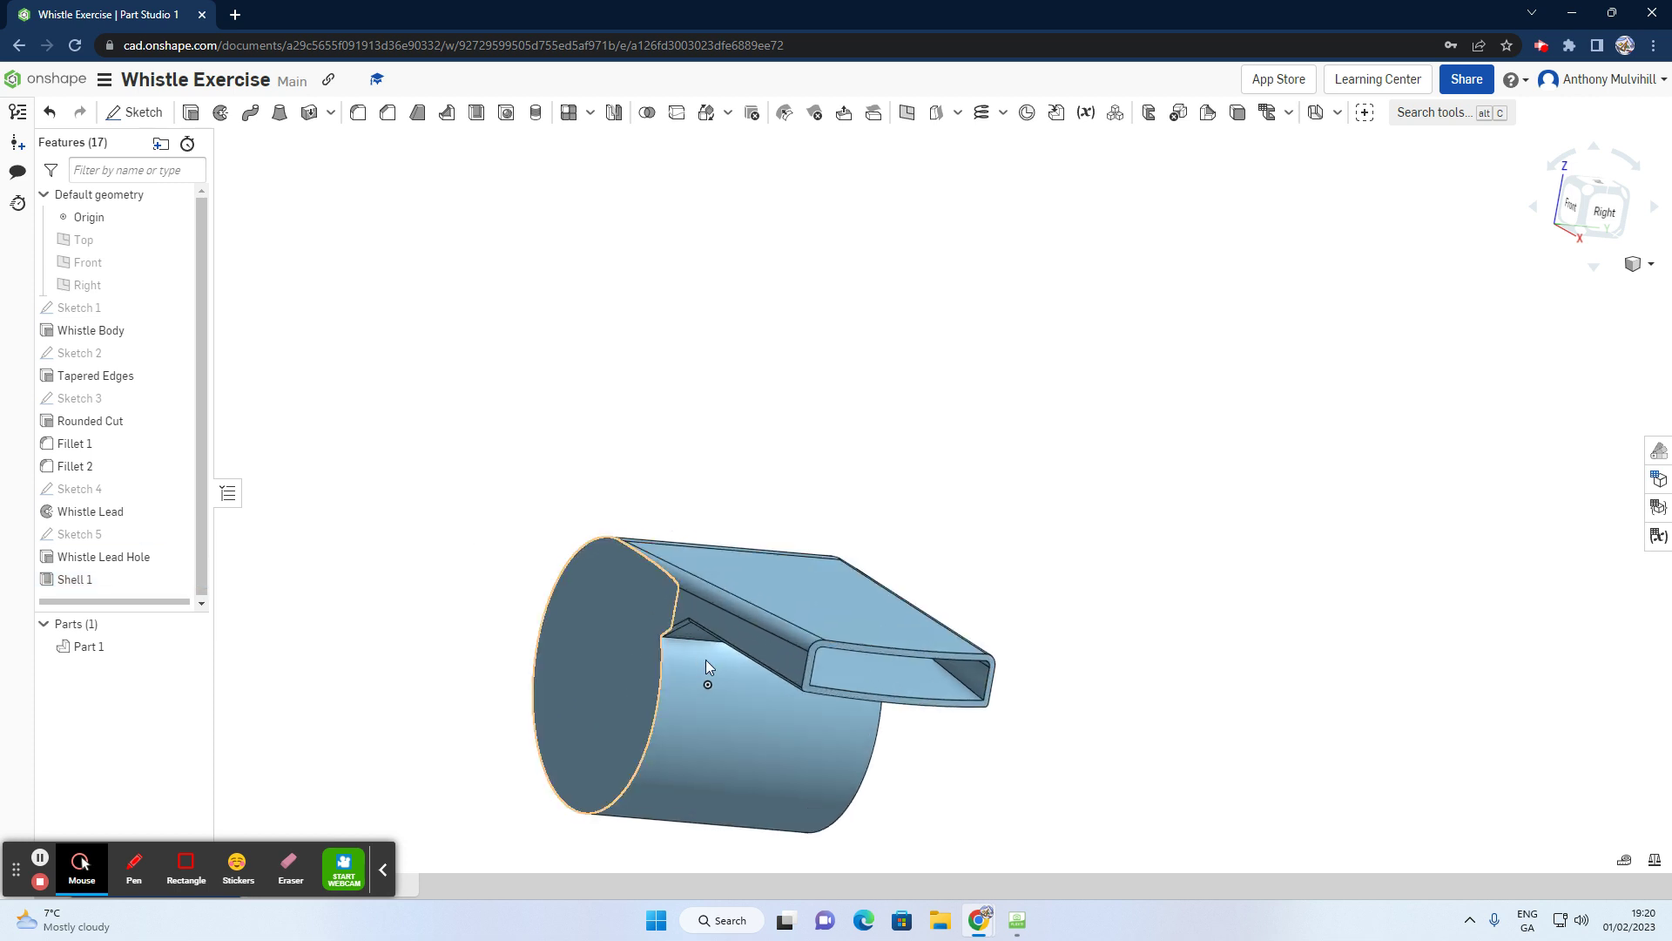
pyautogui.scroll(-2, 708, 667)
# Step: Create a section view from the whistle body's flat side face, offset -10 mm, and inspect the hollow interior
pyautogui.click(1587, 196)
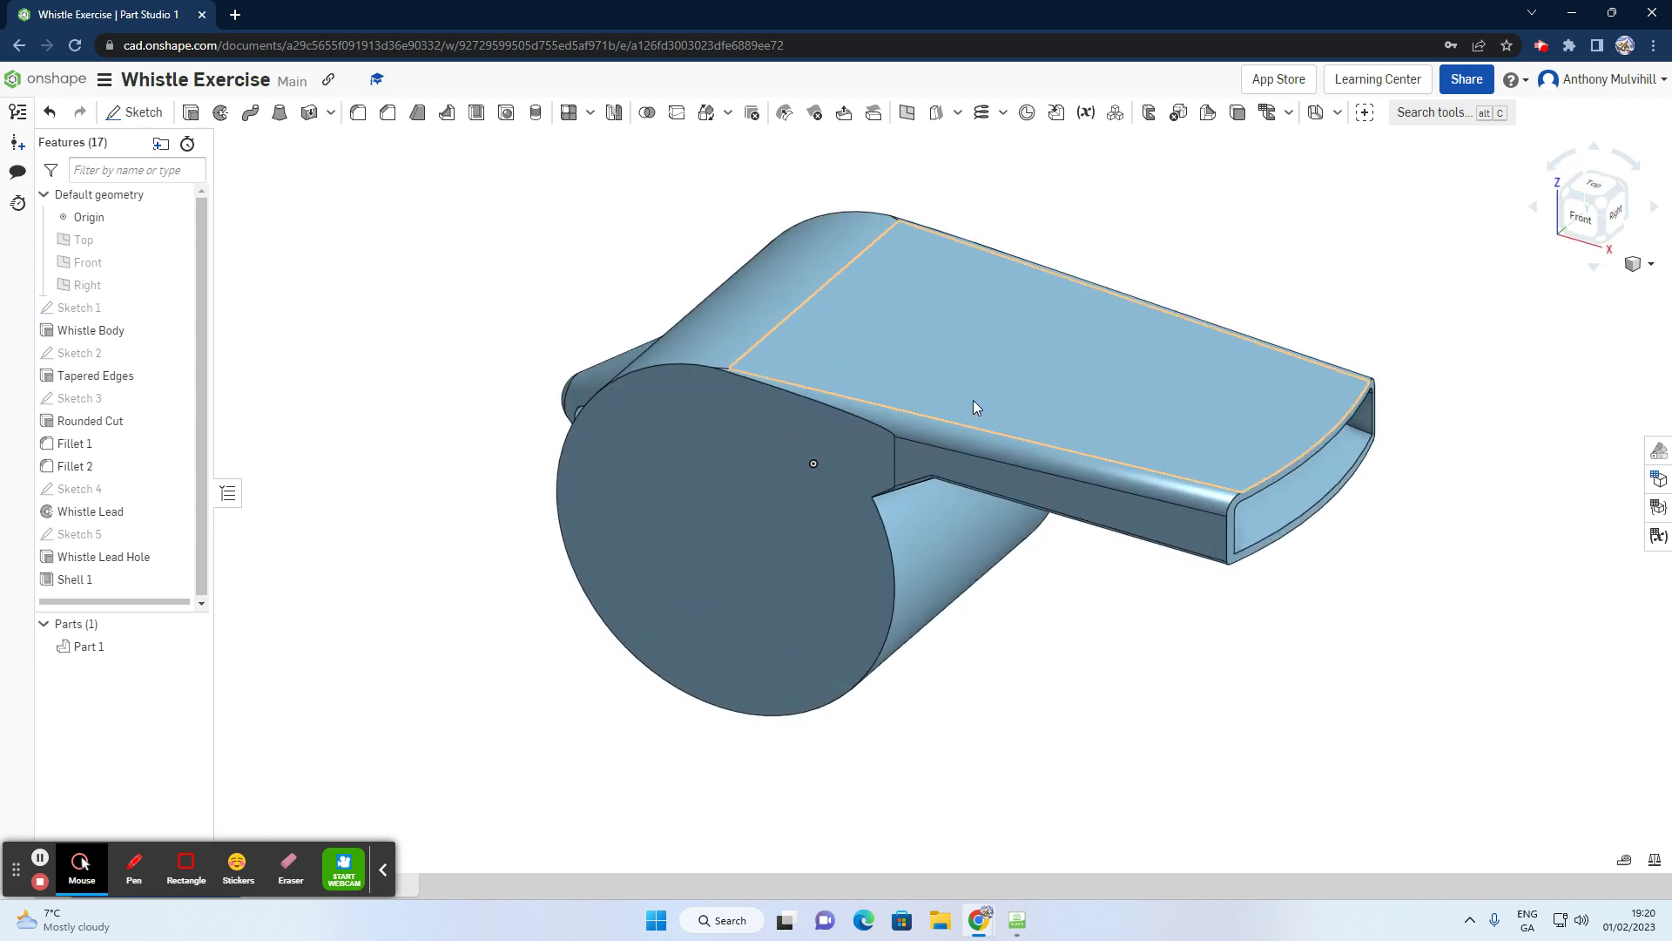
pyautogui.click(1652, 269)
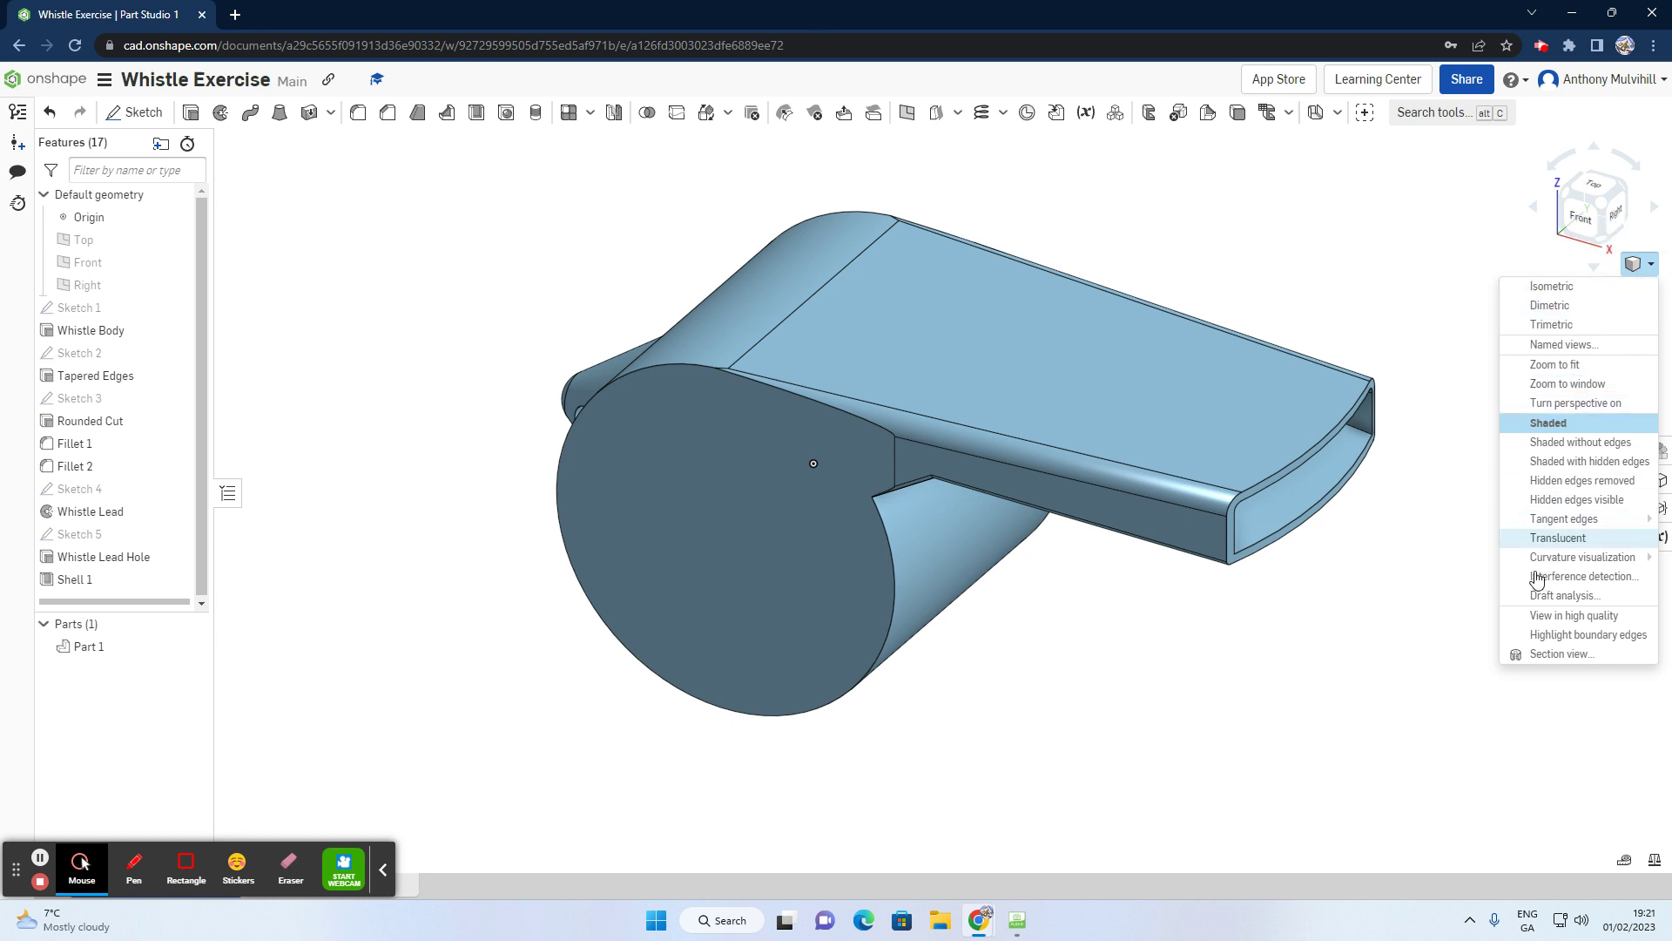
pyautogui.click(1563, 661)
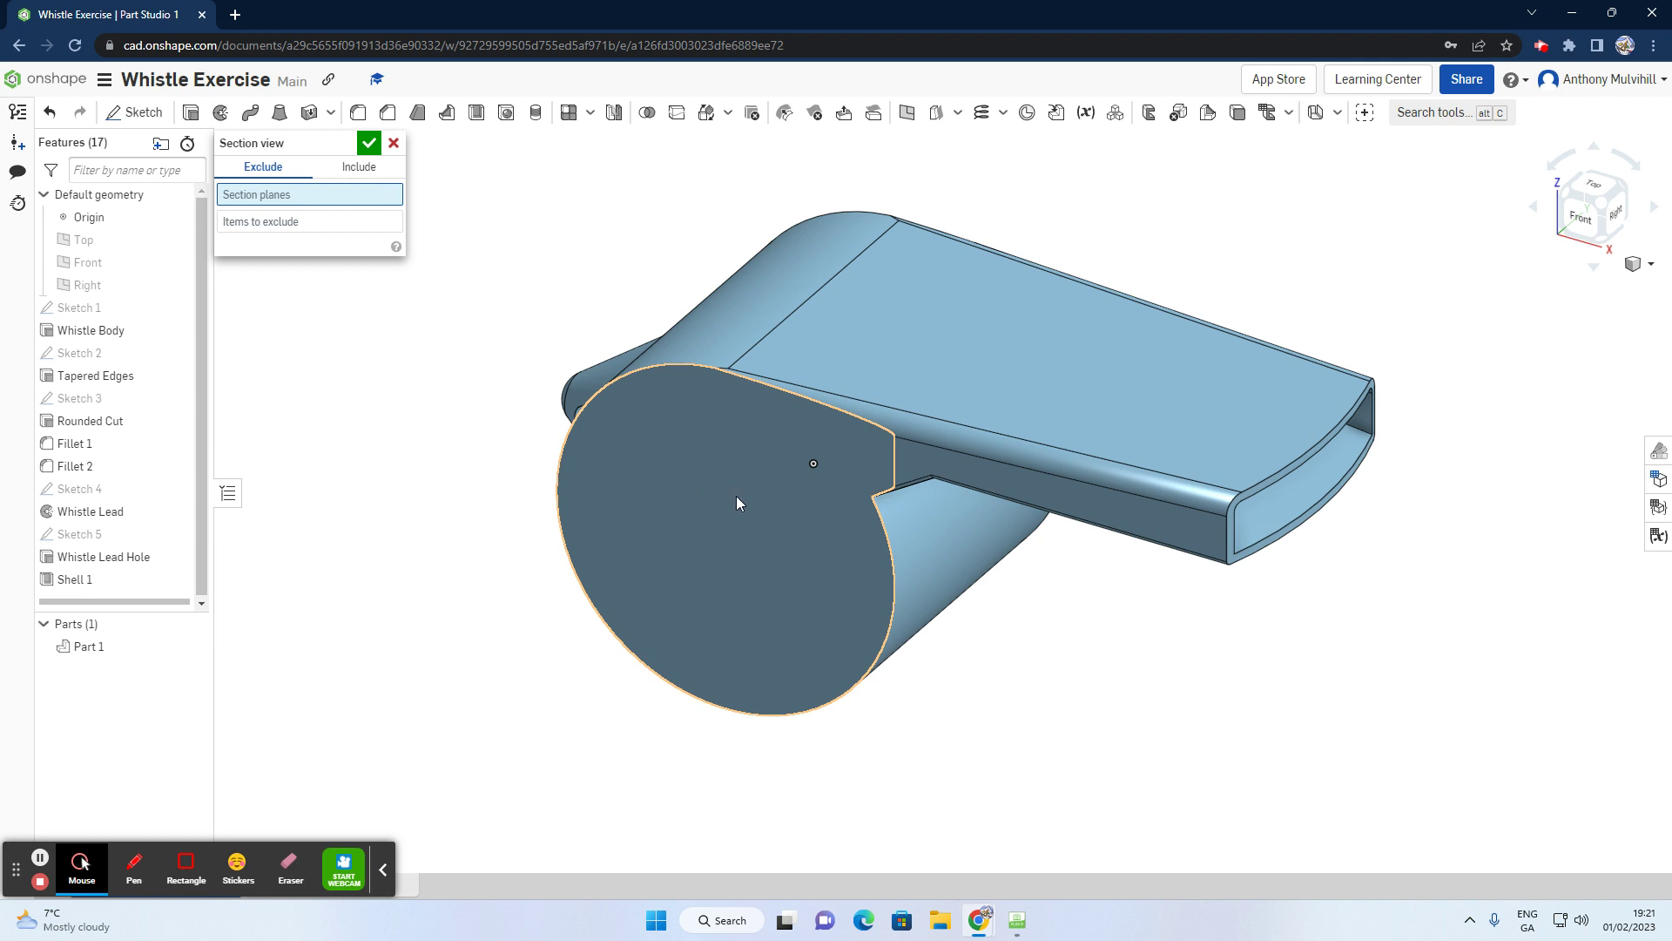
pyautogui.click(709, 541)
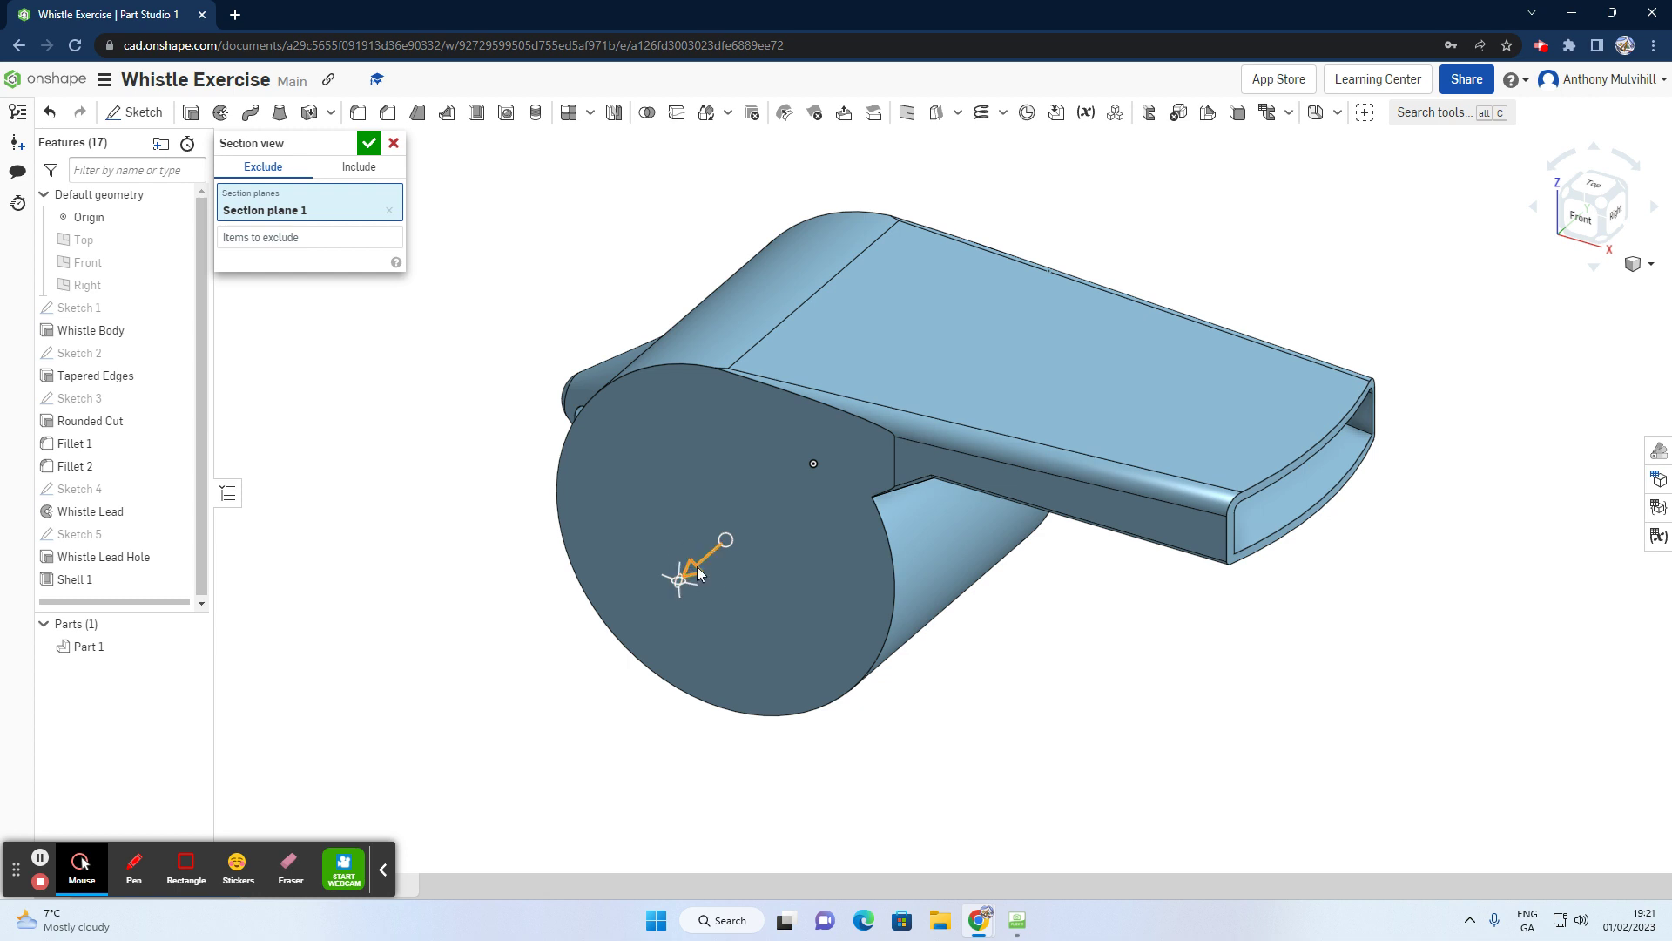
pyautogui.moveTo(698, 564); pyautogui.dragTo(786, 484)
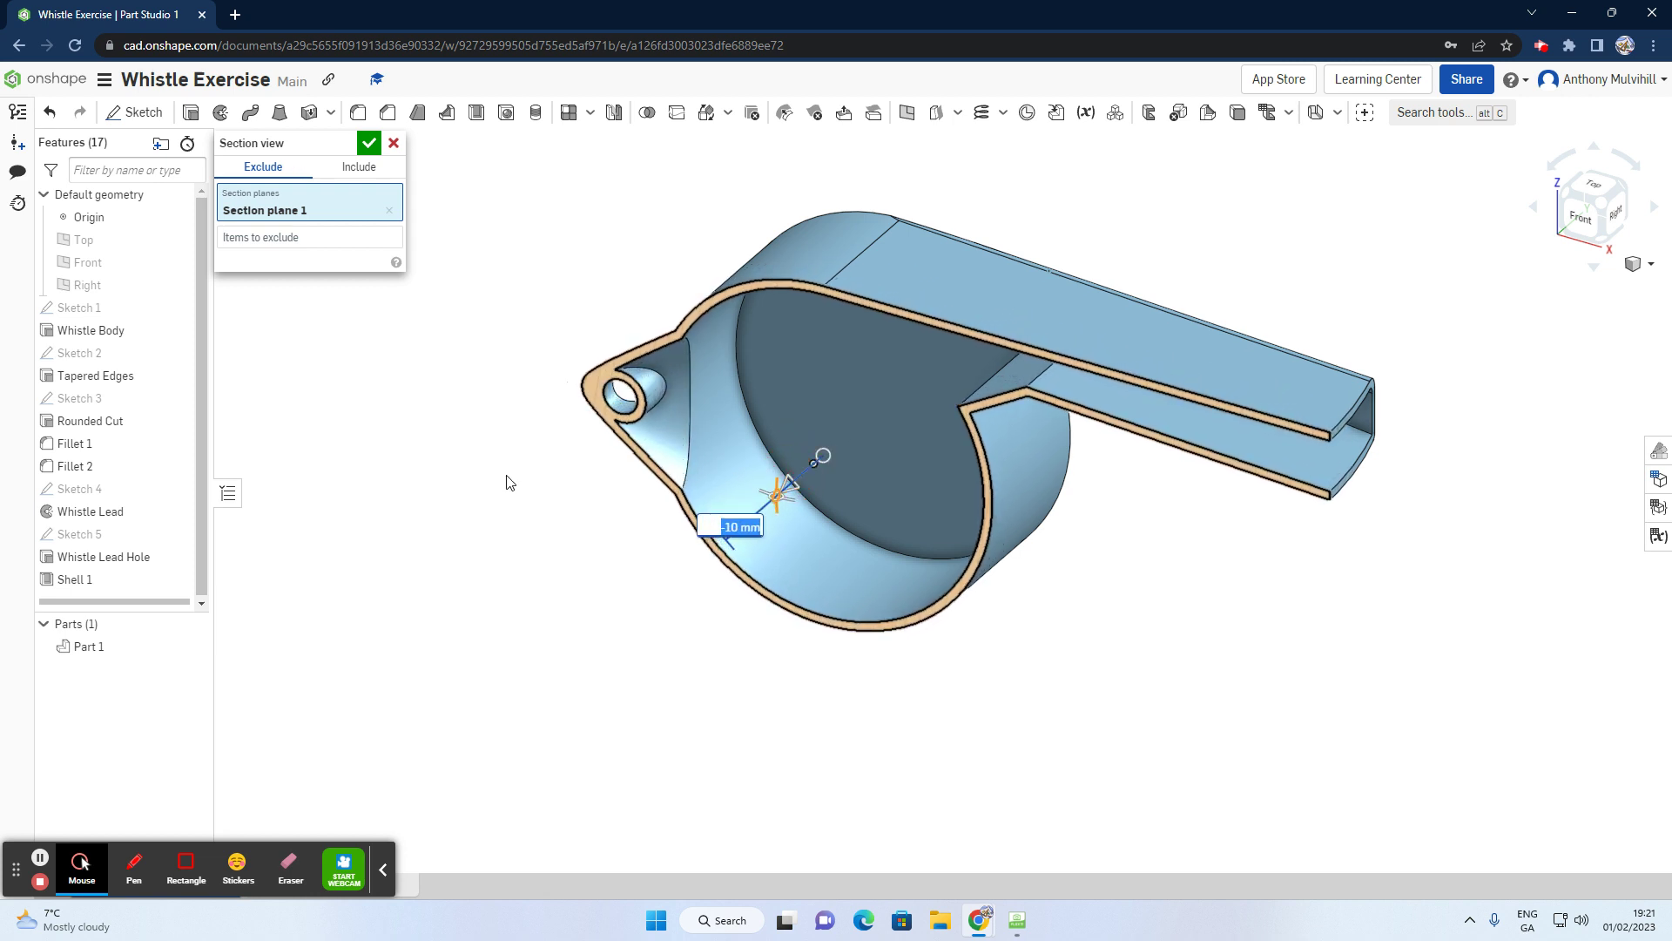
pyautogui.moveTo(509, 578)
pyautogui.mouseDown(button='right')
pyautogui.moveTo(534, 545)
pyautogui.moveTo(567, 548)
pyautogui.moveTo(499, 564)
pyautogui.mouseUp(button='right')
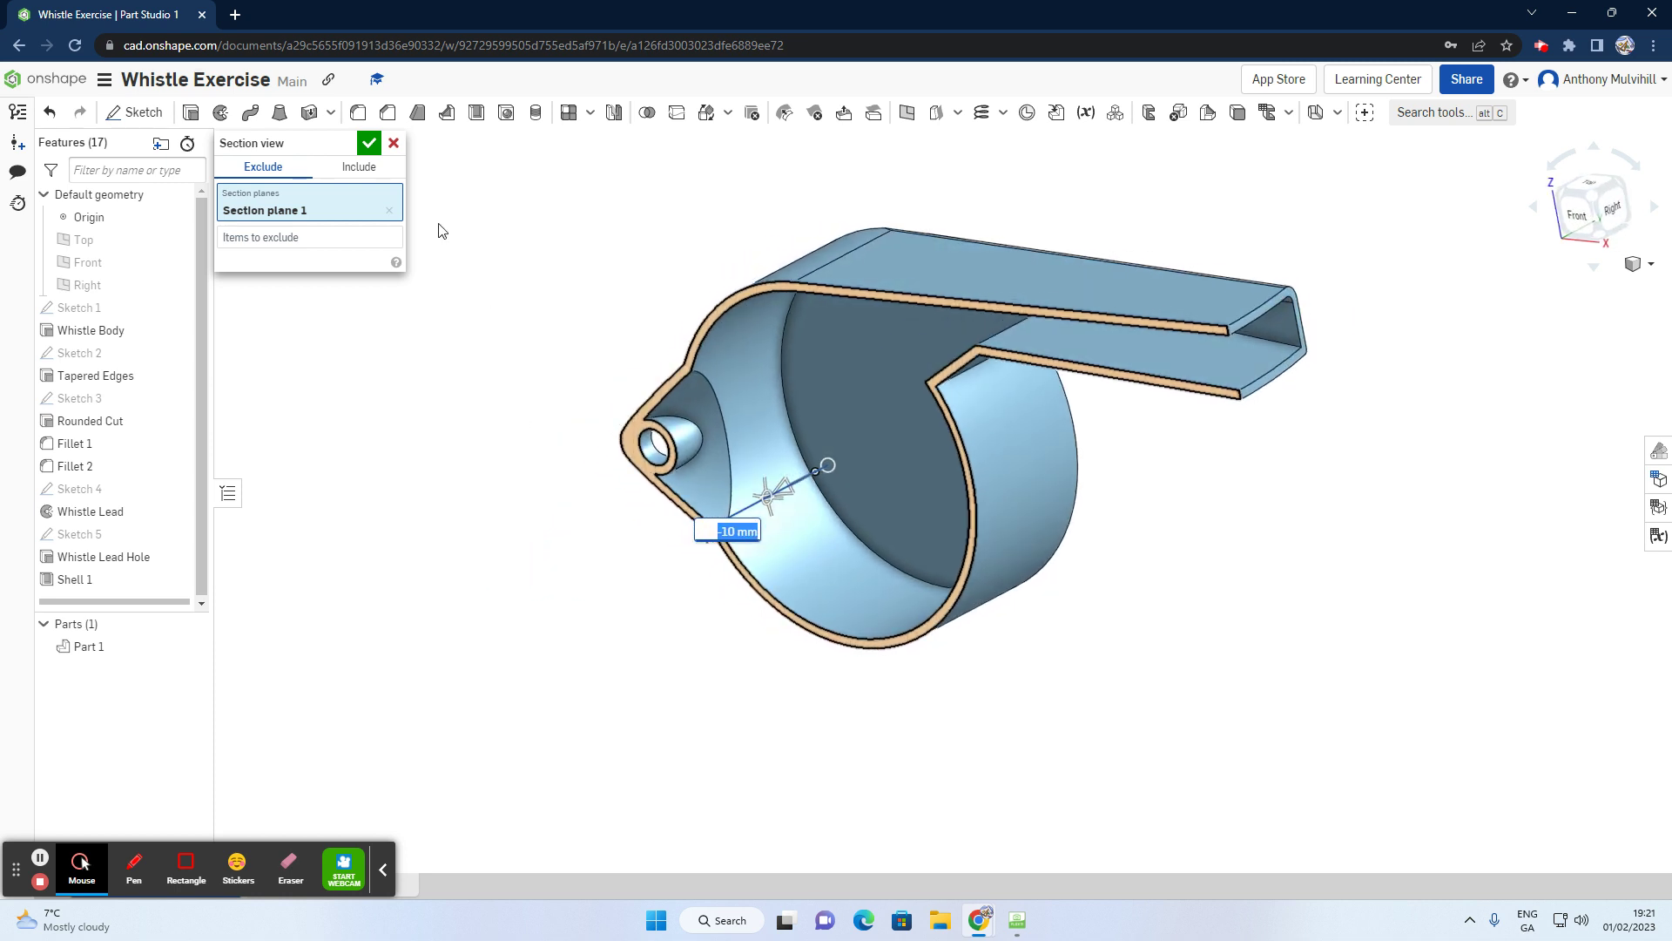
pyautogui.click(371, 145)
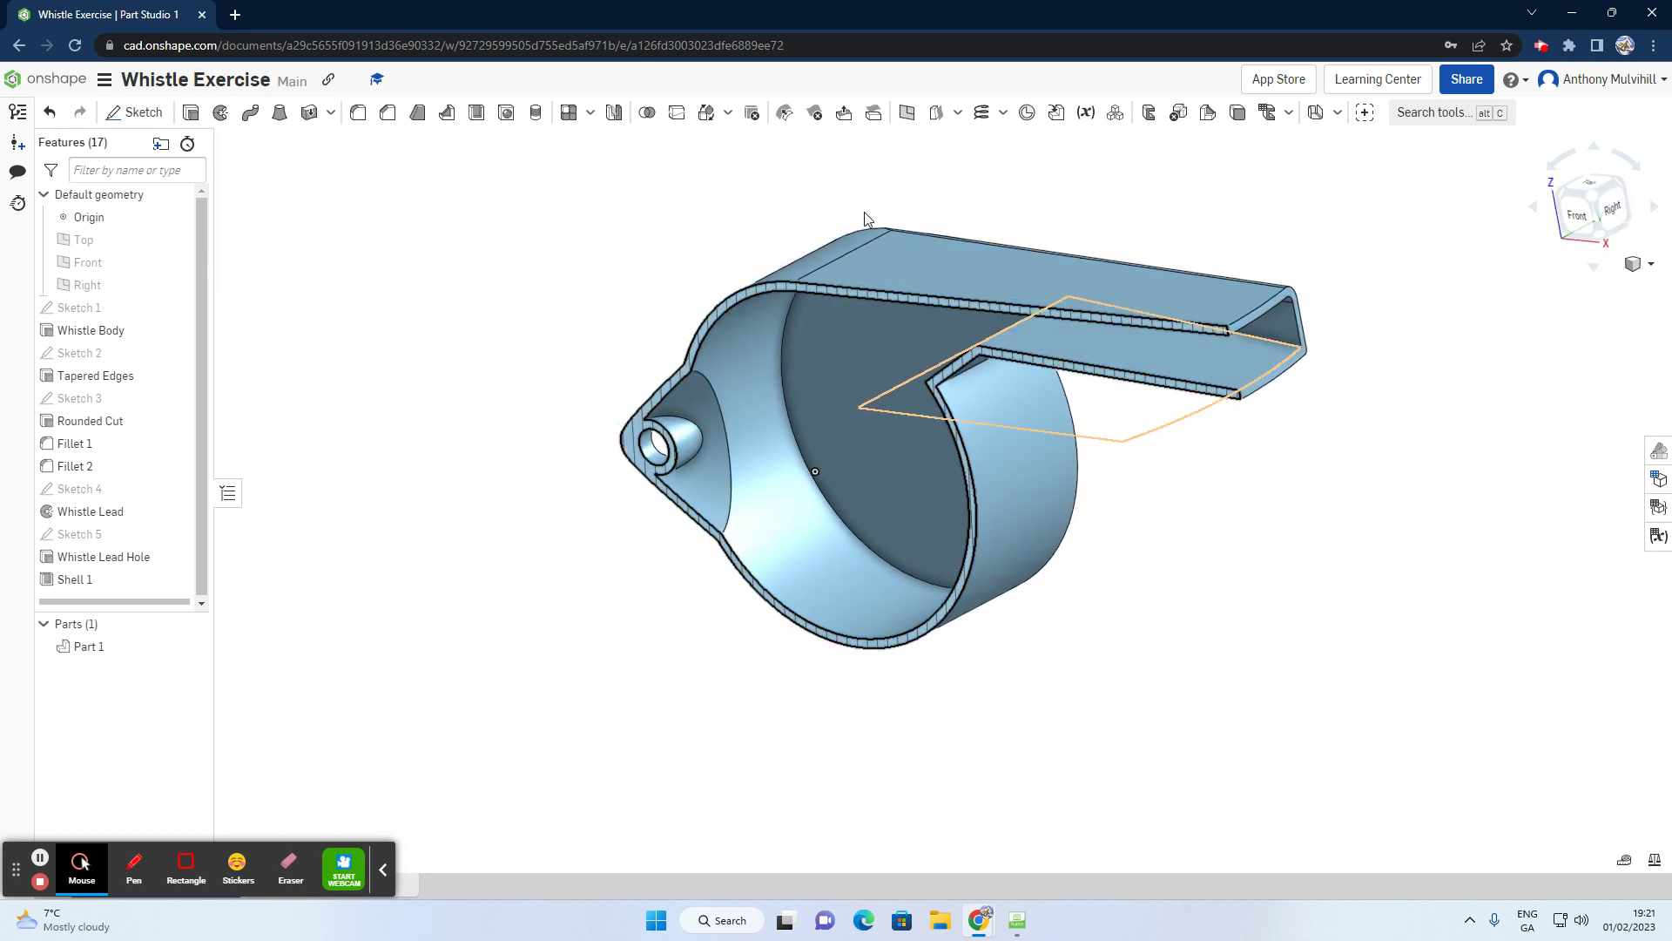
pyautogui.moveTo(1086, 507); pyautogui.dragTo(1141, 610, button='right')
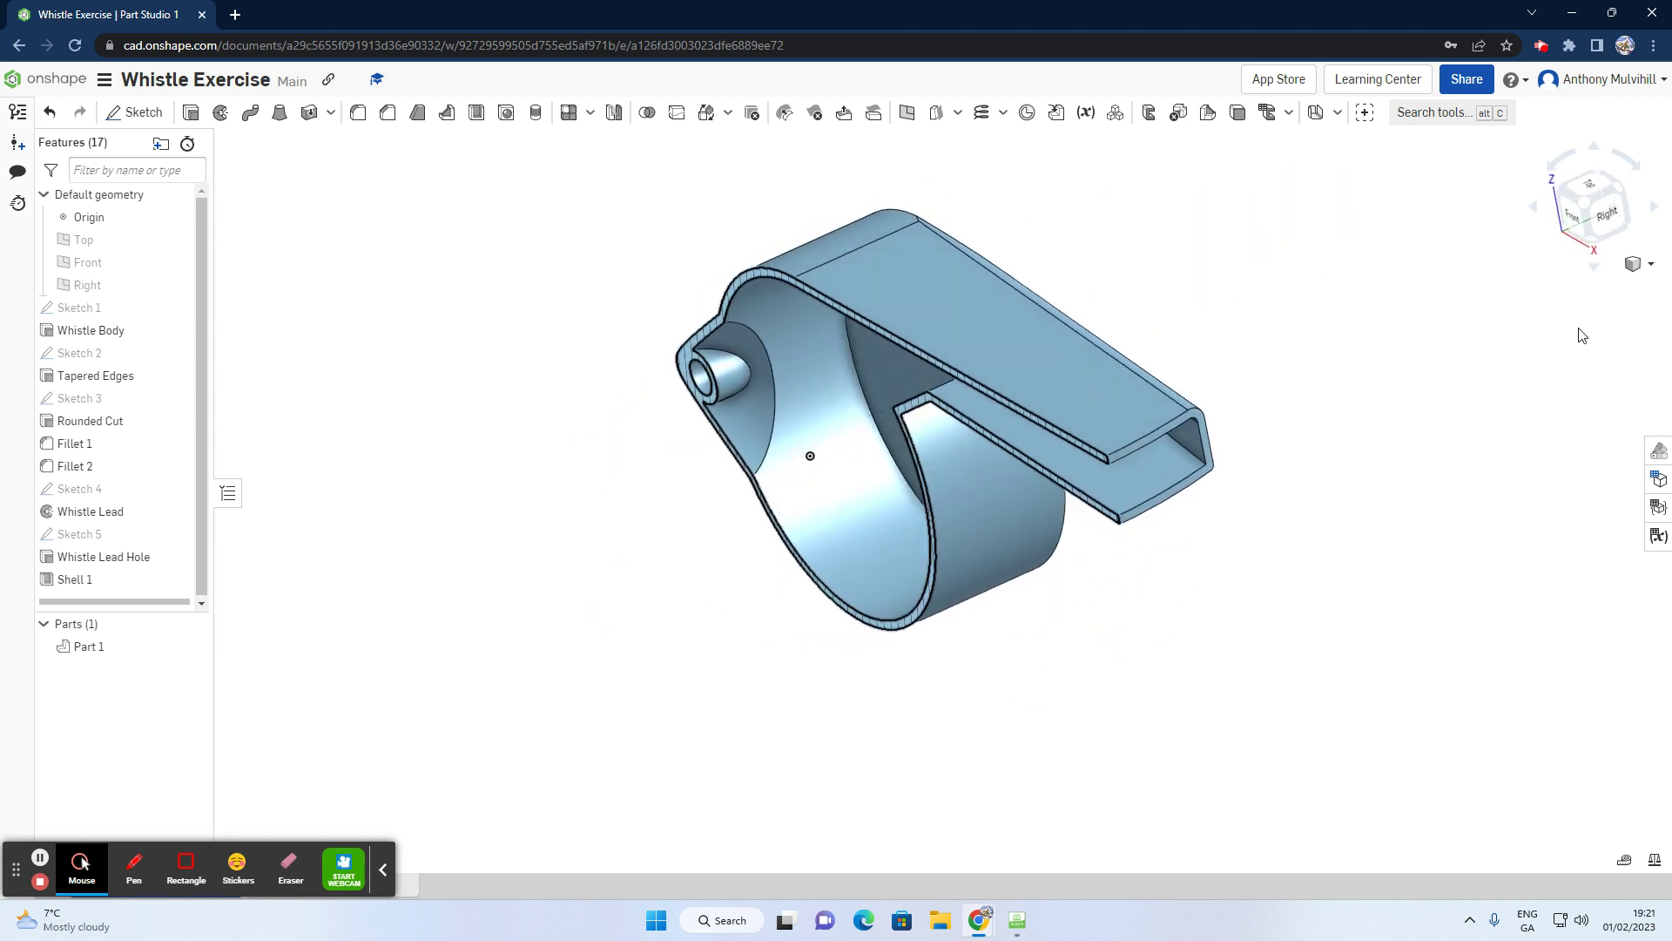
# Step: Turn the section view off and view the whole whistle from the front and above
pyautogui.click(1653, 265)
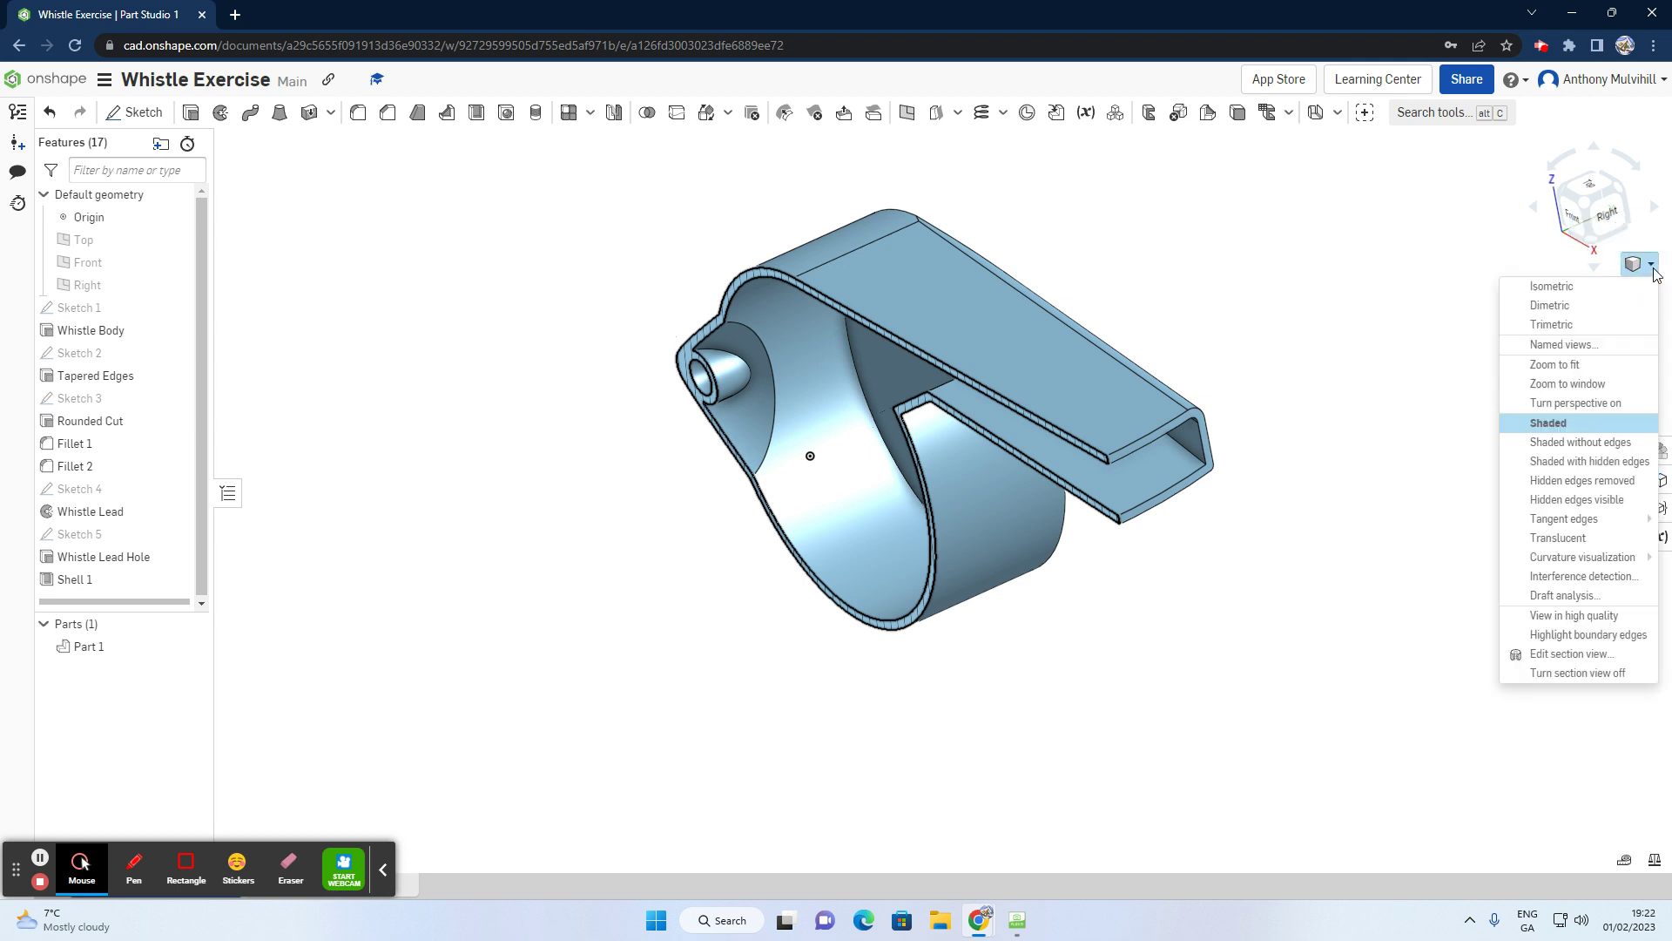
pyautogui.click(1607, 675)
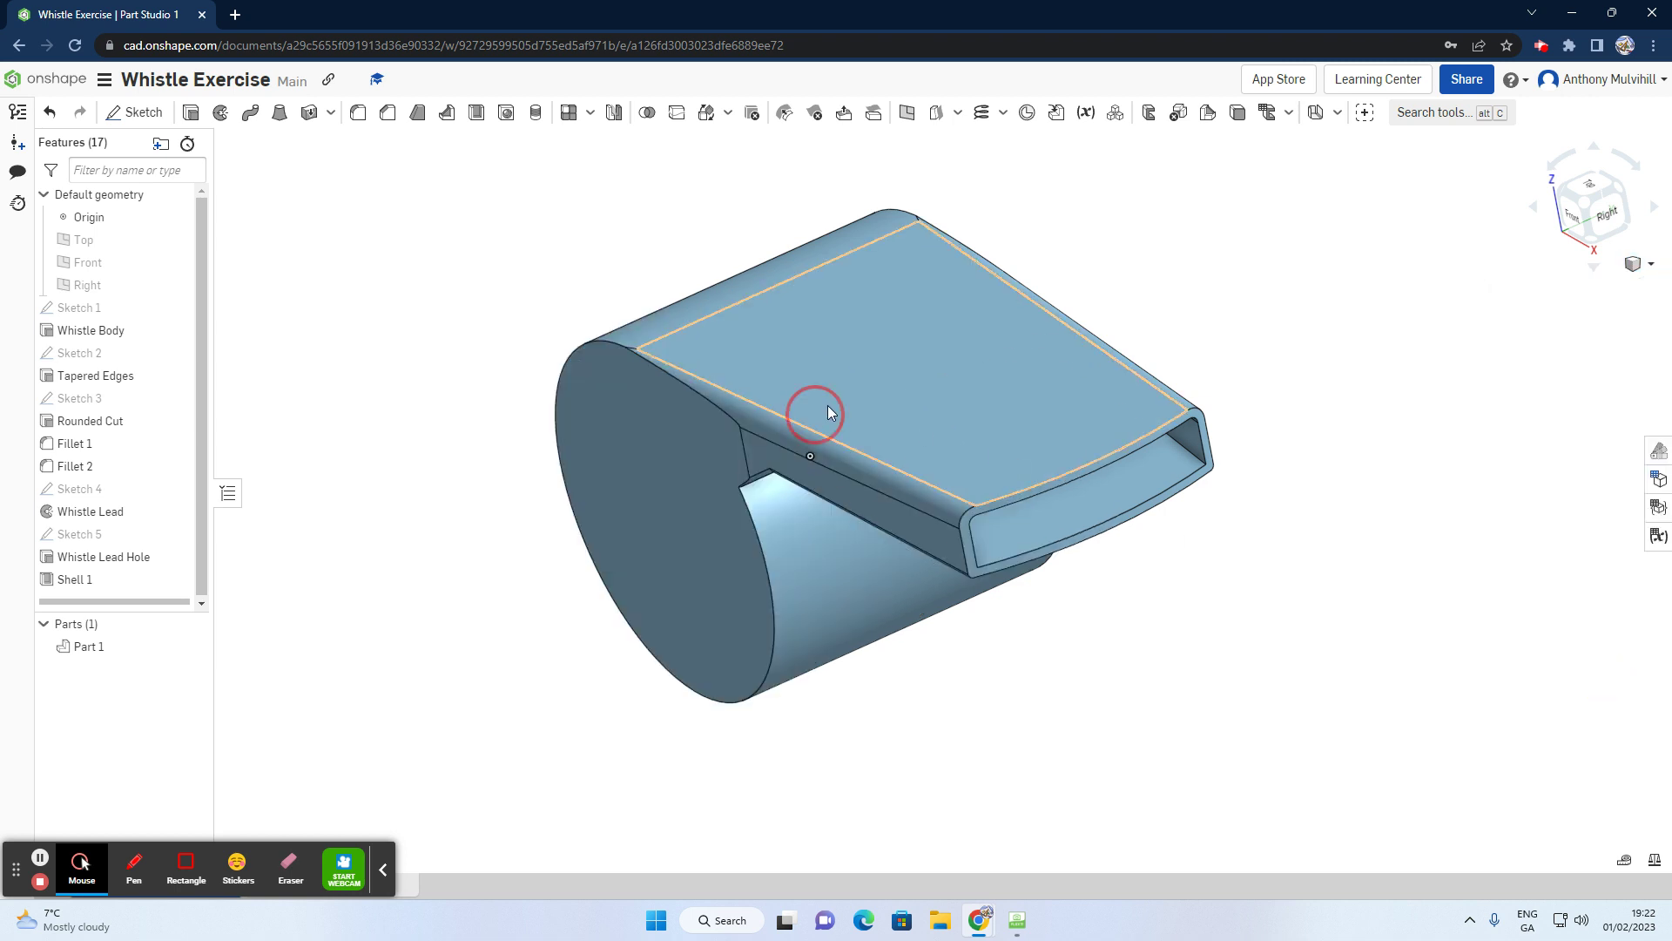
pyautogui.moveTo(828, 413); pyautogui.dragTo(903, 459, button='right')
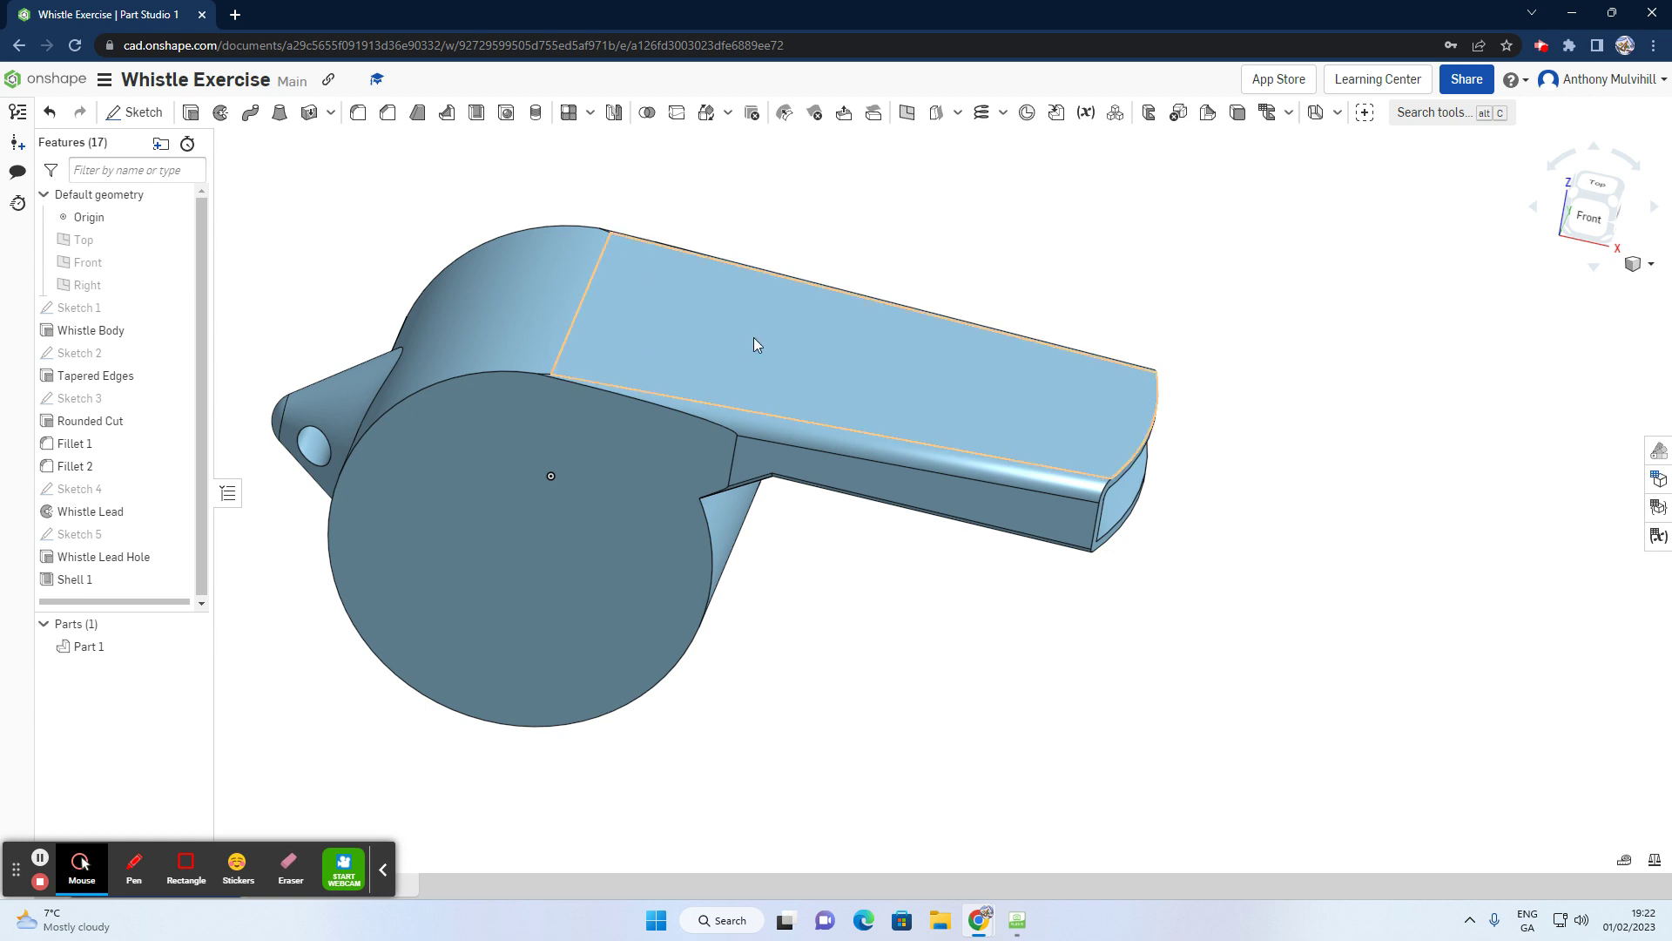
# Step: On the mouthpiece's flat upper face, sketch a closed four-sided outline about 6 mm long across the full width, starting at the edge beside the round body
pyautogui.click(134, 112)
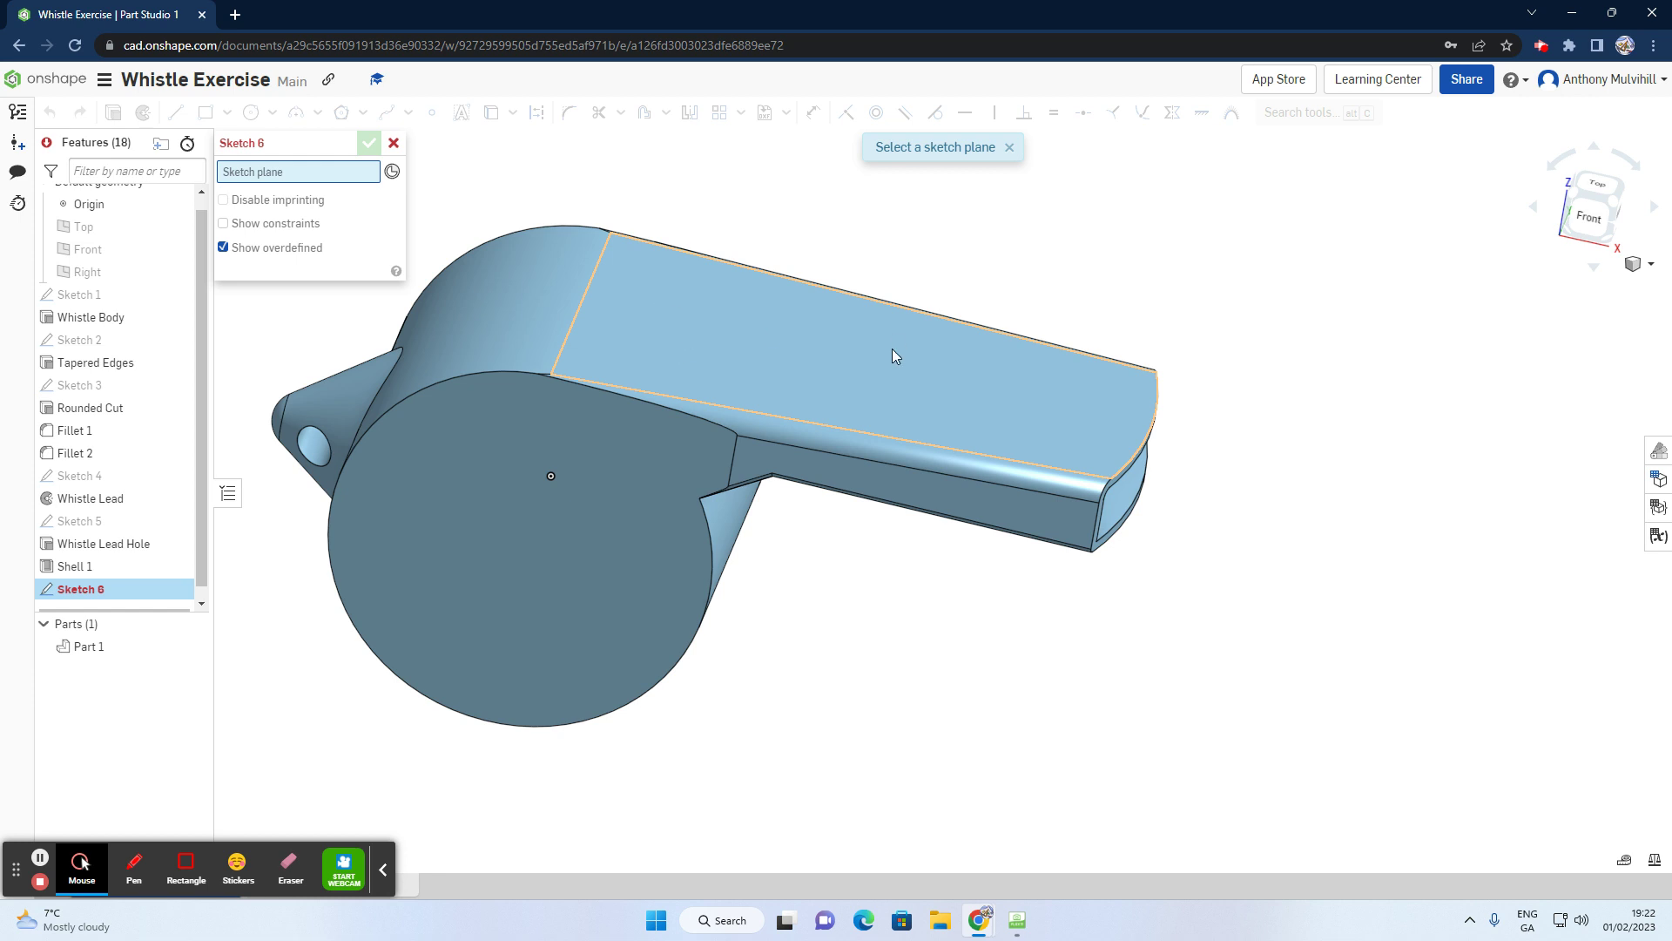
pyautogui.click(787, 348)
pyautogui.scroll(-3, 749, 383)
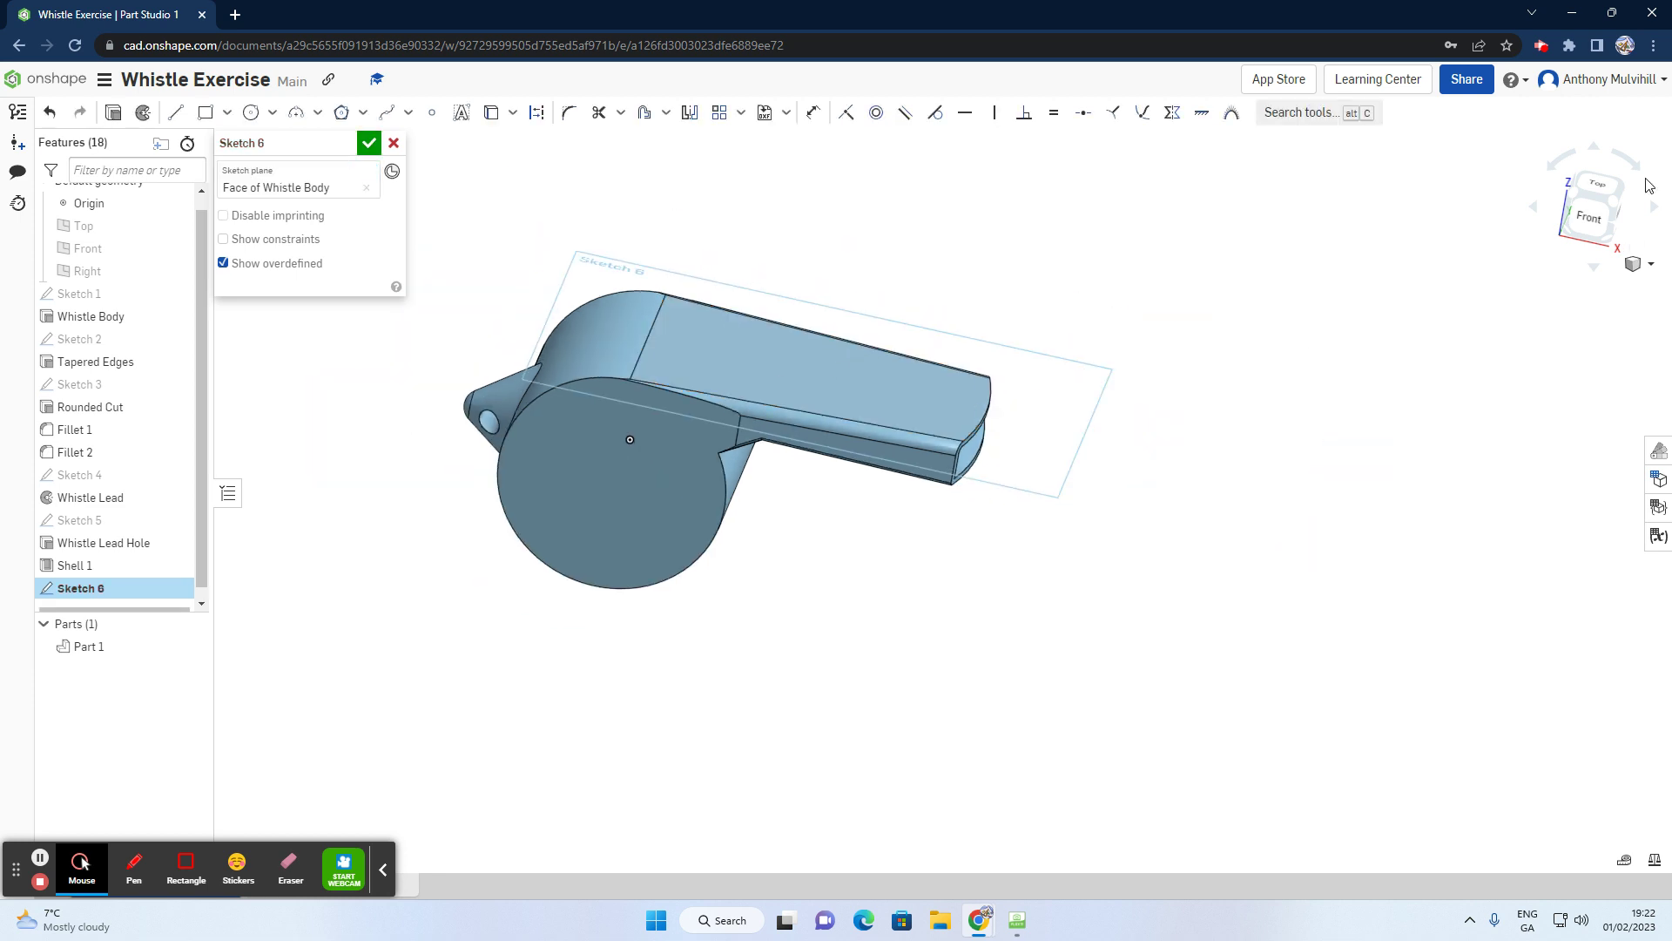
pyautogui.click(1598, 183)
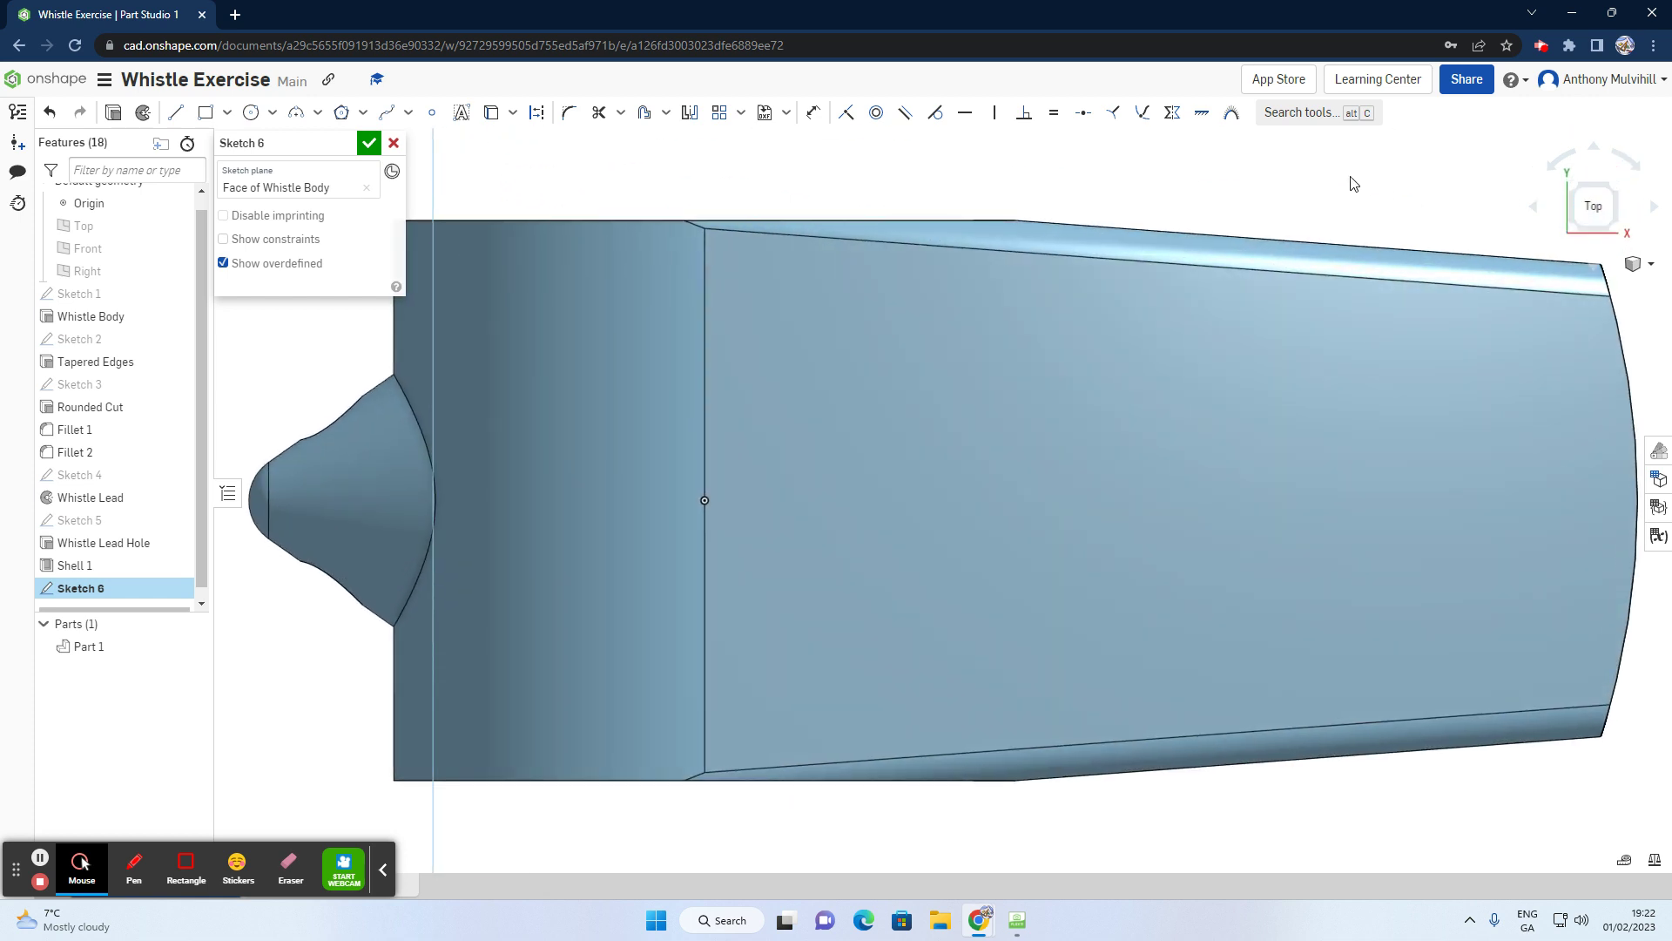
pyautogui.click(177, 114)
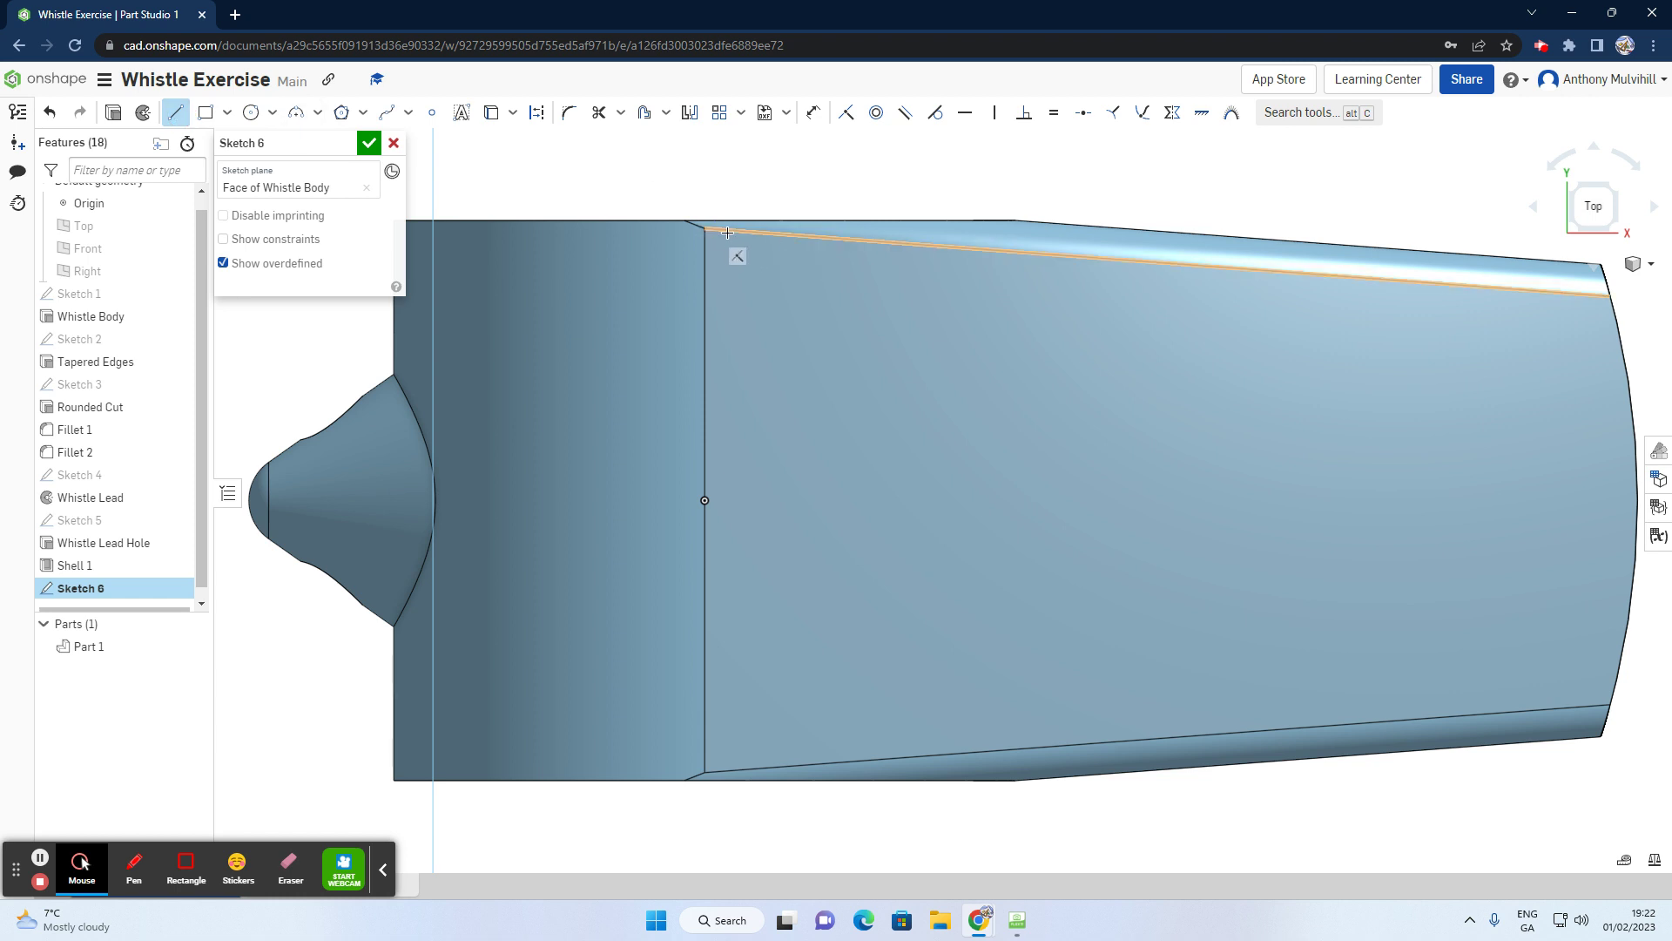
pyautogui.scroll(2, 705, 229)
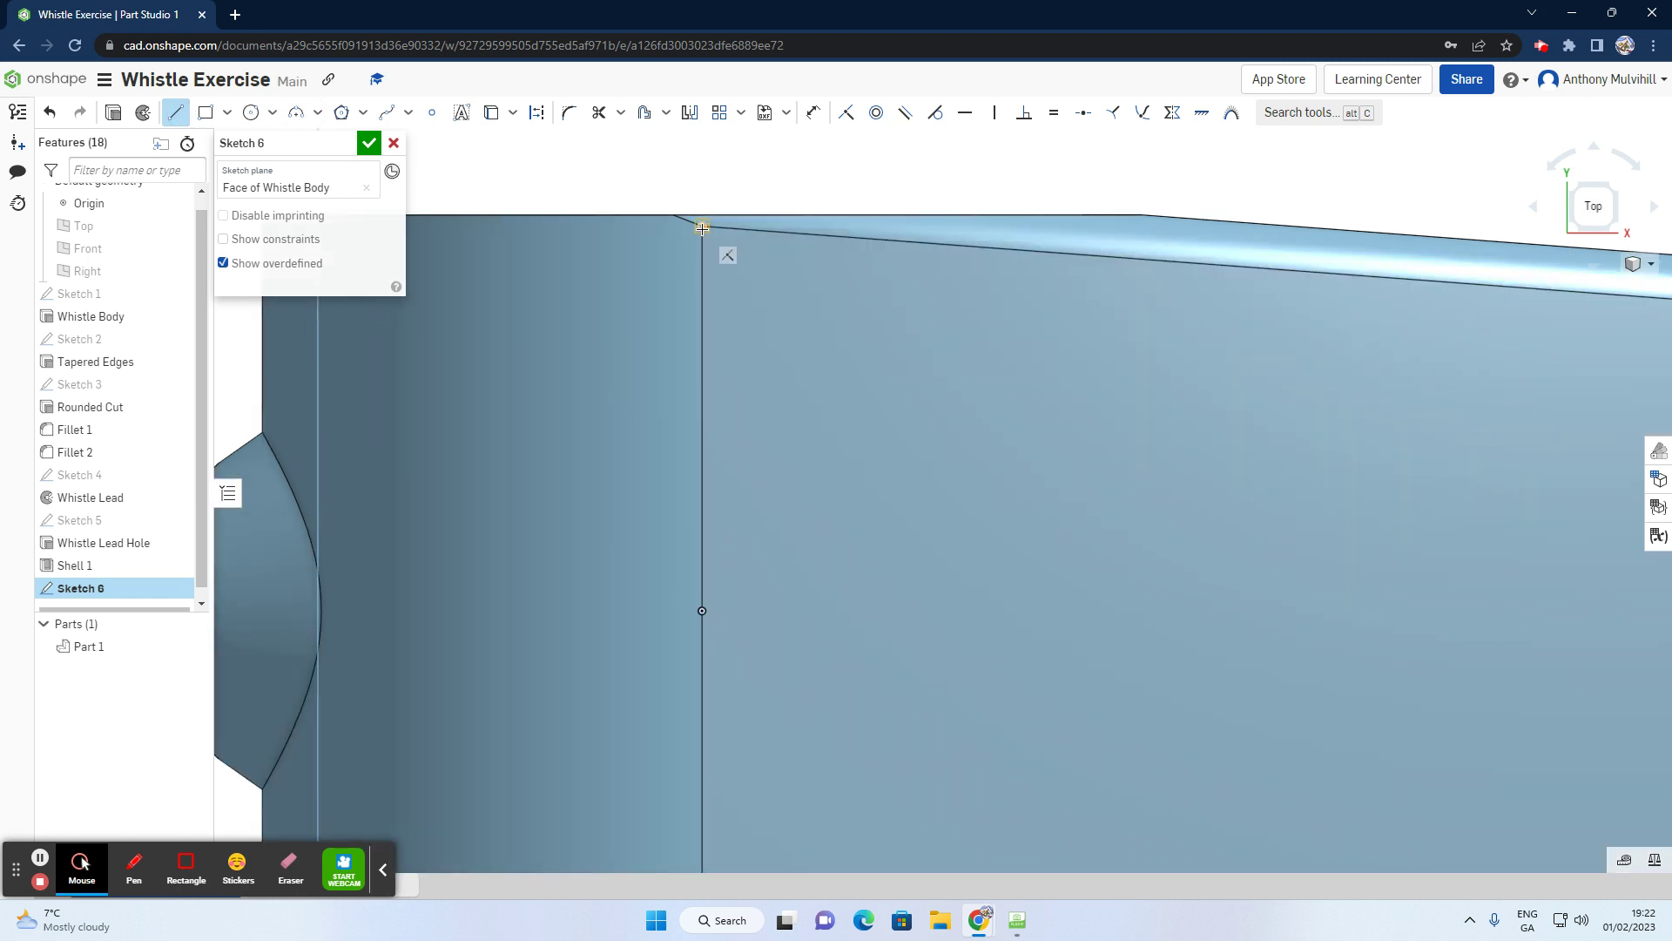
pyautogui.scroll(-2, 766, 290)
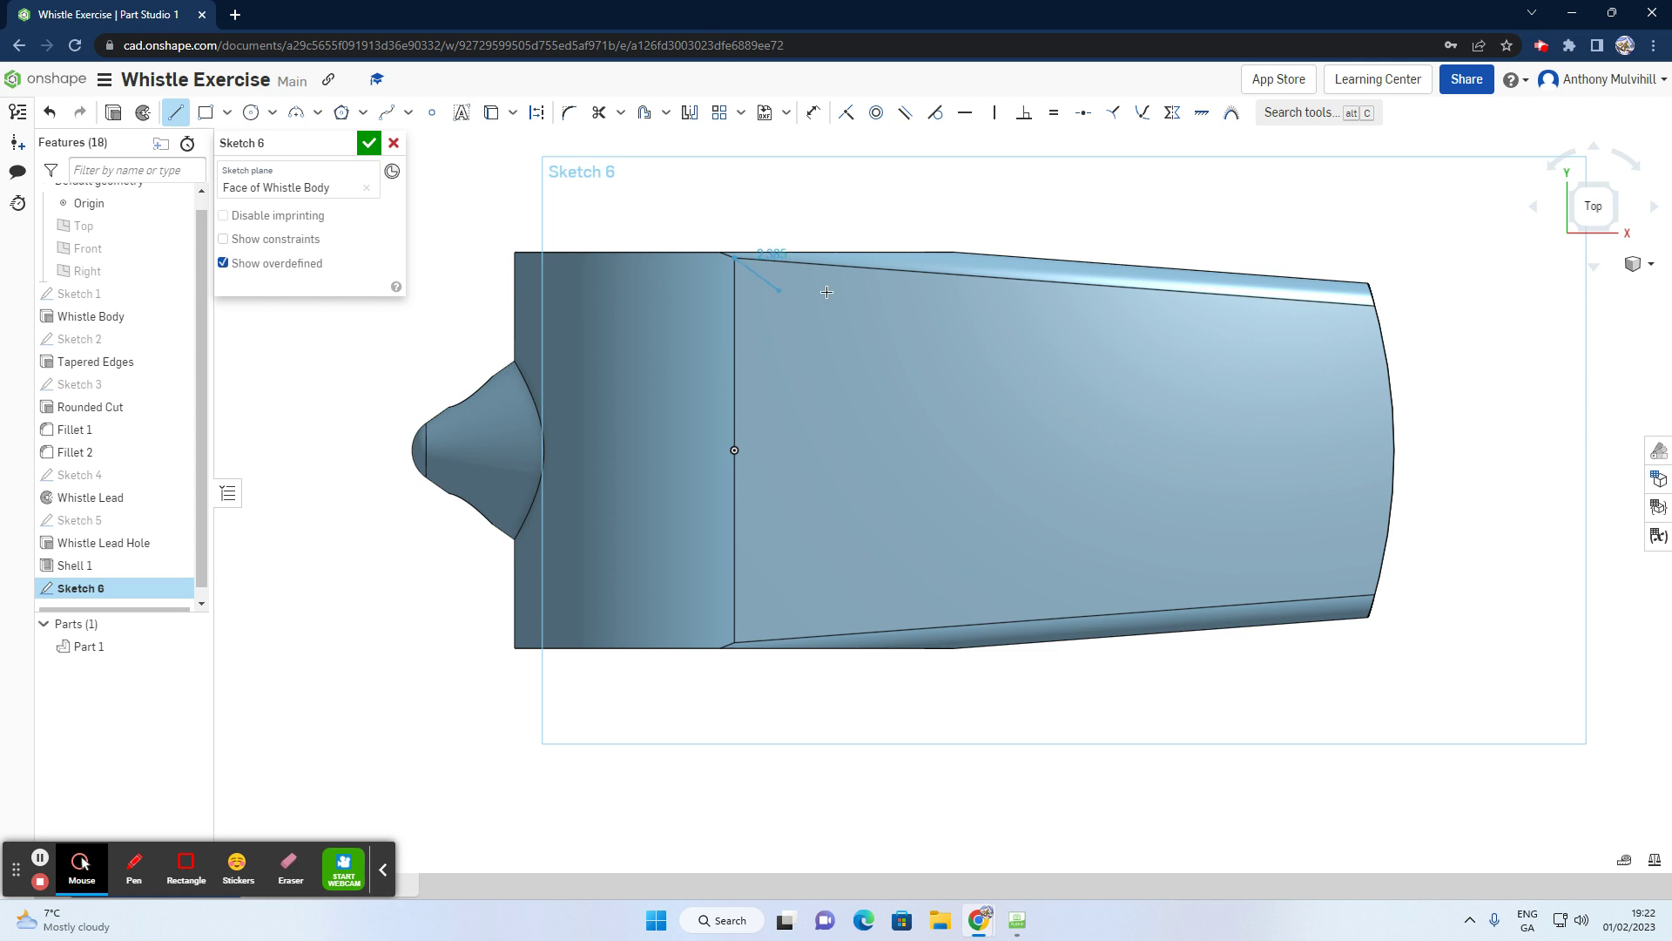
pyautogui.click(869, 270)
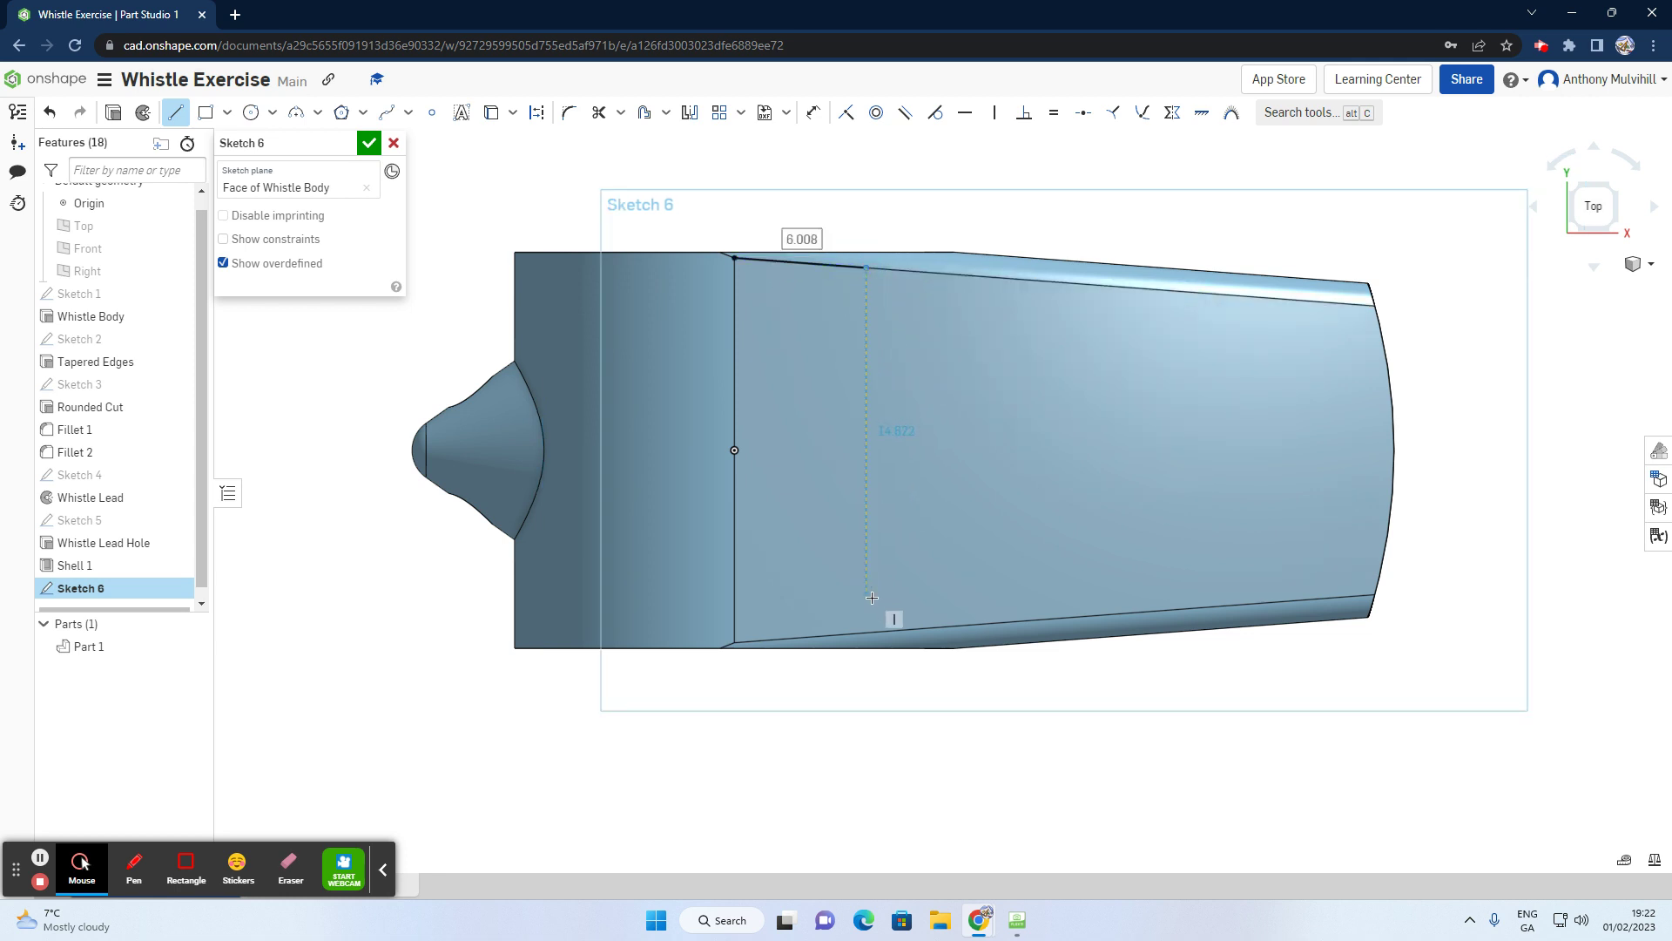
pyautogui.click(868, 630)
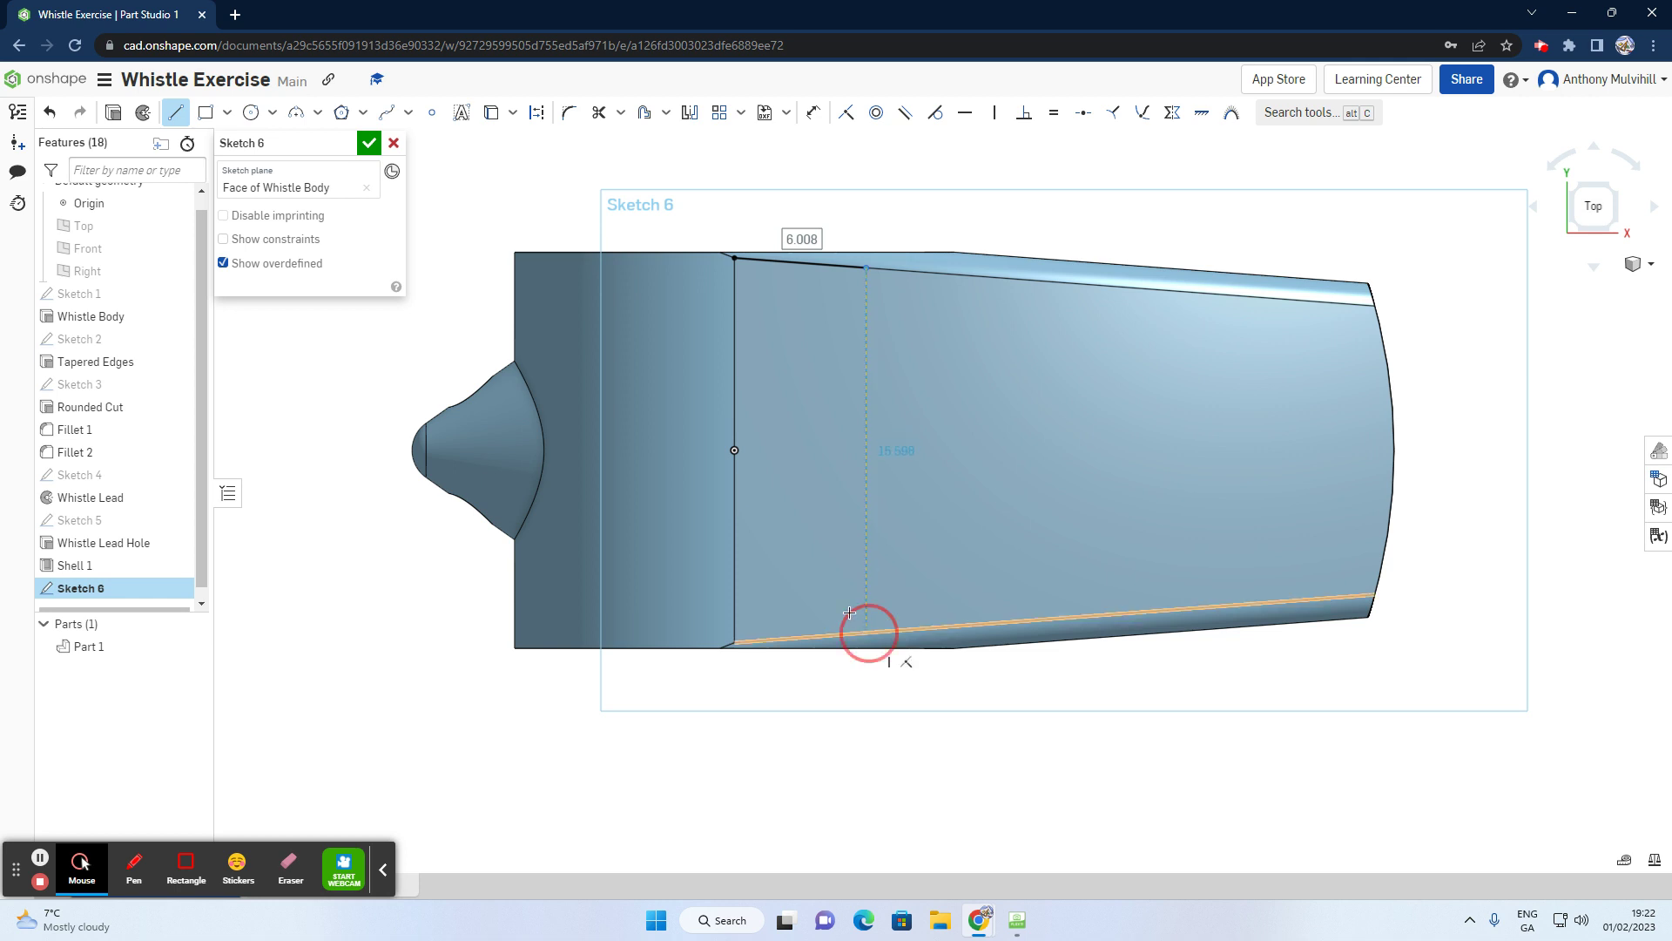
pyautogui.click(736, 642)
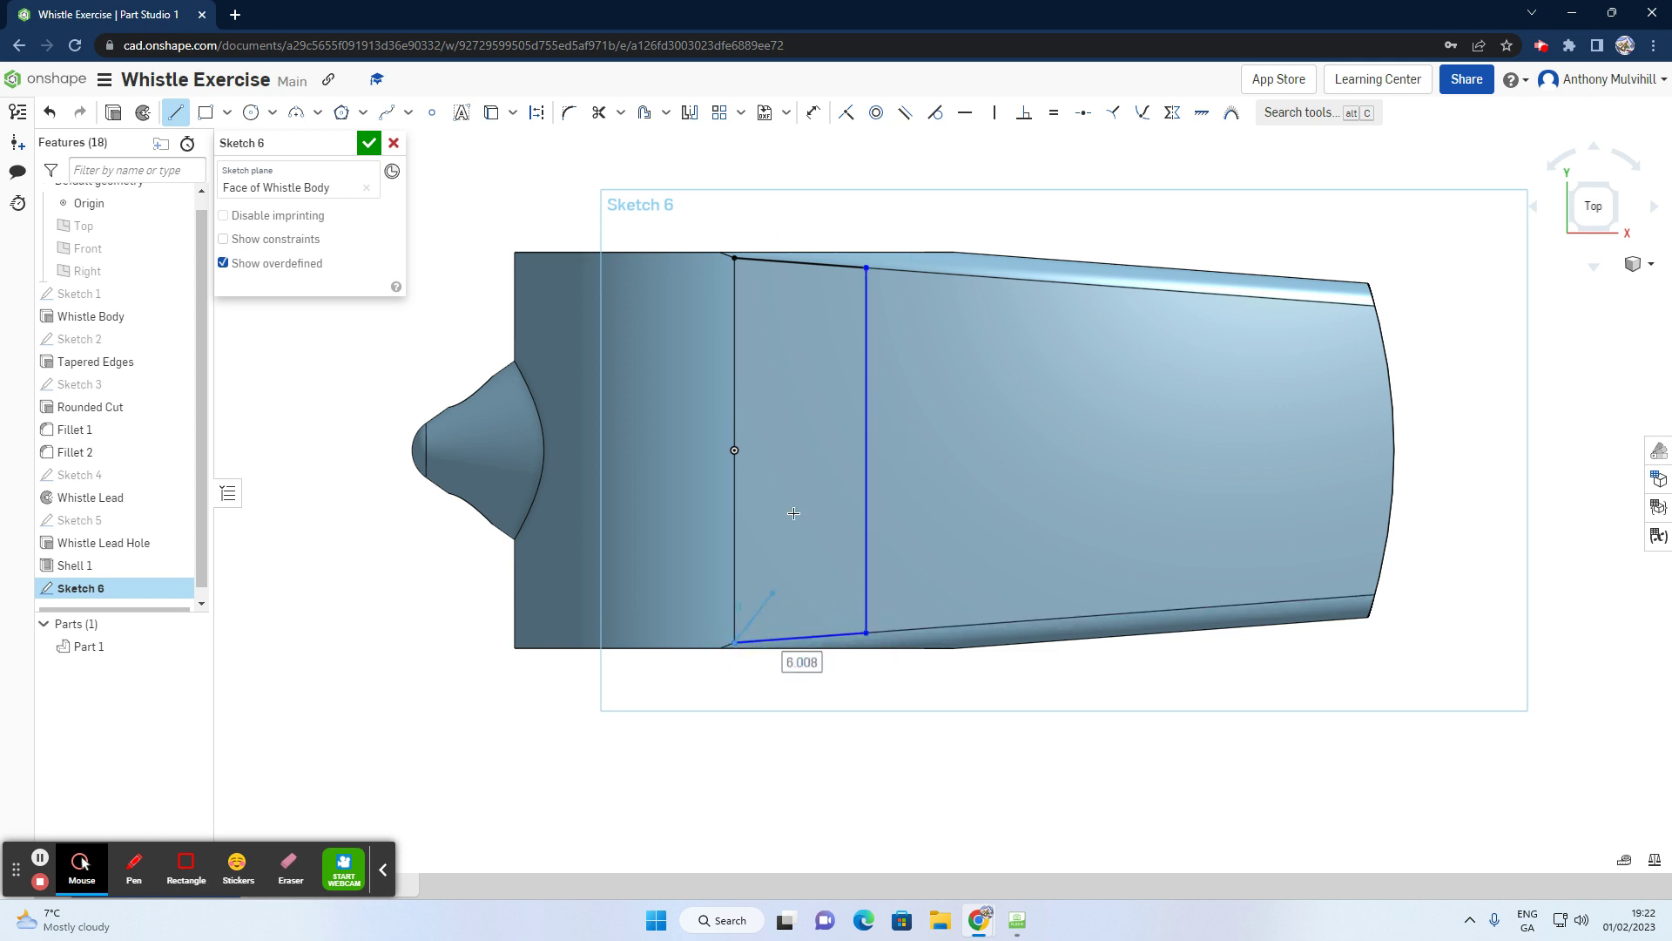
pyautogui.click(735, 259)
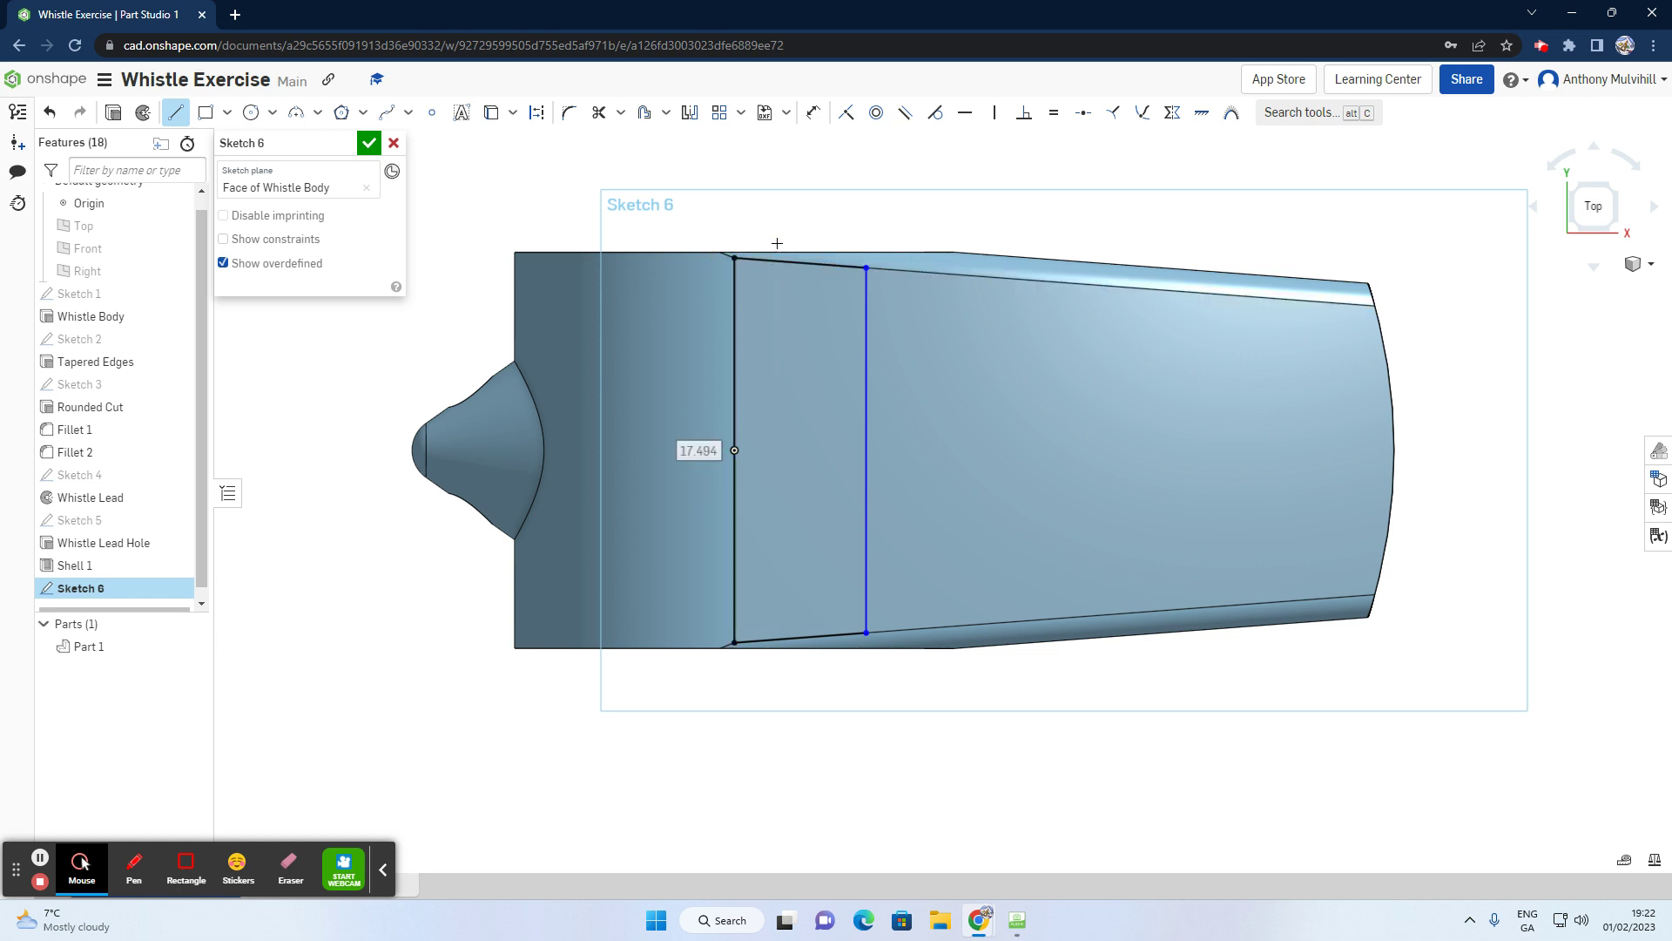
pyautogui.click(813, 114)
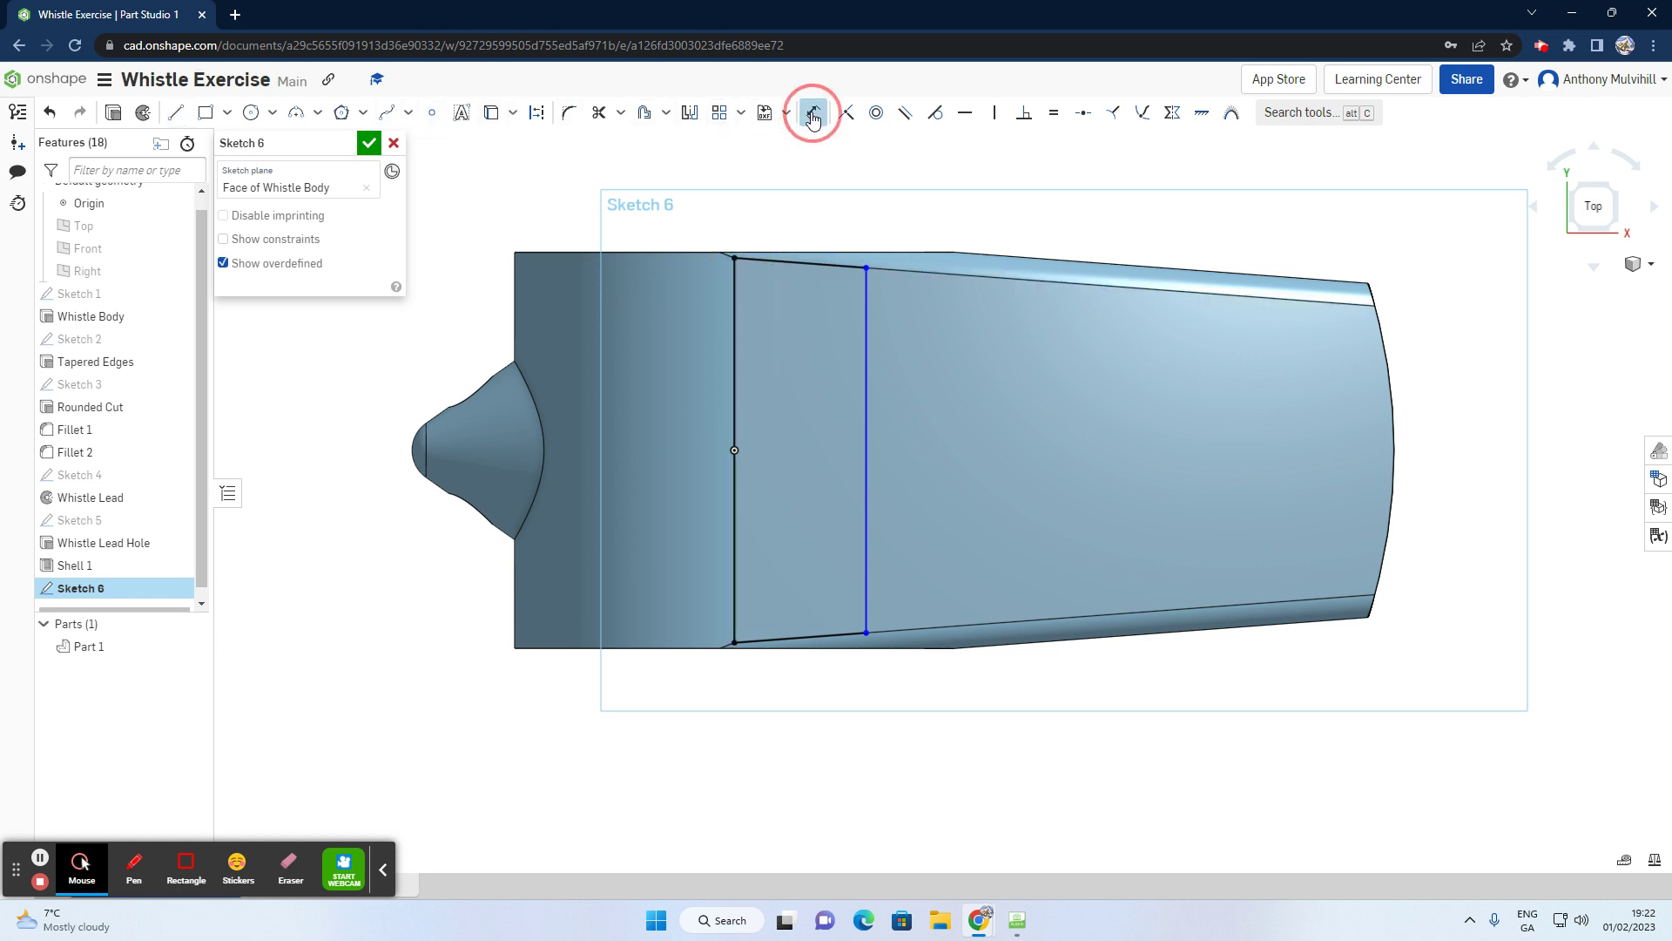
pyautogui.click(735, 358)
pyautogui.click(864, 383)
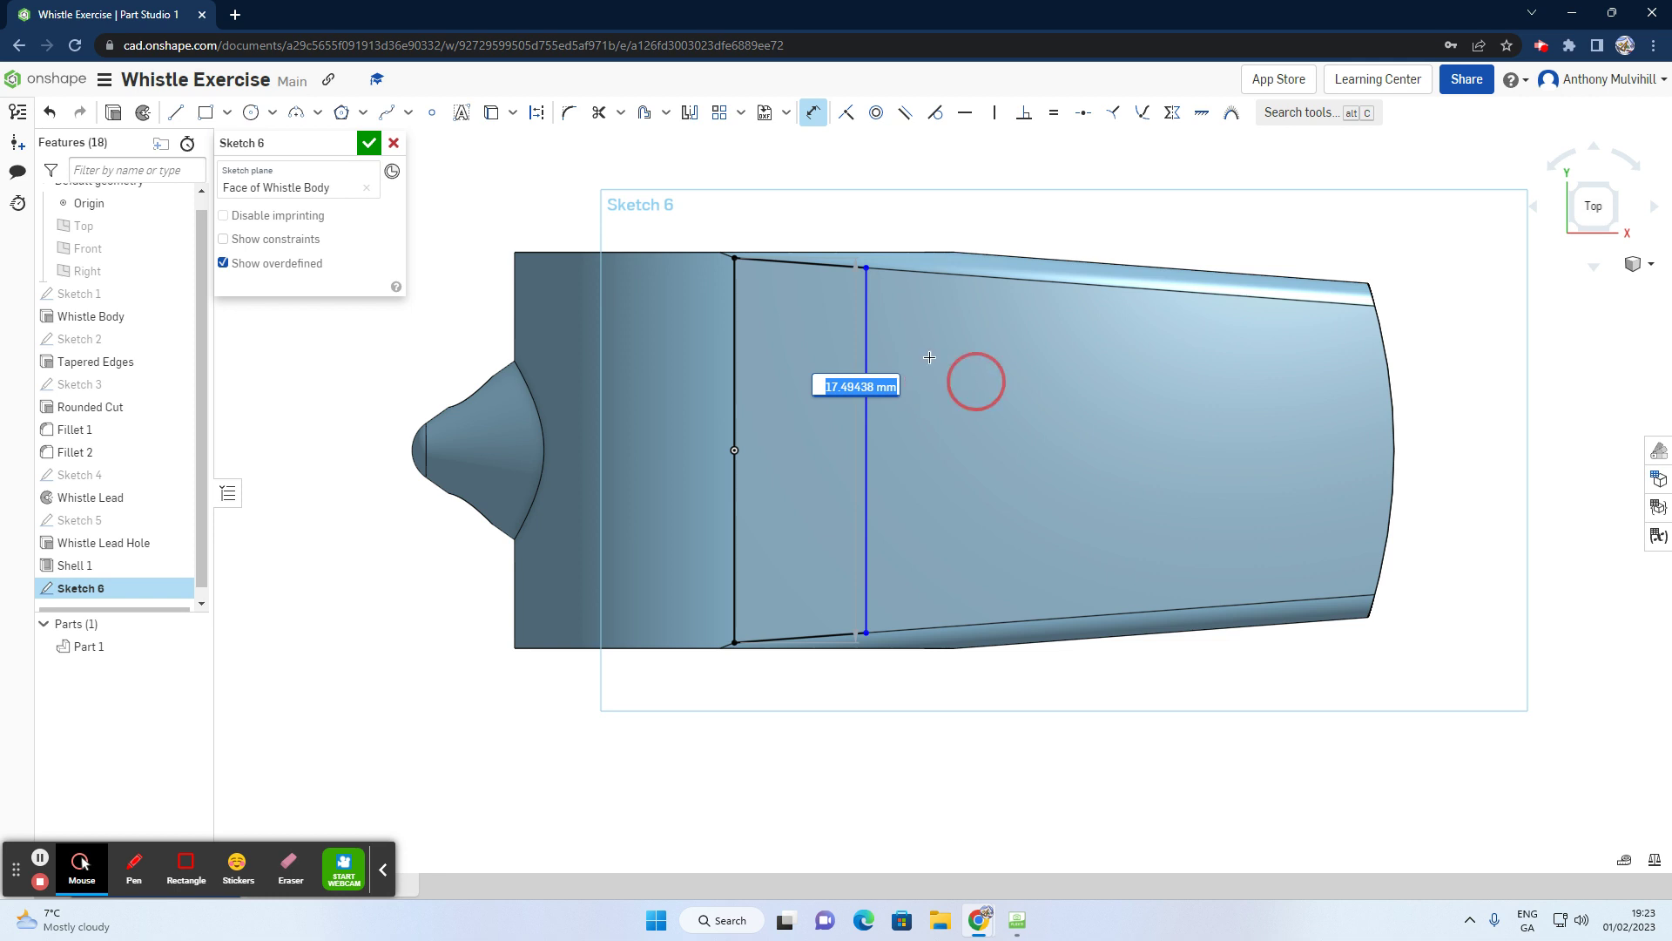
pyautogui.click(50, 111)
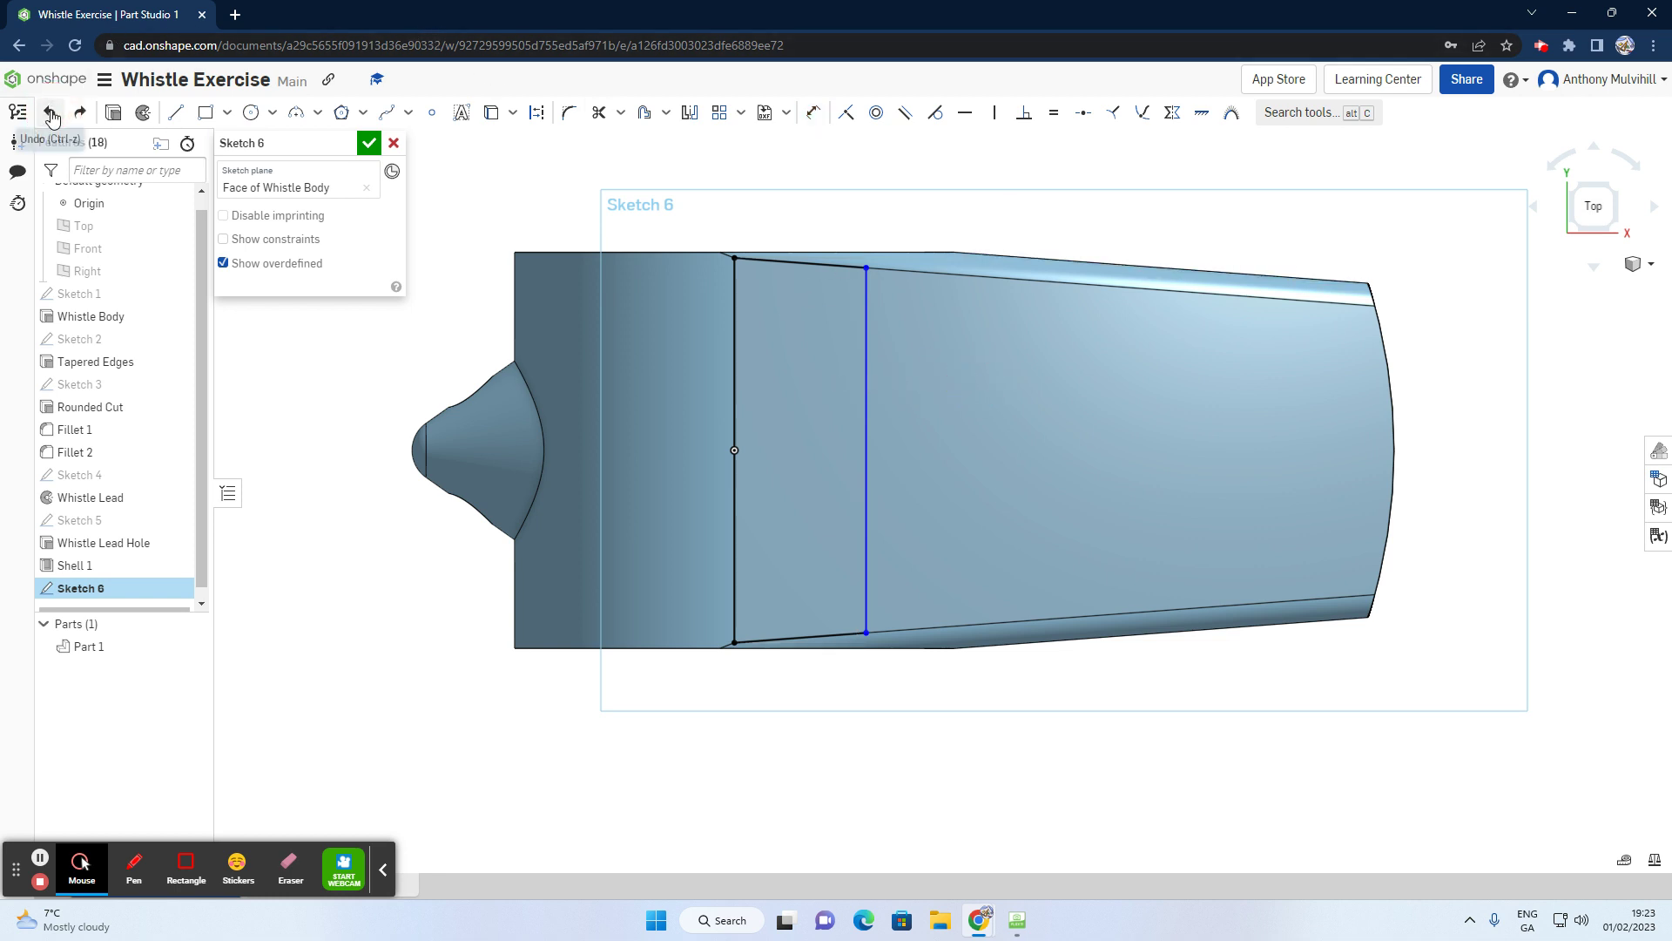
# Step: Dimension the distance between the outline's two cross lines as 6 mm
pyautogui.click(813, 112)
pyautogui.click(737, 388)
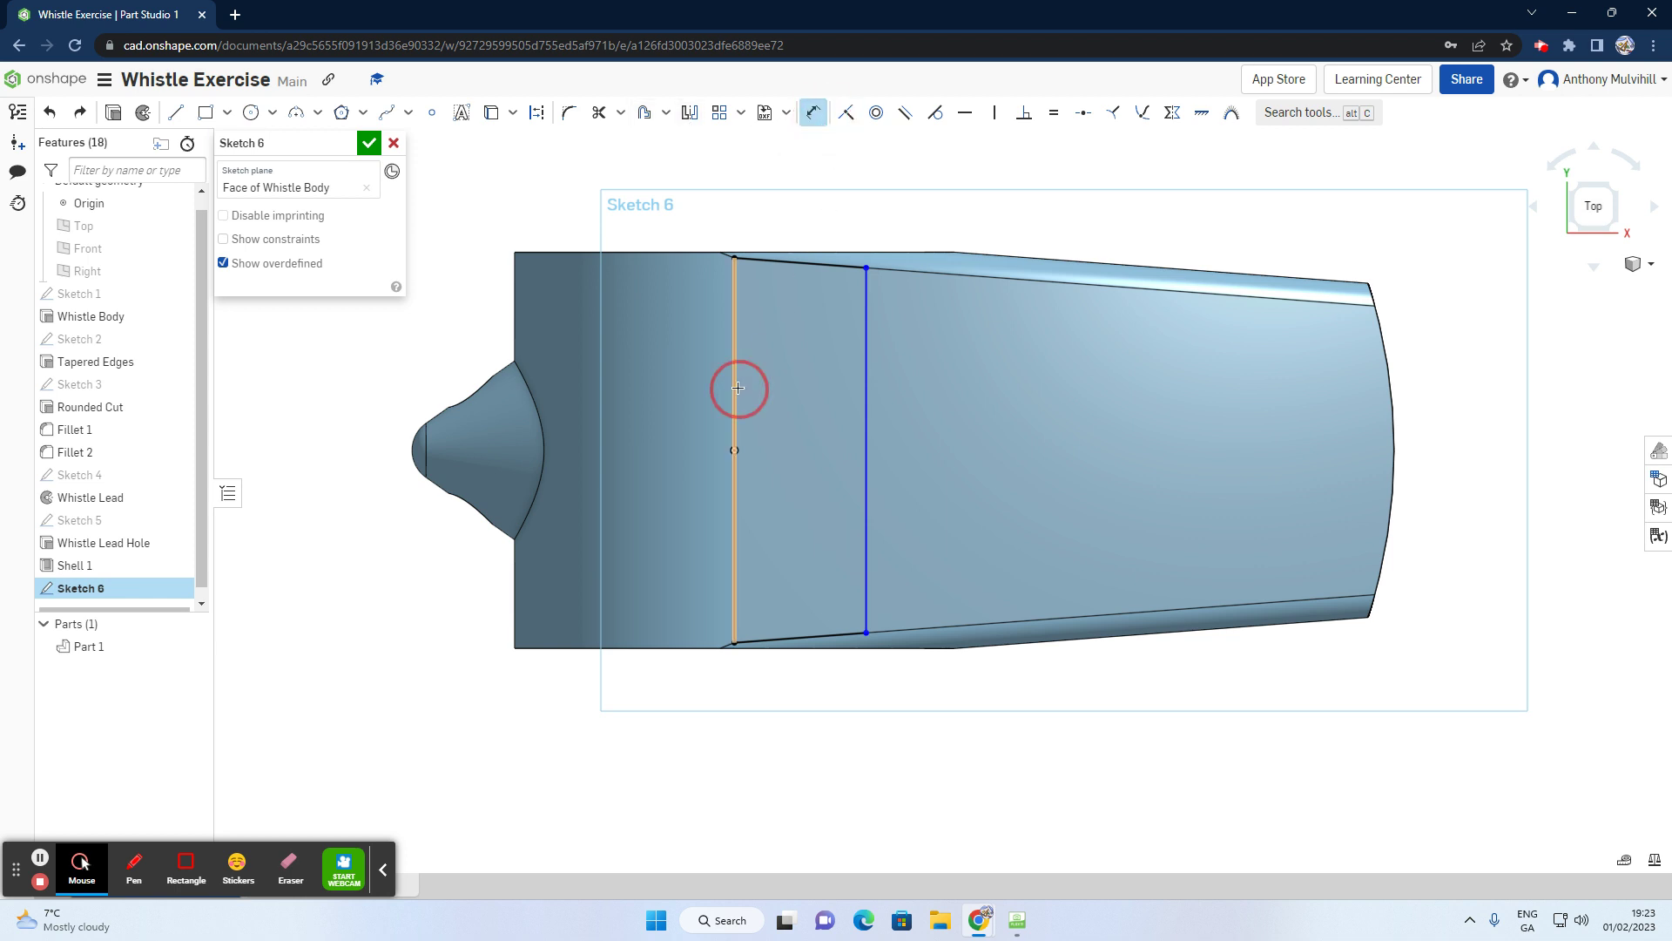
pyautogui.click(865, 401)
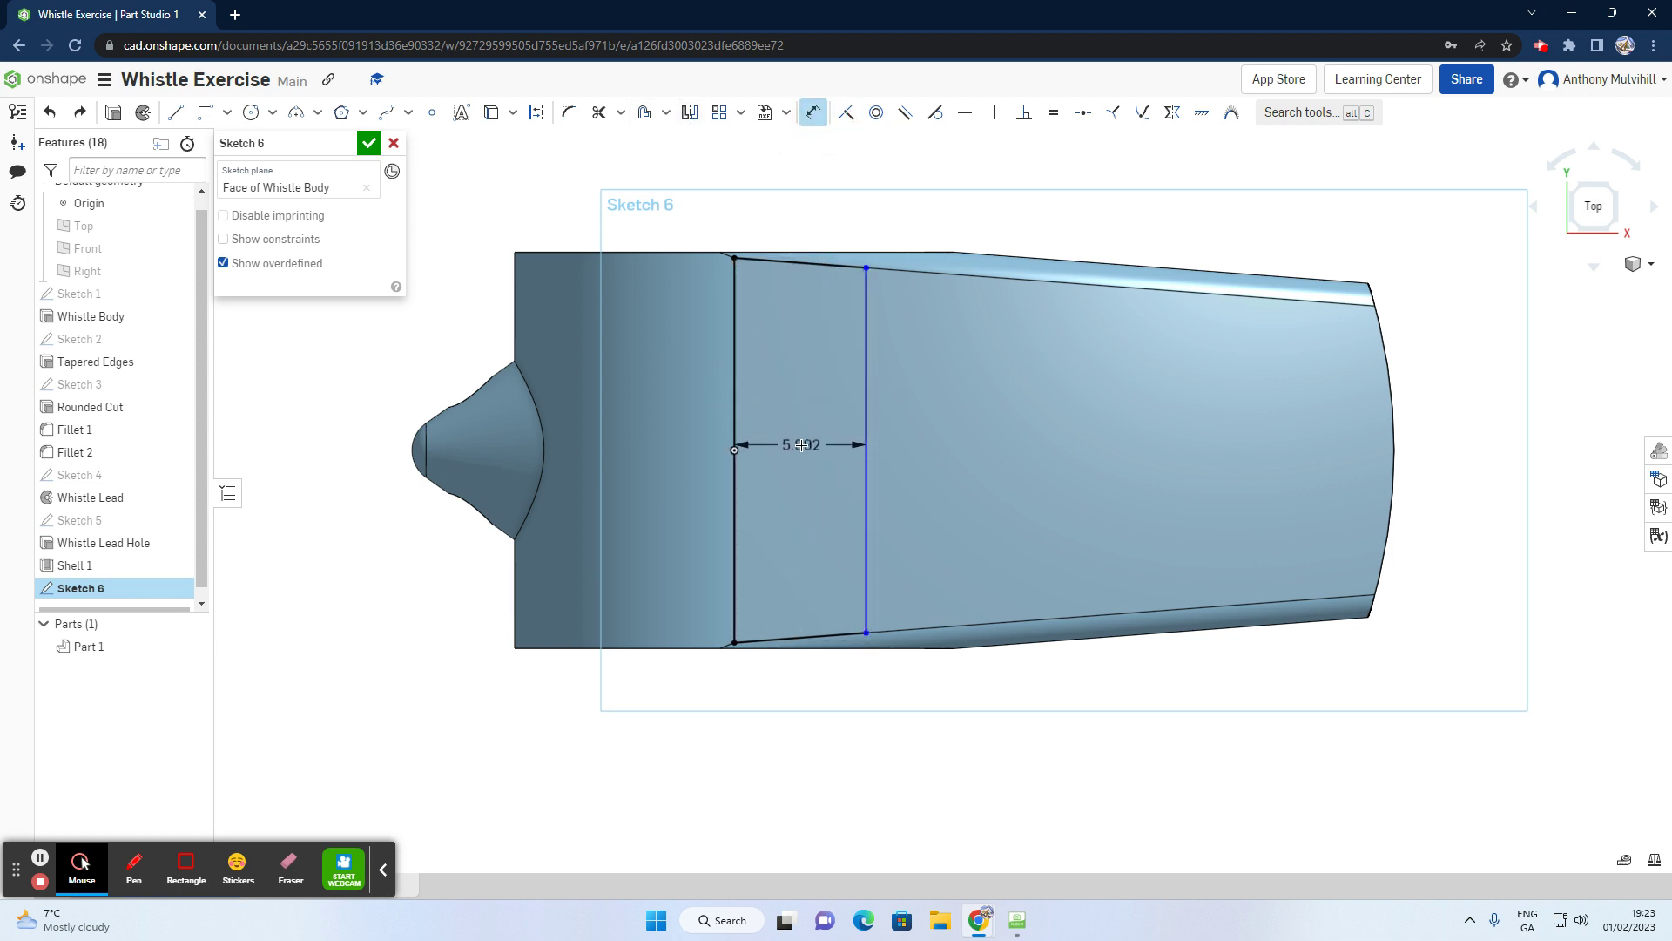
pyautogui.click(789, 440)
pyautogui.write('6')
pyautogui.press('Return')
# Step: Extrude the four-sided sketch region as a Remove cut, directed down into the body with a blind depth of 0.5 mm, and inspect the opening
pyautogui.moveTo(785, 533); pyautogui.dragTo(781, 444, button='right')
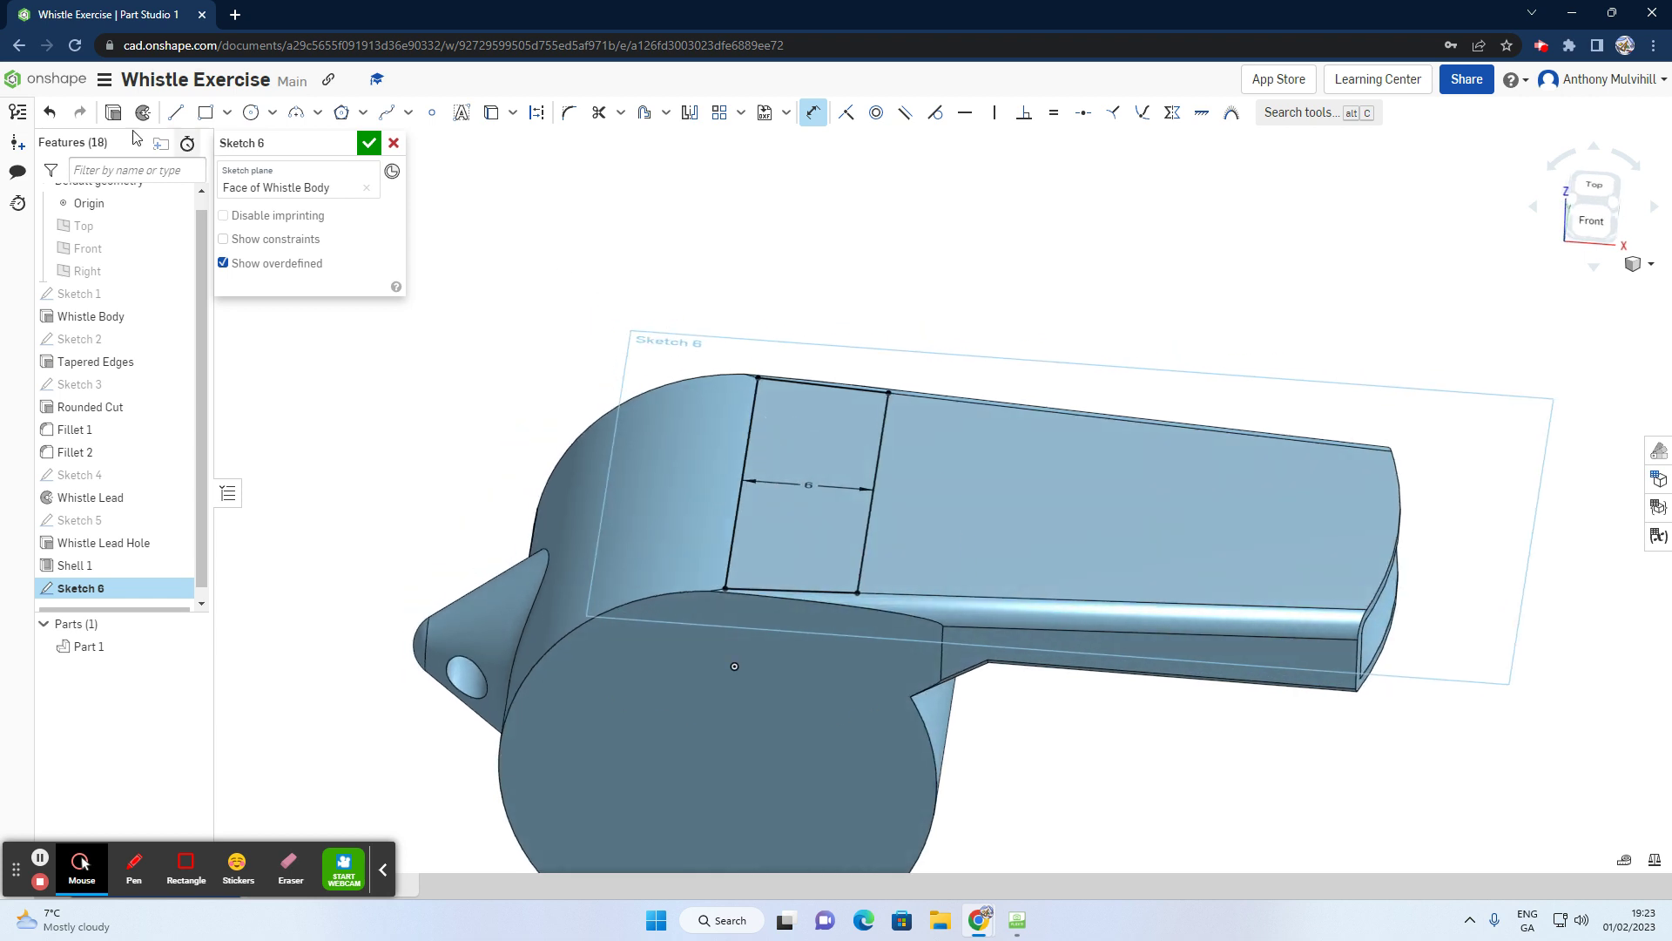
pyautogui.click(112, 111)
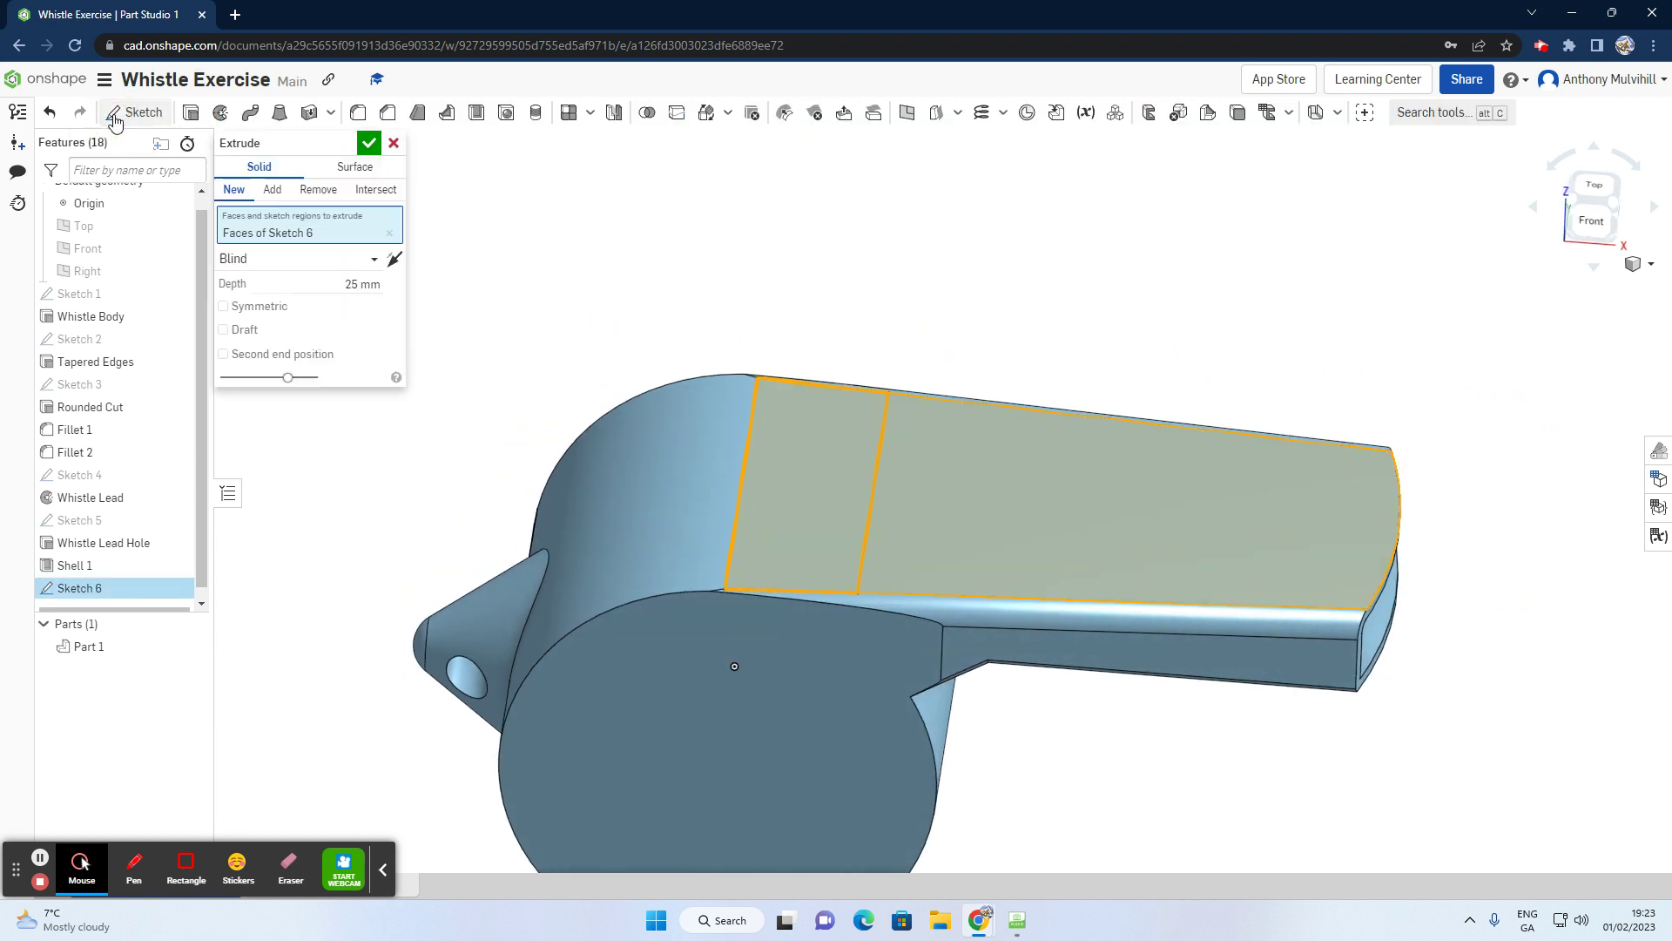
pyautogui.click(318, 189)
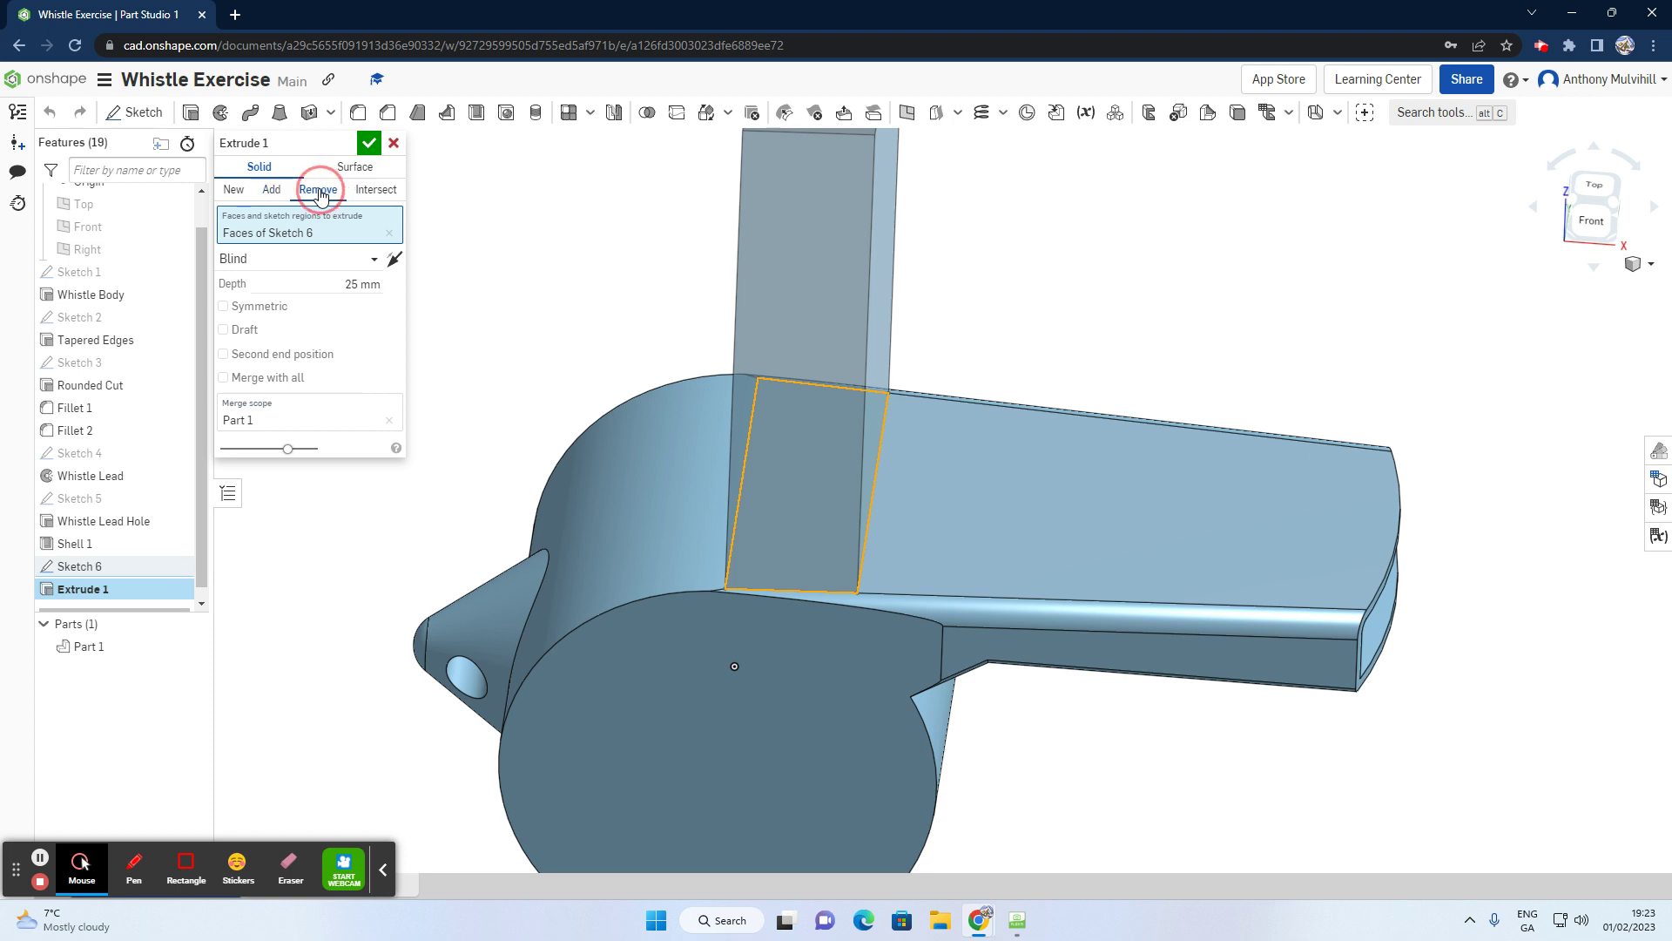
pyautogui.hotkey('shift', '1')
pyautogui.moveTo(906, 712); pyautogui.dragTo(916, 800, button='right')
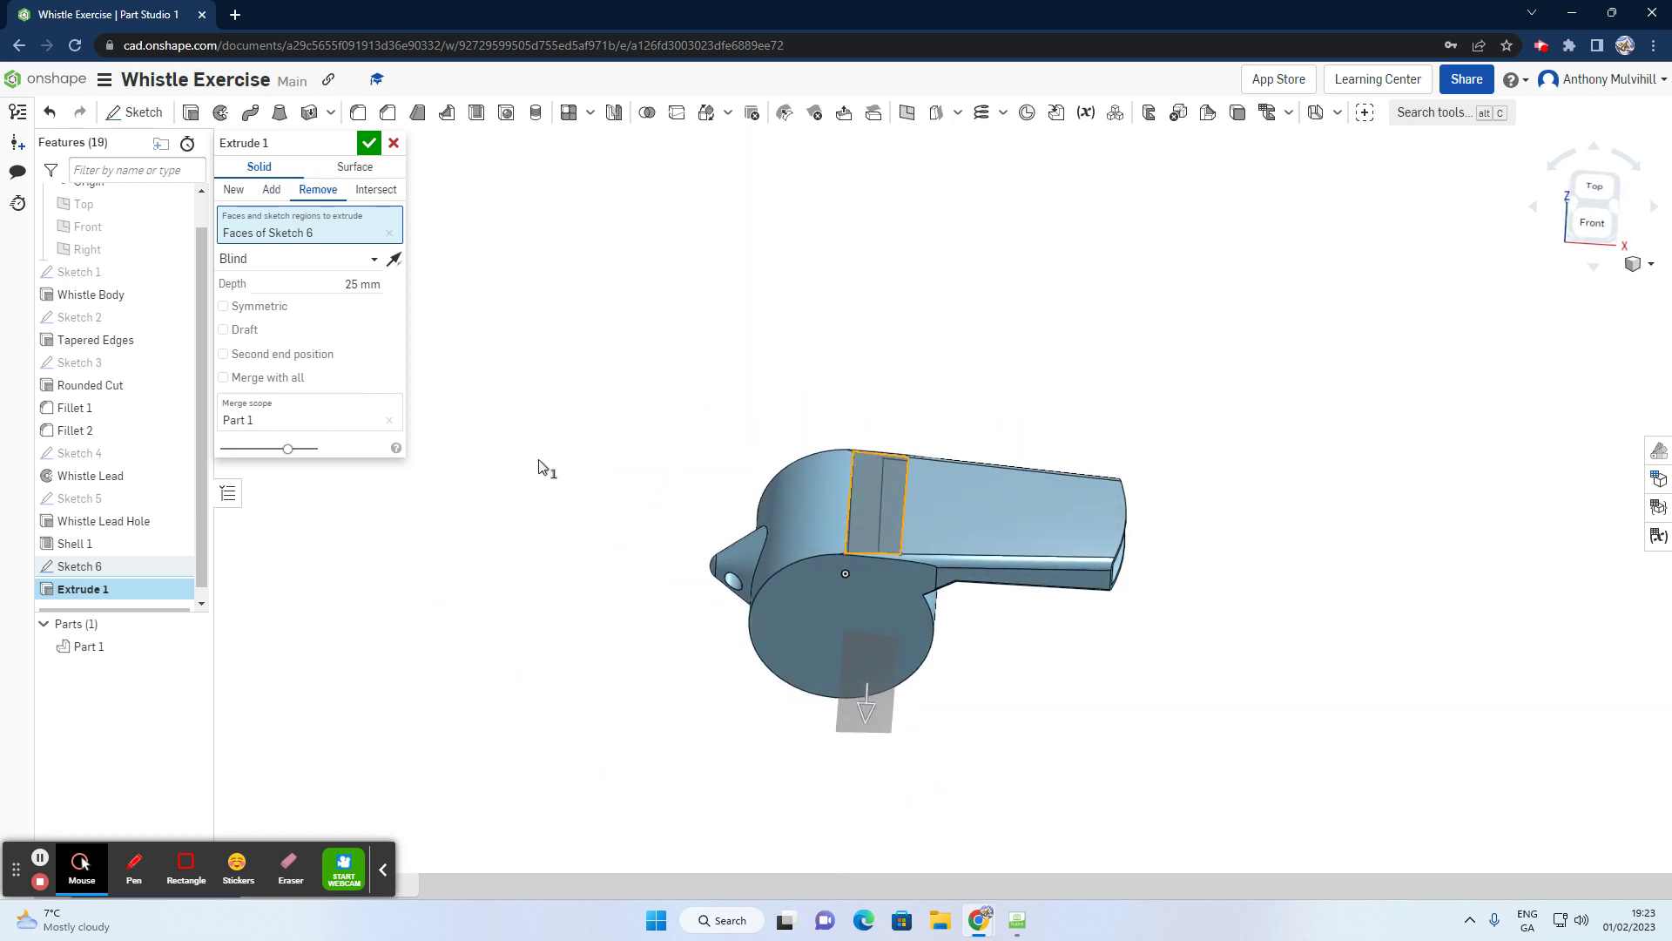
pyautogui.click(360, 285)
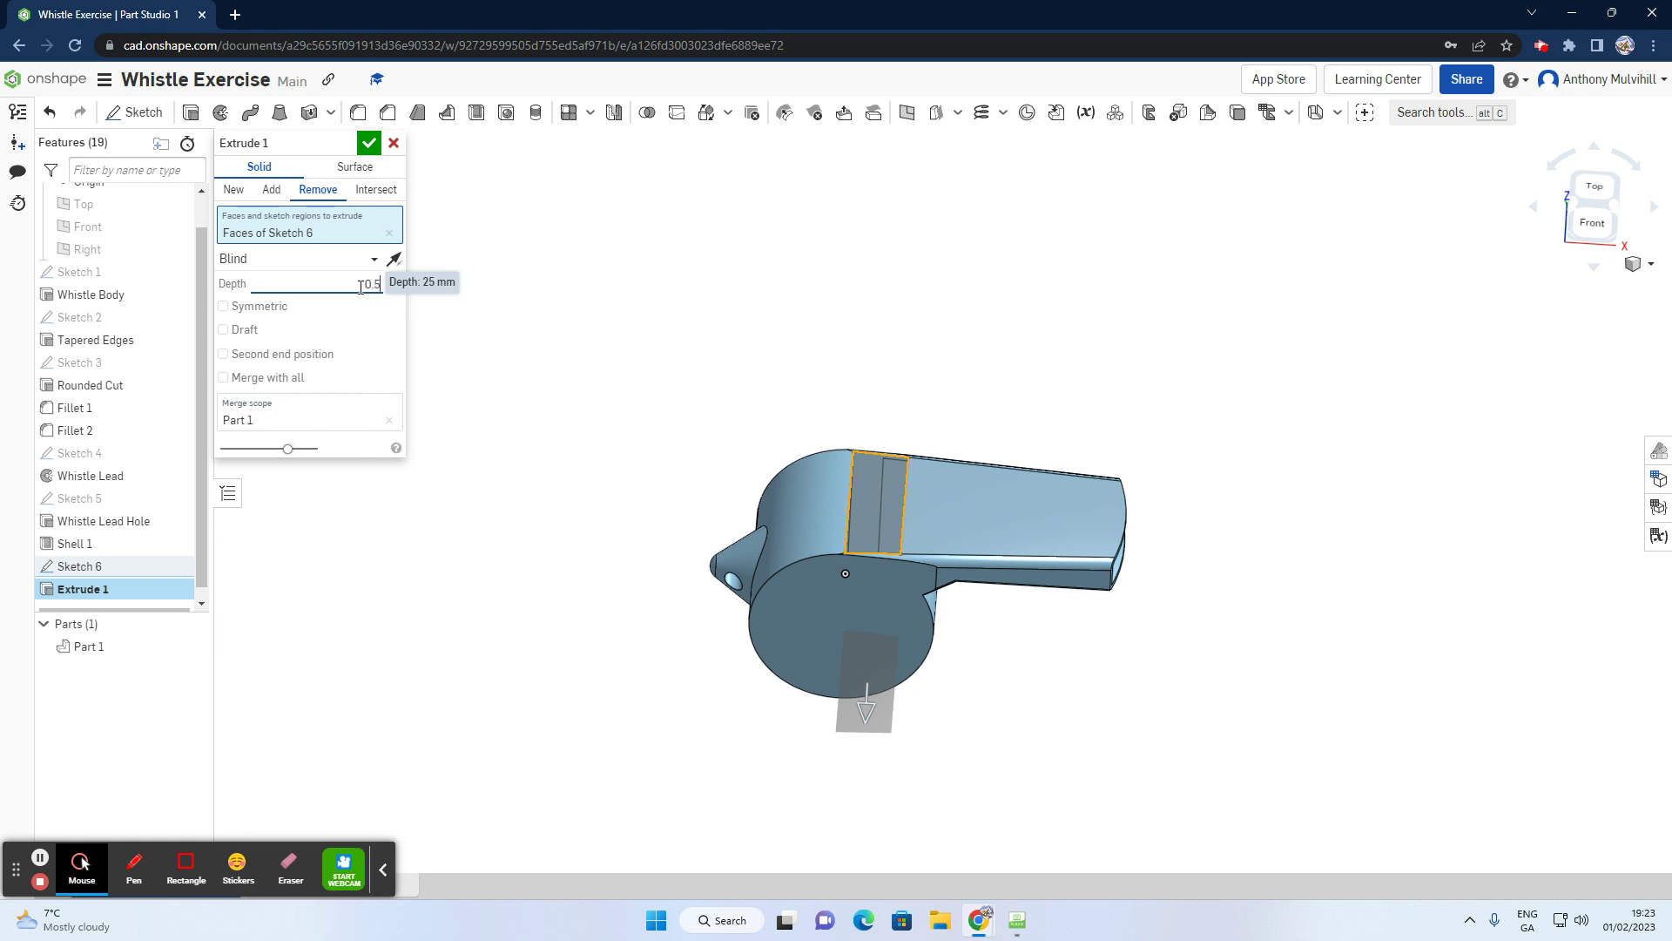
pyautogui.write('0.5')
pyautogui.press('Return')
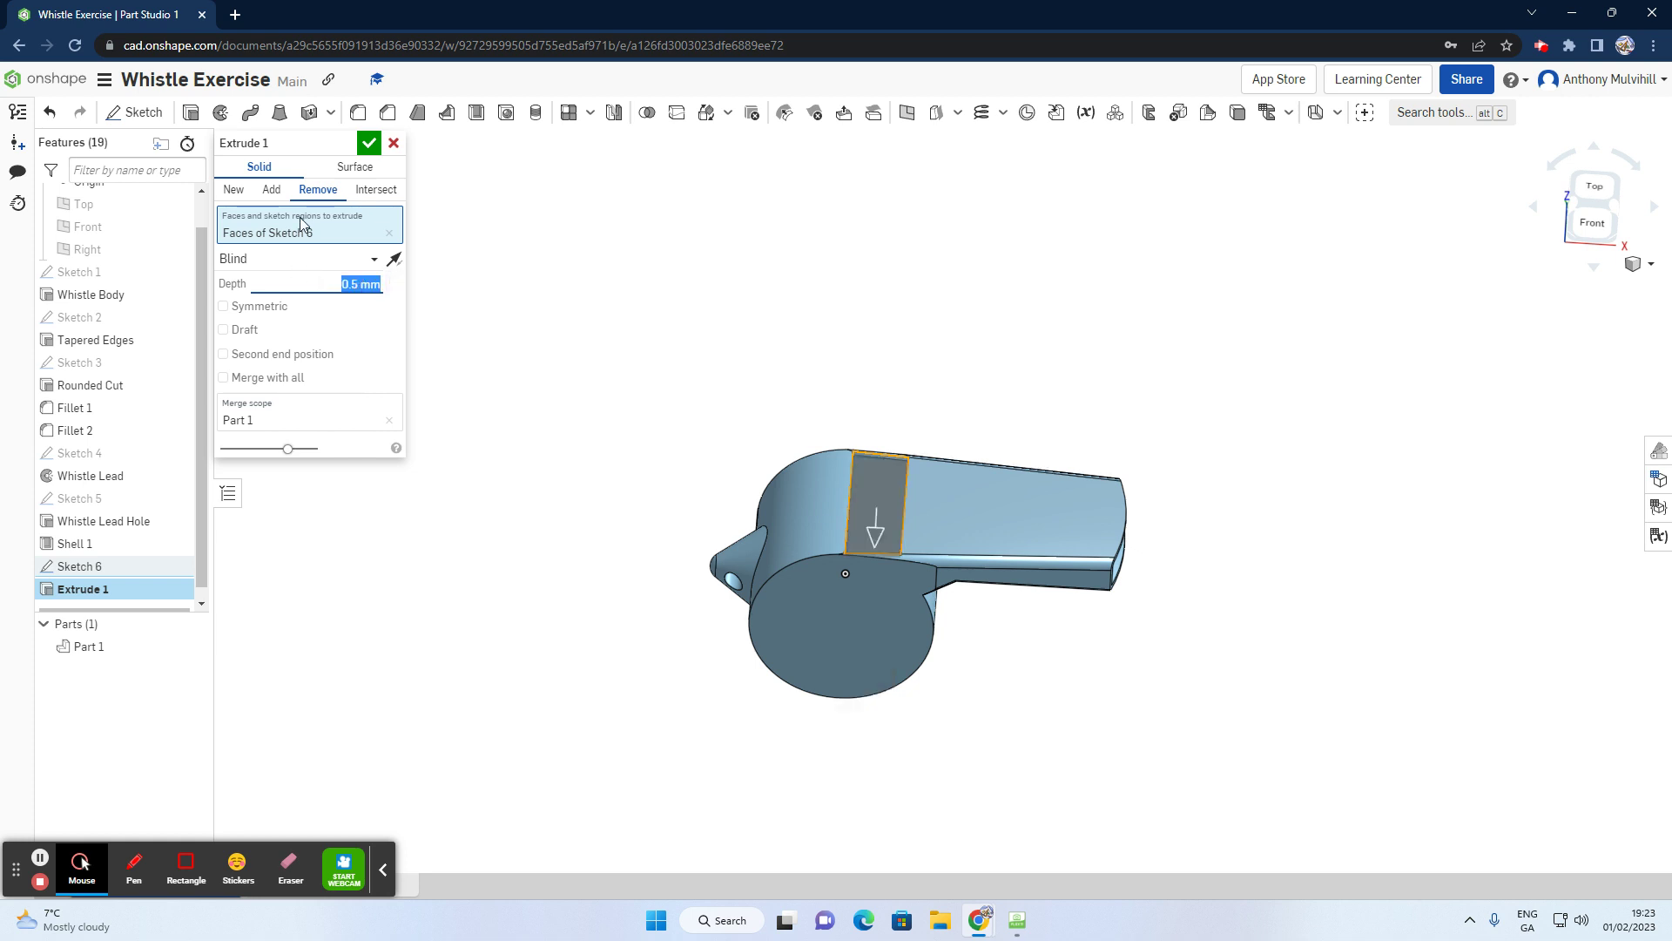
pyautogui.click(370, 144)
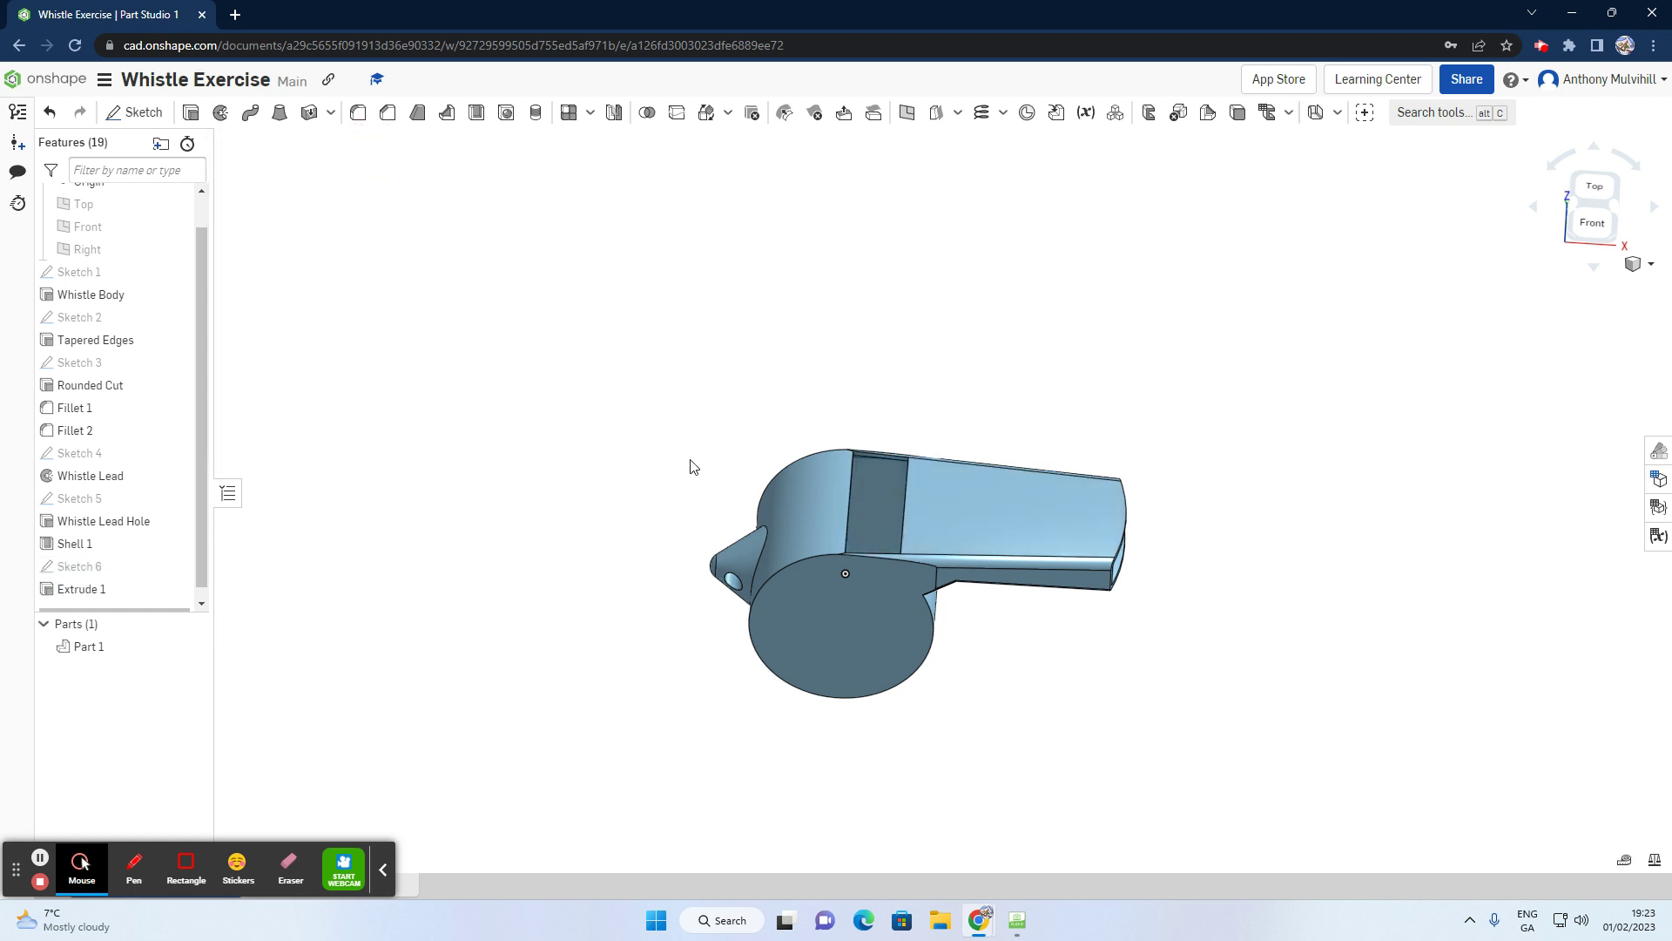
pyautogui.scroll(3, 783, 496)
pyautogui.moveTo(784, 497); pyautogui.dragTo(877, 488, button='right')
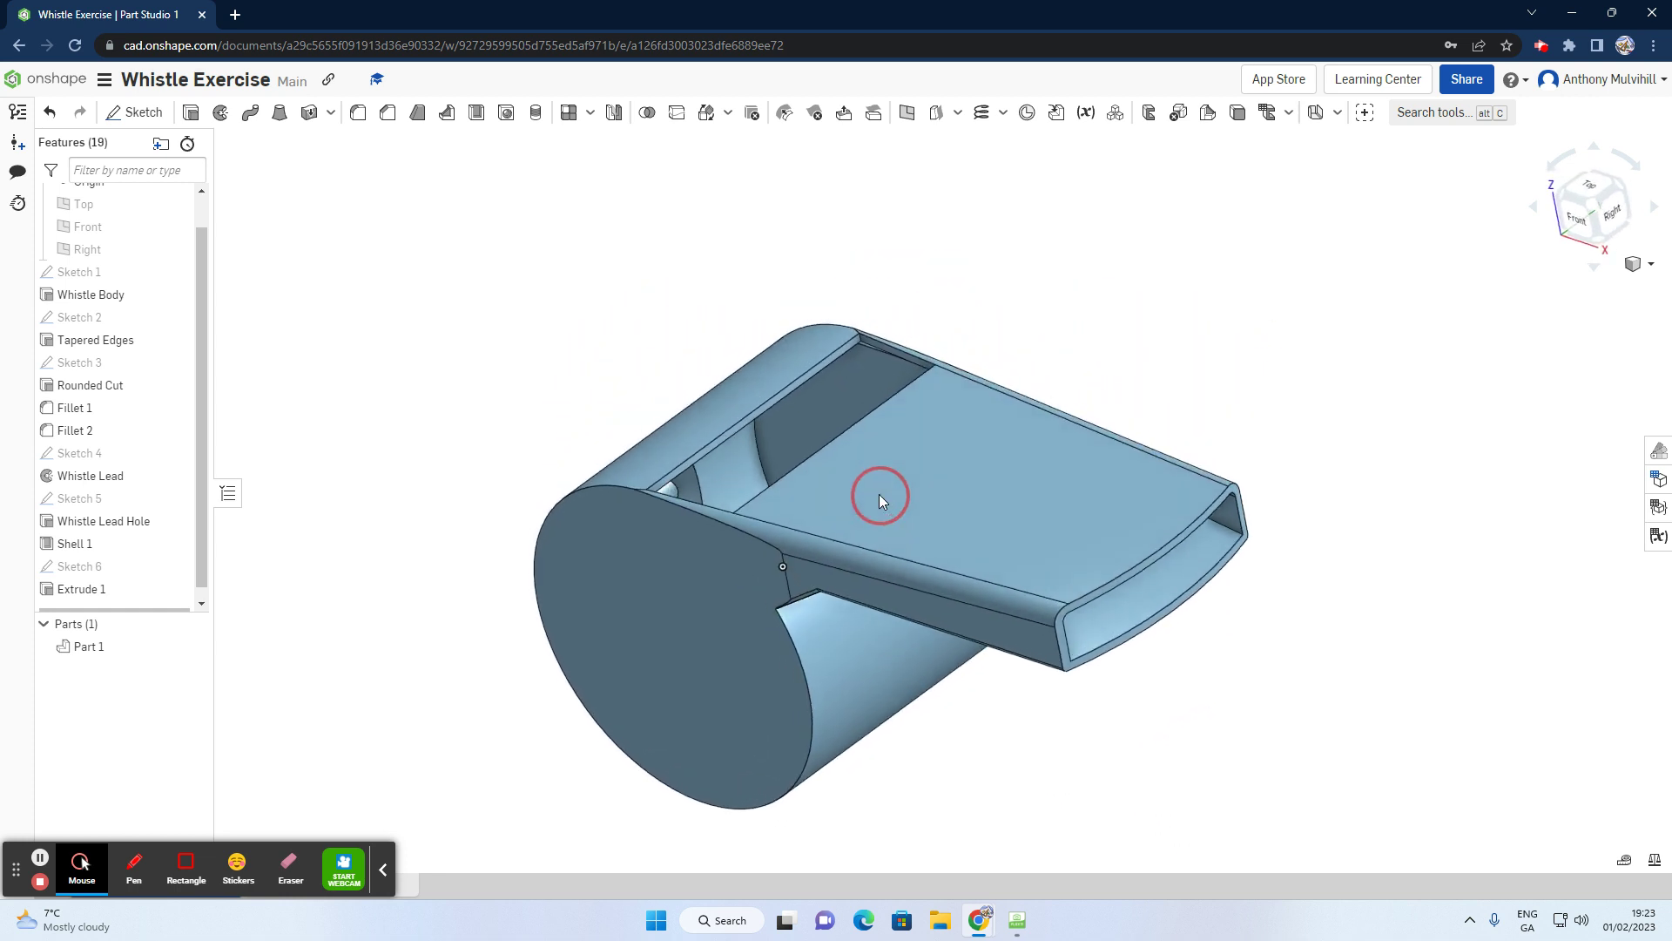
pyautogui.scroll(-3, 897, 523)
pyautogui.moveTo(923, 573); pyautogui.dragTo(971, 576, button='right')
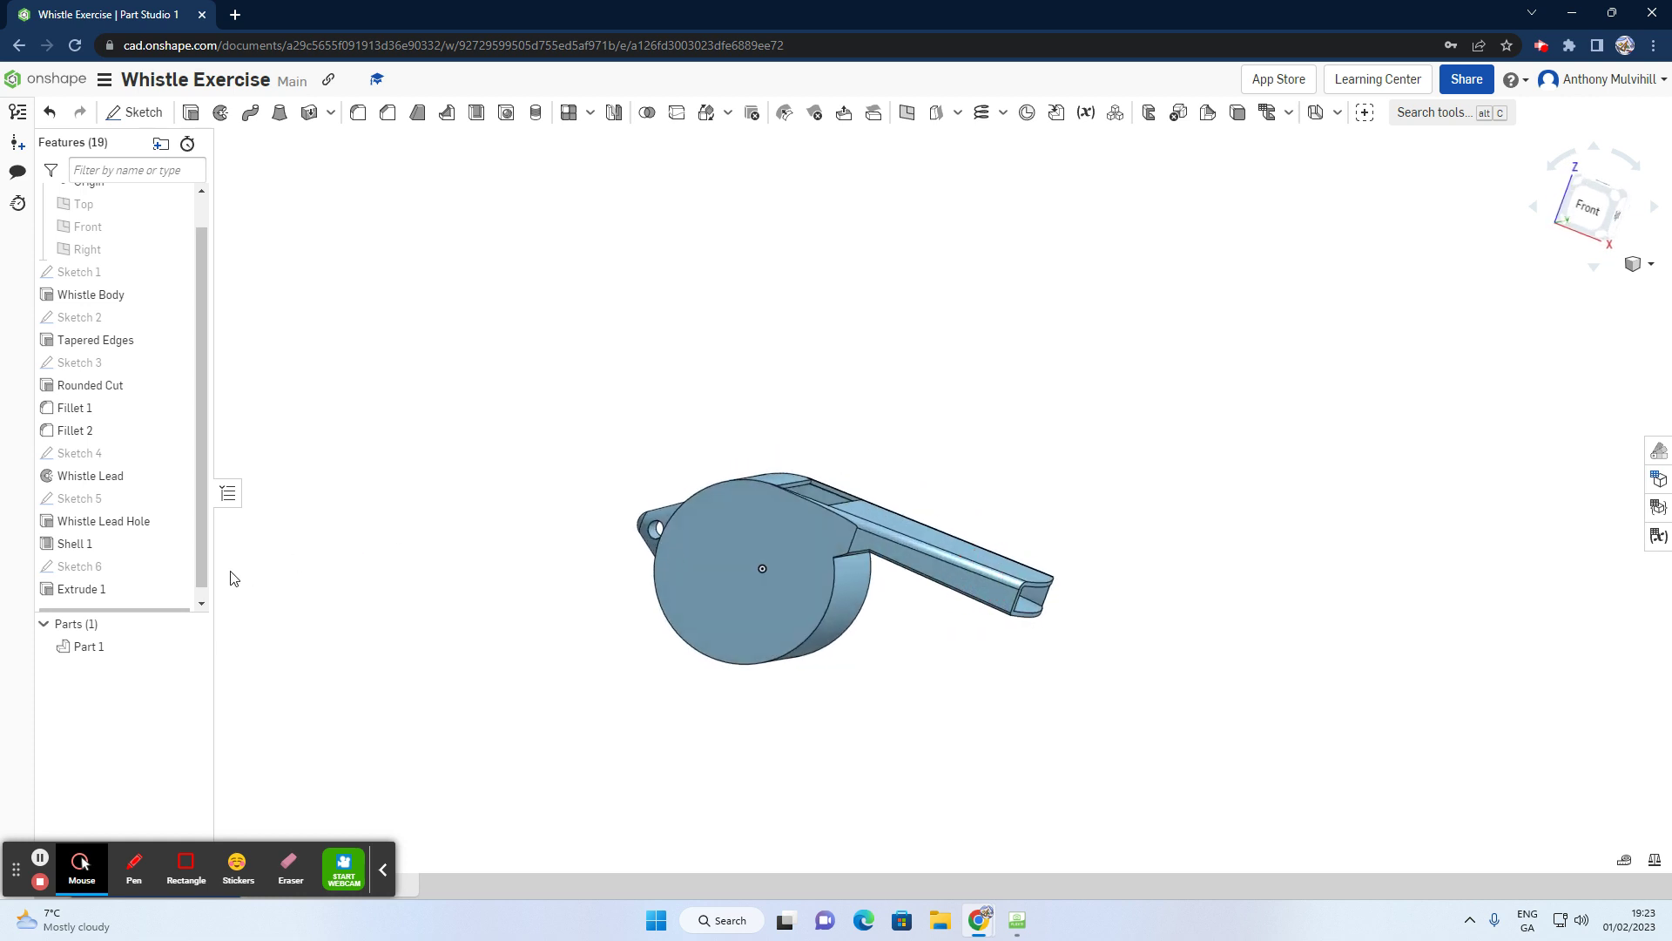
# Step: Rename the last extrude feature, which cuts the opening in the mouthpiece, as Whistle Sound Hole
pyautogui.click(91, 591)
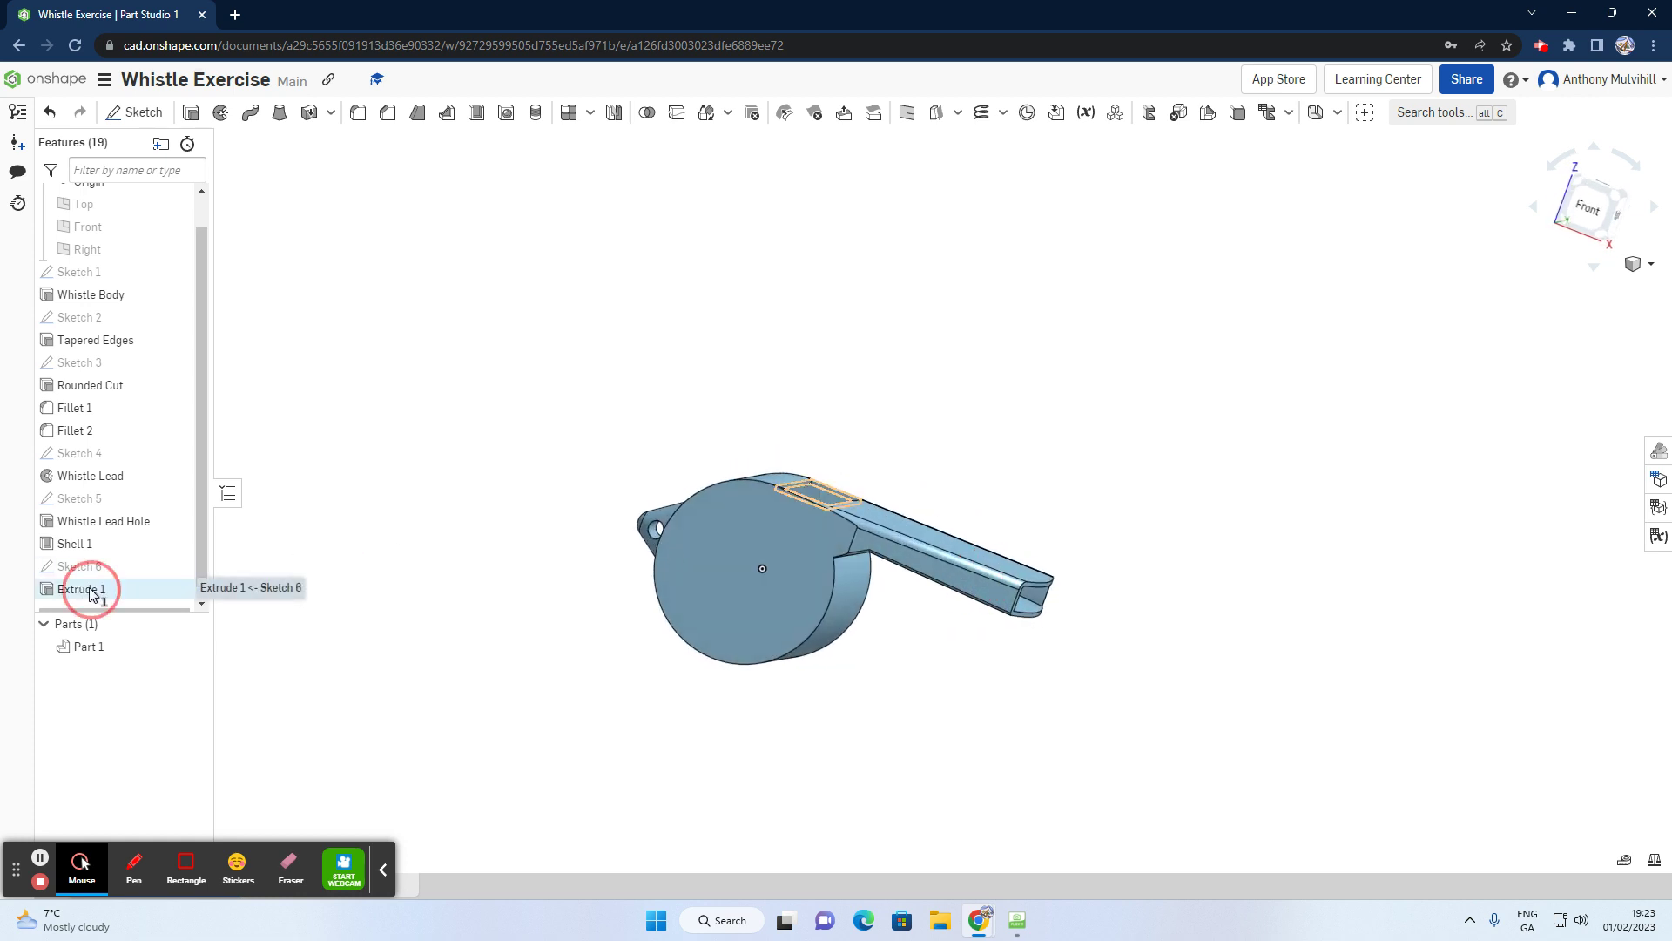
pyautogui.rightClick(97, 596)
pyautogui.click(128, 608)
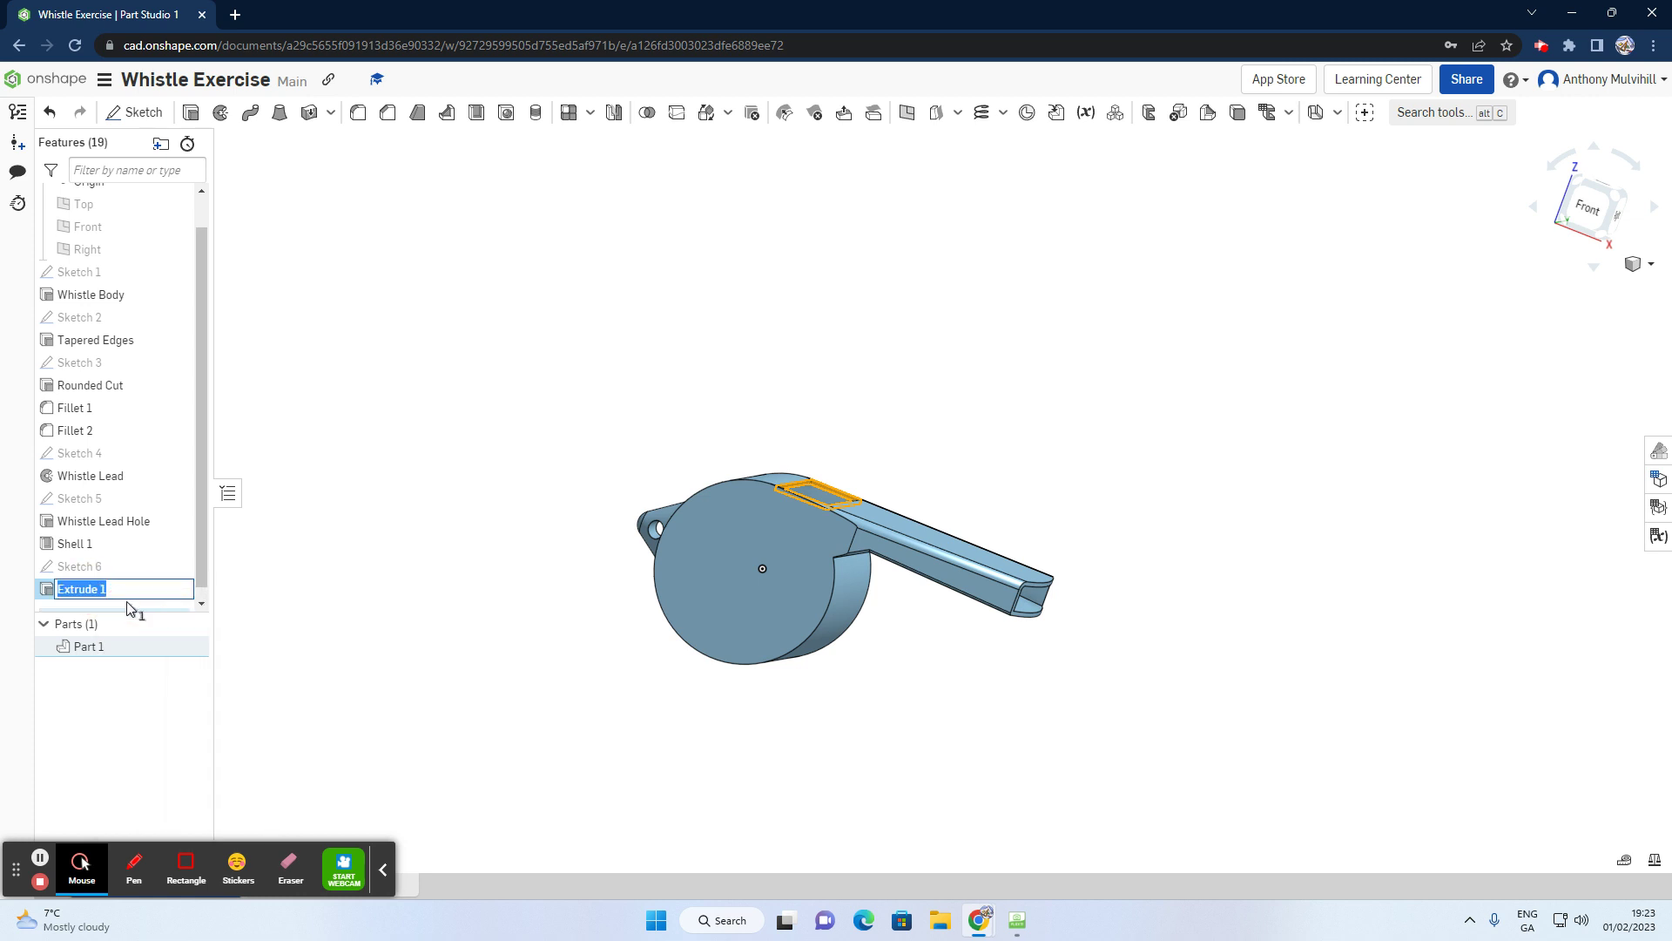
pyautogui.write('Whistle Sound Hole')
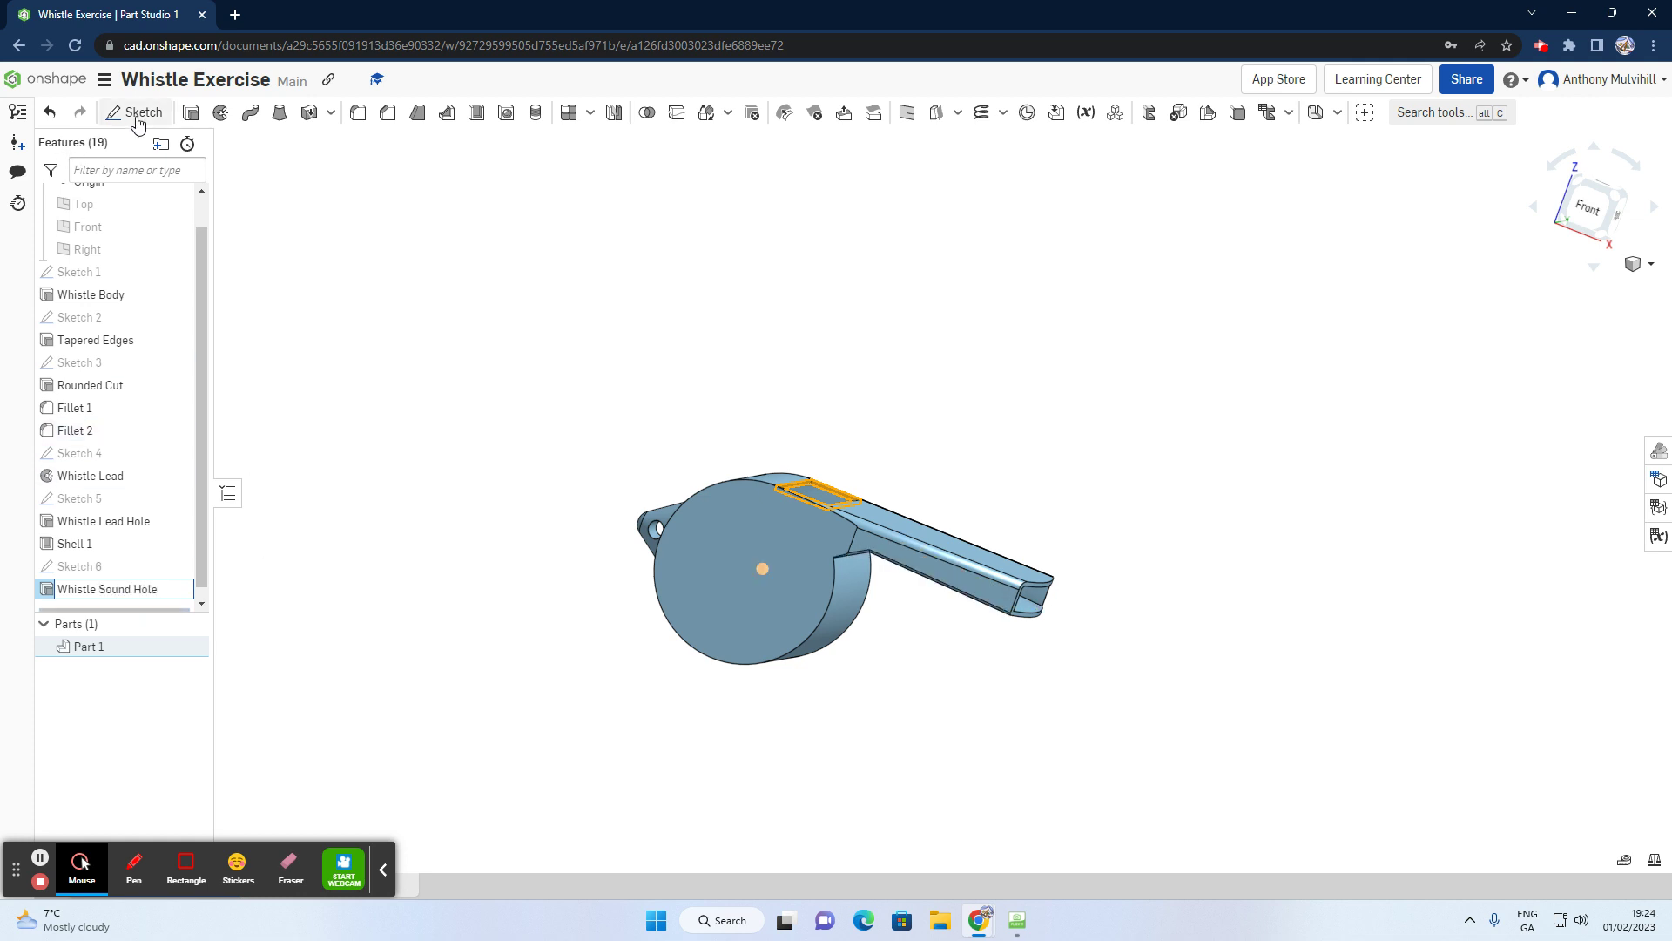
pyautogui.click(329, 361)
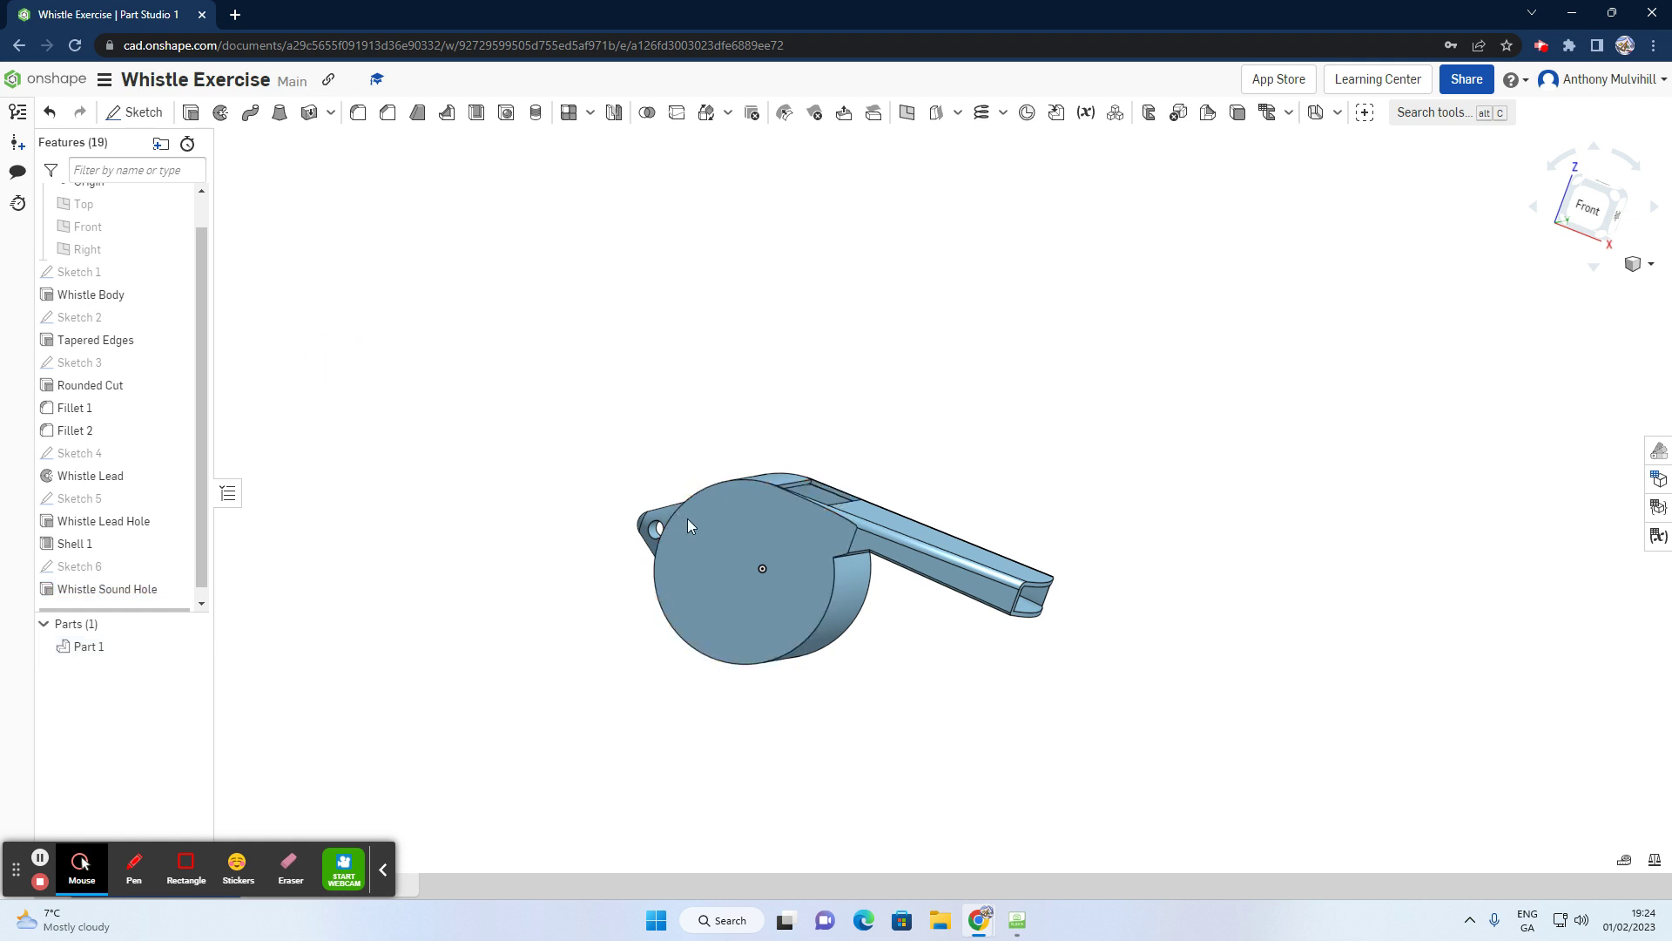
# Step: Set the appearance of the whole whistle part to the light blue-grey palette colour B6C2CC
pyautogui.moveTo(688, 520); pyautogui.dragTo(653, 547, button='right')
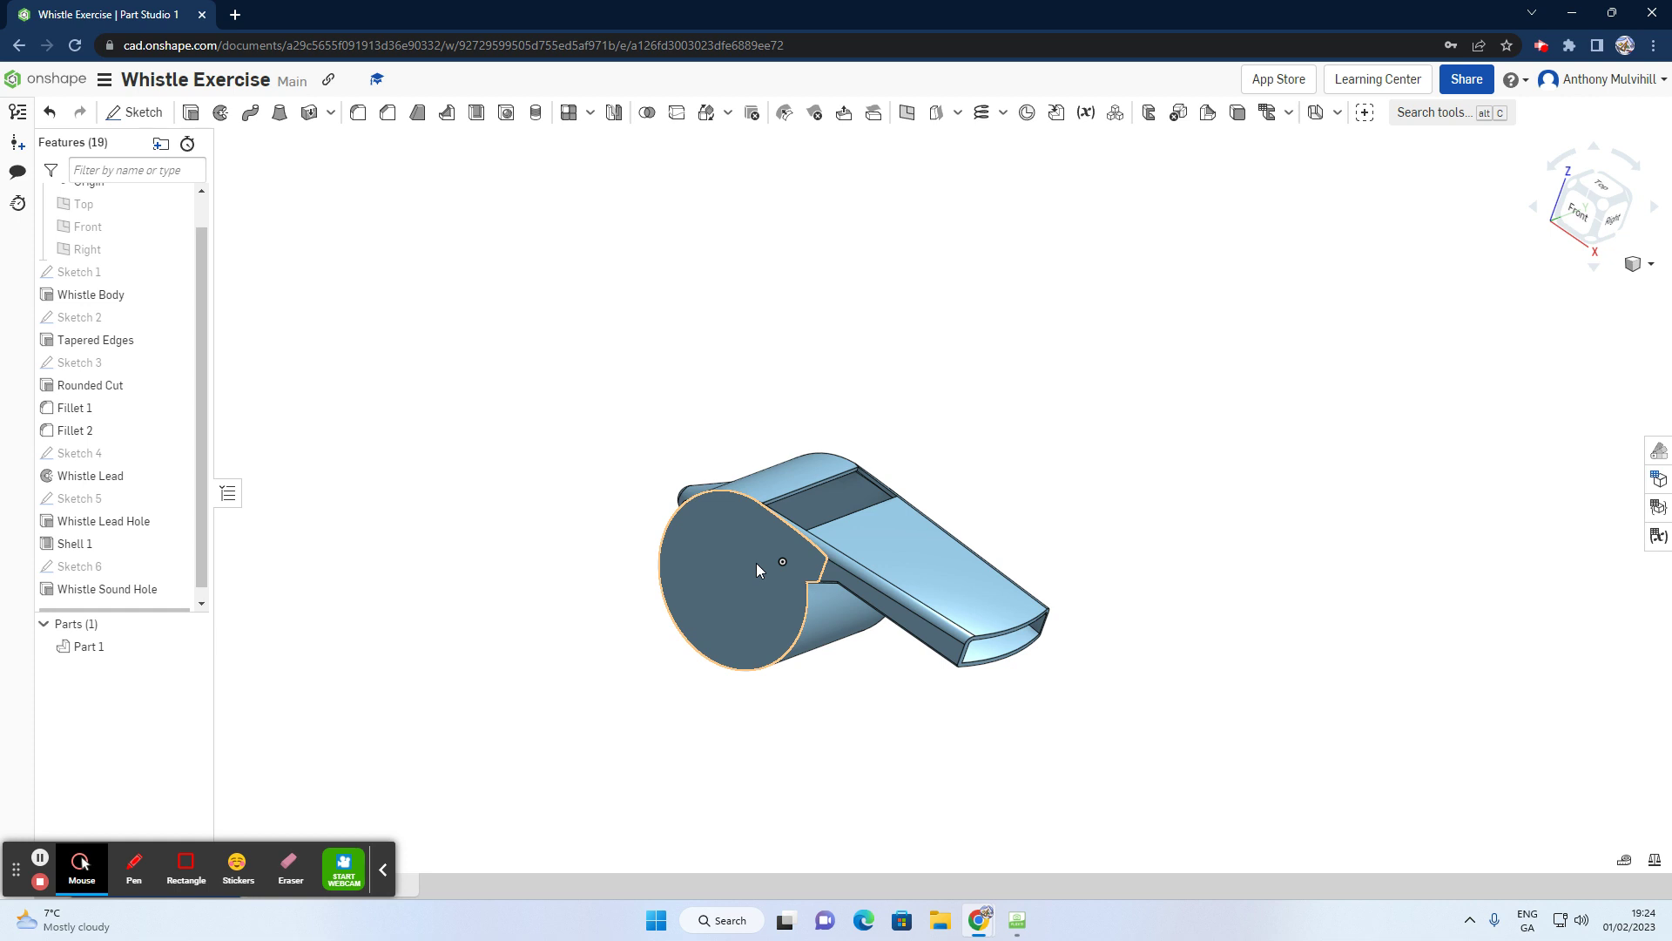
pyautogui.moveTo(545, 348); pyautogui.dragTo(1007, 642)
pyautogui.click(614, 418)
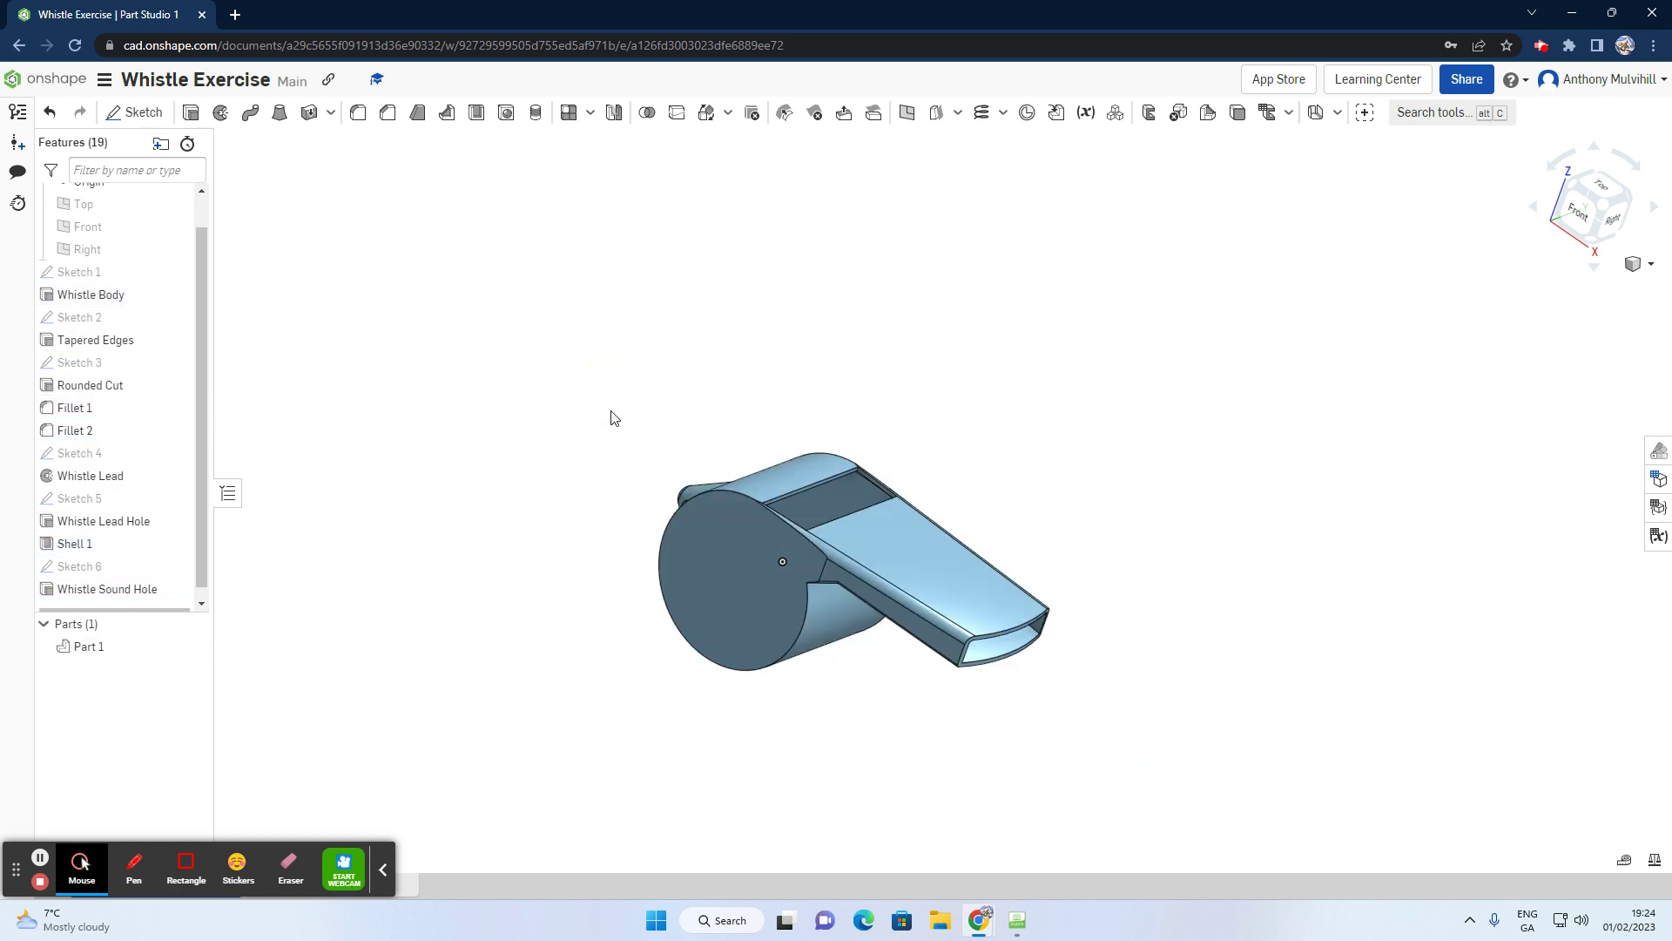
pyautogui.moveTo(588, 377); pyautogui.dragTo(1142, 744)
pyautogui.rightClick(750, 581)
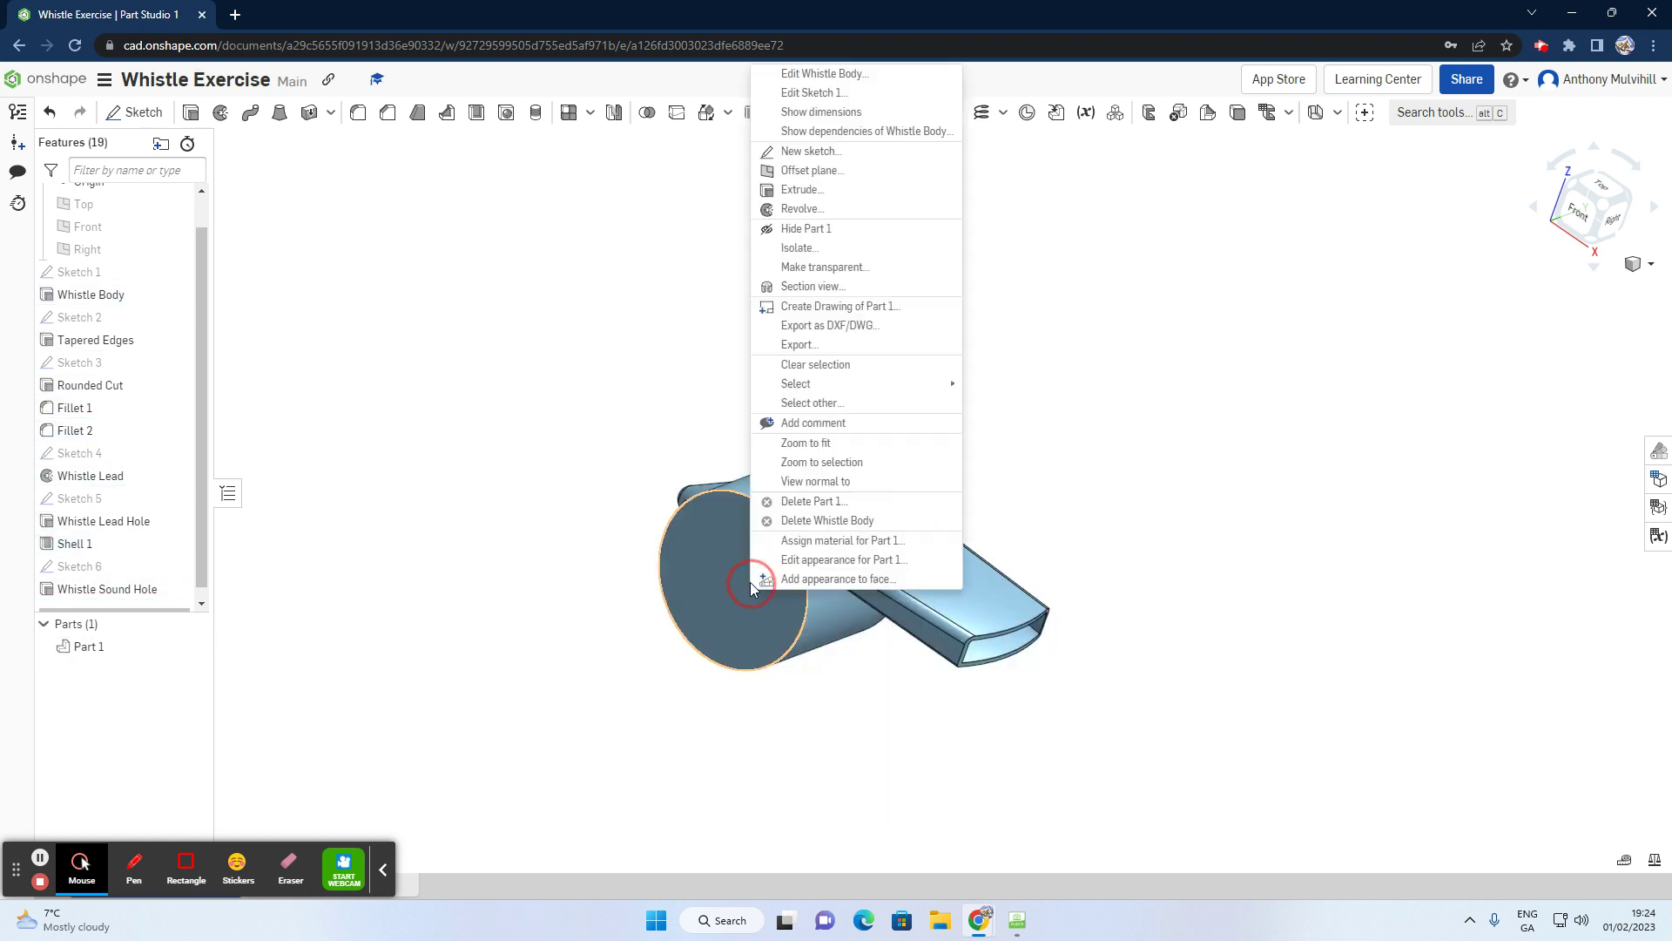
pyautogui.click(844, 559)
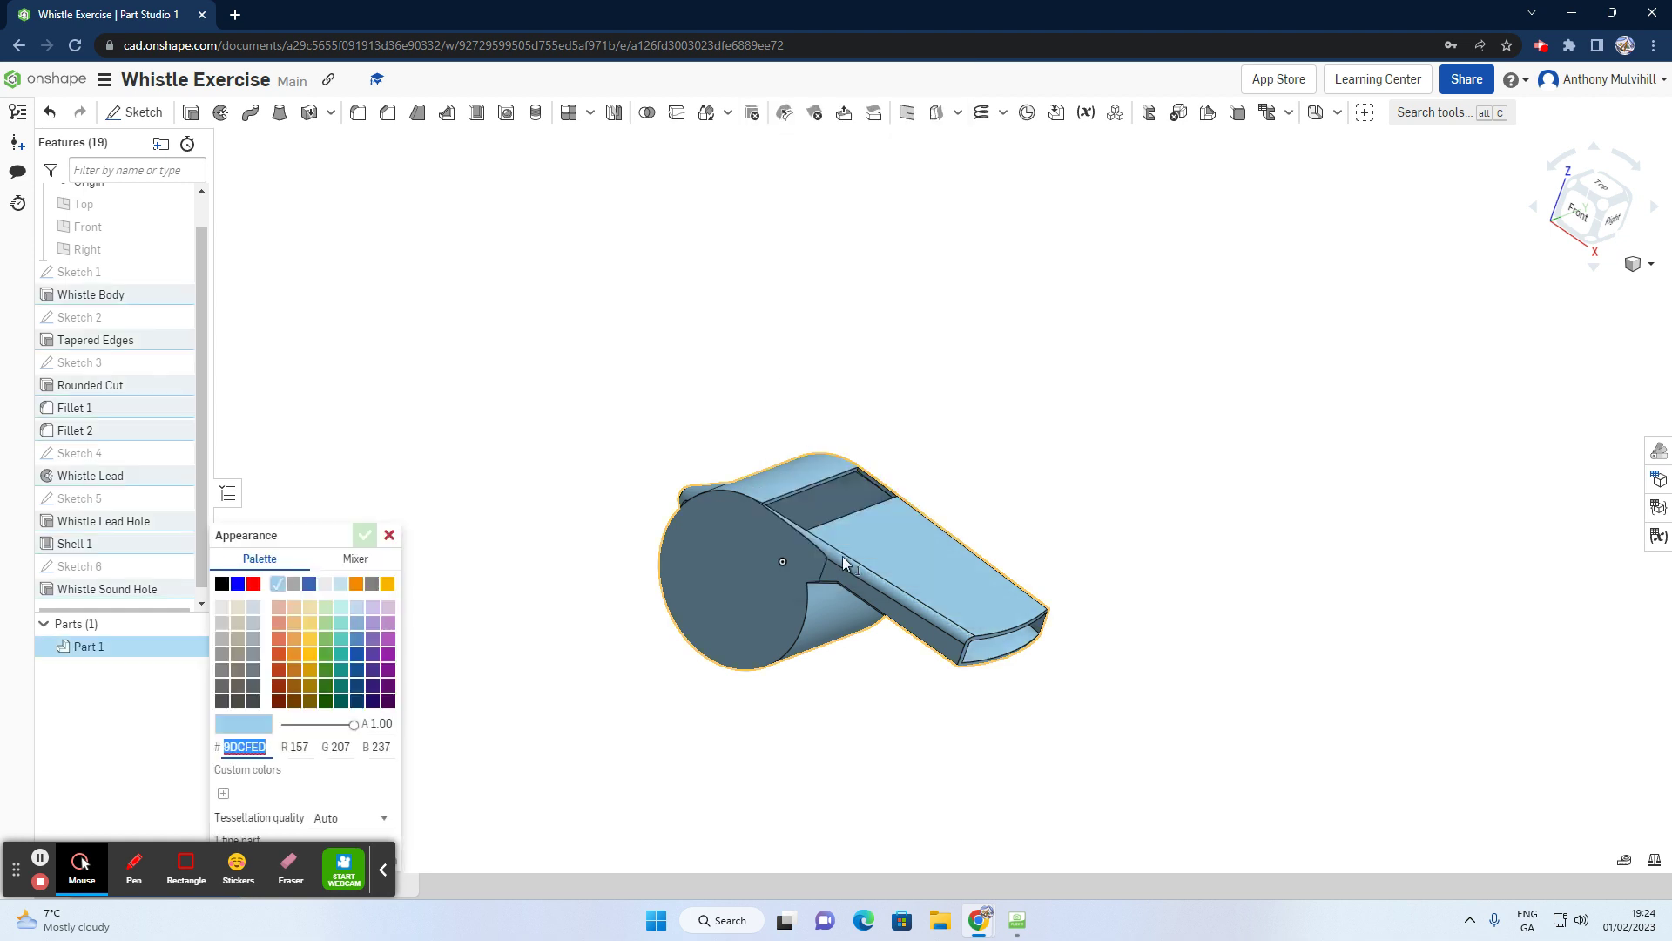
pyautogui.click(255, 624)
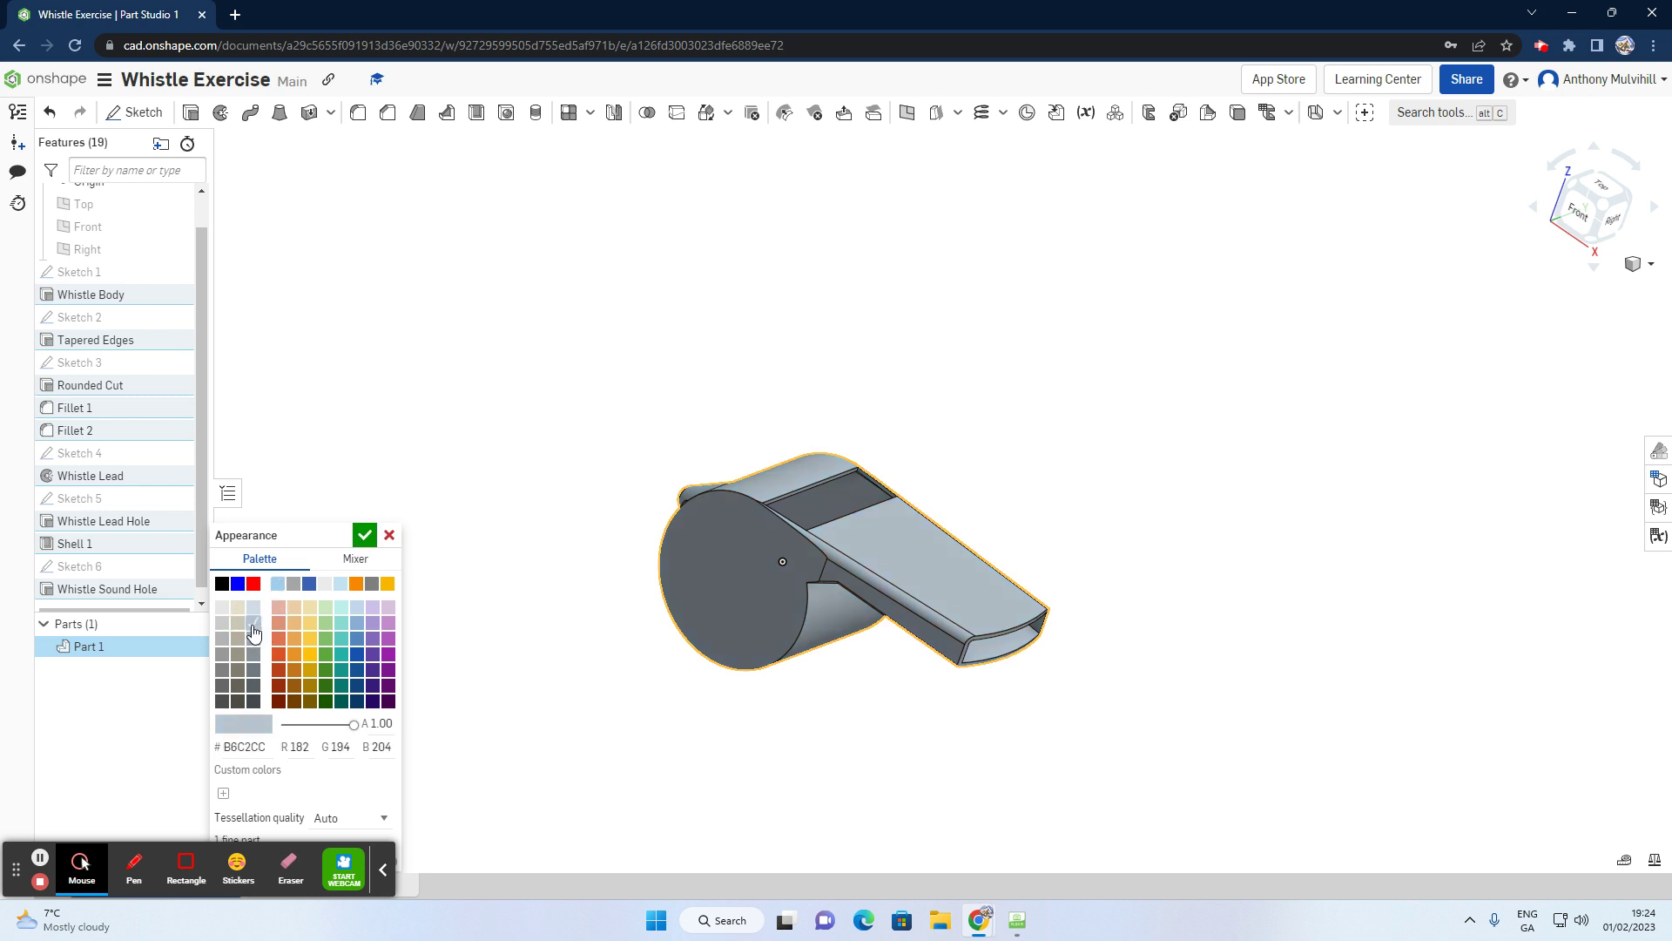
pyautogui.click(364, 535)
# Step: Try black (000000) as the appearance colour of the whole whistle part
pyautogui.moveTo(638, 534)
pyautogui.mouseDown(button='right')
pyautogui.moveTo(562, 399)
pyautogui.moveTo(609, 480)
pyautogui.moveTo(697, 537)
pyautogui.moveTo(599, 533)
pyautogui.moveTo(624, 521)
pyautogui.mouseUp(button='right')
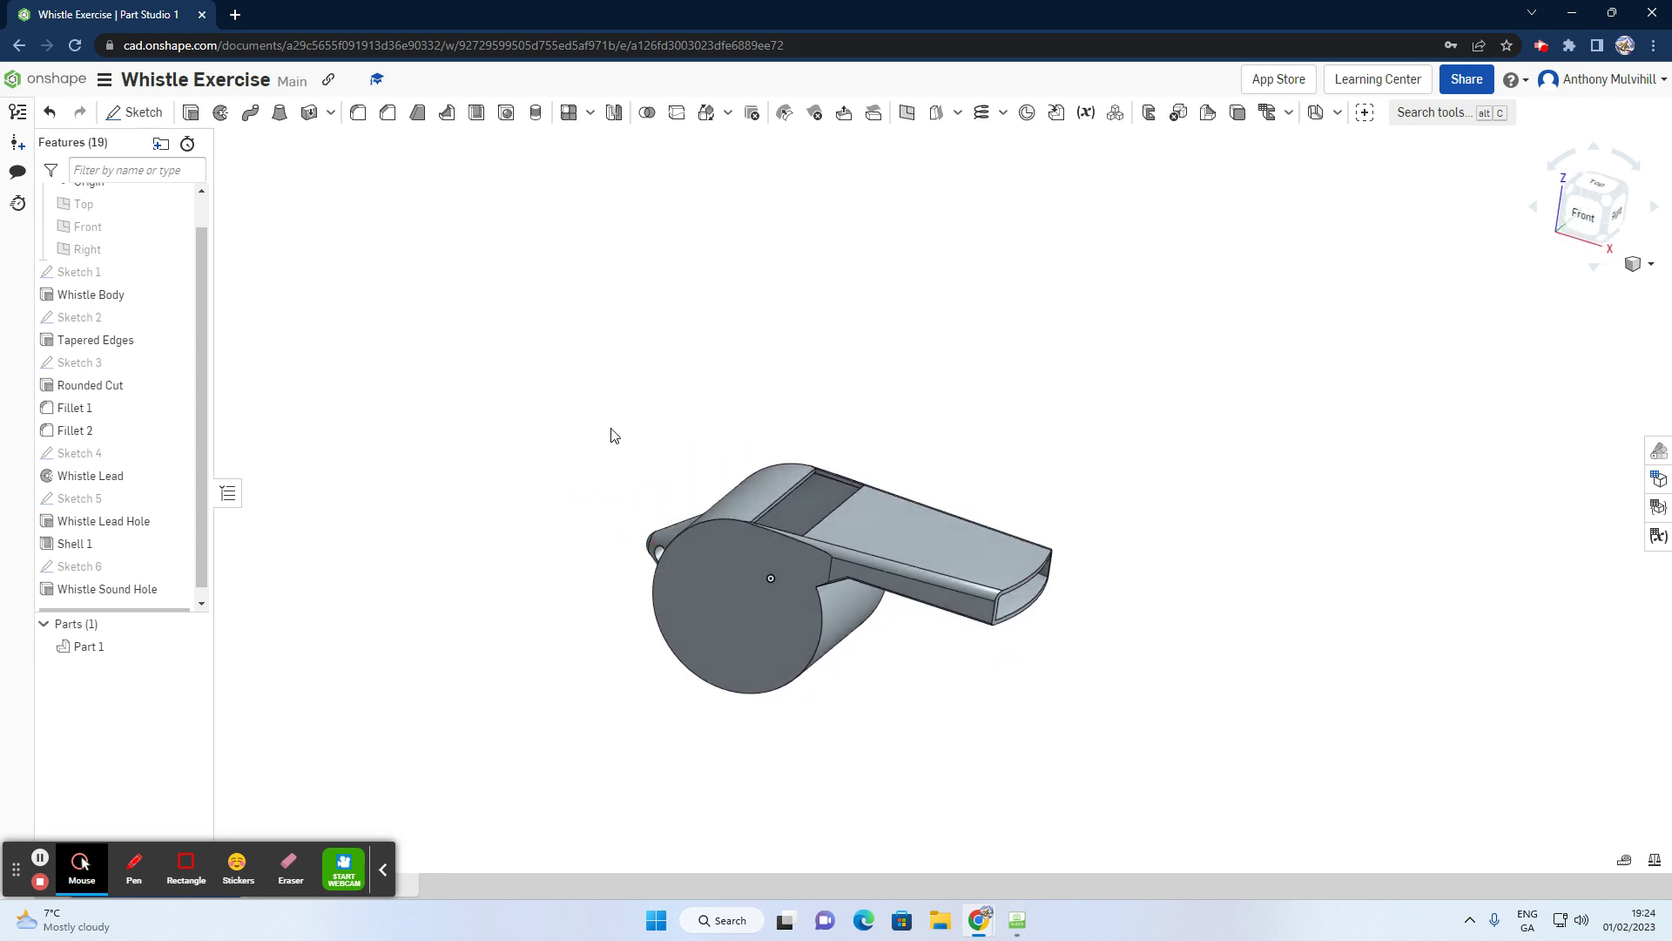
pyautogui.rightClick(744, 567)
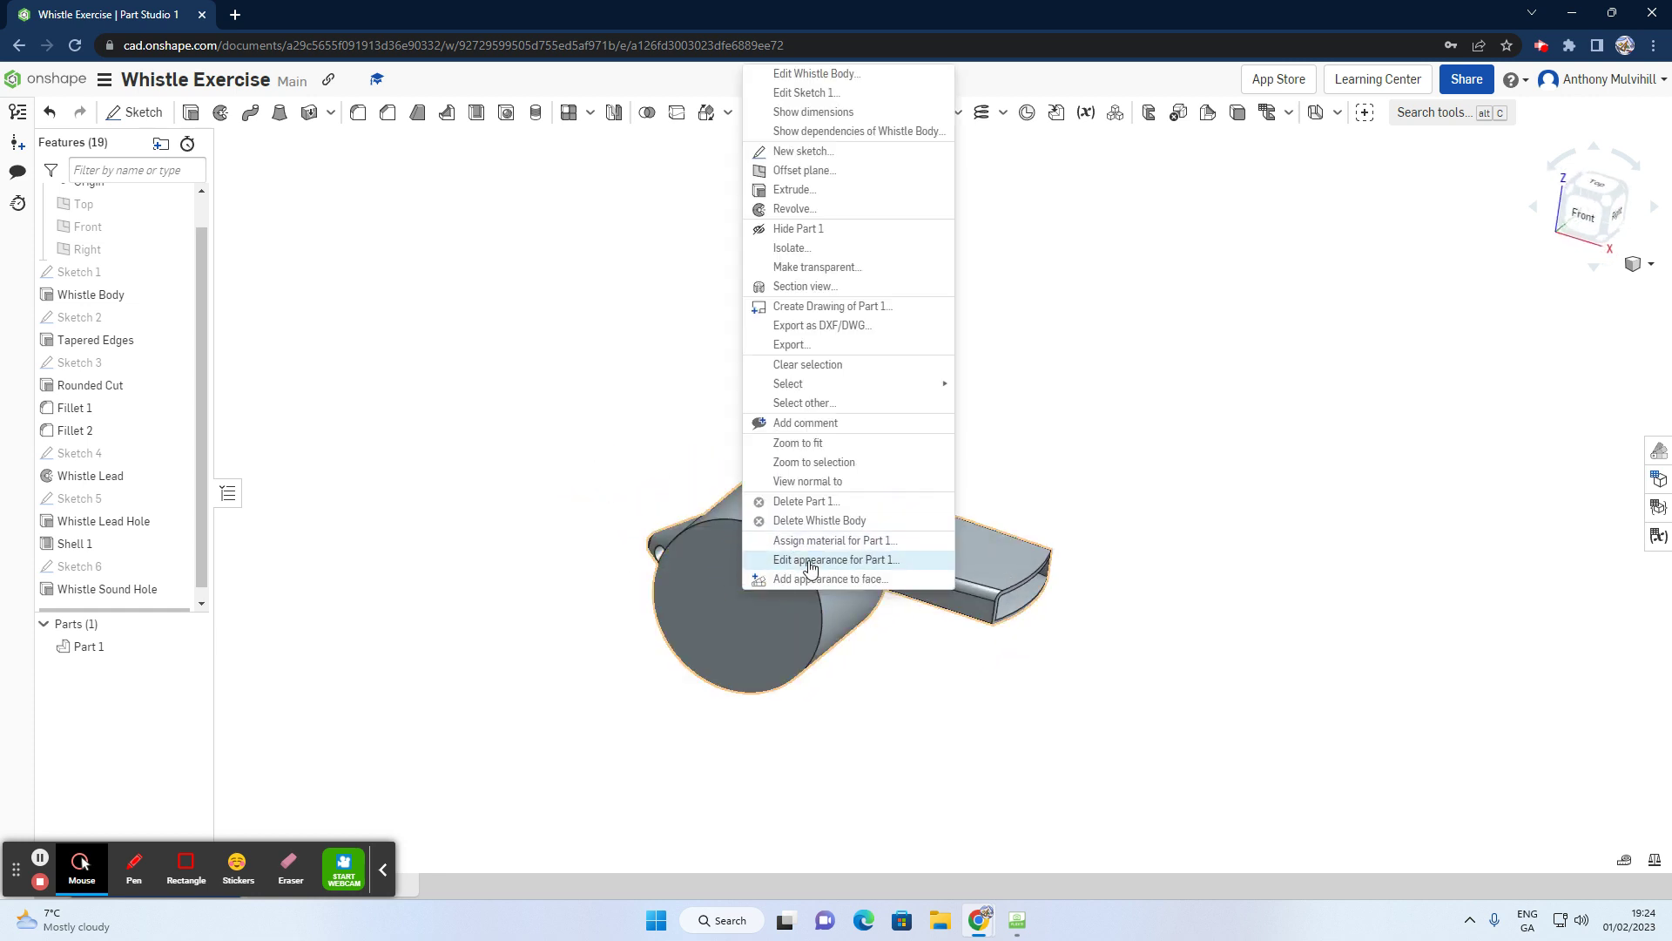
pyautogui.click(804, 560)
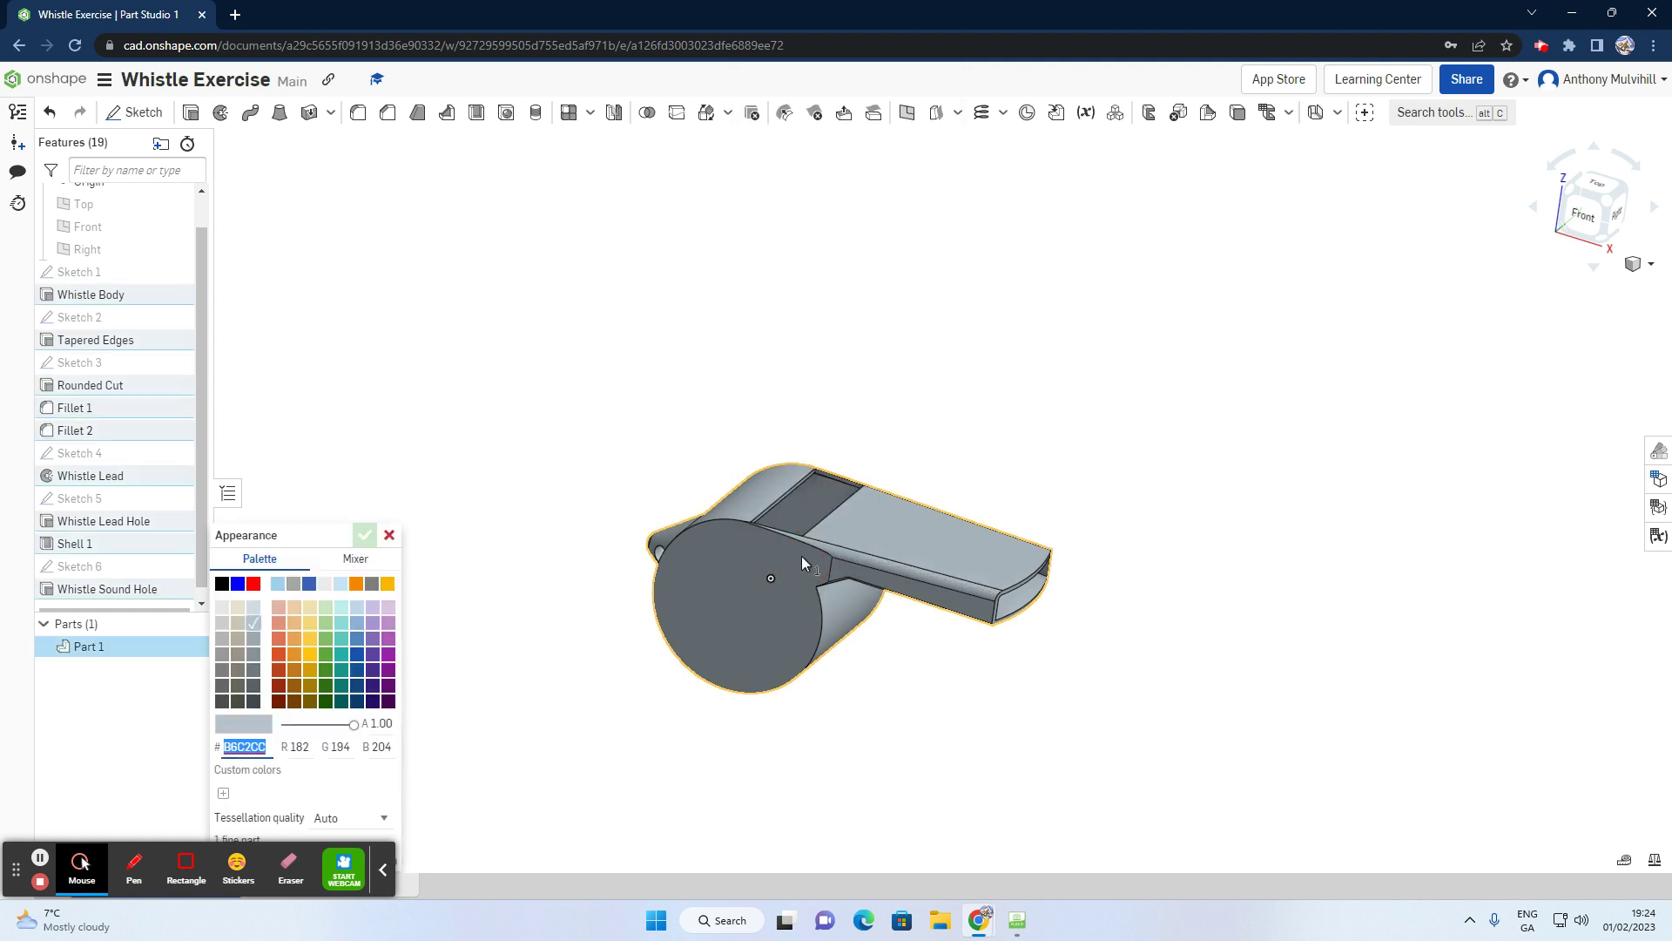
pyautogui.click(223, 585)
pyautogui.moveTo(789, 593); pyautogui.dragTo(835, 554, button='right')
pyautogui.moveTo(807, 598); pyautogui.dragTo(767, 549, button='right')
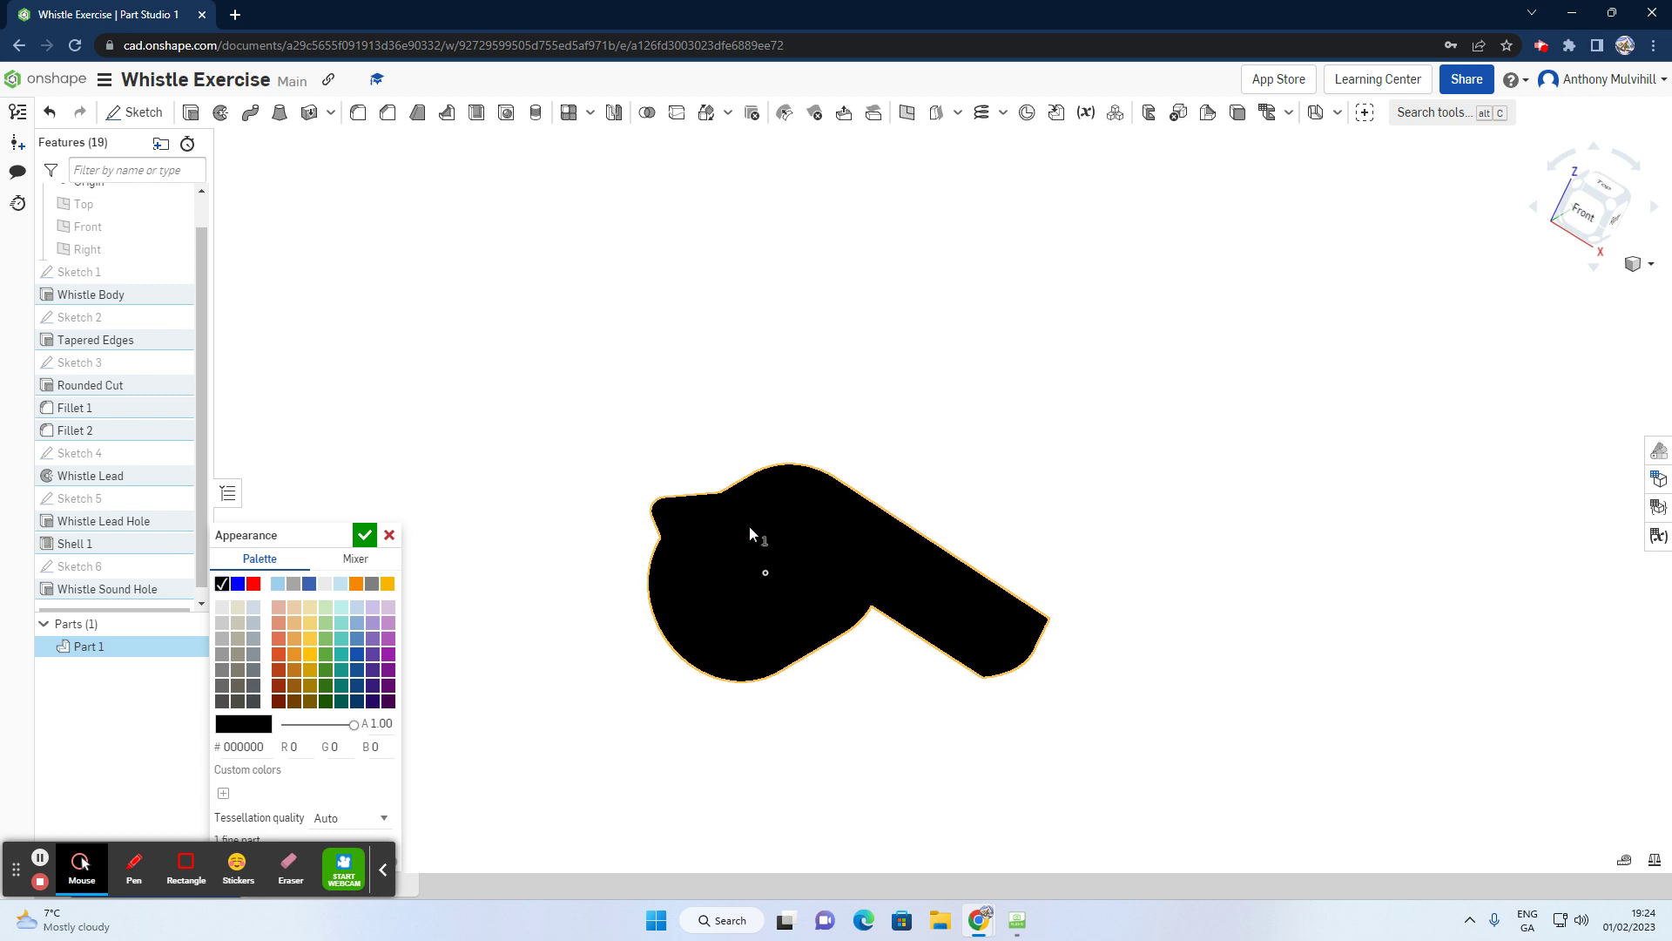
pyautogui.click(254, 622)
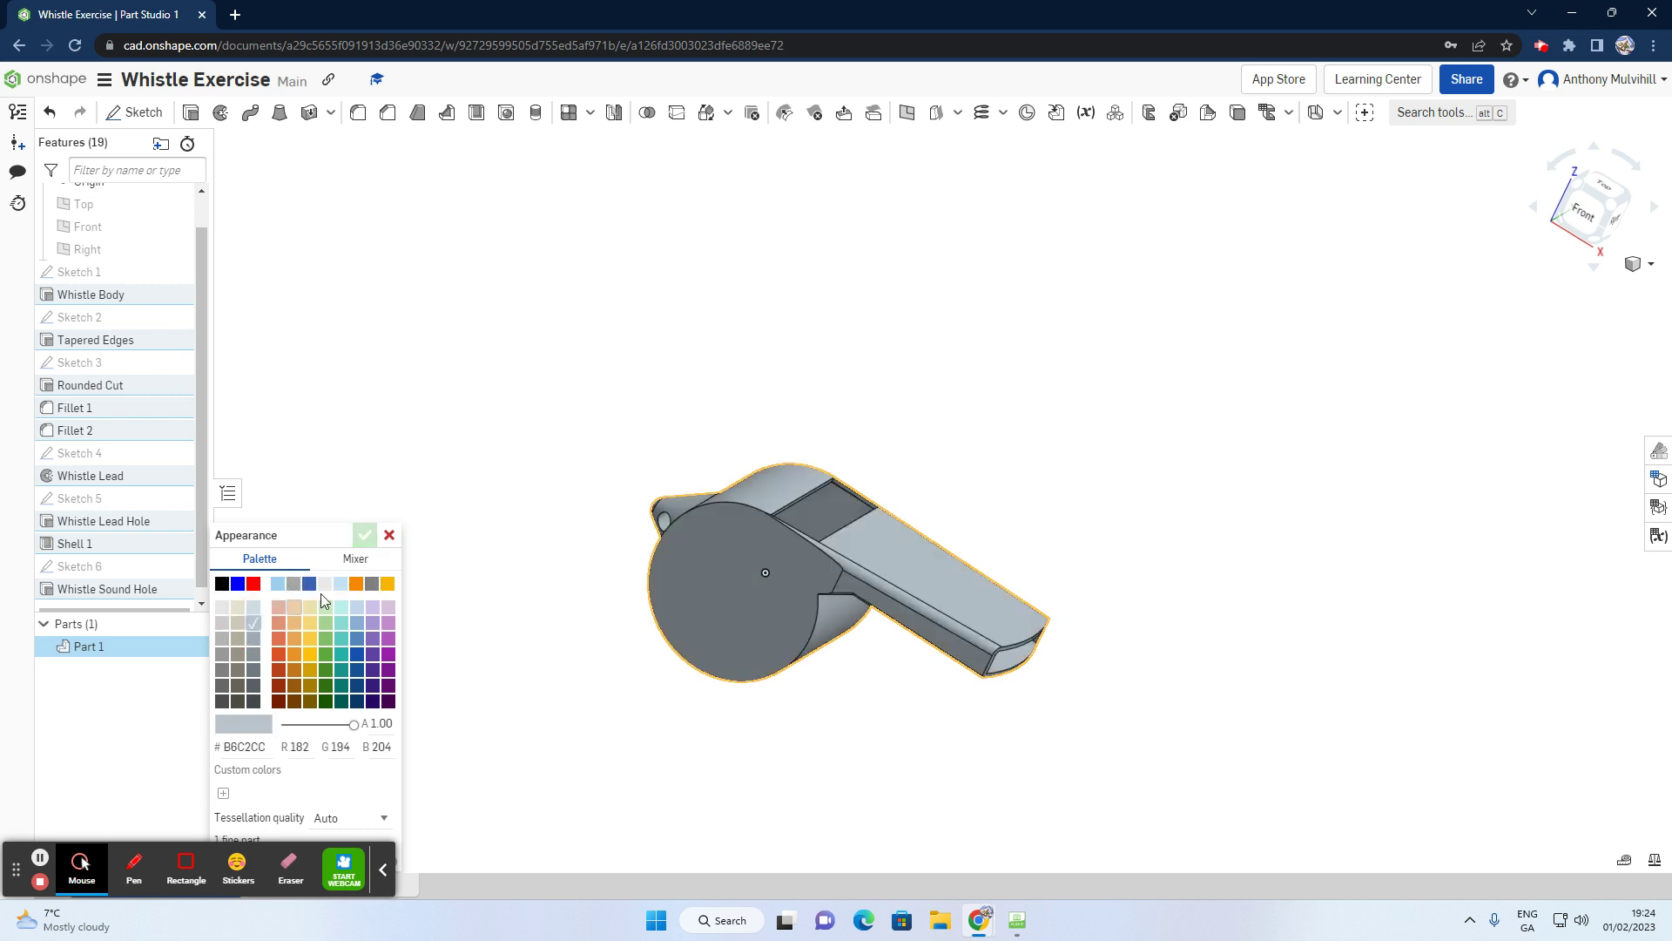
pyautogui.click(389, 536)
# Step: Return to the documents list, reopen the Whistle Exercise document and inspect the finished whistle from the lead side and the front
pyautogui.moveTo(534, 562); pyautogui.dragTo(440, 609, button='right')
pyautogui.press('p')
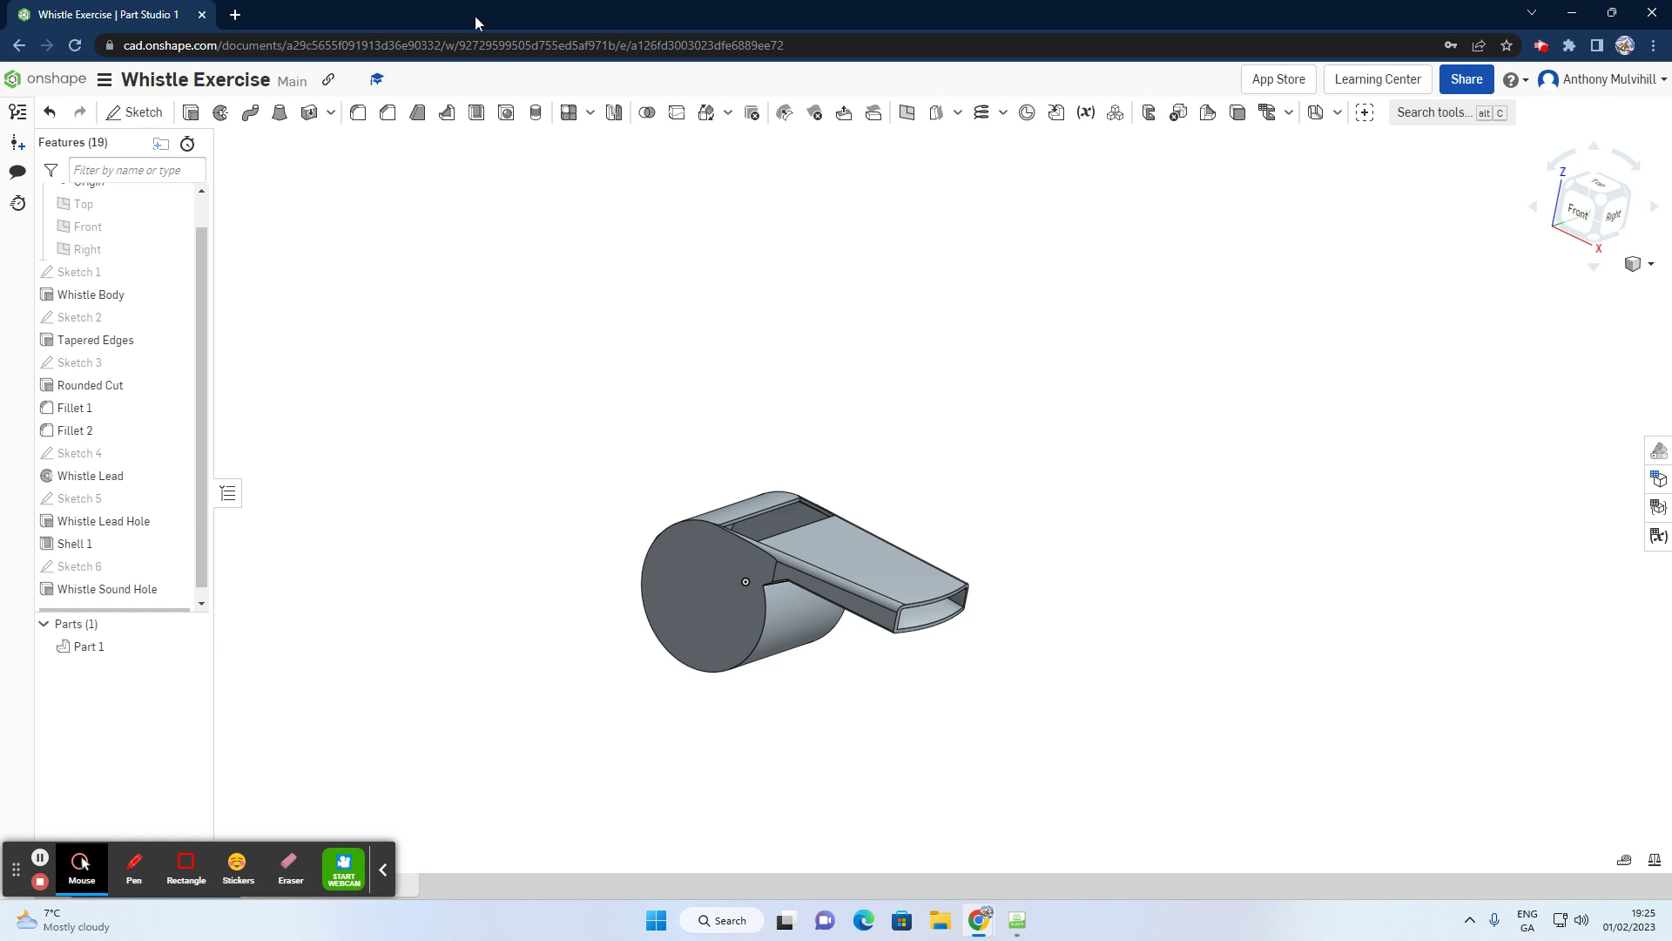
pyautogui.click(39, 85)
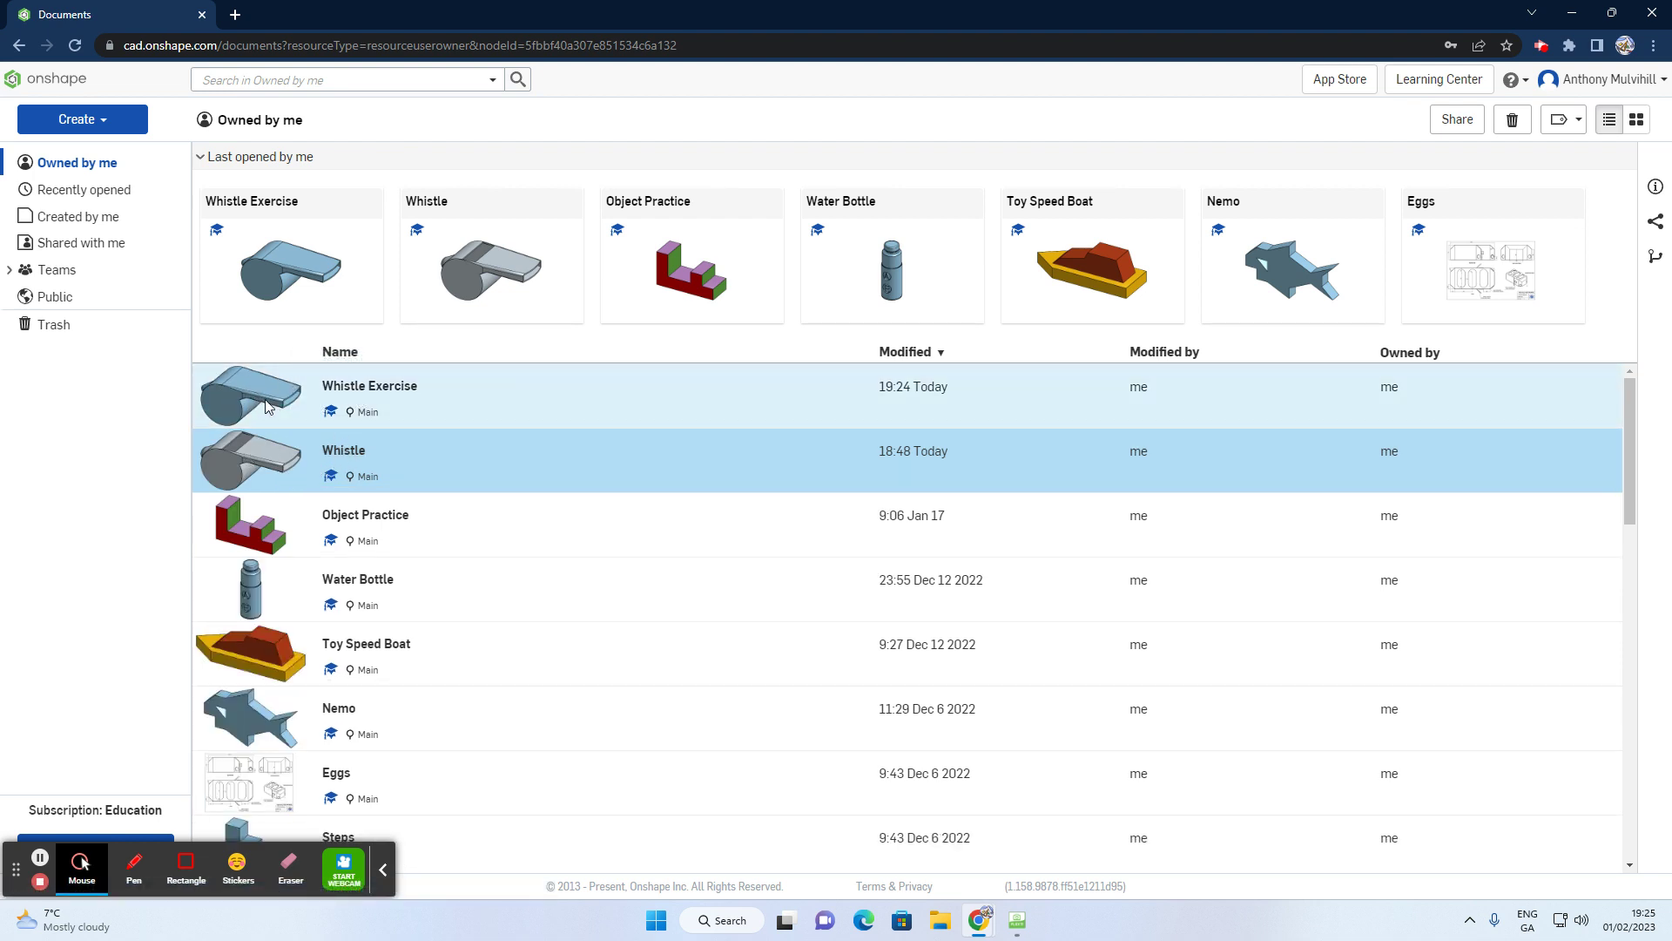
pyautogui.click(344, 393)
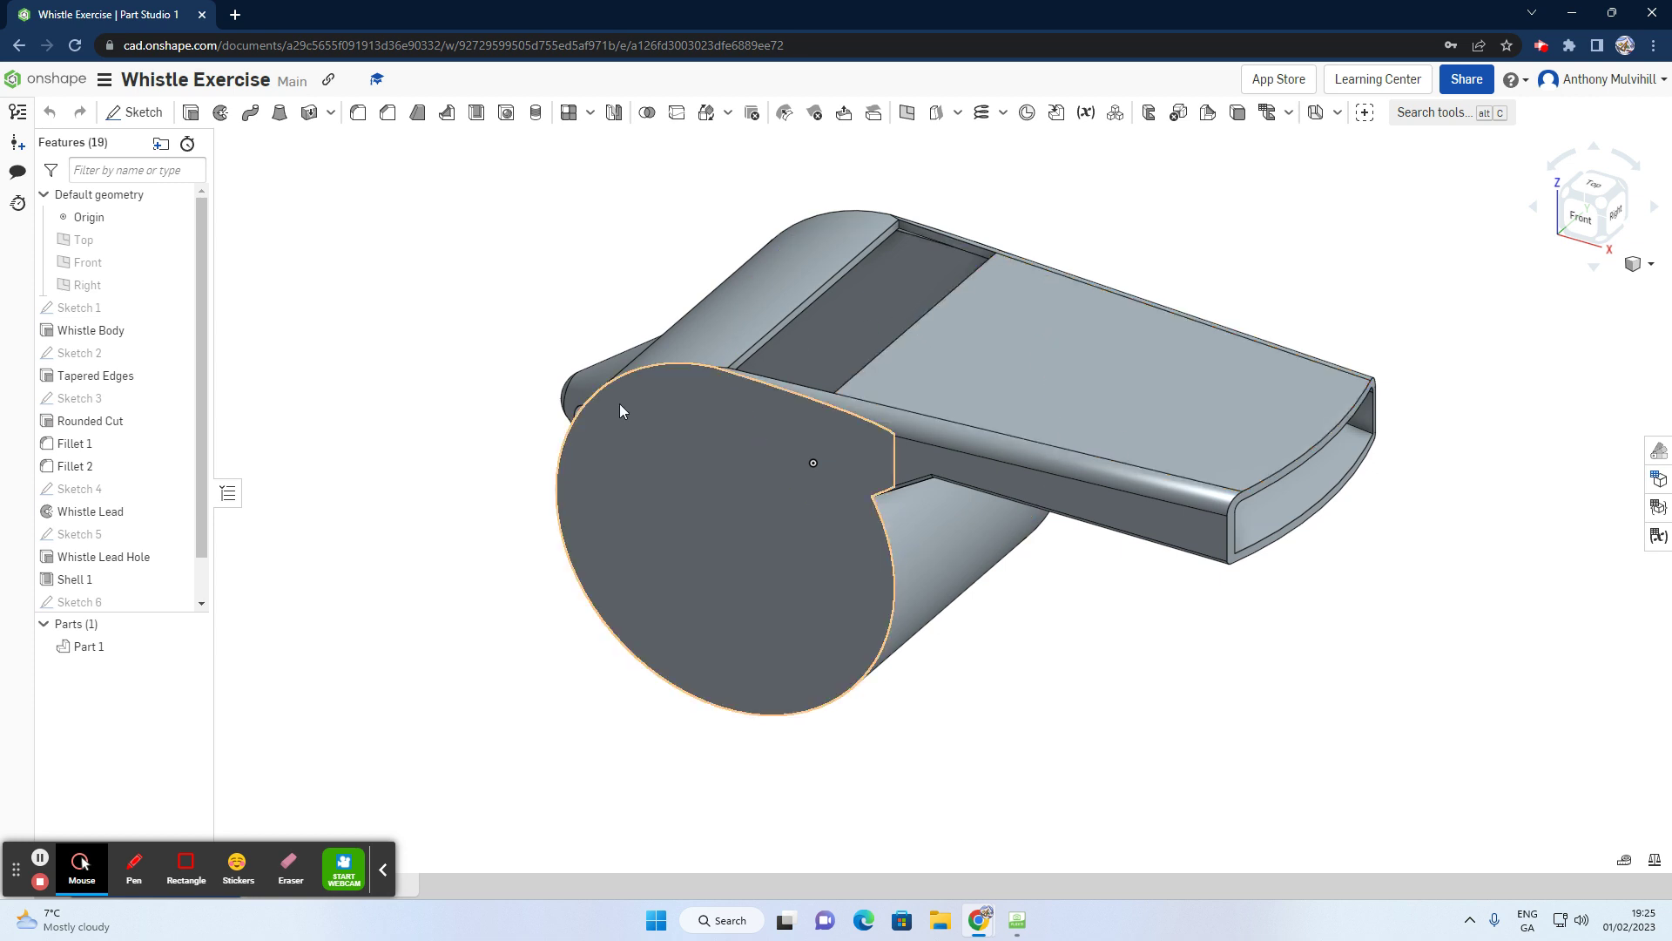
pyautogui.moveTo(634, 392); pyautogui.dragTo(729, 388, button='right')
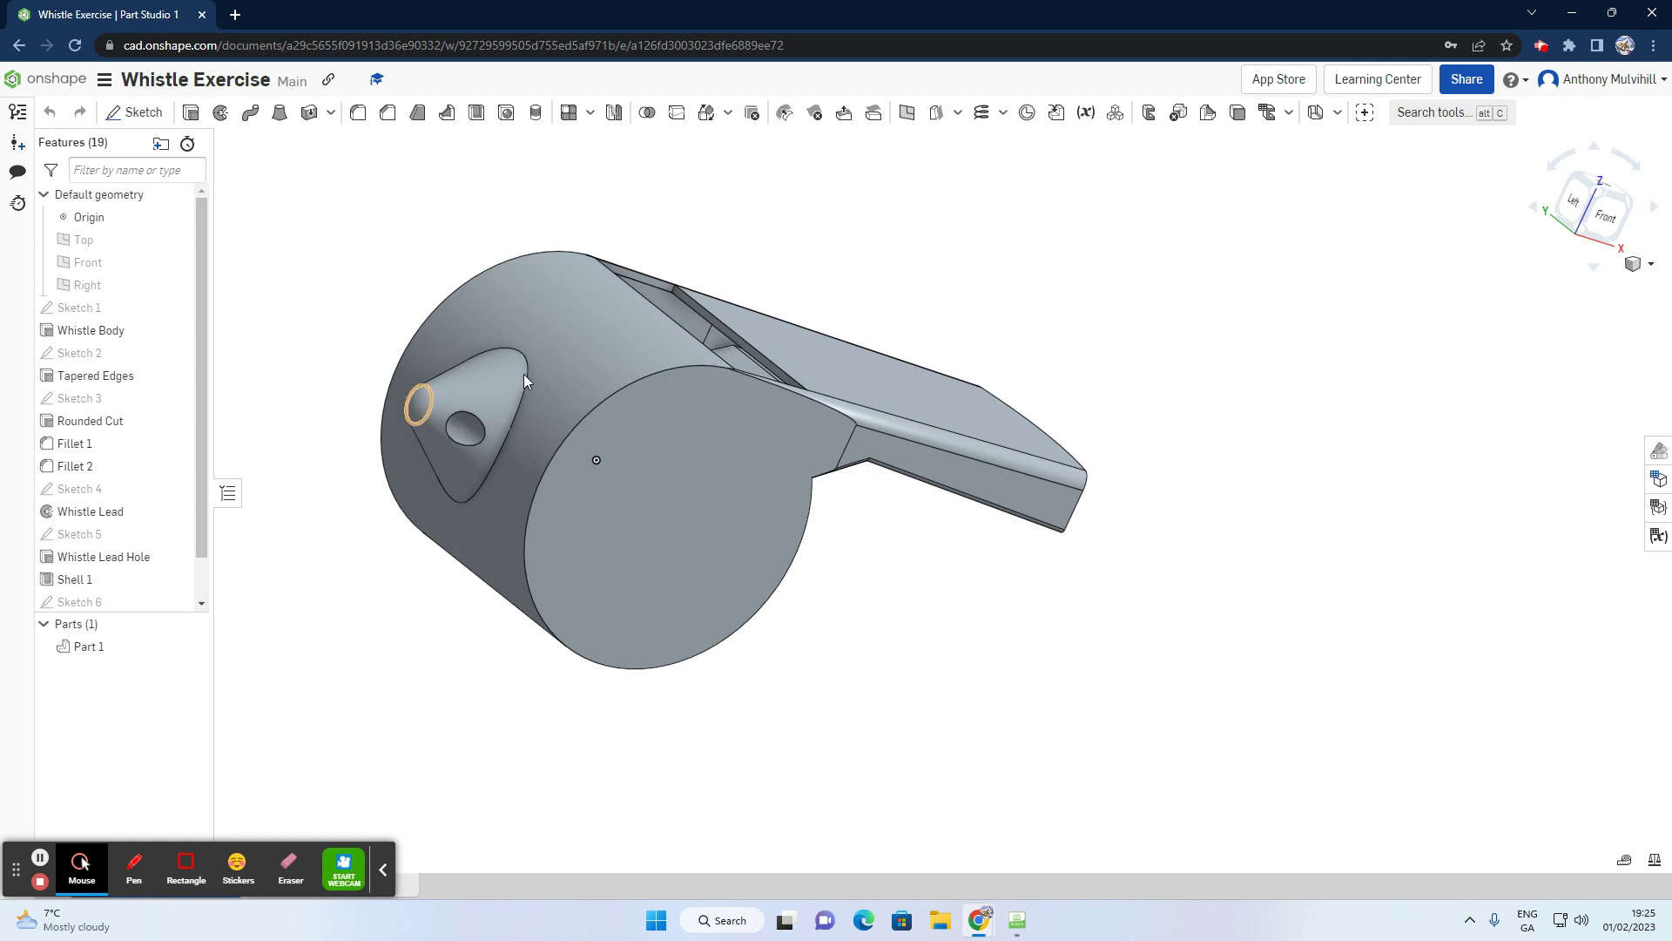
pyautogui.moveTo(793, 435); pyautogui.dragTo(705, 405, button='right')
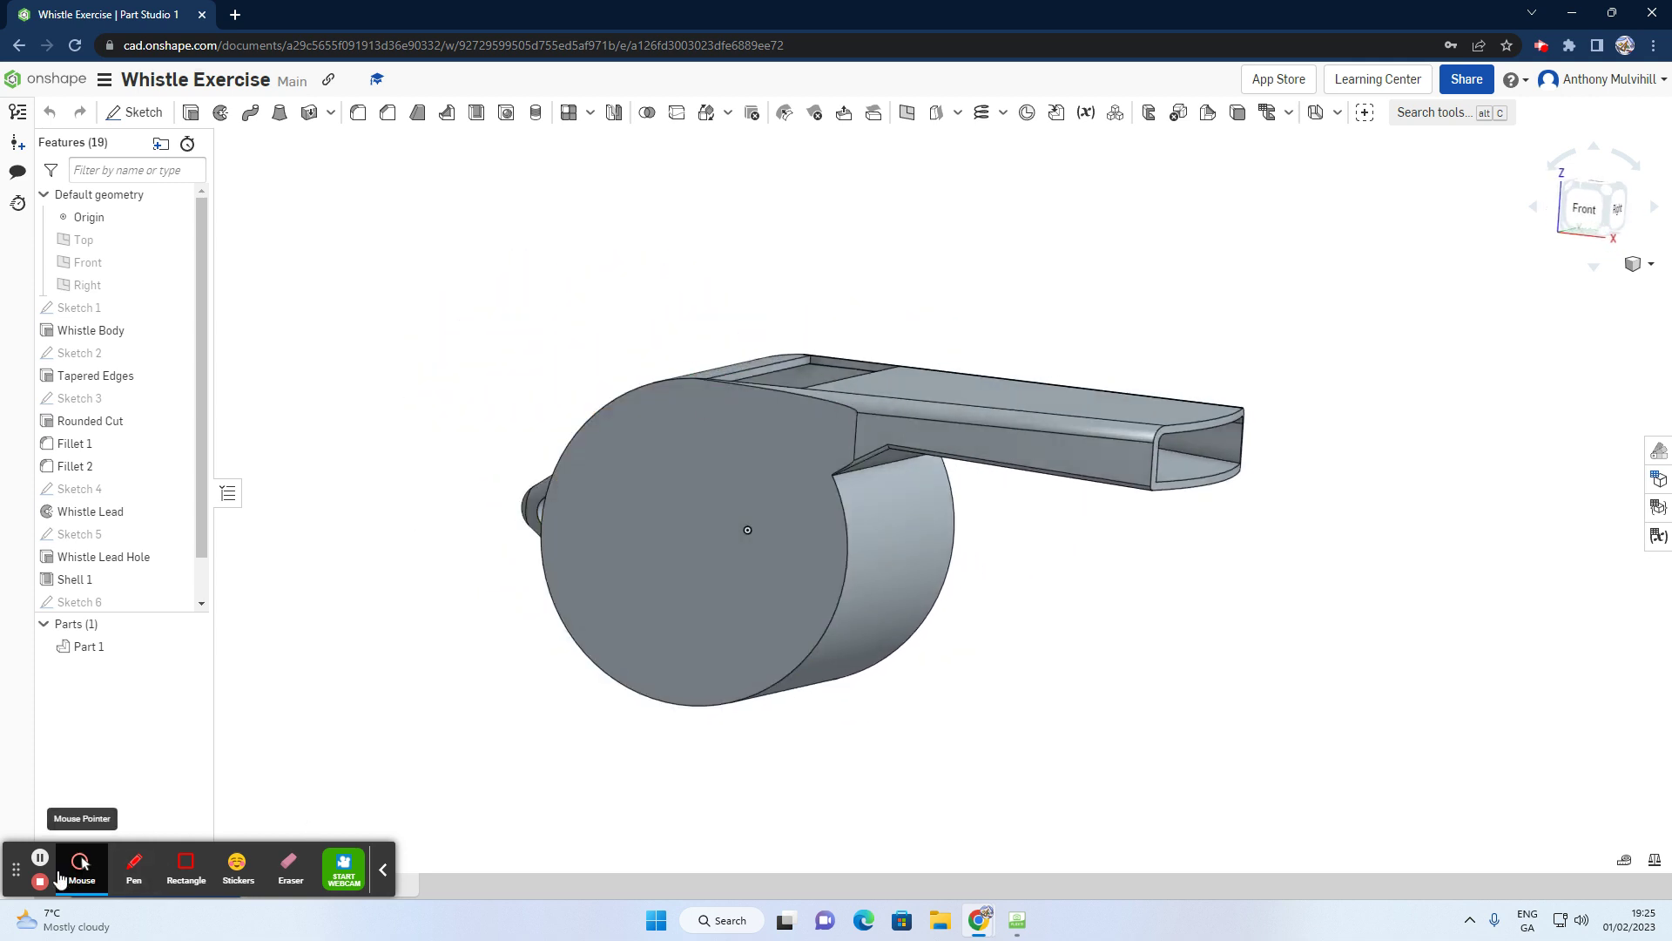